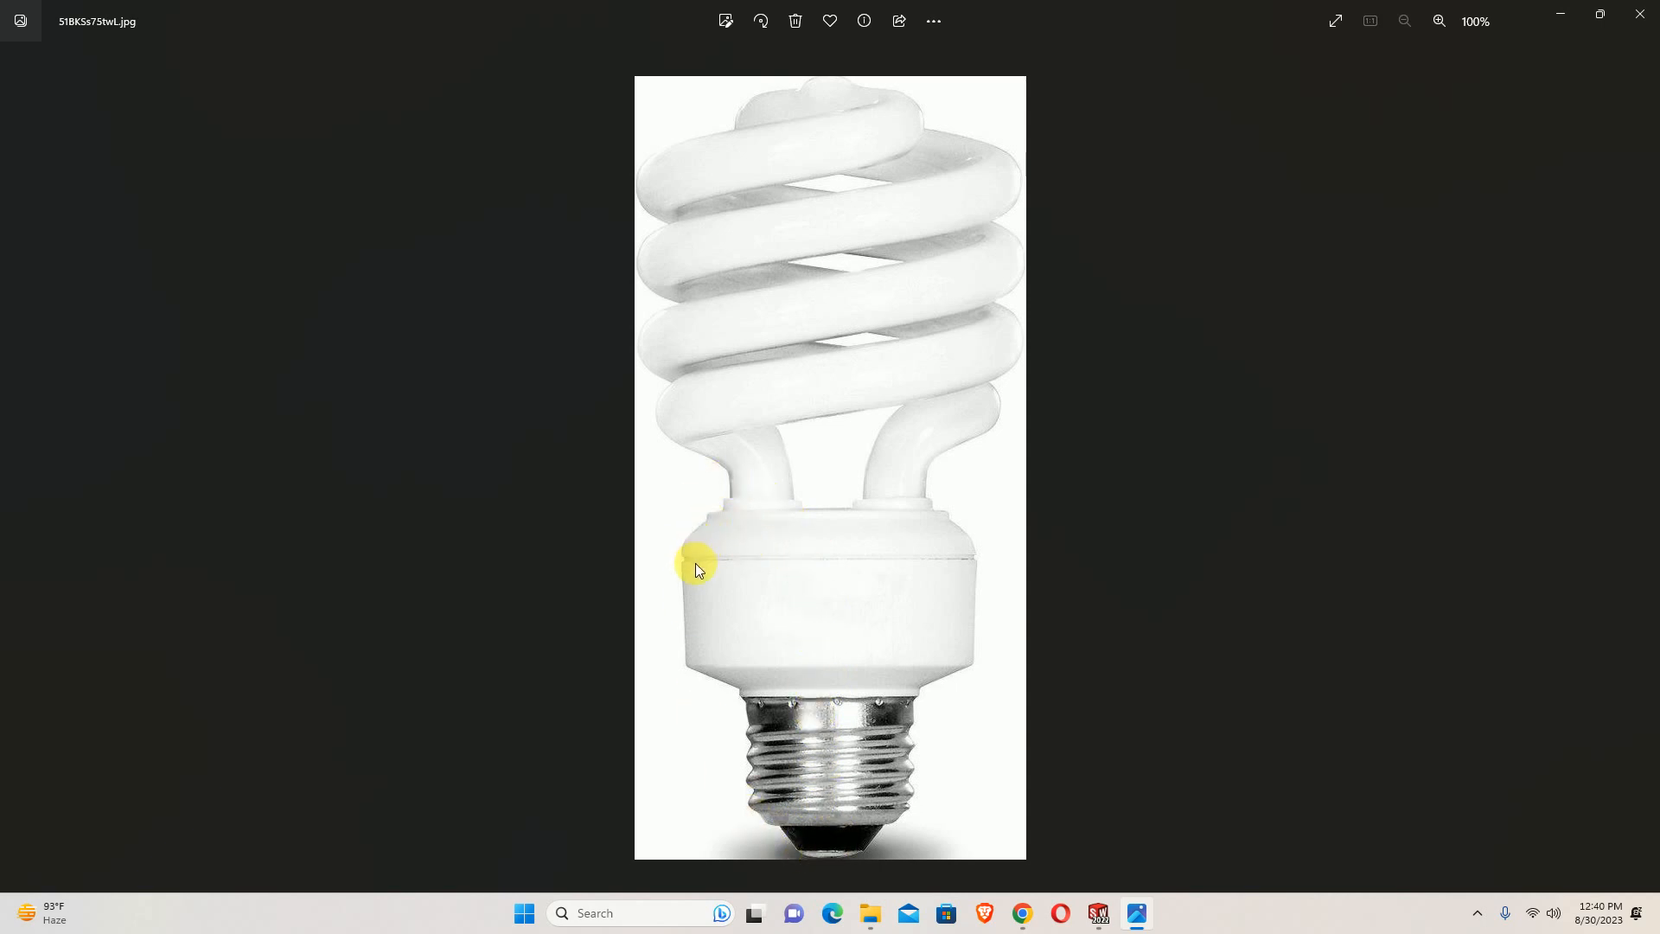
Put away the bulb picture and the file window, switch to SOLIDWORKS and create a new part document
{"action": "left_click", "coordinate": [1562, 13]}
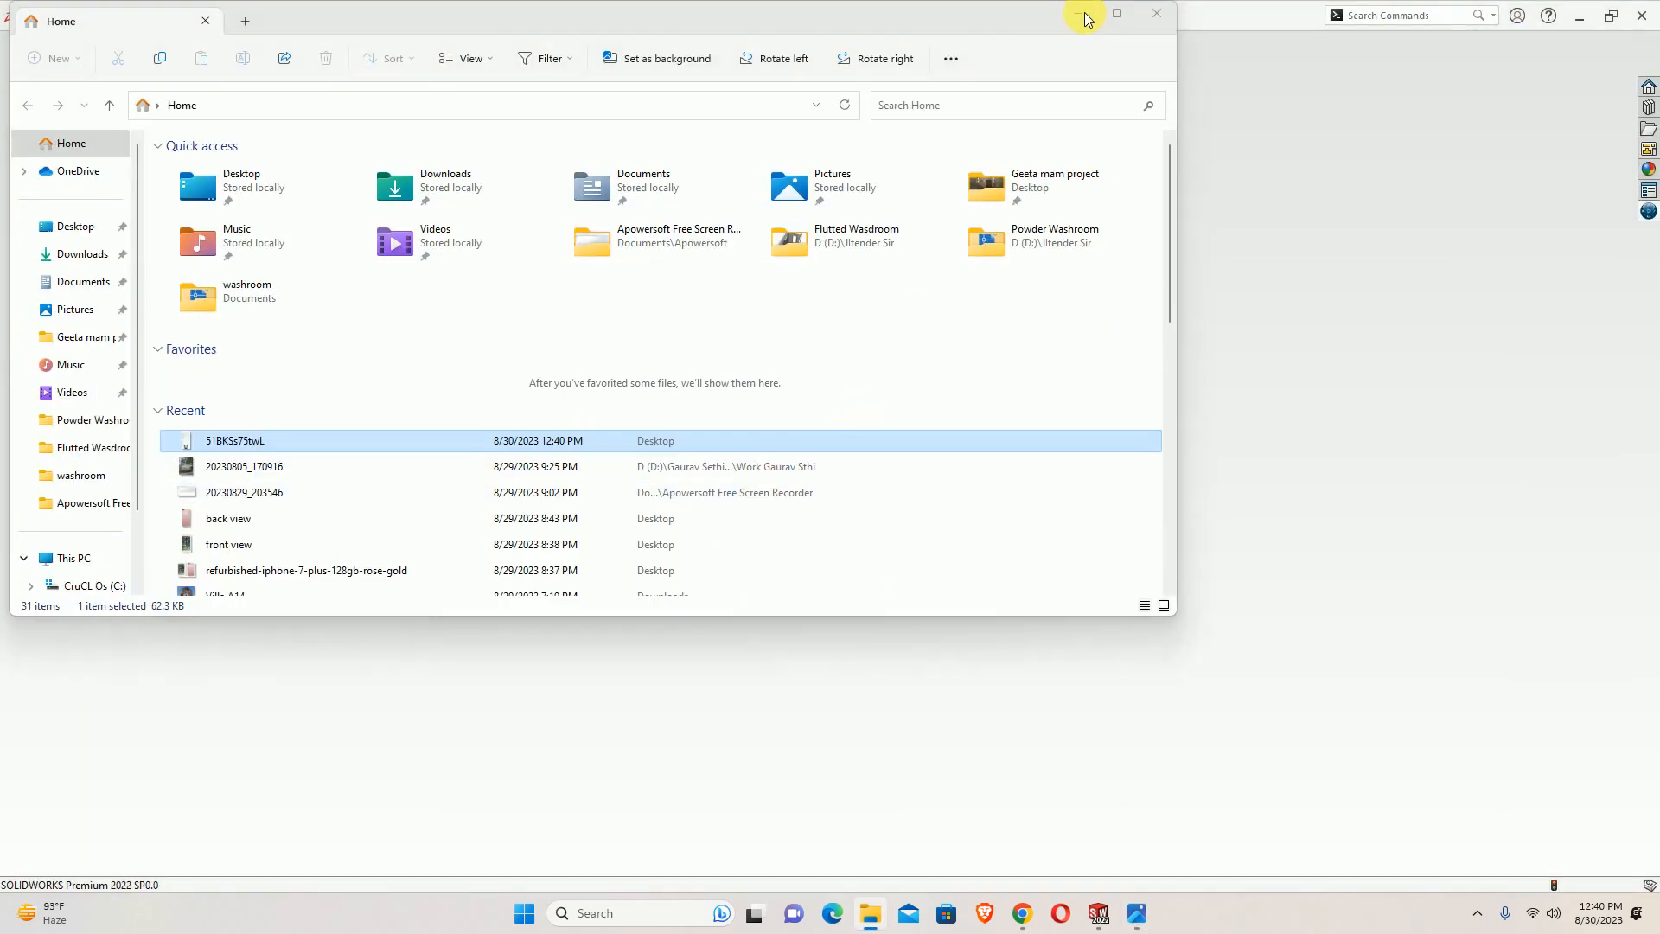
{"action": "left_click", "coordinate": [1085, 14]}
{"action": "left_click", "coordinate": [132, 14]}
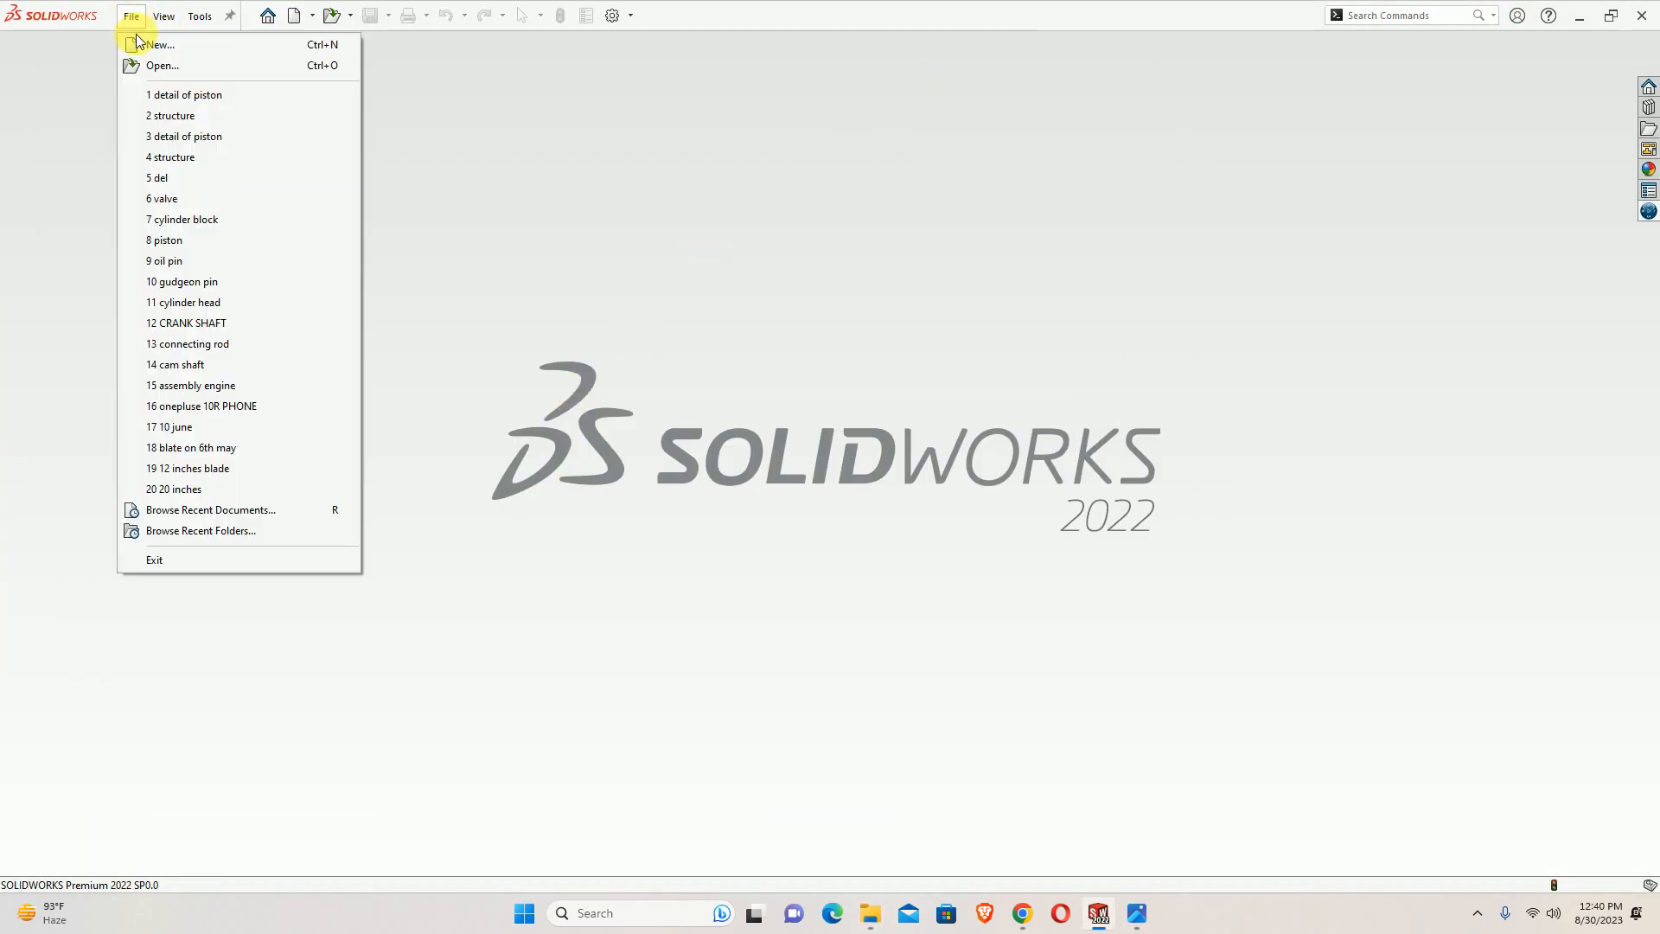
{"action": "left_click", "coordinate": [133, 40]}
{"action": "left_click", "coordinate": [927, 600]}
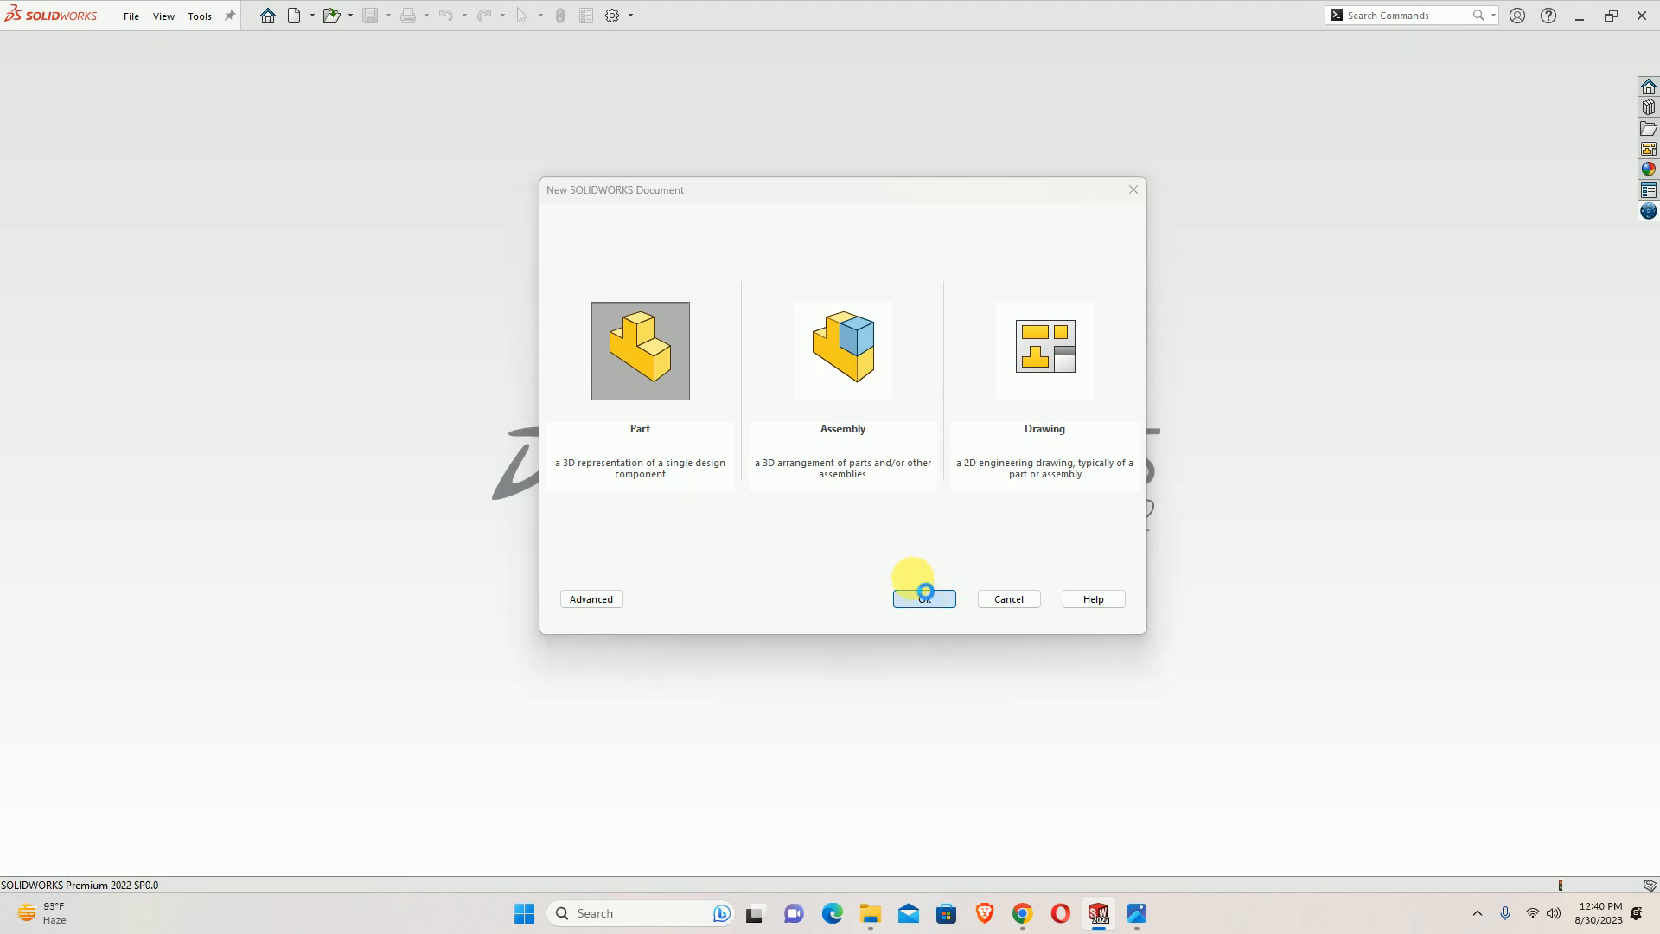
On the Front Plane, sketch a vertical construction line about 81 mm long, going up from the origin
{"action": "left_click", "coordinate": [69, 293]}
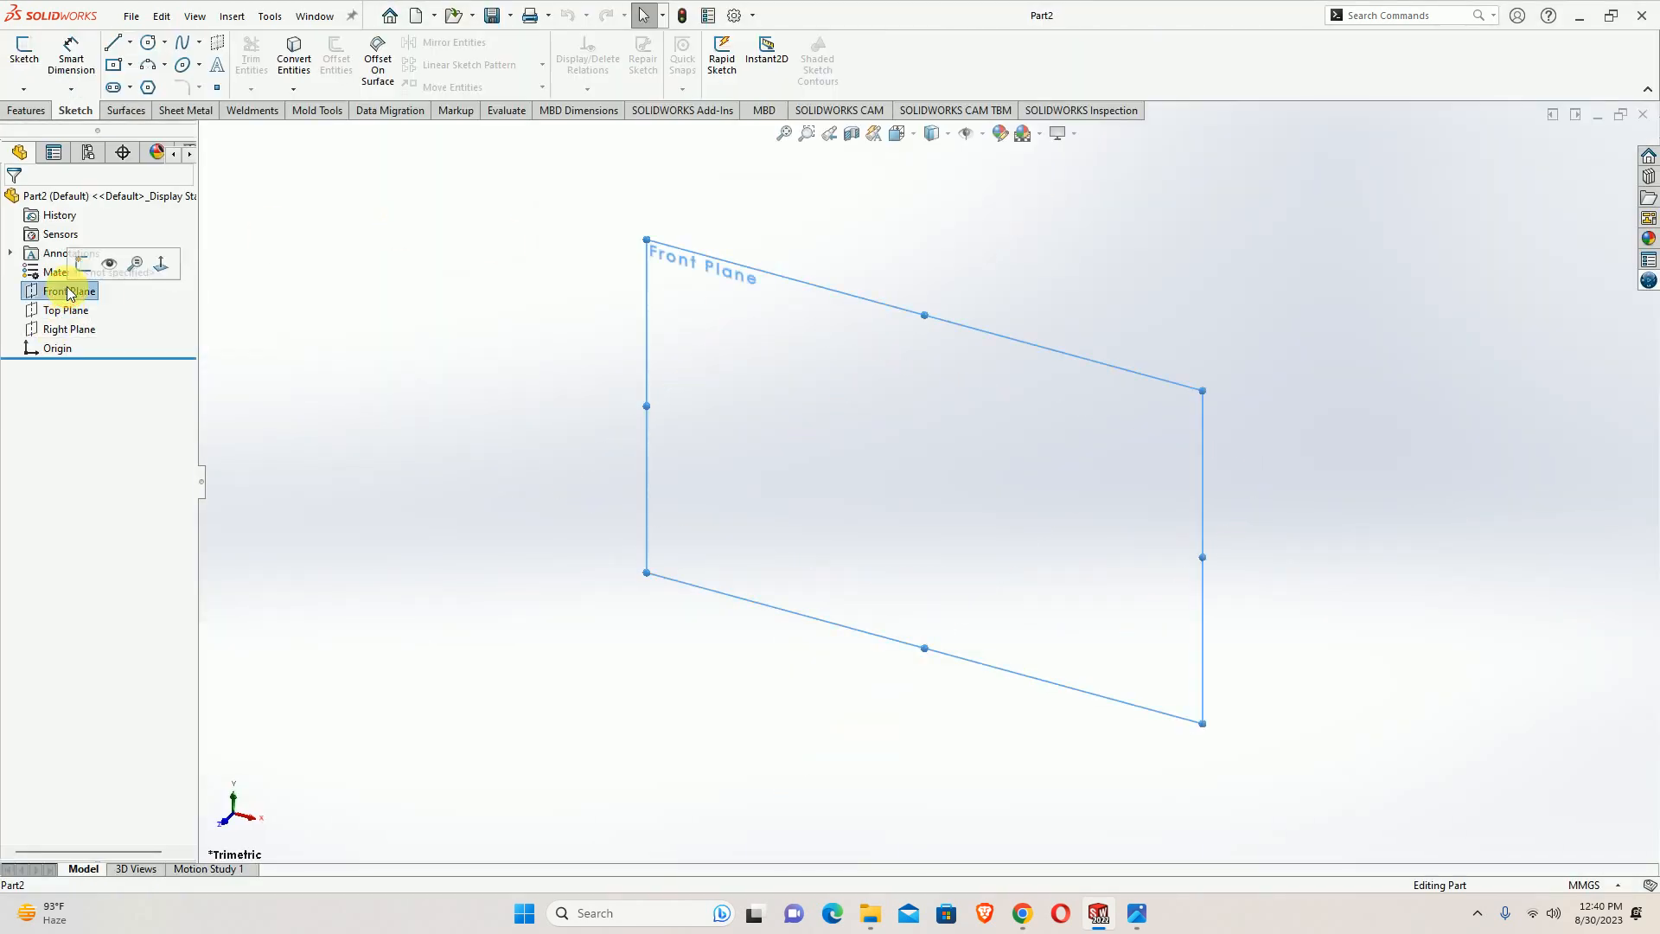
{"action": "left_click", "coordinate": [81, 265]}
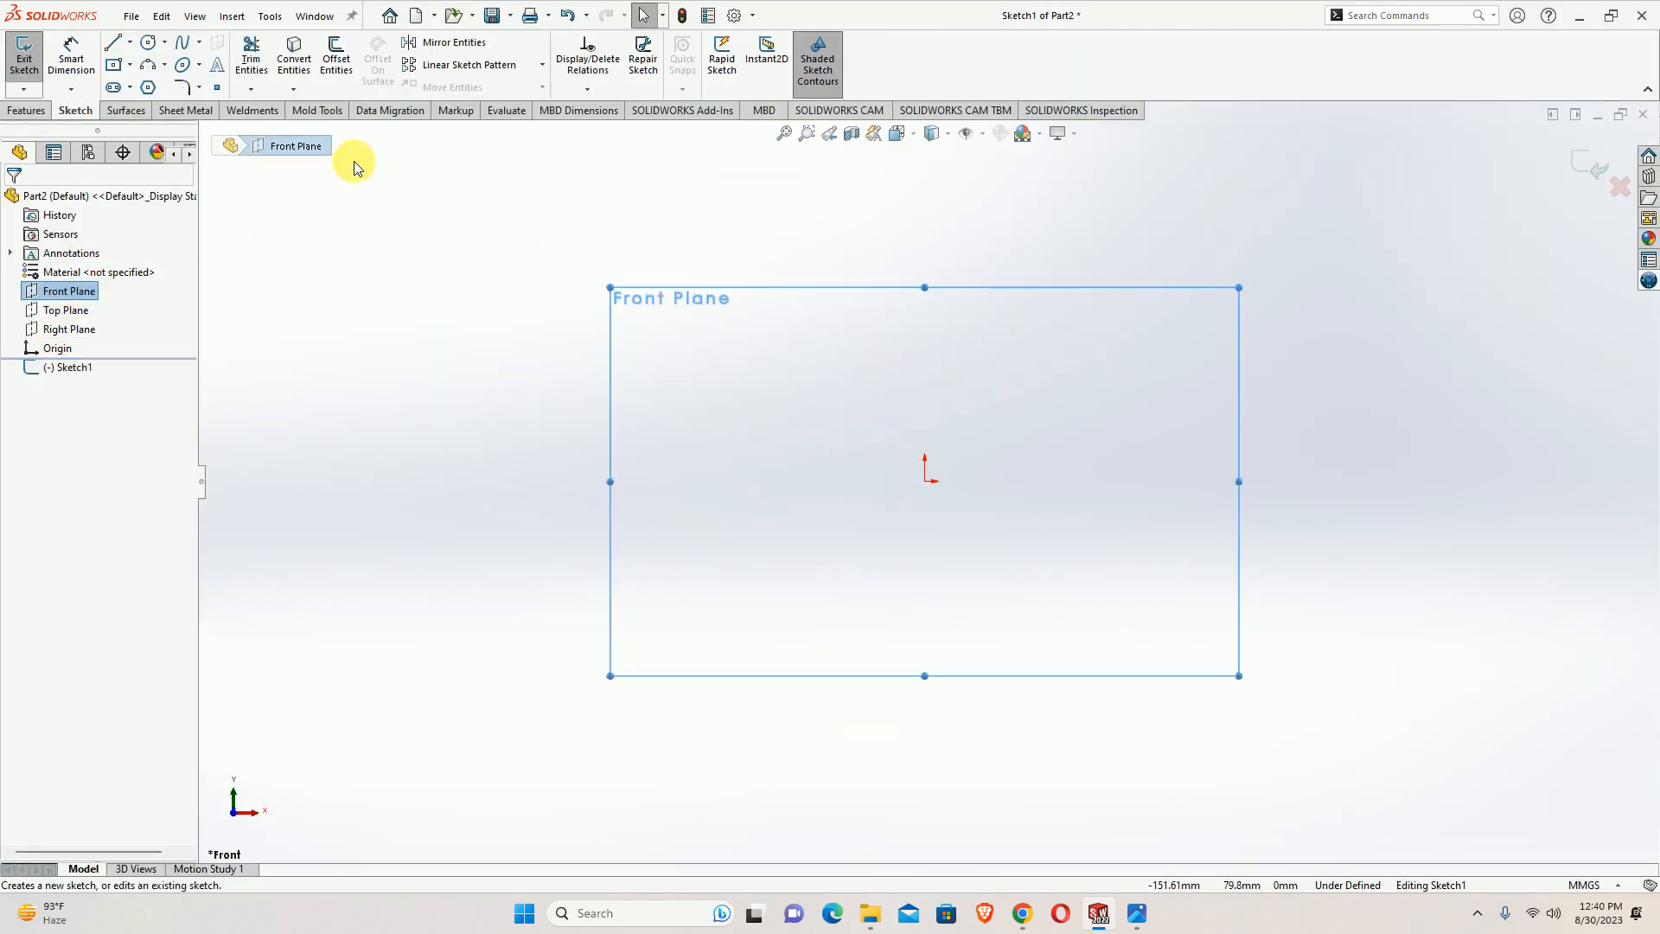
{"action": "left_click", "coordinate": [114, 42]}
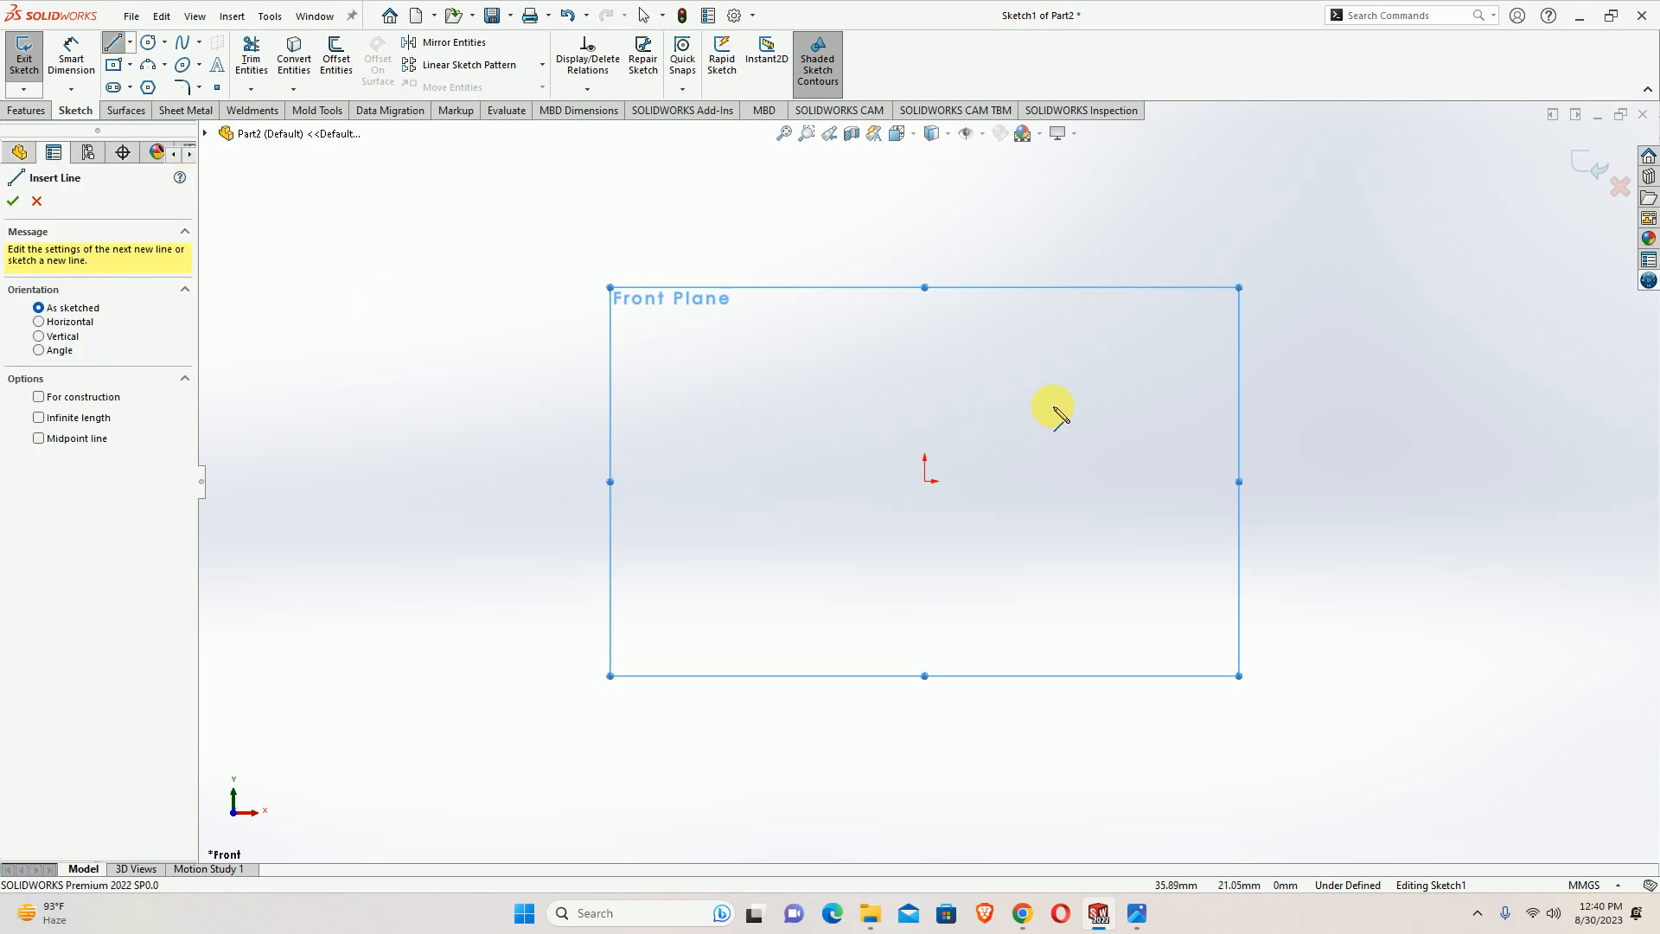
{"action": "left_click", "coordinate": [925, 482]}
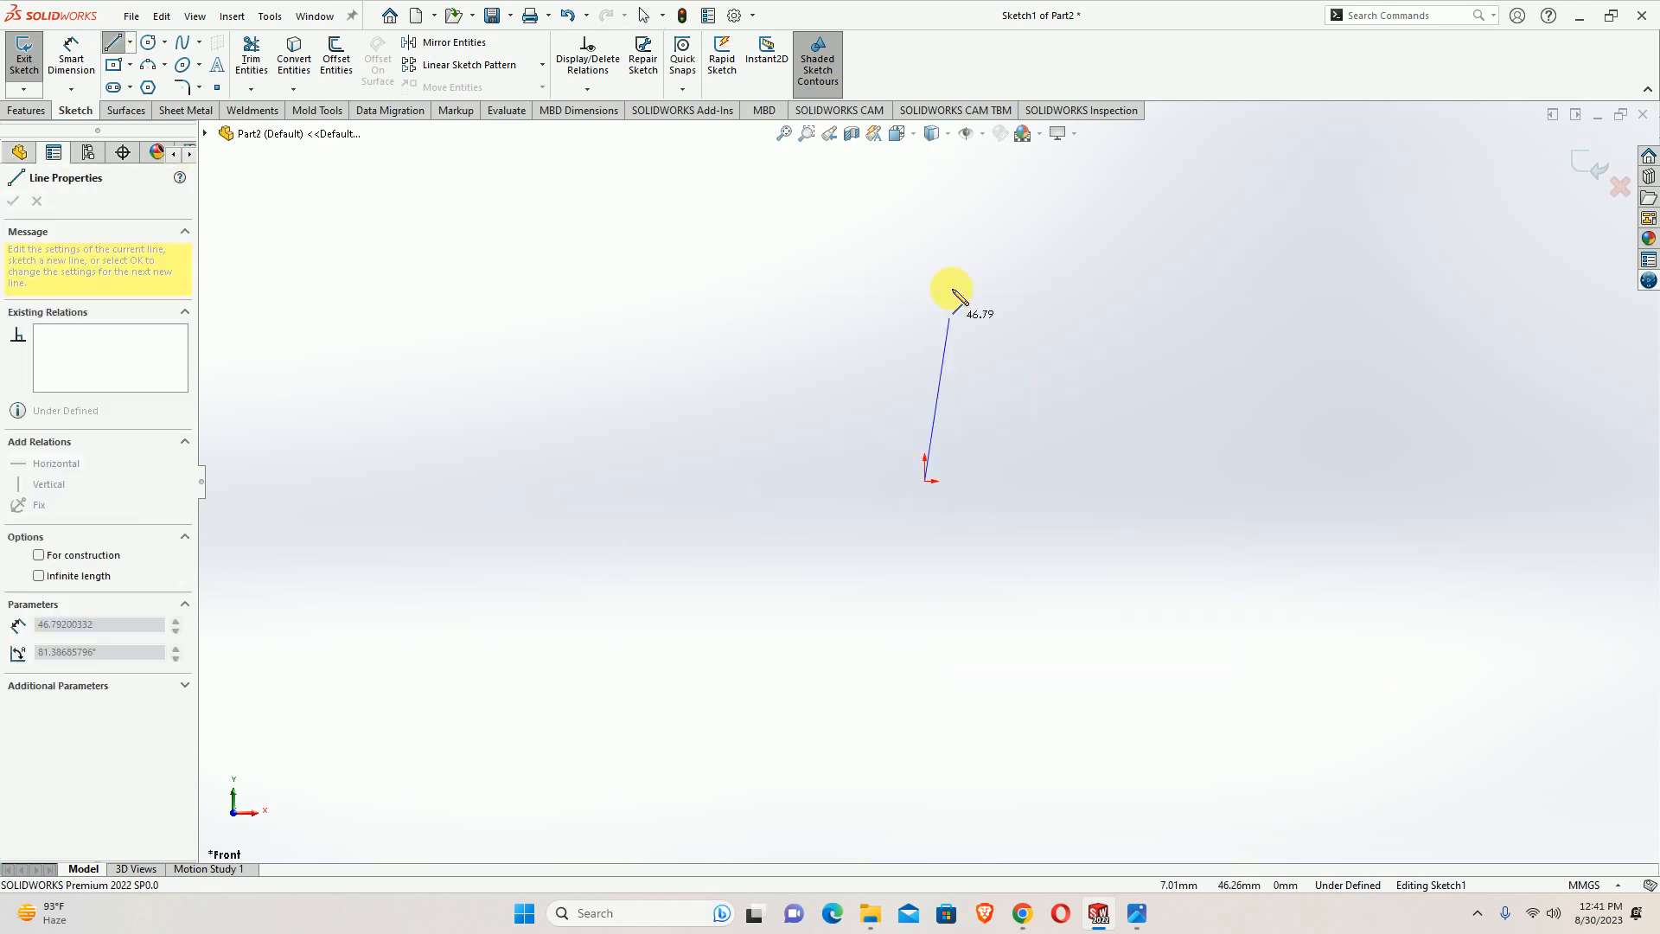
{"action": "left_click", "coordinate": [924, 194]}
{"action": "key", "text": "Escape"}
{"action": "left_click", "coordinate": [917, 275]}
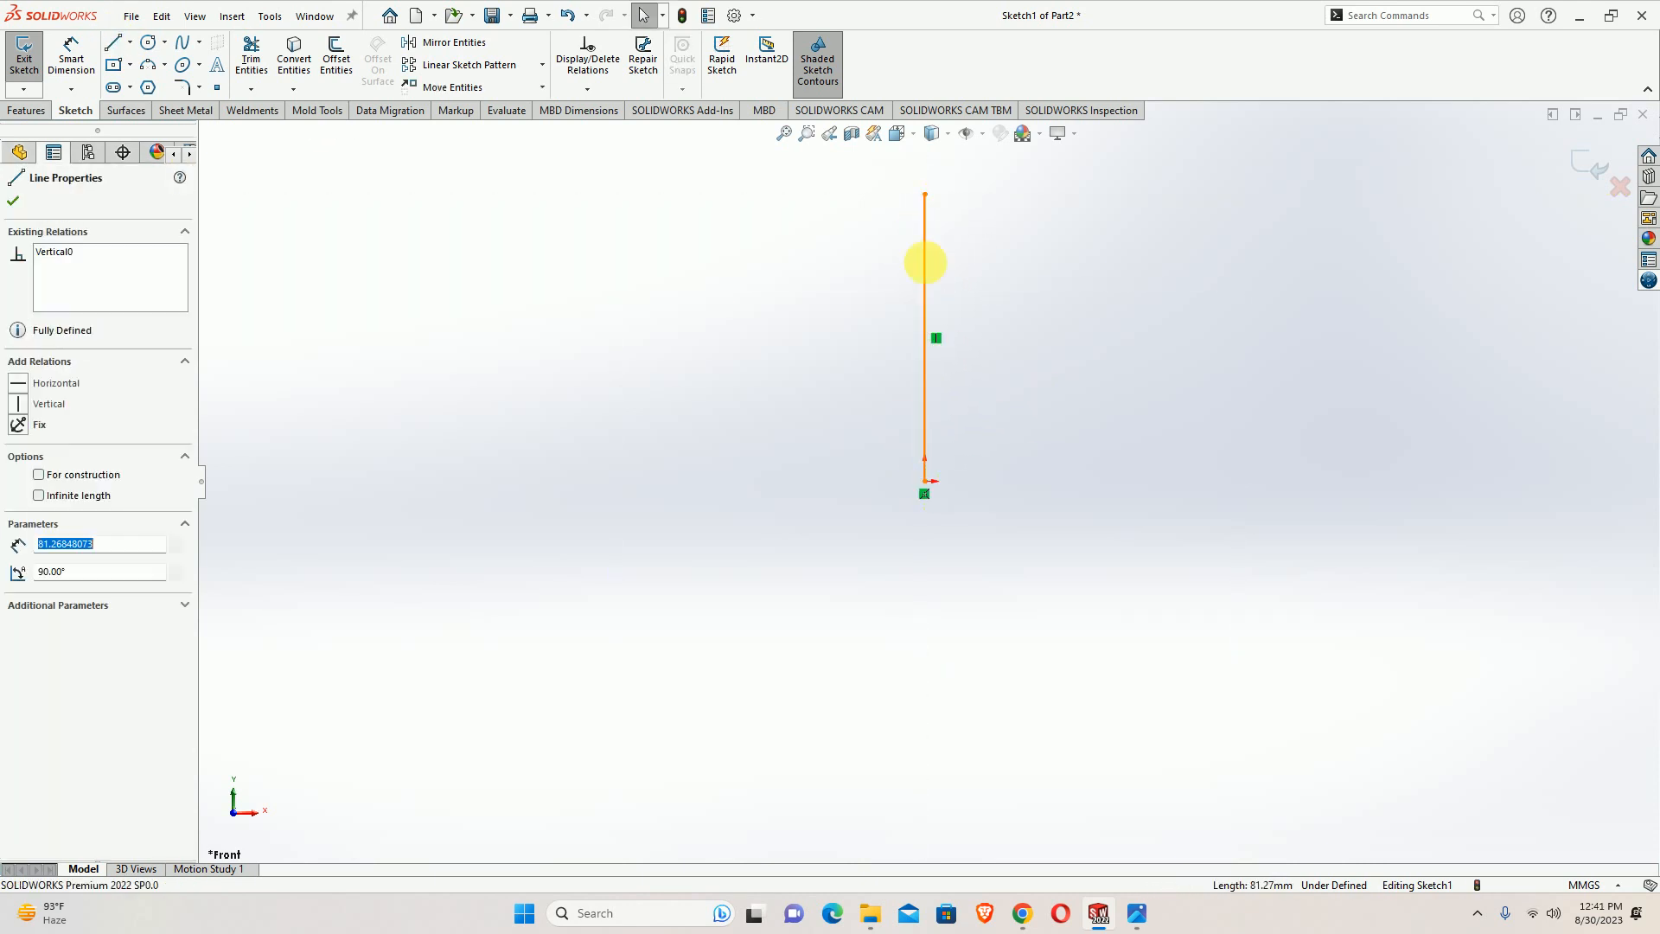
{"action": "left_click", "coordinate": [1021, 199]}
{"action": "left_click", "coordinate": [1003, 380]}
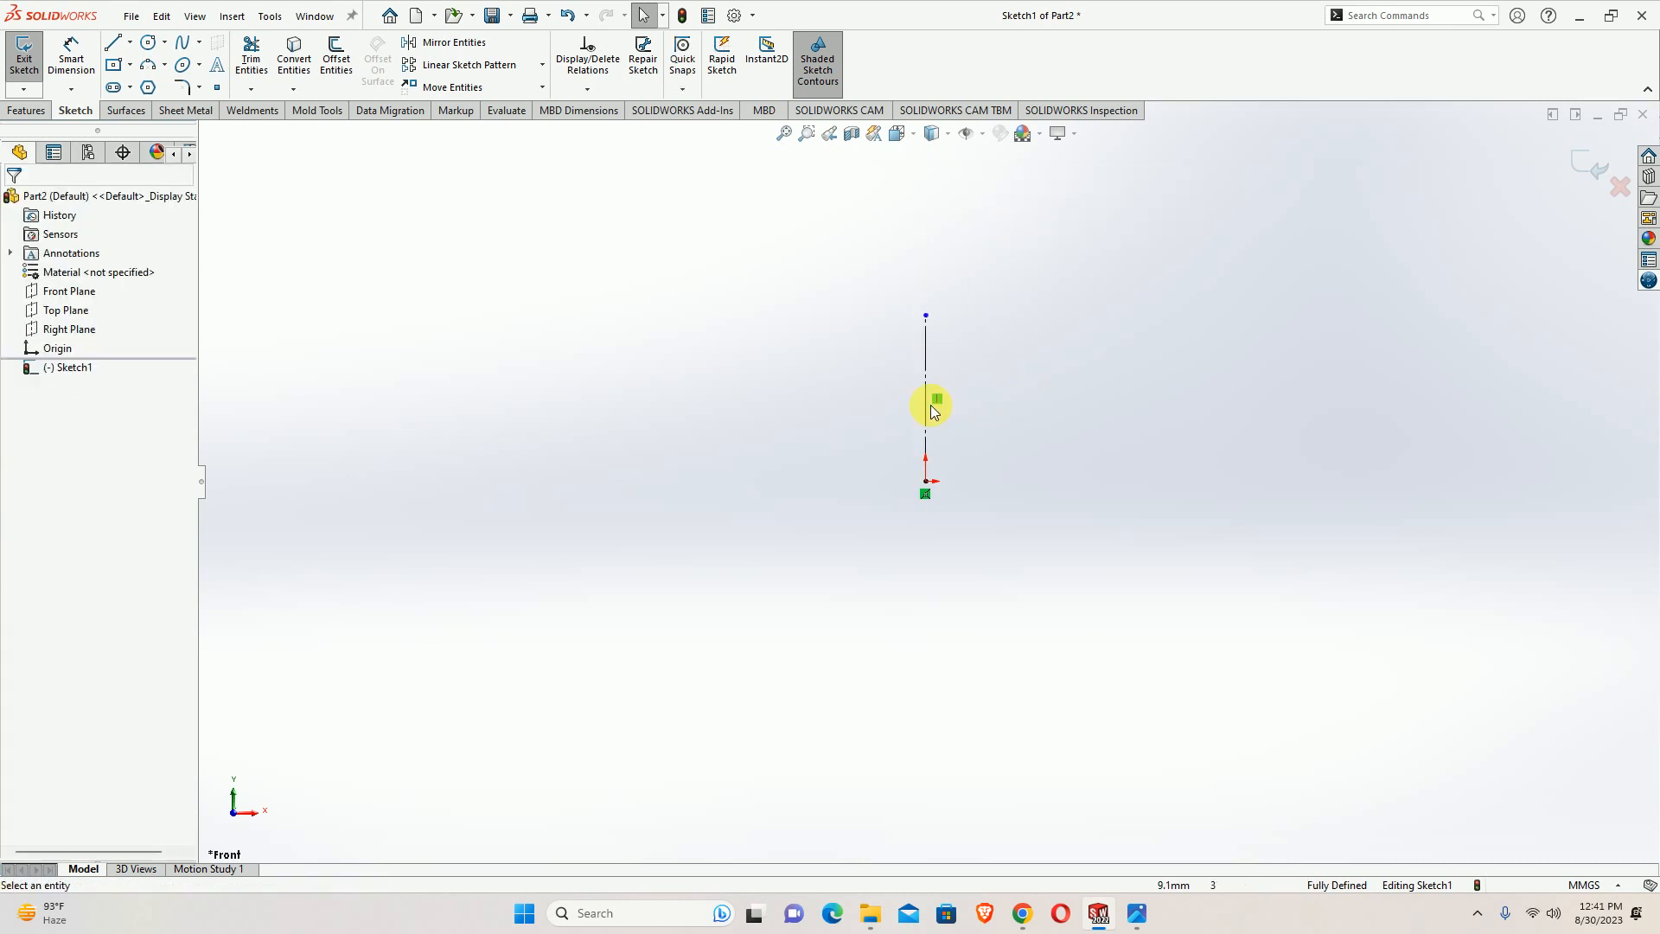
Dimension the length of the vertical construction line
{"action": "left_click", "coordinate": [269, 16]}
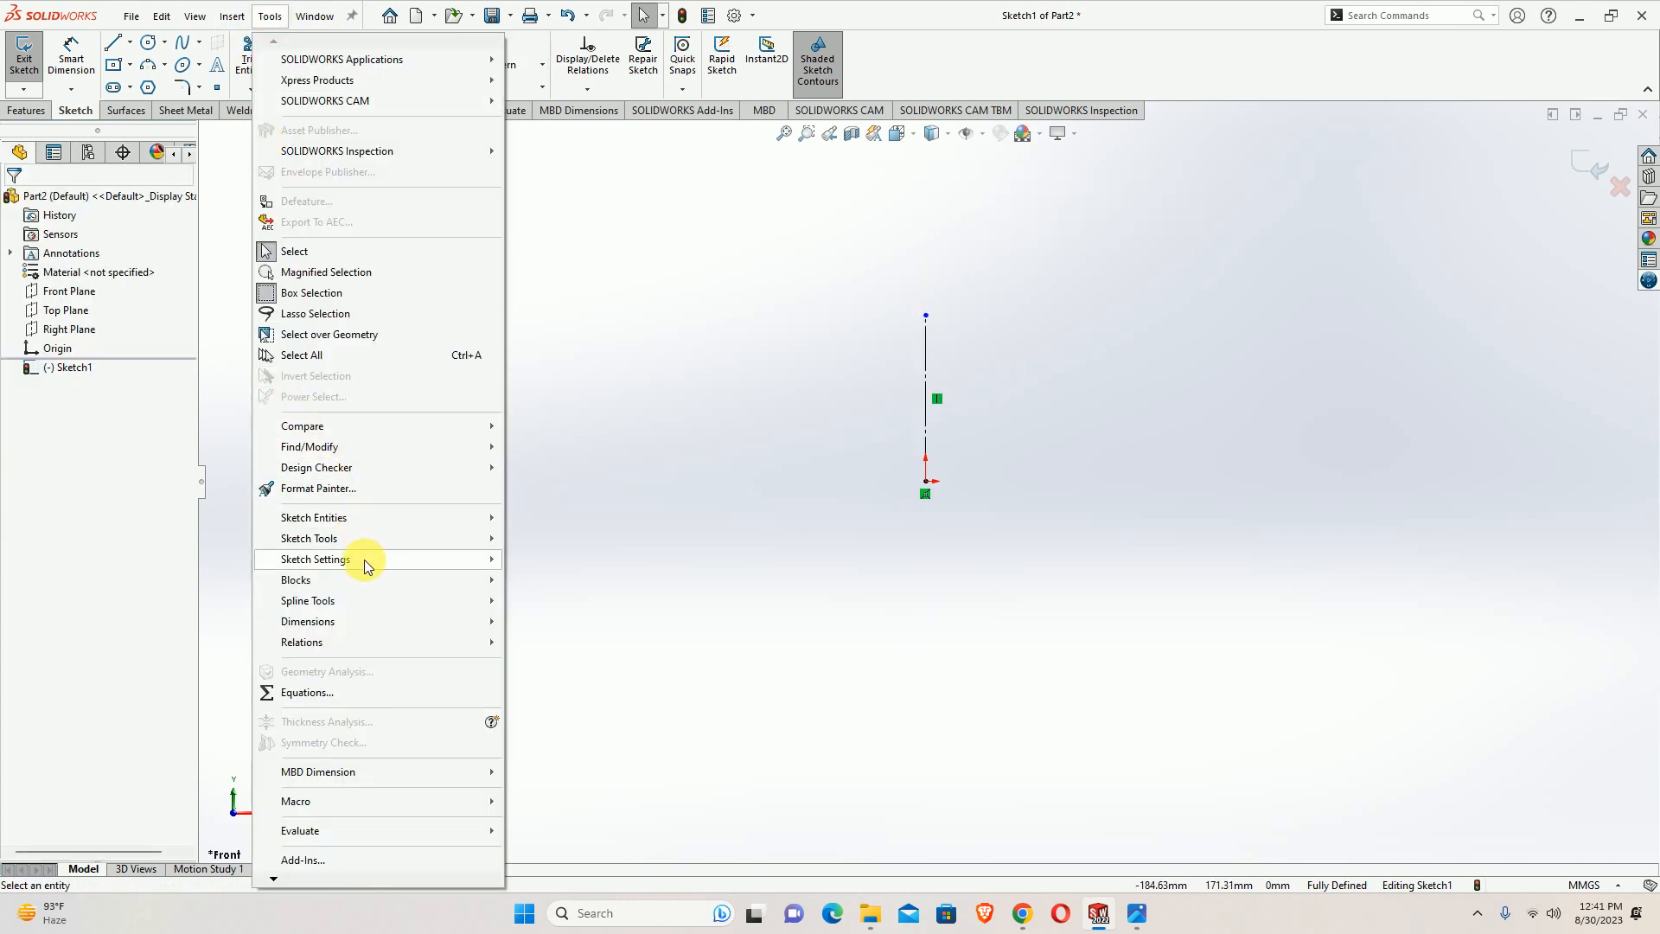
{"action": "left_click", "coordinate": [867, 663]}
{"action": "key", "text": "d"}
{"action": "left_click", "coordinate": [922, 371]}
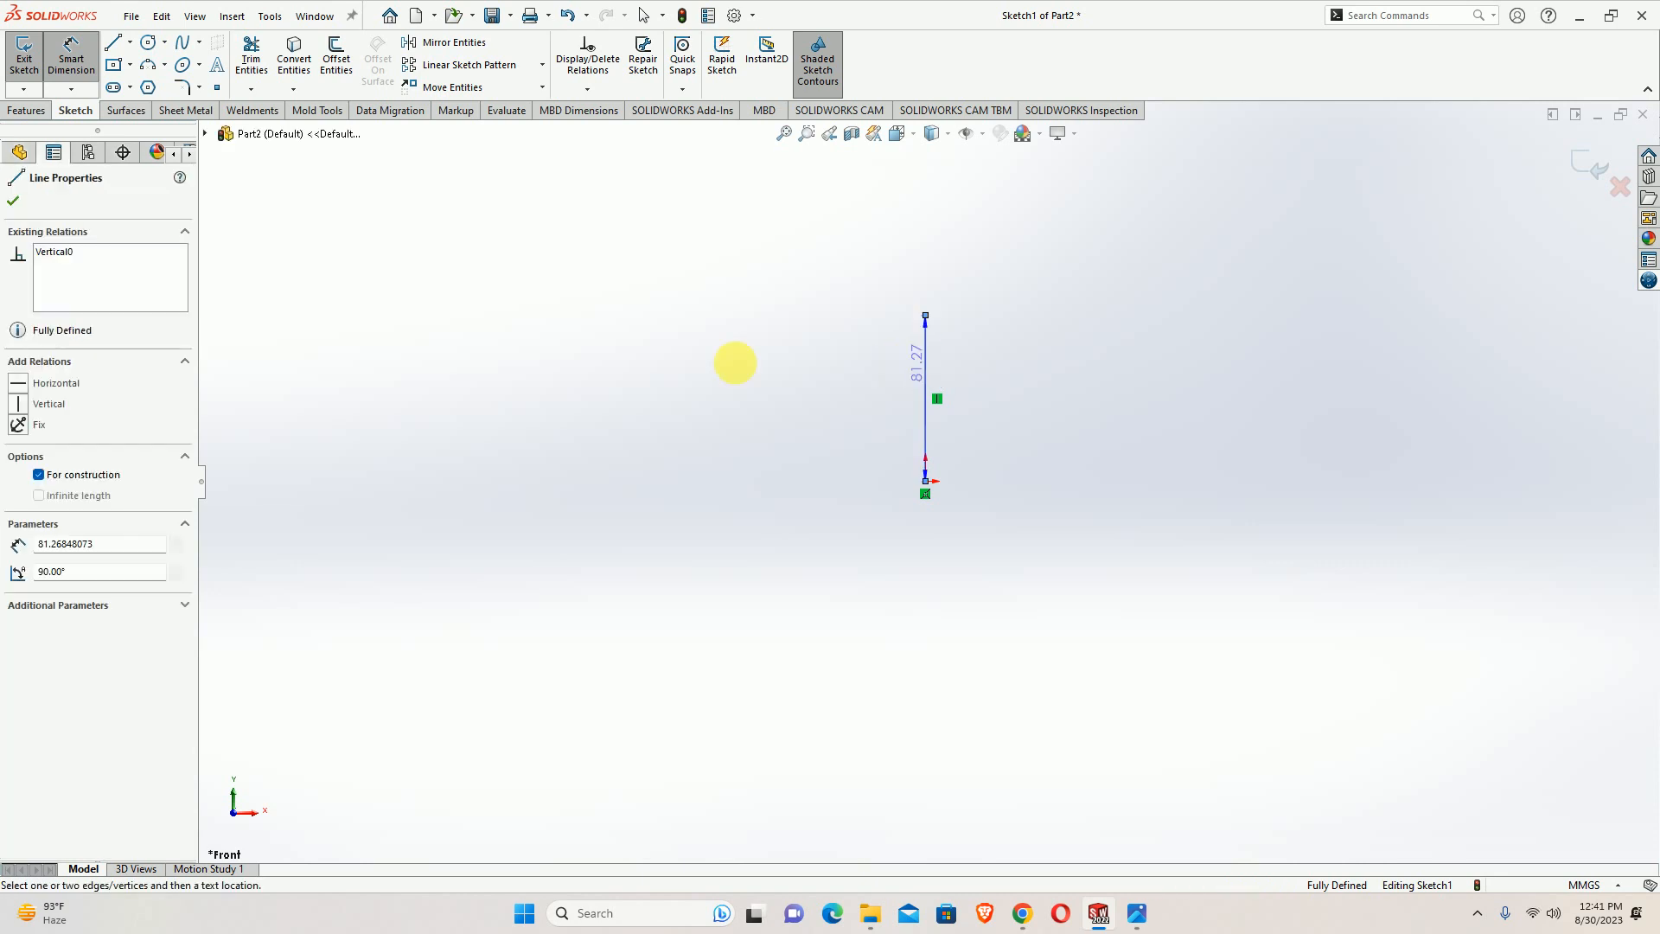
{"action": "left_click", "coordinate": [635, 390]}
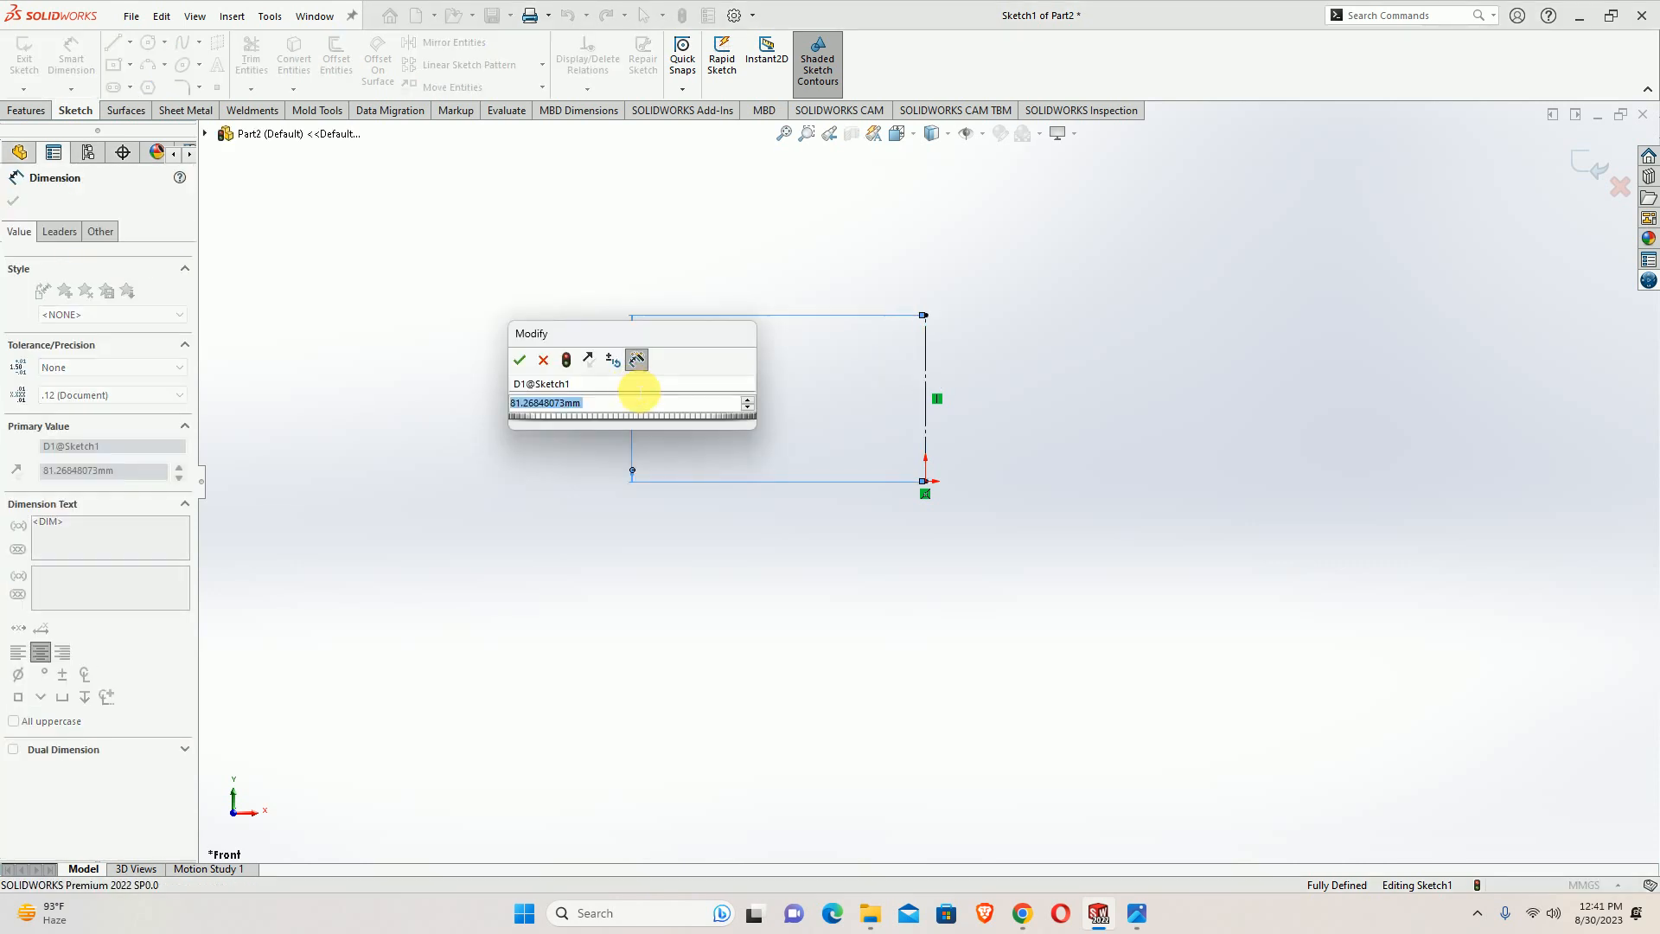
Switch to Chrome and check the overall bulb dimensions in the "cfl size" image results, then return to the sketch
{"action": "left_click", "coordinate": [1021, 912]}
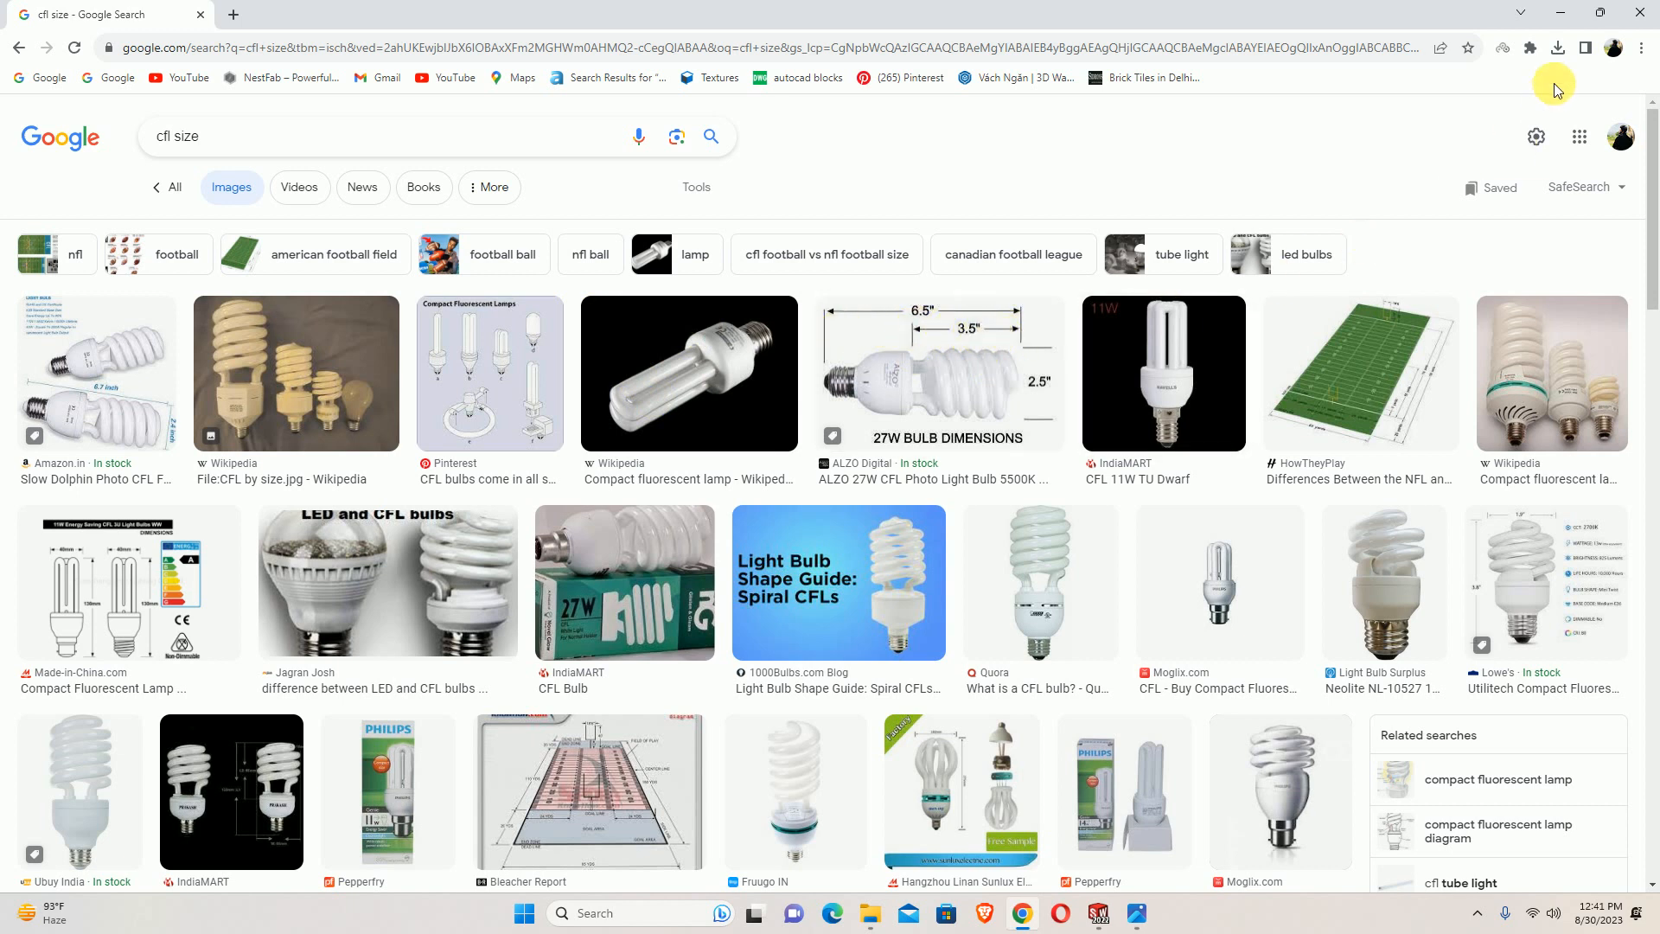
{"action": "left_click", "coordinate": [1560, 12]}
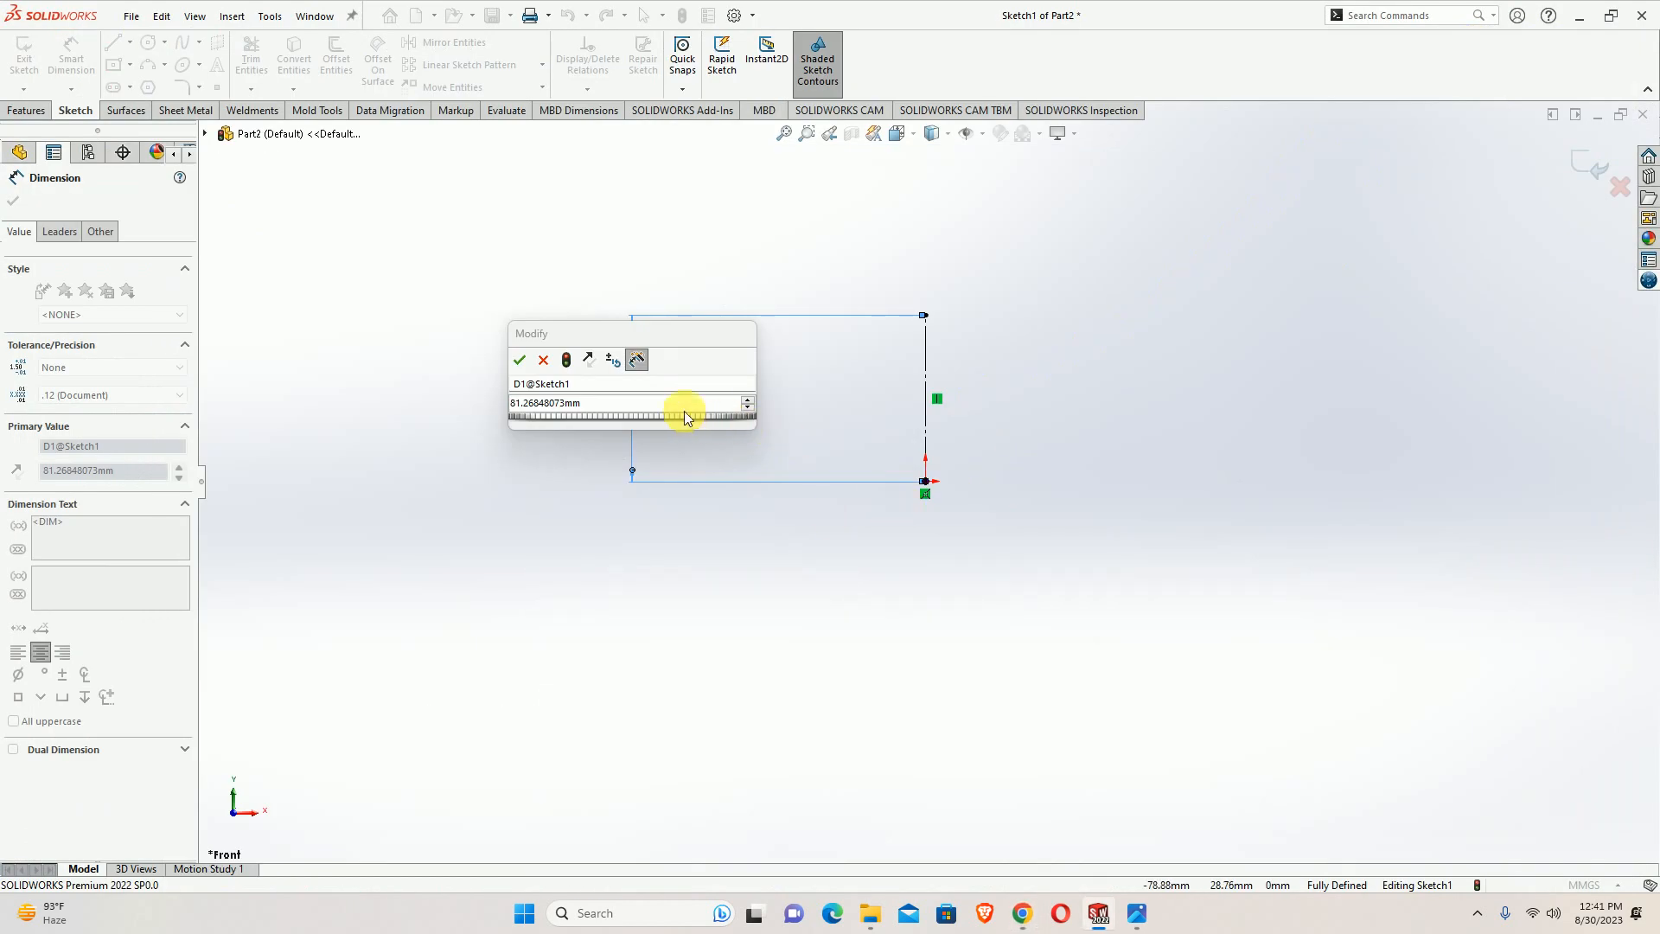
{"action": "left_click", "coordinate": [654, 404]}
{"action": "type", "text": "6"}
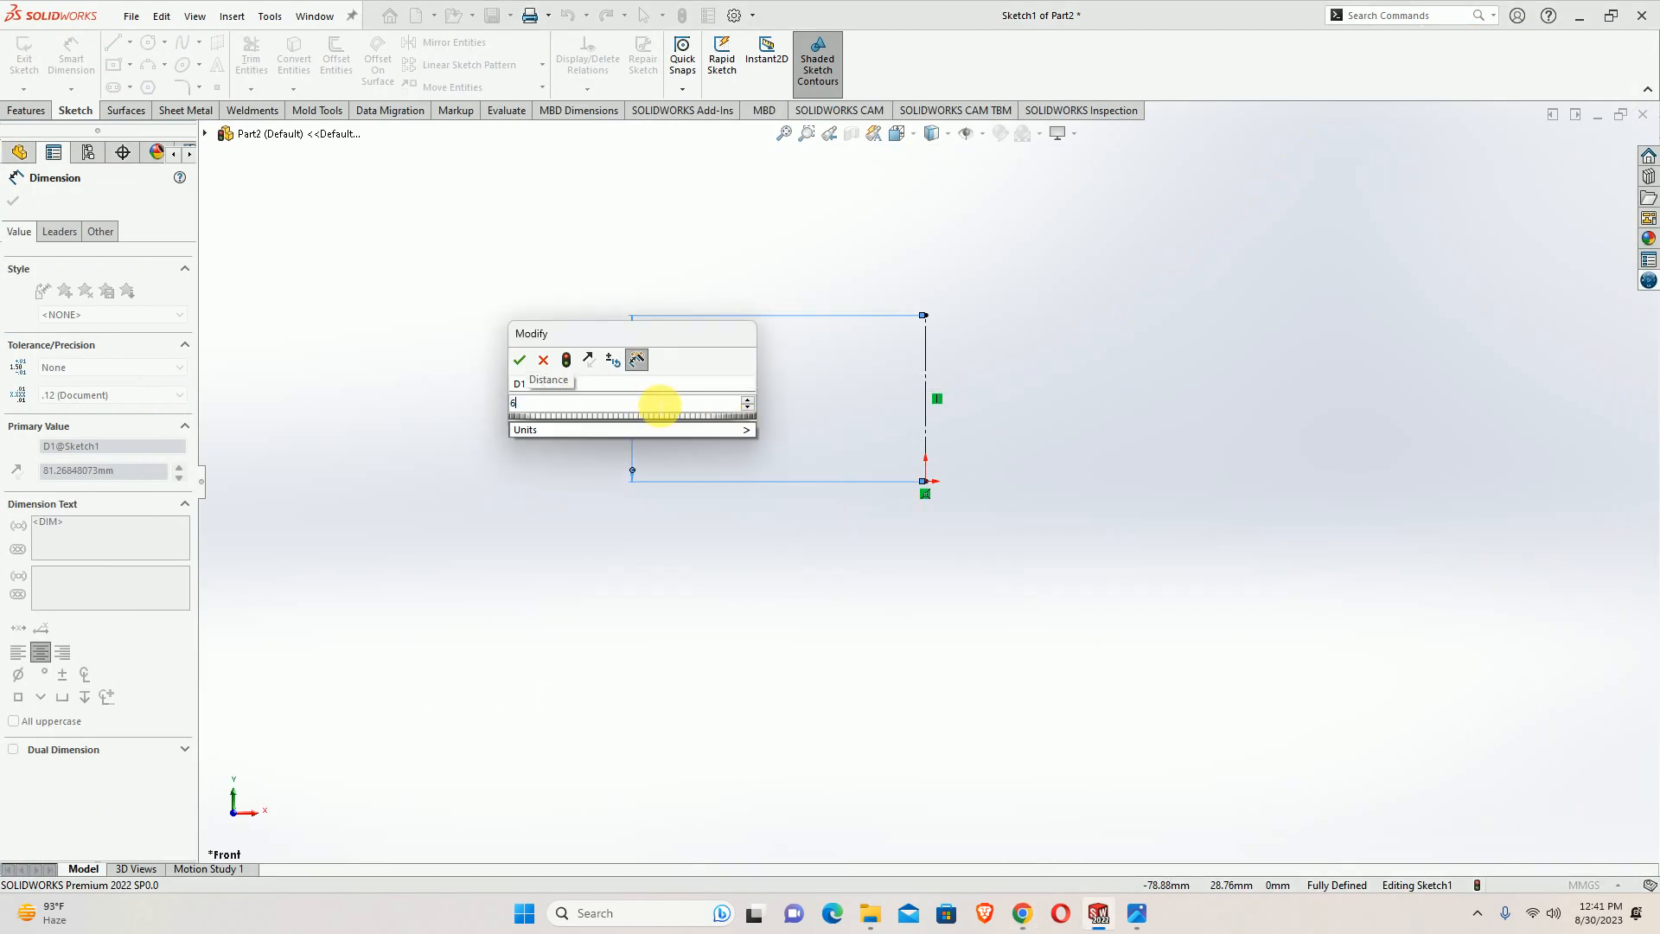
{"action": "key", "text": "Escape"}
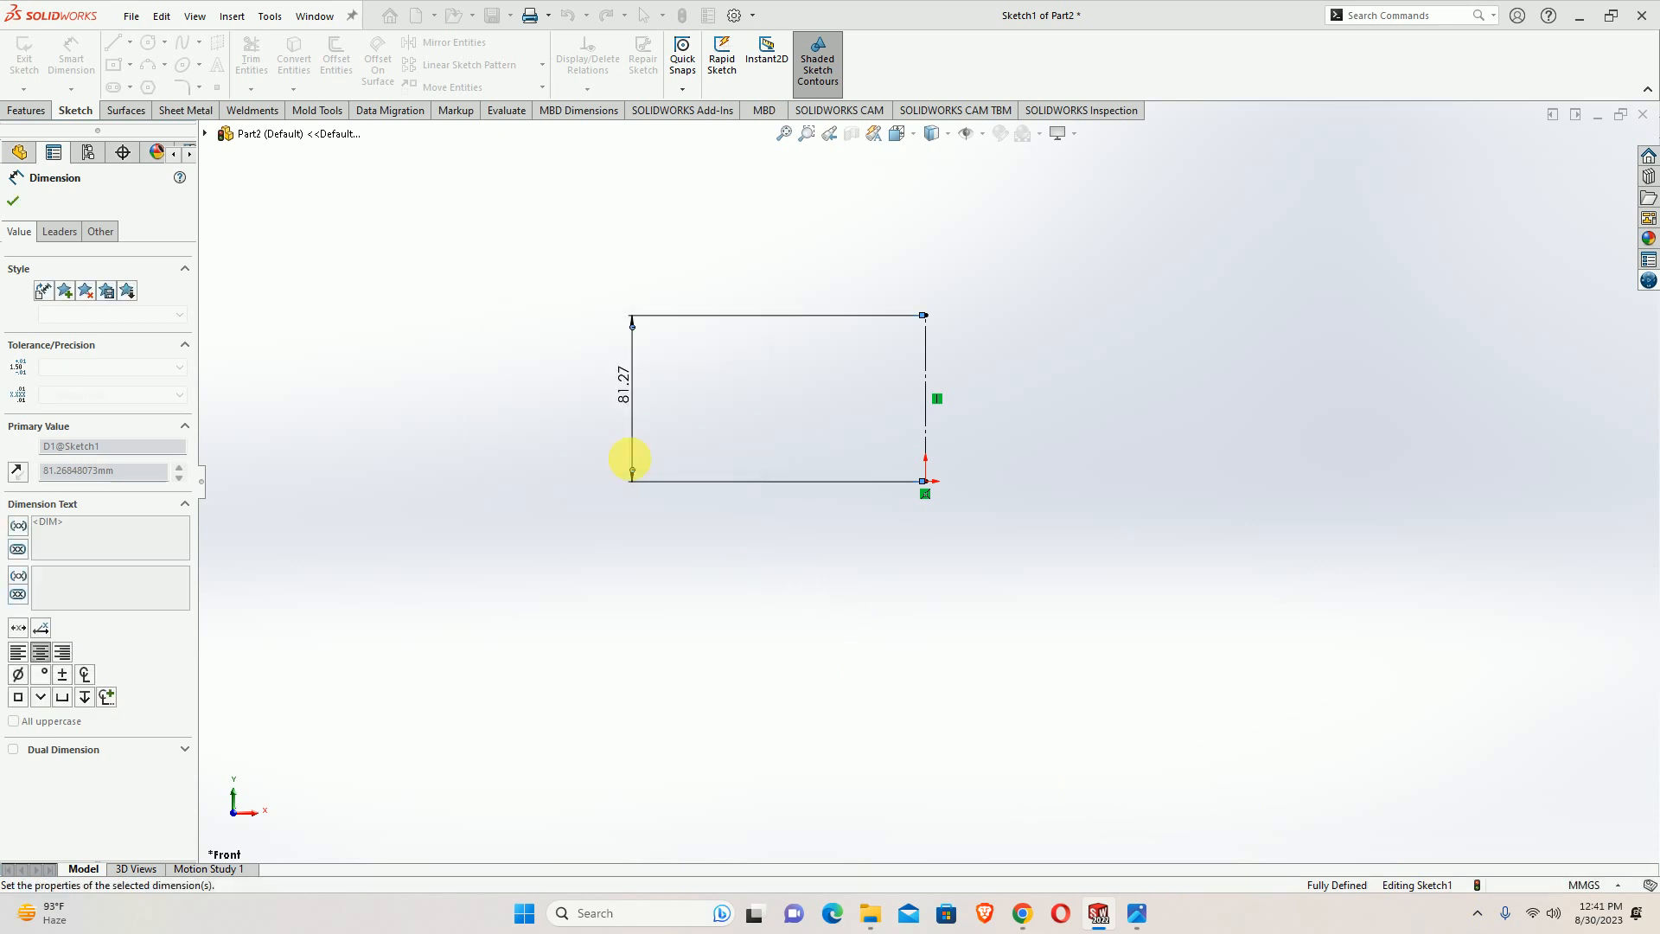
{"action": "mouse_move", "coordinate": [1023, 912]}
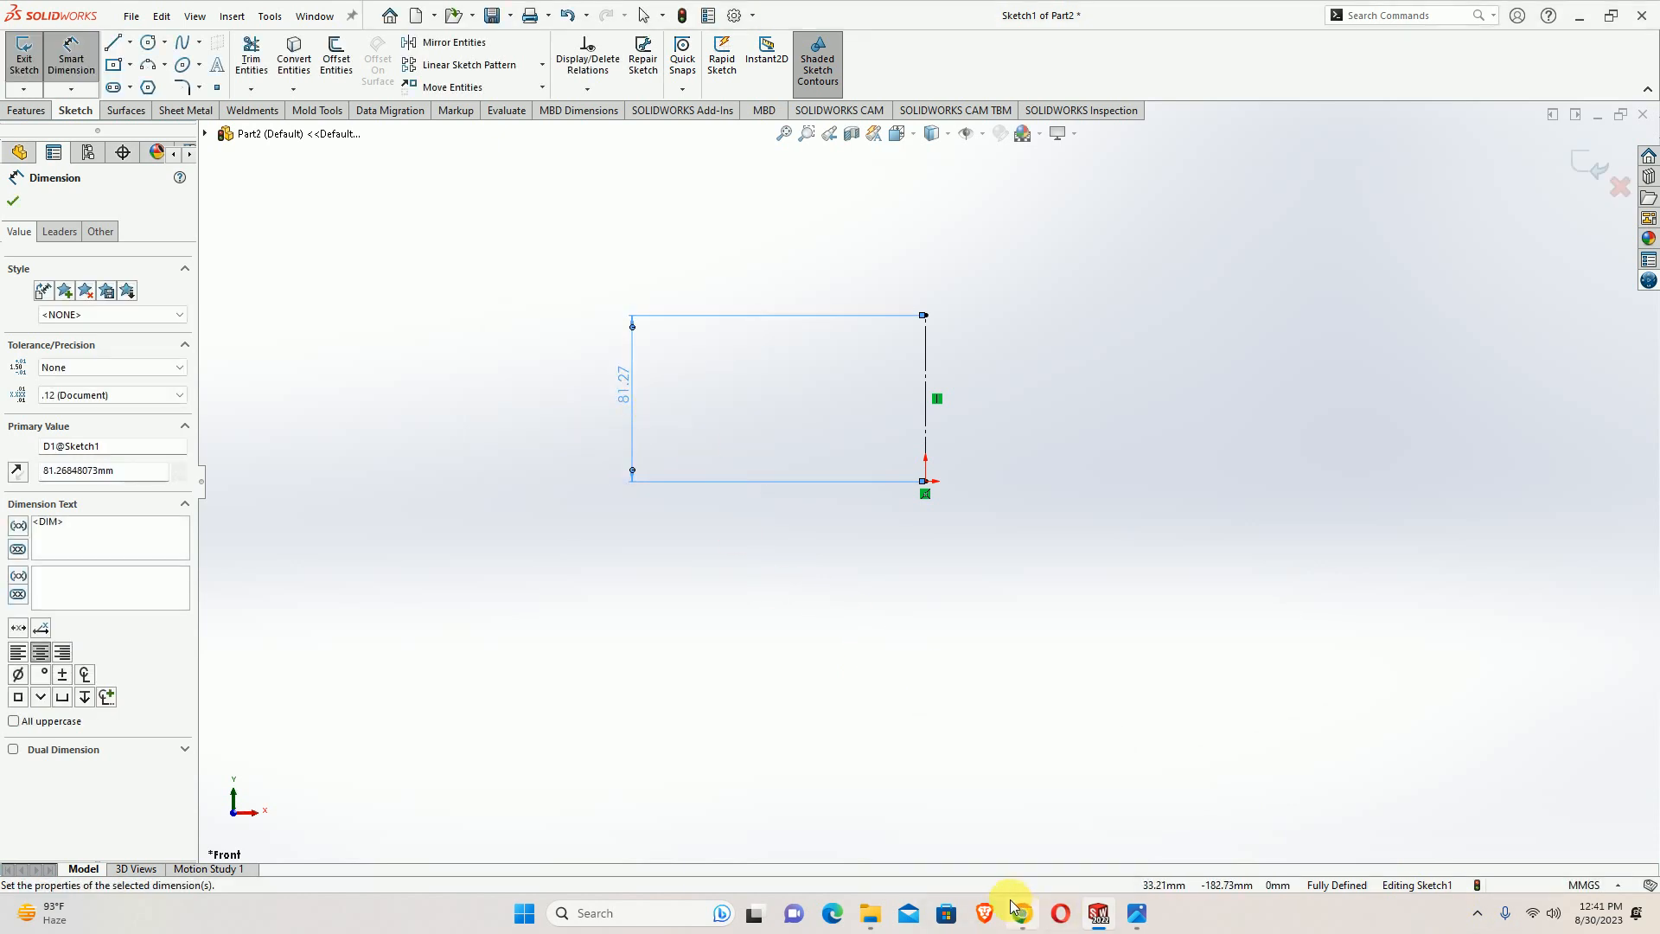
{"action": "key", "text": "super+e"}
{"action": "left_click", "coordinate": [1178, 35]}
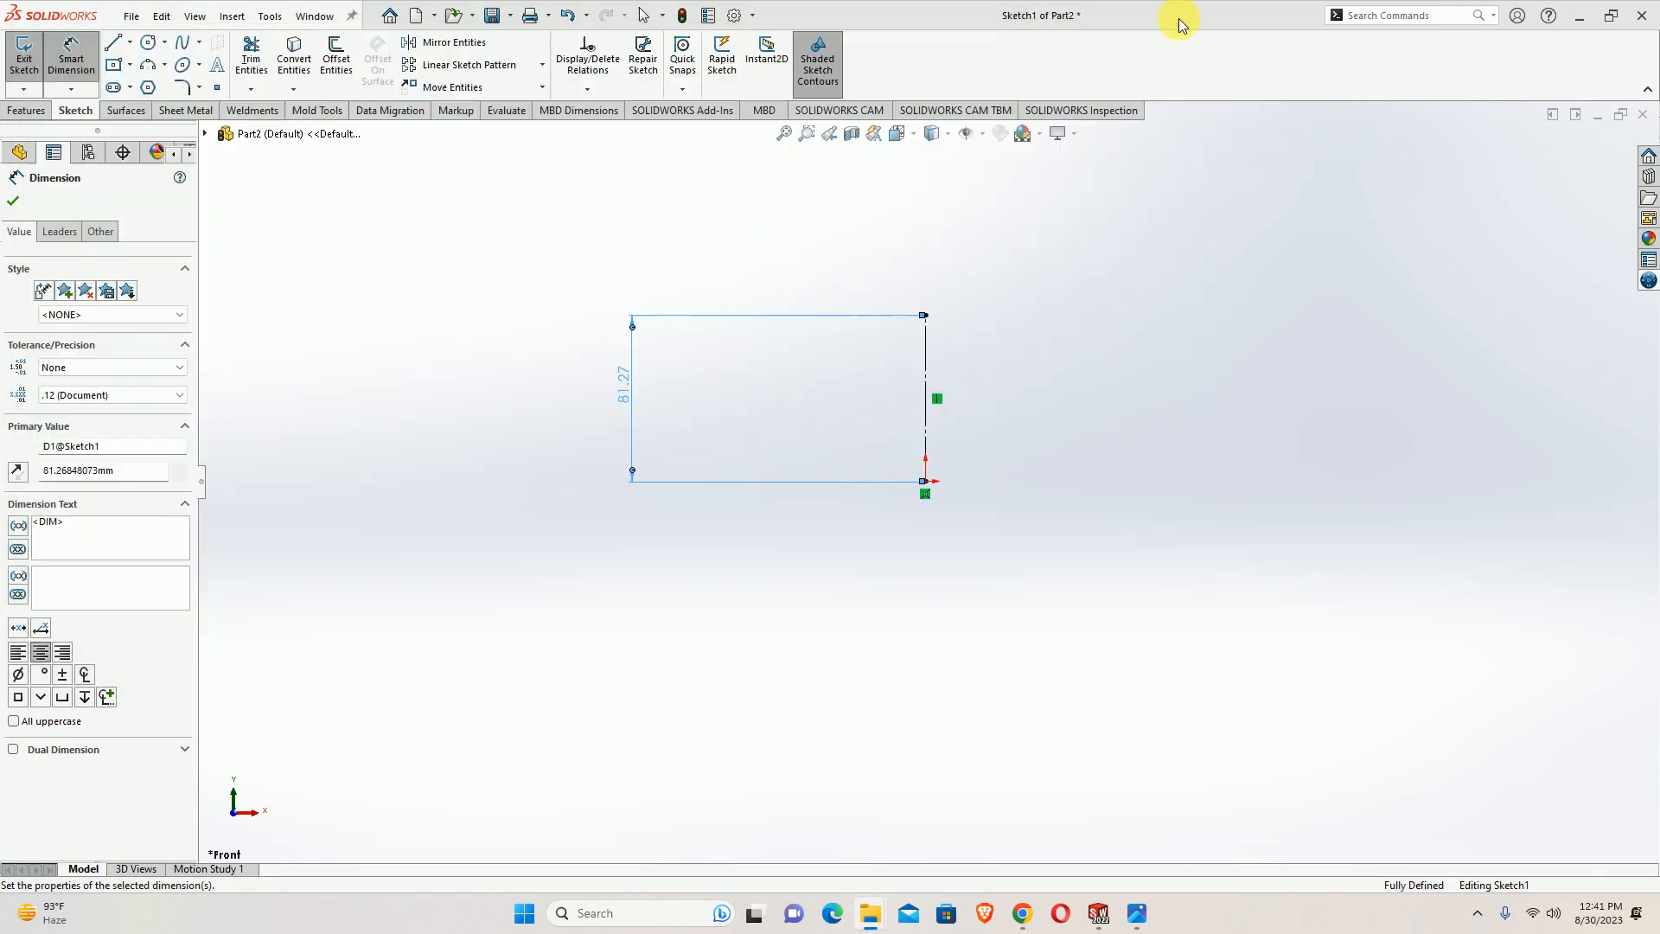
Open Calculator, compute 6.5 × 25 to convert the bulb height to millimetres, and return to the sketch
{"action": "key", "text": "super+r"}
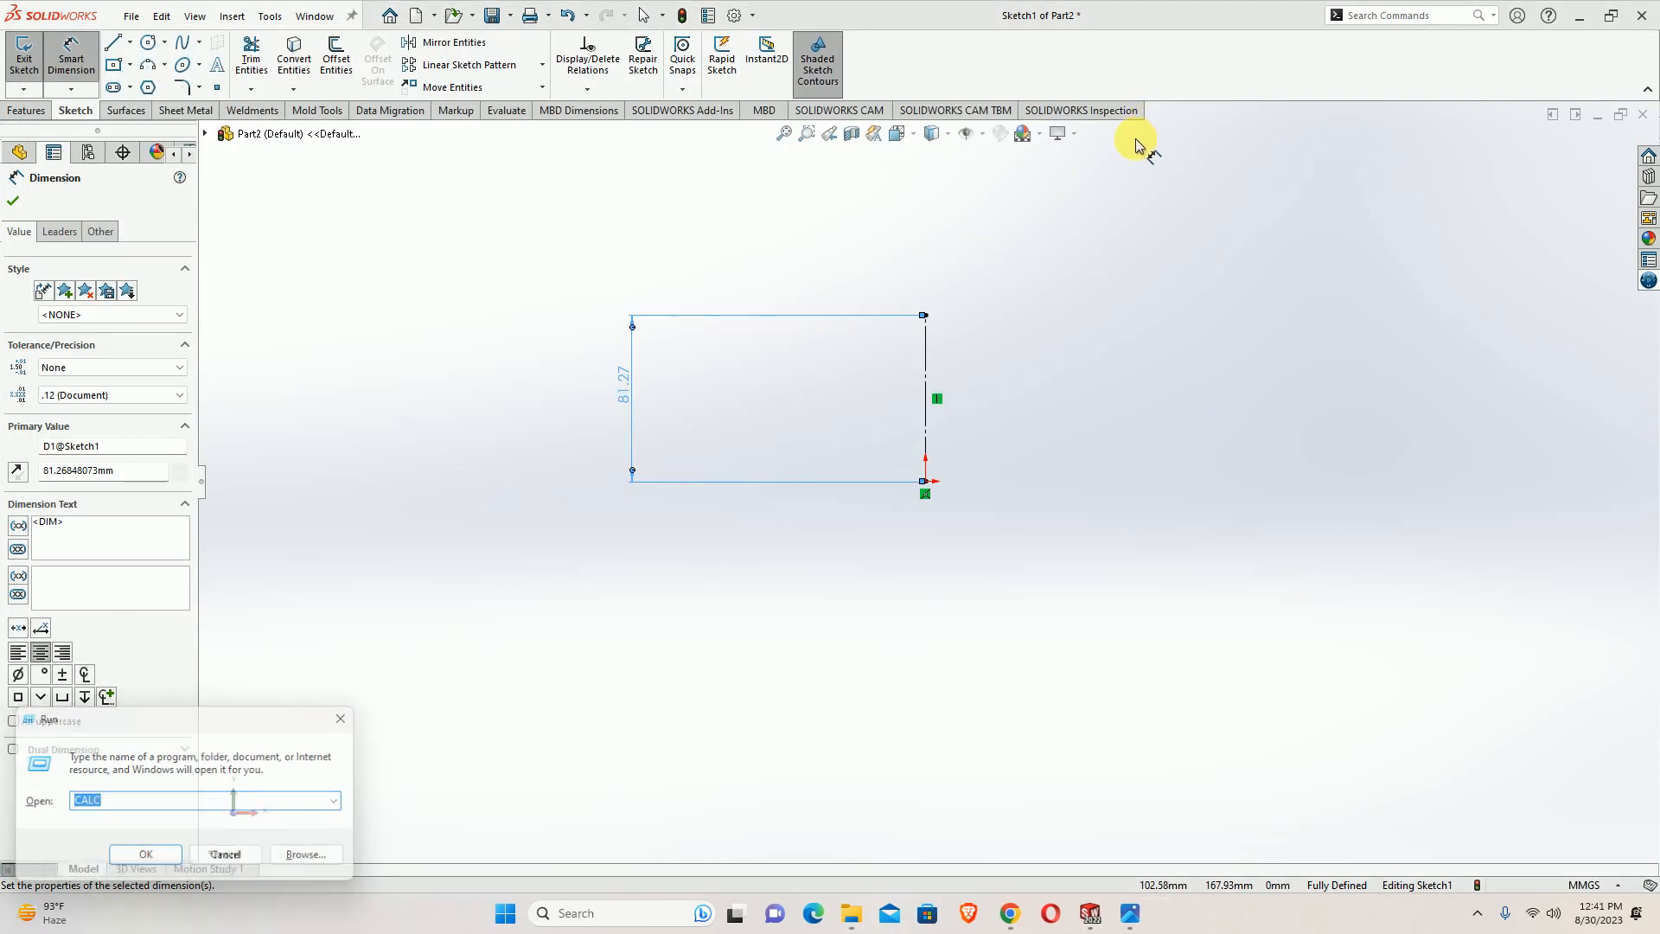
{"action": "key", "text": "Return"}
{"action": "type", "text": "6.5 × 25 ="}
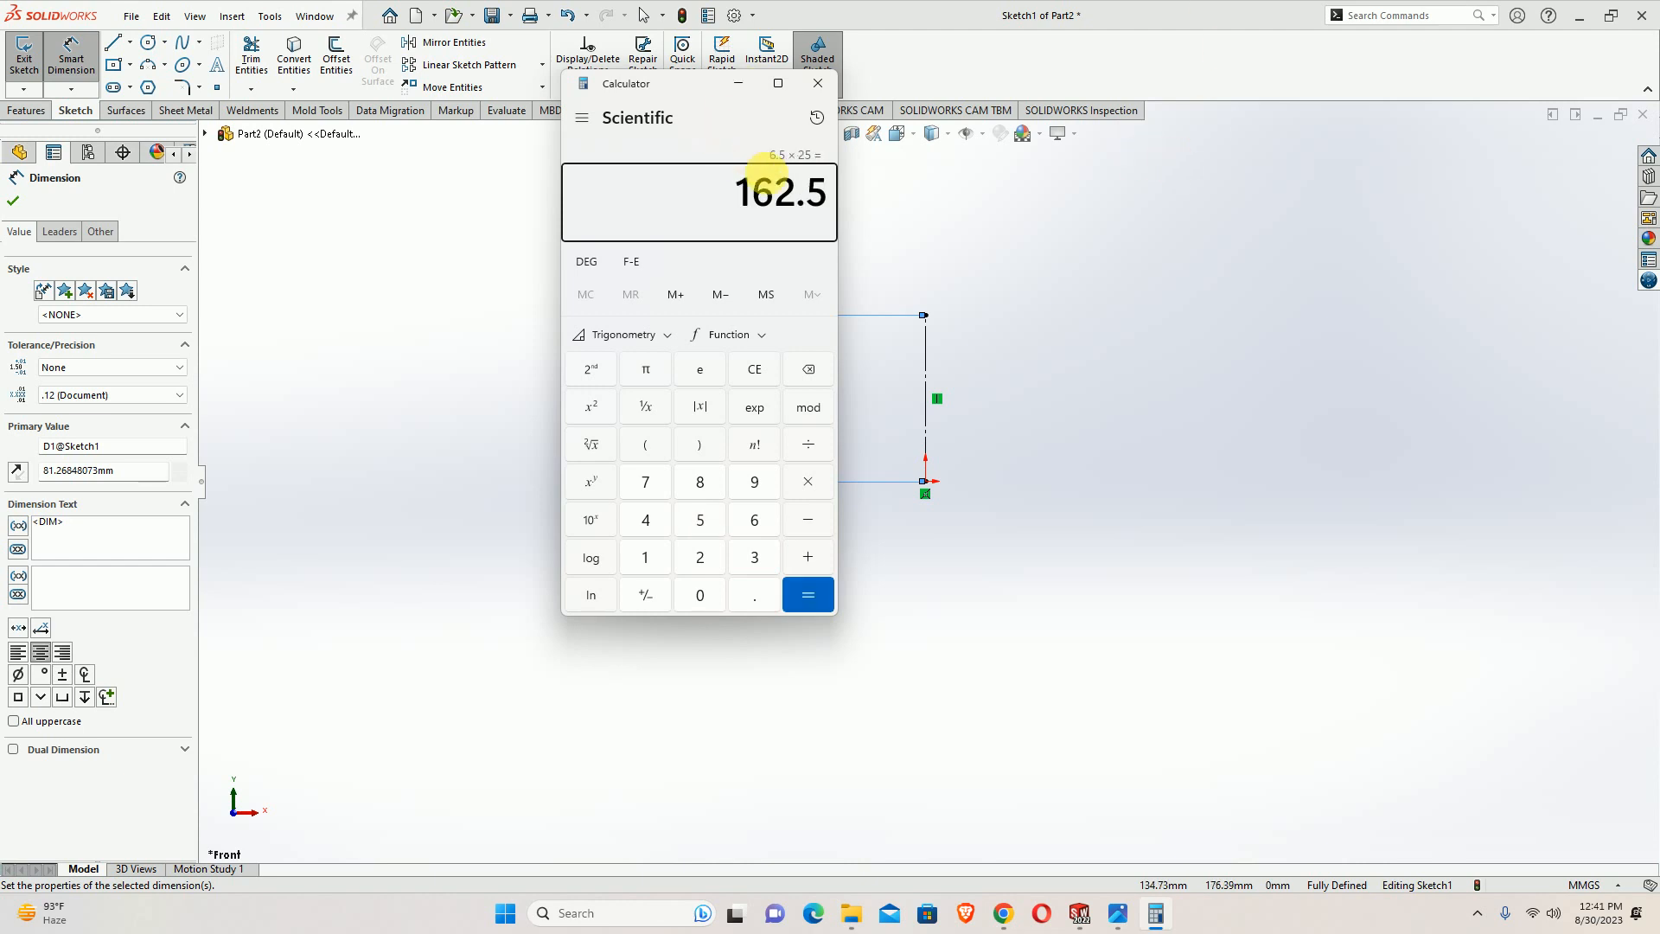
{"action": "left_click", "coordinate": [738, 83]}
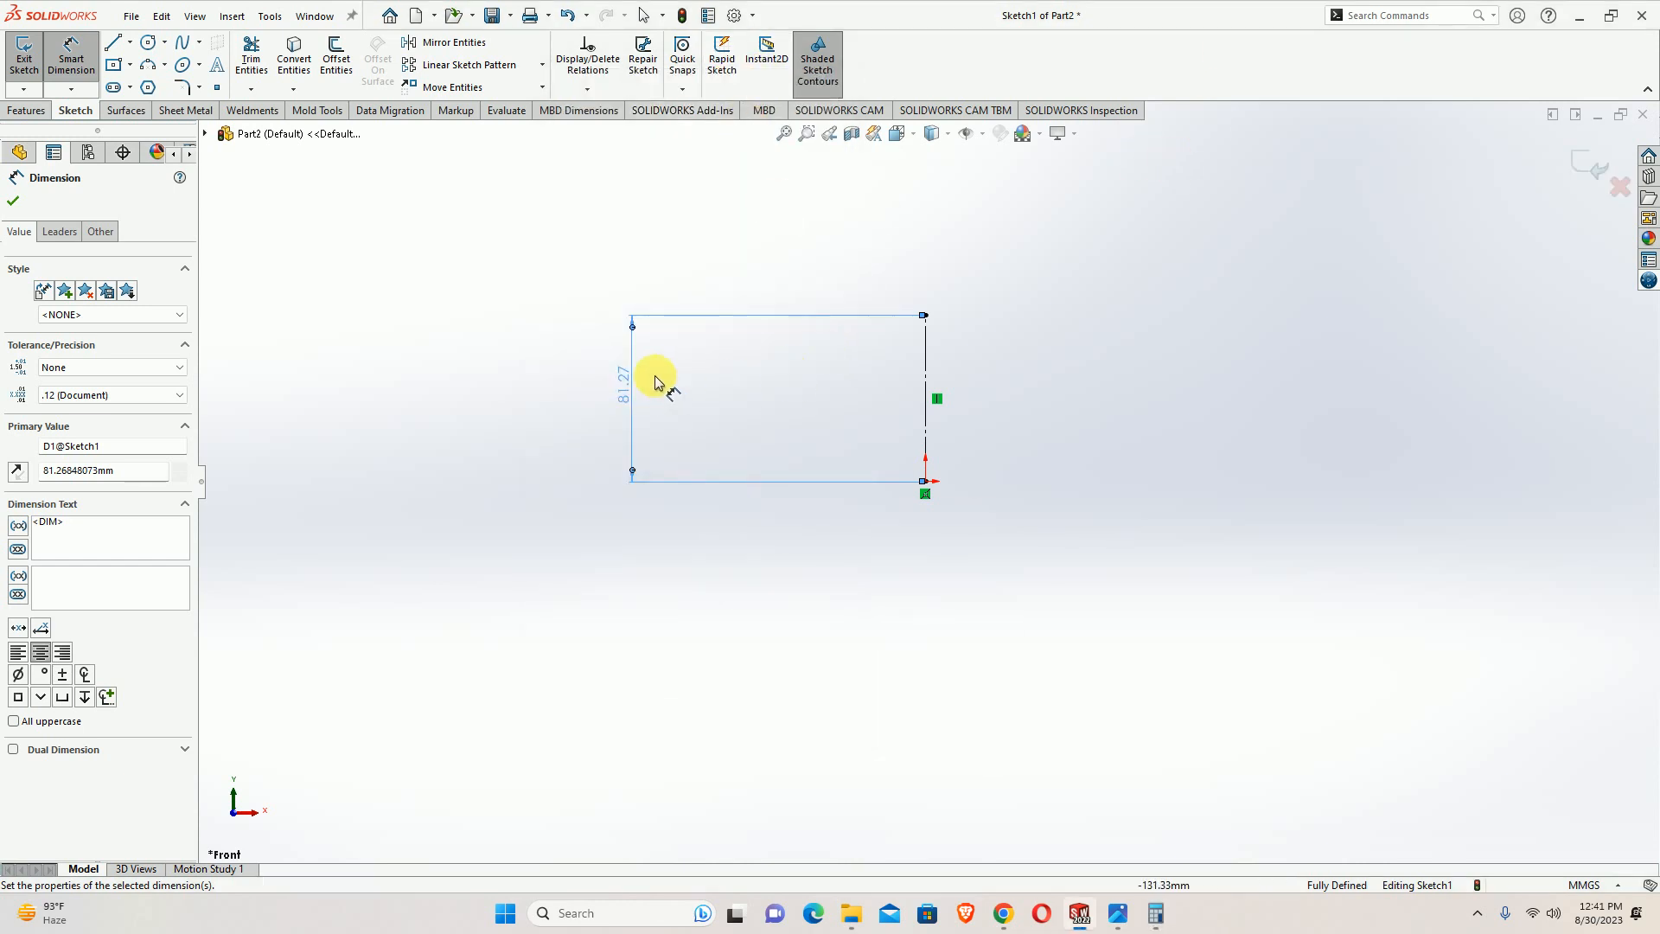
Set the length dimension of the vertical construction line to 160 mm
{"action": "double_click", "coordinate": [628, 379]}
{"action": "type", "text": "160"}
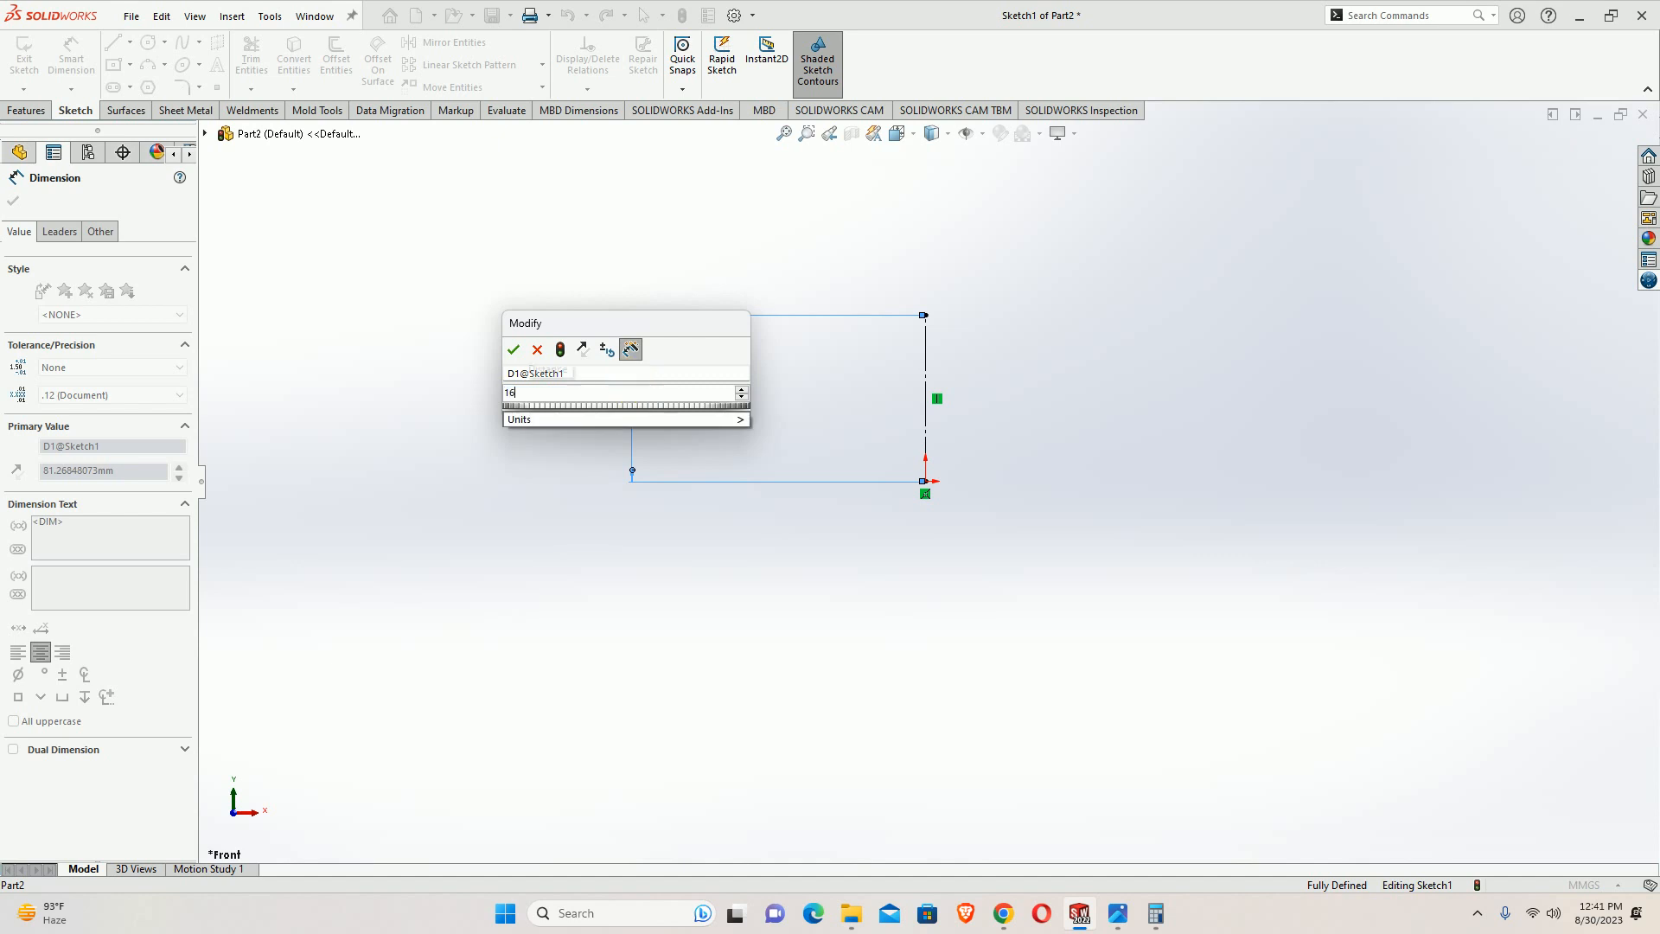
{"action": "key", "text": "Return"}
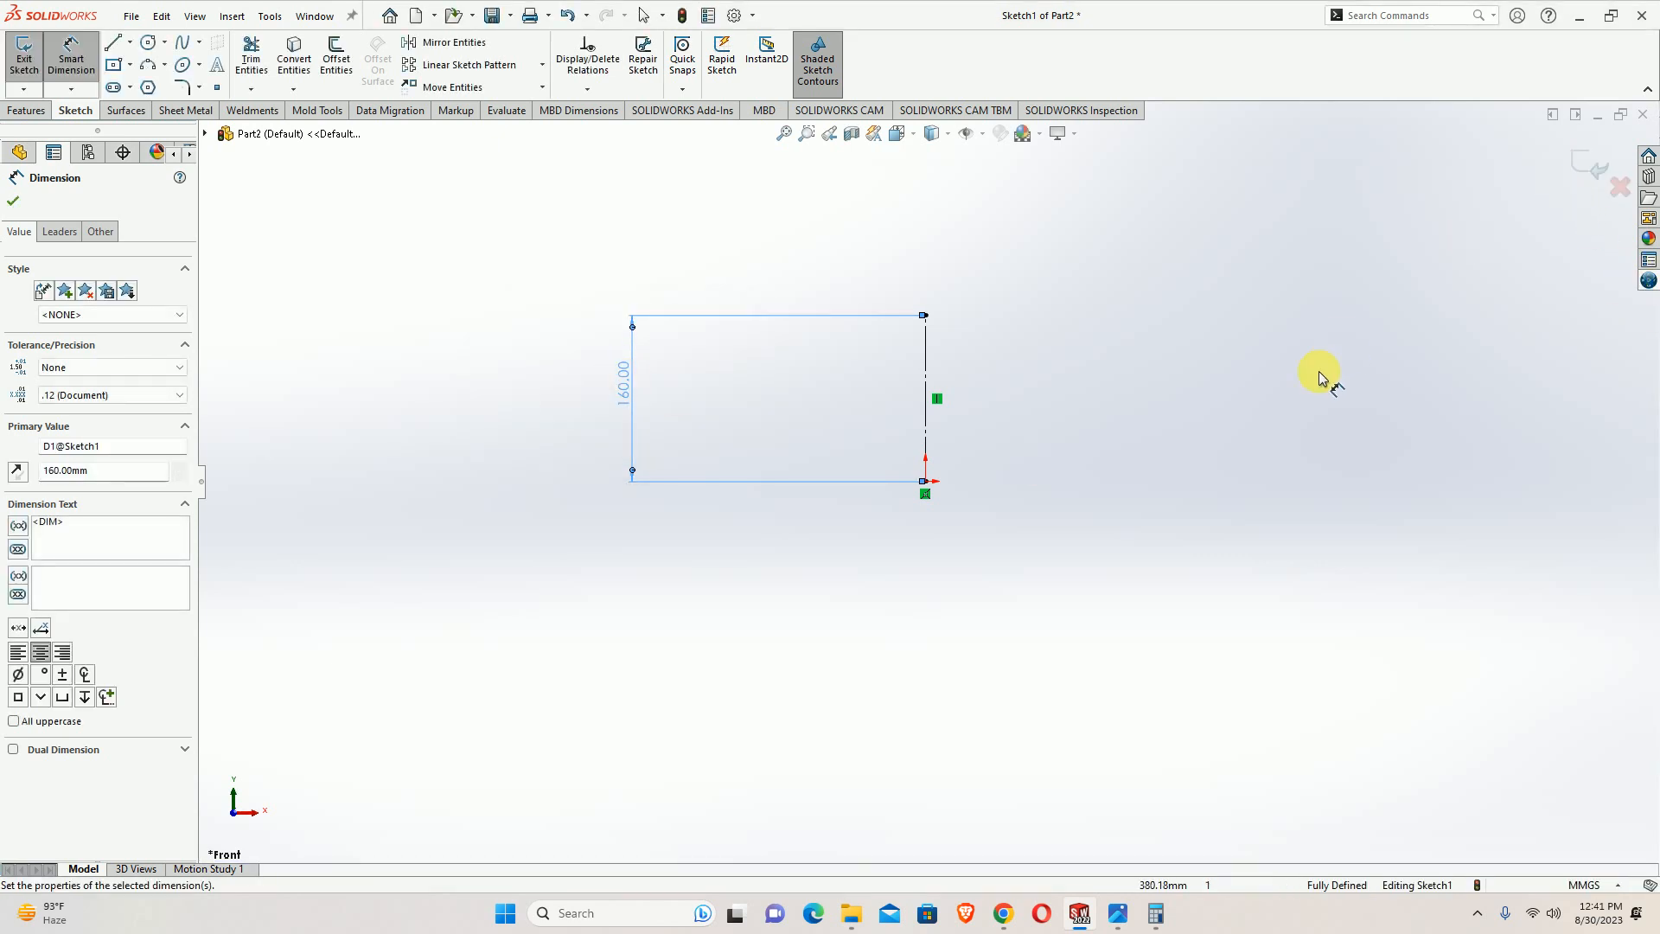
{"action": "left_click", "coordinate": [1048, 459]}
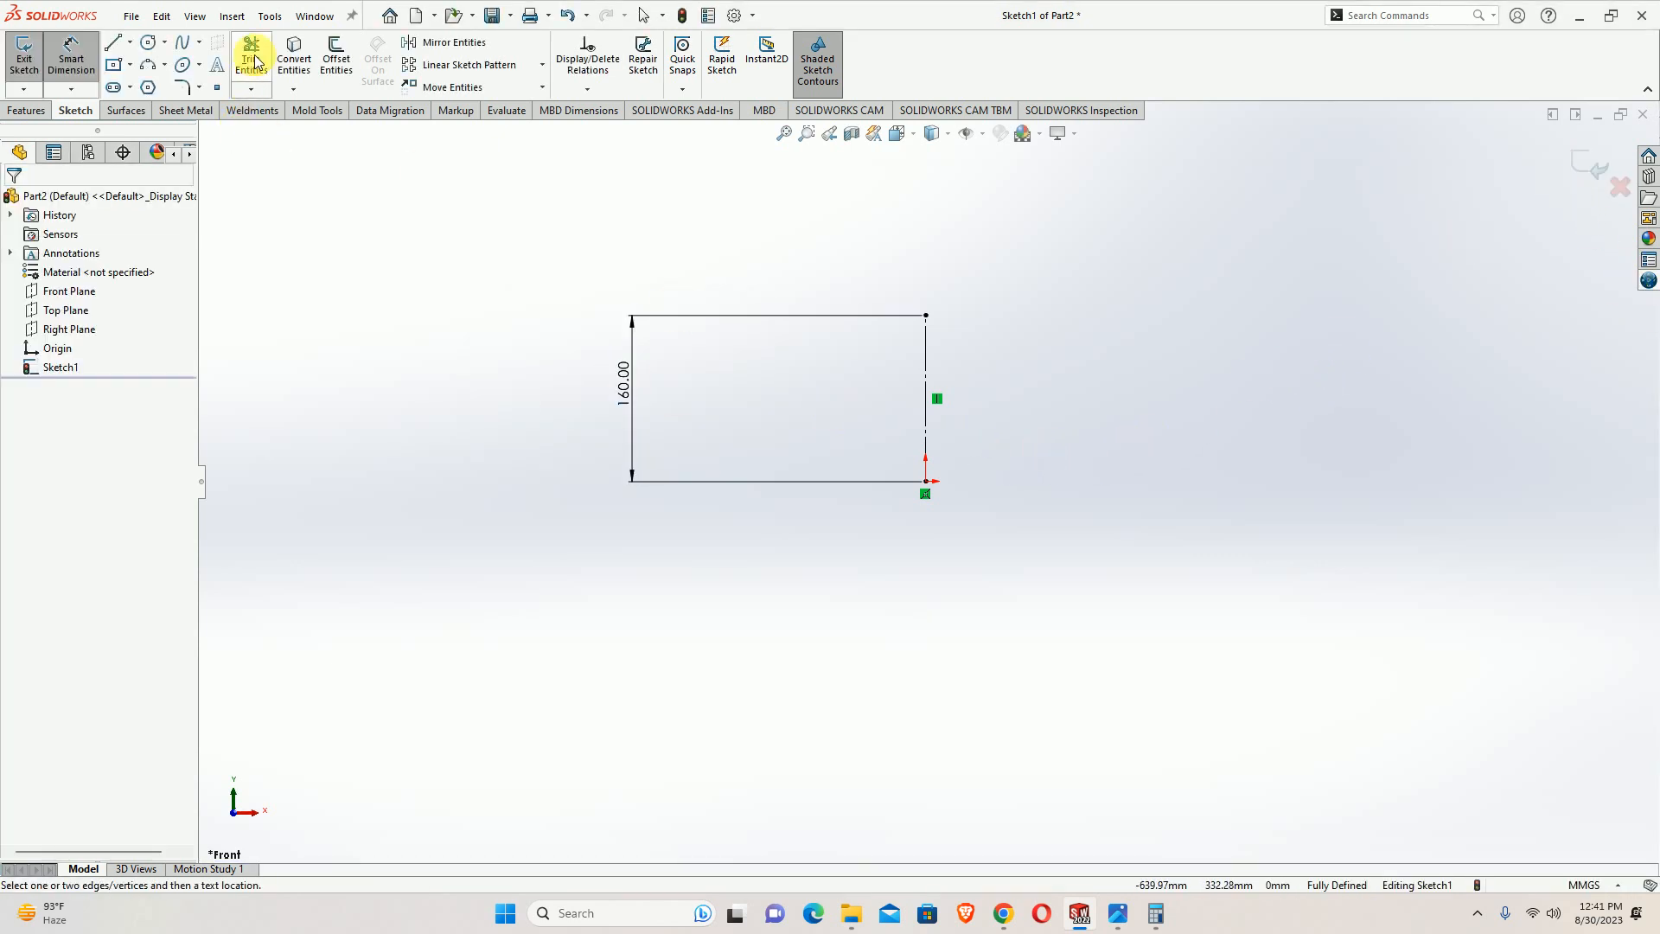
Insert the bulb image 51BKSs75twL into the sketch as a sketch picture
{"action": "left_click", "coordinate": [271, 17]}
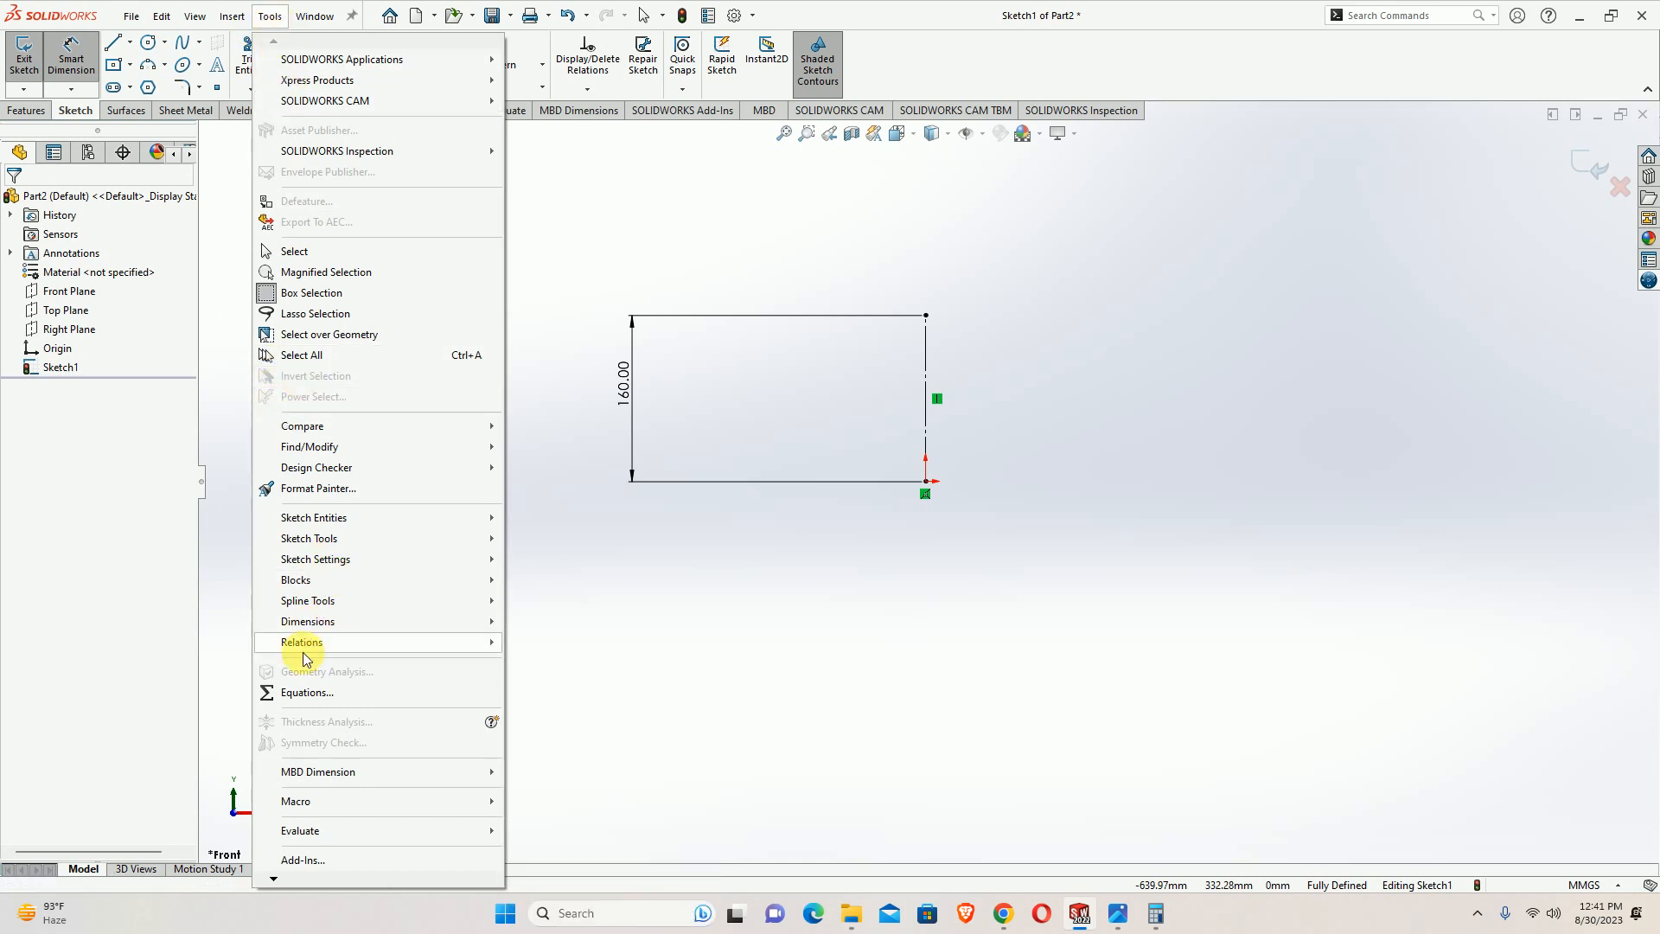
{"action": "mouse_move", "coordinate": [318, 541]}
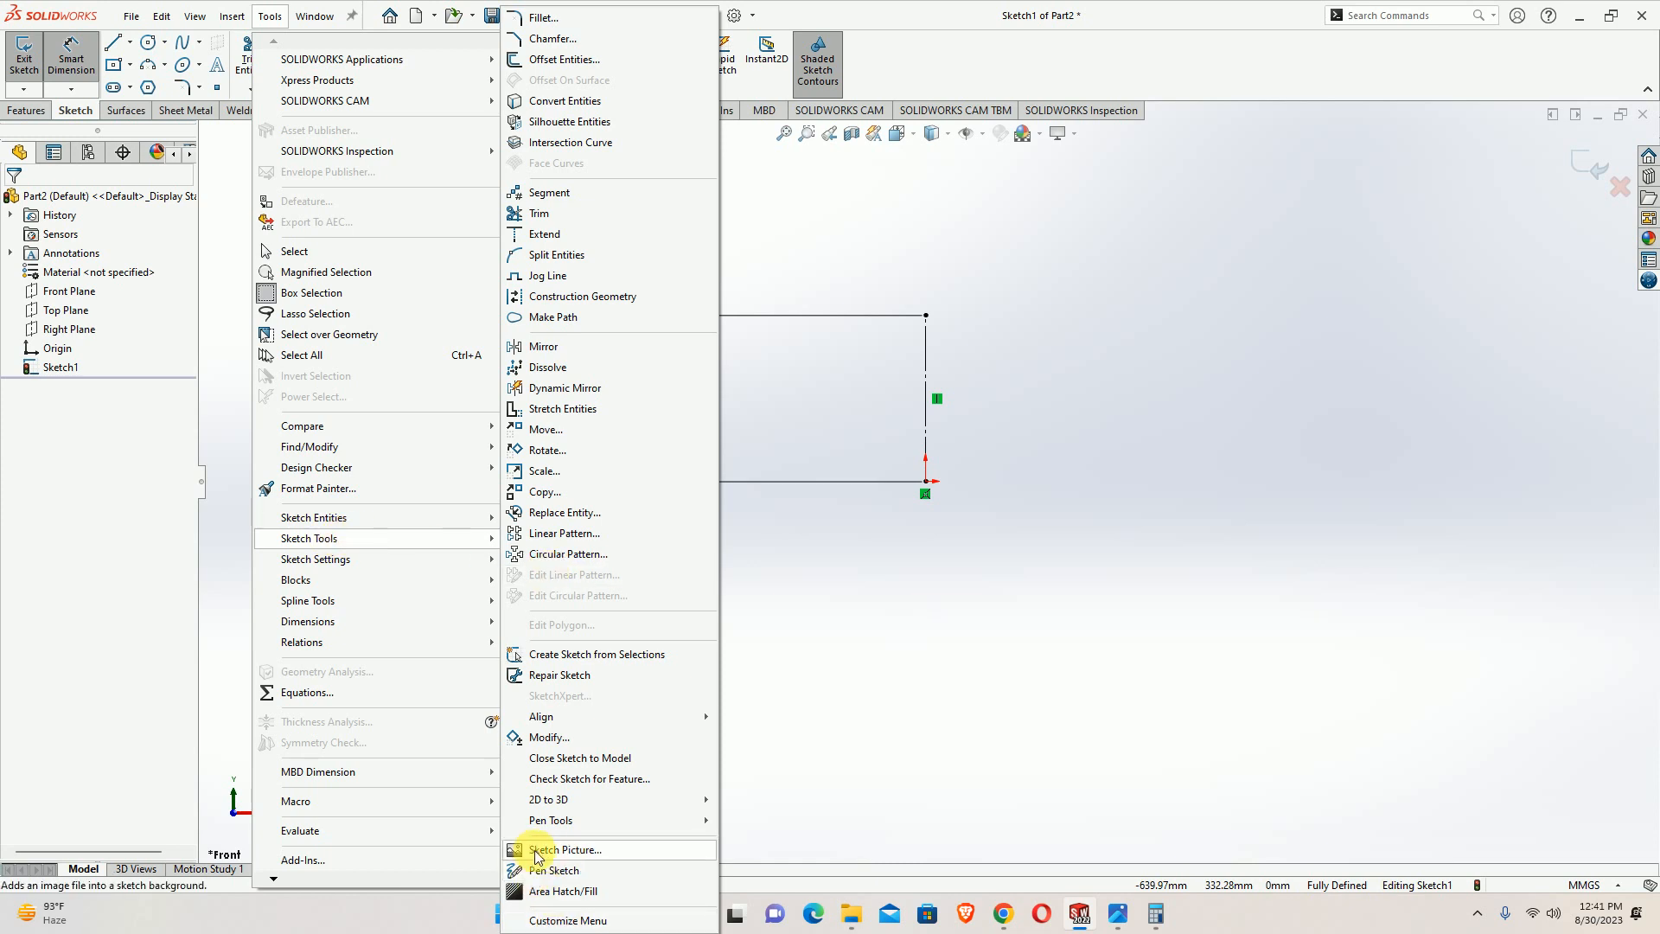
{"action": "left_click", "coordinate": [574, 856]}
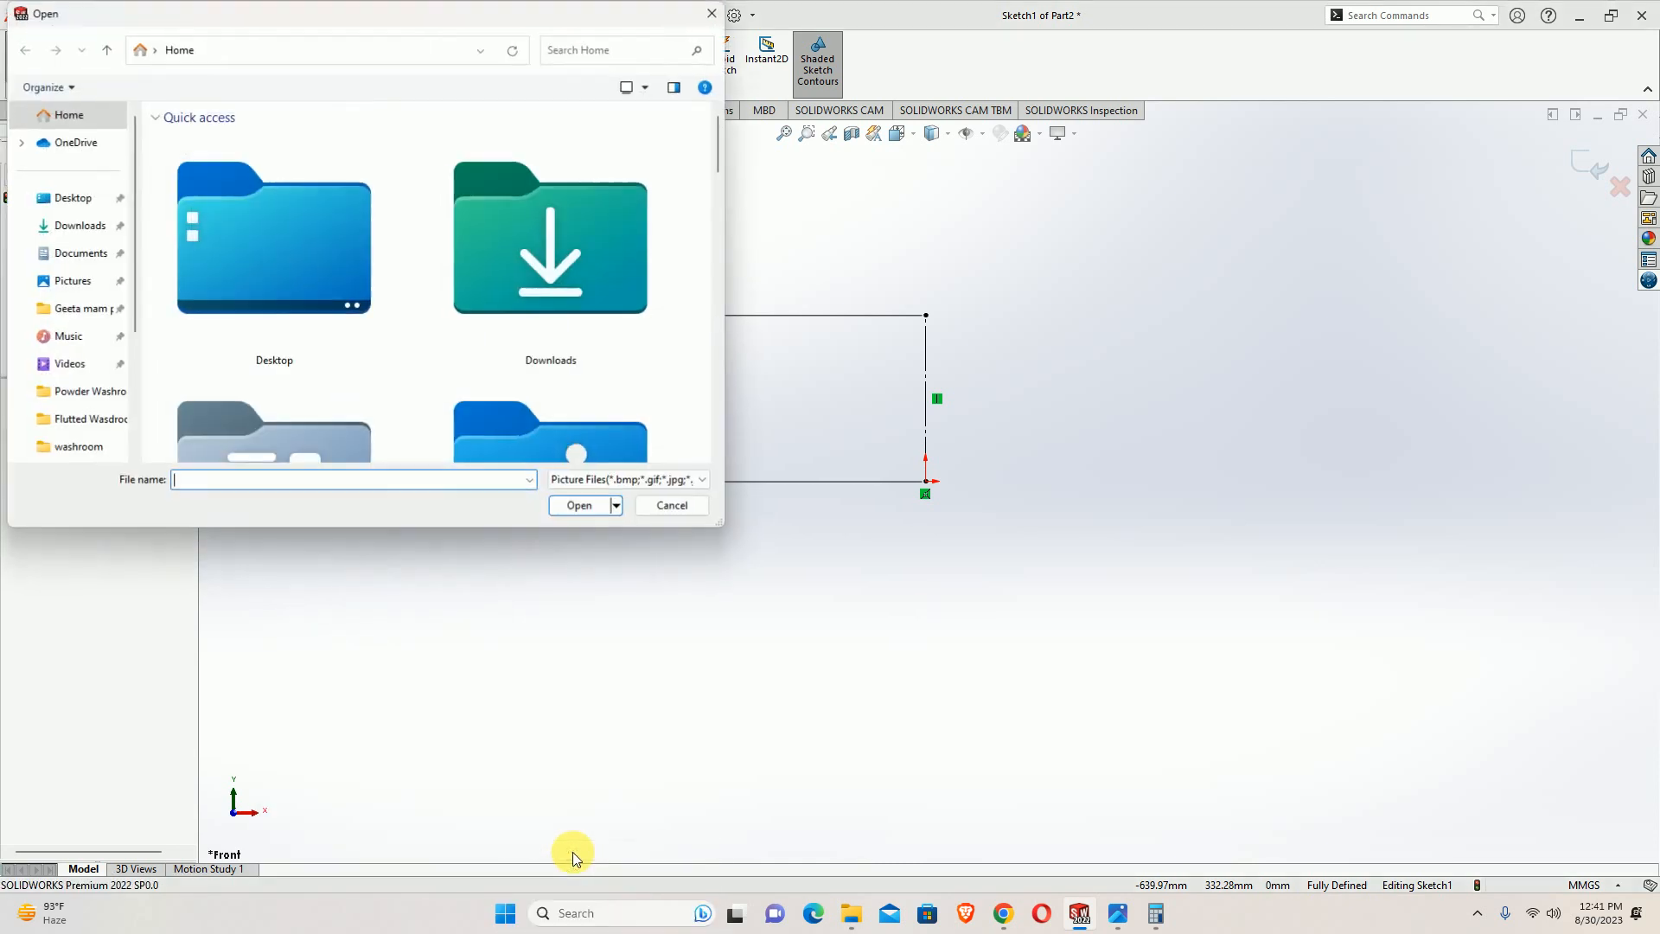
{"action": "scroll", "coordinate": [208, 356], "scroll_direction": "down", "scroll_amount": 5}
{"action": "scroll", "coordinate": [238, 346], "scroll_direction": "down", "scroll_amount": 5}
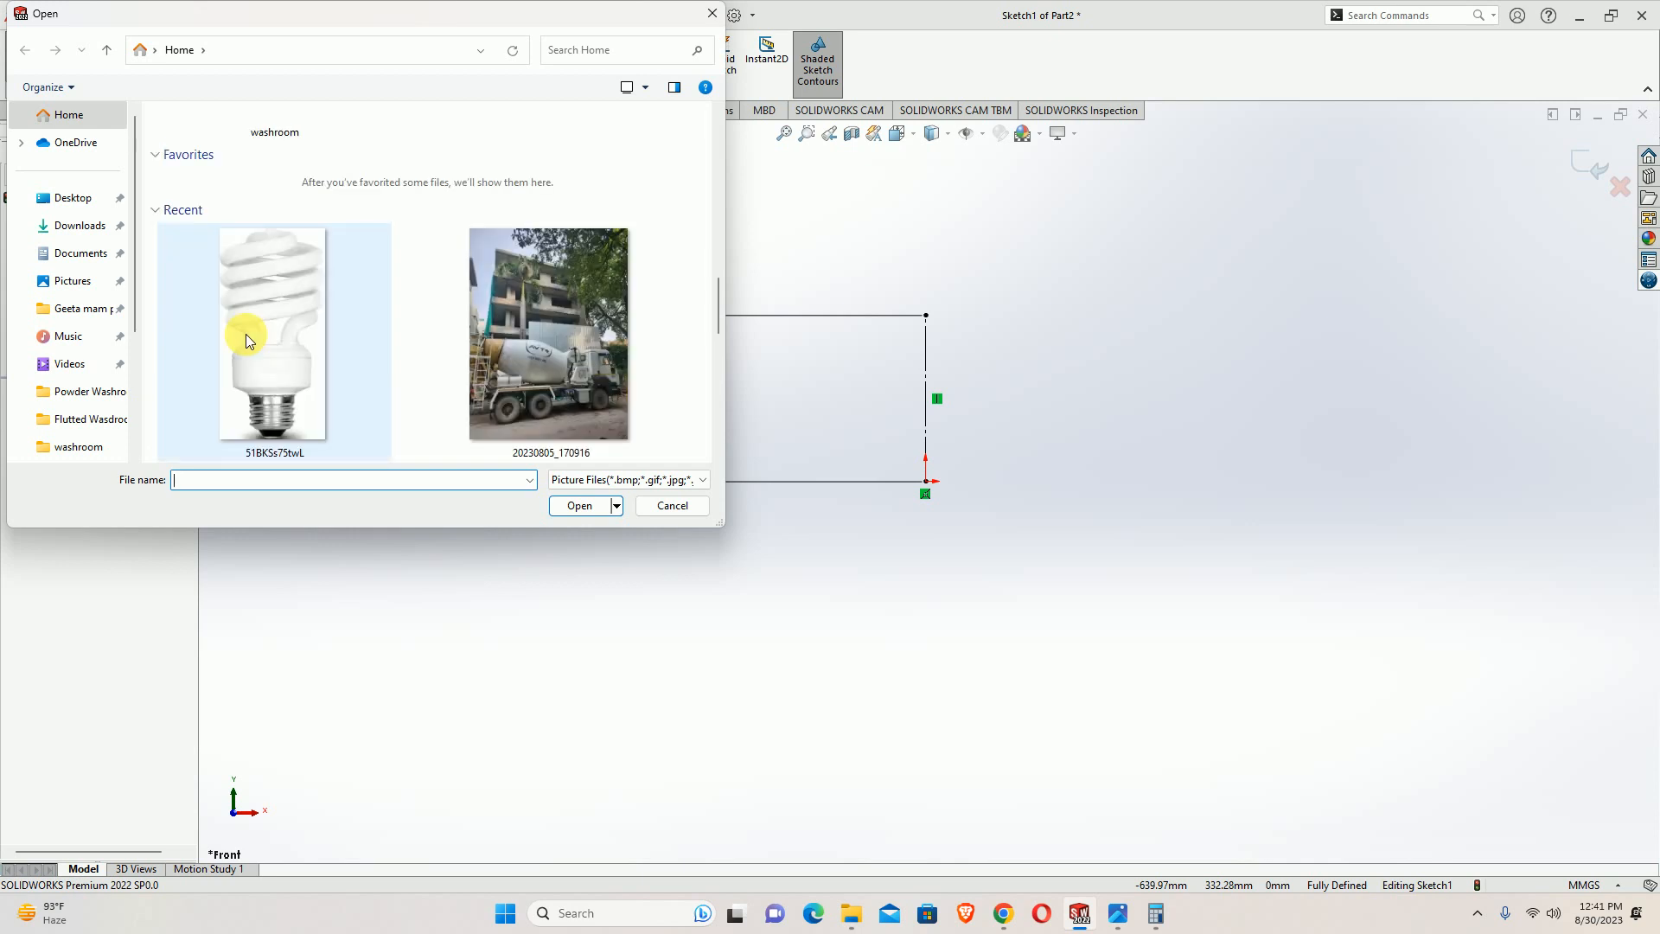
{"action": "left_click", "coordinate": [248, 335]}
{"action": "left_click", "coordinate": [600, 506]}
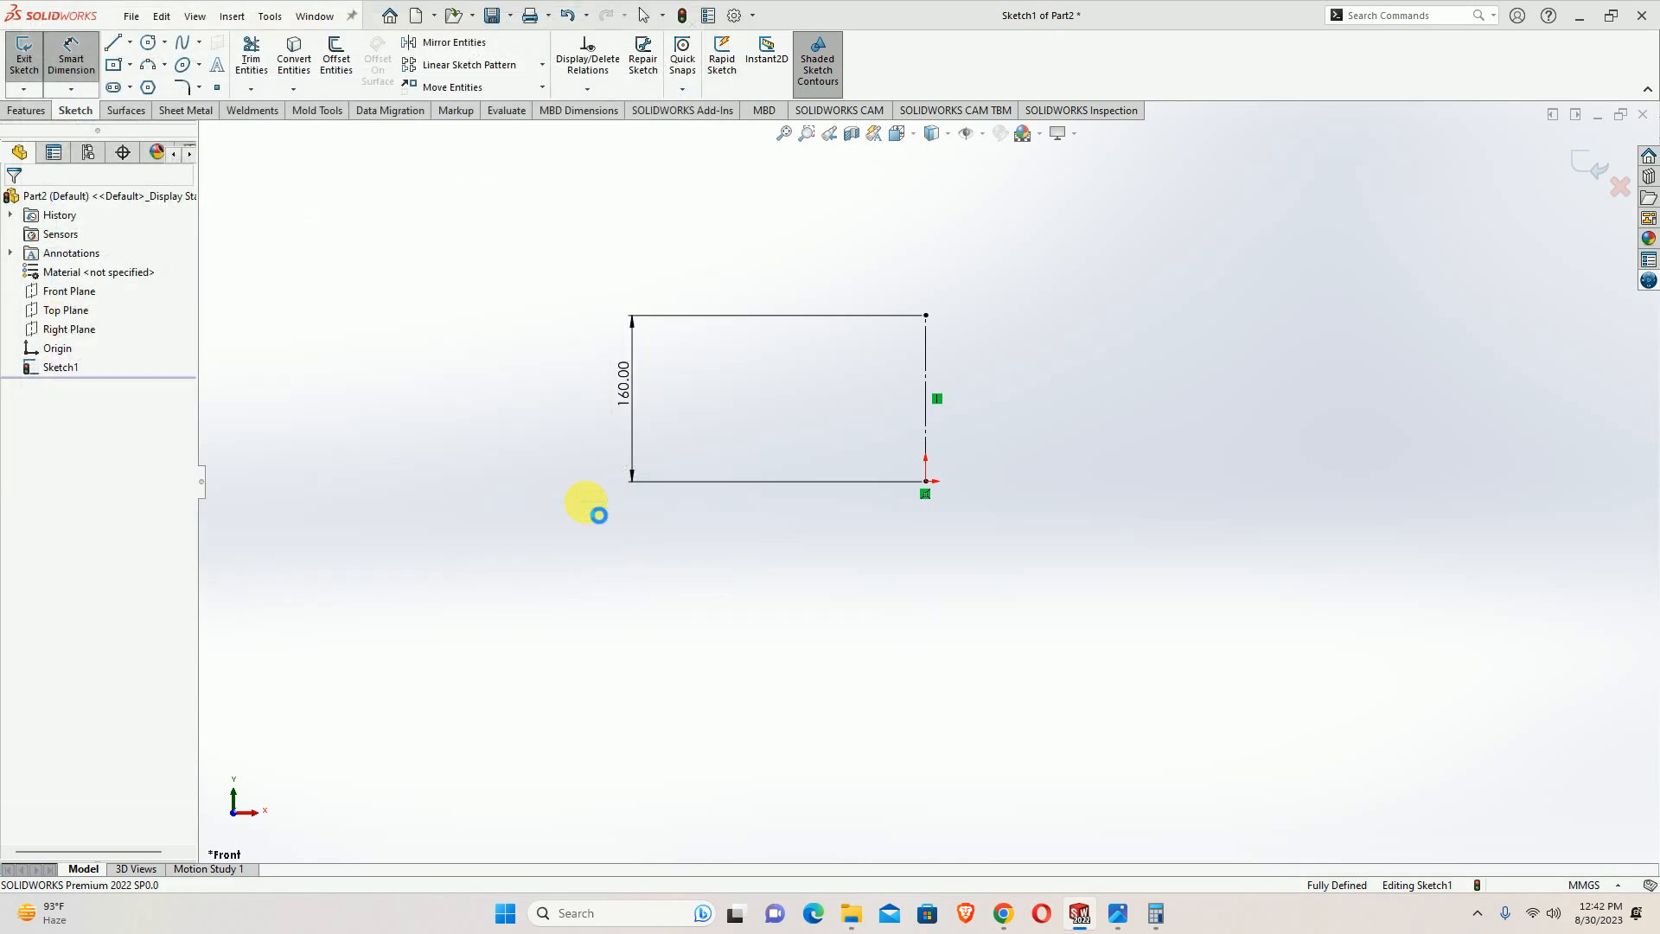
Scale the bulb sketch picture to a height of 160 mm with its aspect ratio locked
{"action": "scroll", "coordinate": [926, 489], "scroll_direction": "up", "scroll_amount": 10}
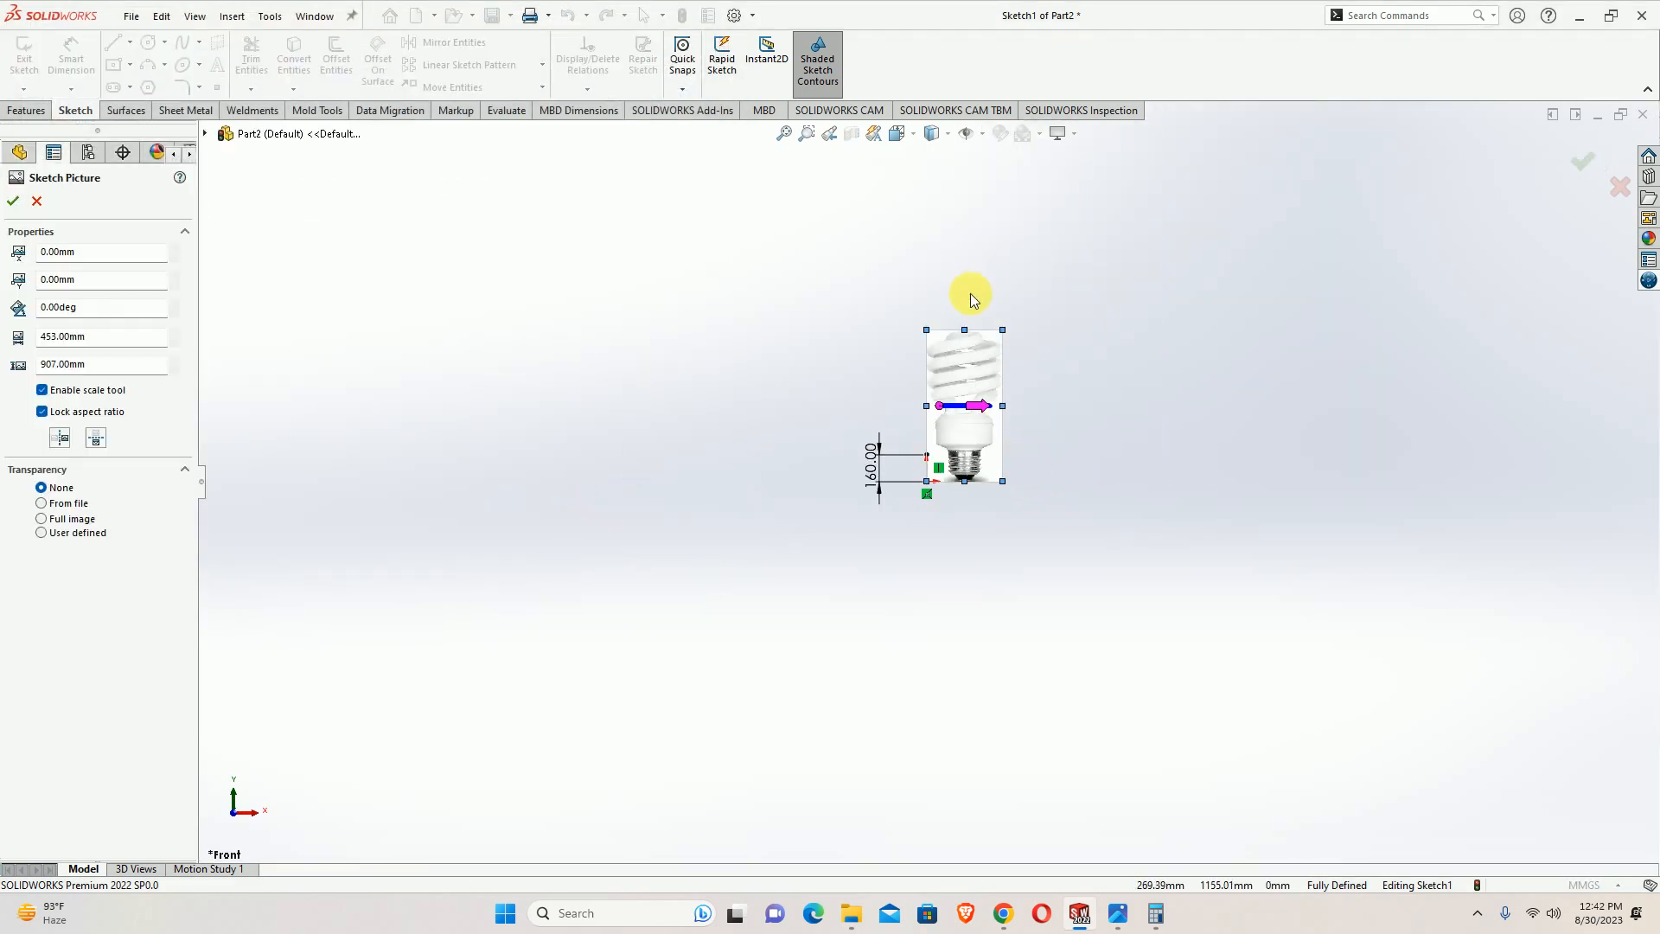
{"action": "scroll", "coordinate": [949, 409], "scroll_direction": "down", "scroll_amount": 3}
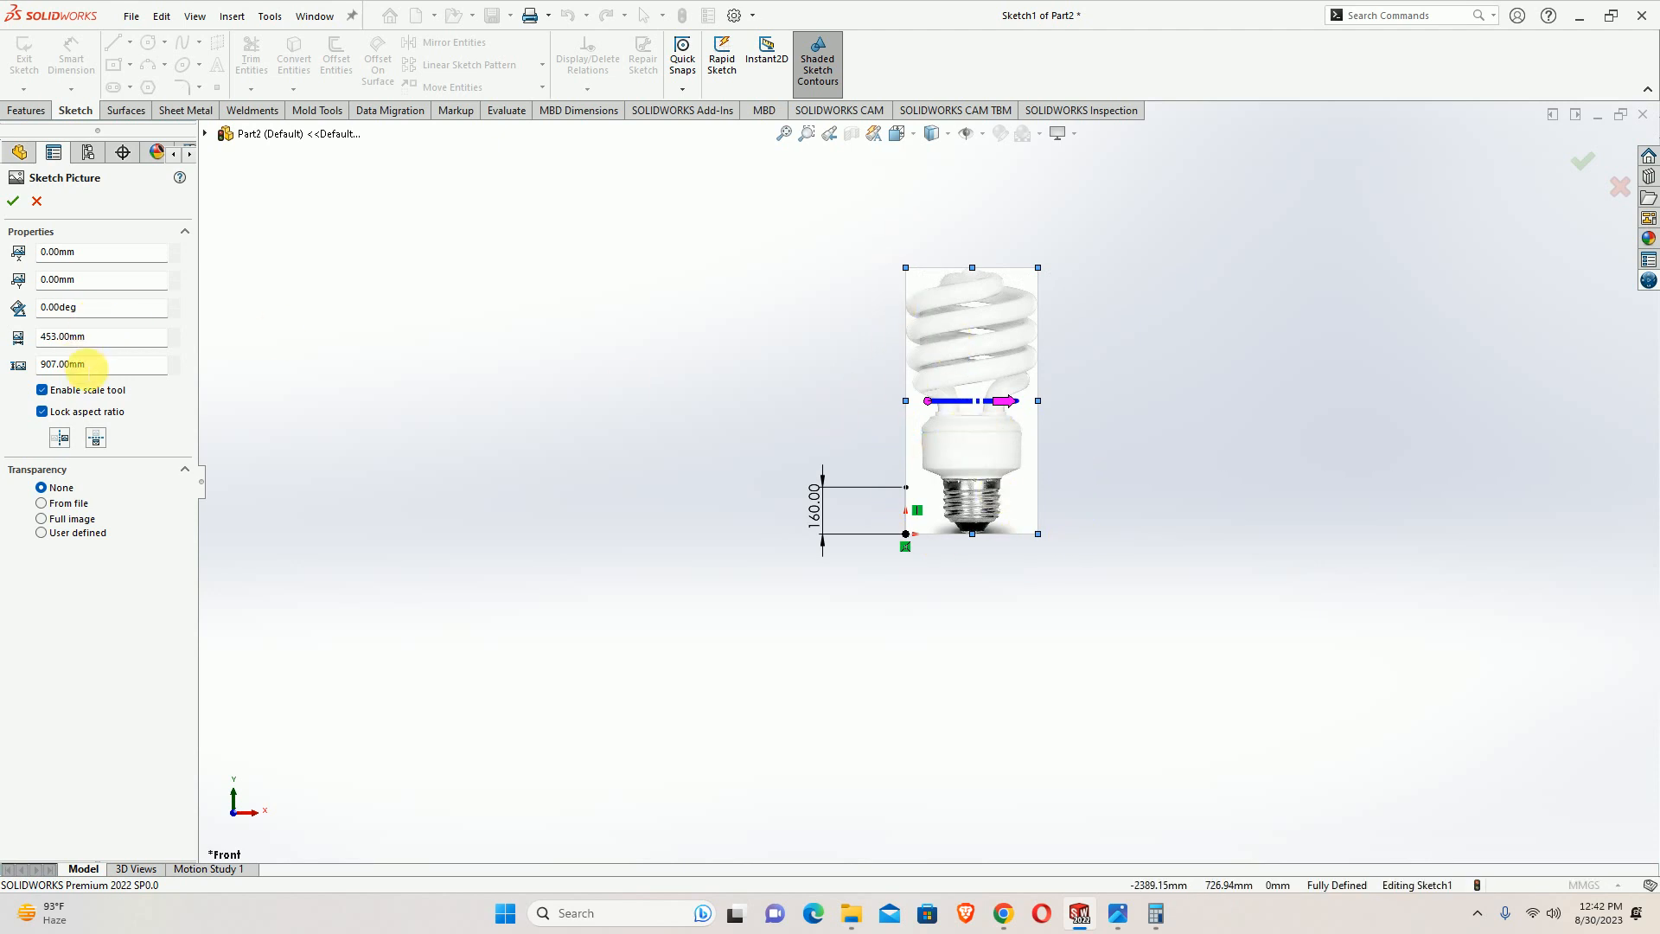
{"action": "left_click_drag", "start_coordinate": [93, 364], "coordinate": [16, 366]}
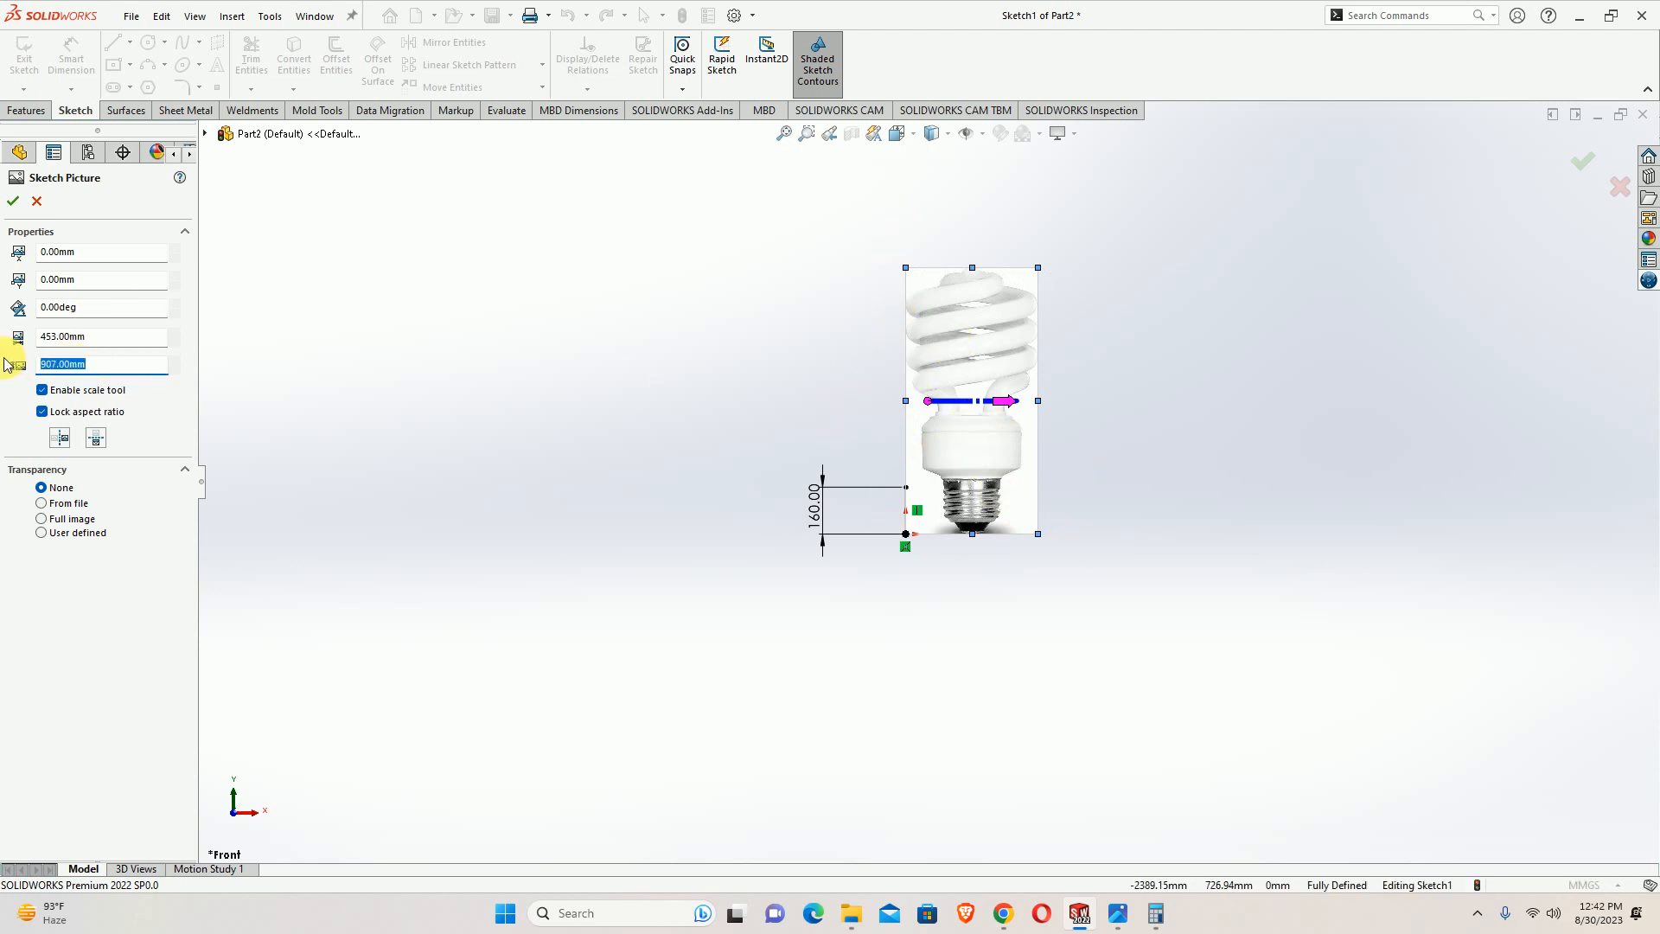
{"action": "key", "text": "Return"}
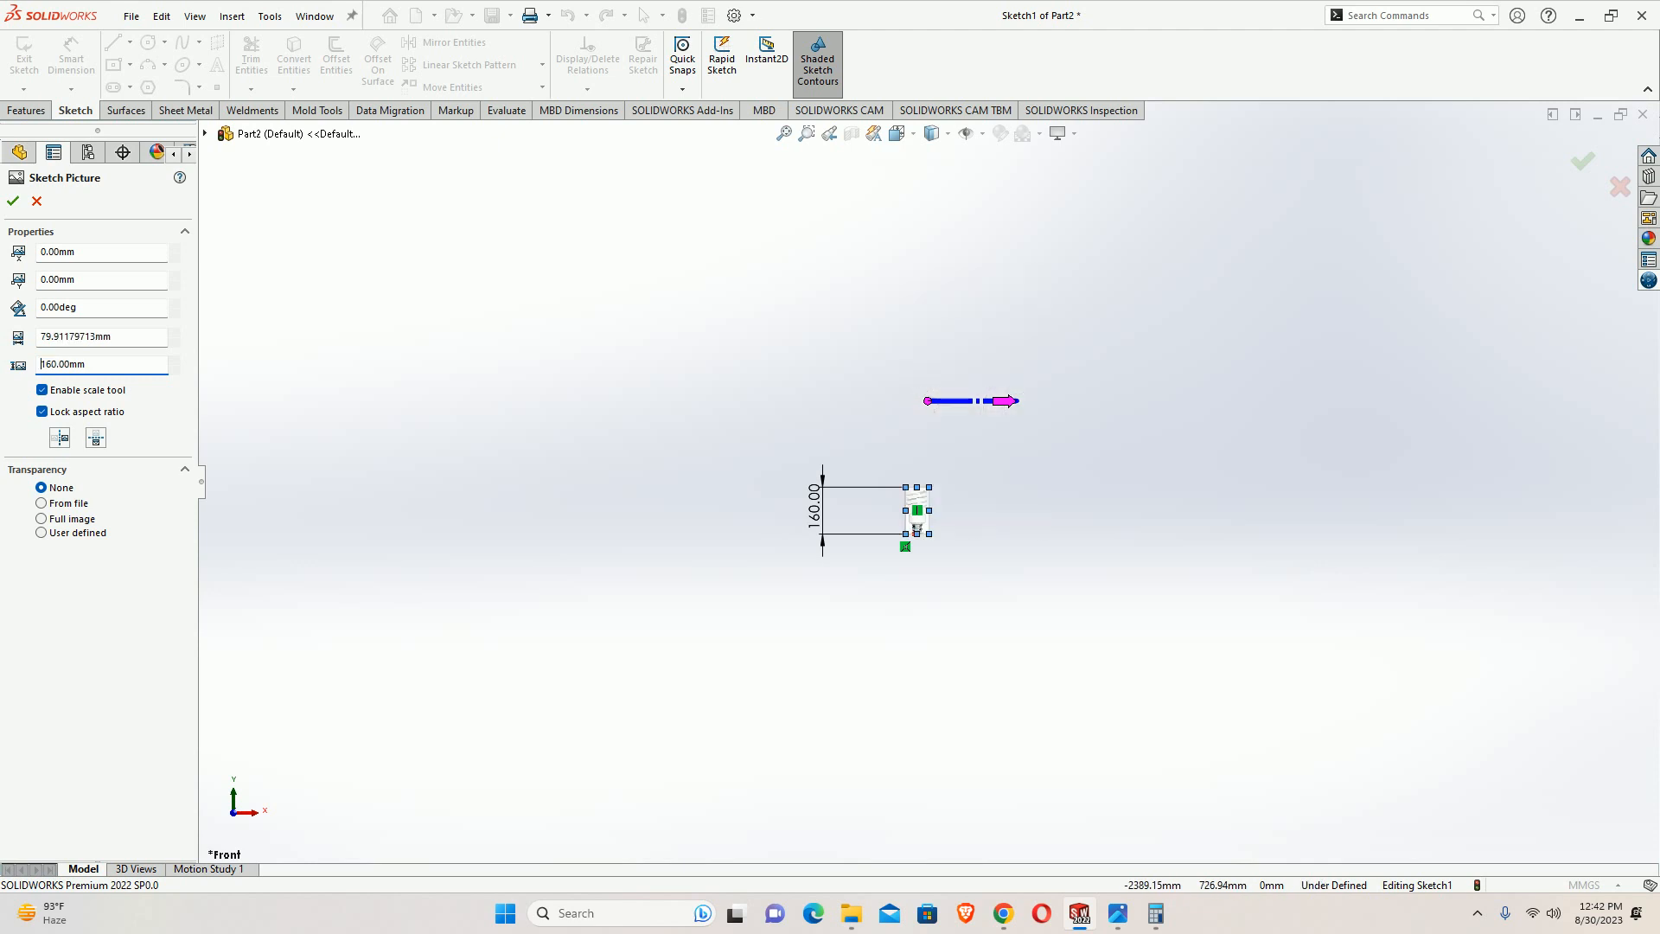
{"action": "scroll", "coordinate": [983, 524], "scroll_direction": "down", "scroll_amount": 8}
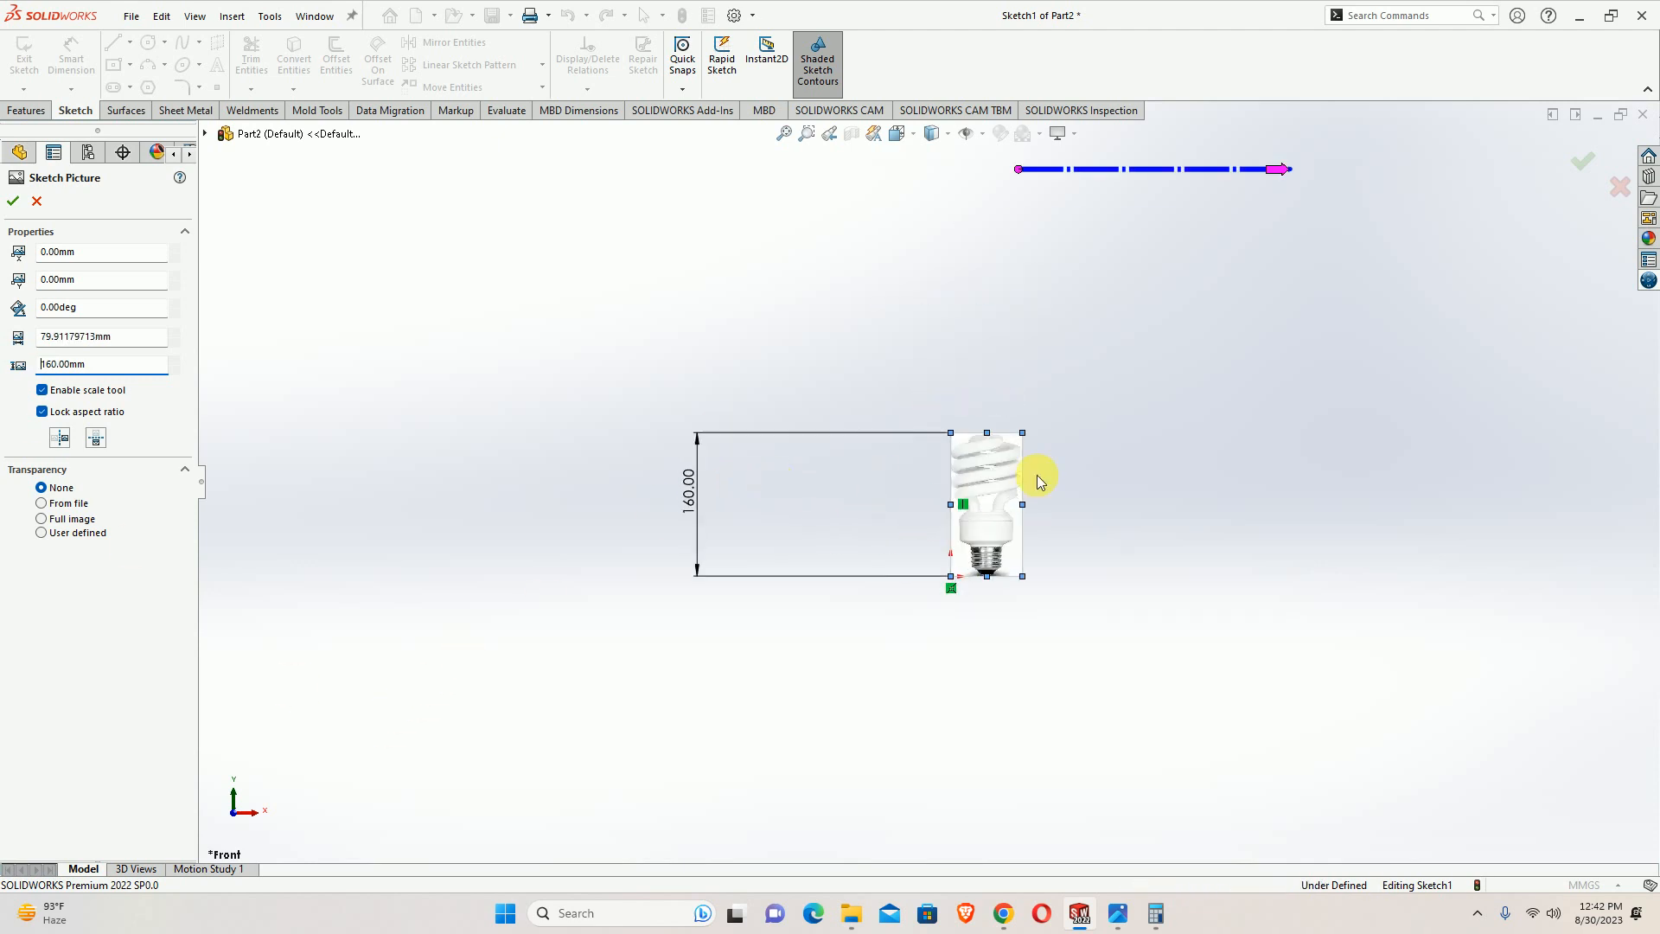
{"action": "scroll", "coordinate": [921, 510], "scroll_direction": "down", "scroll_amount": 2}
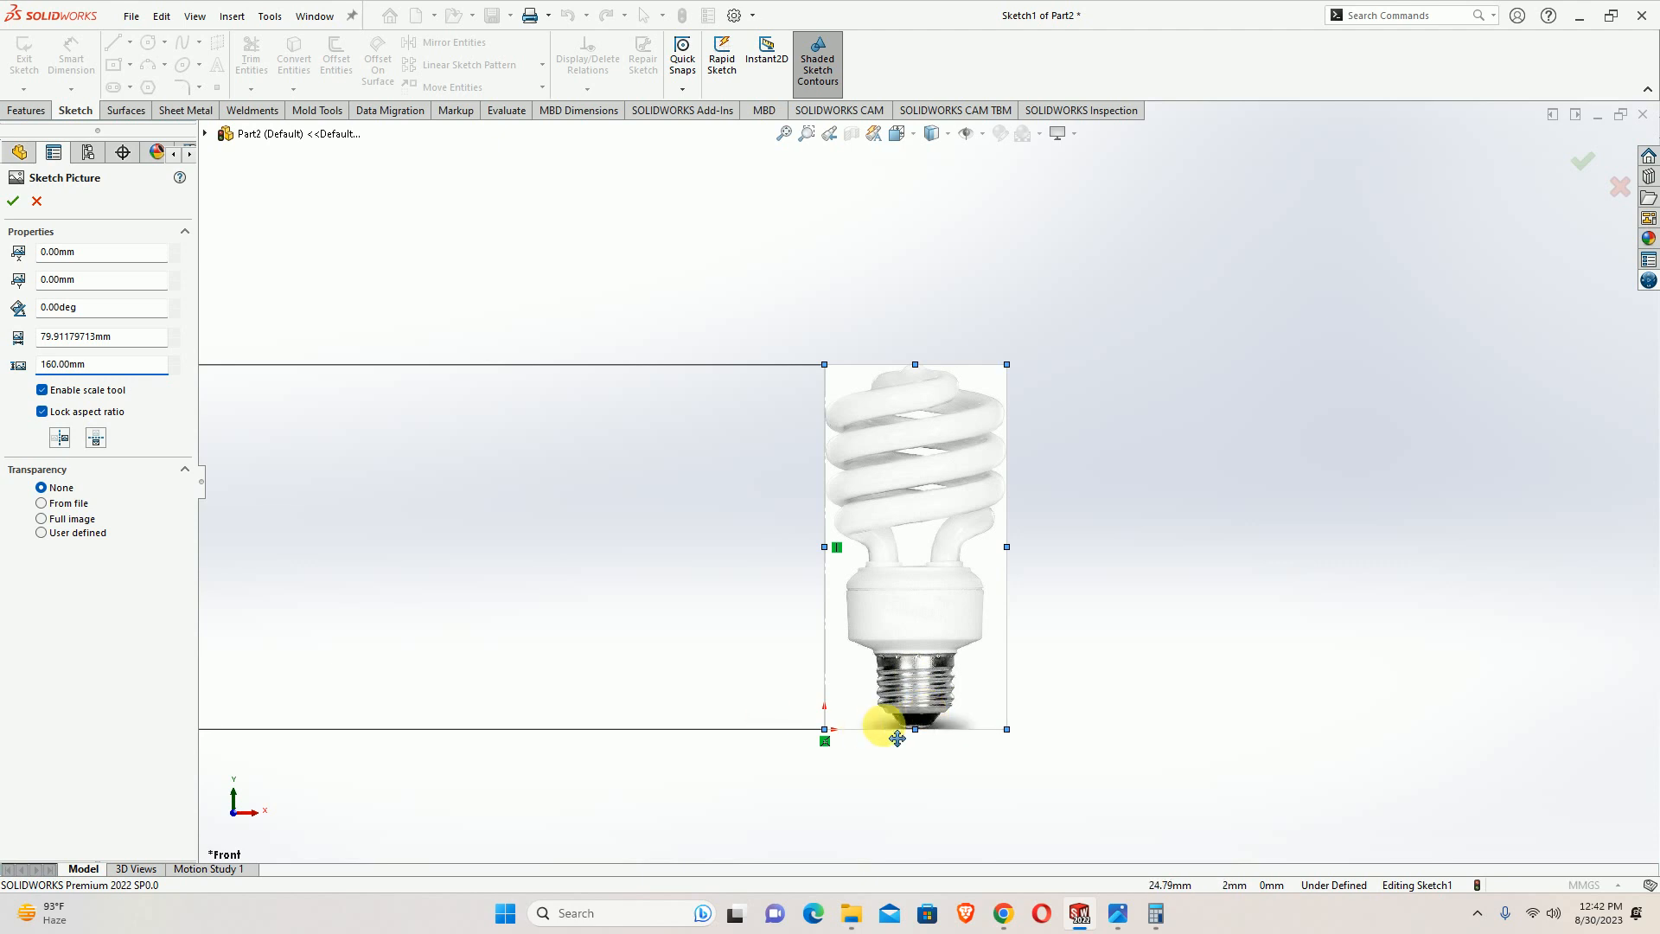
Centre the sketch picture on the vertical construction line by setting its X origin to minus half its width, -39.95589856 mm
{"action": "left_click_drag", "start_coordinate": [142, 336], "coordinate": [7, 338]}
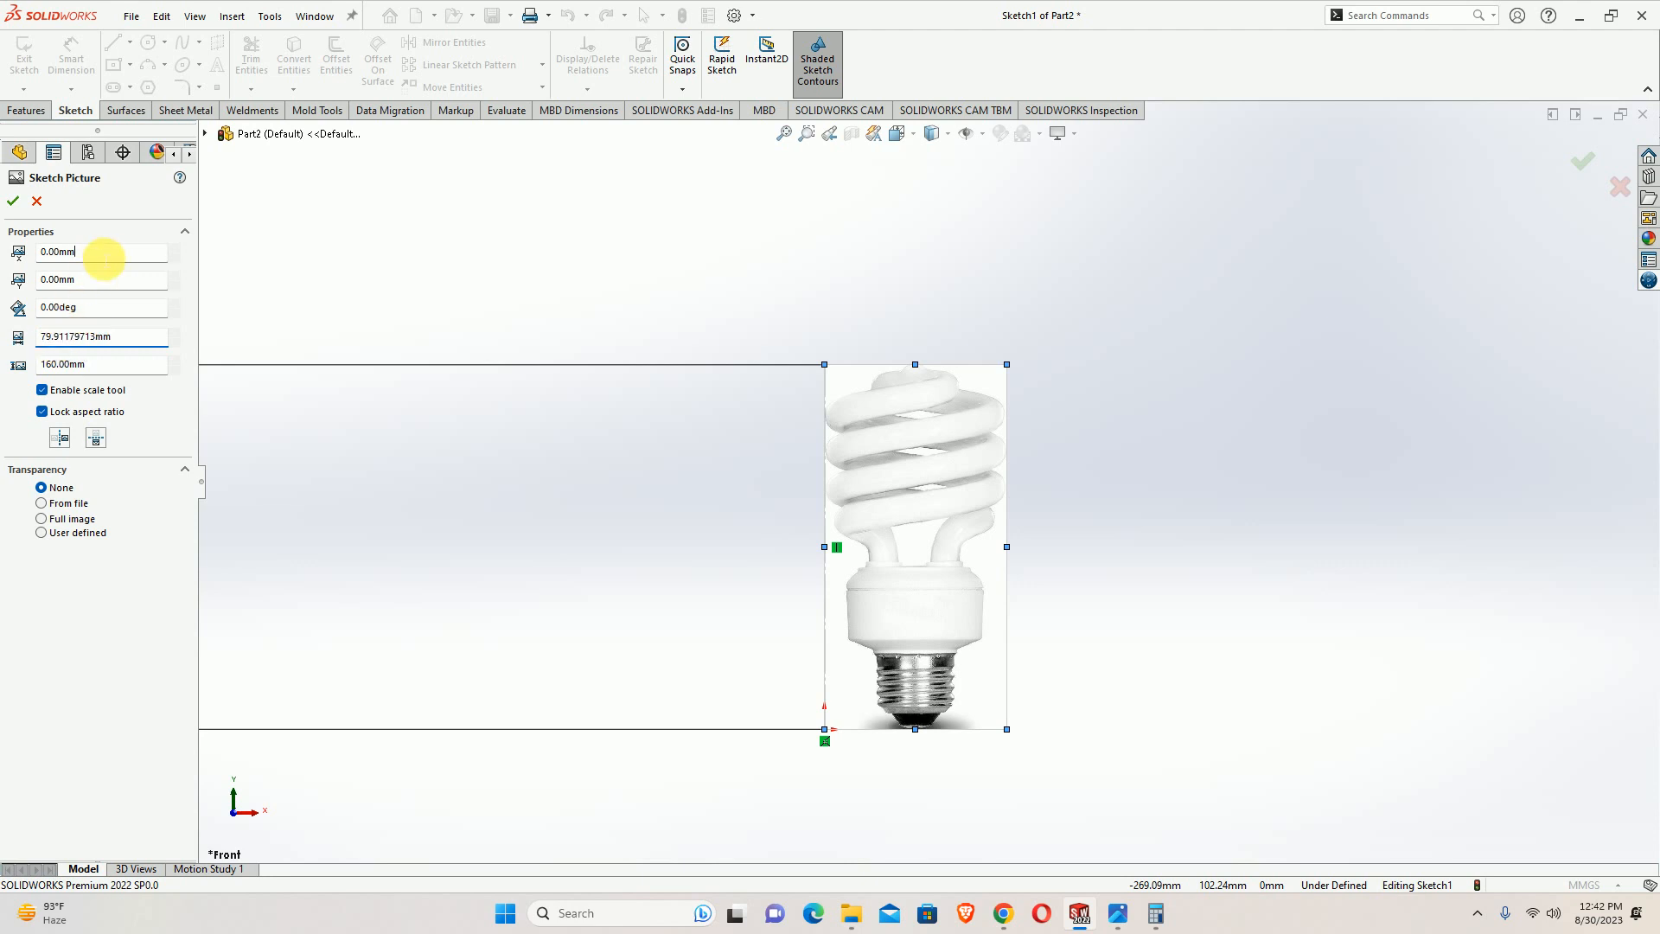
{"action": "left_click_drag", "start_coordinate": [104, 257], "coordinate": [3, 255]}
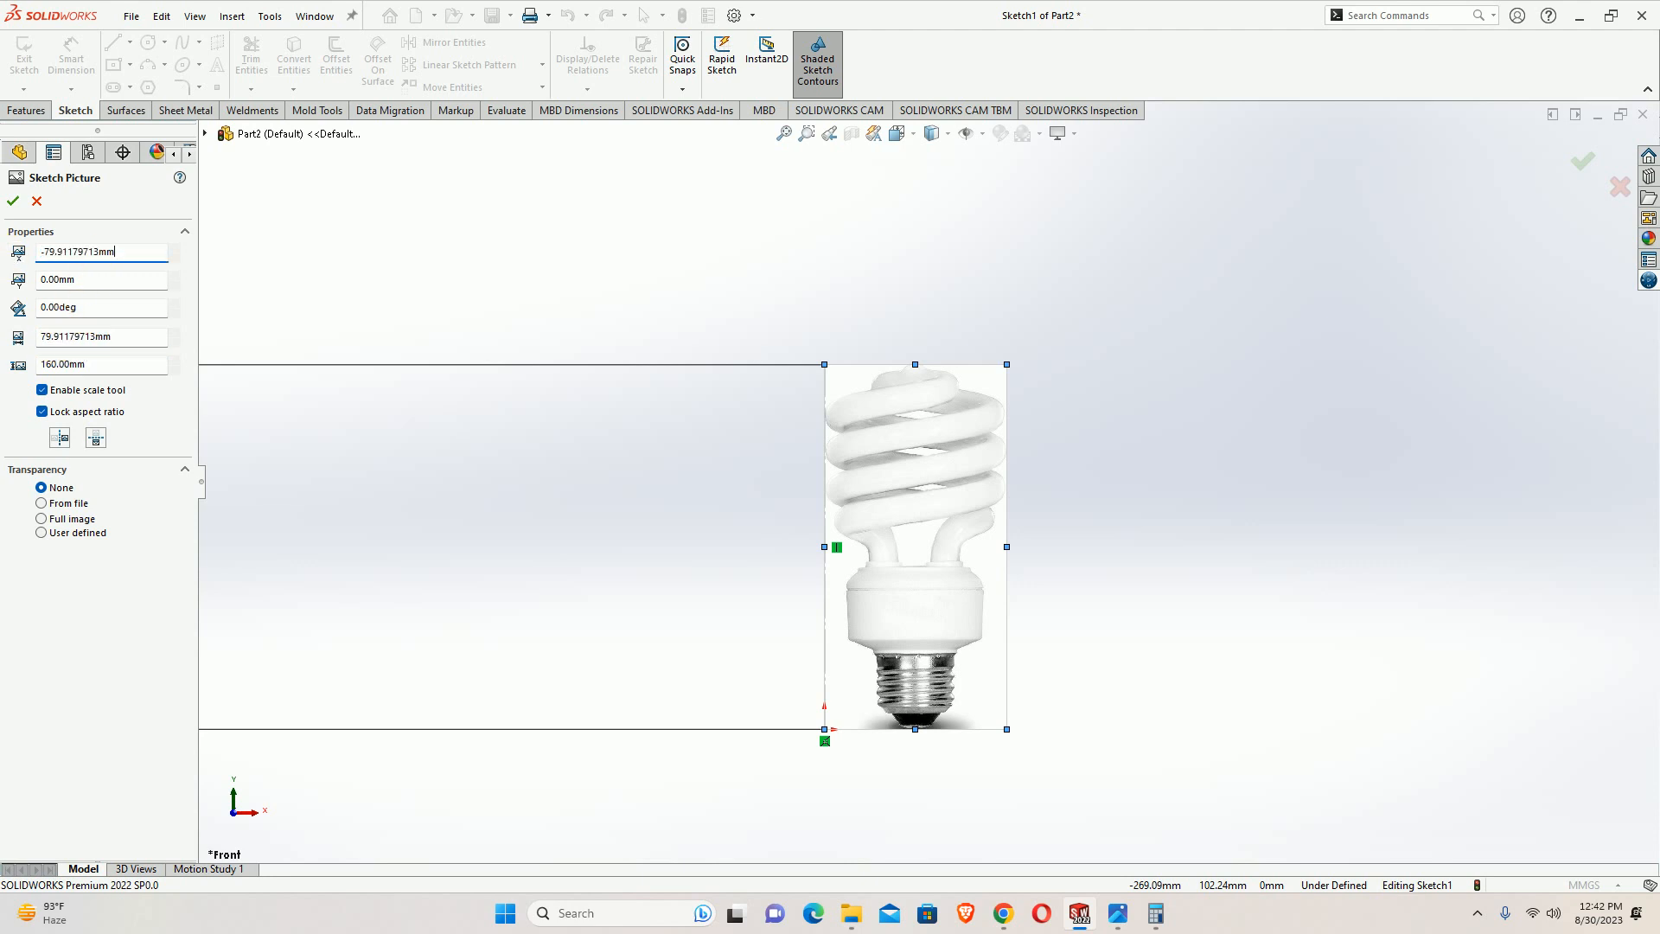
{"action": "key", "text": "Return"}
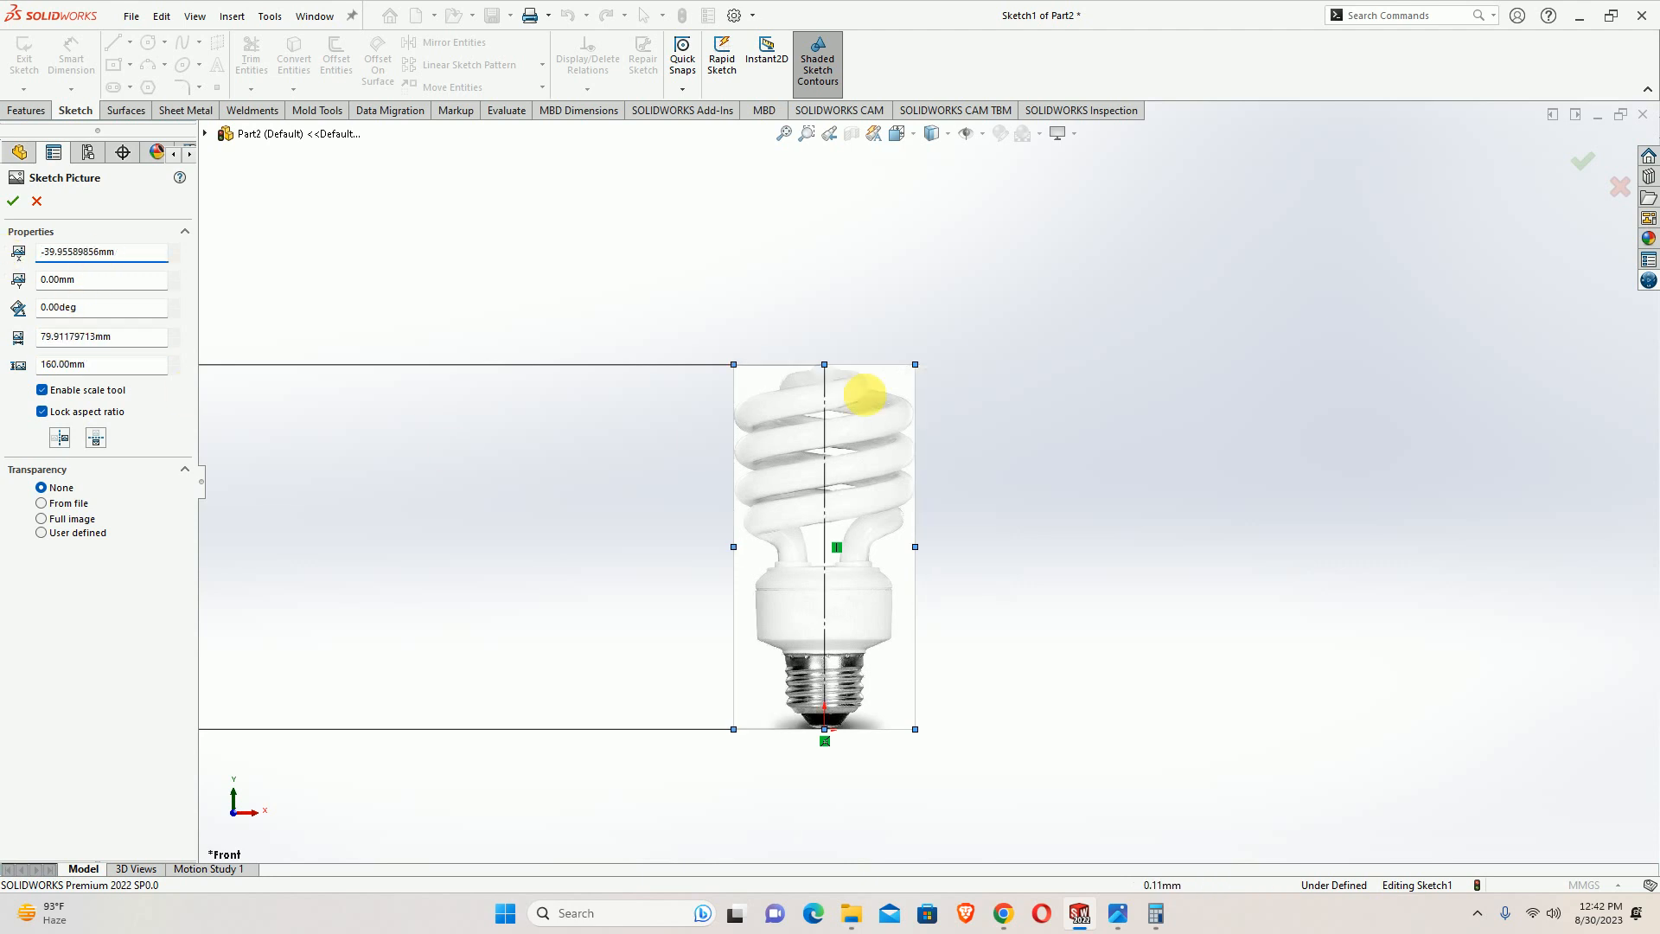
{"action": "left_click", "coordinate": [1582, 162]}
Move the 160 mm height dimension closer to the bulb picture
{"action": "scroll", "coordinate": [993, 571], "scroll_direction": "up", "scroll_amount": 3}
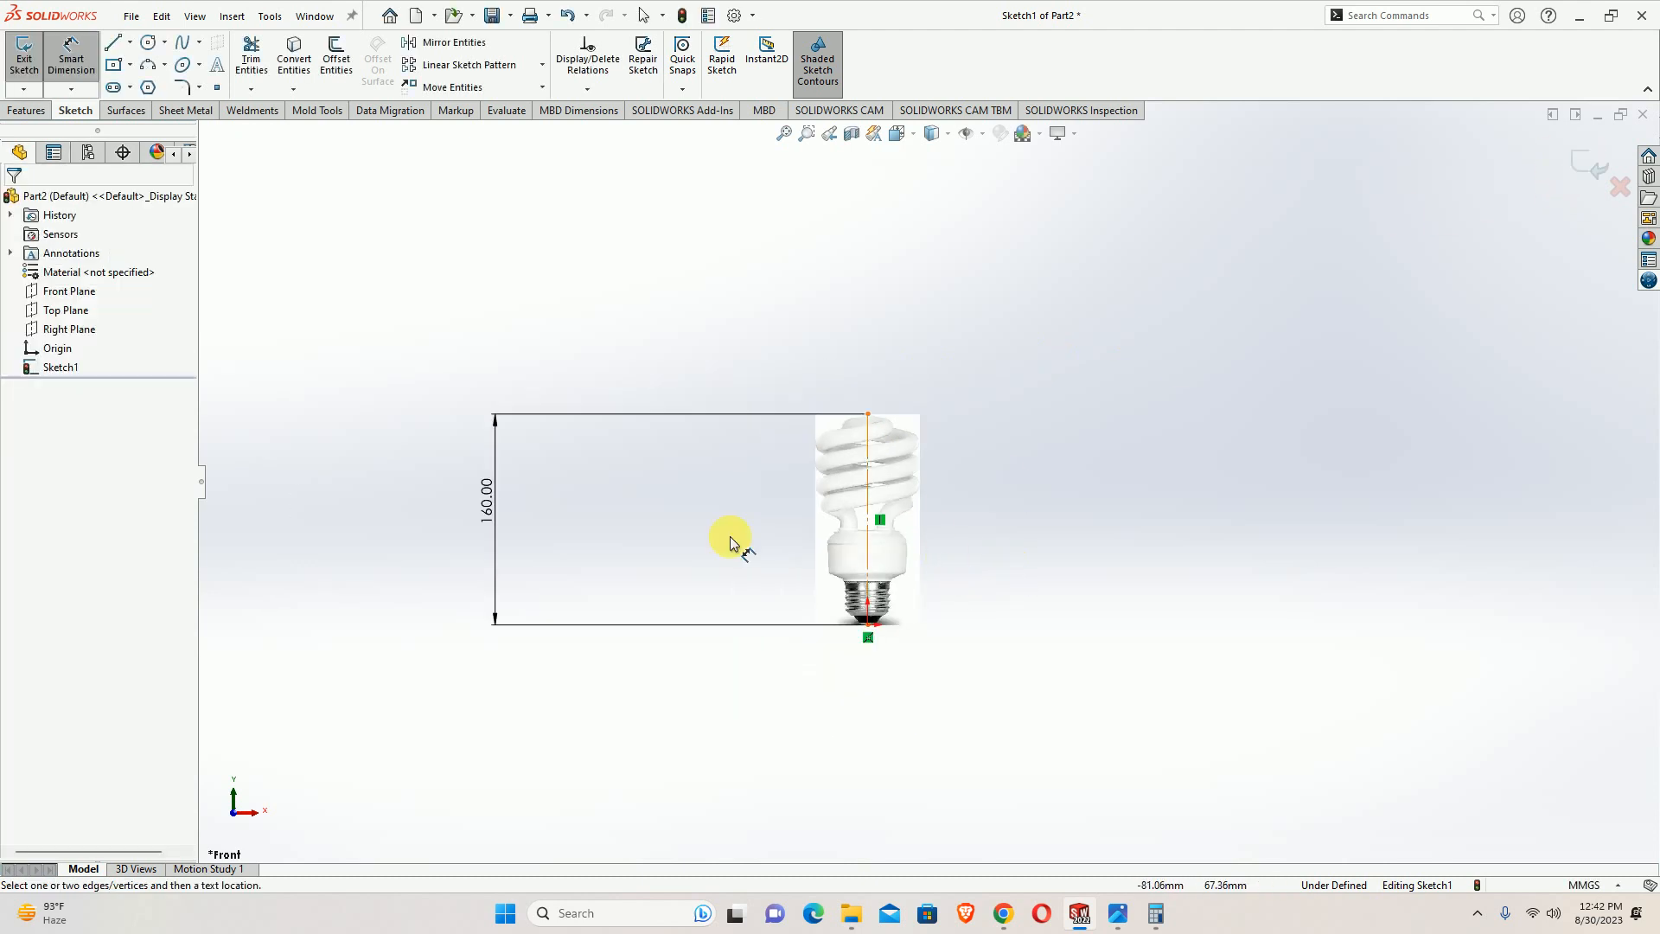
{"action": "left_click_drag", "start_coordinate": [467, 497], "coordinate": [766, 518]}
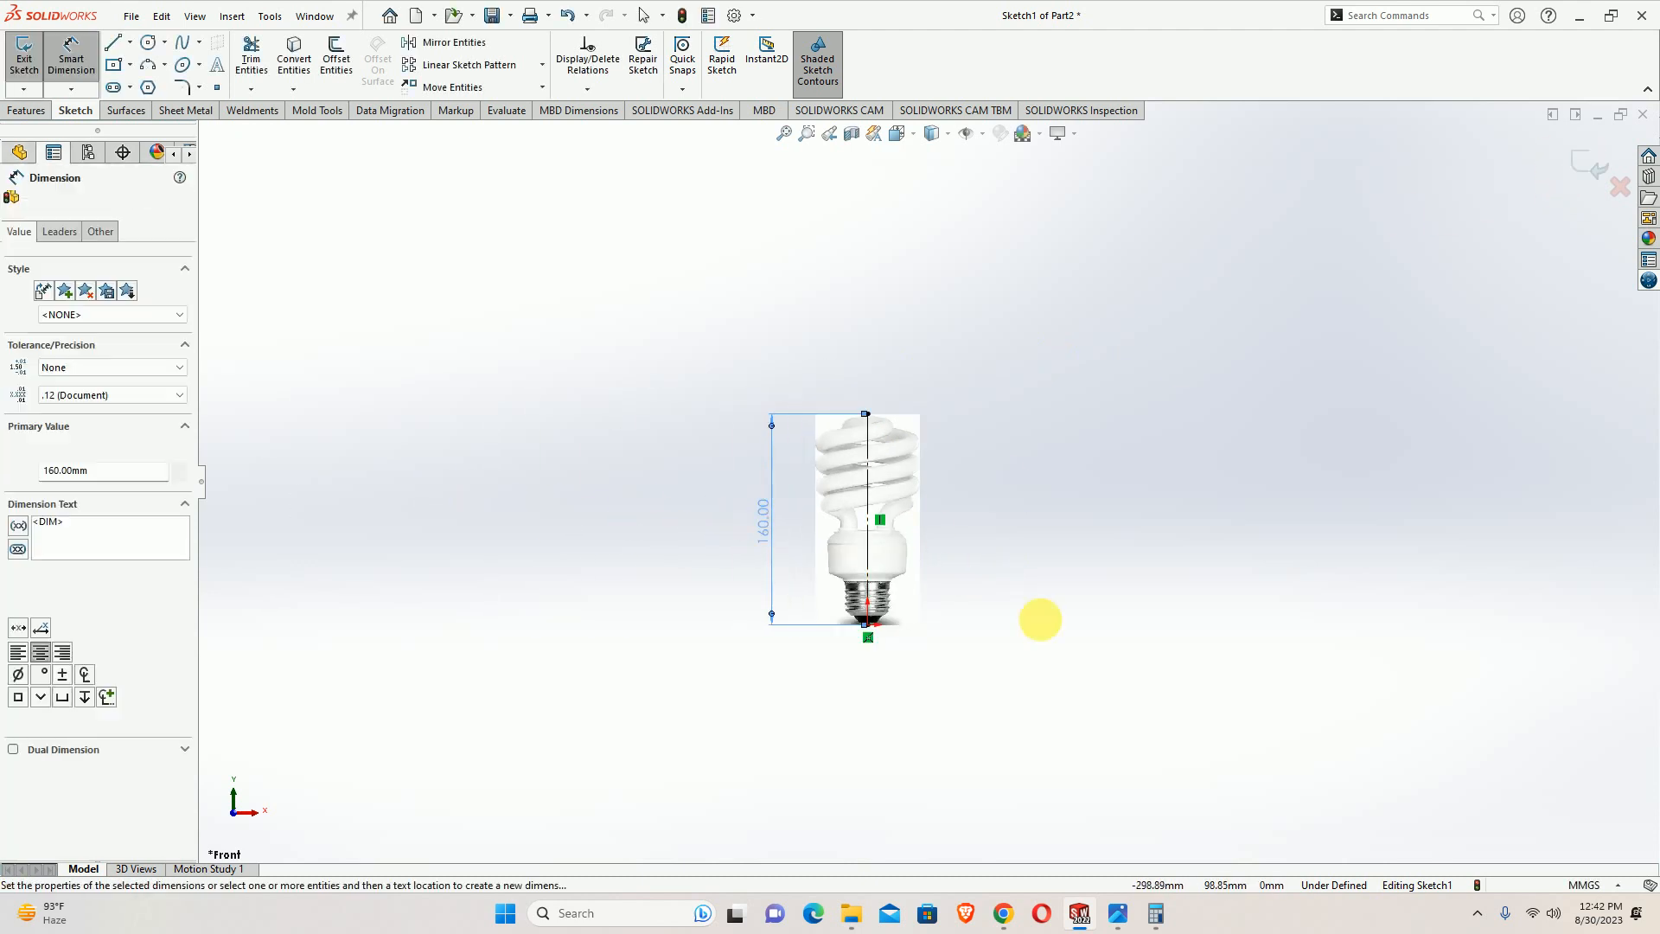
{"action": "left_click", "coordinate": [1041, 622]}
Draw a vertical line from the origin to the top of the bulb base, a horizontal line about 26 mm outward, and a 2 mm drop
{"action": "scroll", "coordinate": [874, 532], "scroll_direction": "down", "scroll_amount": 5}
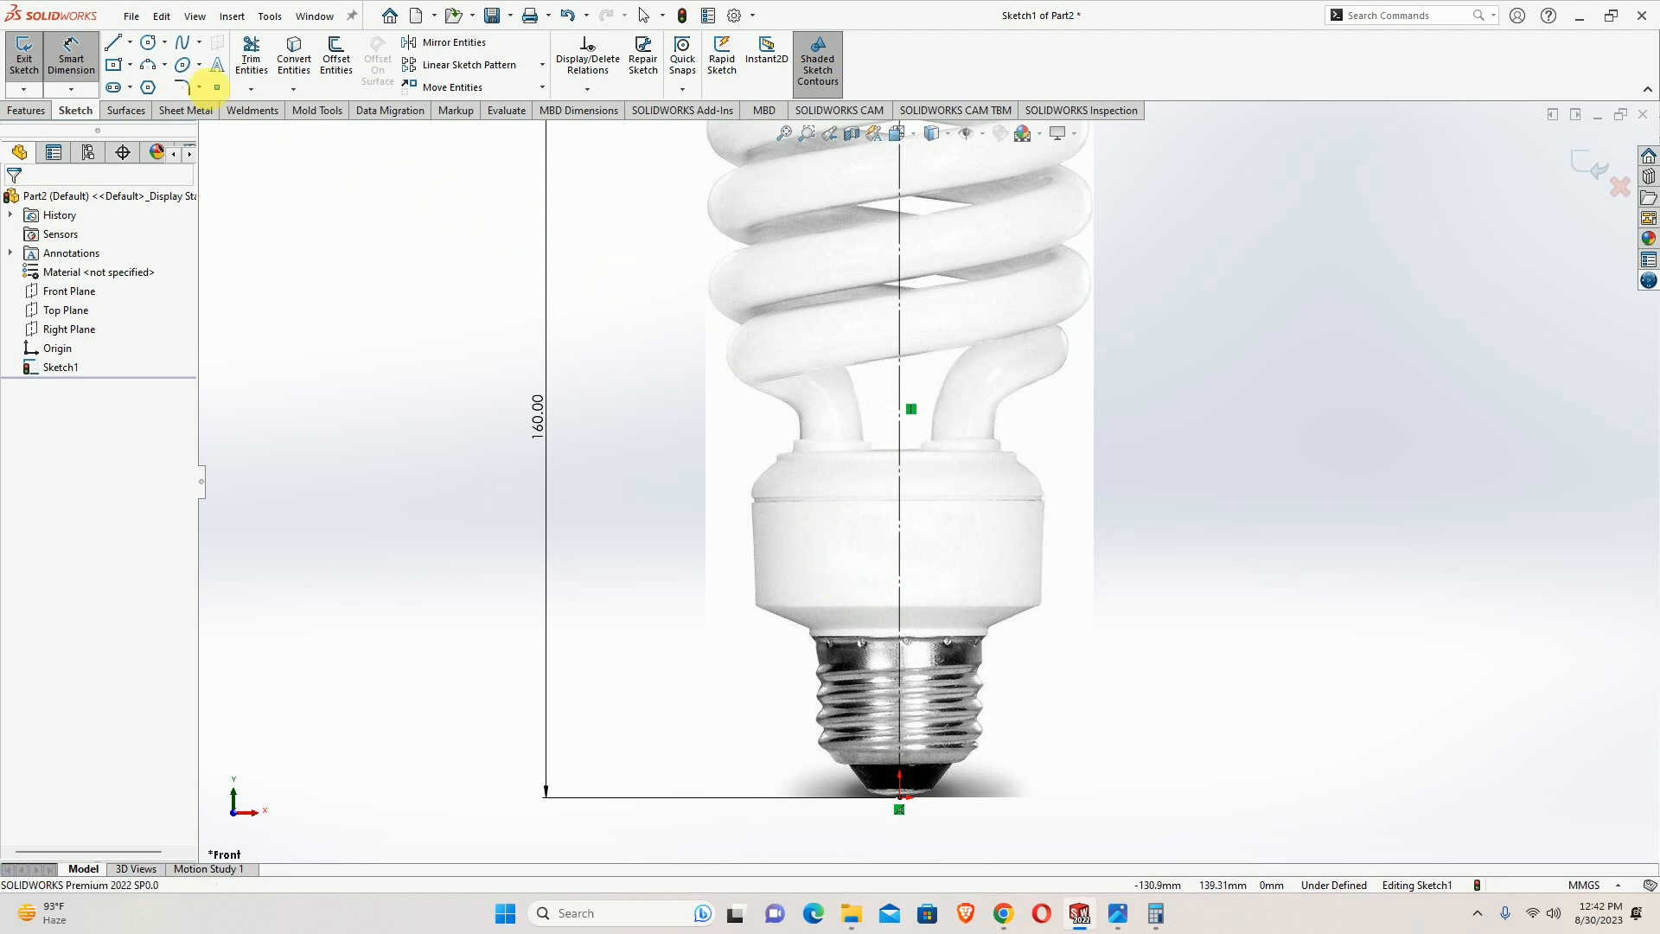
{"action": "left_click", "coordinate": [114, 44]}
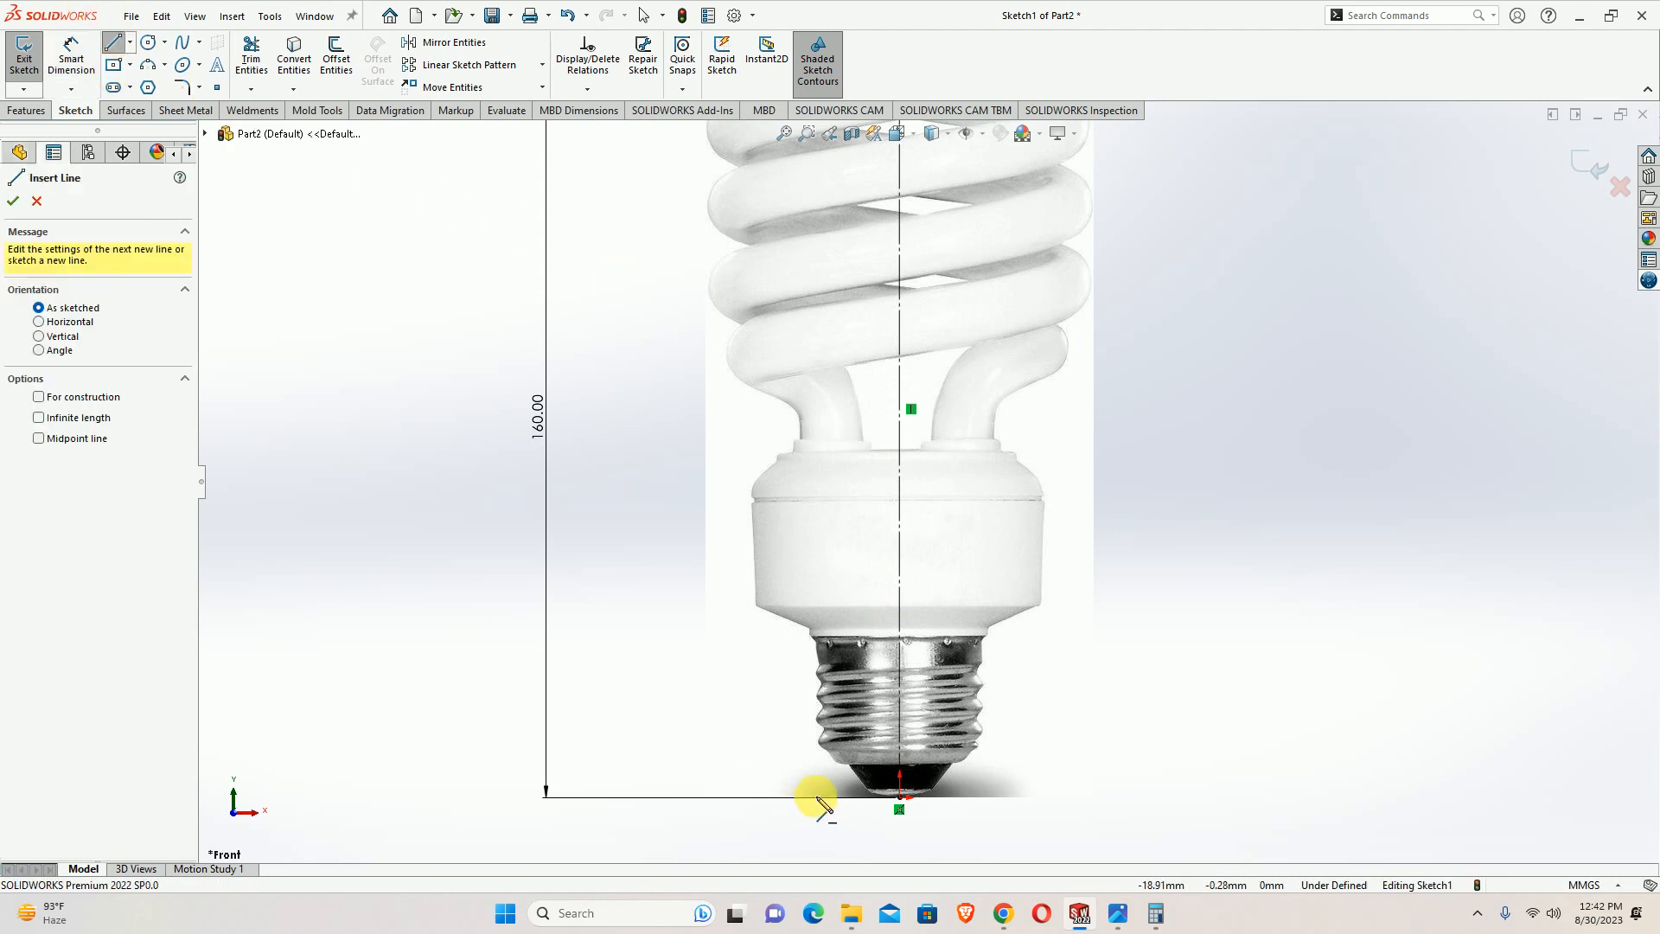
{"action": "left_click", "coordinate": [900, 806]}
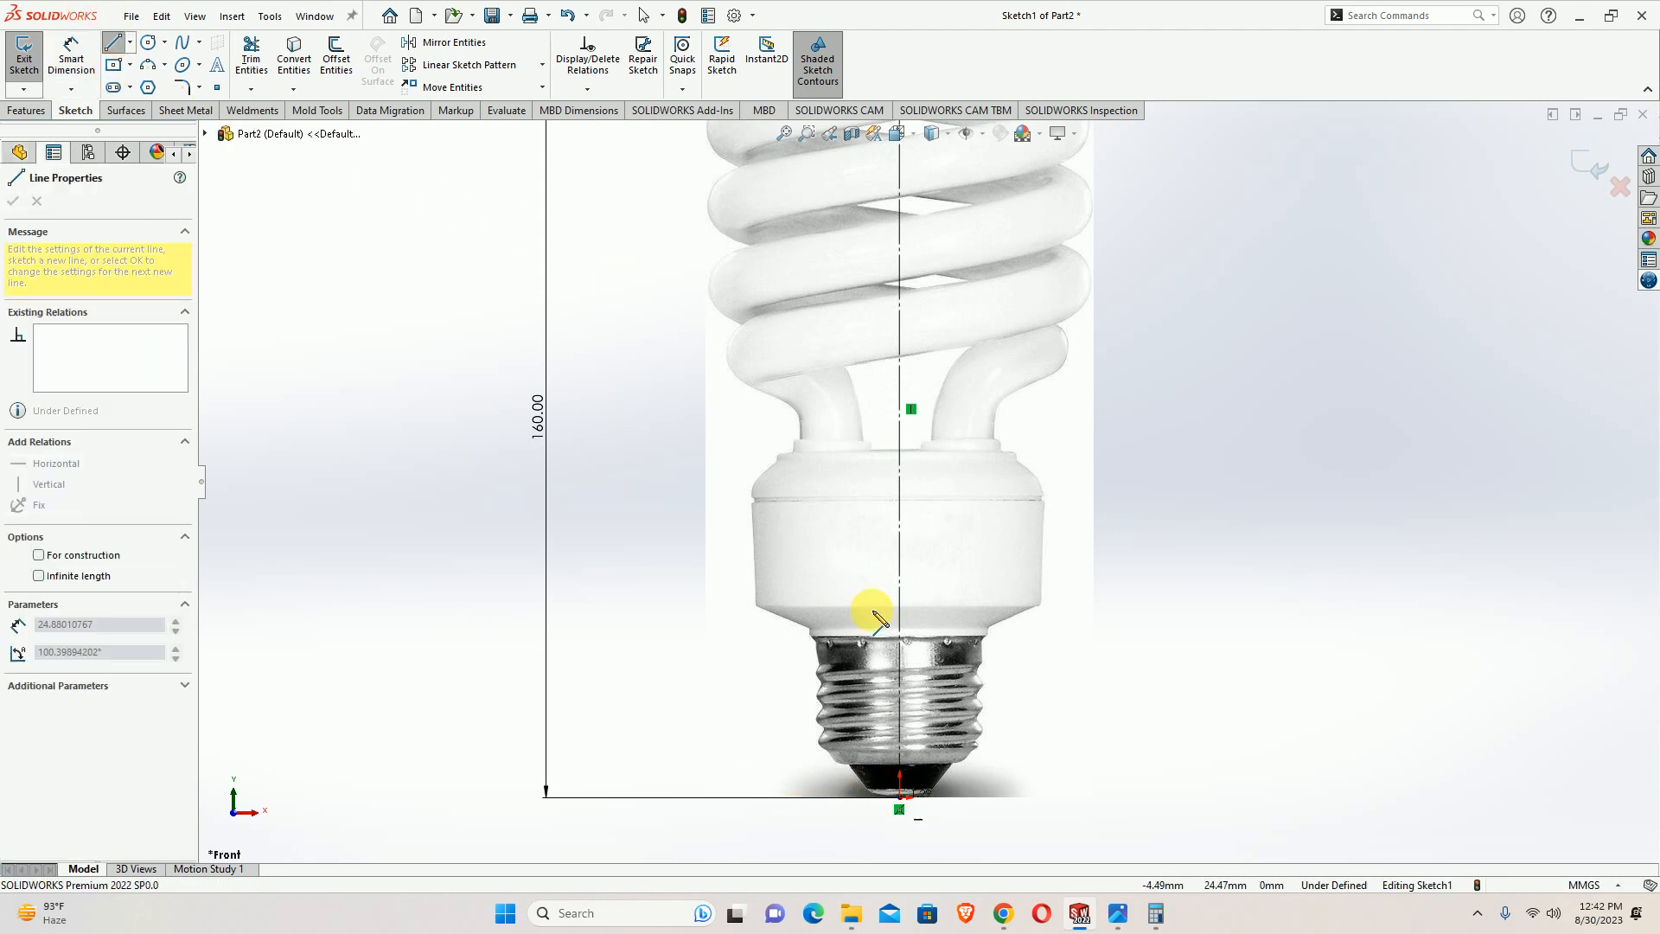
{"action": "left_click", "coordinate": [900, 452]}
{"action": "scroll", "coordinate": [800, 449], "scroll_direction": "down", "scroll_amount": 3}
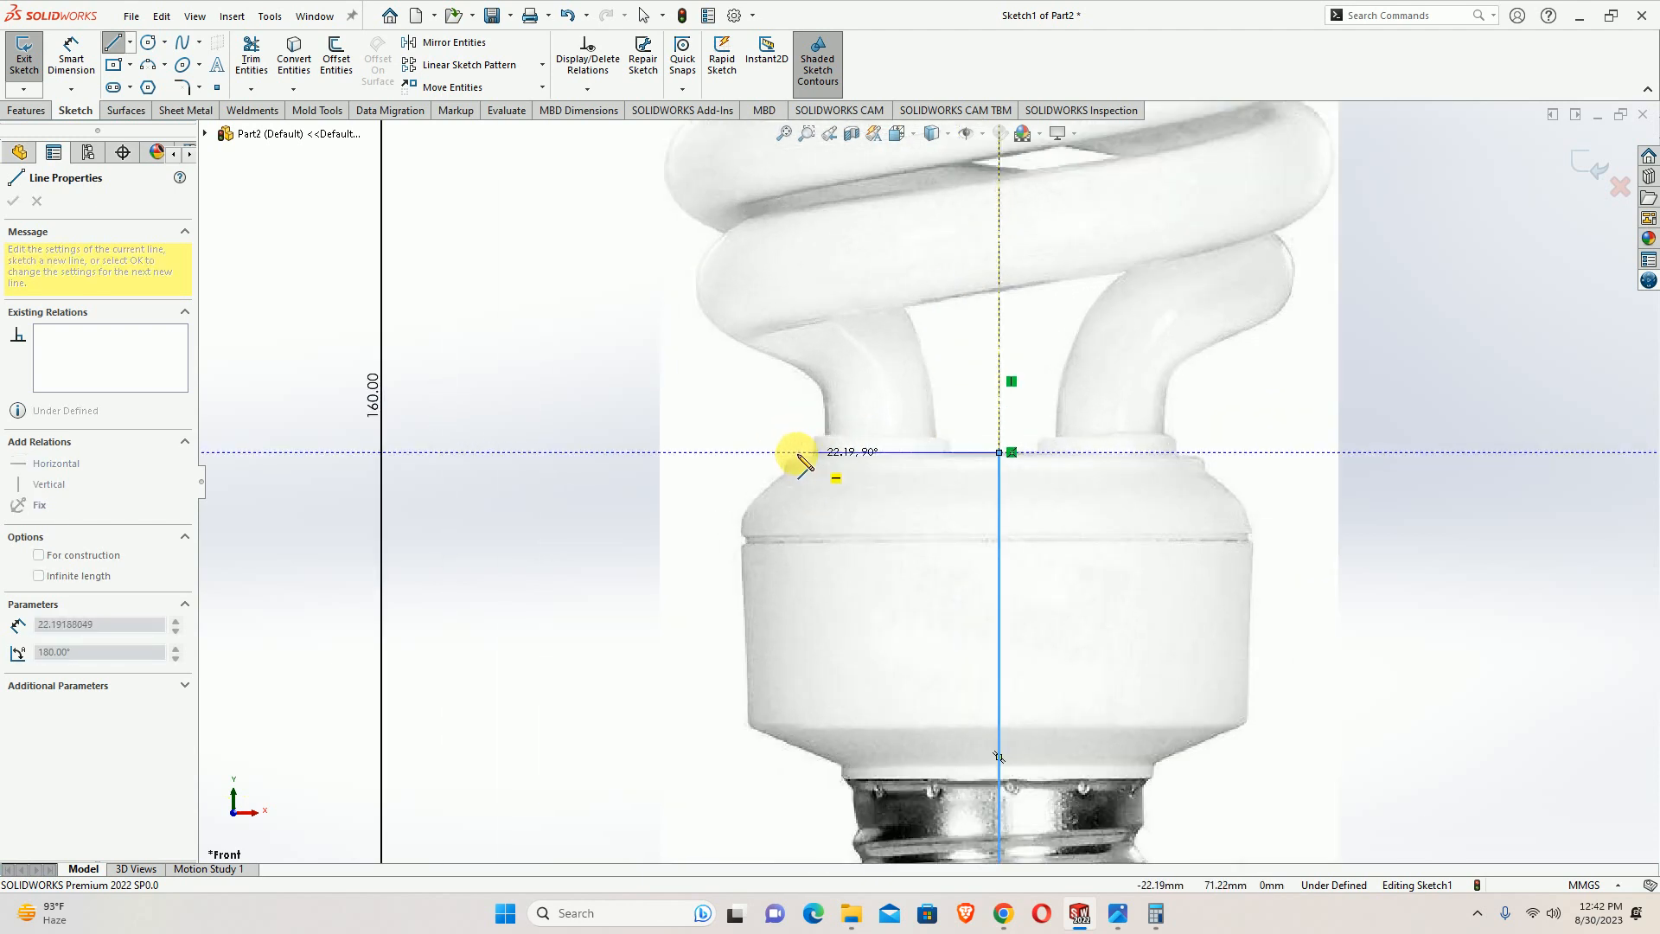
{"action": "left_click", "coordinate": [780, 452]}
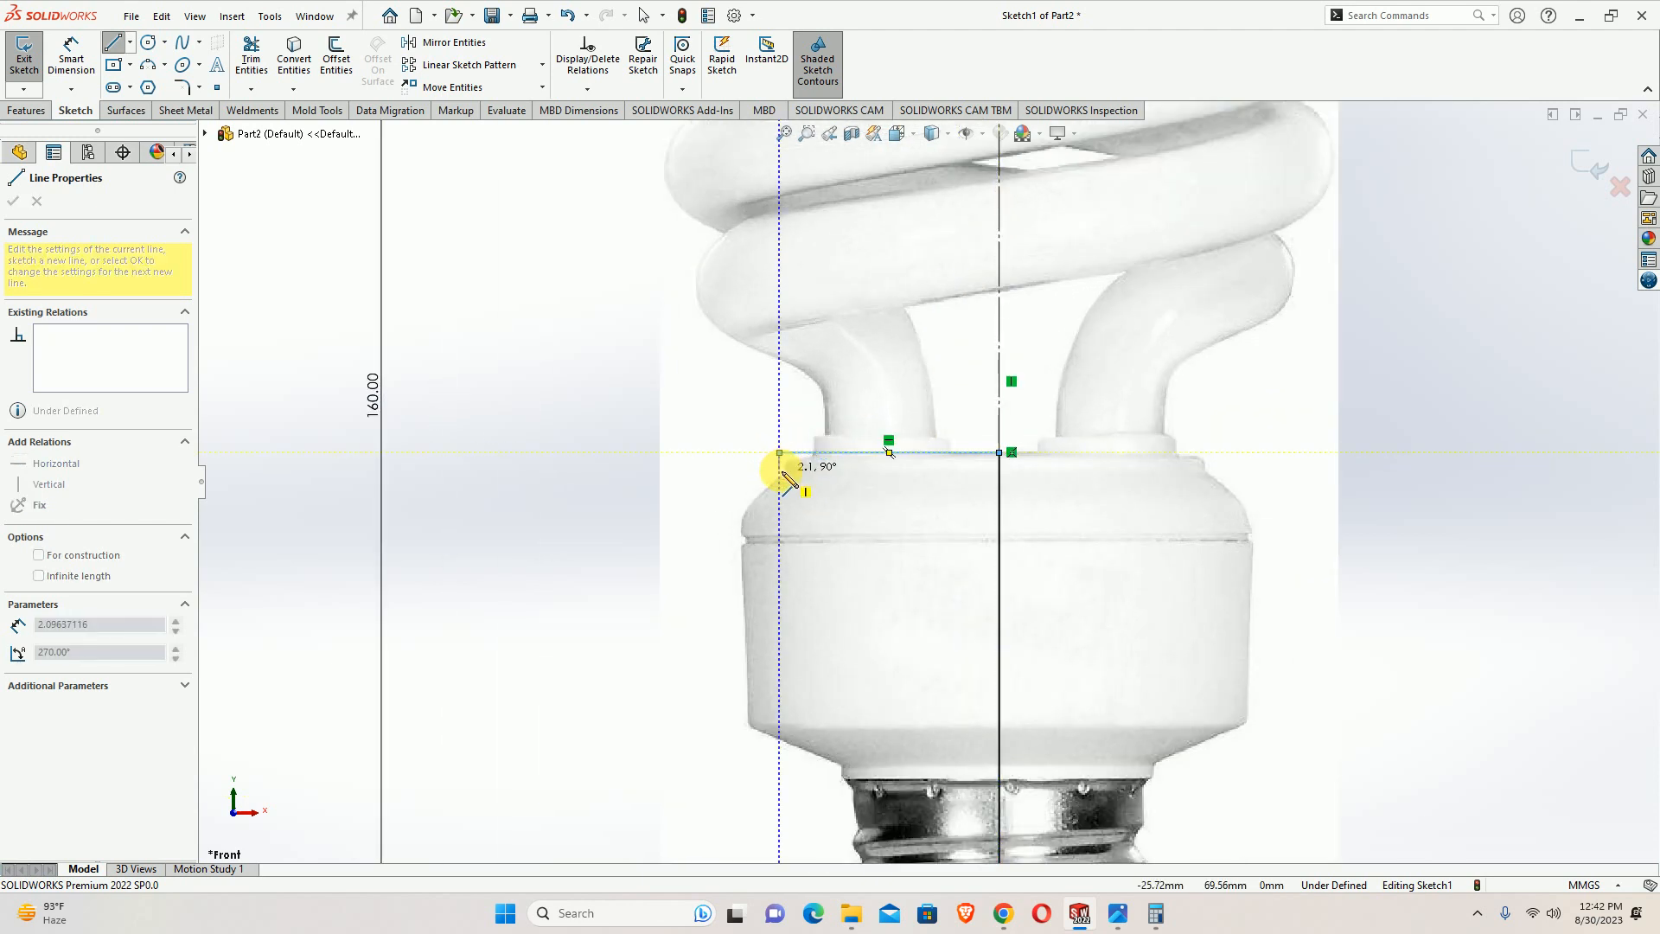
{"action": "left_click", "coordinate": [780, 470]}
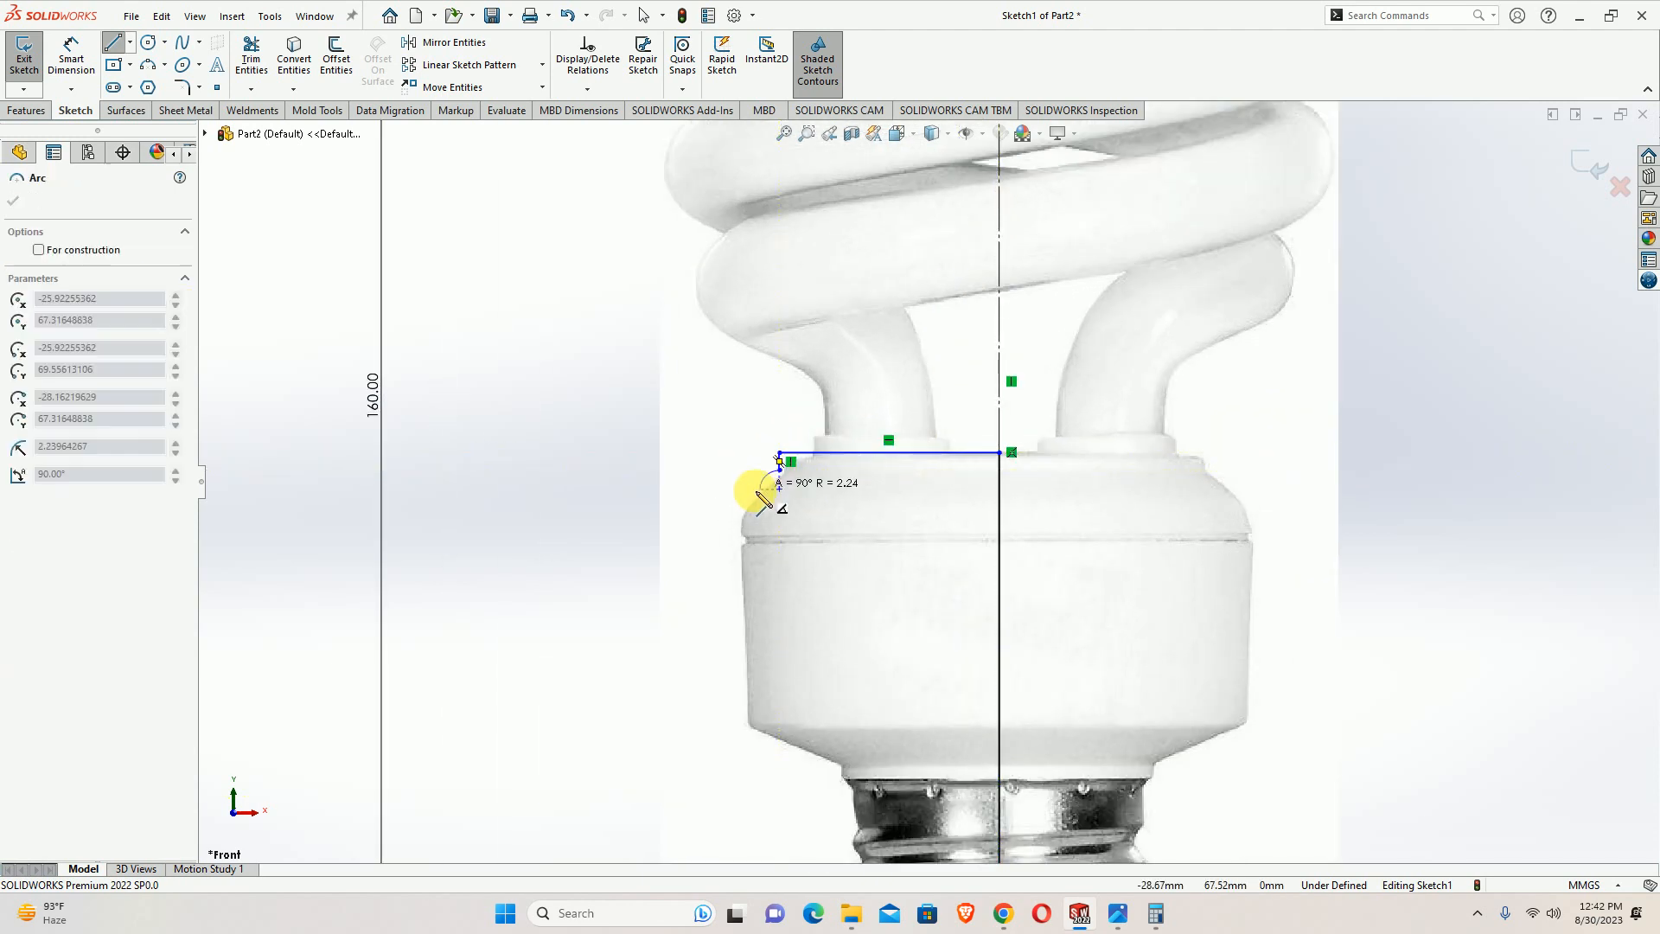
{"action": "key", "text": "Escape"}
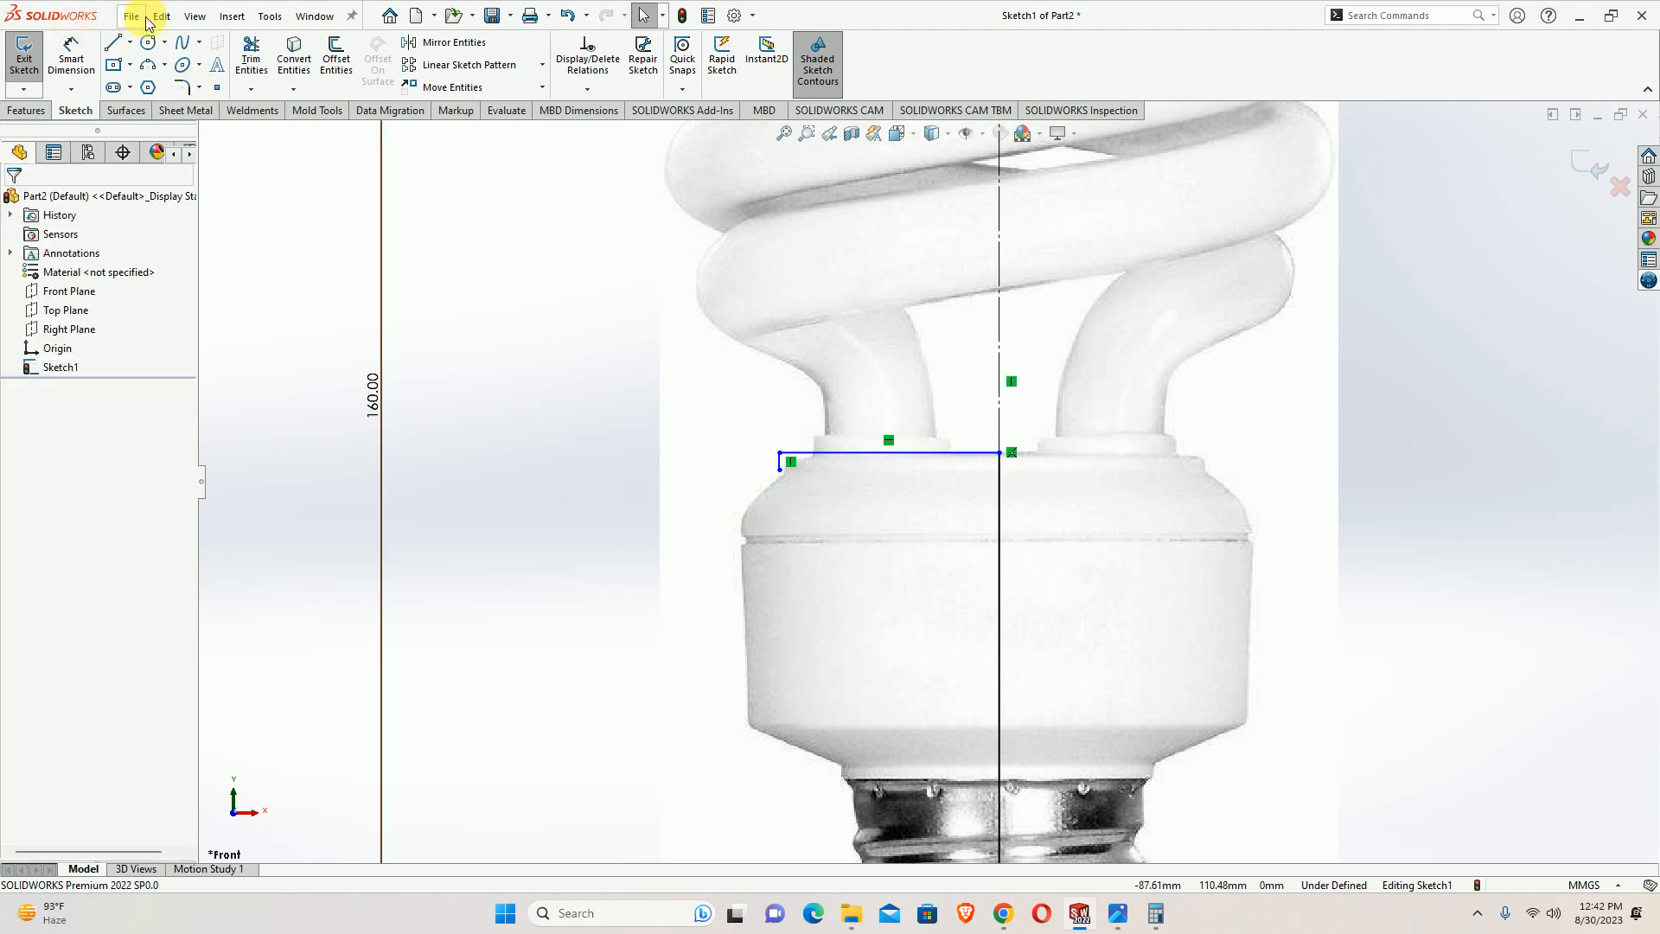
Draw a two-point spline from the end of the short drop line to the groove beneath the base's rounded shoulder
{"action": "left_click", "coordinate": [181, 43]}
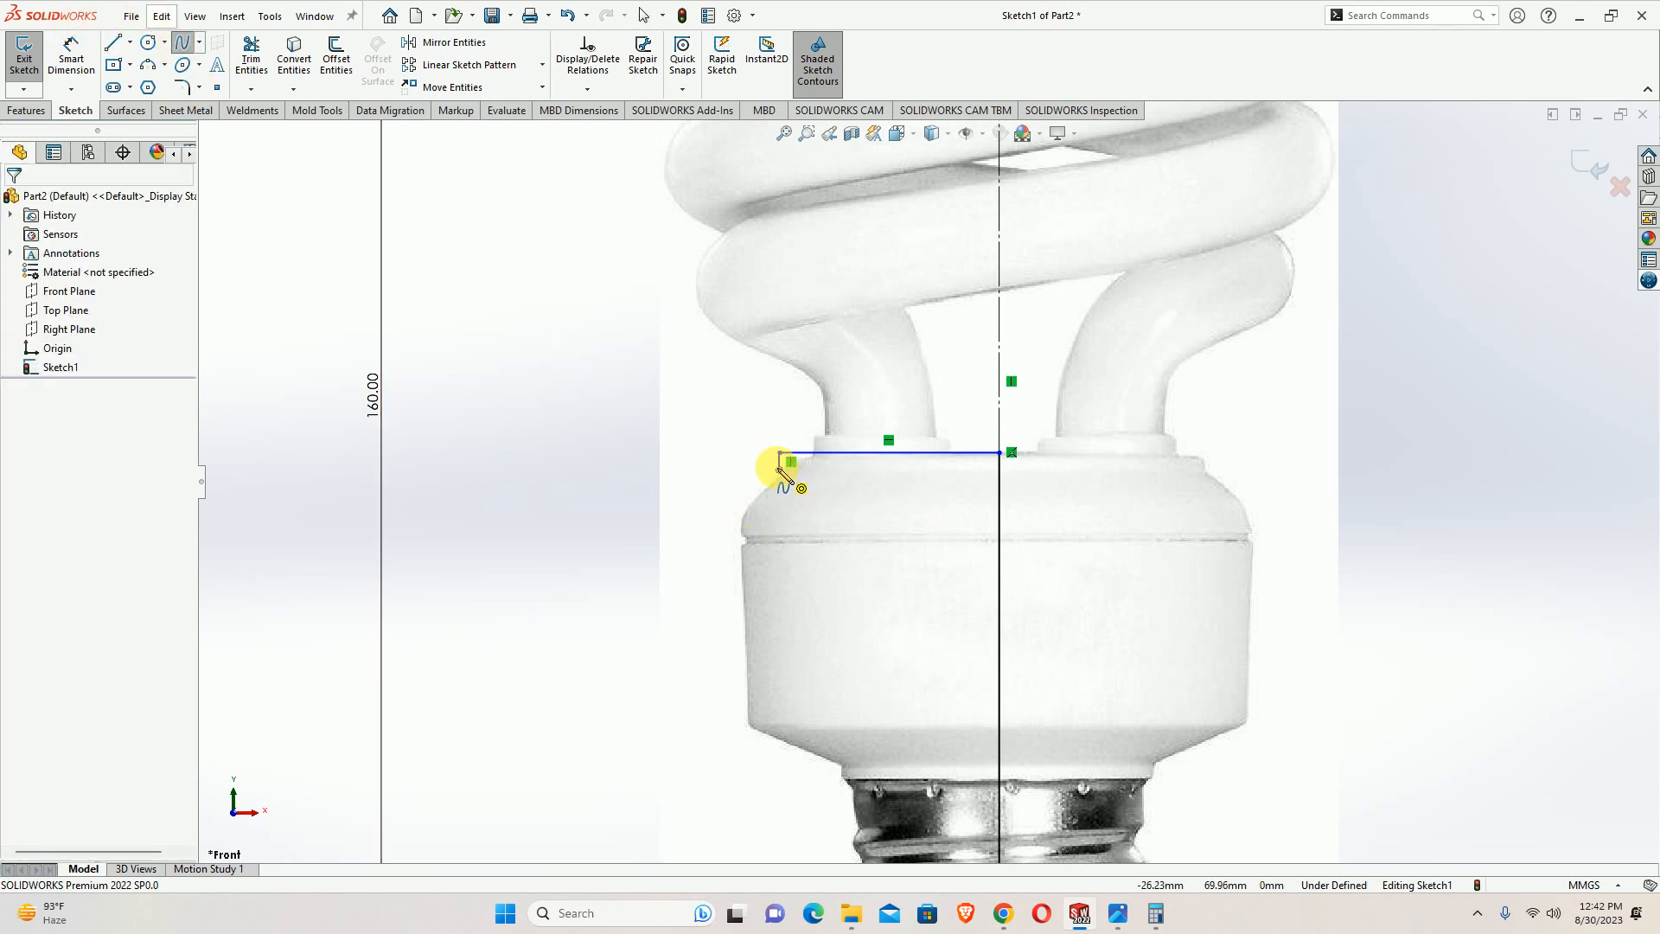
{"action": "left_click", "coordinate": [781, 469]}
{"action": "left_click", "coordinate": [742, 533]}
{"action": "scroll", "coordinate": [751, 508], "scroll_direction": "down", "scroll_amount": 2}
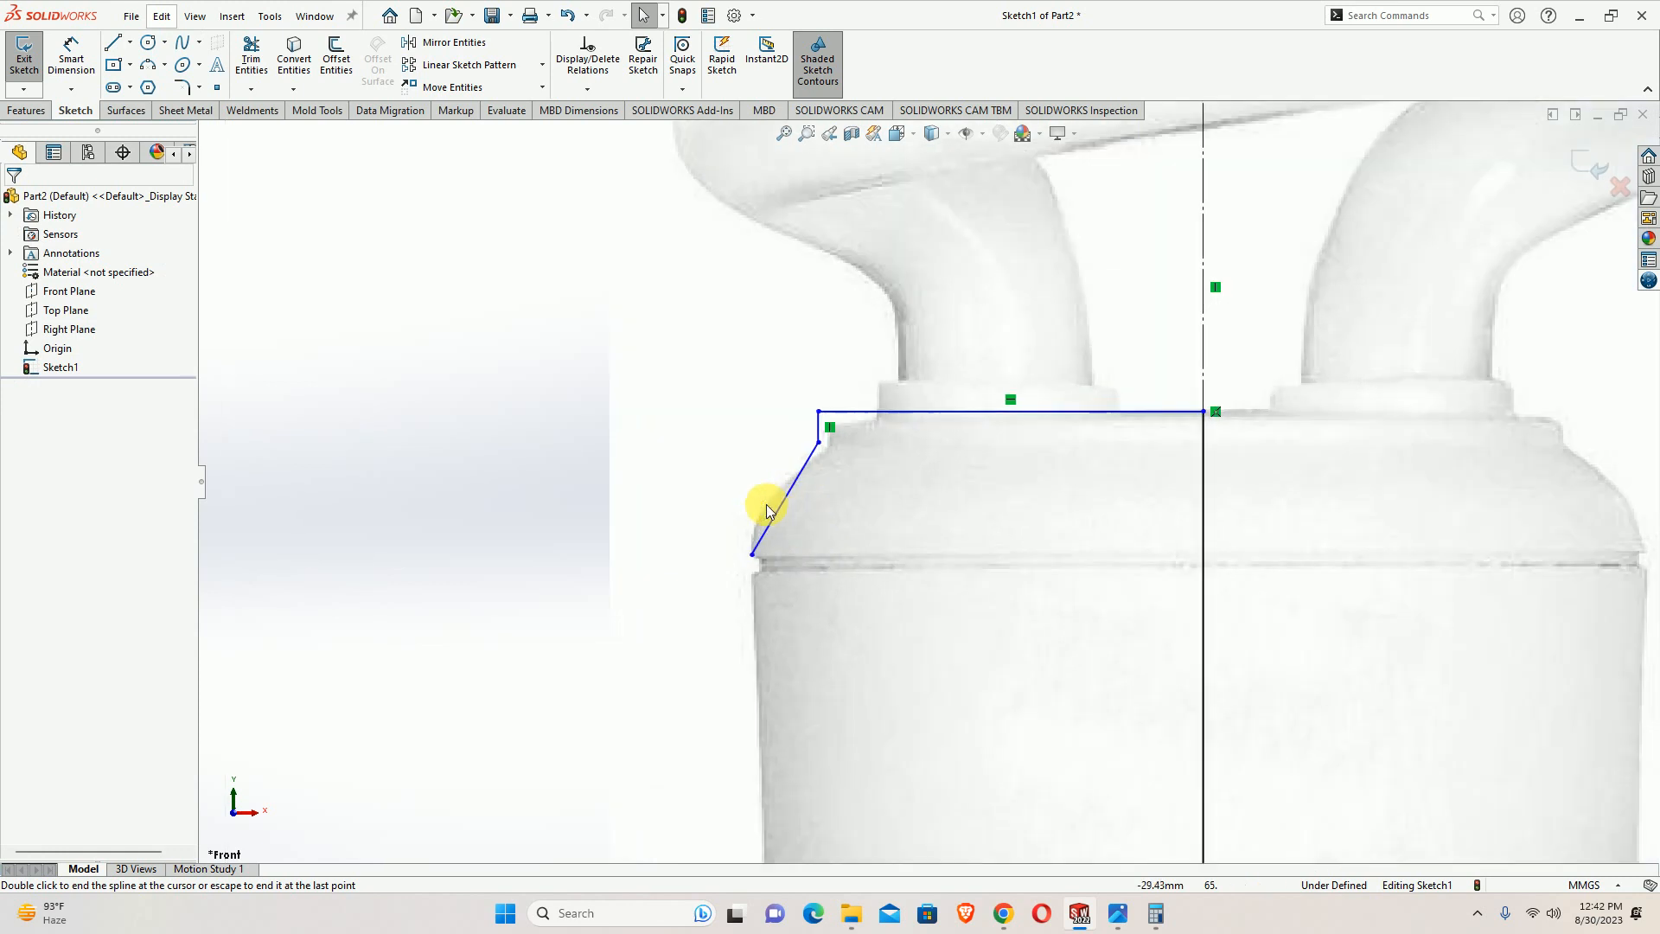
{"action": "key", "text": "Escape"}
Bend the spline to follow the rounded shoulder in the picture and make its lower tangent handle vertical
{"action": "left_click_drag", "start_coordinate": [768, 519], "coordinate": [749, 519]}
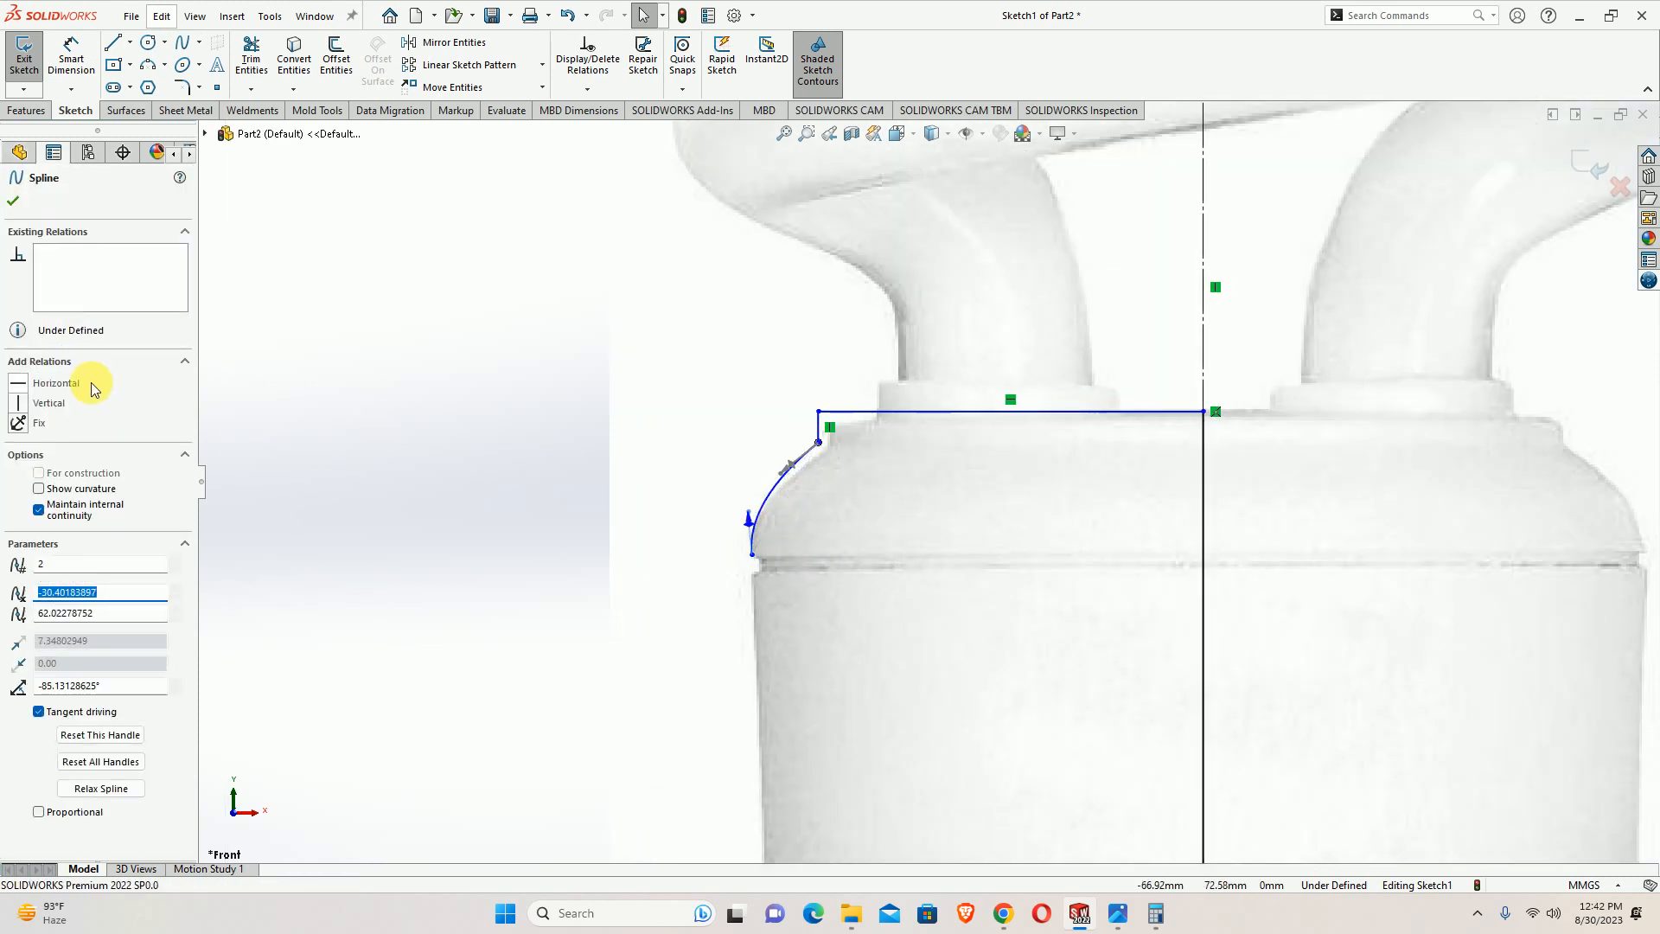
{"action": "left_click", "coordinate": [822, 446]}
{"action": "left_click_drag", "start_coordinate": [819, 443], "coordinate": [827, 447]}
{"action": "left_click", "coordinate": [450, 475]}
{"action": "key", "text": "f"}
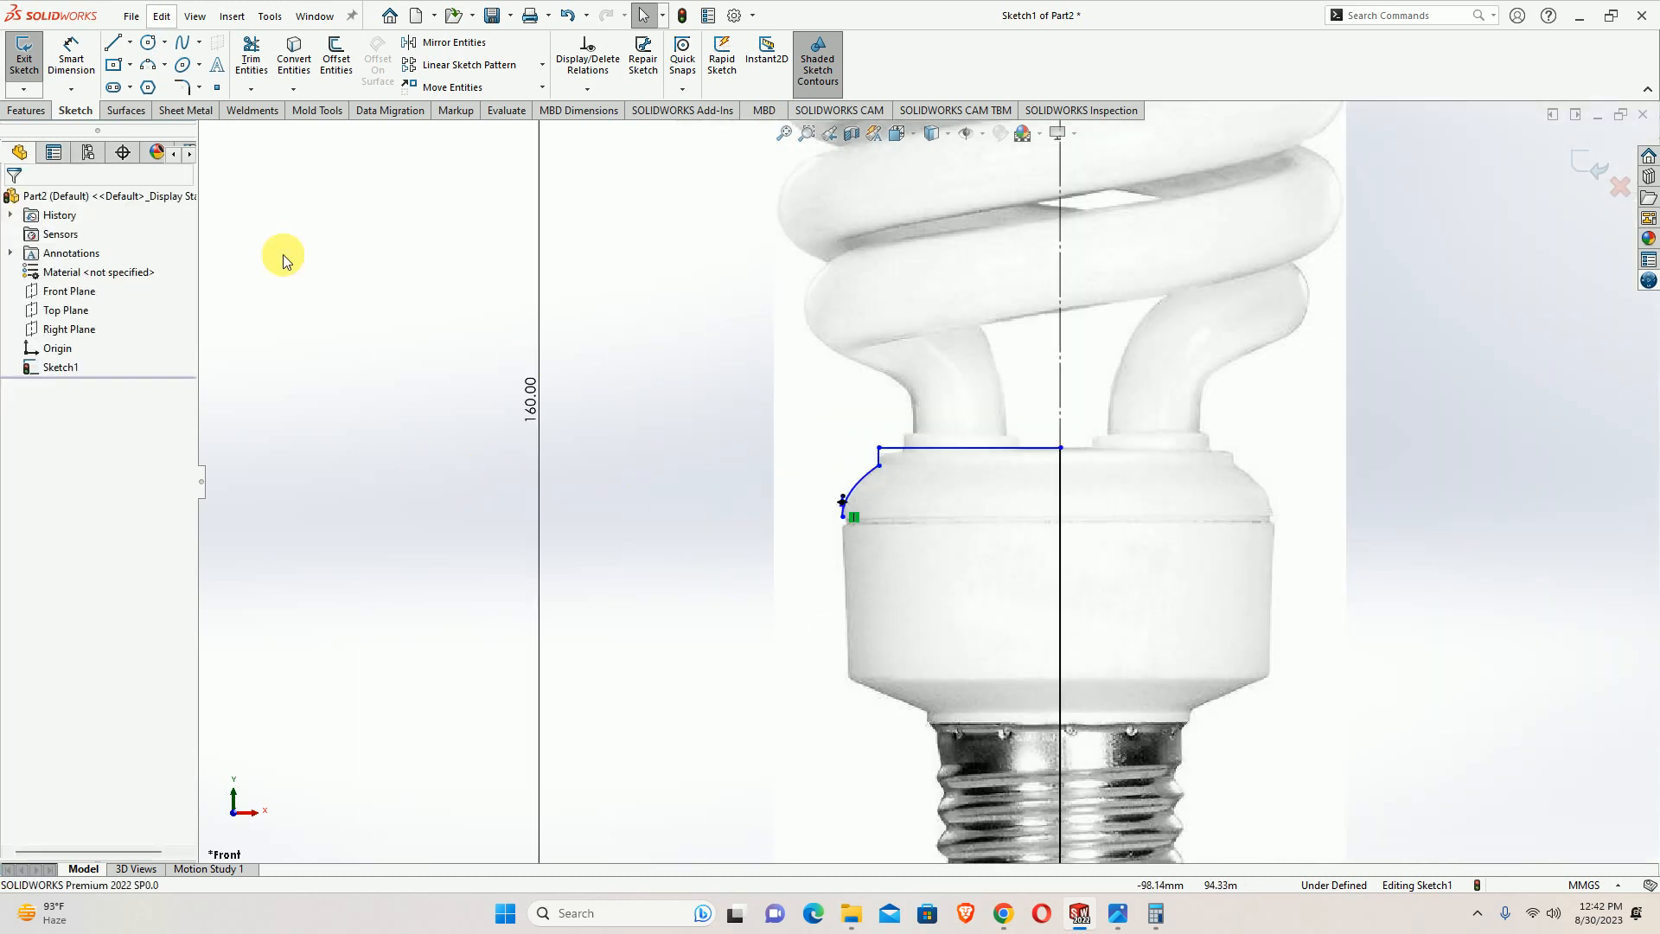
Outline the small groove under the shoulder with short lines from the spline's lower end, stepping inward about 1 mm
{"action": "left_click", "coordinate": [113, 42]}
{"action": "scroll", "coordinate": [871, 475], "scroll_direction": "down", "scroll_amount": 6}
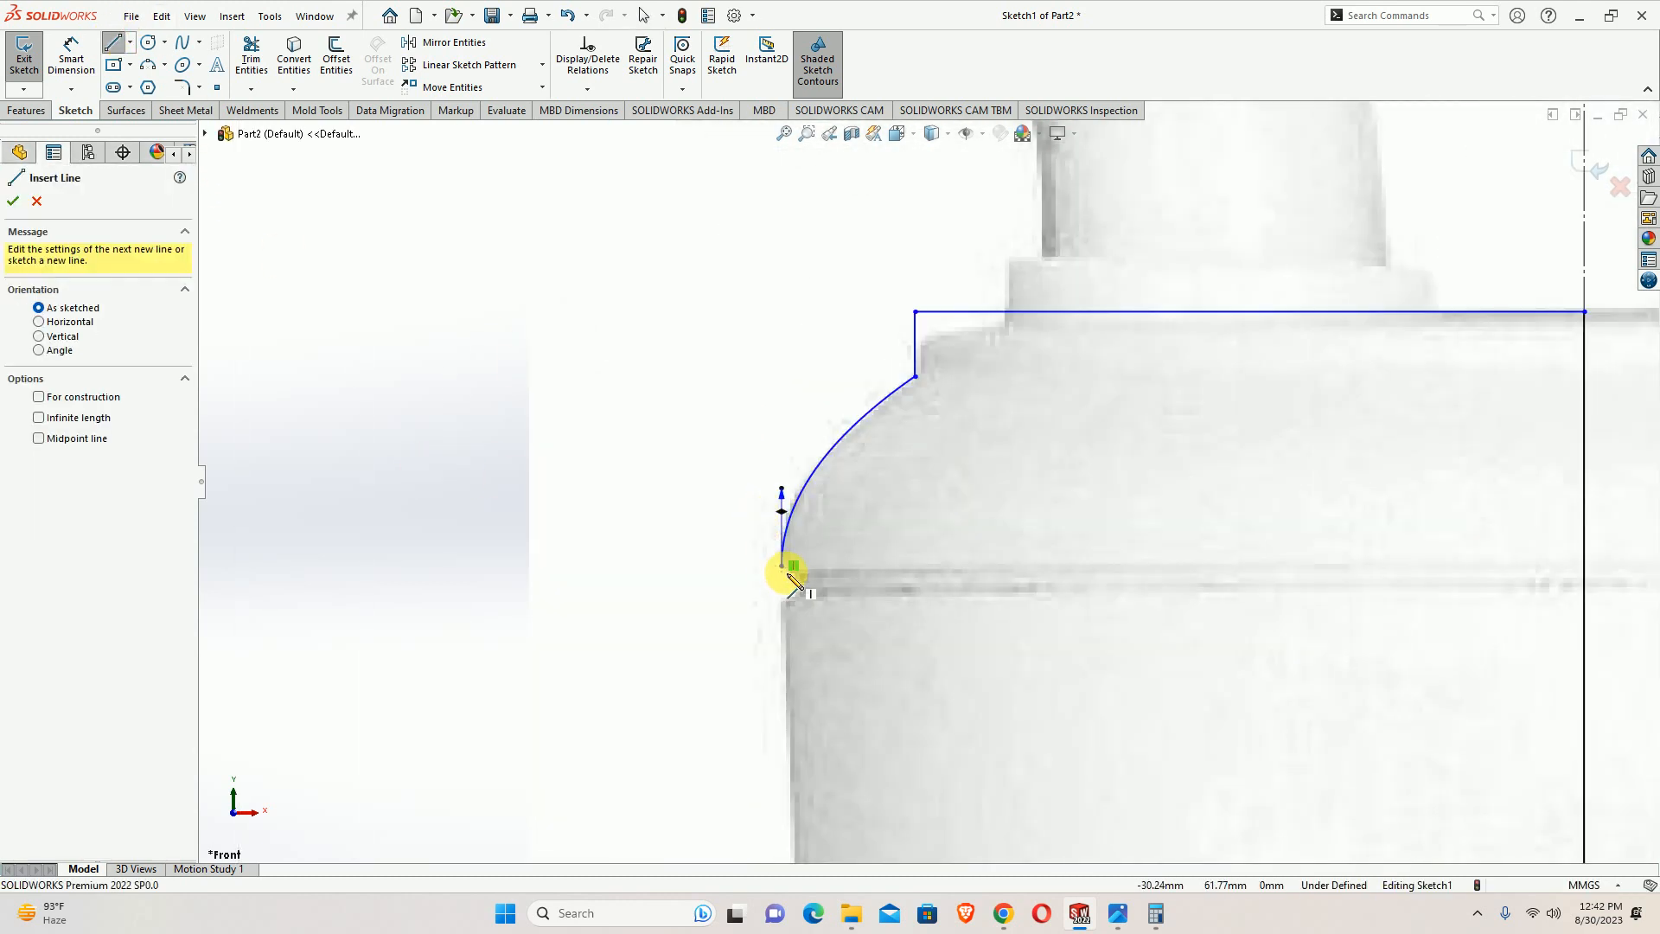
{"action": "left_click", "coordinate": [784, 568]}
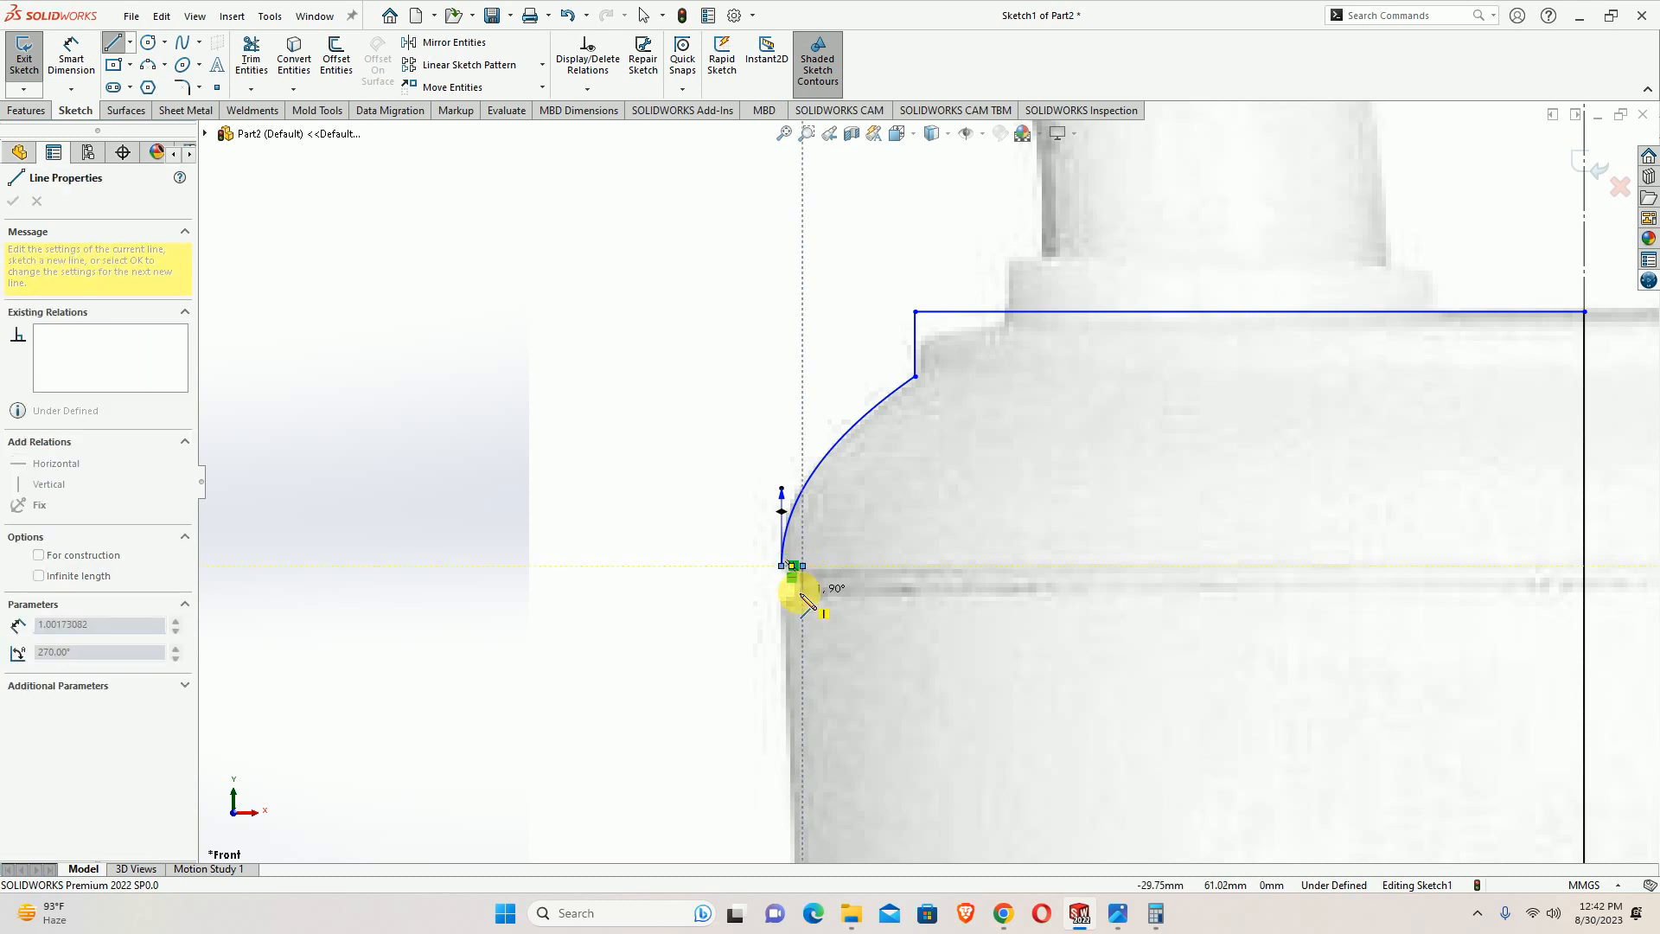
{"action": "scroll", "coordinate": [797, 603], "scroll_direction": "up", "scroll_amount": 5}
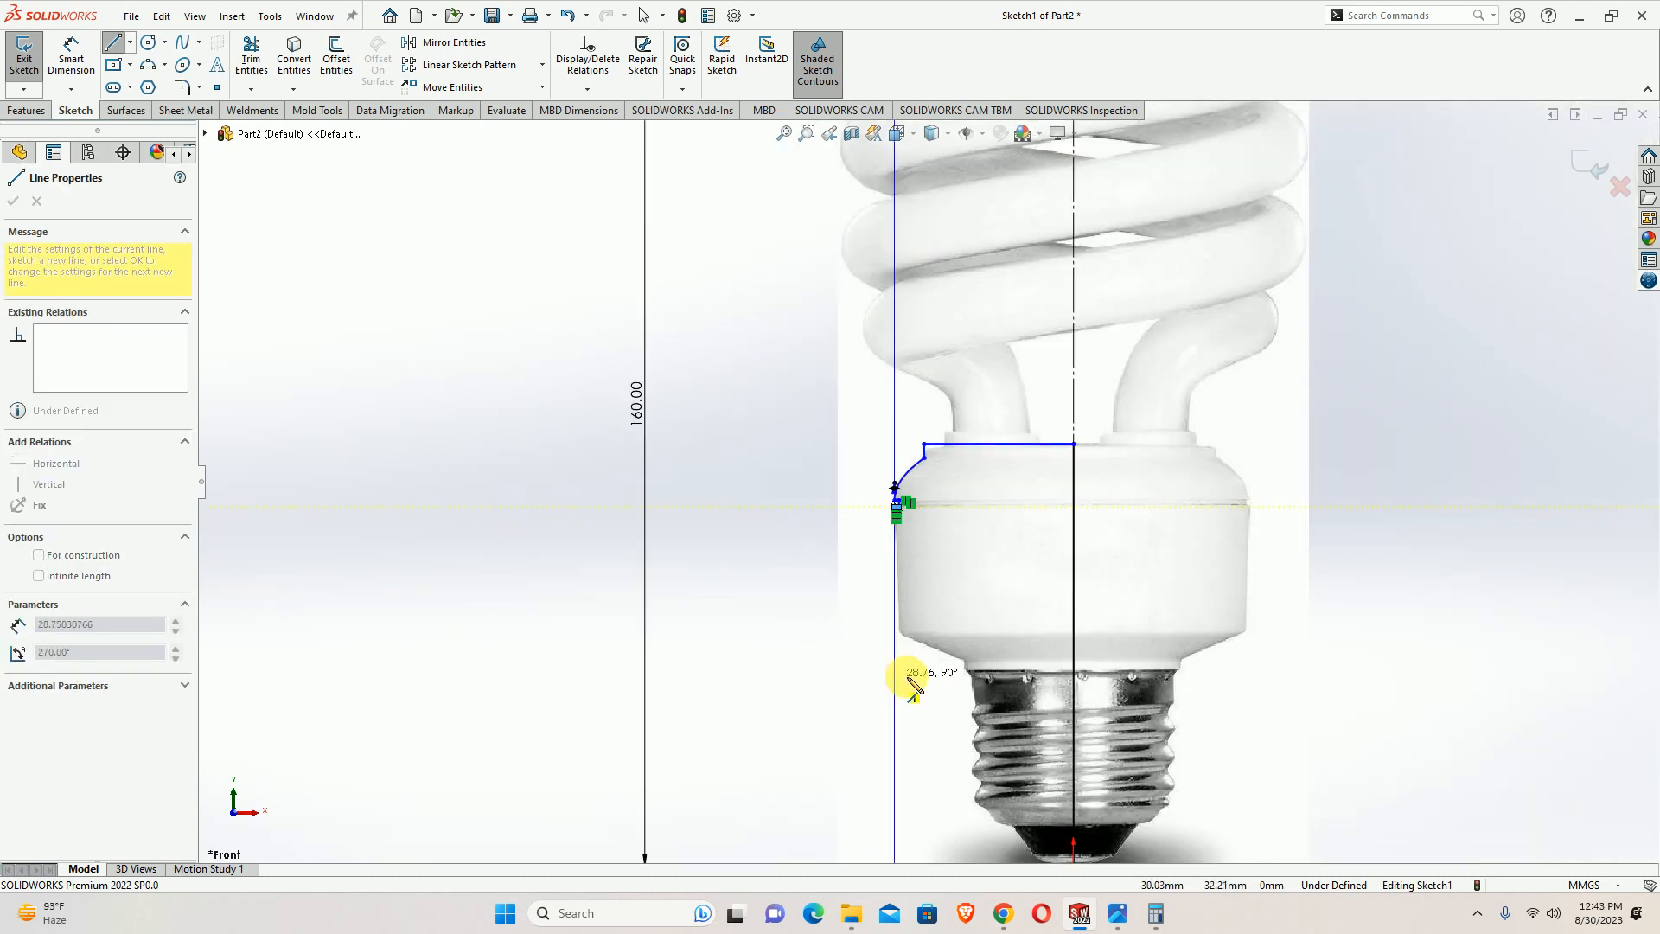
Continue the profile down the base housing's side, along its lower slope, and through the small step to the screw cap
{"action": "left_click", "coordinate": [901, 611]}
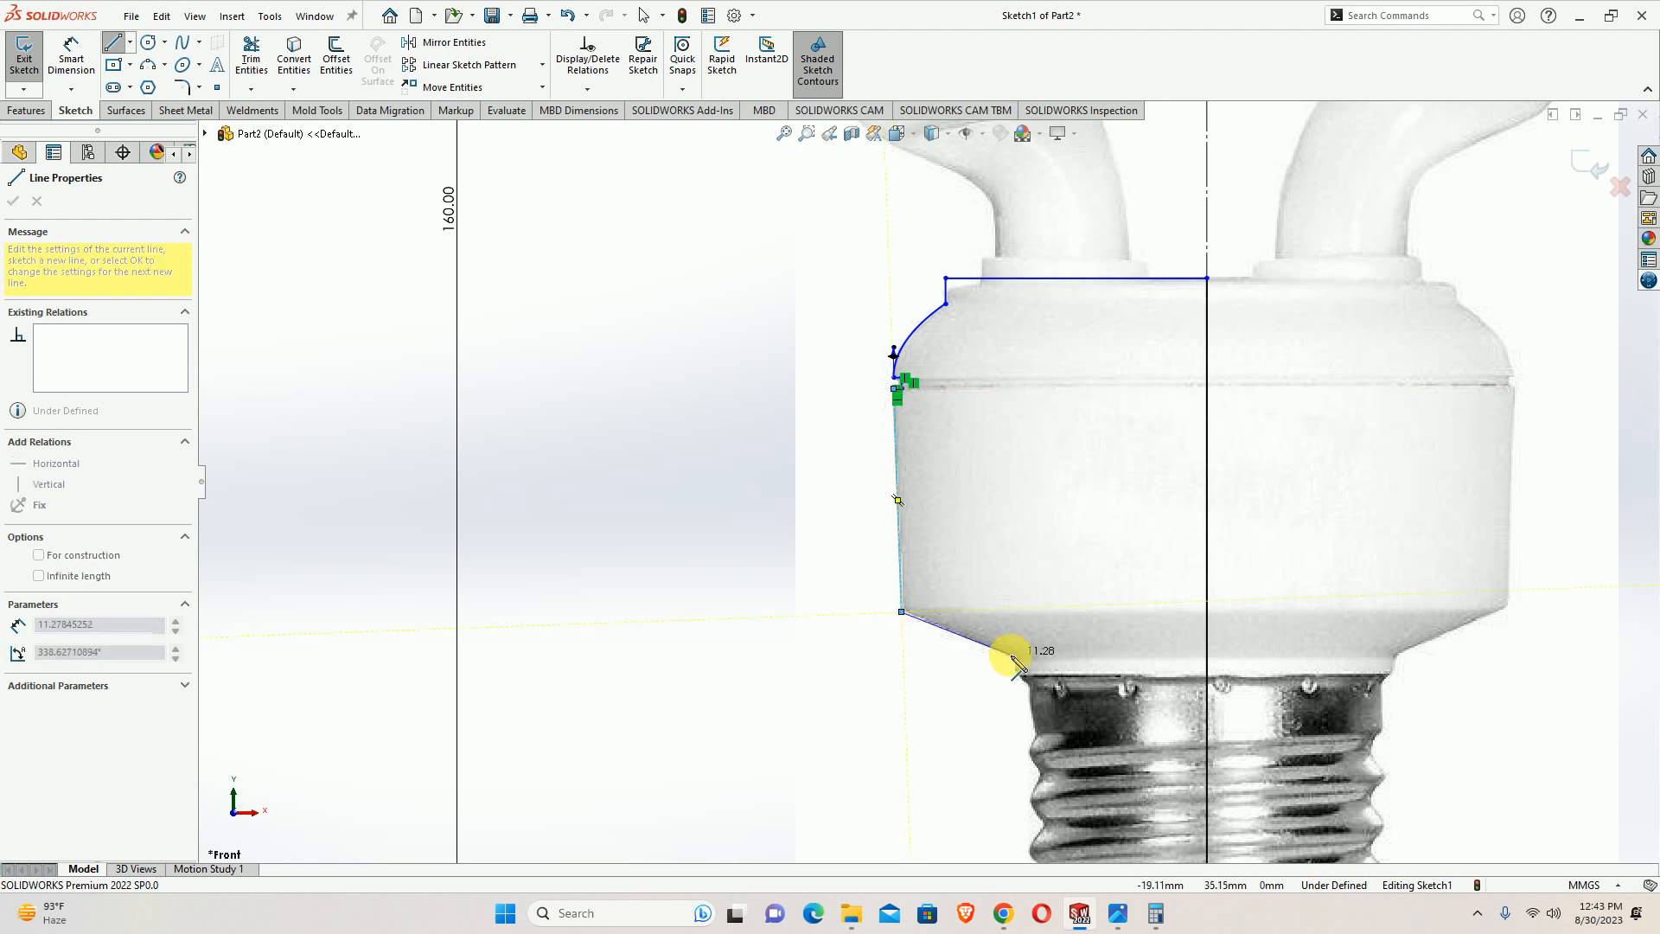
{"action": "left_click", "coordinate": [1015, 659]}
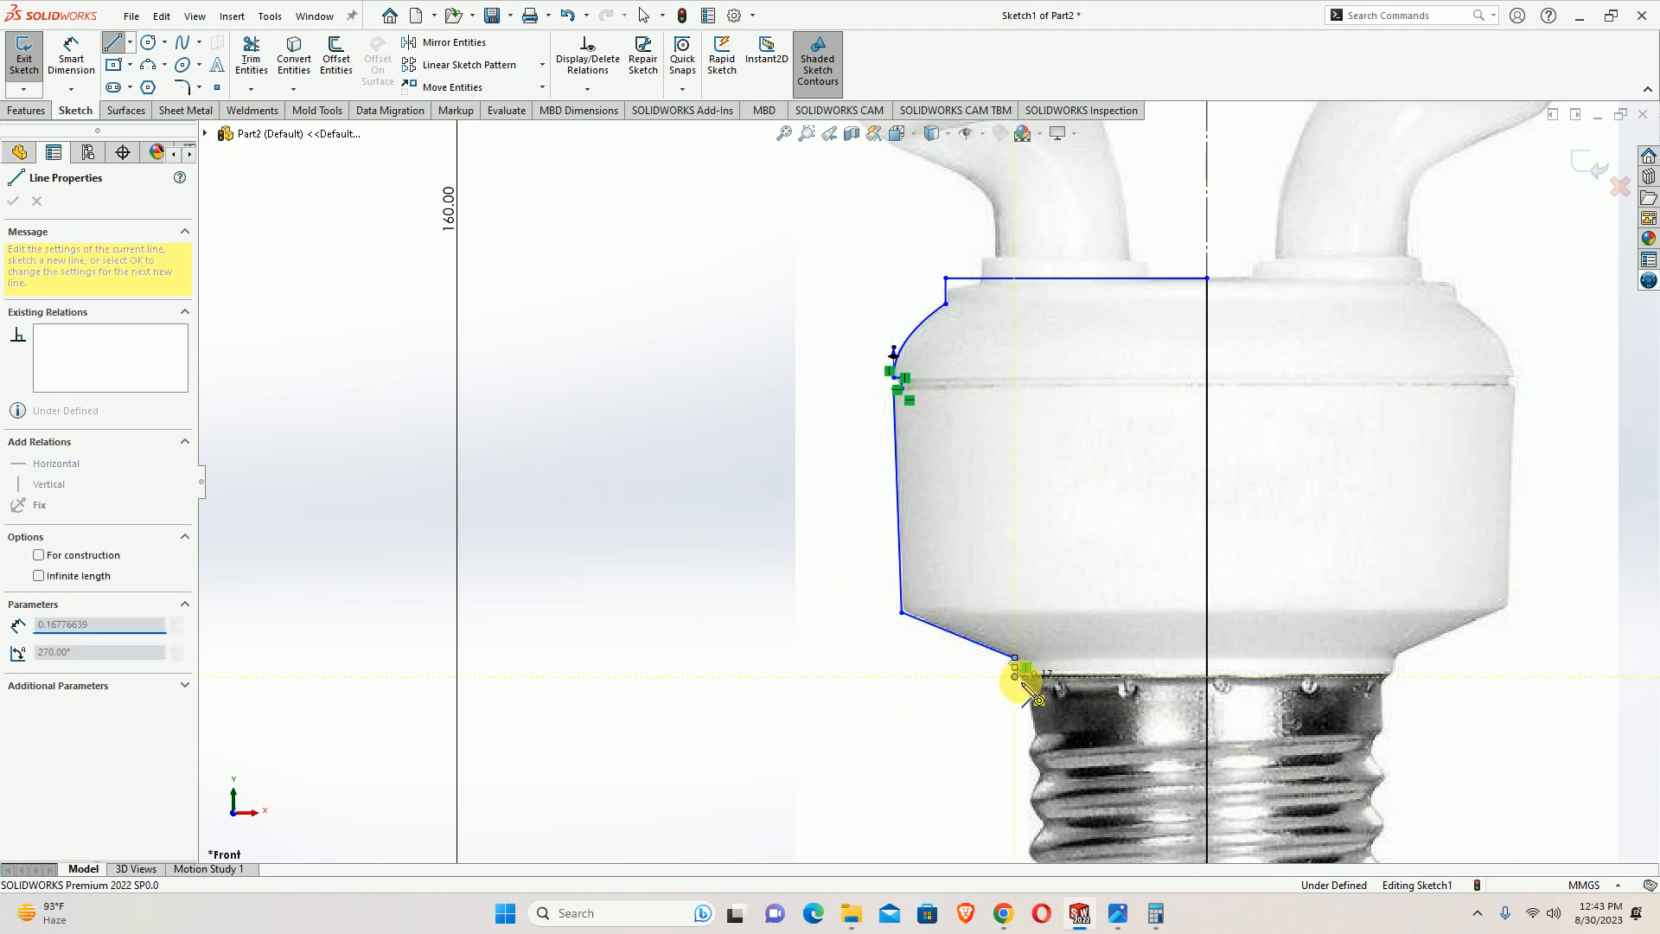
{"action": "left_click", "coordinate": [1023, 679]}
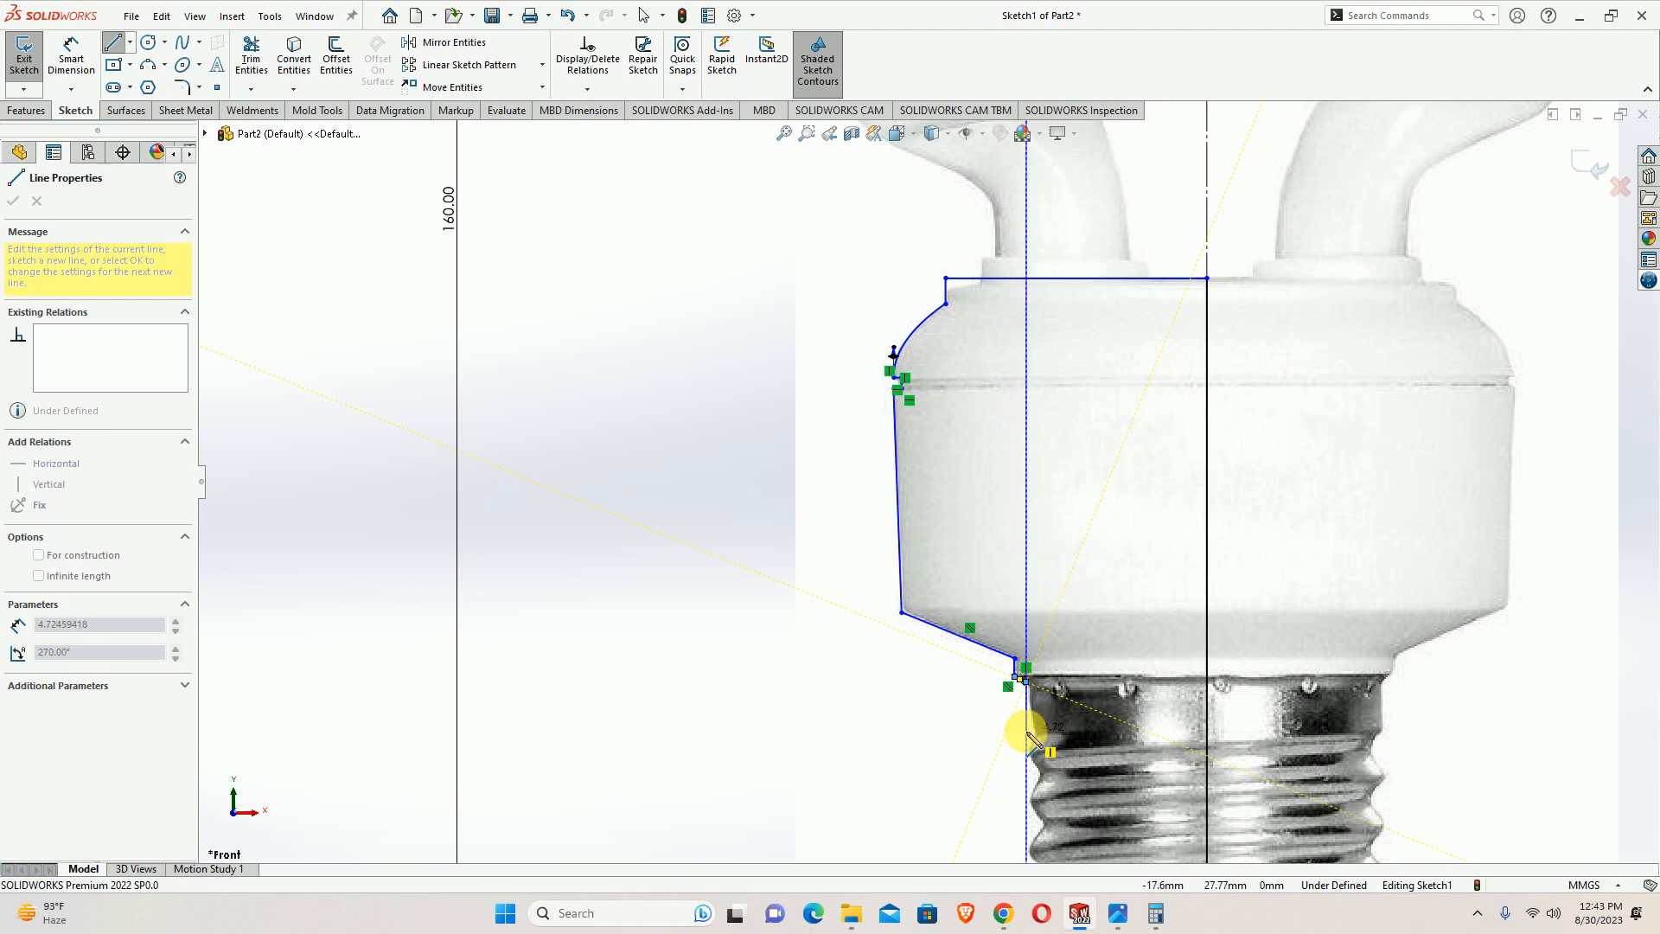
Trace the screw cap with a vertical line about 18 mm long, a sloped corner, a horizontal step and the black insulator's slope
{"action": "scroll", "coordinate": [1027, 755], "scroll_direction": "up", "scroll_amount": 4}
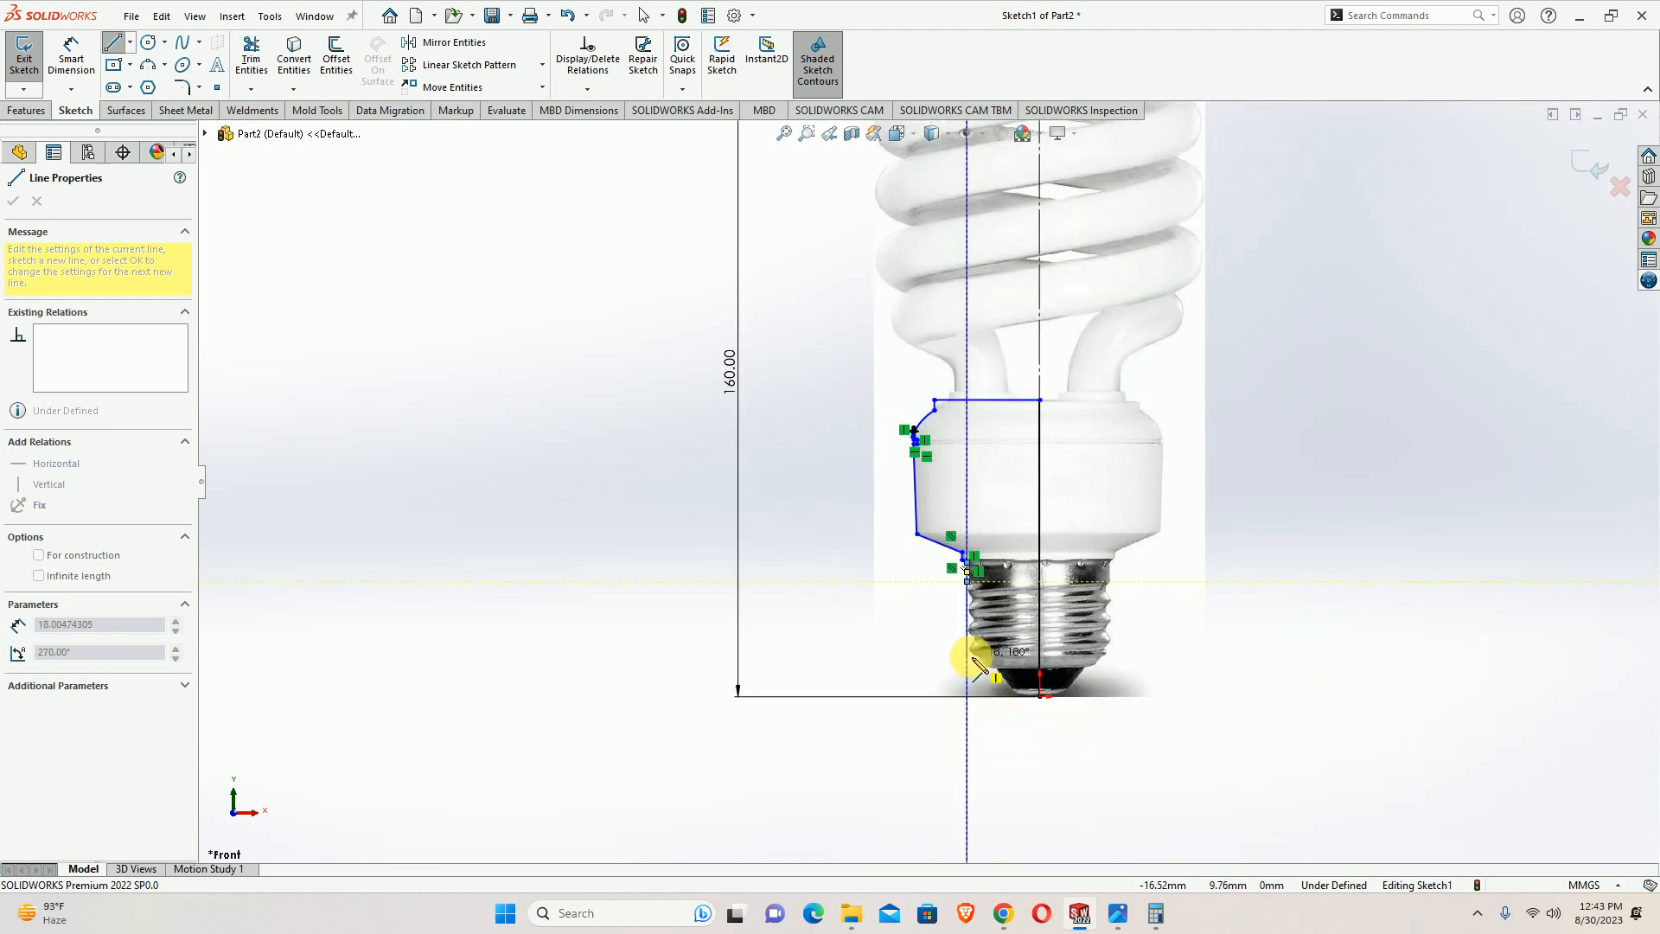
{"action": "scroll", "coordinate": [971, 660], "scroll_direction": "down", "scroll_amount": 2}
{"action": "left_click", "coordinate": [961, 634]}
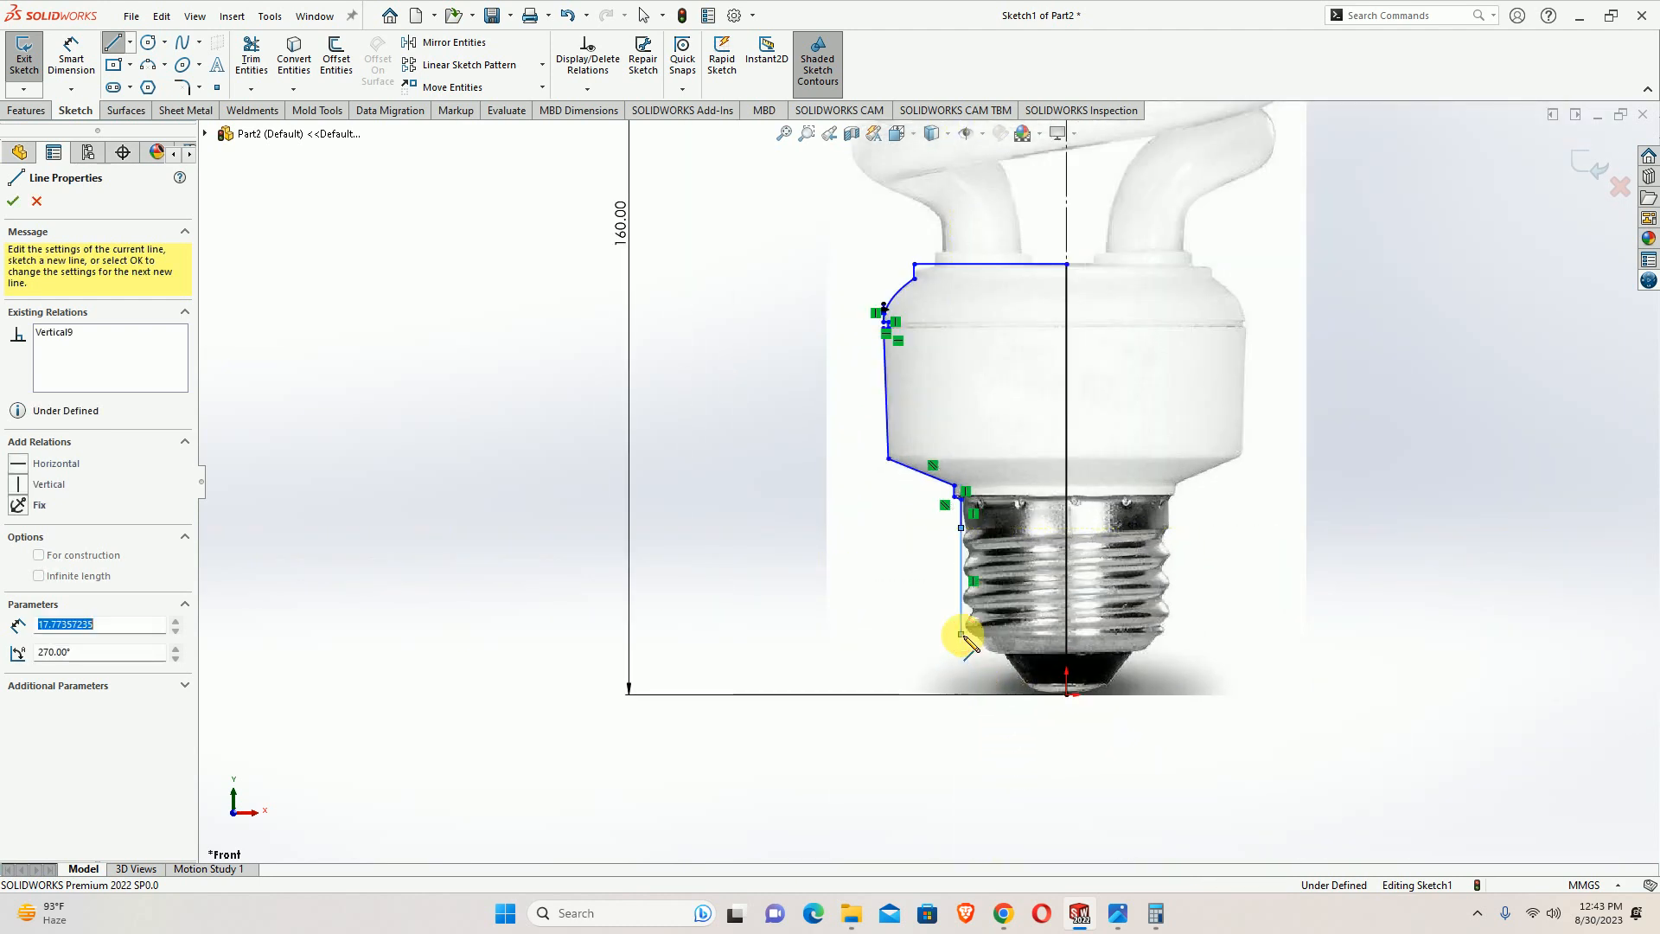
{"action": "left_click", "coordinate": [1028, 685]}
{"action": "scroll", "coordinate": [1057, 692], "scroll_direction": "down", "scroll_amount": 4}
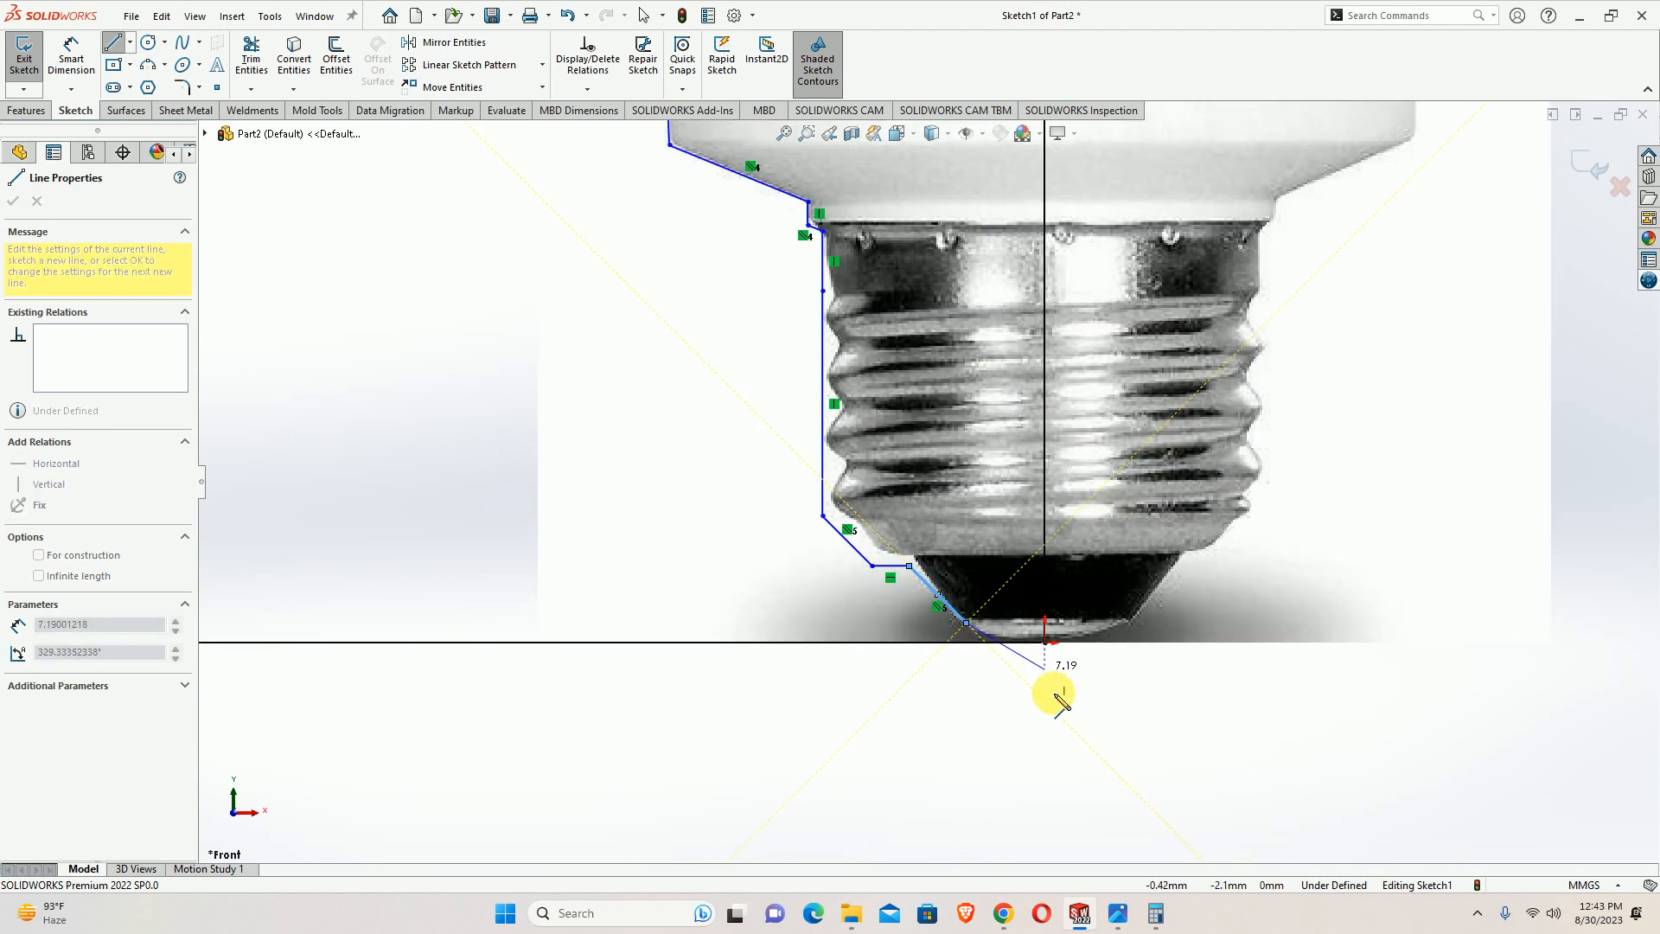
{"action": "key", "text": "Escape"}
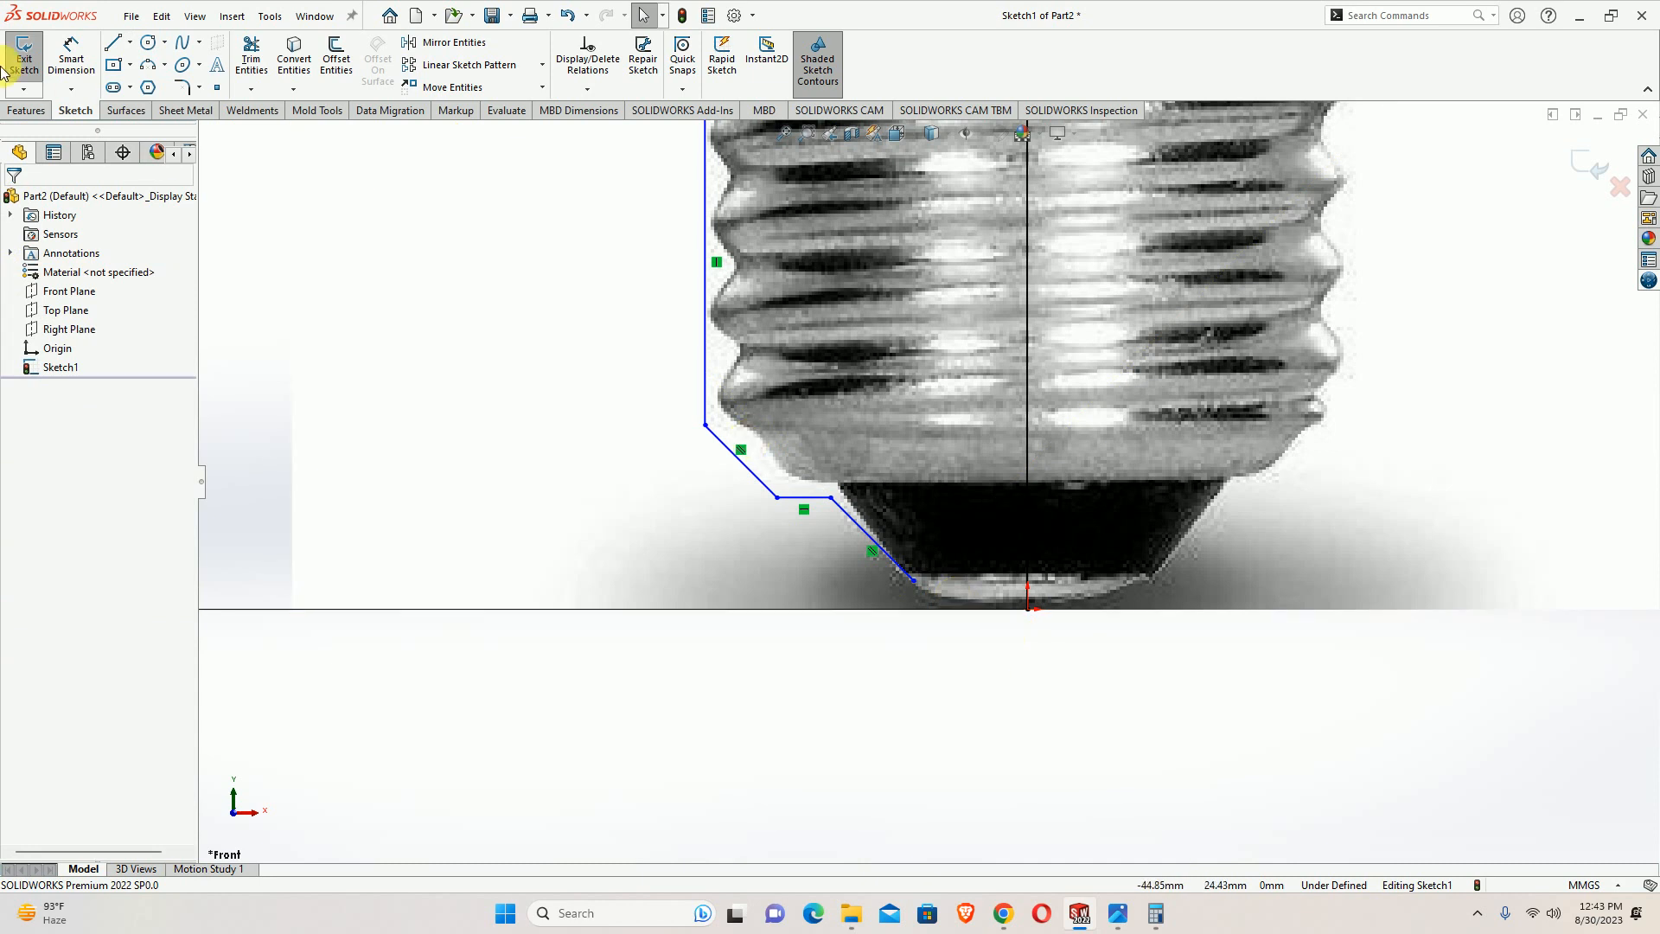
Draw a horizontal construction line about 5 mm long from the origin, pointing away from the profile
{"action": "left_click", "coordinate": [128, 47]}
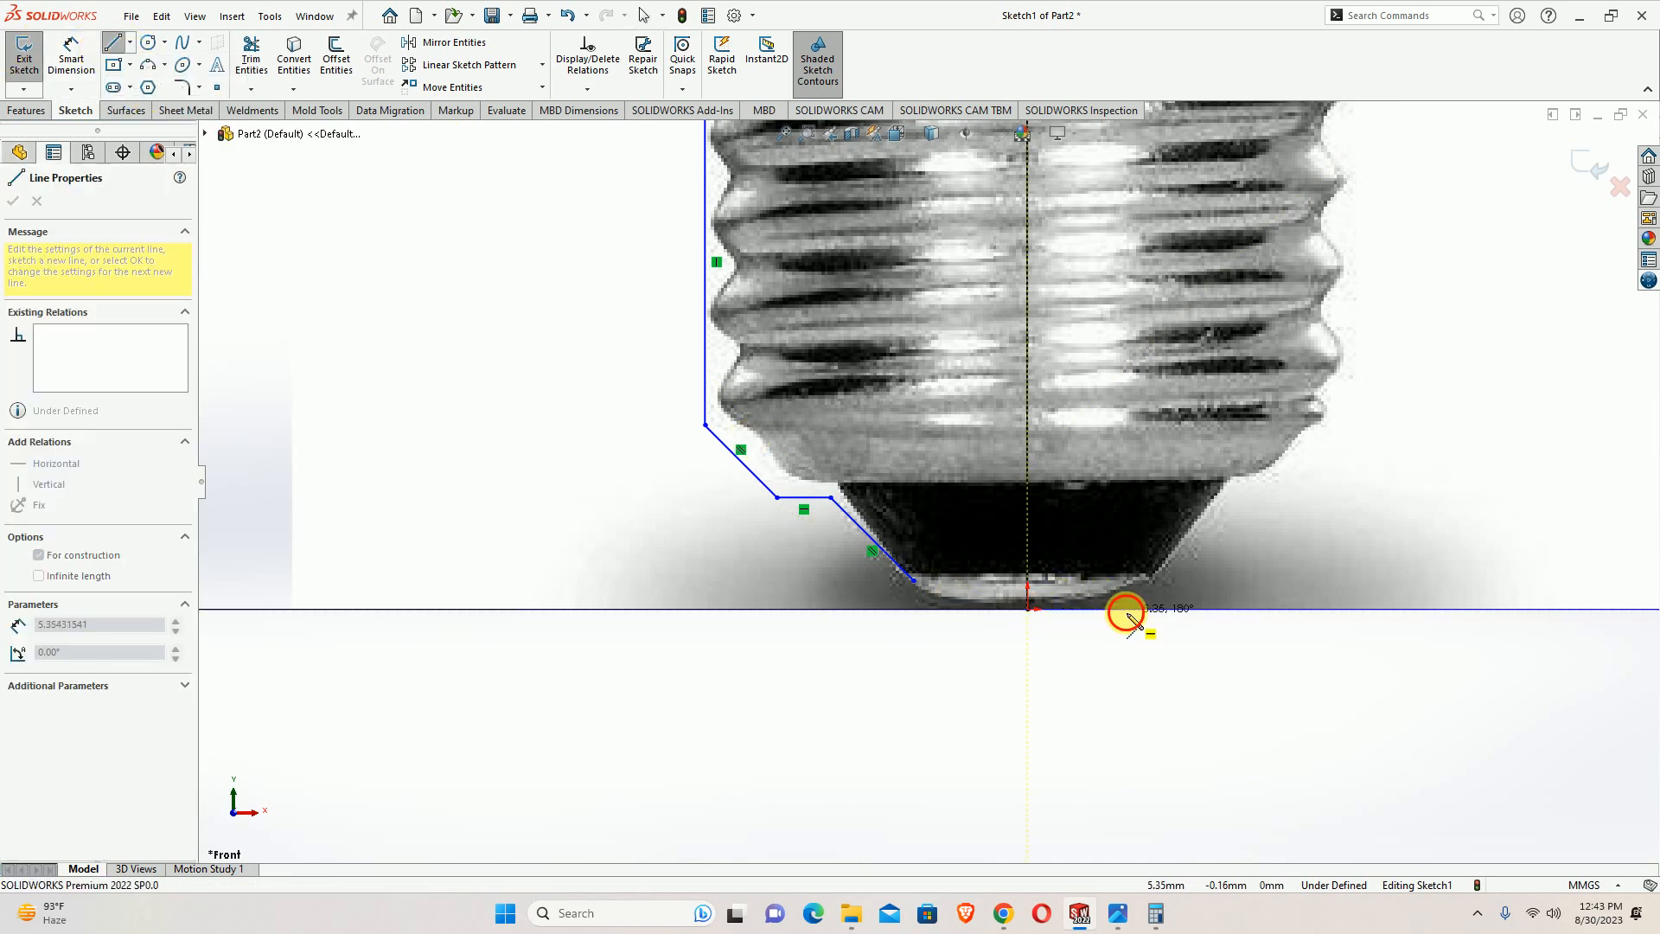
{"action": "left_click", "coordinate": [1127, 609]}
{"action": "key", "text": "Escape"}
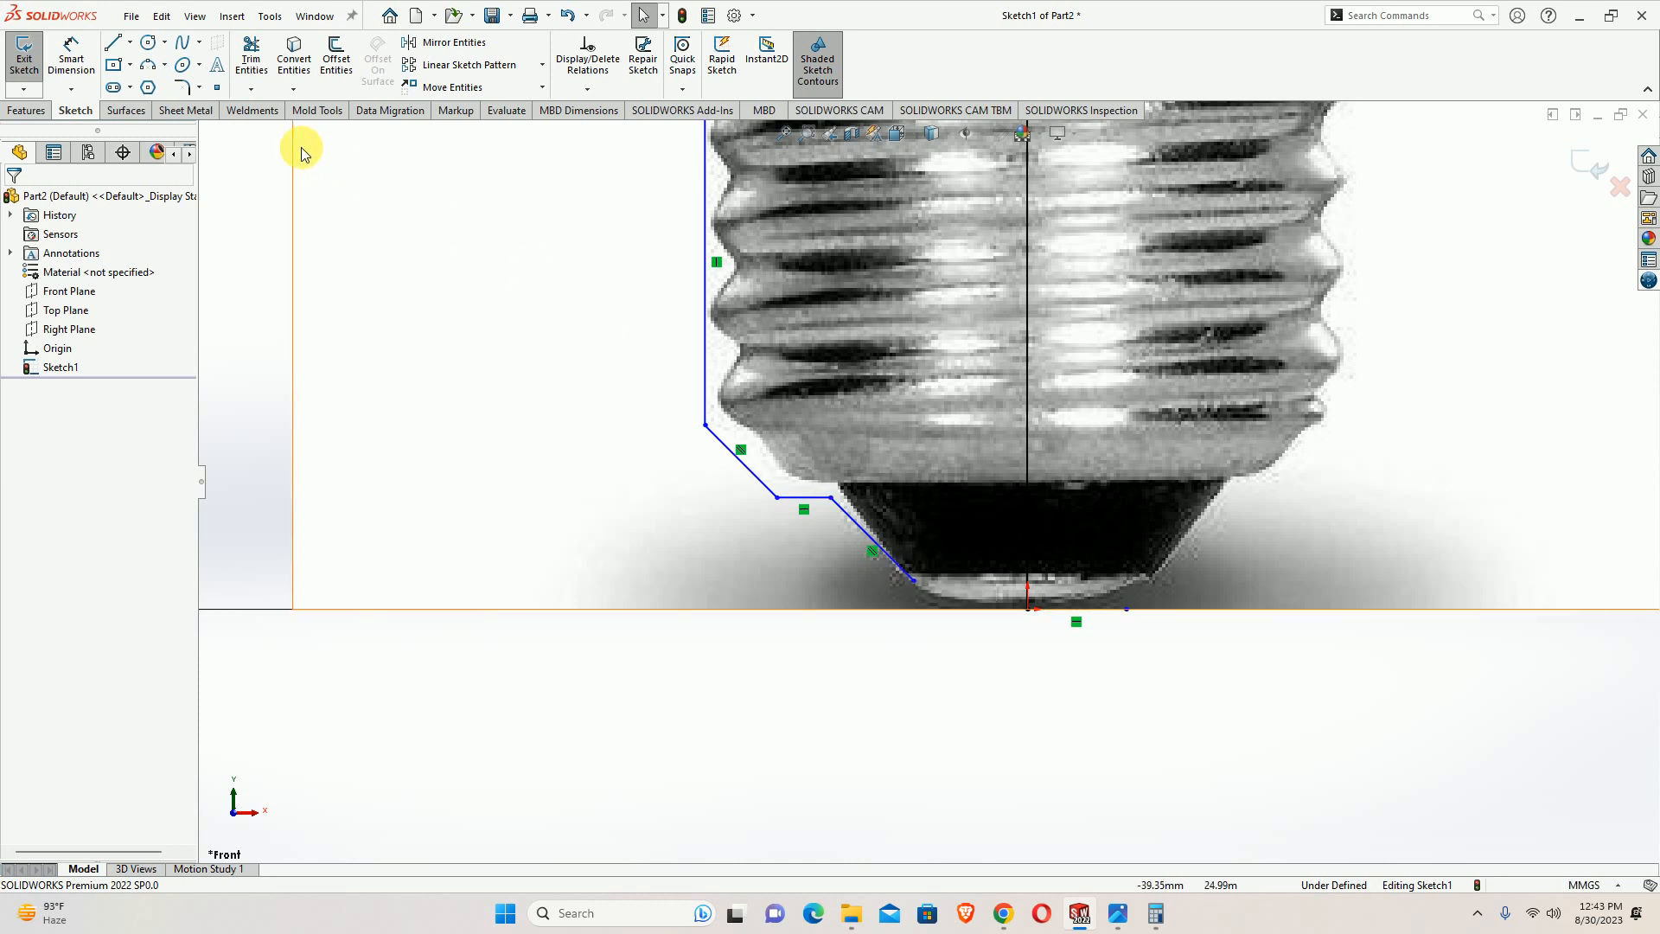
Draw a three-point arc from the origin to the end of the insulator's sloped line, following the bulb's contact tip
{"action": "left_click", "coordinate": [155, 70]}
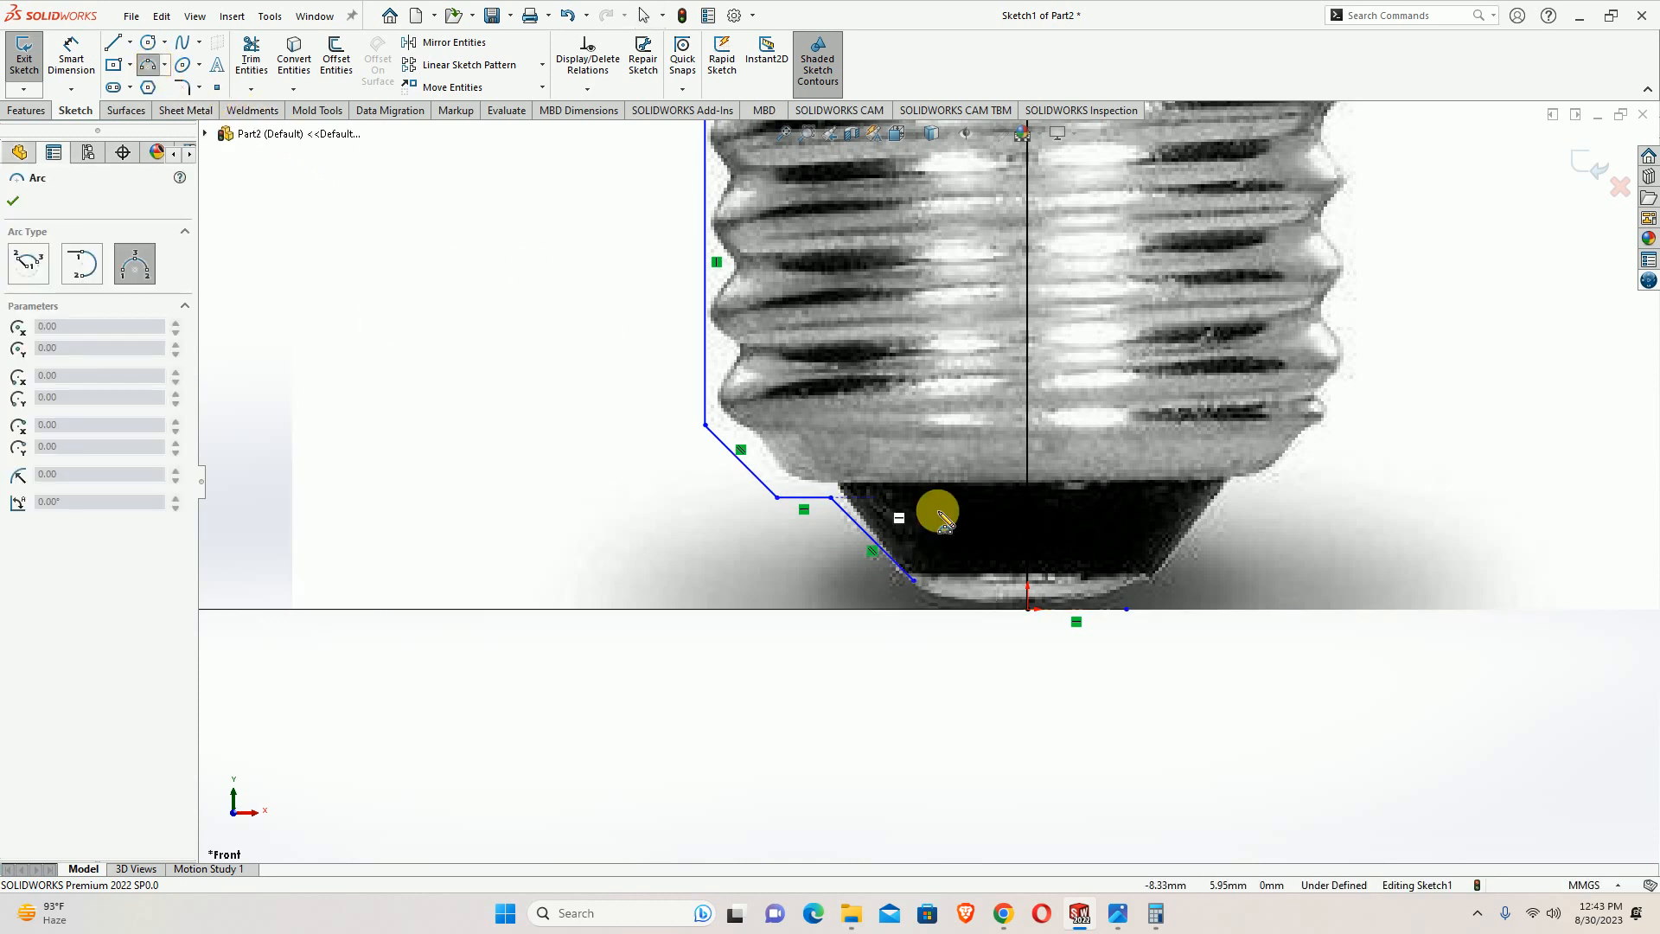
{"action": "left_click", "coordinate": [1027, 609]}
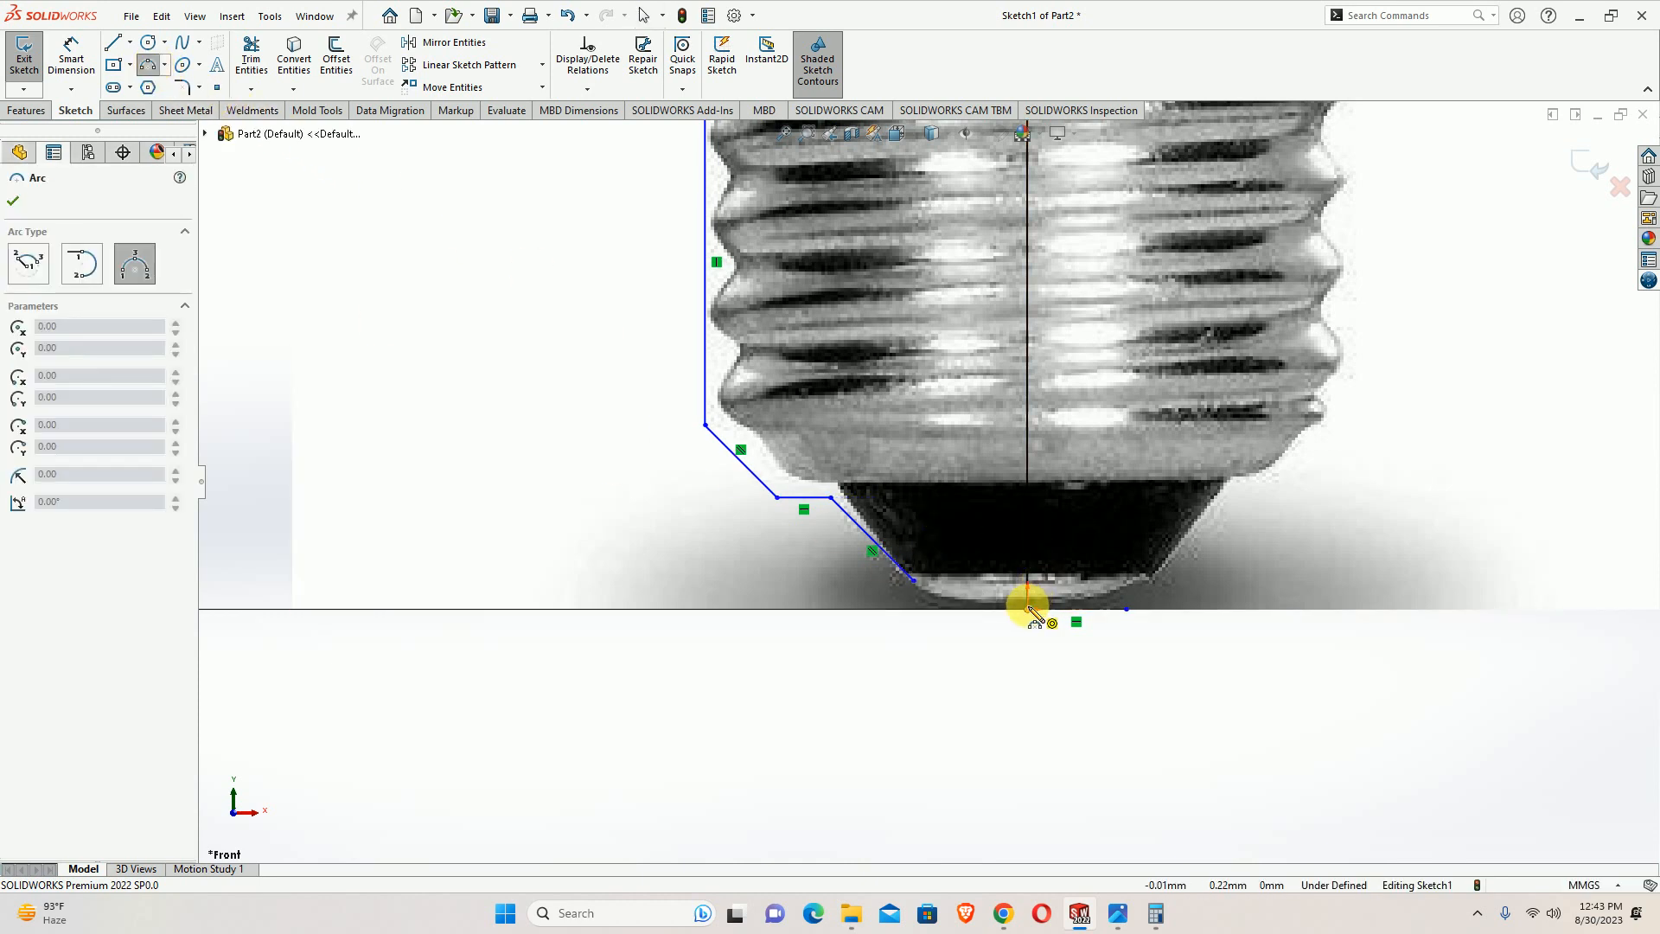
{"action": "left_click", "coordinate": [915, 582]}
{"action": "left_click", "coordinate": [960, 598]}
{"action": "key", "text": "Escape"}
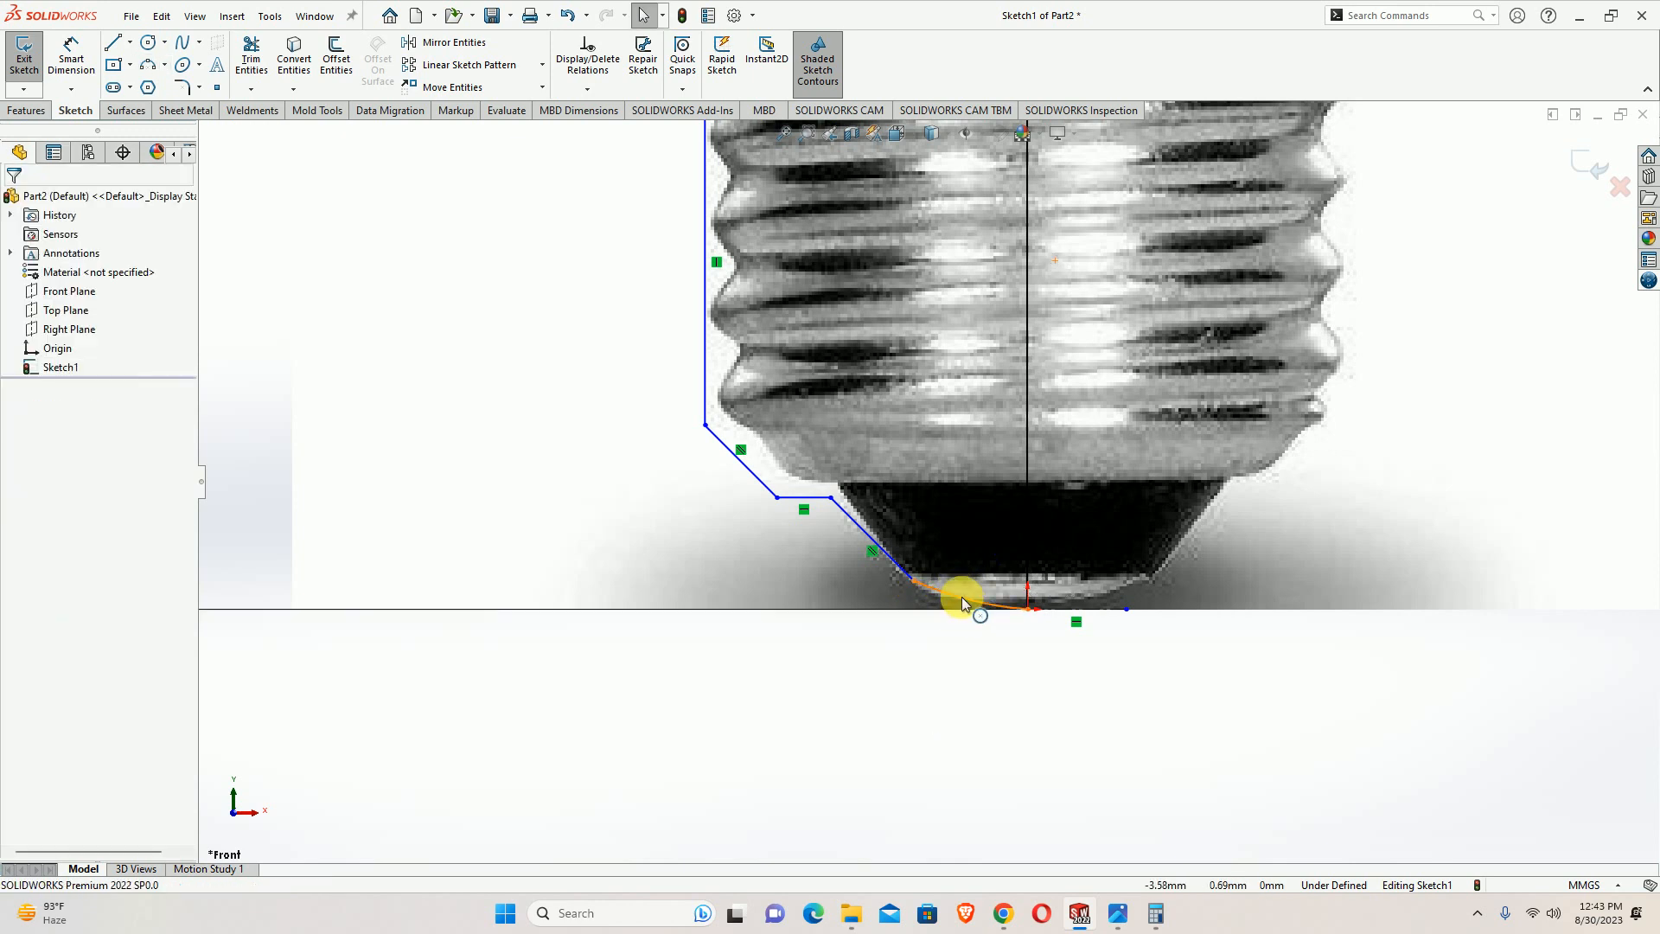
Make the contact-tip arc tangent to the short horizontal construction line at the origin
{"action": "left_click", "coordinate": [963, 603]}
{"action": "left_click", "coordinate": [1100, 609], "text": "ctrl"}
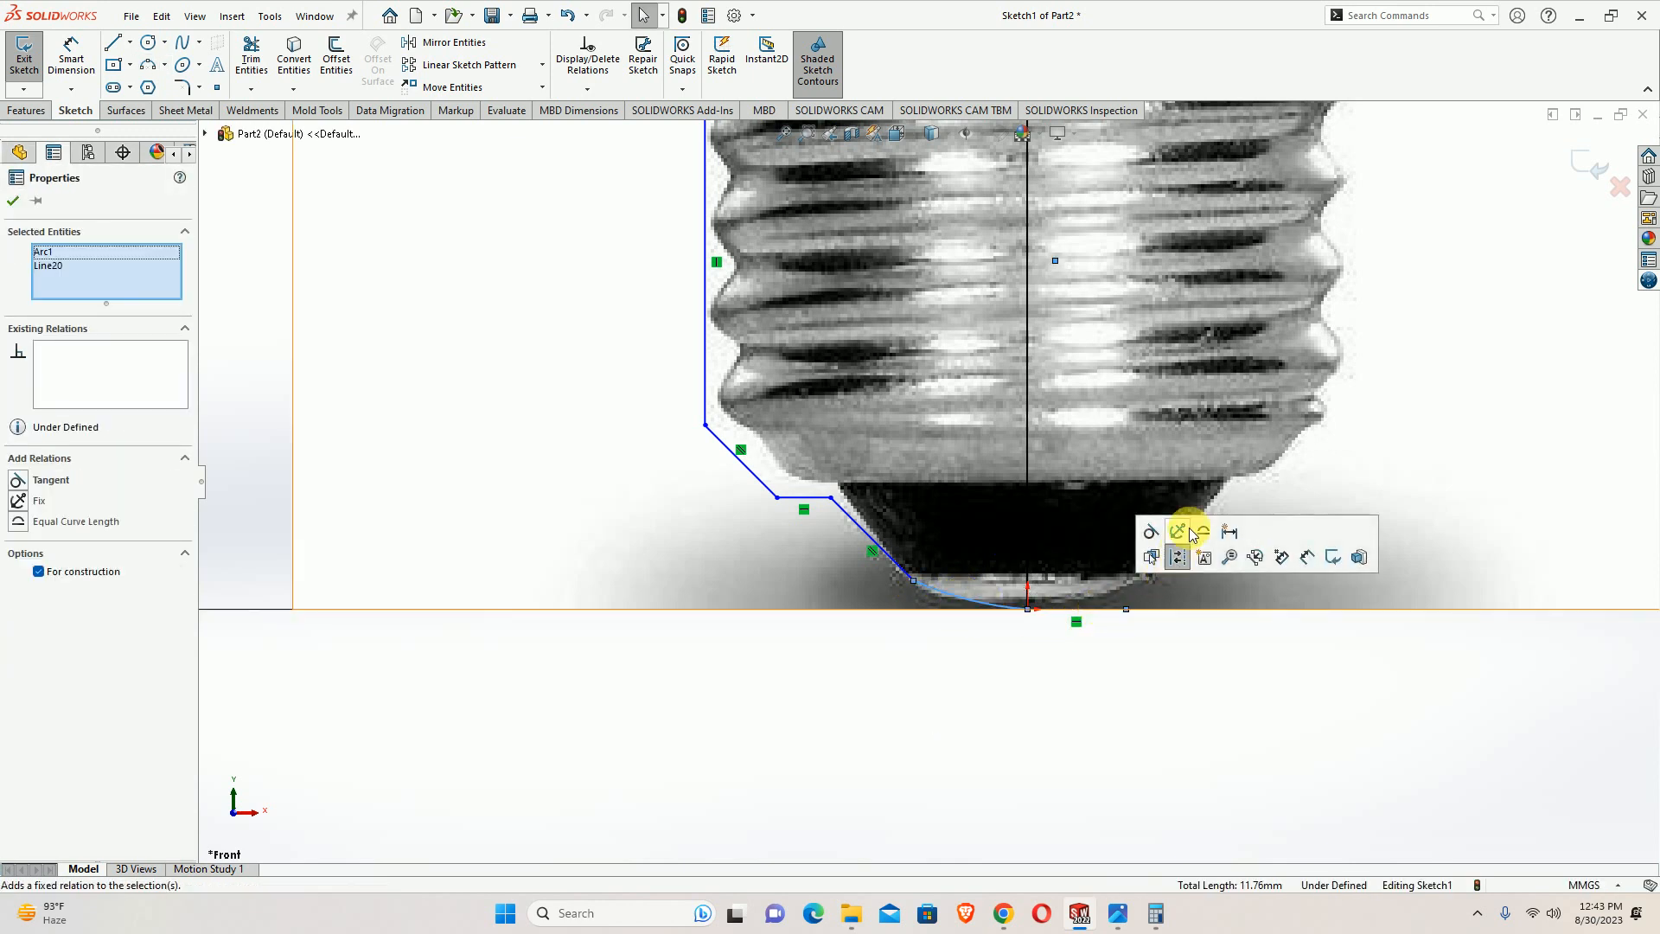
{"action": "left_click", "coordinate": [1146, 543]}
{"action": "left_click", "coordinate": [1034, 667]}
Adjust the insulator's sloped line and horizontal step to match the picture, and fix the insulator's upper corner point in place
{"action": "left_click", "coordinate": [910, 576]}
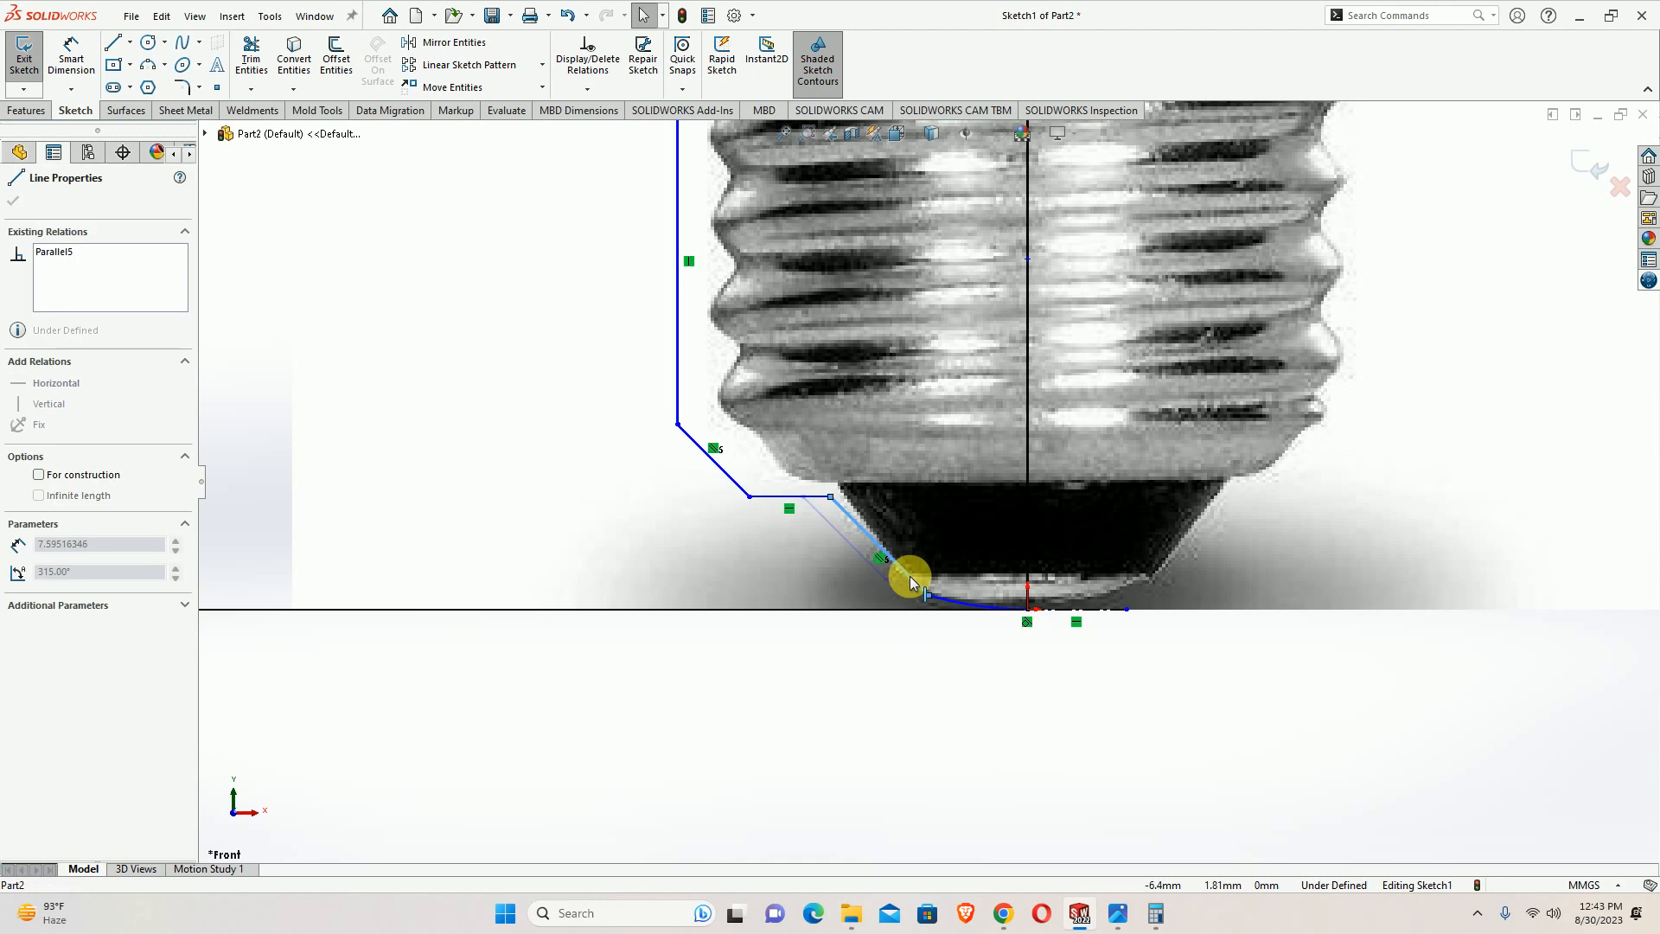
{"action": "left_click_drag", "start_coordinate": [910, 576], "coordinate": [835, 482]}
{"action": "left_click_drag", "start_coordinate": [719, 483], "coordinate": [845, 482]}
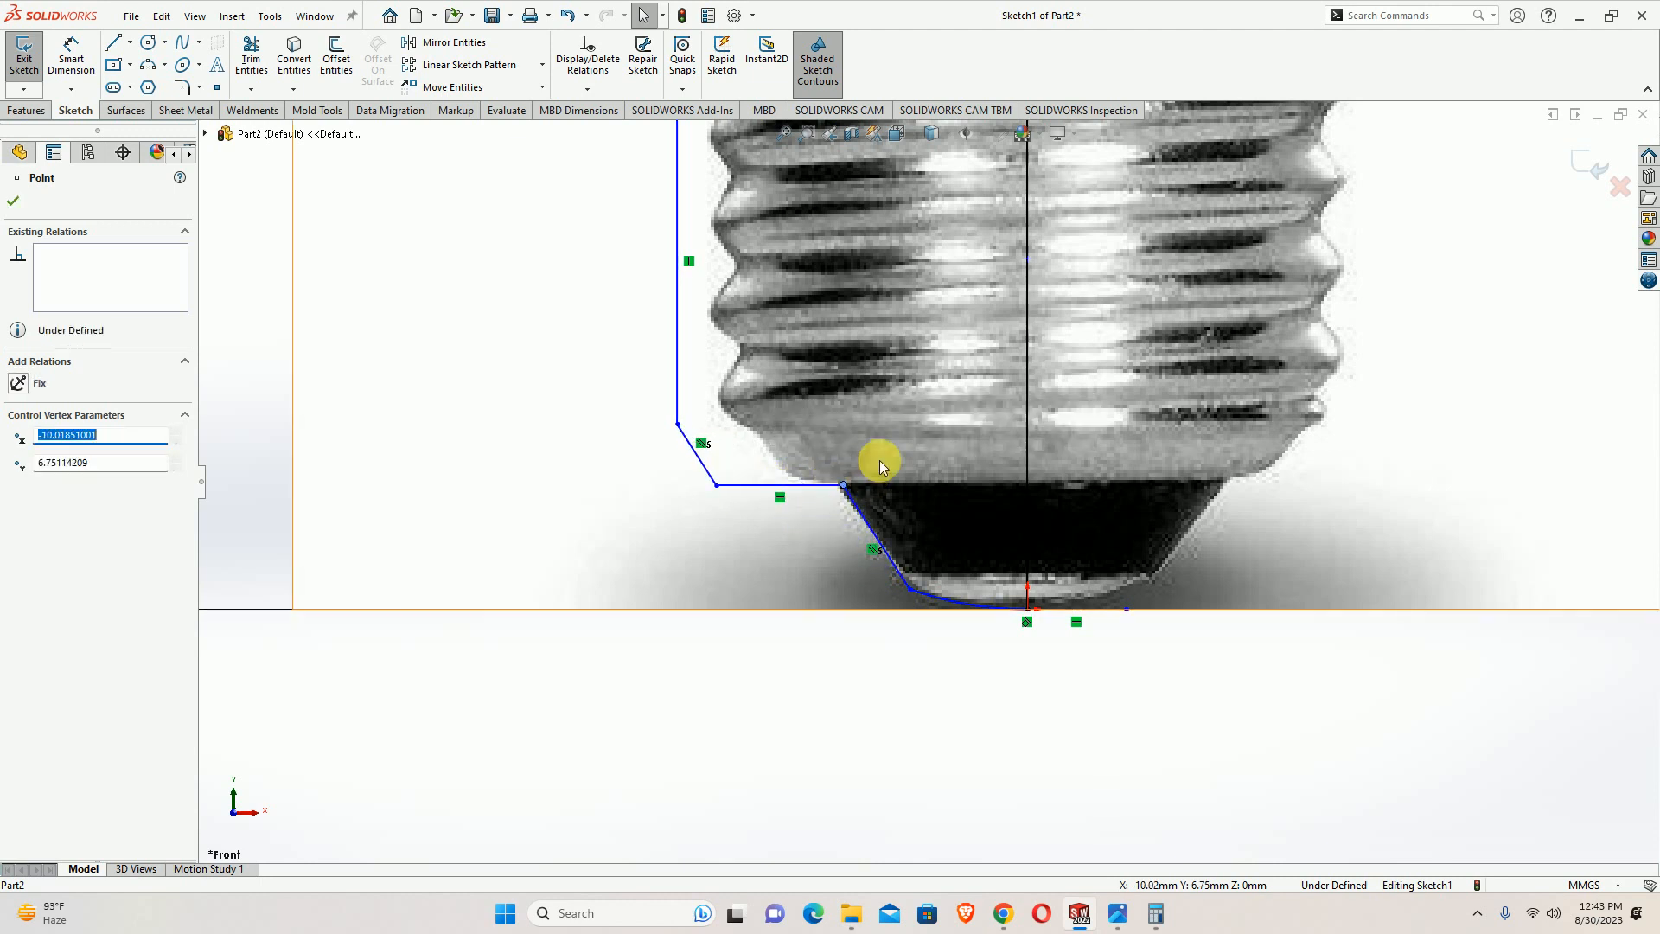
{"action": "left_click", "coordinate": [651, 702]}
{"action": "left_click_drag", "start_coordinate": [716, 486], "coordinate": [844, 486]}
{"action": "left_click", "coordinate": [18, 383]}
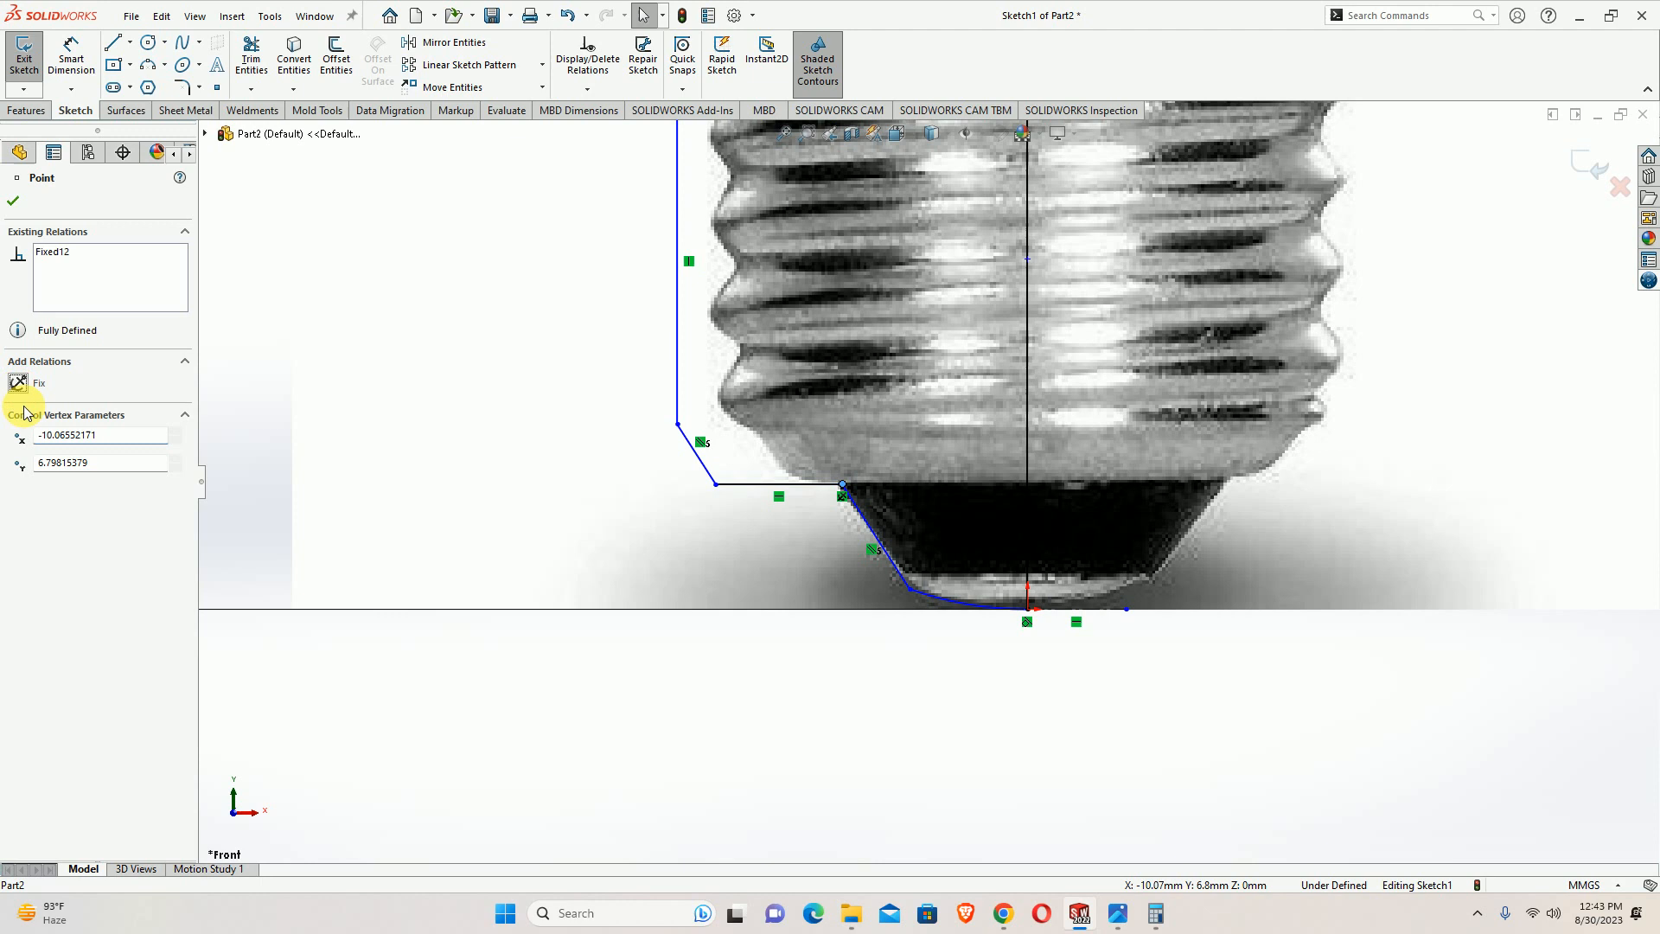
Move the two corner points at the lower end of the screw base onto the outline in the picture
{"action": "left_click", "coordinate": [631, 767]}
{"action": "mouse_move", "coordinate": [717, 488]}
{"action": "left_mouse_down"}
{"action": "mouse_move", "coordinate": [793, 475]}
{"action": "mouse_move", "coordinate": [679, 309]}
{"action": "mouse_move", "coordinate": [720, 400]}
{"action": "left_mouse_up"}
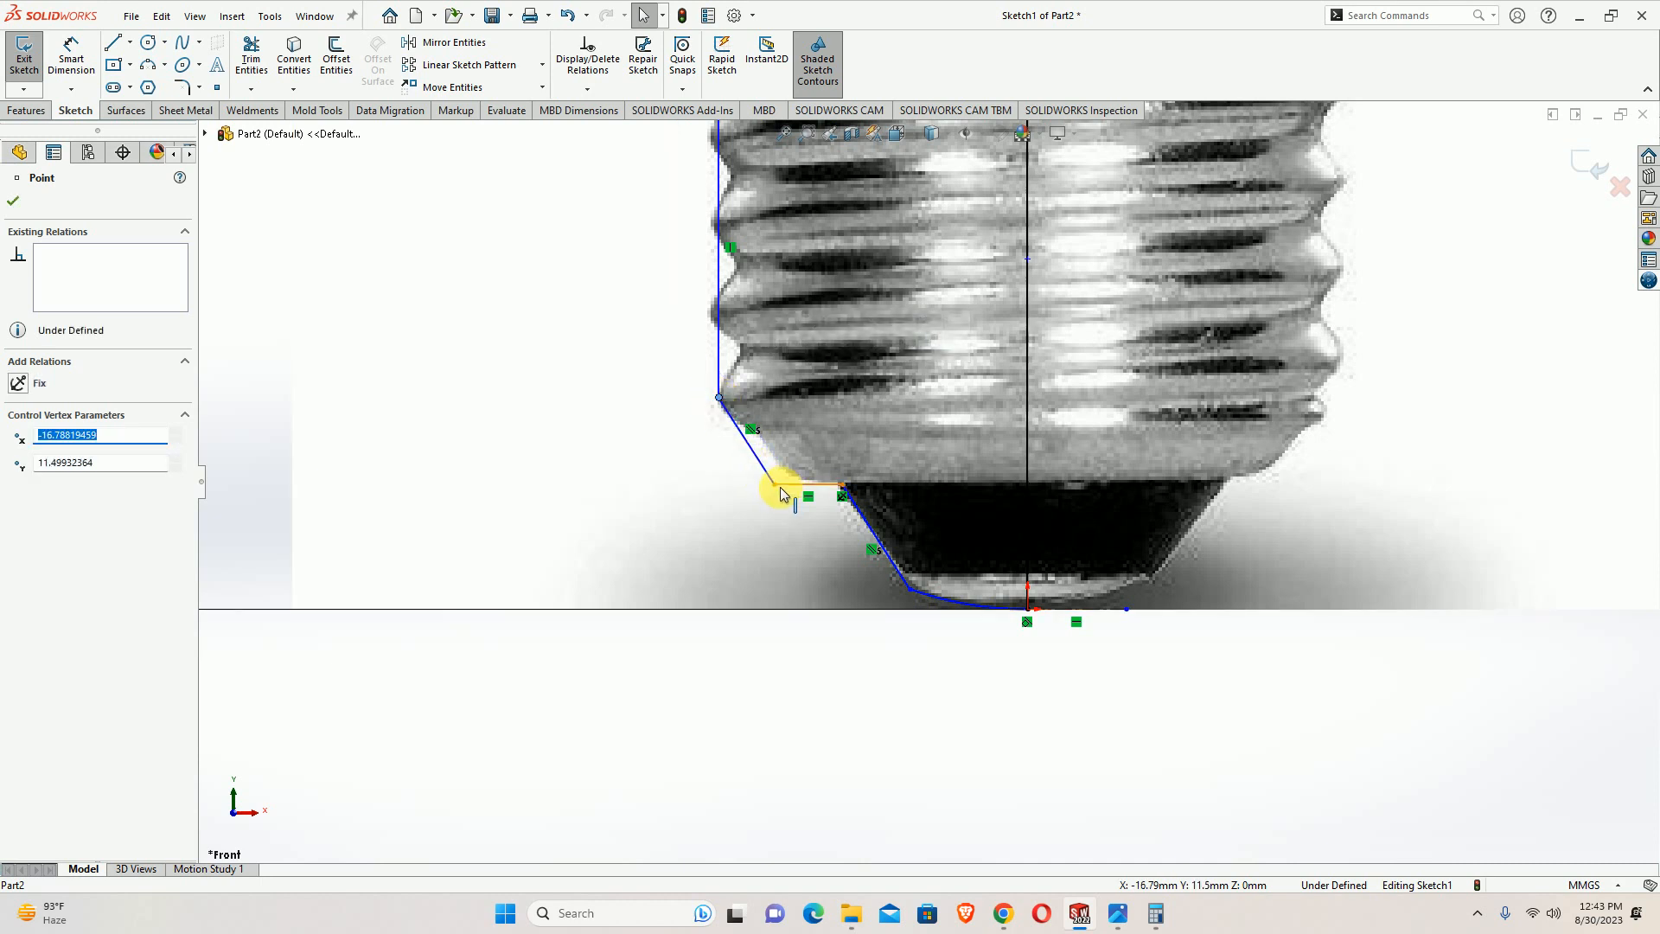
{"action": "left_click_drag", "start_coordinate": [752, 433], "coordinate": [791, 476]}
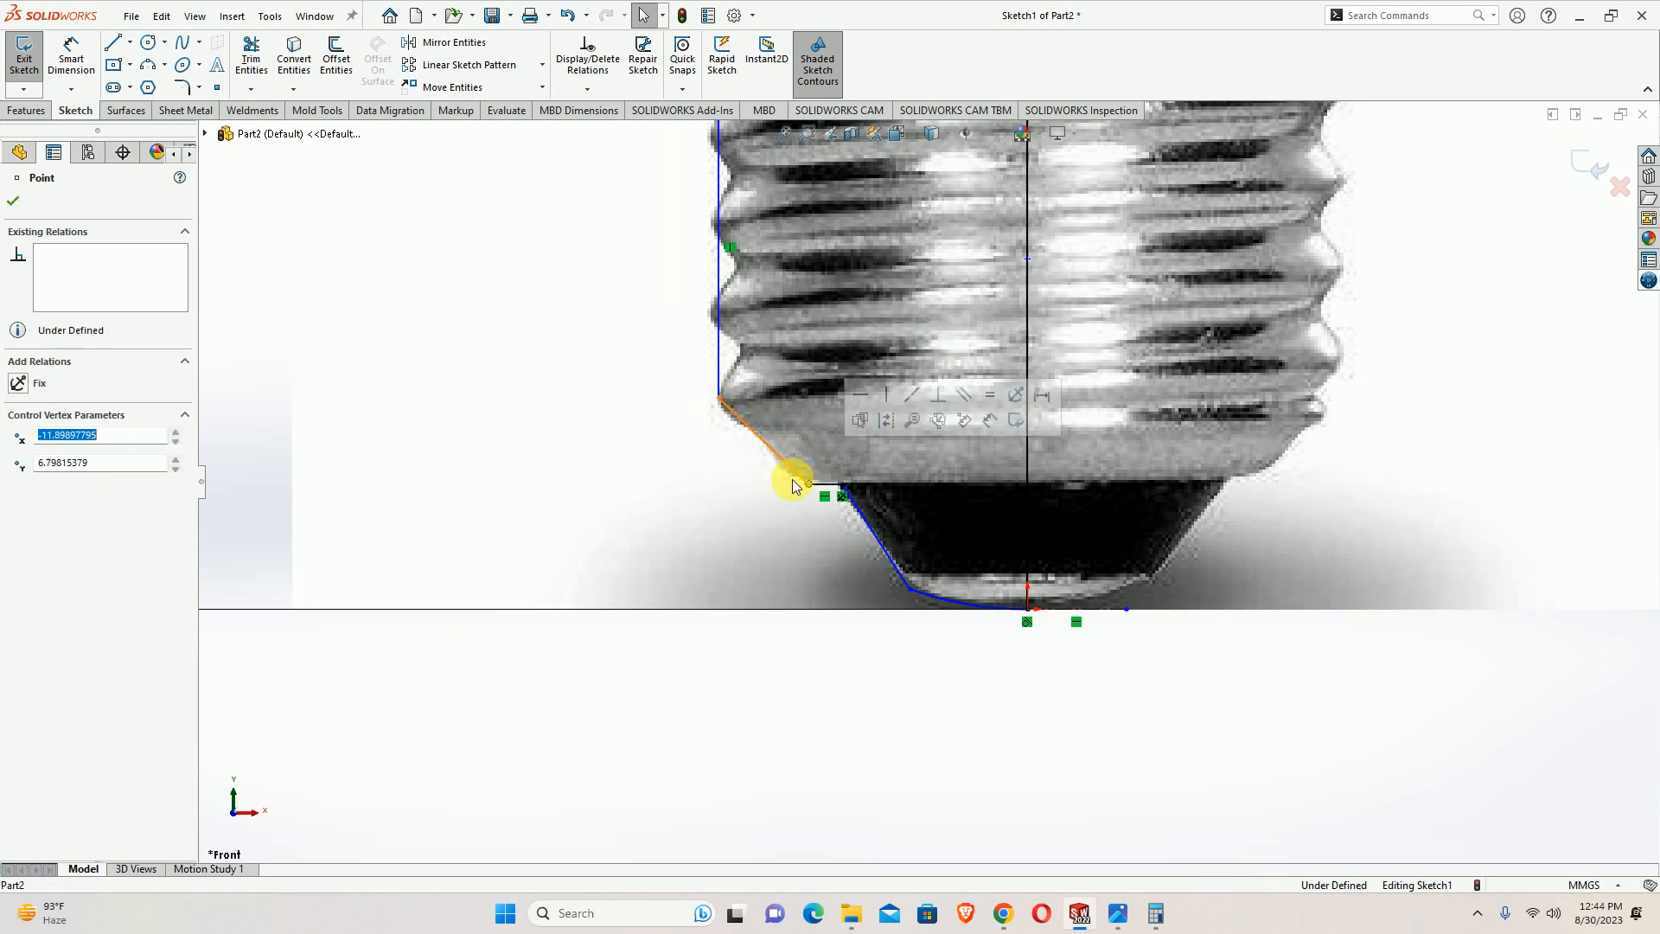
Move the corner points of the neck and the housing's lower slope onto the bulb outline in the picture
{"action": "scroll", "coordinate": [772, 481], "scroll_direction": "up", "scroll_amount": 3}
{"action": "scroll", "coordinate": [830, 303], "scroll_direction": "down", "scroll_amount": 6}
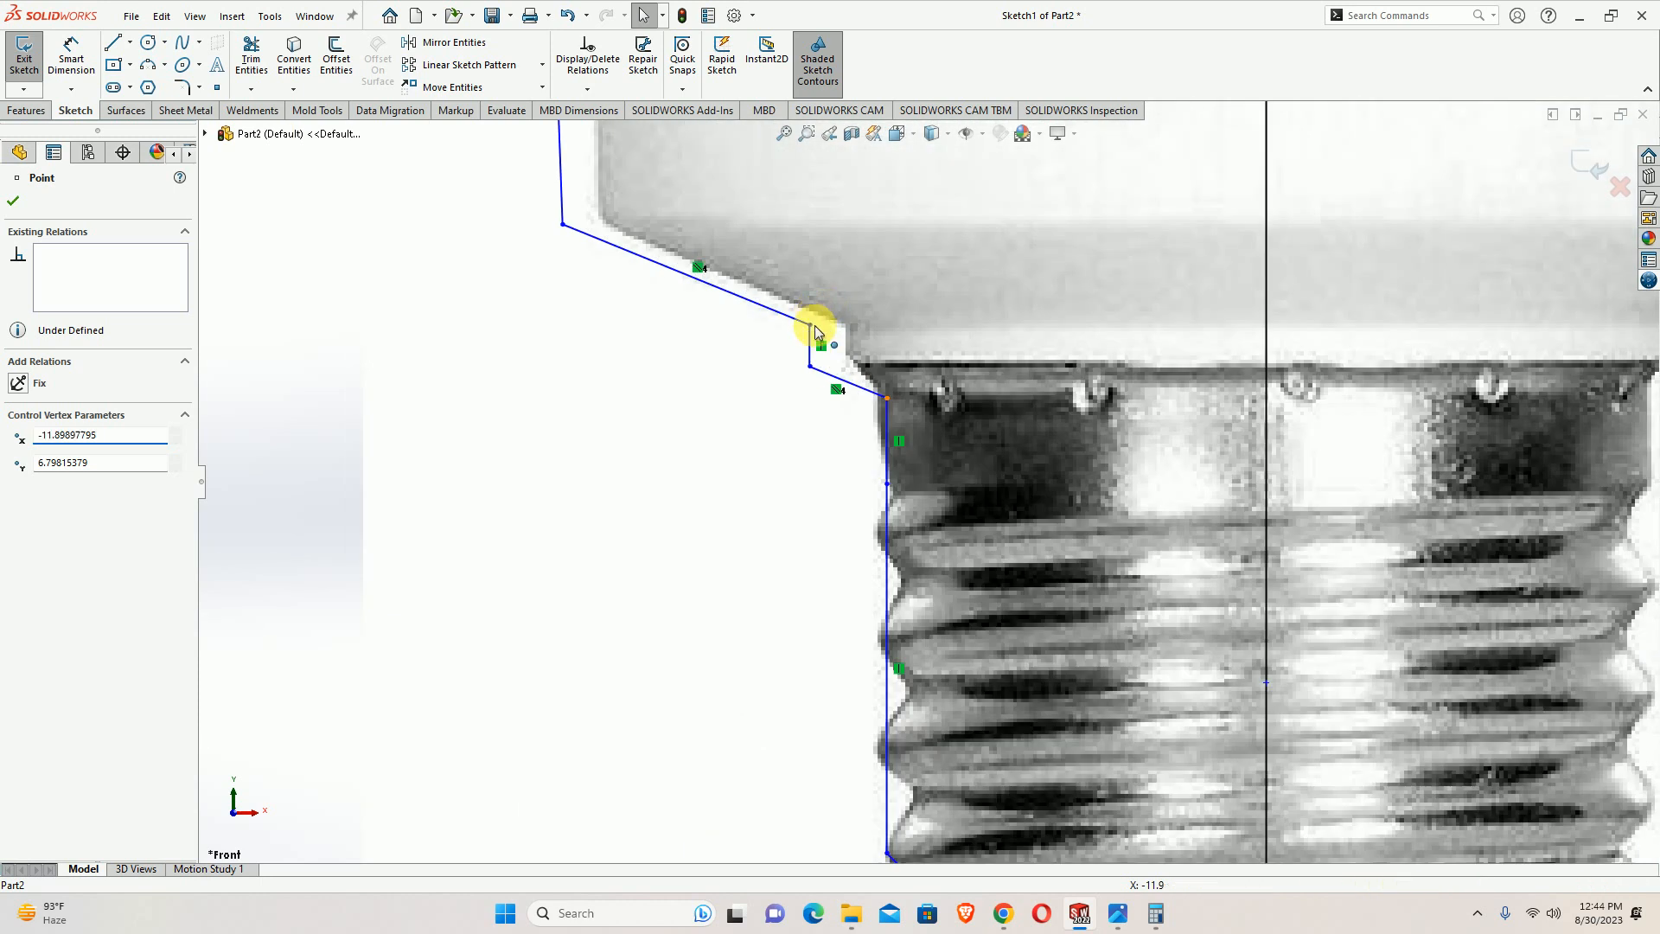
{"action": "left_click_drag", "start_coordinate": [826, 333], "coordinate": [849, 326]}
{"action": "left_click_drag", "start_coordinate": [882, 405], "coordinate": [871, 378]}
{"action": "scroll", "coordinate": [865, 376], "scroll_direction": "up", "scroll_amount": 5}
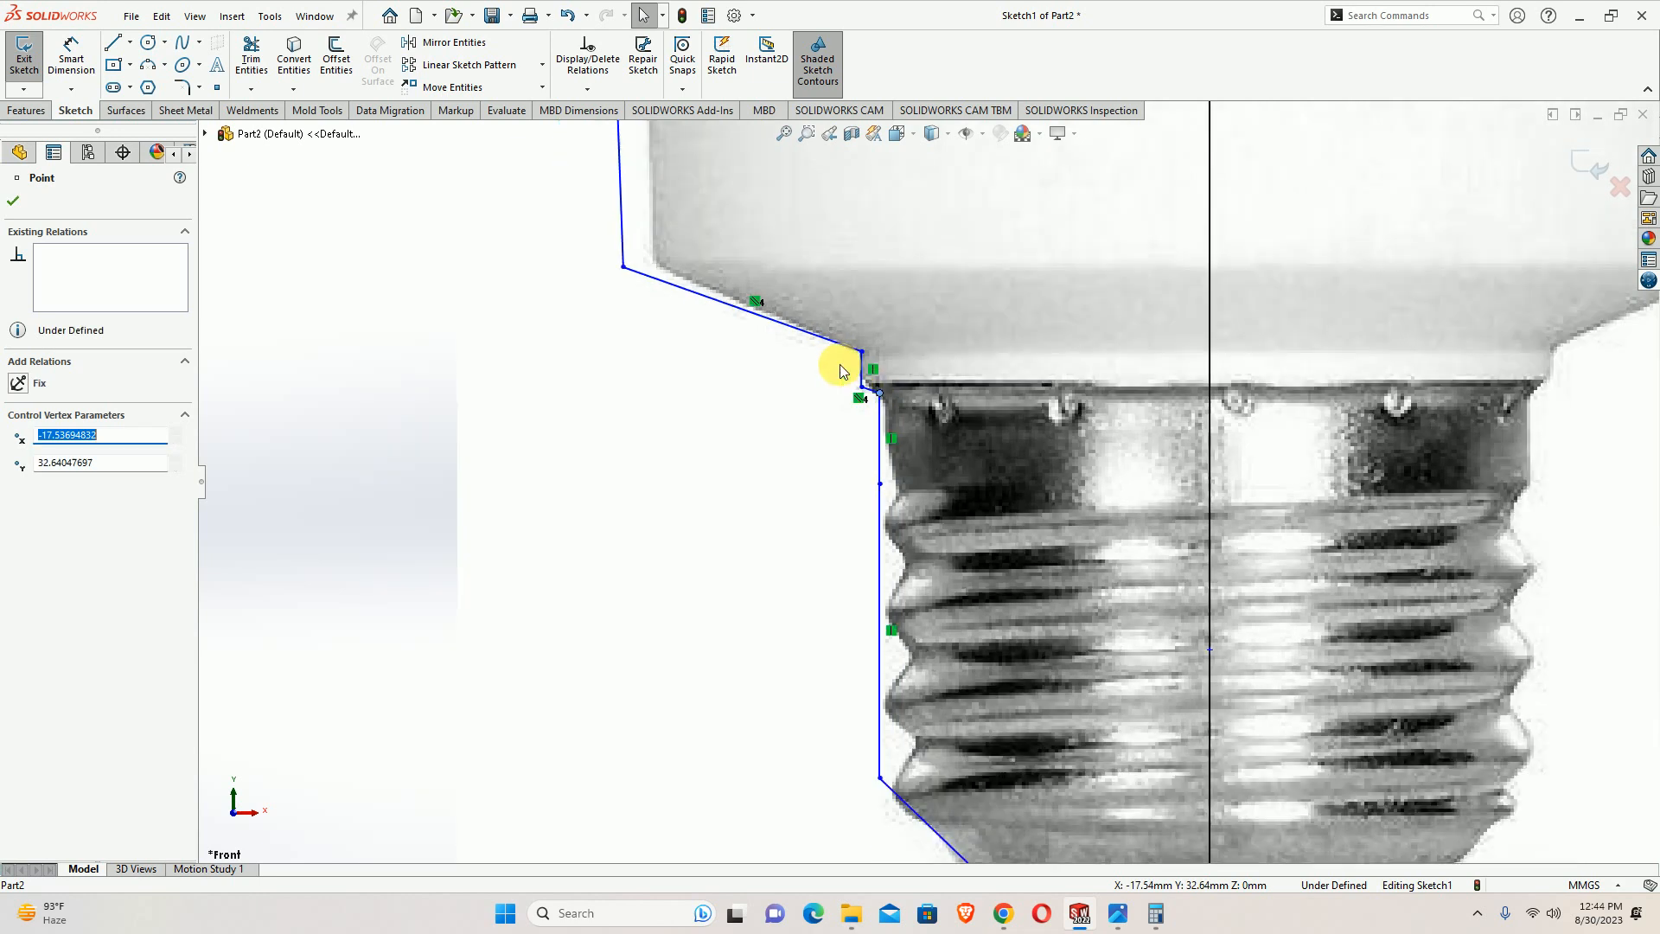
{"action": "mouse_move", "coordinate": [717, 332]}
{"action": "left_mouse_down"}
{"action": "mouse_move", "coordinate": [704, 327]}
{"action": "mouse_move", "coordinate": [741, 333]}
{"action": "left_mouse_up"}
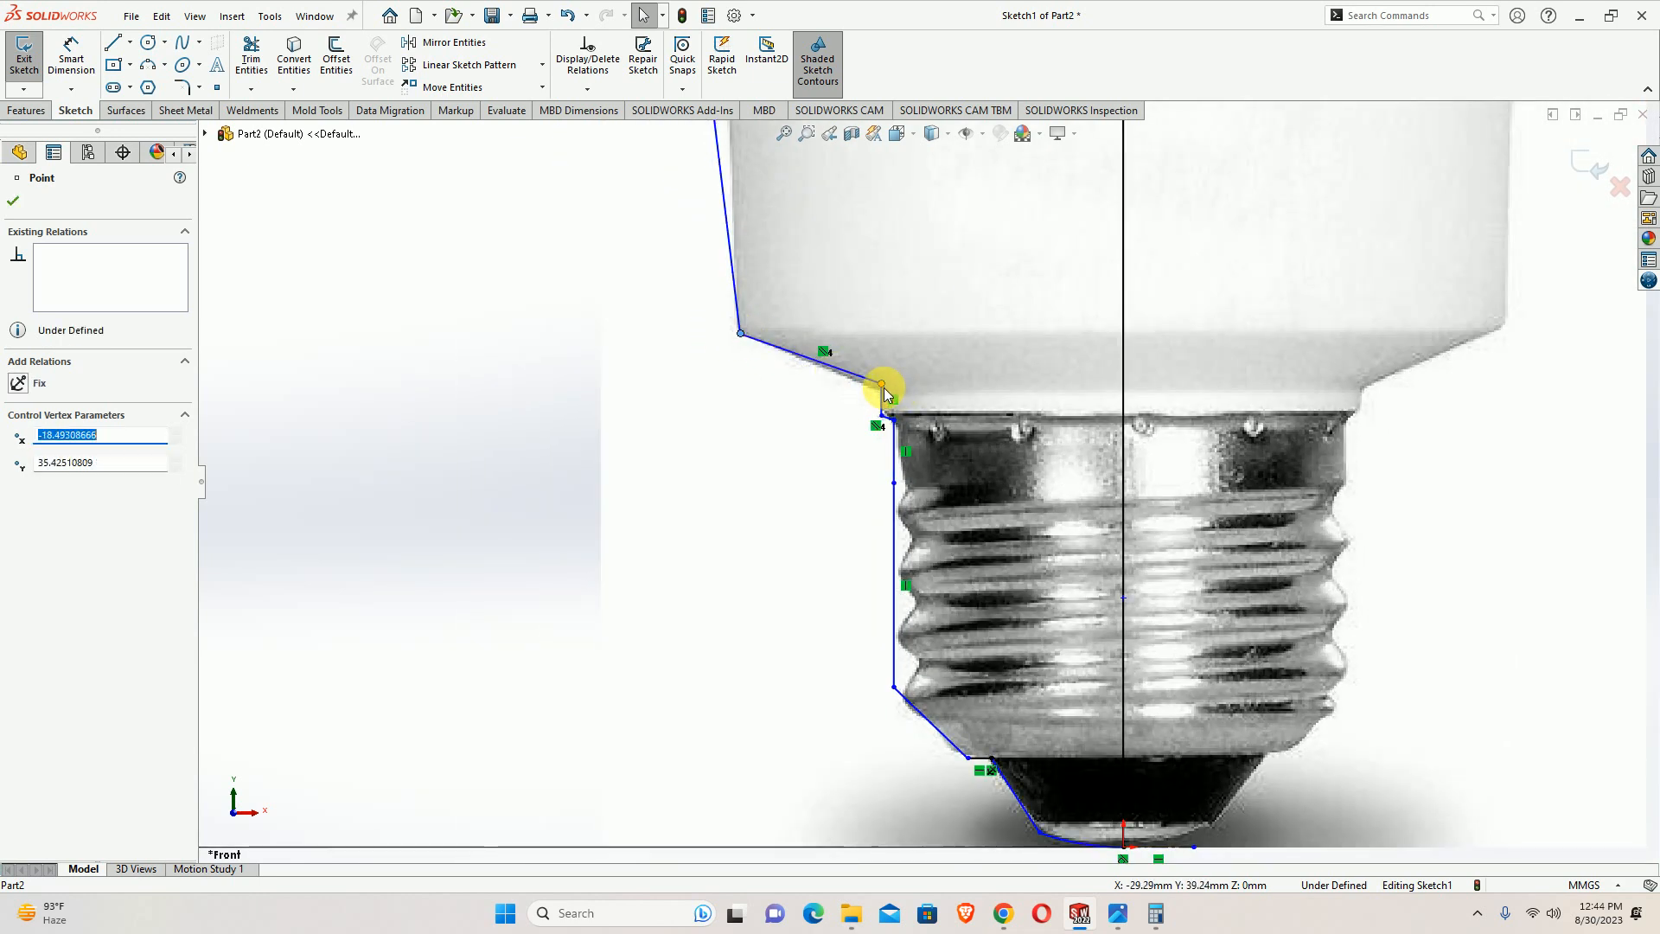
{"action": "mouse_move", "coordinate": [883, 387]}
{"action": "left_mouse_down"}
{"action": "mouse_move", "coordinate": [883, 409]}
{"action": "mouse_move", "coordinate": [942, 422]}
{"action": "mouse_move", "coordinate": [859, 437]}
{"action": "mouse_move", "coordinate": [910, 452]}
{"action": "left_mouse_up"}
{"action": "scroll", "coordinate": [900, 381], "scroll_direction": "up", "scroll_amount": 4}
{"action": "scroll", "coordinate": [865, 385], "scroll_direction": "down", "scroll_amount": 6}
{"action": "scroll", "coordinate": [856, 420], "scroll_direction": "down", "scroll_amount": 3}
{"action": "scroll", "coordinate": [910, 454], "scroll_direction": "up", "scroll_amount": 5}
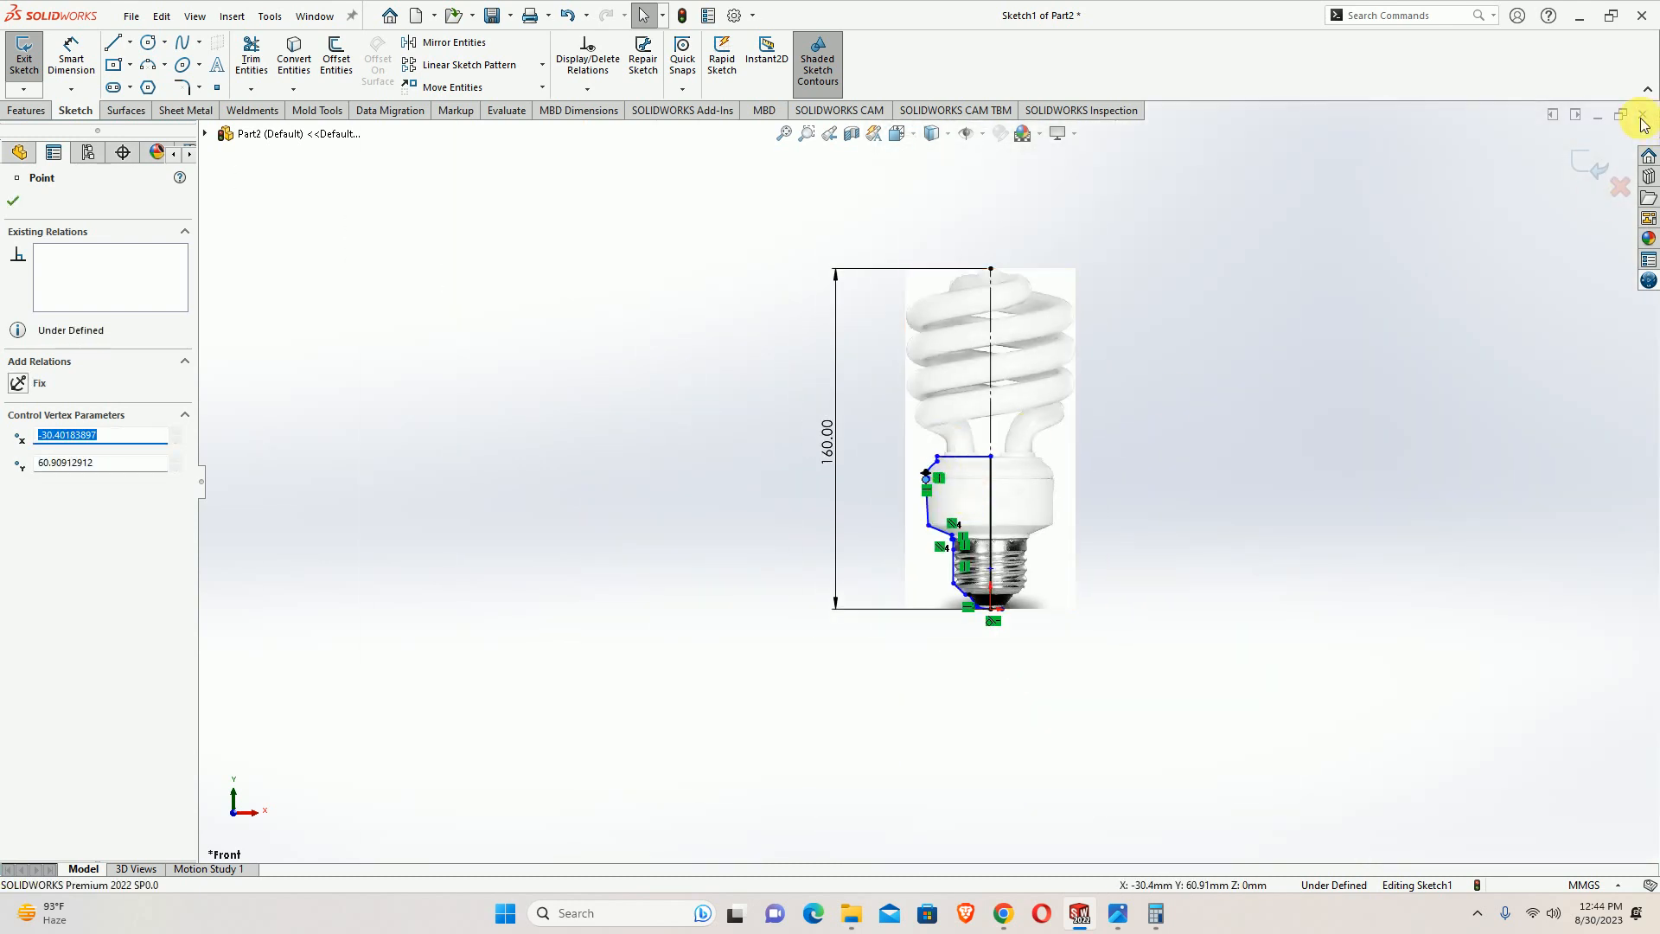
Close the profile sketch and revolve it 360° about its vertical centre line into a solid base
{"action": "left_click", "coordinate": [1588, 164]}
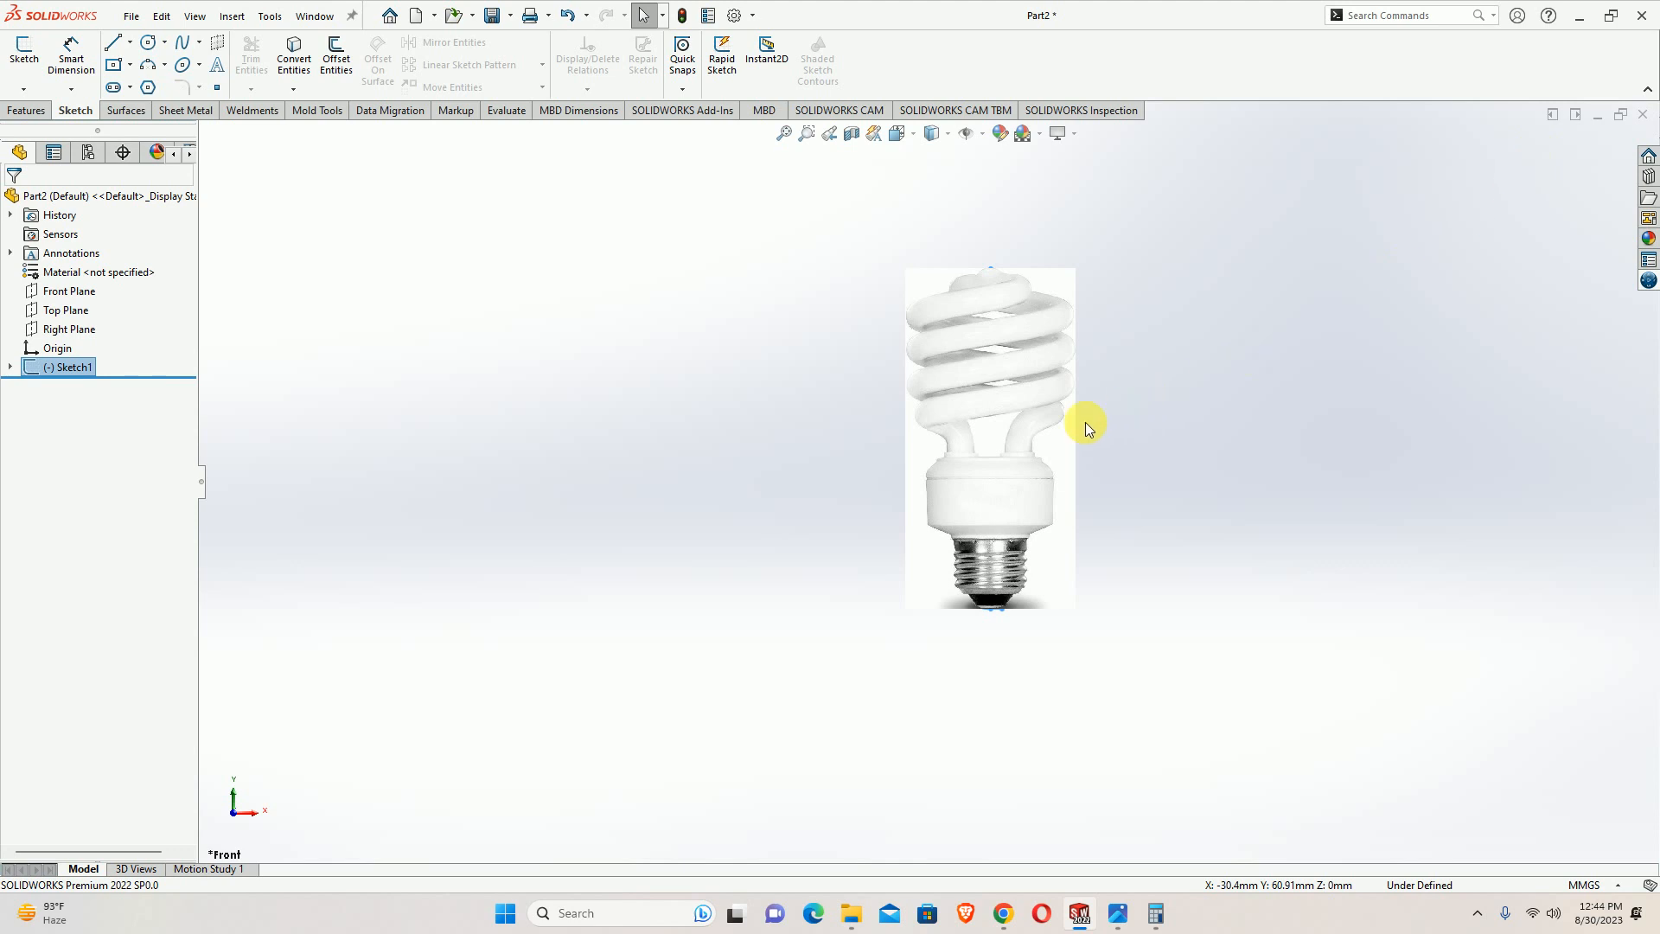
{"action": "left_click", "coordinate": [26, 110]}
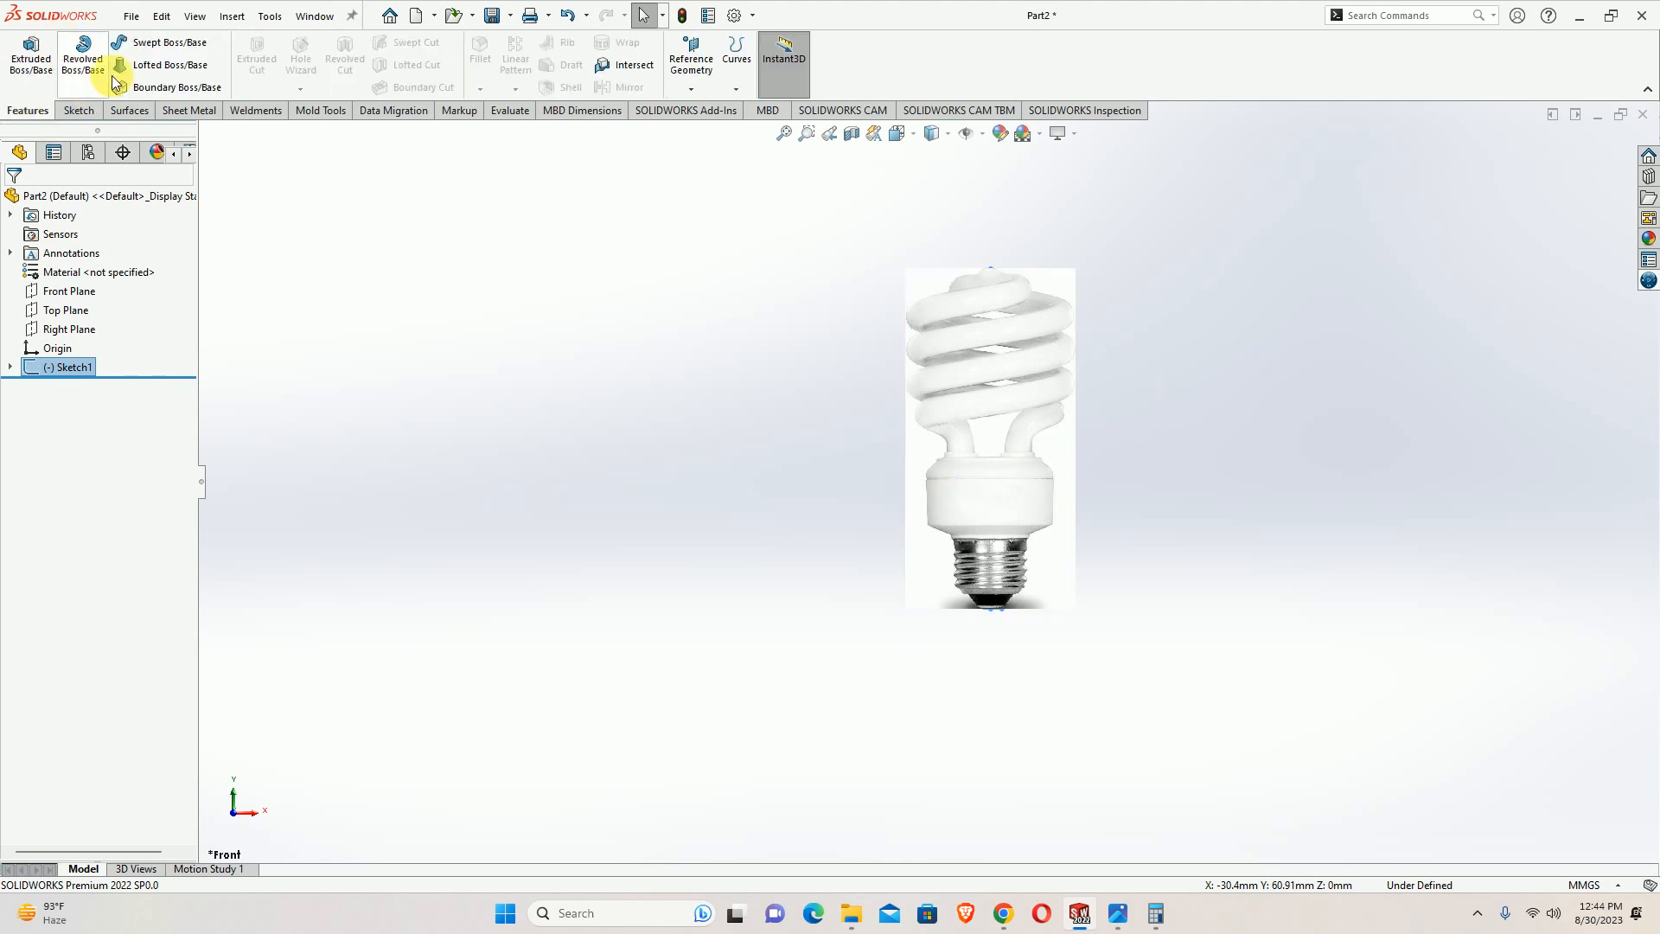
{"action": "left_click", "coordinate": [84, 59]}
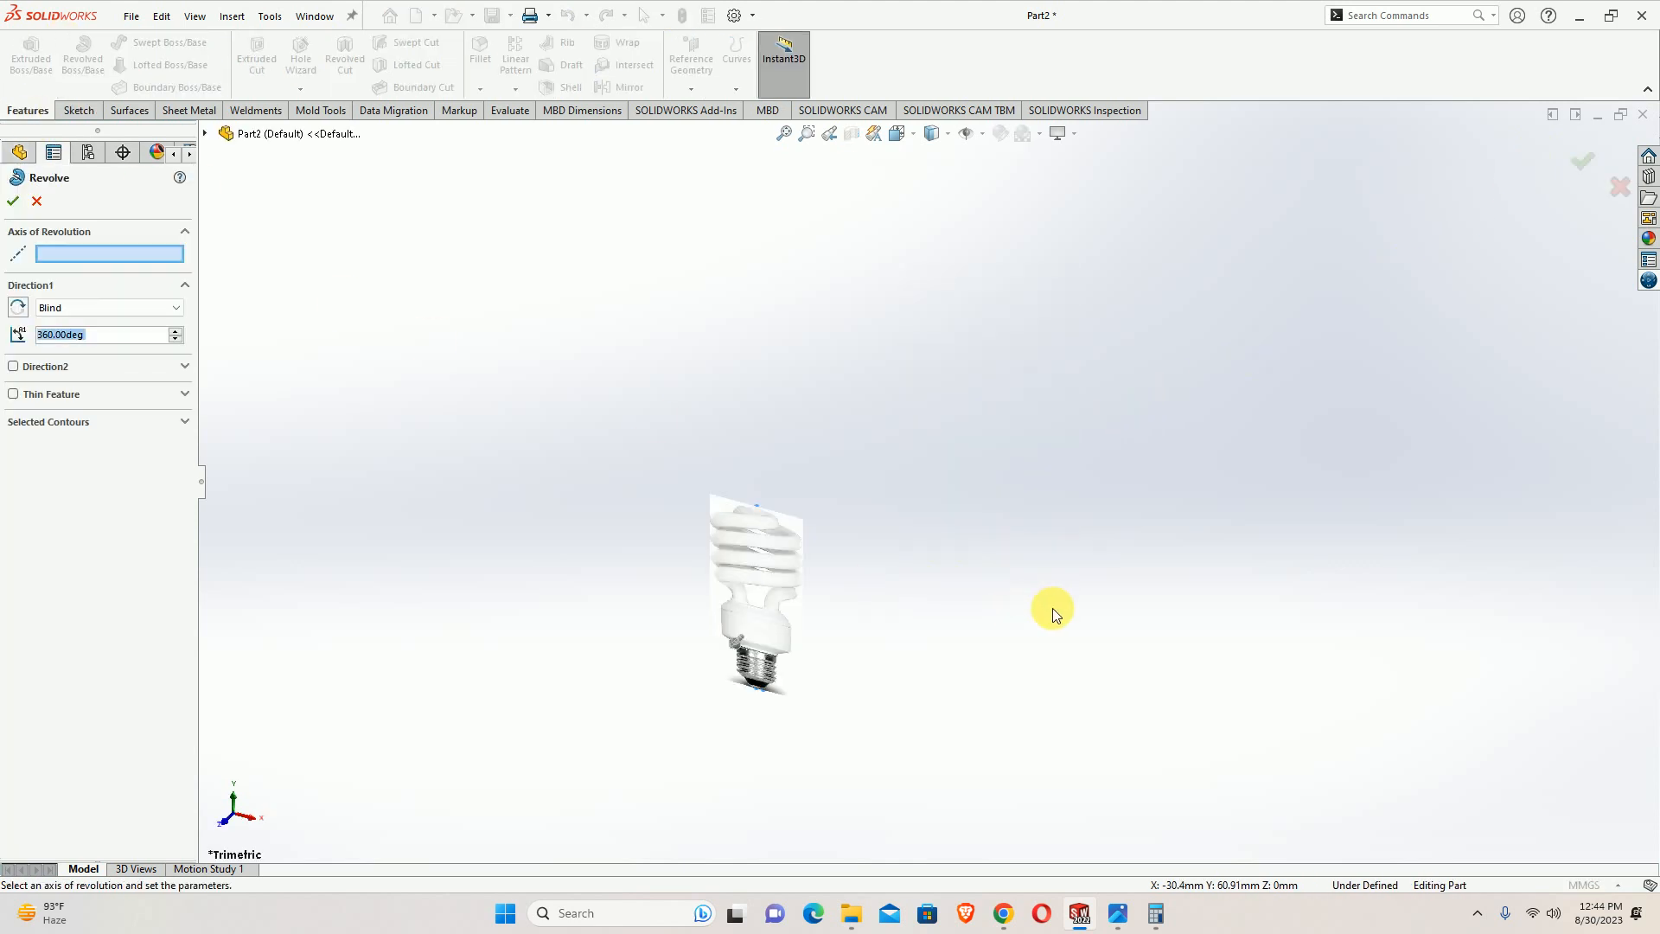
{"action": "left_click", "coordinate": [757, 665]}
{"action": "scroll", "coordinate": [757, 664], "scroll_direction": "down", "scroll_amount": 5}
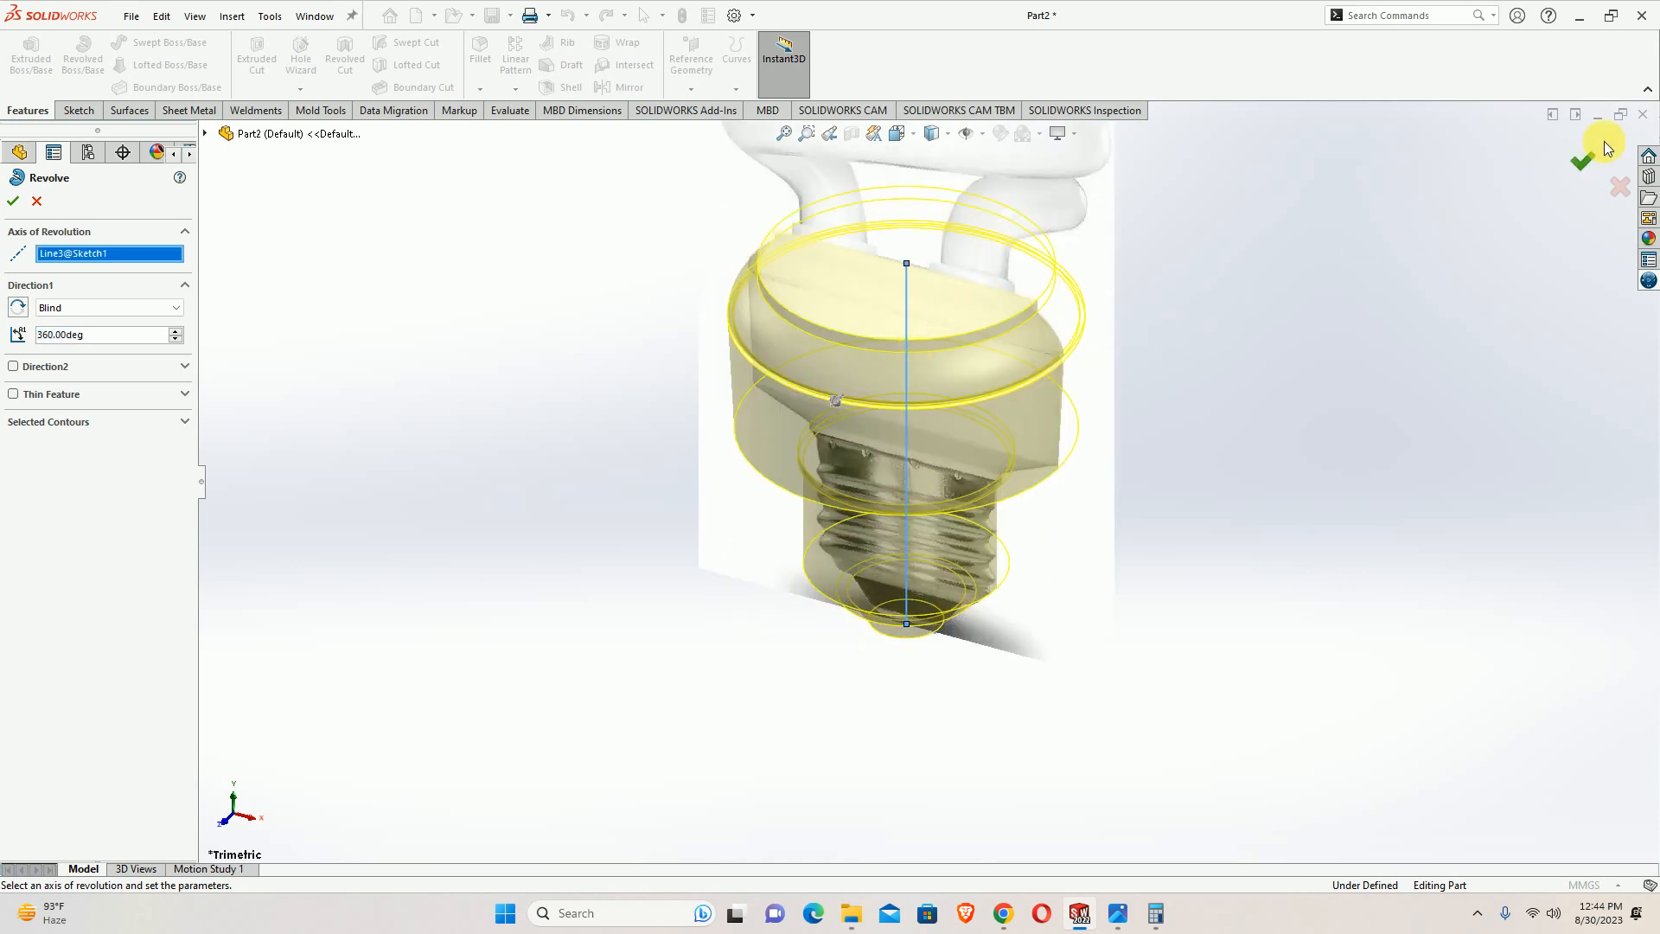
{"action": "left_click", "coordinate": [1581, 164]}
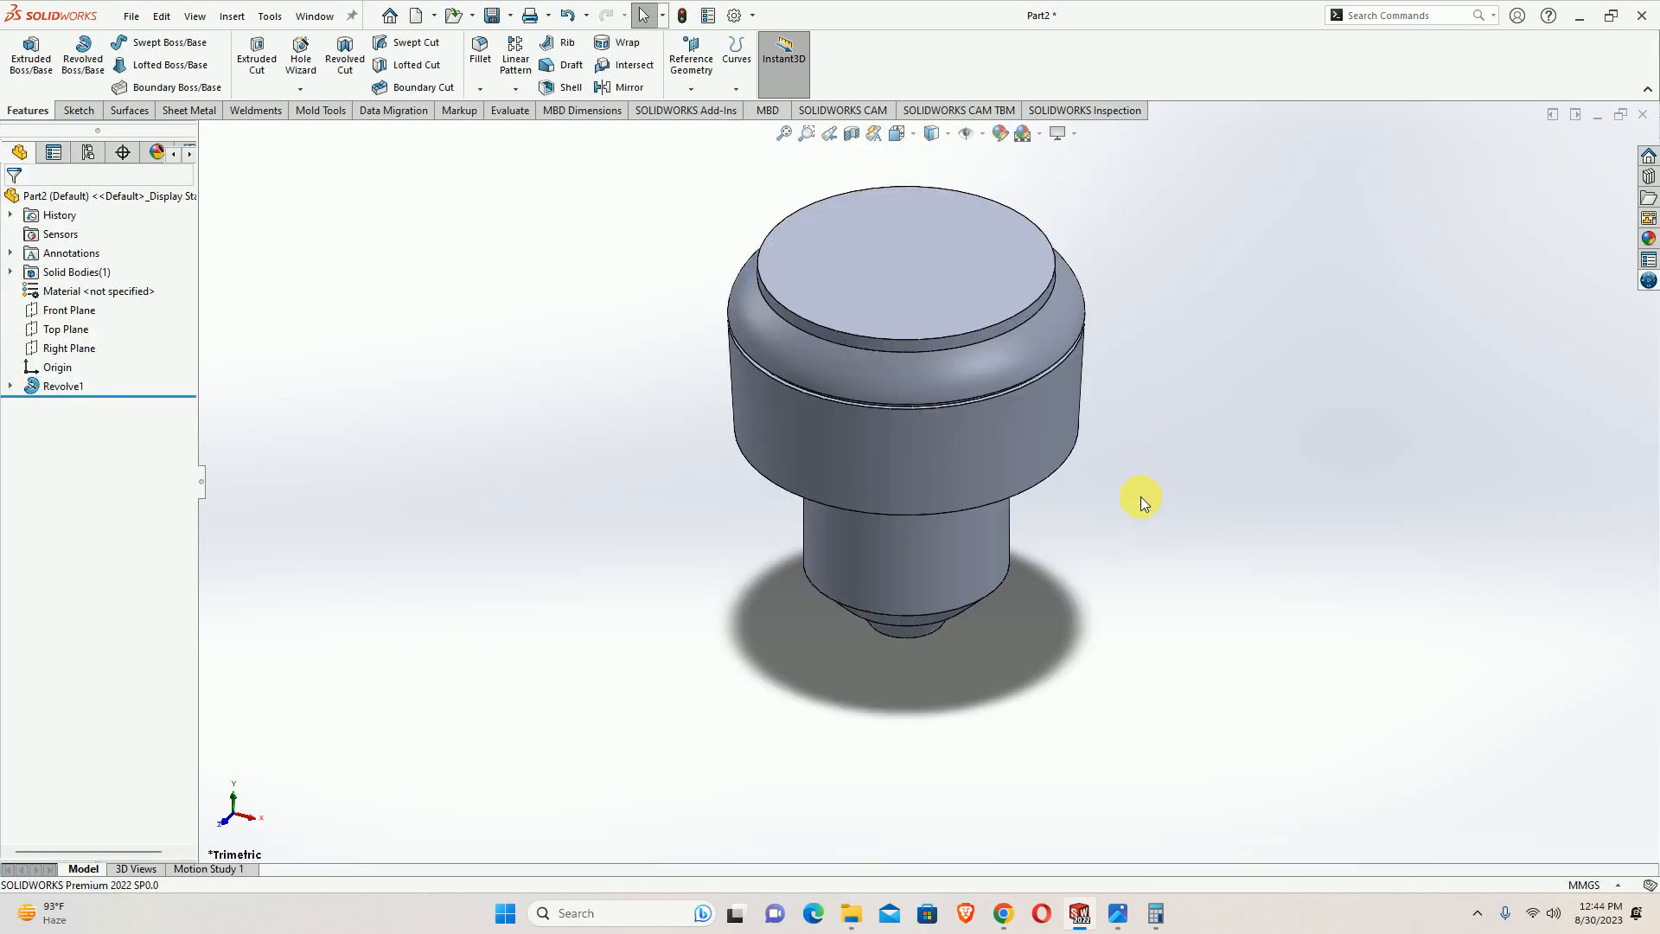
Start a sketch on the base's flat top face and draw a circle about 41 mm in diameter centred on the origin
{"action": "scroll", "coordinate": [892, 408], "scroll_direction": "up", "scroll_amount": 5}
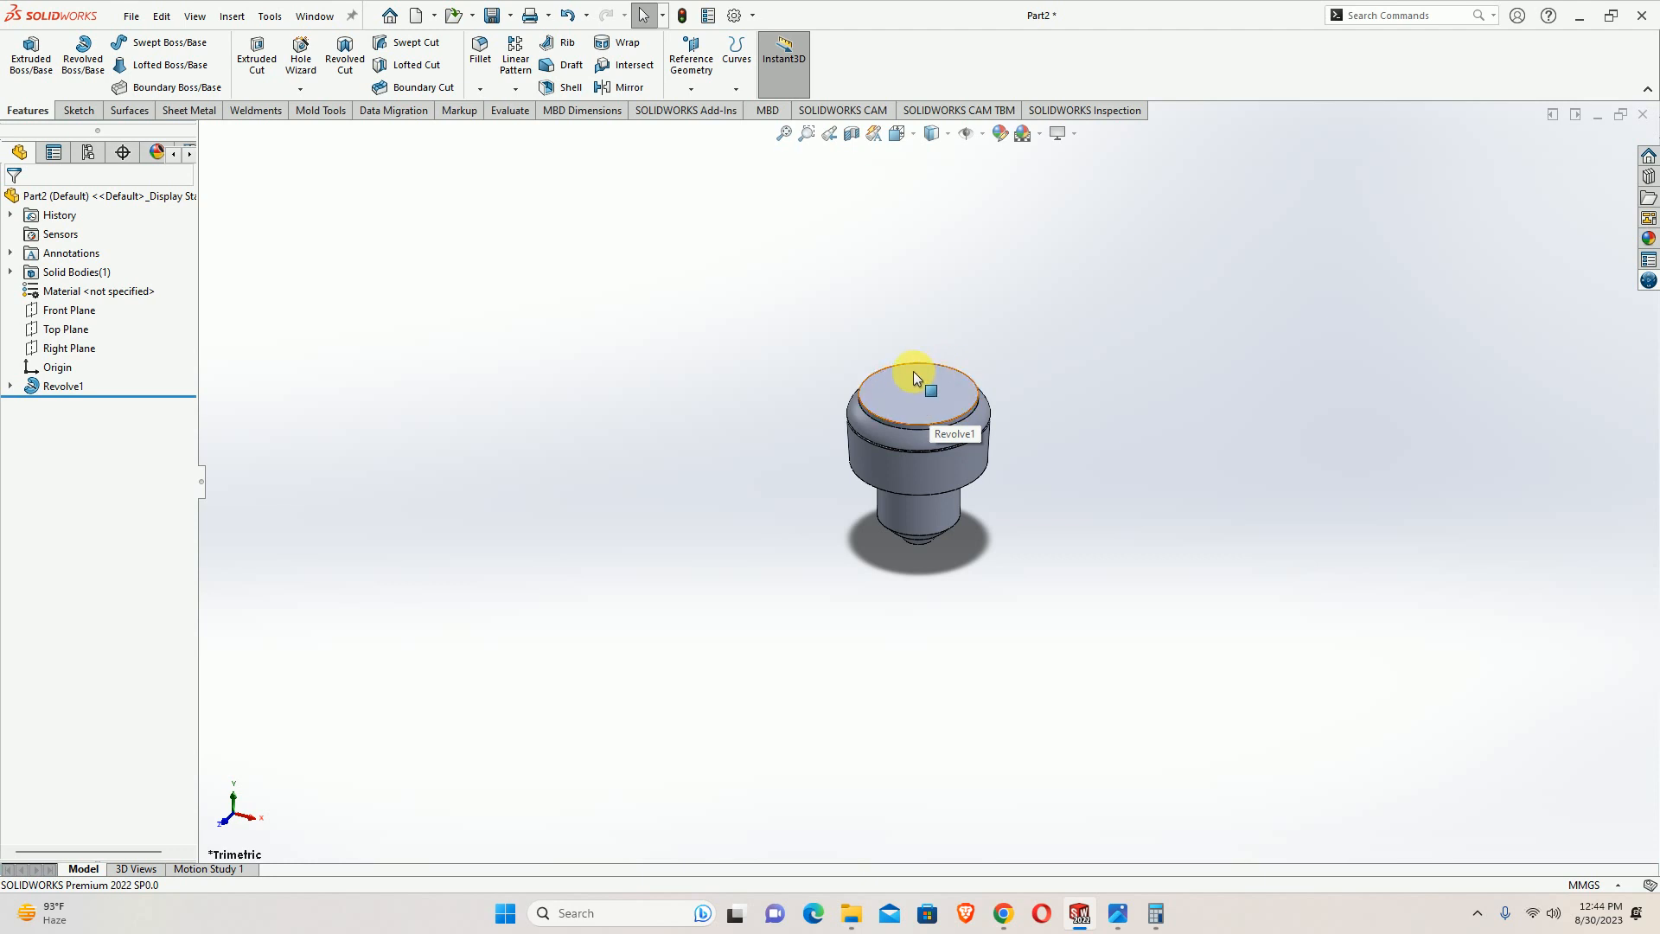
{"action": "scroll", "coordinate": [922, 395], "scroll_direction": "down", "scroll_amount": 3}
{"action": "left_click", "coordinate": [913, 438]}
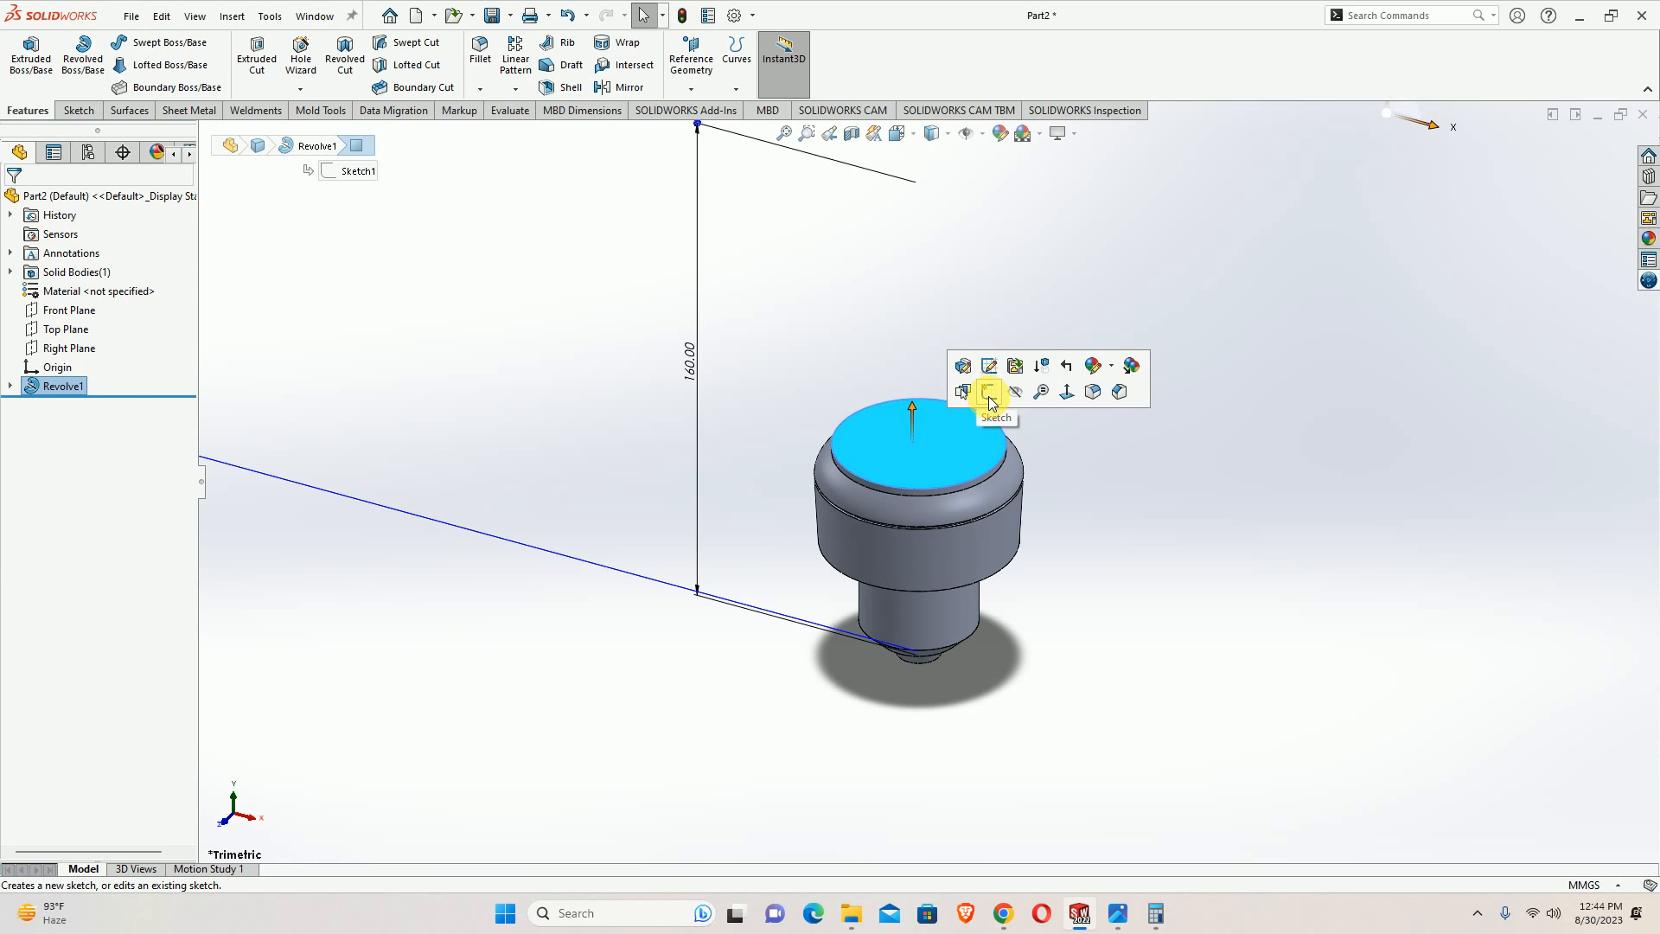
{"action": "left_click", "coordinate": [989, 396]}
{"action": "right_click_drag", "start_coordinate": [956, 424], "coordinate": [808, 498]}
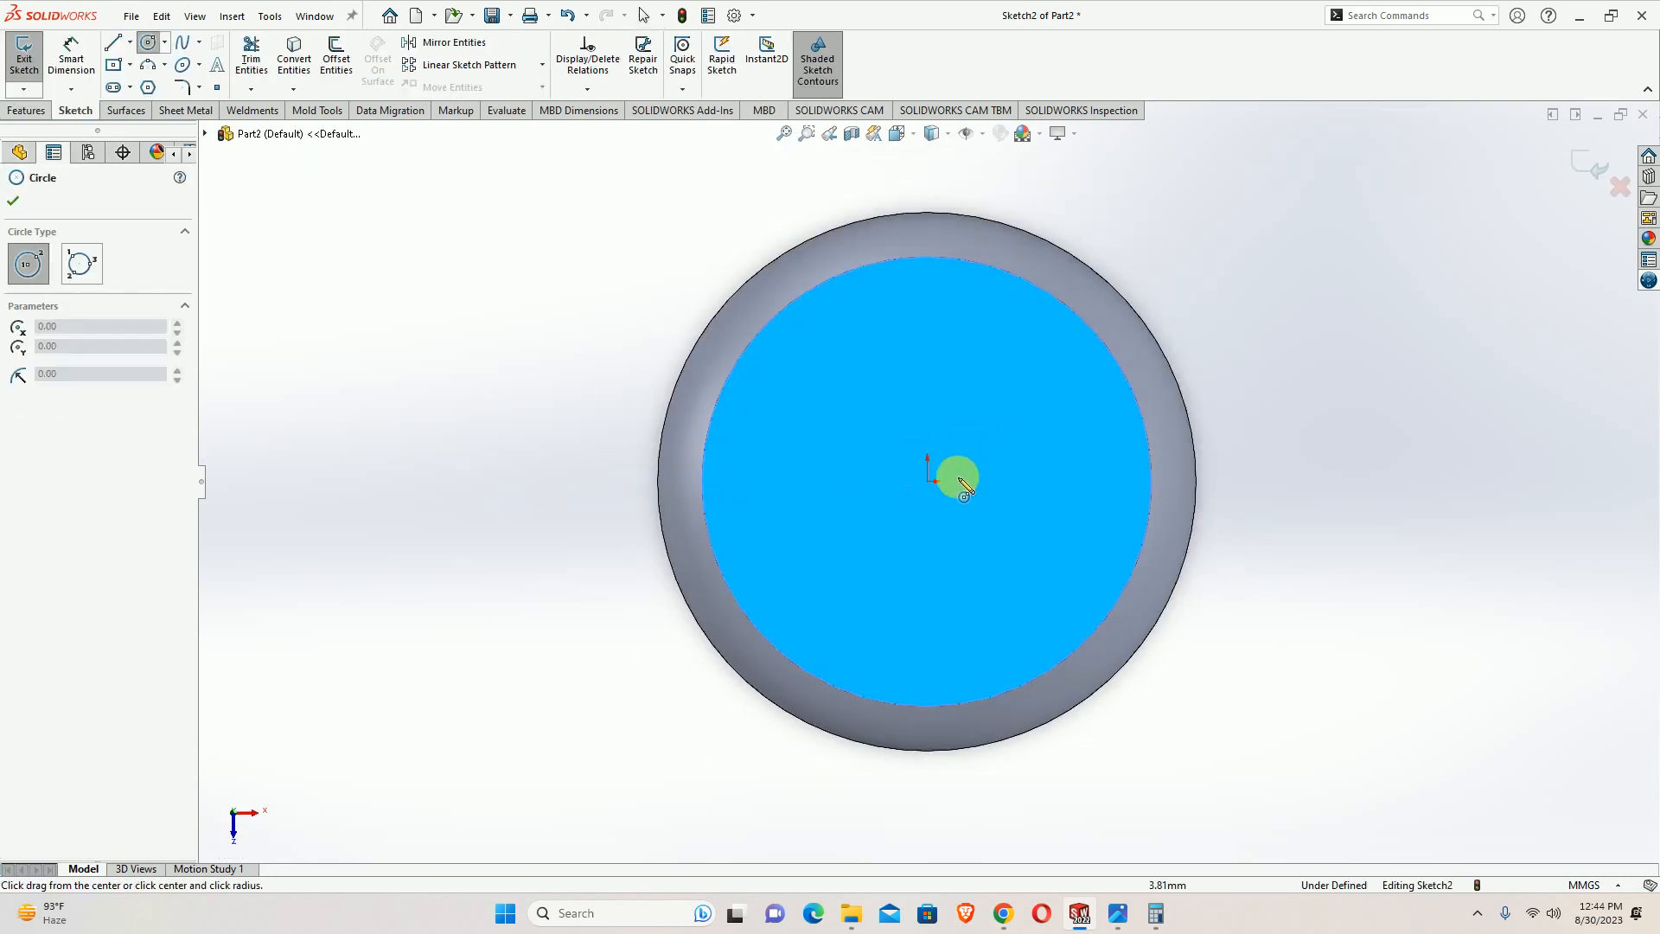
{"action": "left_click", "coordinate": [927, 481]}
{"action": "left_click", "coordinate": [1021, 327]}
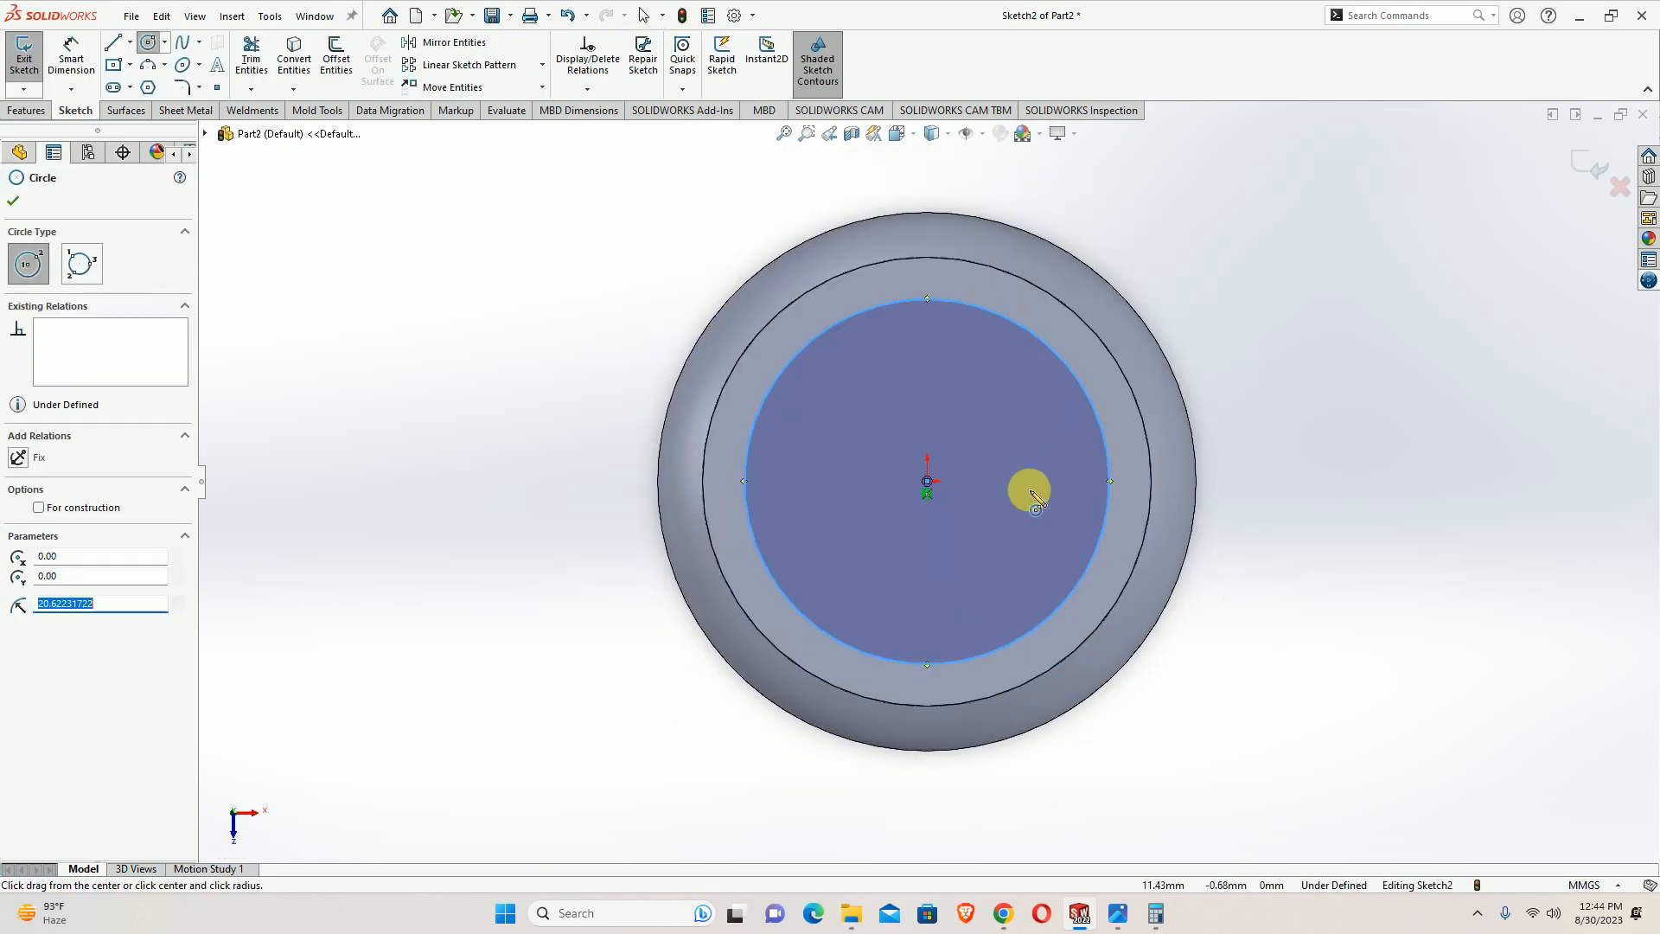
Dimension the circle's diameter to 40 mm and close the sketch
{"action": "right_click_drag", "start_coordinate": [1035, 499], "coordinate": [1063, 346]}
{"action": "left_click", "coordinate": [1065, 345]}
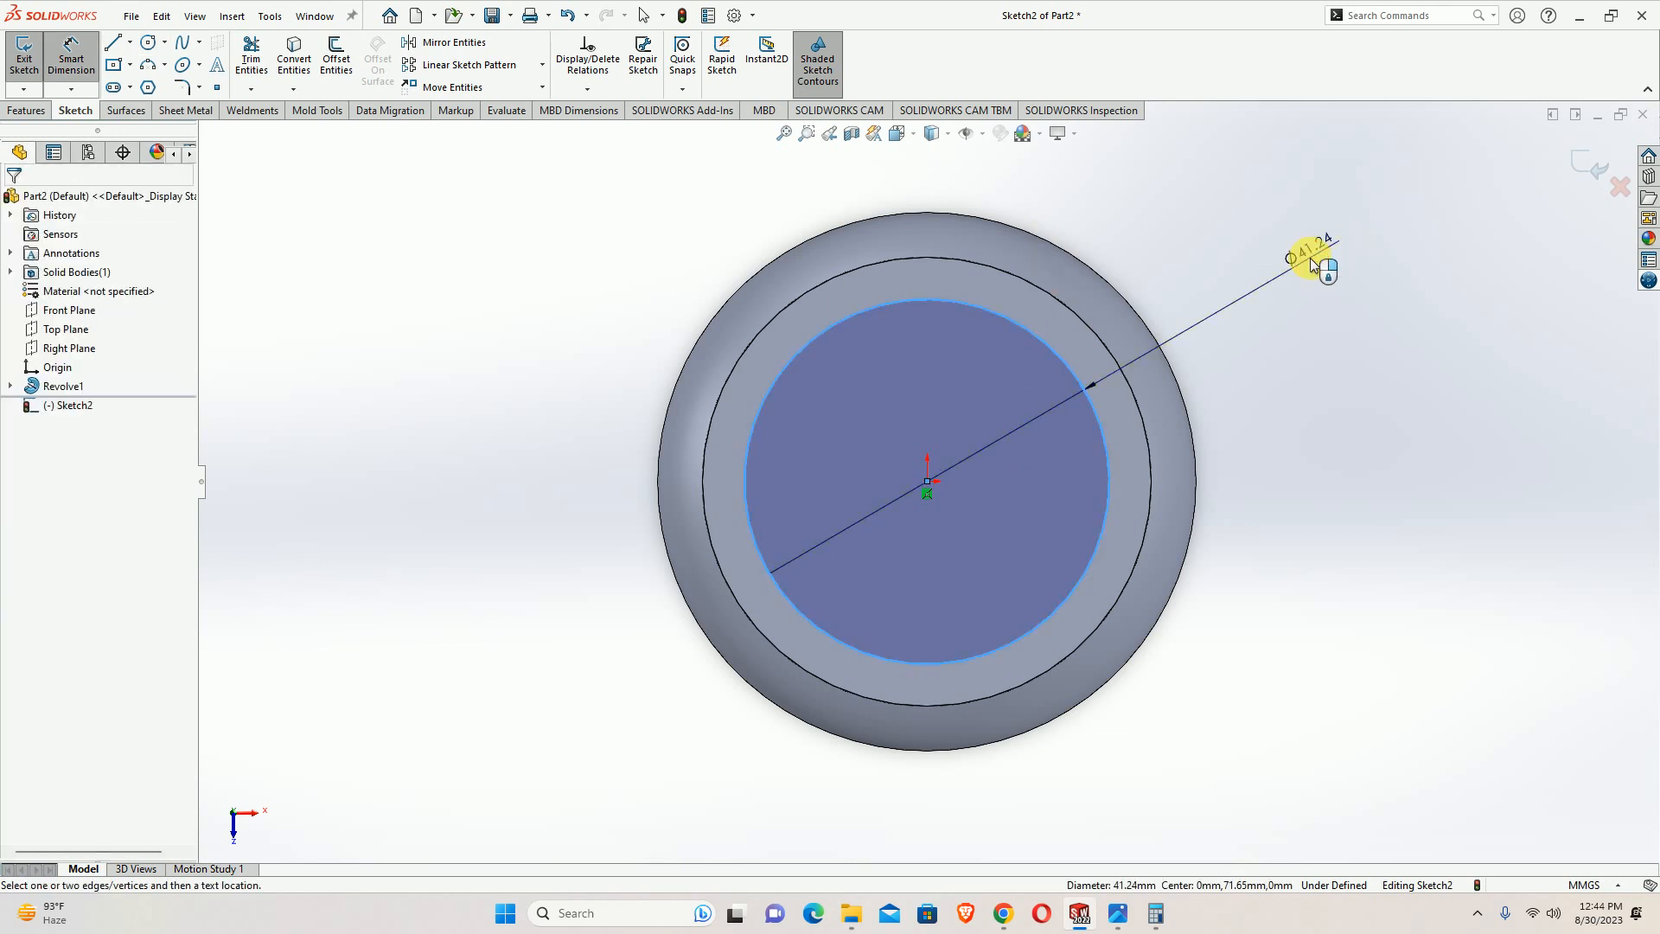
{"action": "left_click", "coordinate": [1310, 258]}
{"action": "type", "text": "40"}
{"action": "key", "text": "Return"}
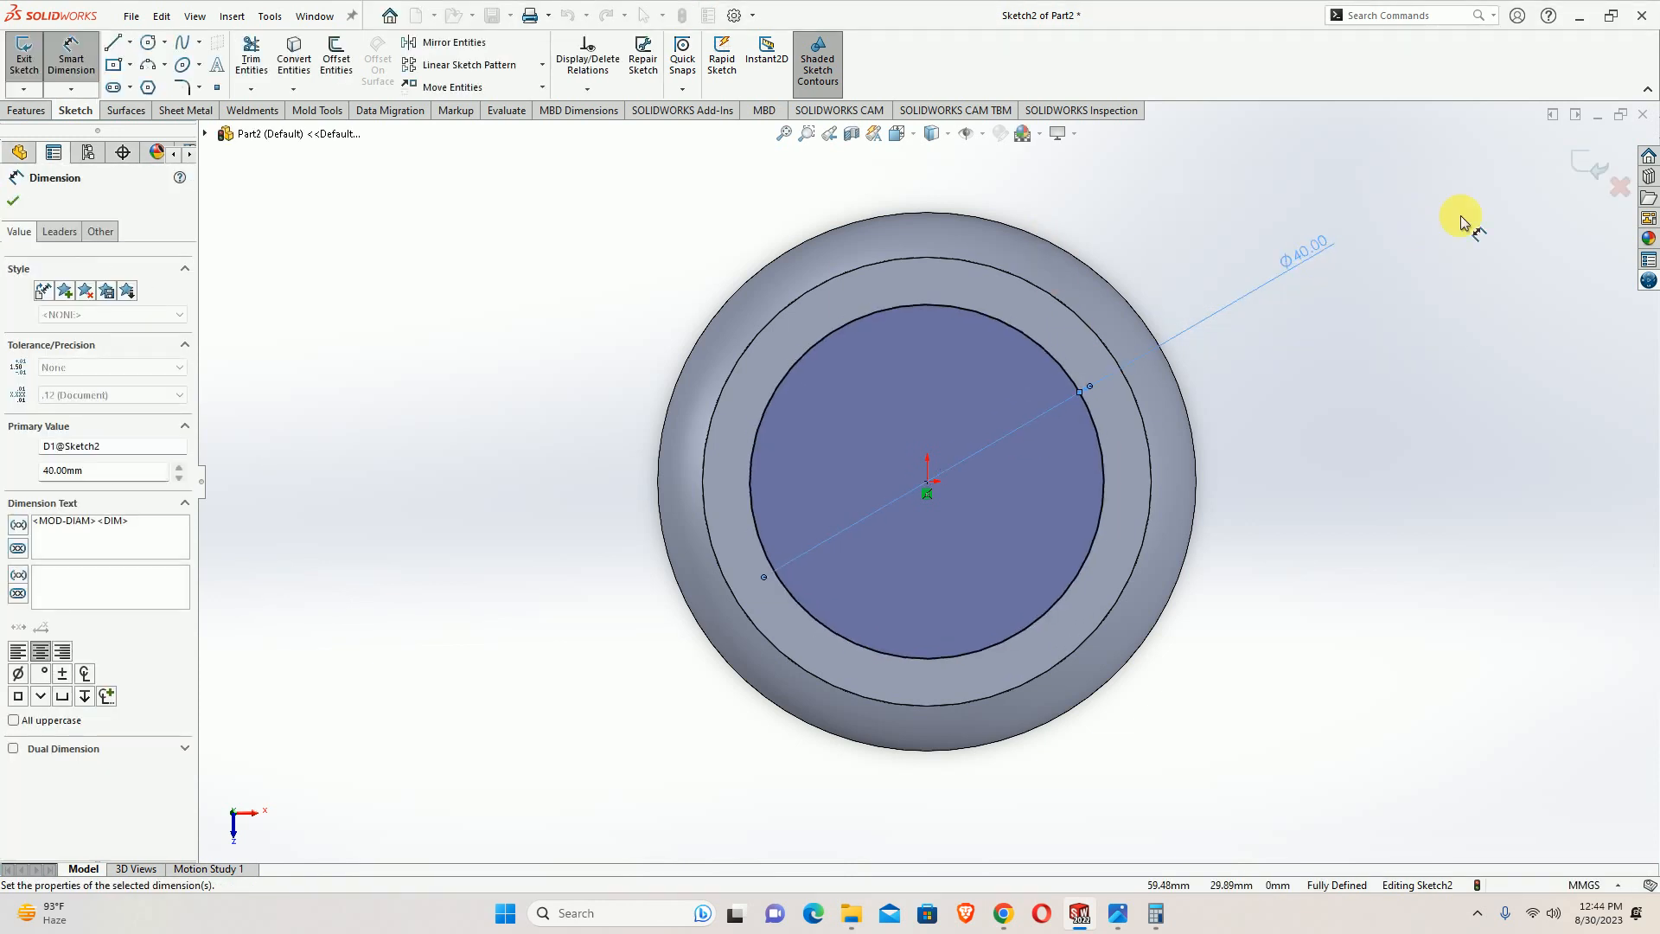
{"action": "left_click", "coordinate": [1591, 163]}
Start a Helix/Spiral curve from the circle on the top face and move both value callouts clear of the preview
{"action": "mouse_move", "coordinate": [1179, 455]}
{"action": "middle_mouse_down"}
{"action": "mouse_move", "coordinate": [1111, 437]}
{"action": "mouse_move", "coordinate": [1026, 352]}
{"action": "middle_mouse_up"}
{"action": "scroll", "coordinate": [1026, 352], "scroll_direction": "up", "scroll_amount": 5}
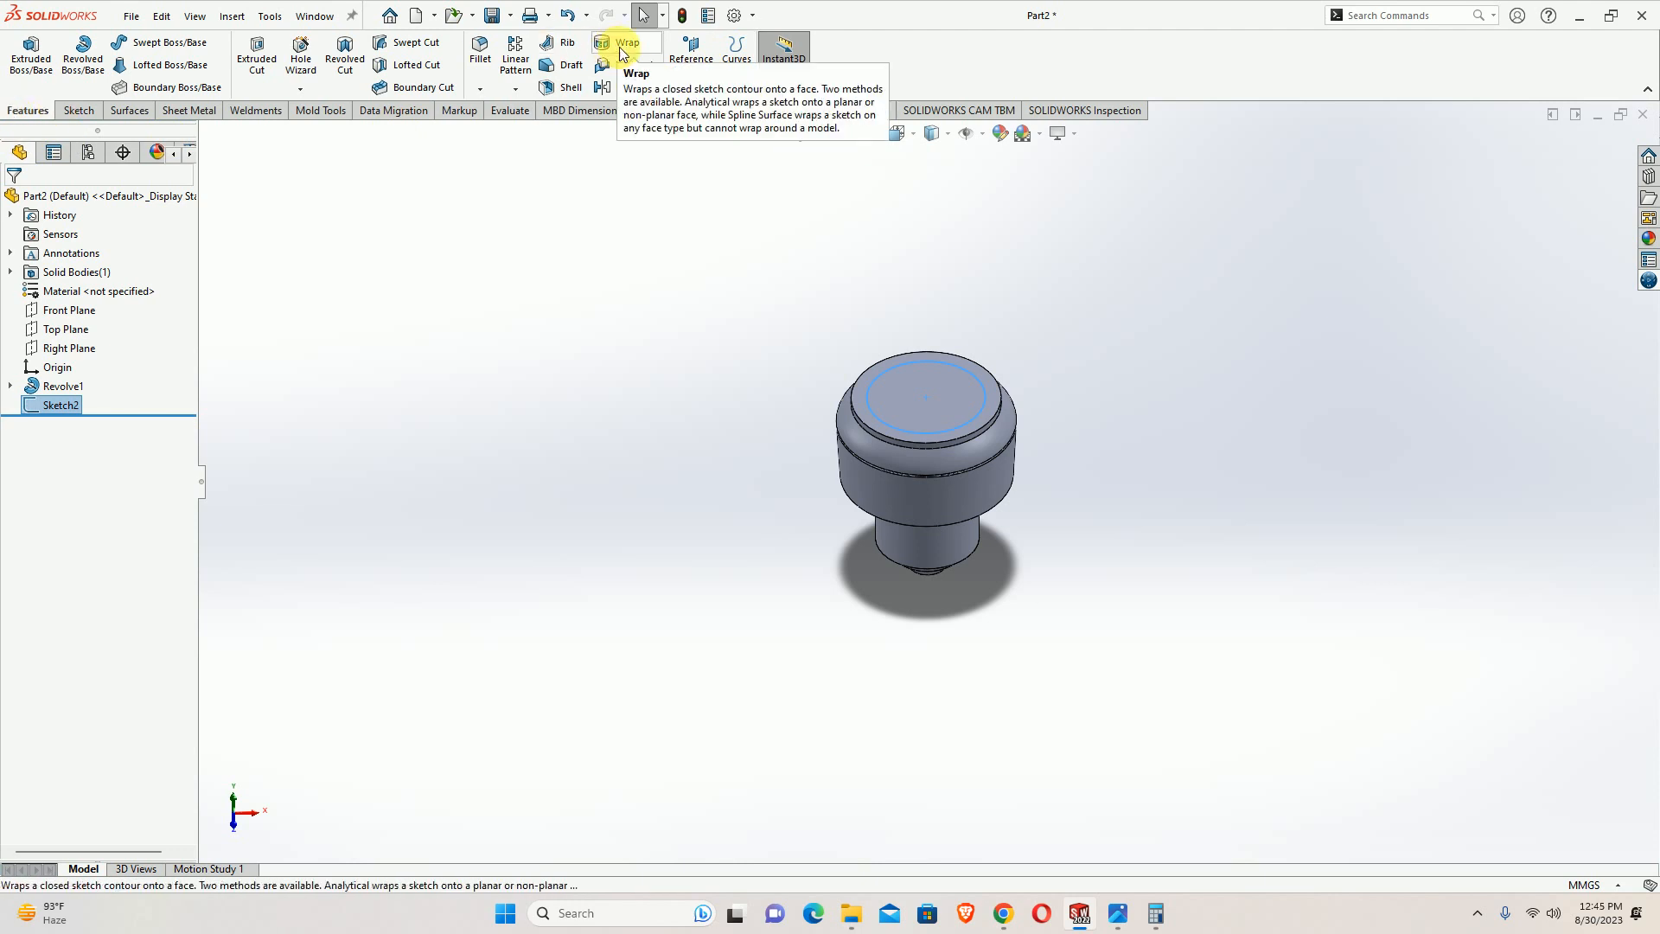
{"action": "left_click", "coordinate": [748, 66]}
{"action": "left_click", "coordinate": [751, 71]}
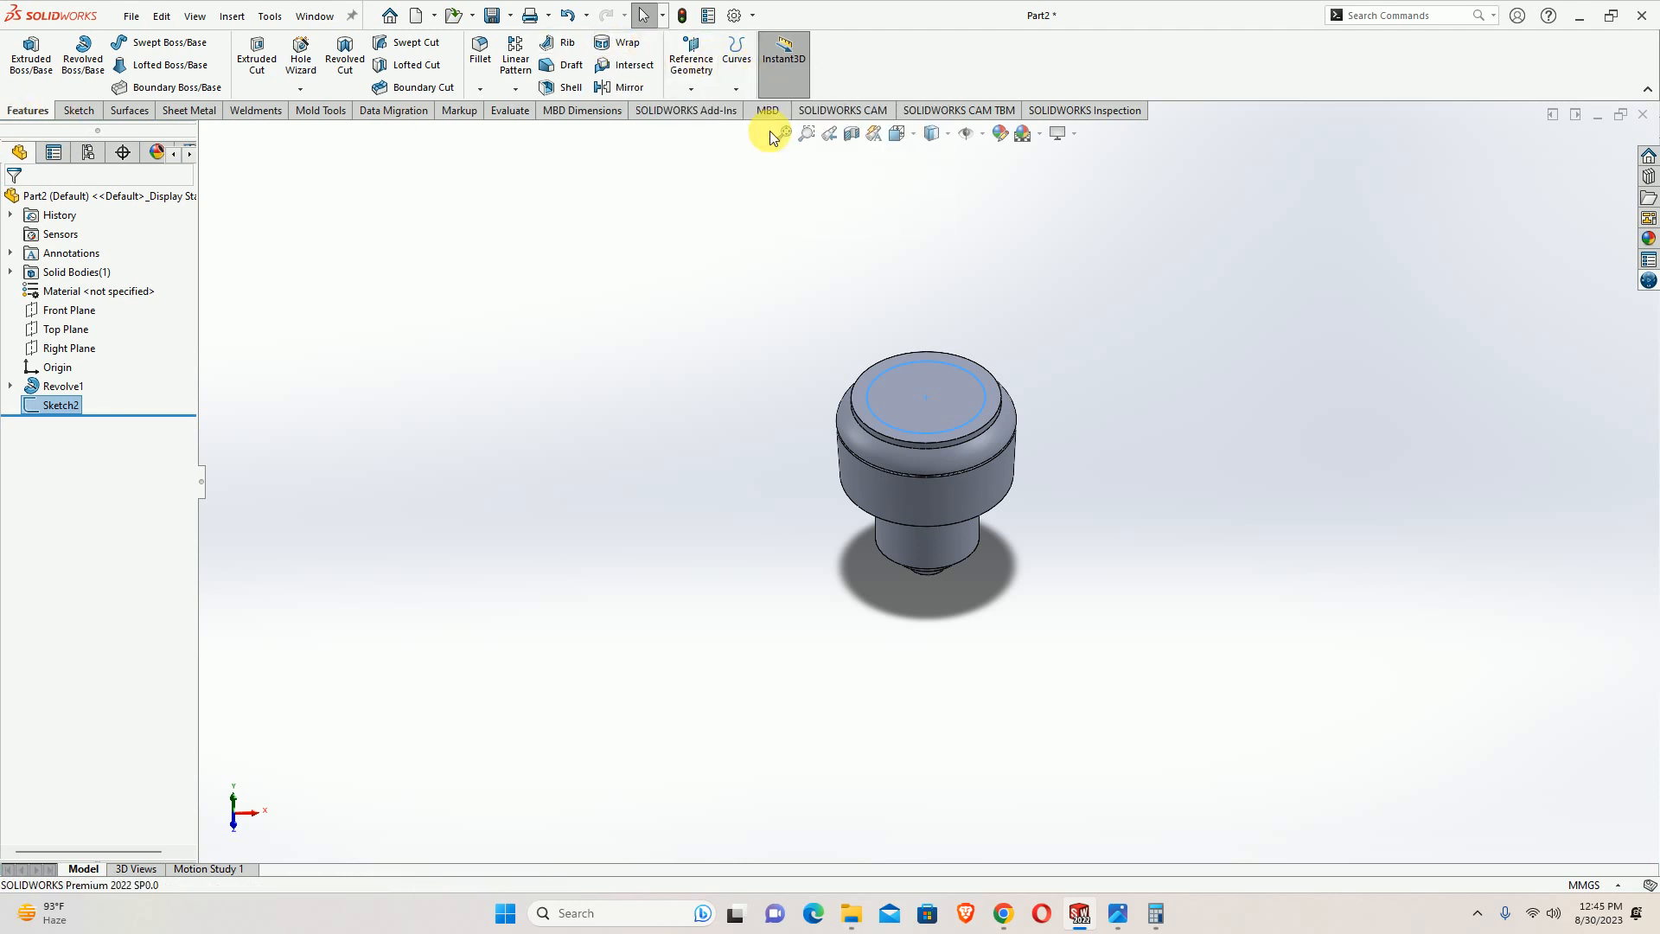
{"action": "left_click", "coordinate": [736, 86]}
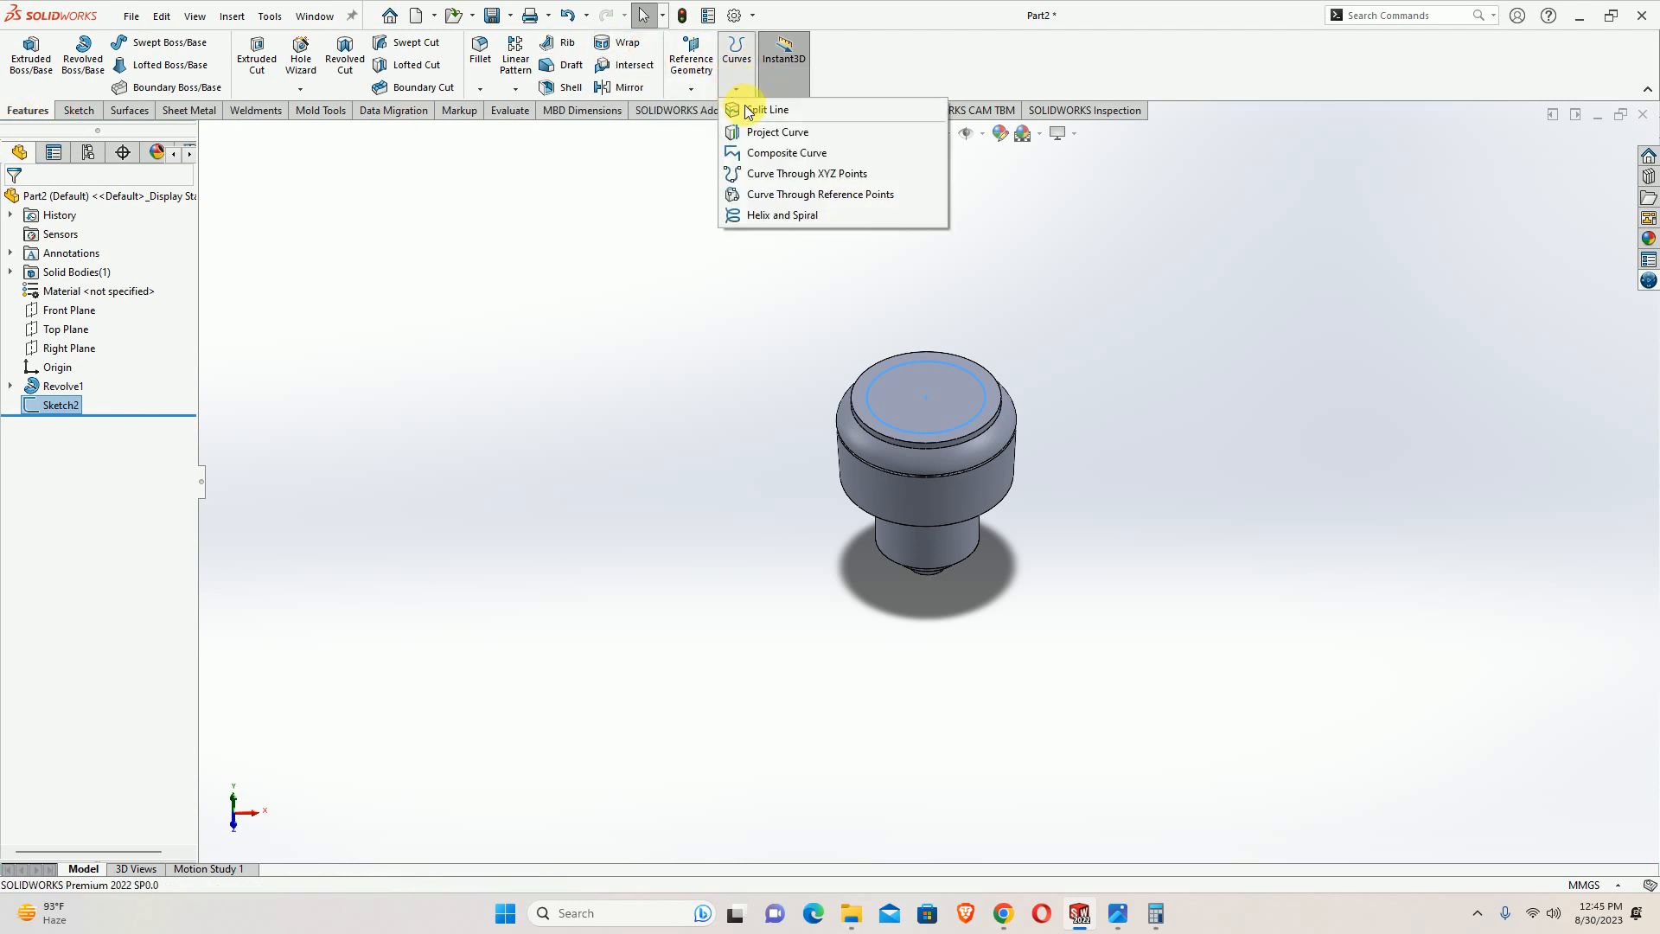
{"action": "left_click", "coordinate": [791, 217]}
{"action": "scroll", "coordinate": [921, 317], "scroll_direction": "down", "scroll_amount": 3}
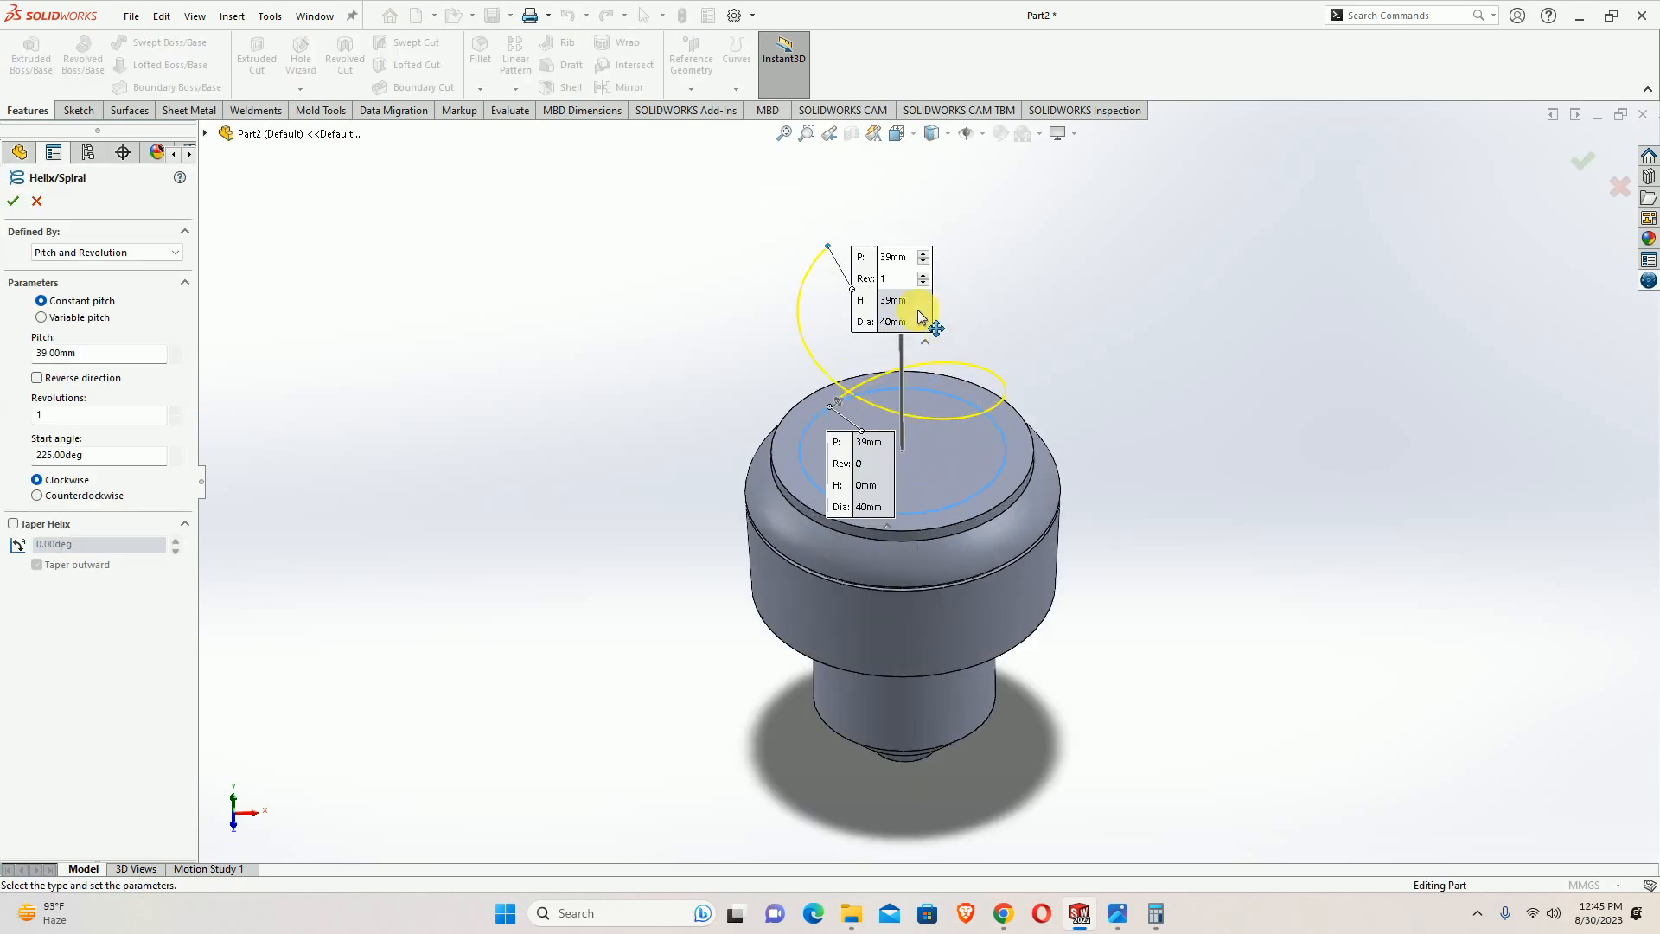
{"action": "left_click_drag", "start_coordinate": [923, 318], "coordinate": [647, 252]}
{"action": "left_click_drag", "start_coordinate": [847, 474], "coordinate": [560, 415]}
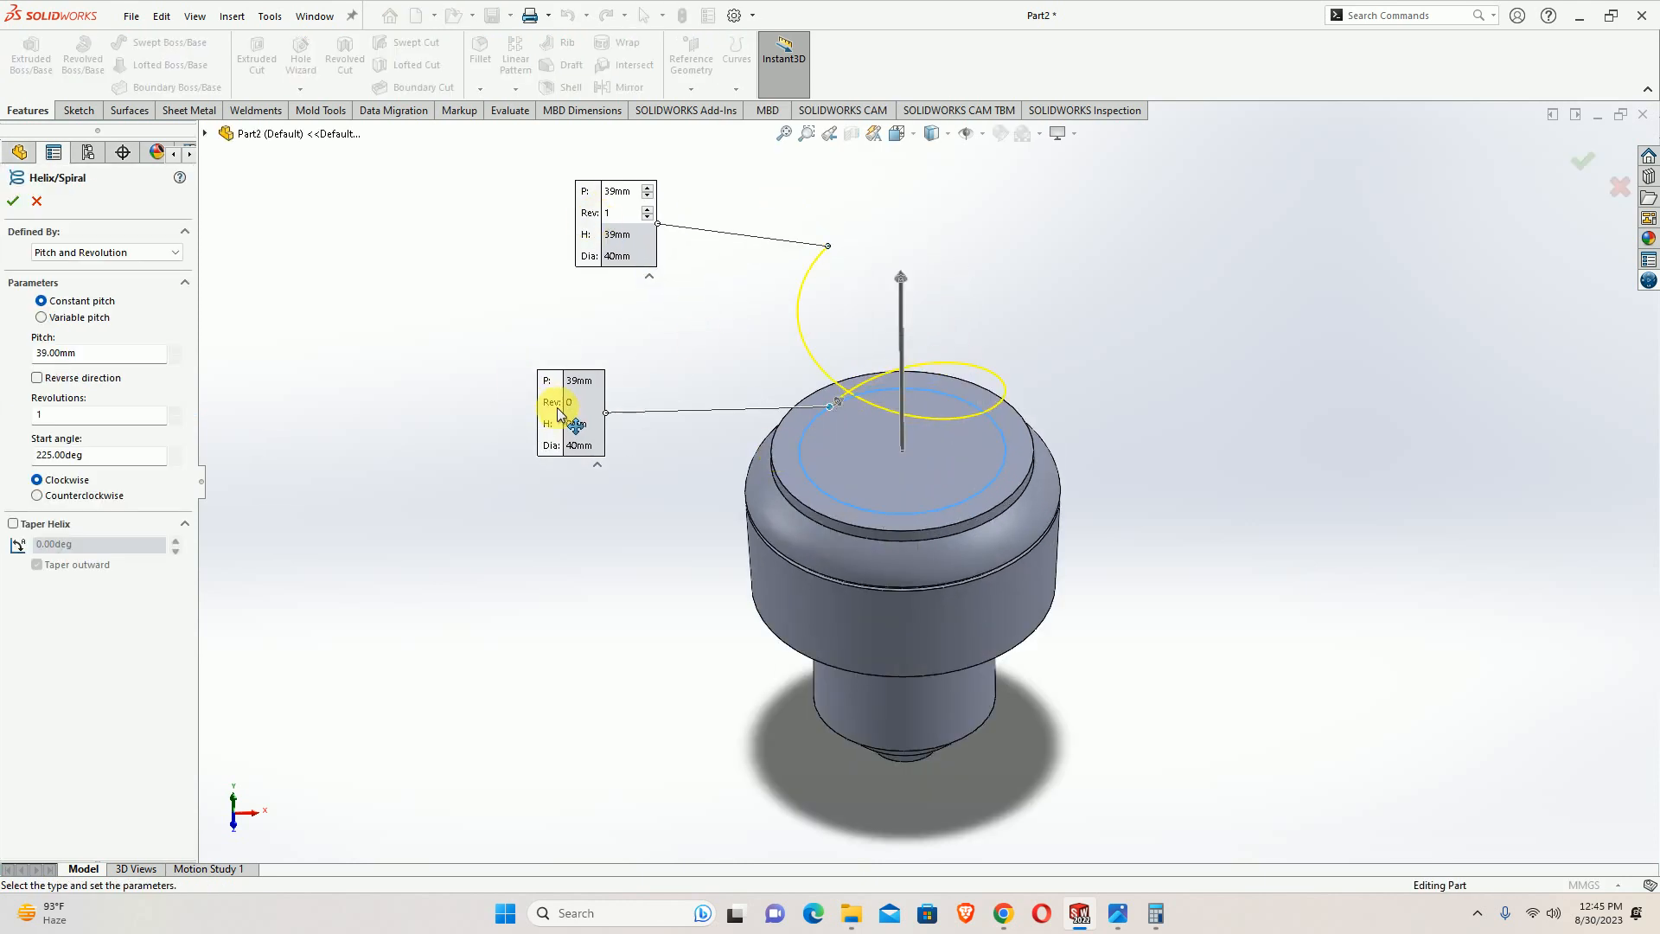
{"action": "middle_click_drag", "start_coordinate": [882, 433], "coordinate": [860, 396]}
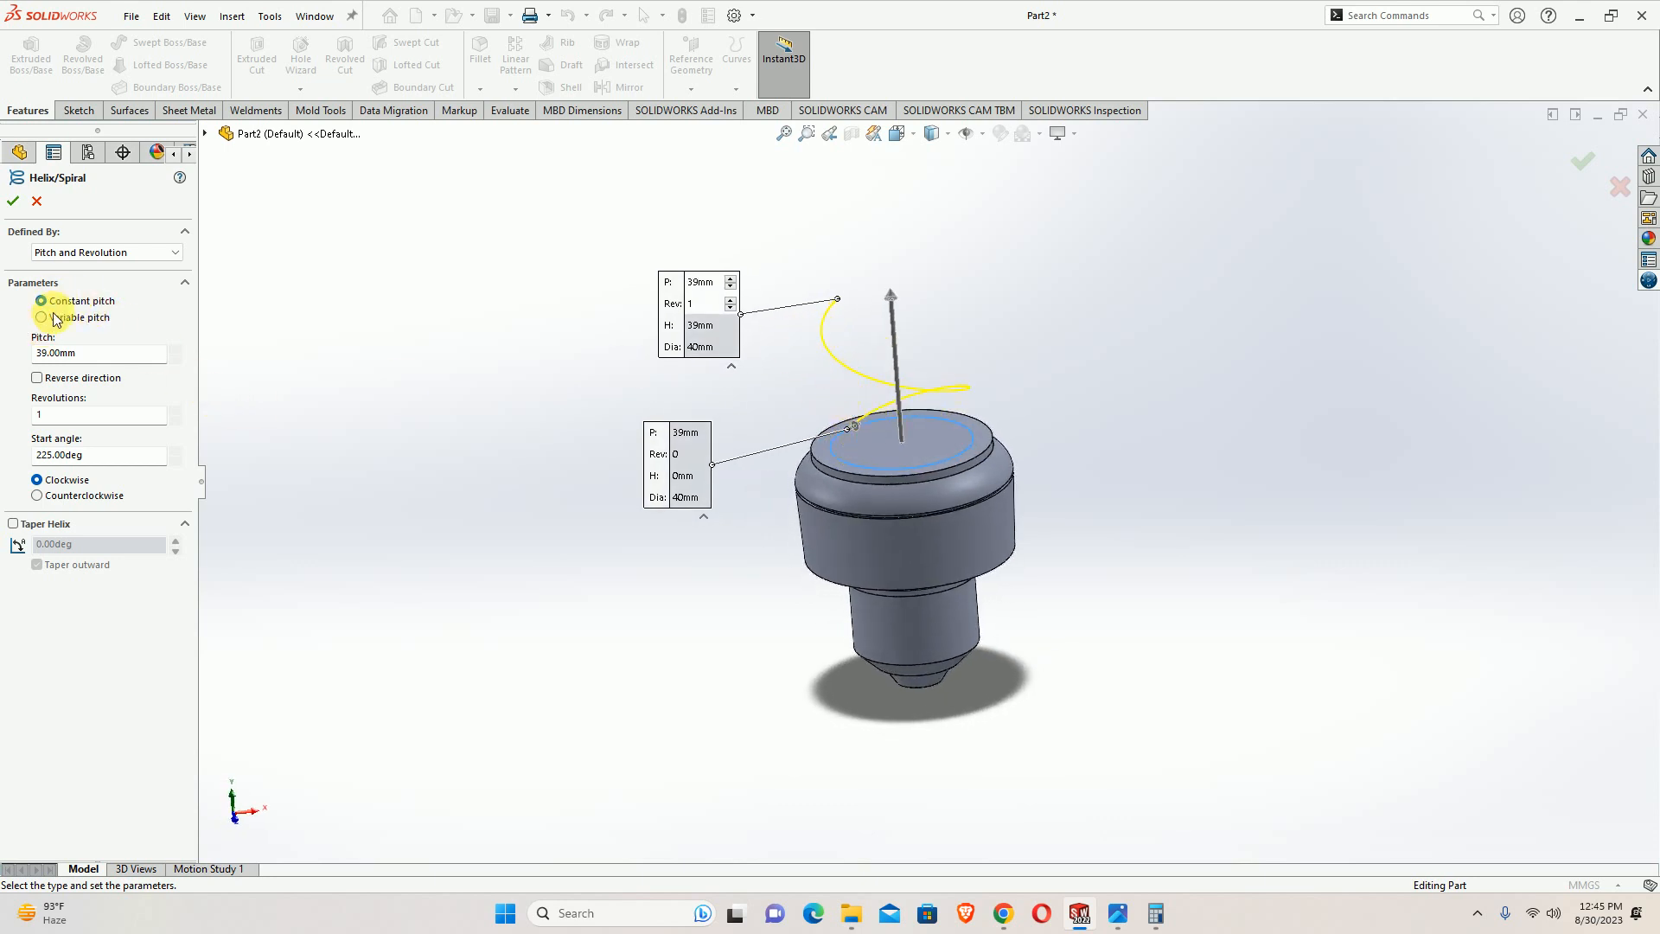
Define the helix by Pitch and Revolution and set its constant pitch to 40 mm
{"action": "left_click", "coordinate": [77, 252]}
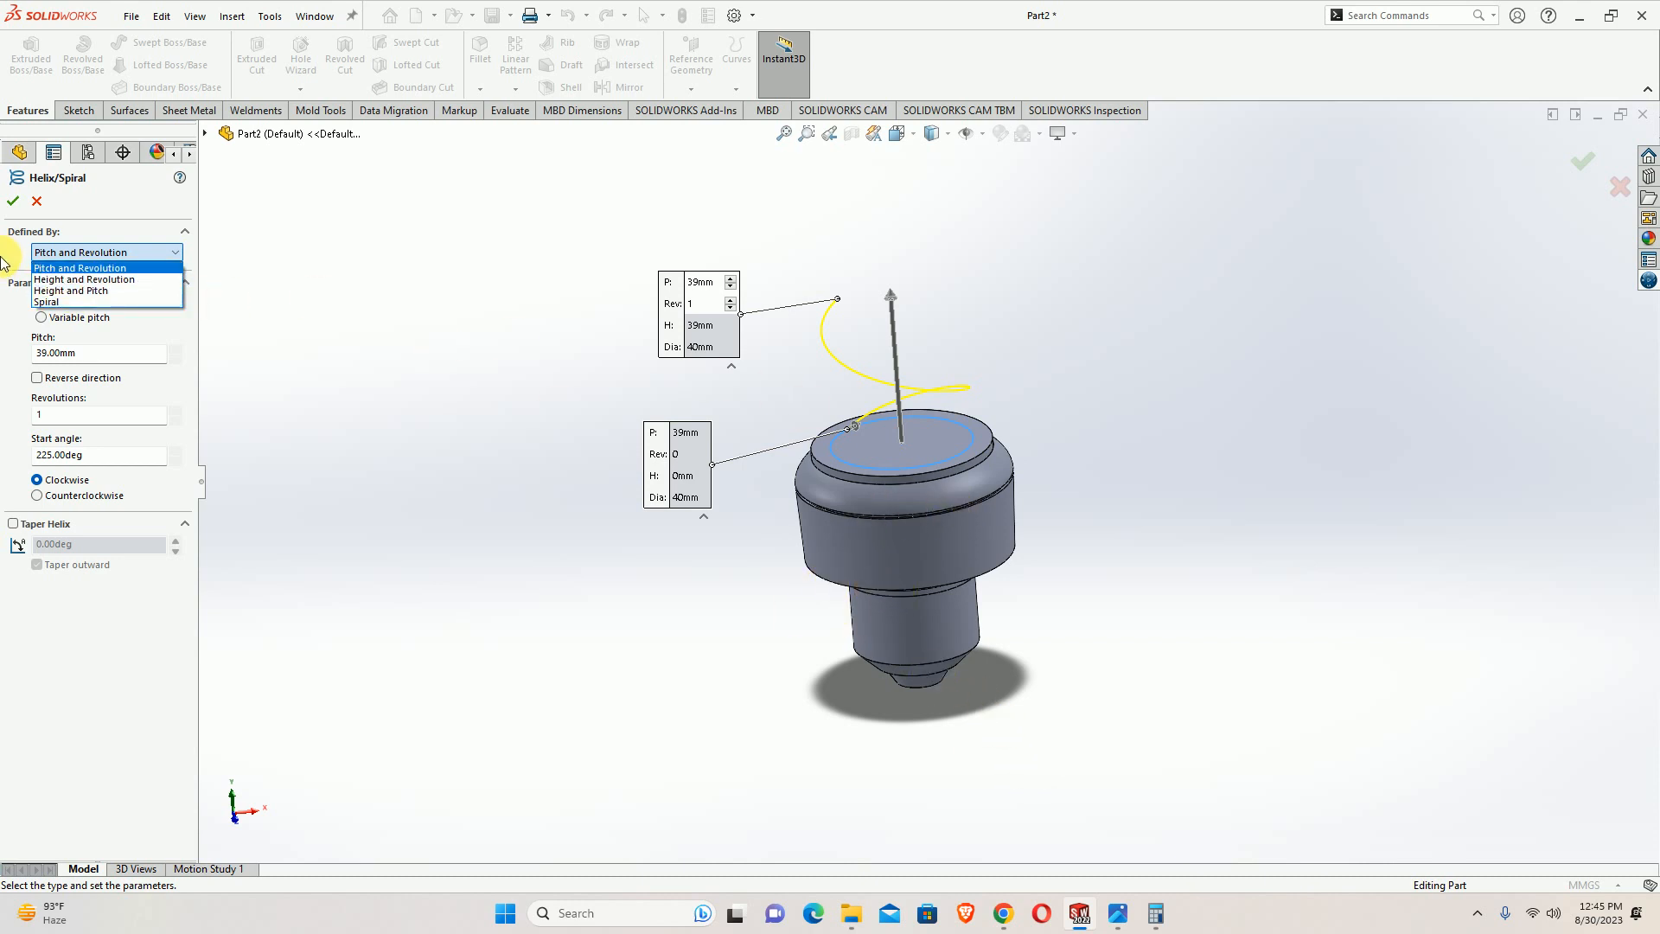
{"action": "left_click", "coordinate": [88, 268]}
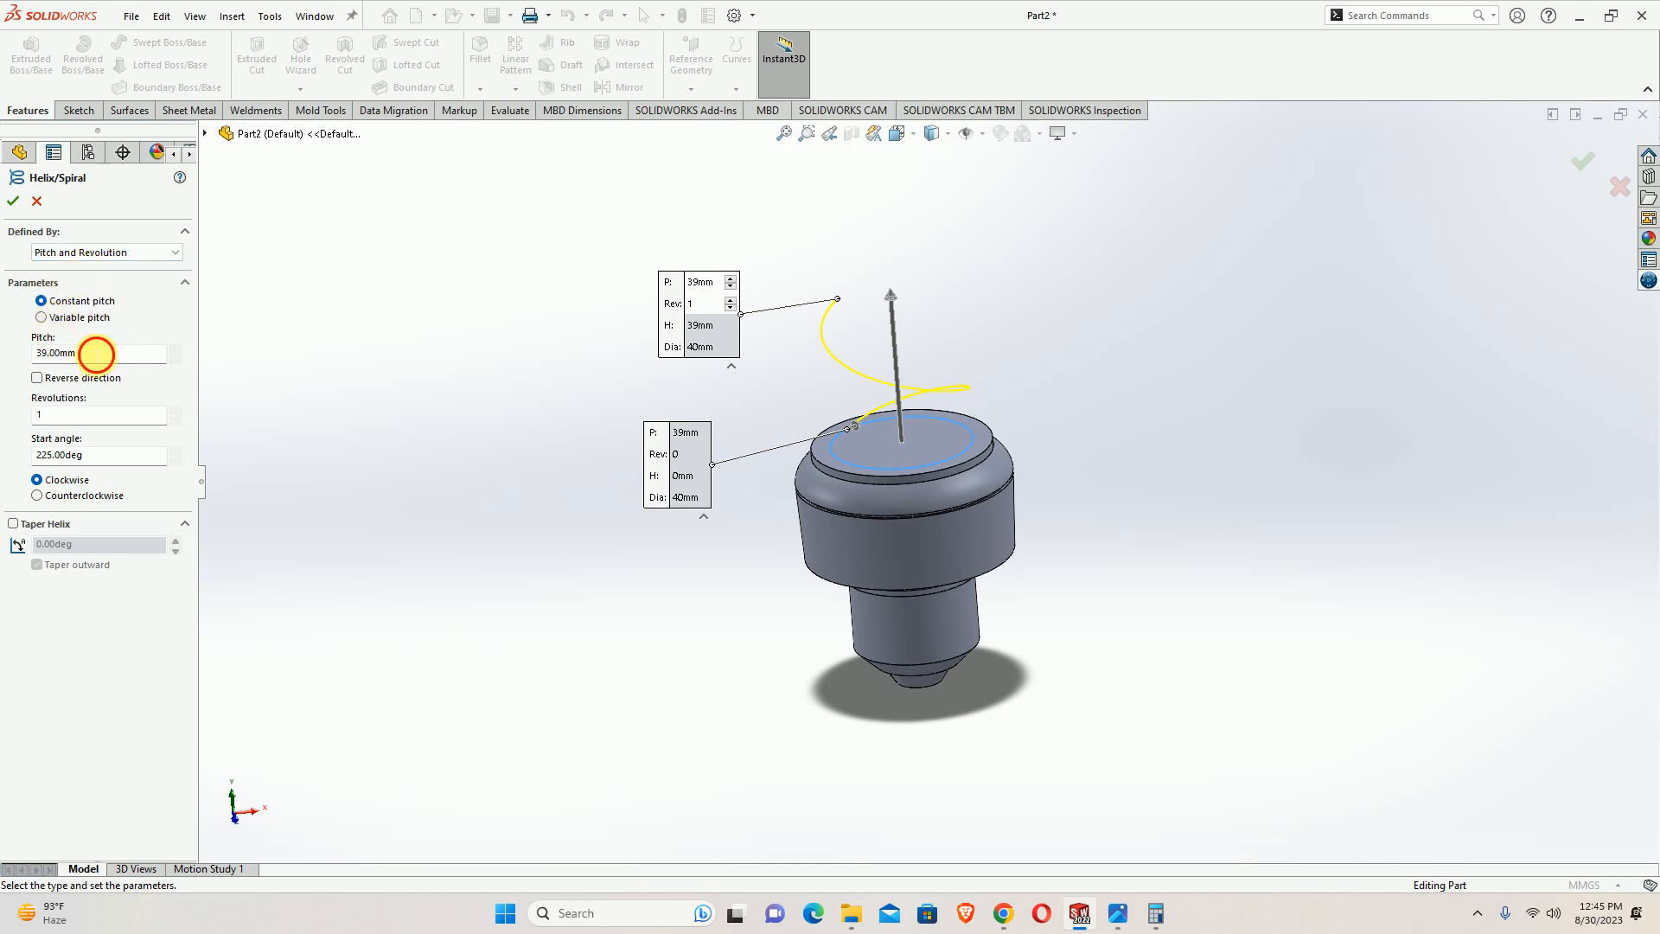
{"action": "double_click", "coordinate": [102, 353]}
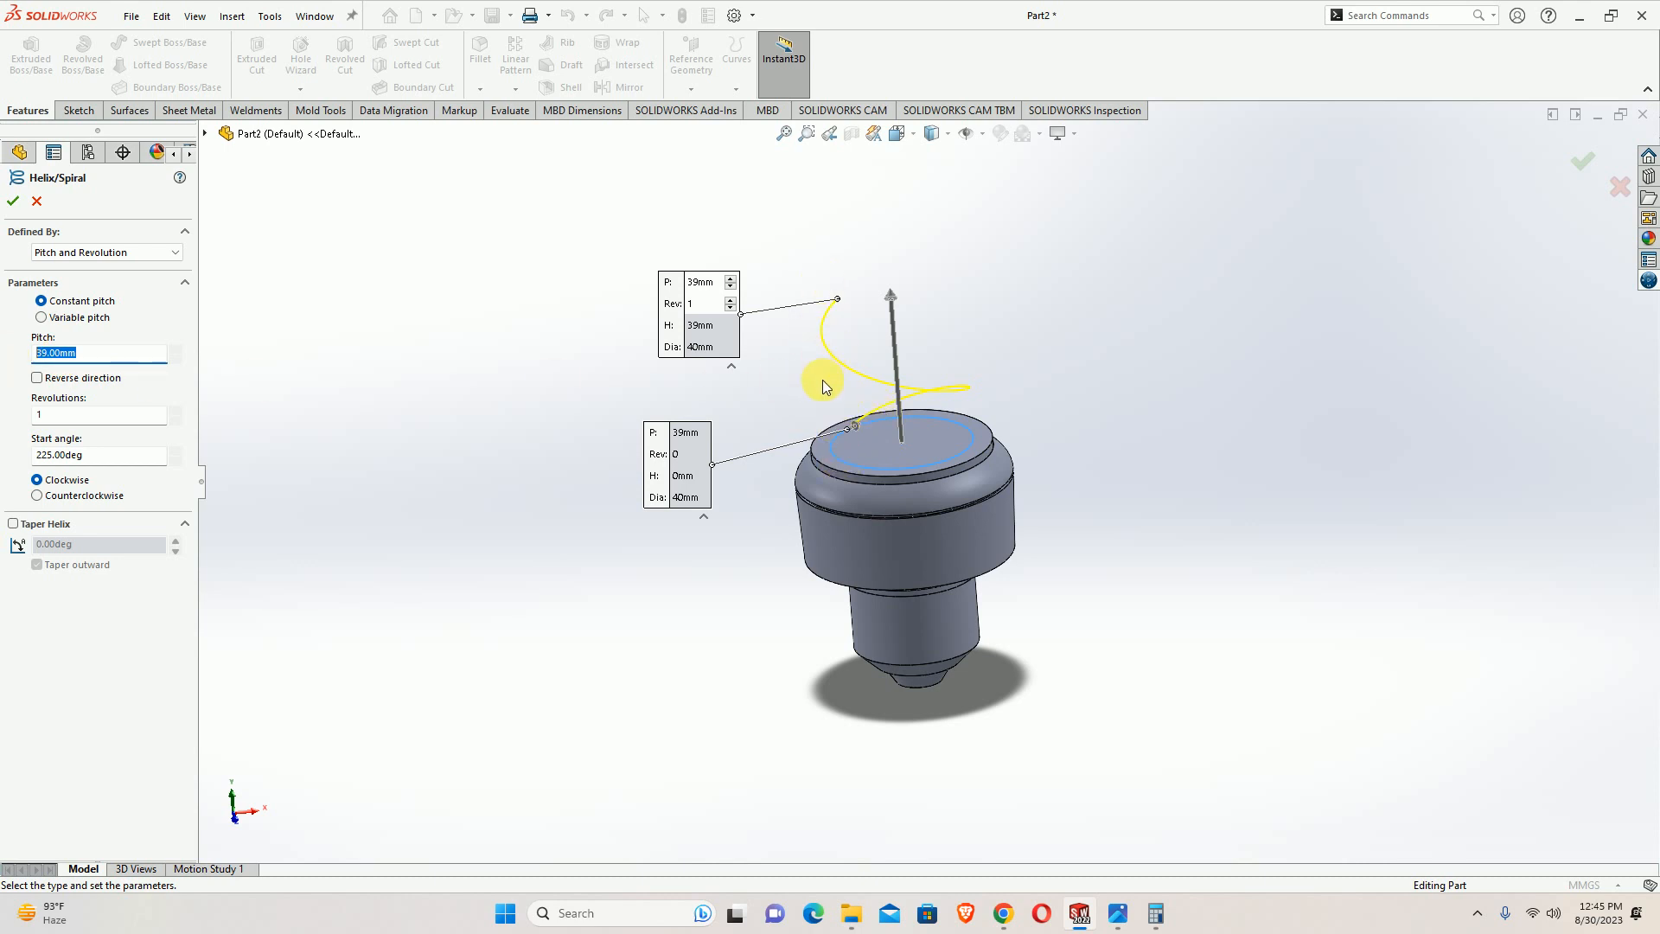
{"action": "middle_click_drag", "start_coordinate": [837, 389], "coordinate": [852, 362]}
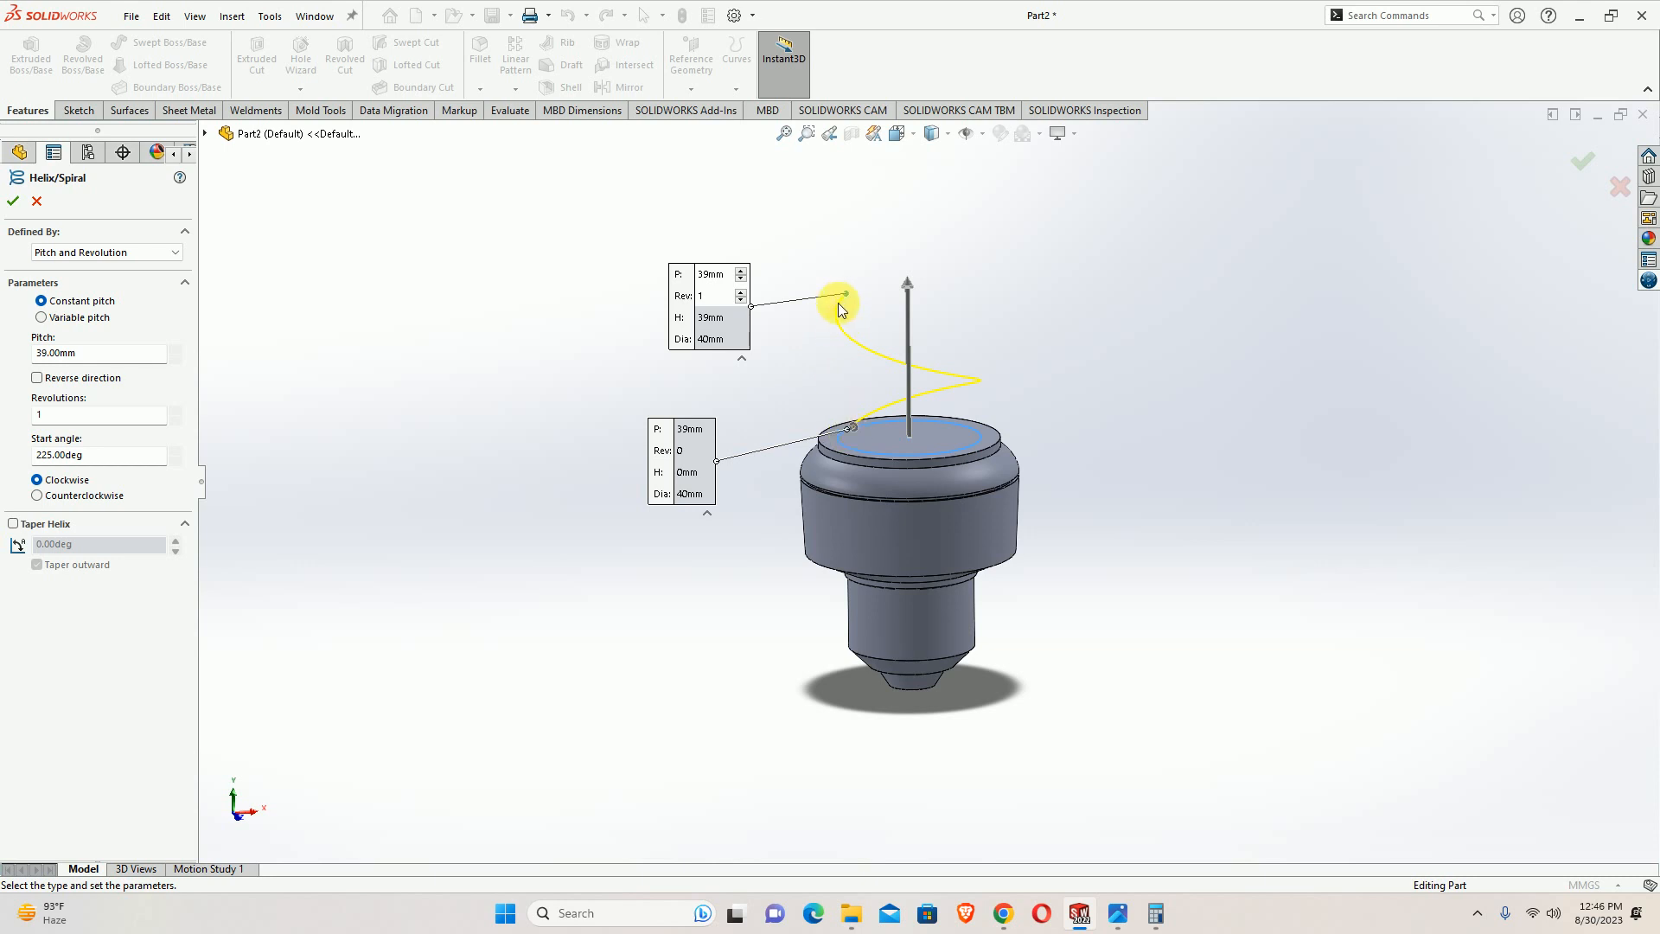
{"action": "left_click", "coordinate": [152, 353]}
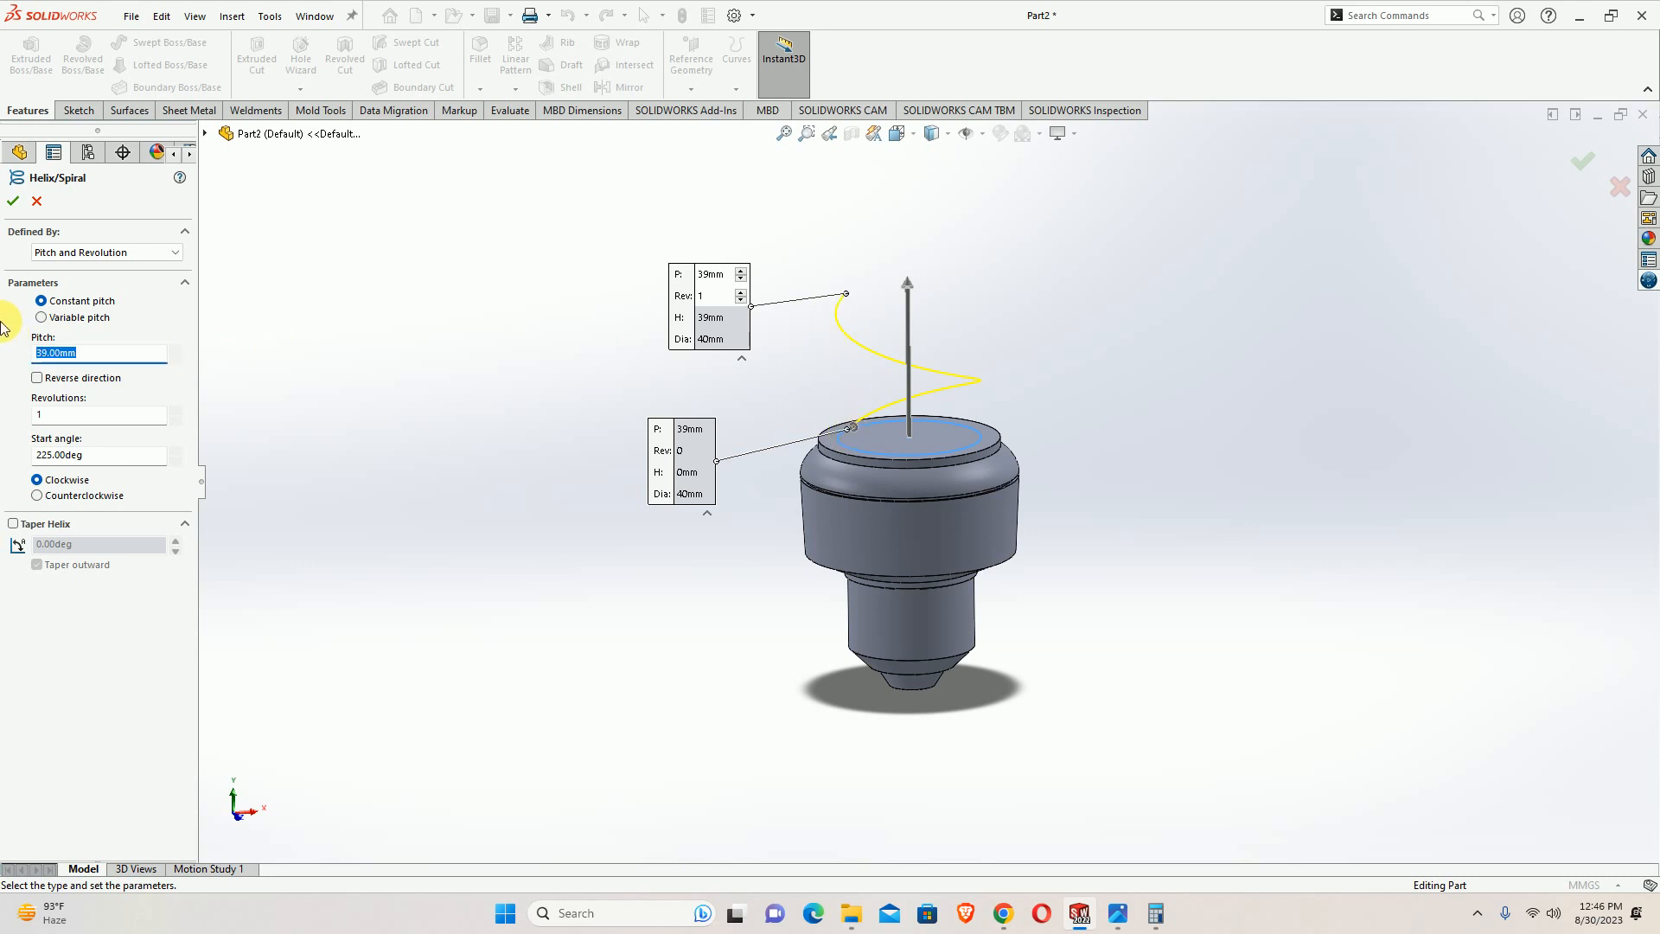
{"action": "type", "text": "40"}
{"action": "key", "text": "Return"}
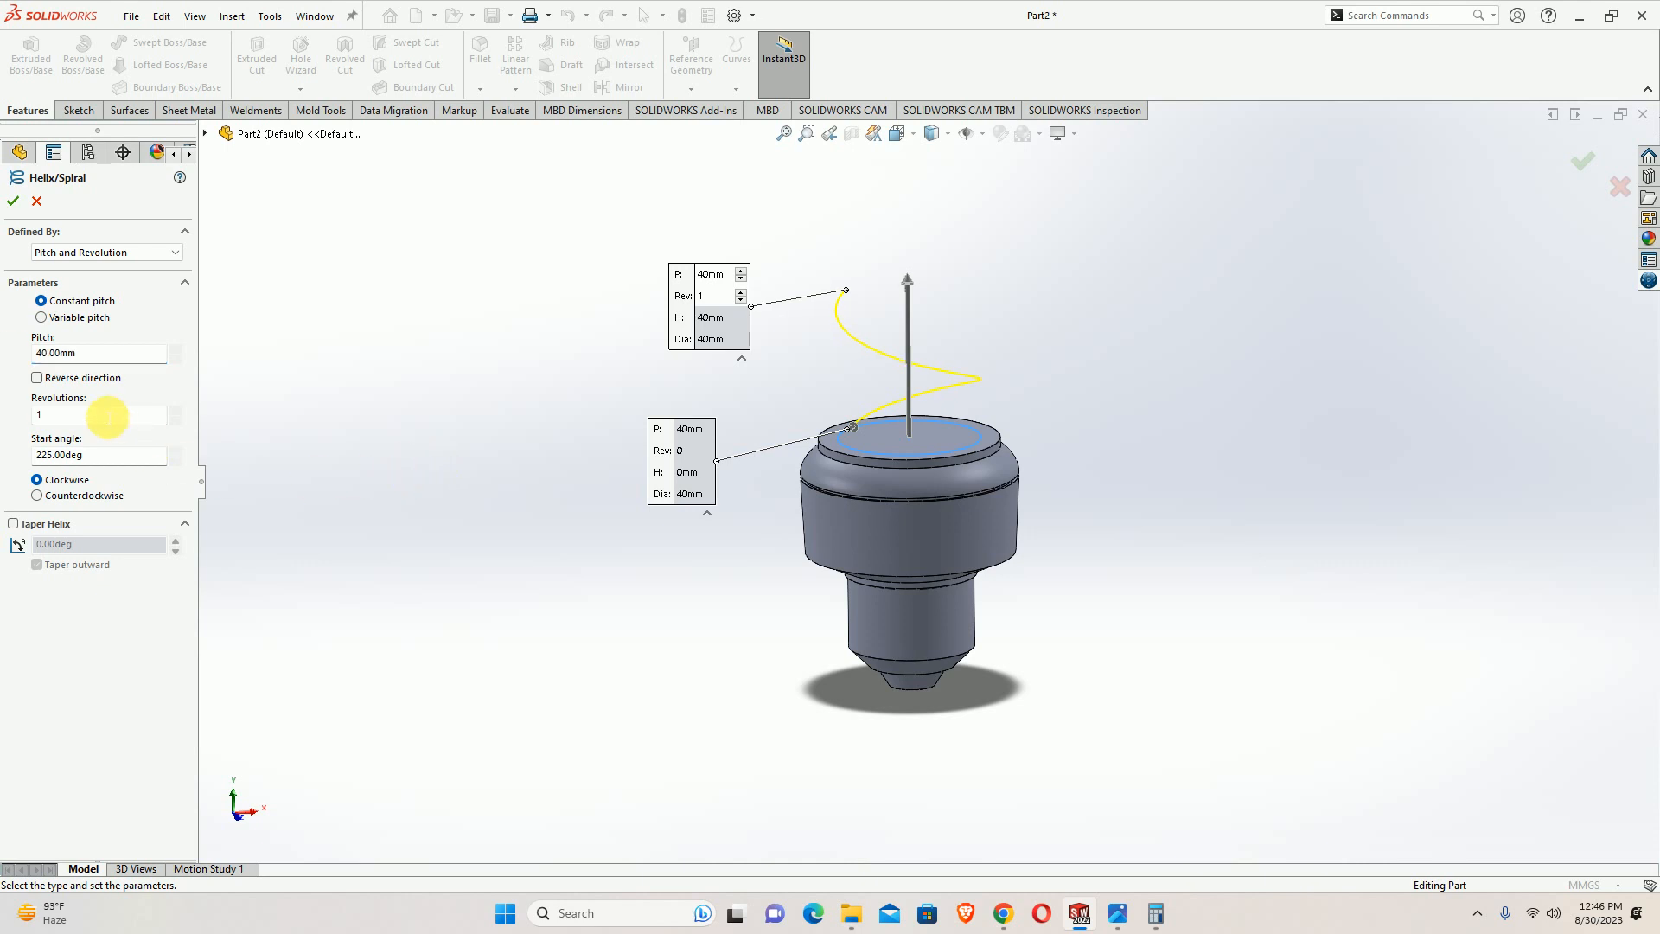
Compare the helix at 1 and 1.5 revolutions, and set it to 1.5
{"action": "key", "text": "Return"}
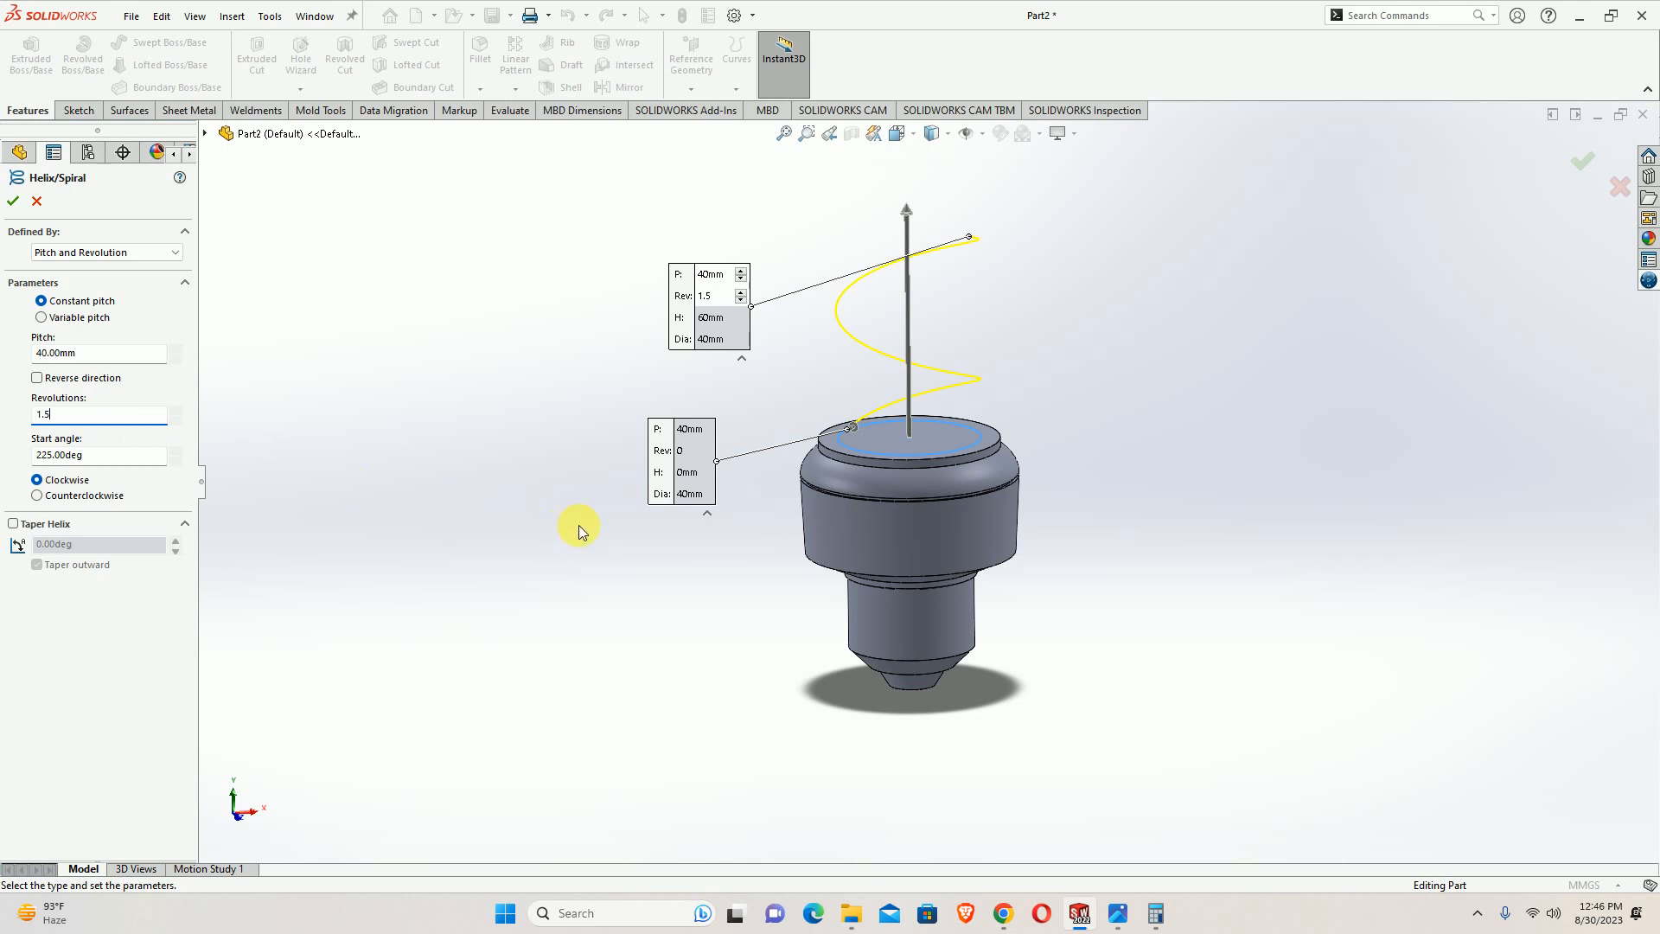
{"action": "left_click_drag", "start_coordinate": [64, 415], "coordinate": [11, 423]}
{"action": "type", "text": "1"}
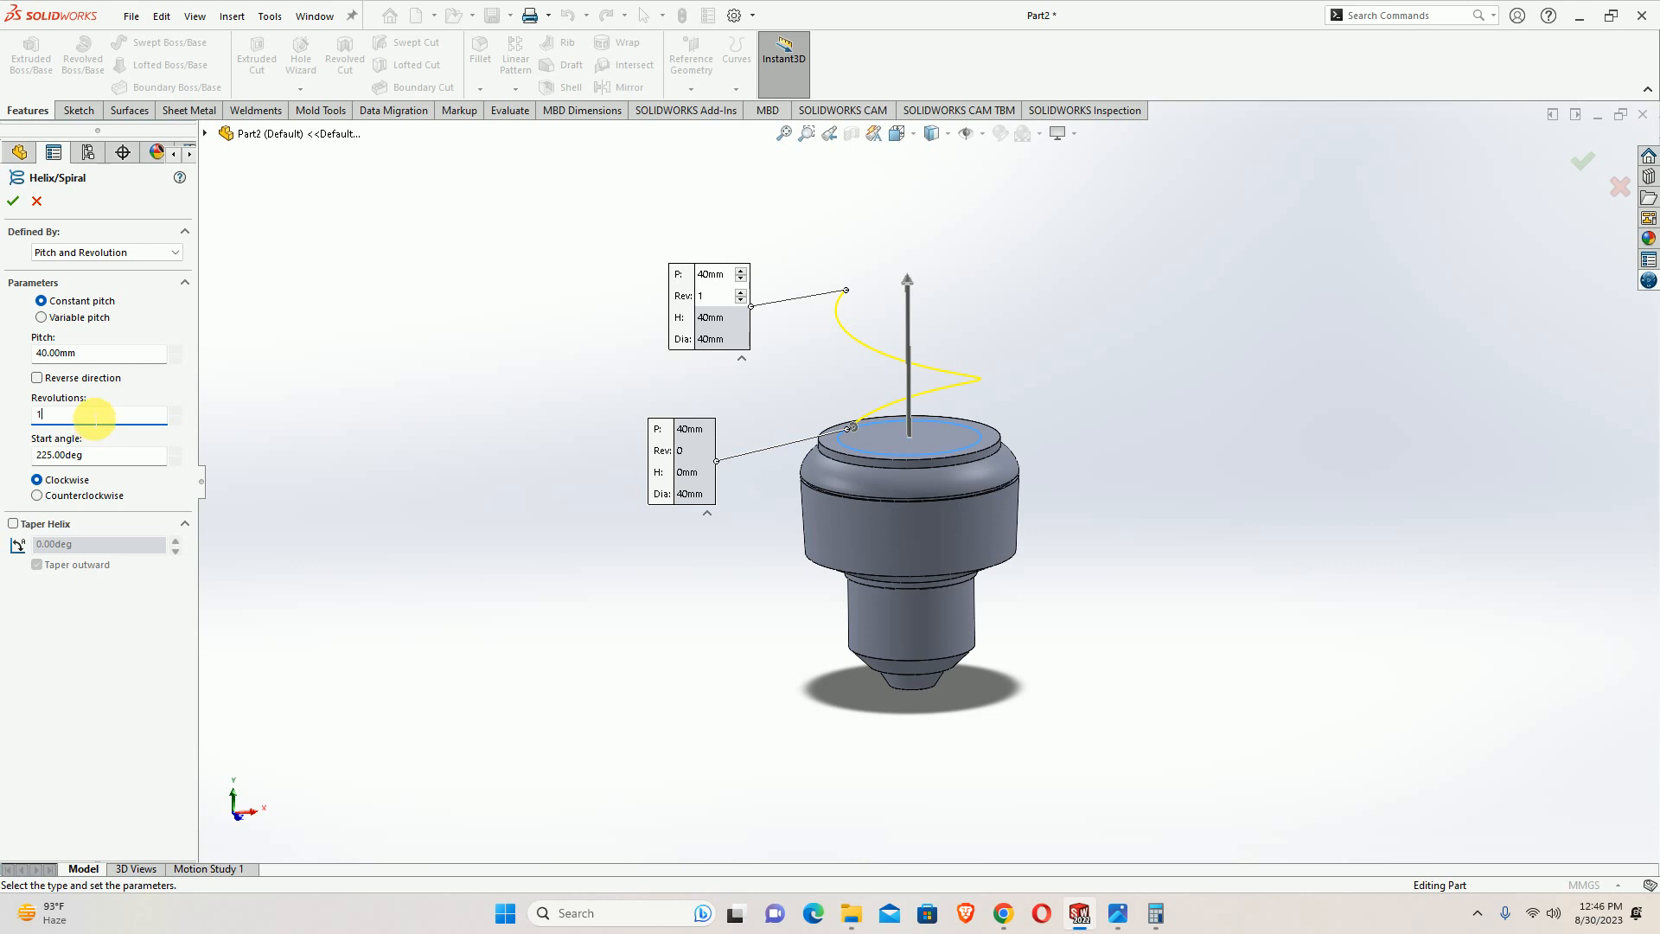
{"action": "type", "text": ".5"}
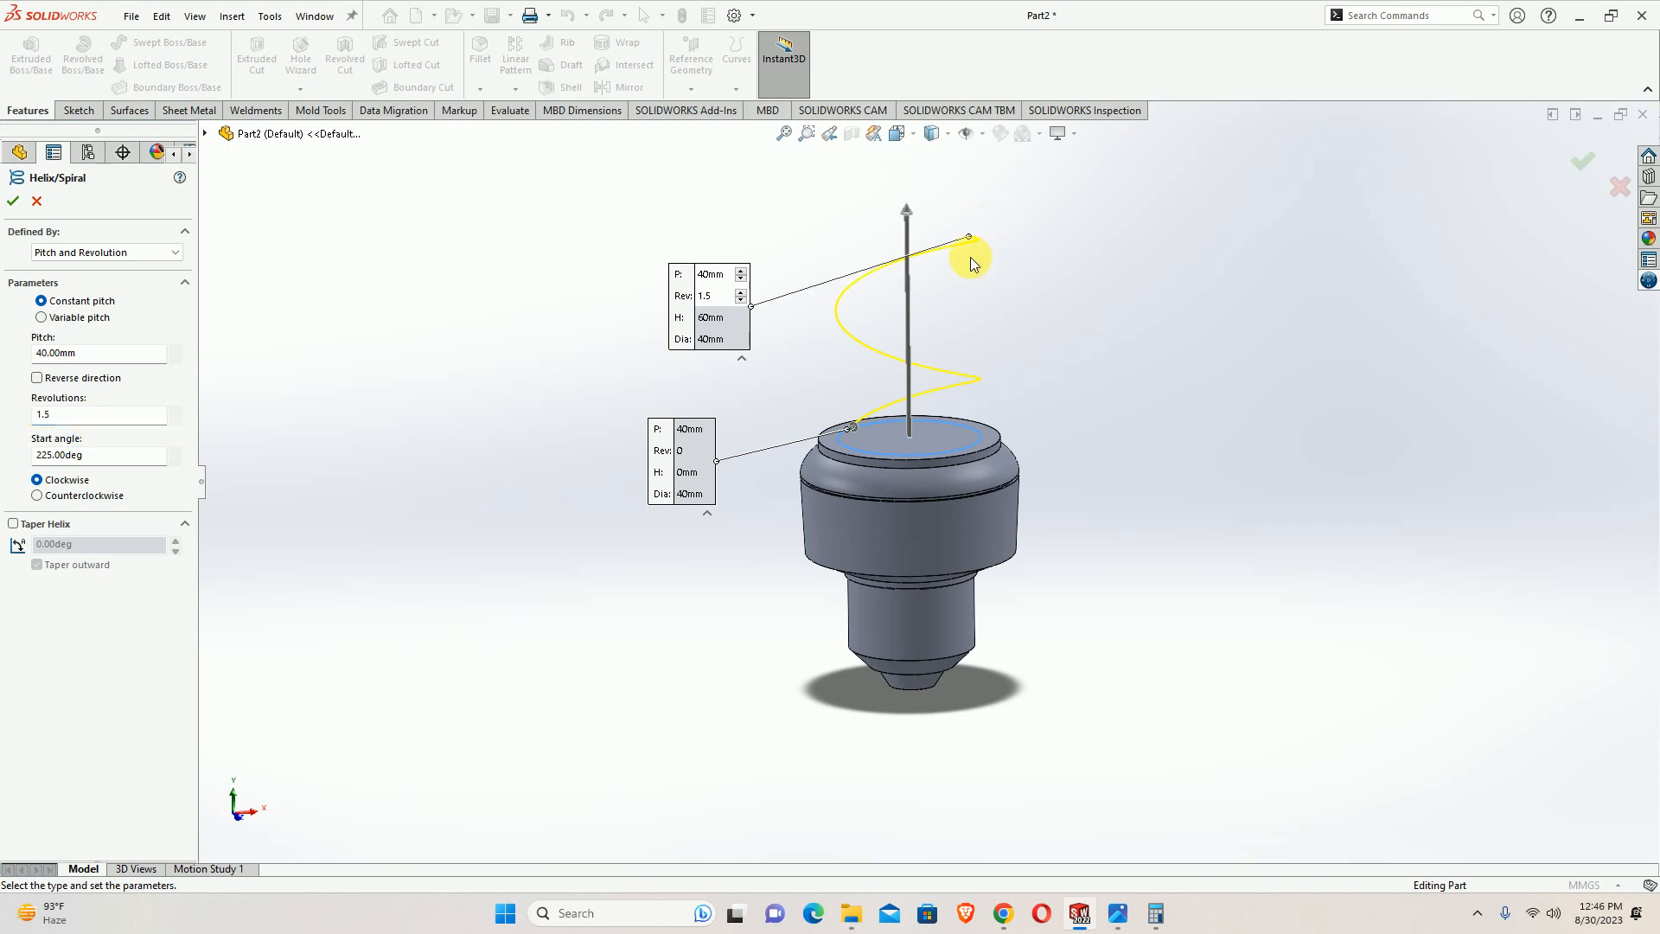
Set the helix's start angle to 0°
{"action": "scroll", "coordinate": [904, 482], "scroll_direction": "down", "scroll_amount": 5}
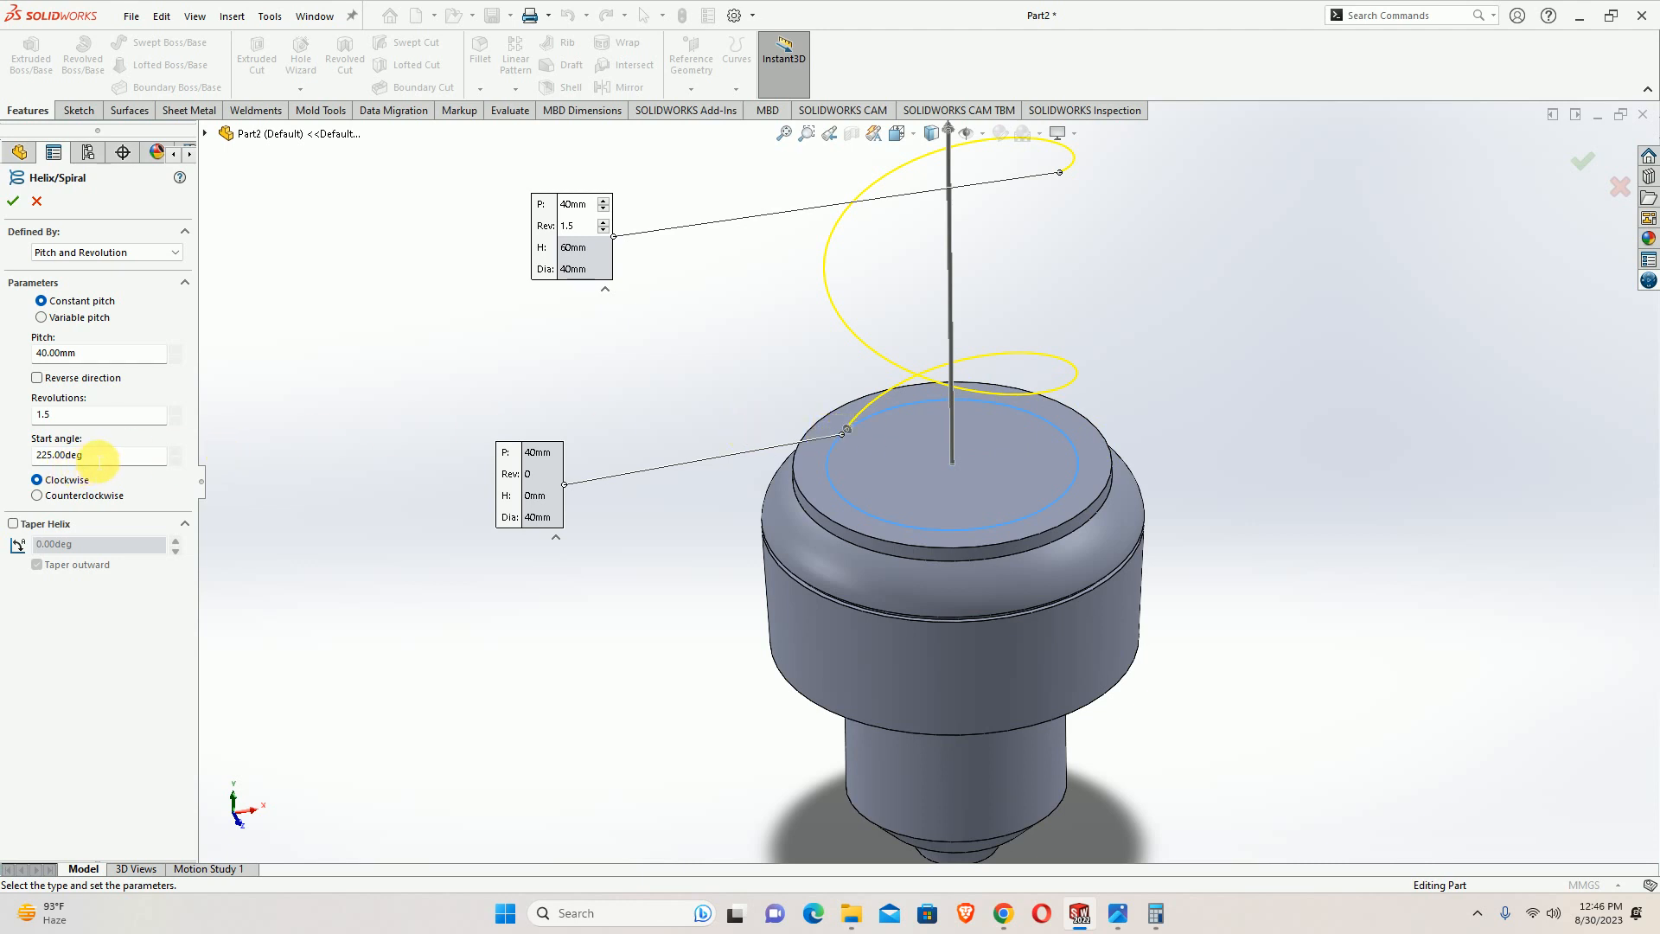
{"action": "left_click", "coordinate": [91, 457]}
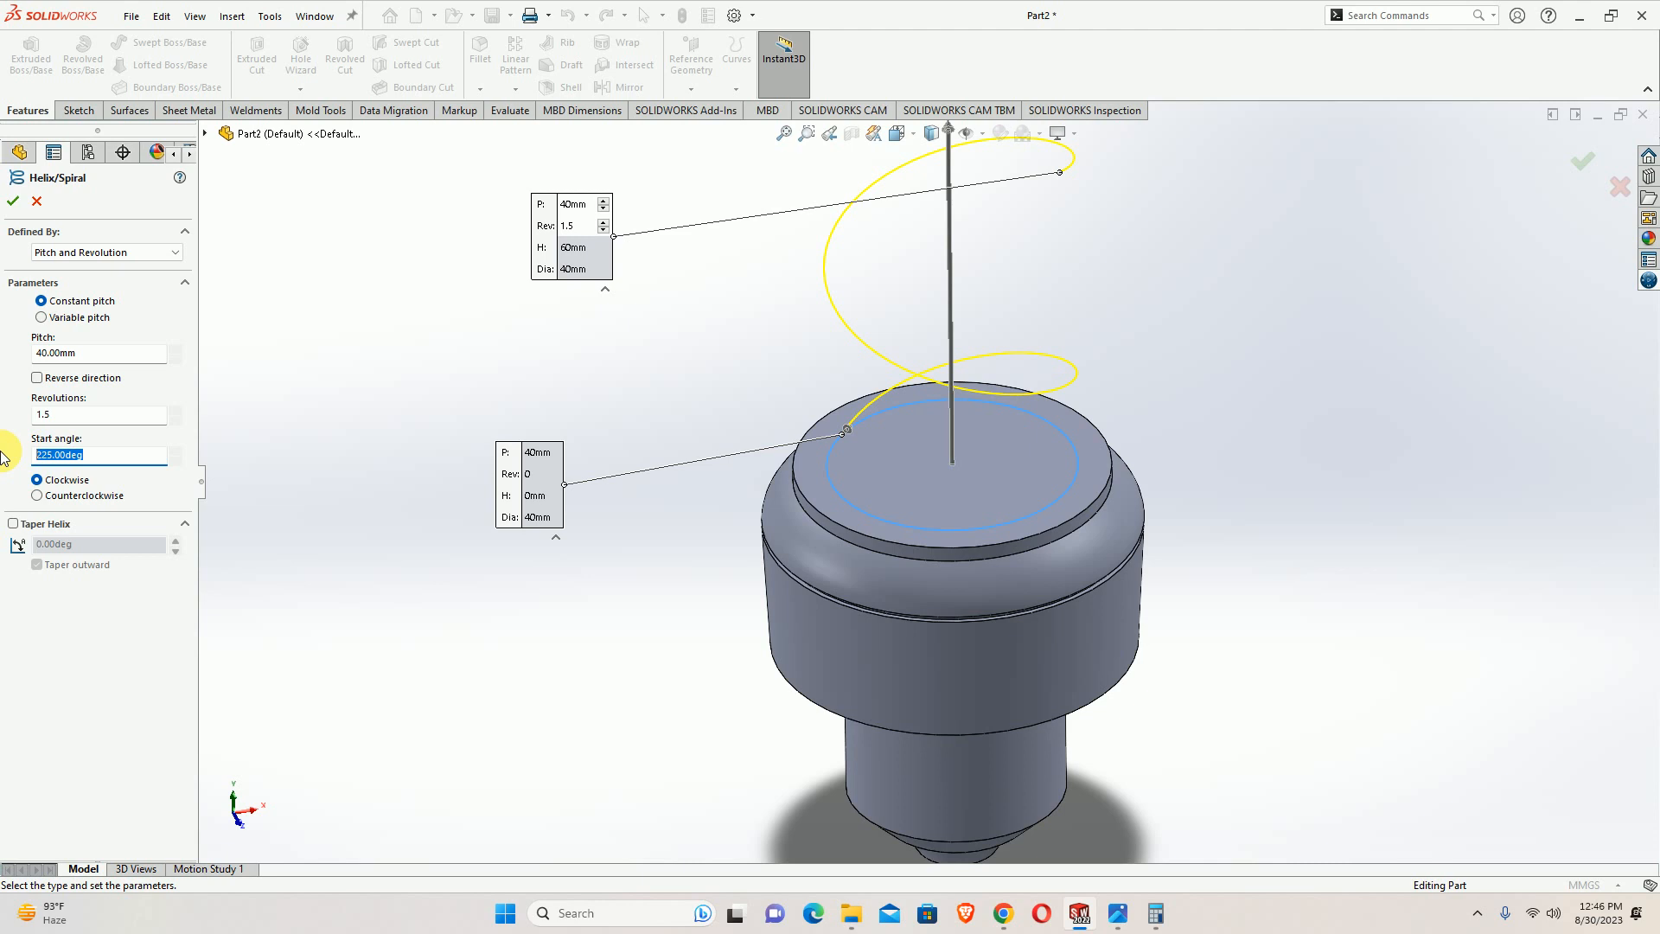
{"action": "type", "text": "0"}
{"action": "key", "text": "Return"}
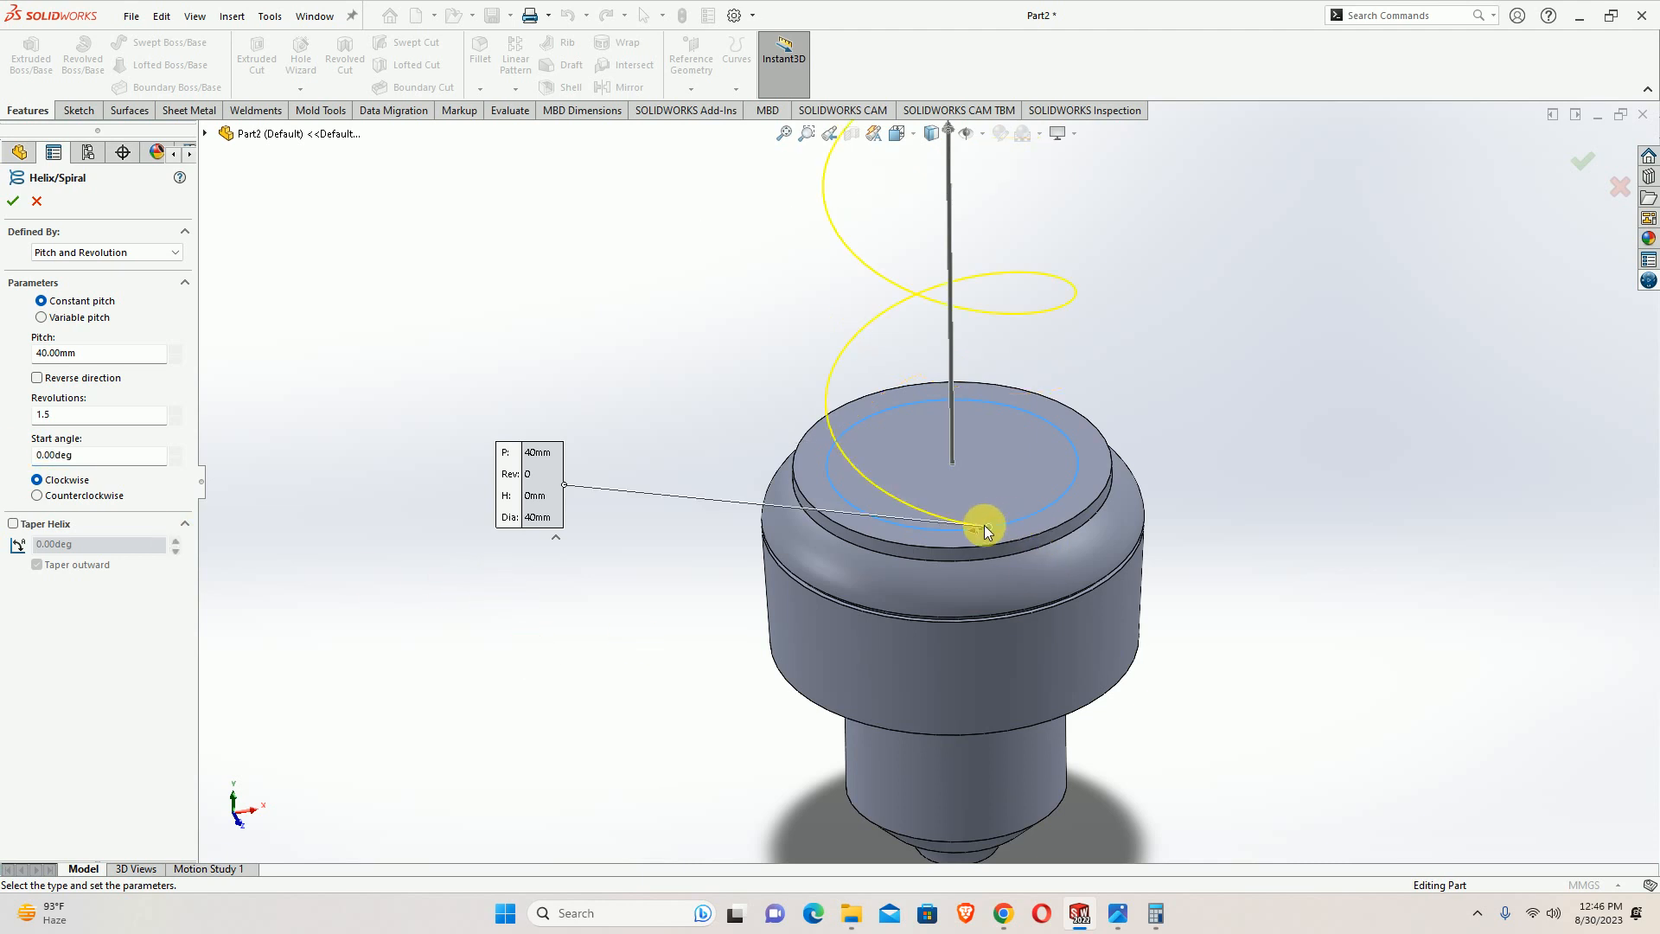
Inspect the helix preview from several sides and accept the helix
{"action": "middle_click_drag", "start_coordinate": [954, 563], "coordinate": [1104, 689]}
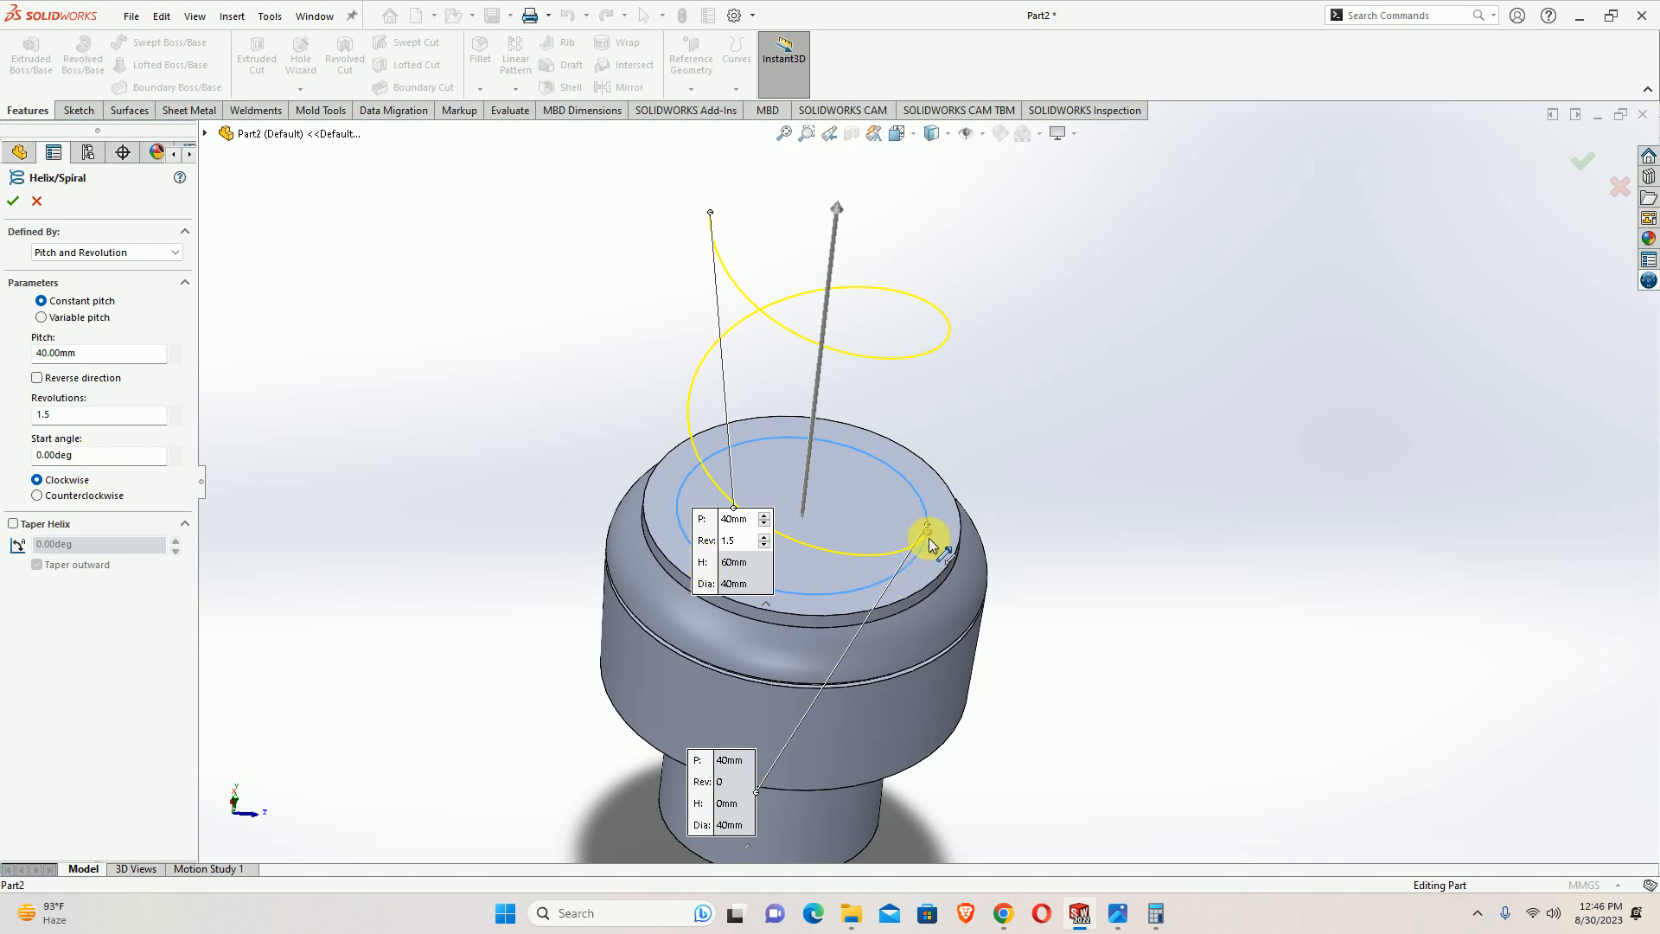
{"action": "middle_click_drag", "start_coordinate": [832, 588], "coordinate": [824, 511]}
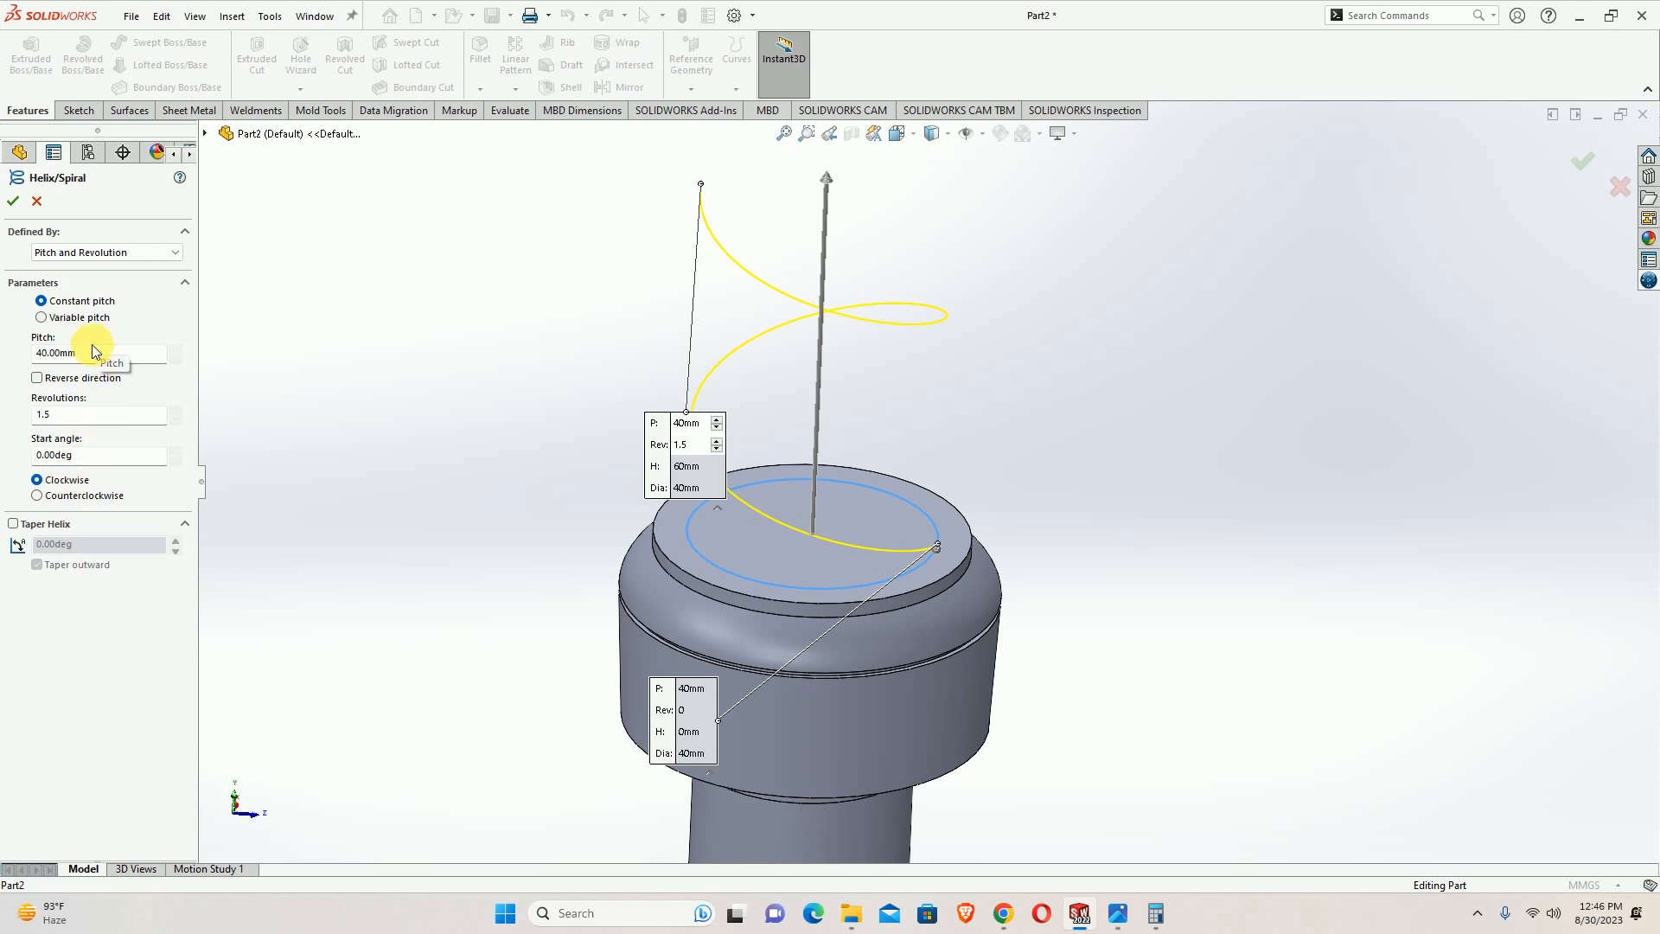
{"action": "left_click", "coordinate": [13, 207]}
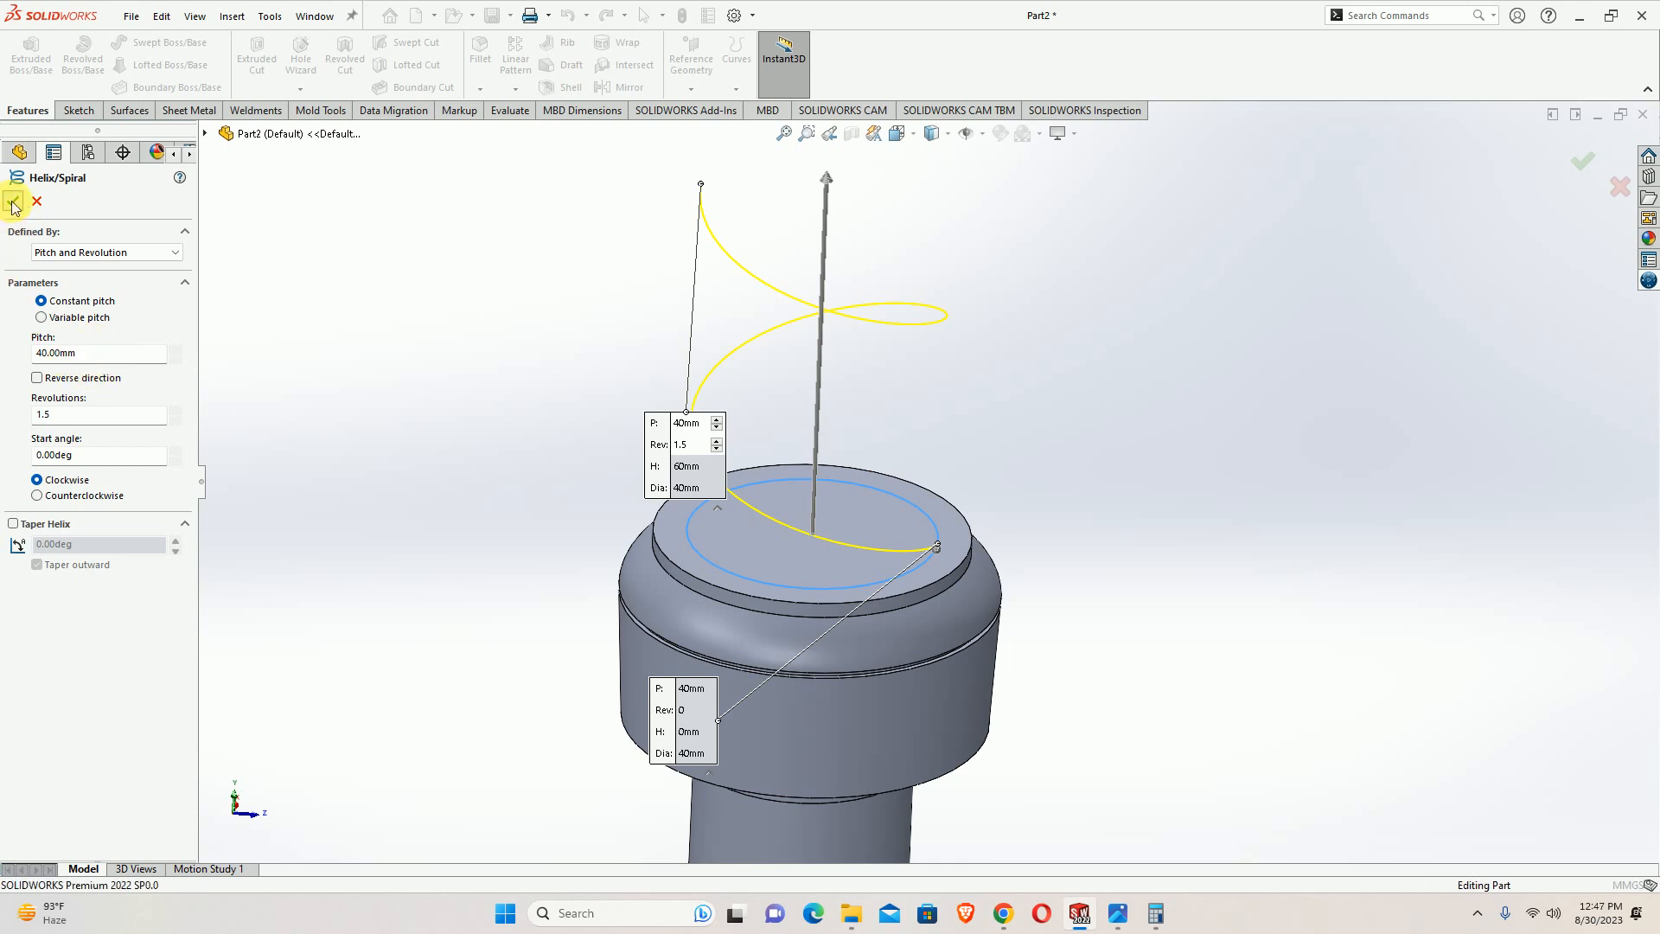
Start a sketch on the base's top face and draw a circle about 23 mm in diameter centred on the origin
{"action": "middle_click_drag", "start_coordinate": [704, 445], "coordinate": [574, 392]}
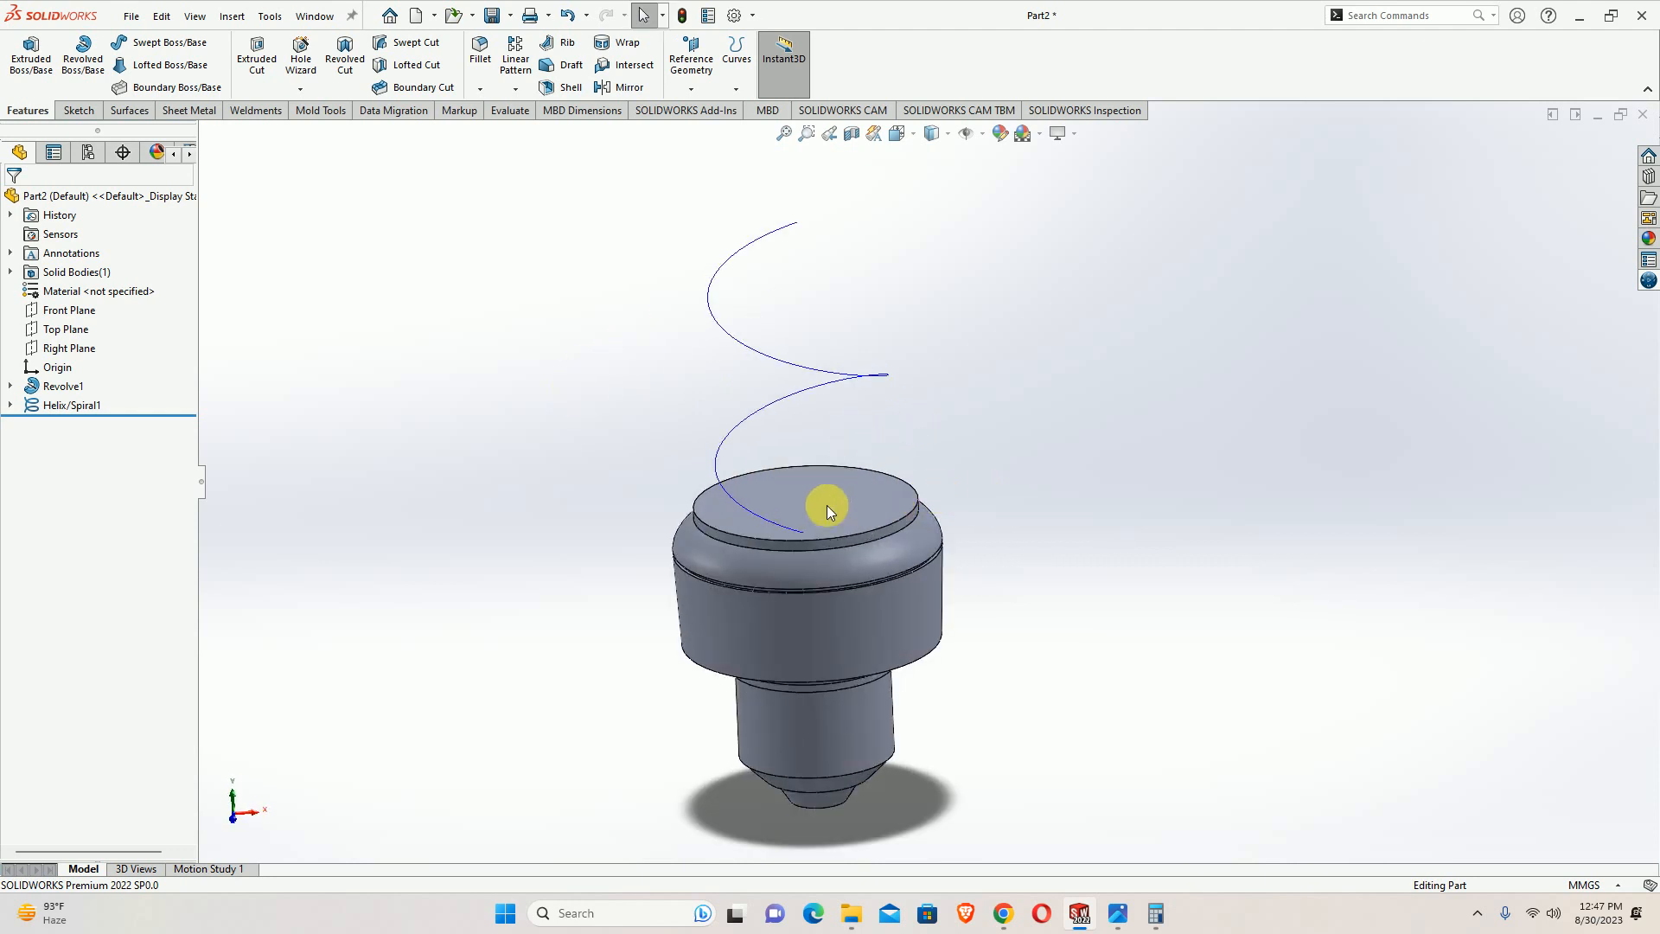
{"action": "left_click", "coordinate": [827, 505]}
{"action": "left_click", "coordinate": [902, 461]}
{"action": "right_click_drag", "start_coordinate": [661, 514], "coordinate": [761, 514]}
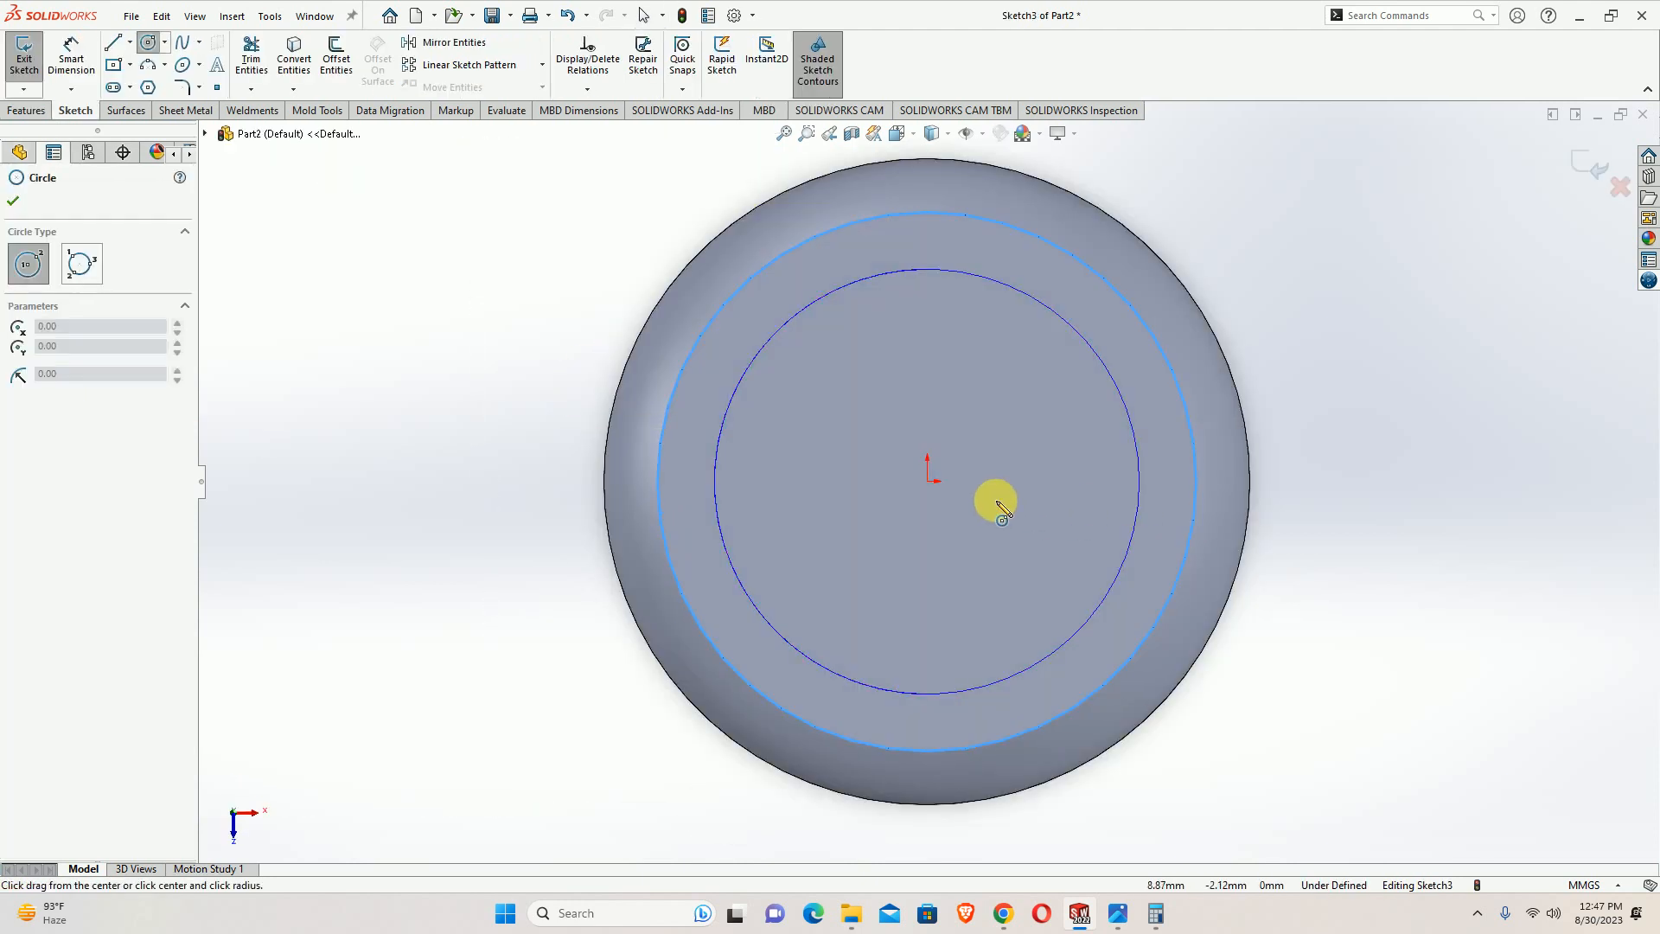
{"action": "left_click", "coordinate": [927, 481]}
{"action": "left_click", "coordinate": [942, 358]}
Dimension the circle's diameter to 40 mm and close the sketch
{"action": "right_click_drag", "start_coordinate": [995, 407], "coordinate": [997, 370]}
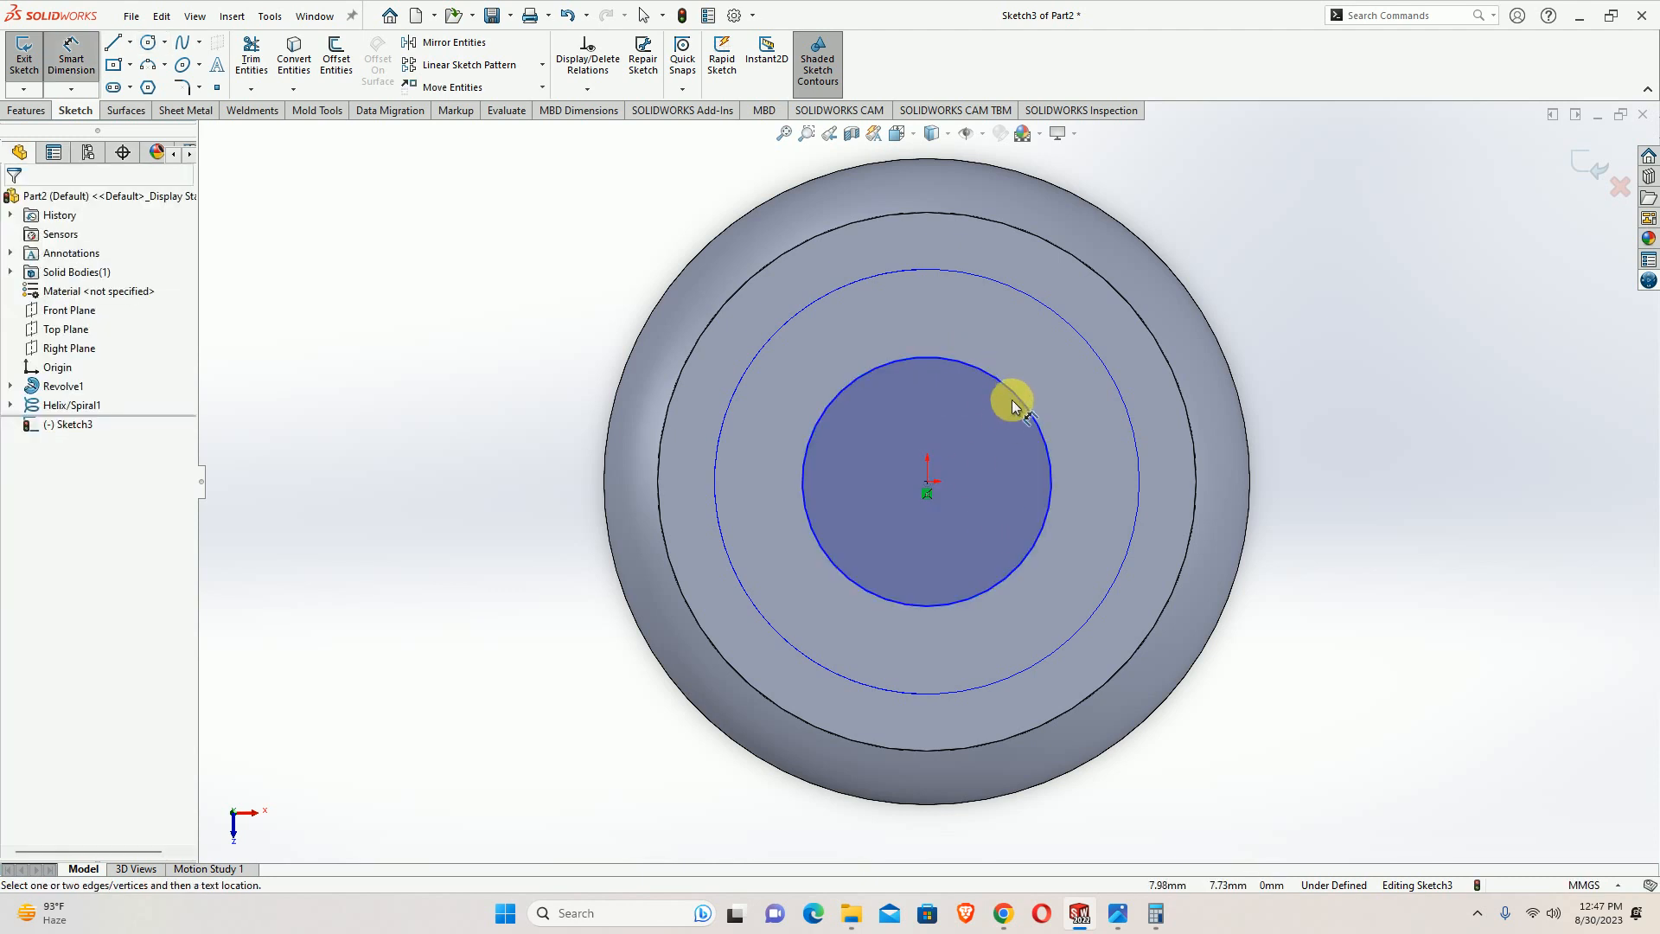
{"action": "left_click", "coordinate": [1006, 391]}
{"action": "left_click", "coordinate": [1299, 206]}
{"action": "type", "text": "40"}
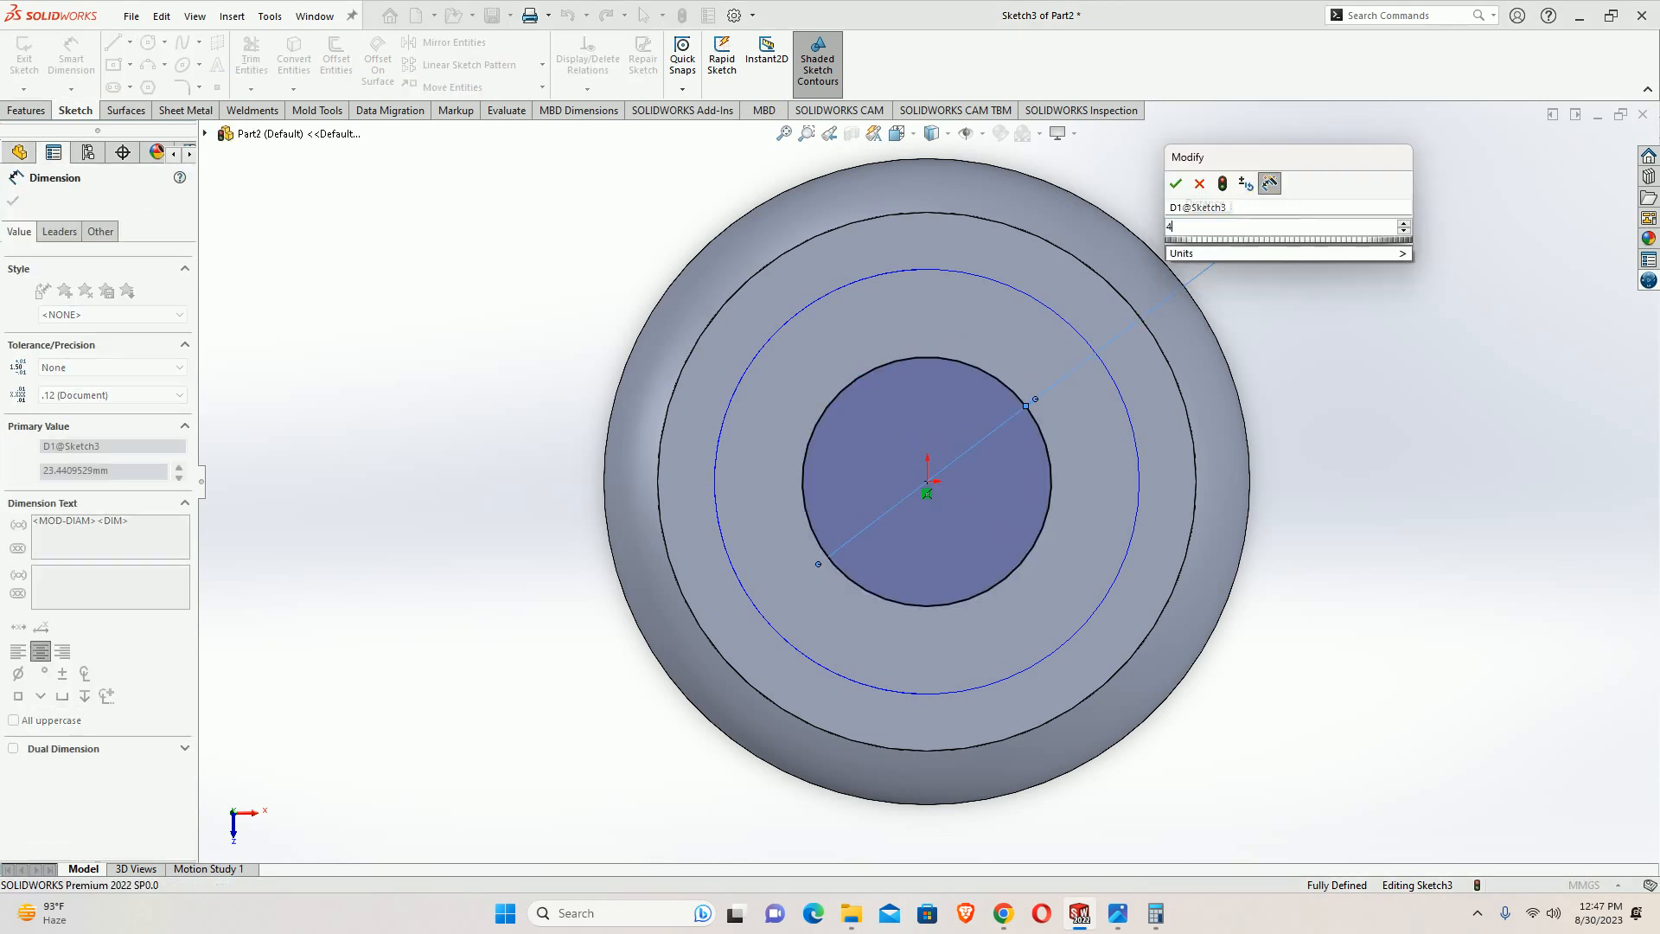
{"action": "key", "text": "Return"}
{"action": "left_click", "coordinate": [1566, 170]}
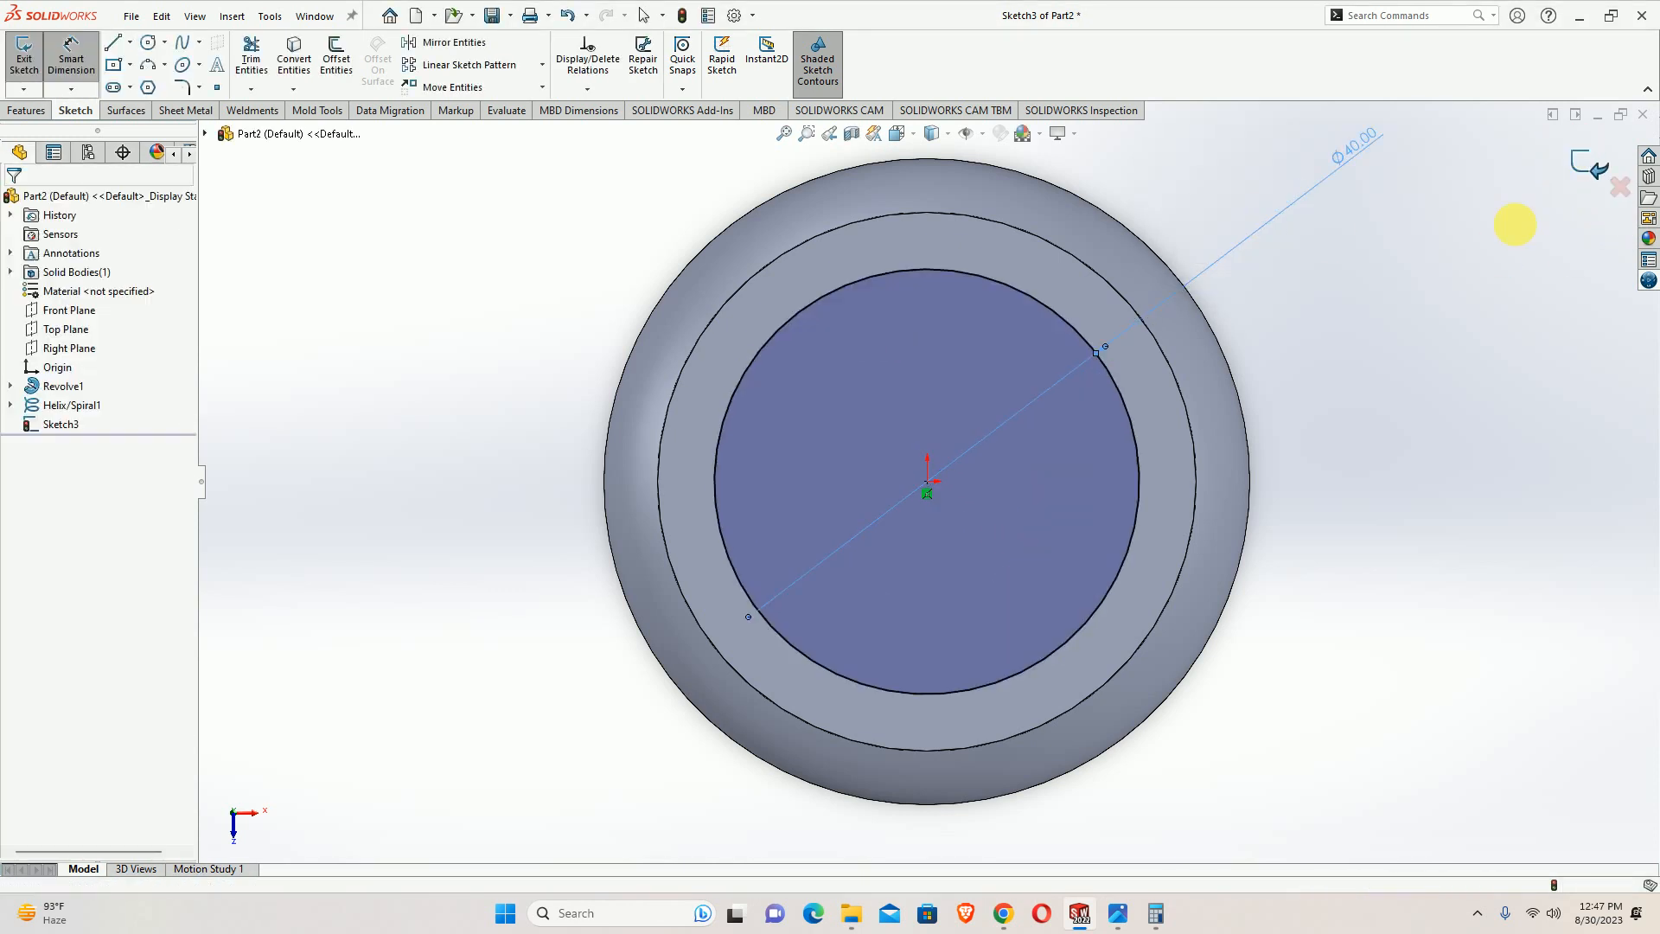
Check the tube's lower ends in the reference photo and start a second Helix/Spiral curve from the new circle
{"action": "left_click", "coordinate": [1118, 913]}
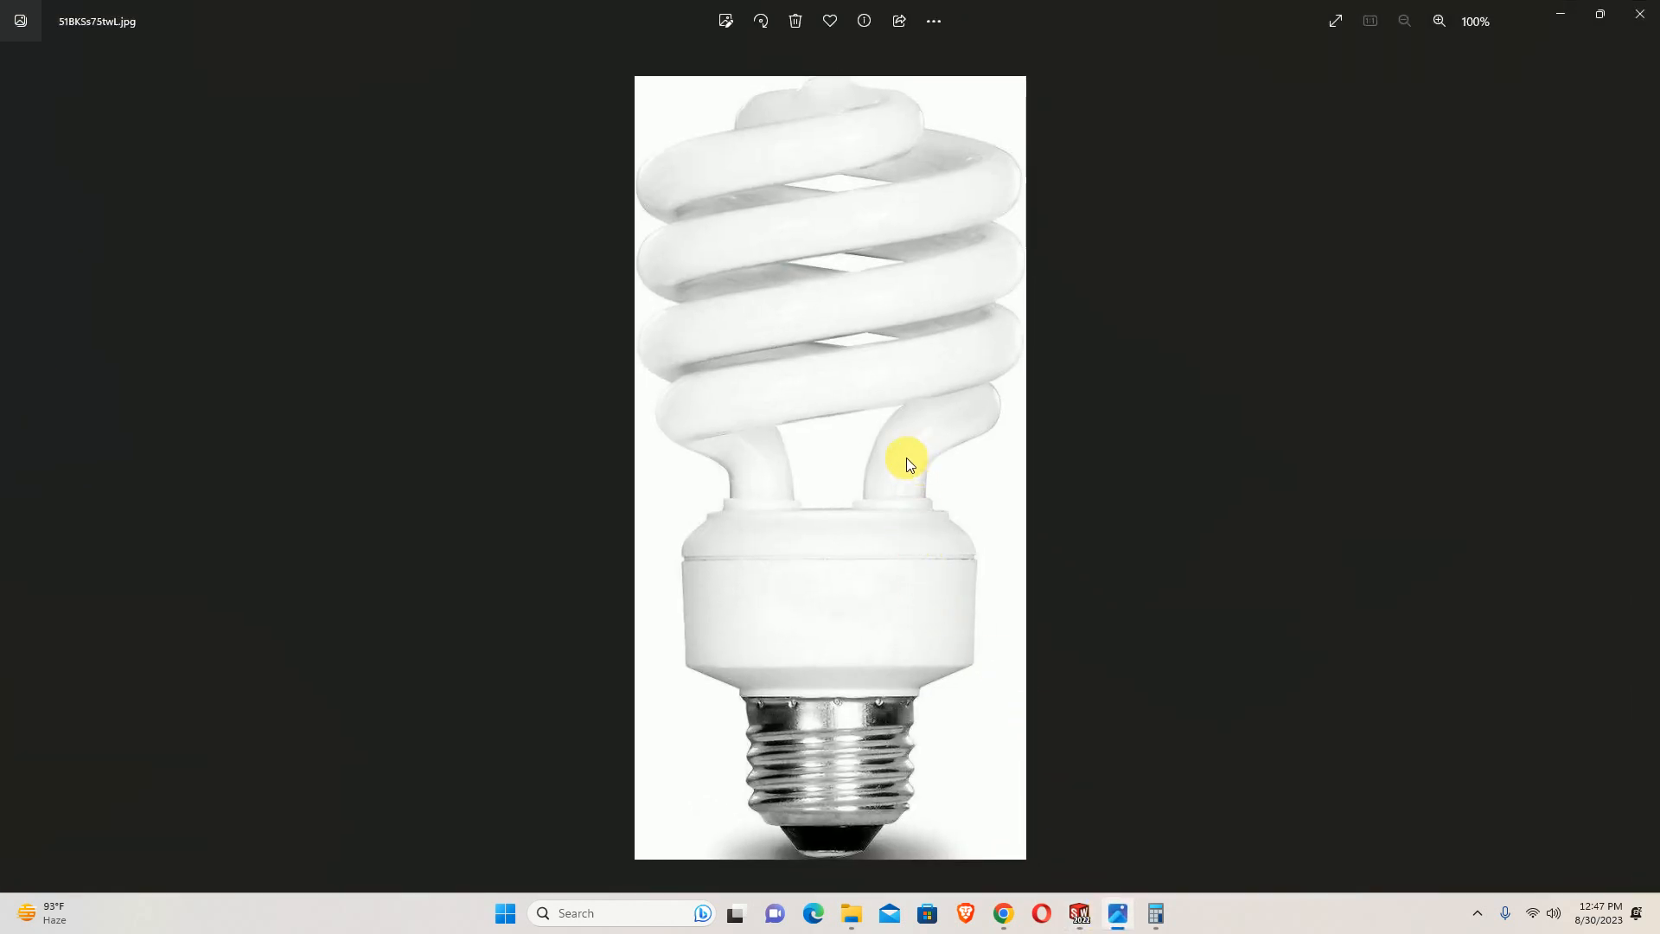
{"action": "left_click", "coordinate": [1561, 15]}
{"action": "middle_click_drag", "start_coordinate": [986, 472], "coordinate": [974, 486]}
{"action": "middle_click_drag", "start_coordinate": [1017, 304], "coordinate": [1009, 504]}
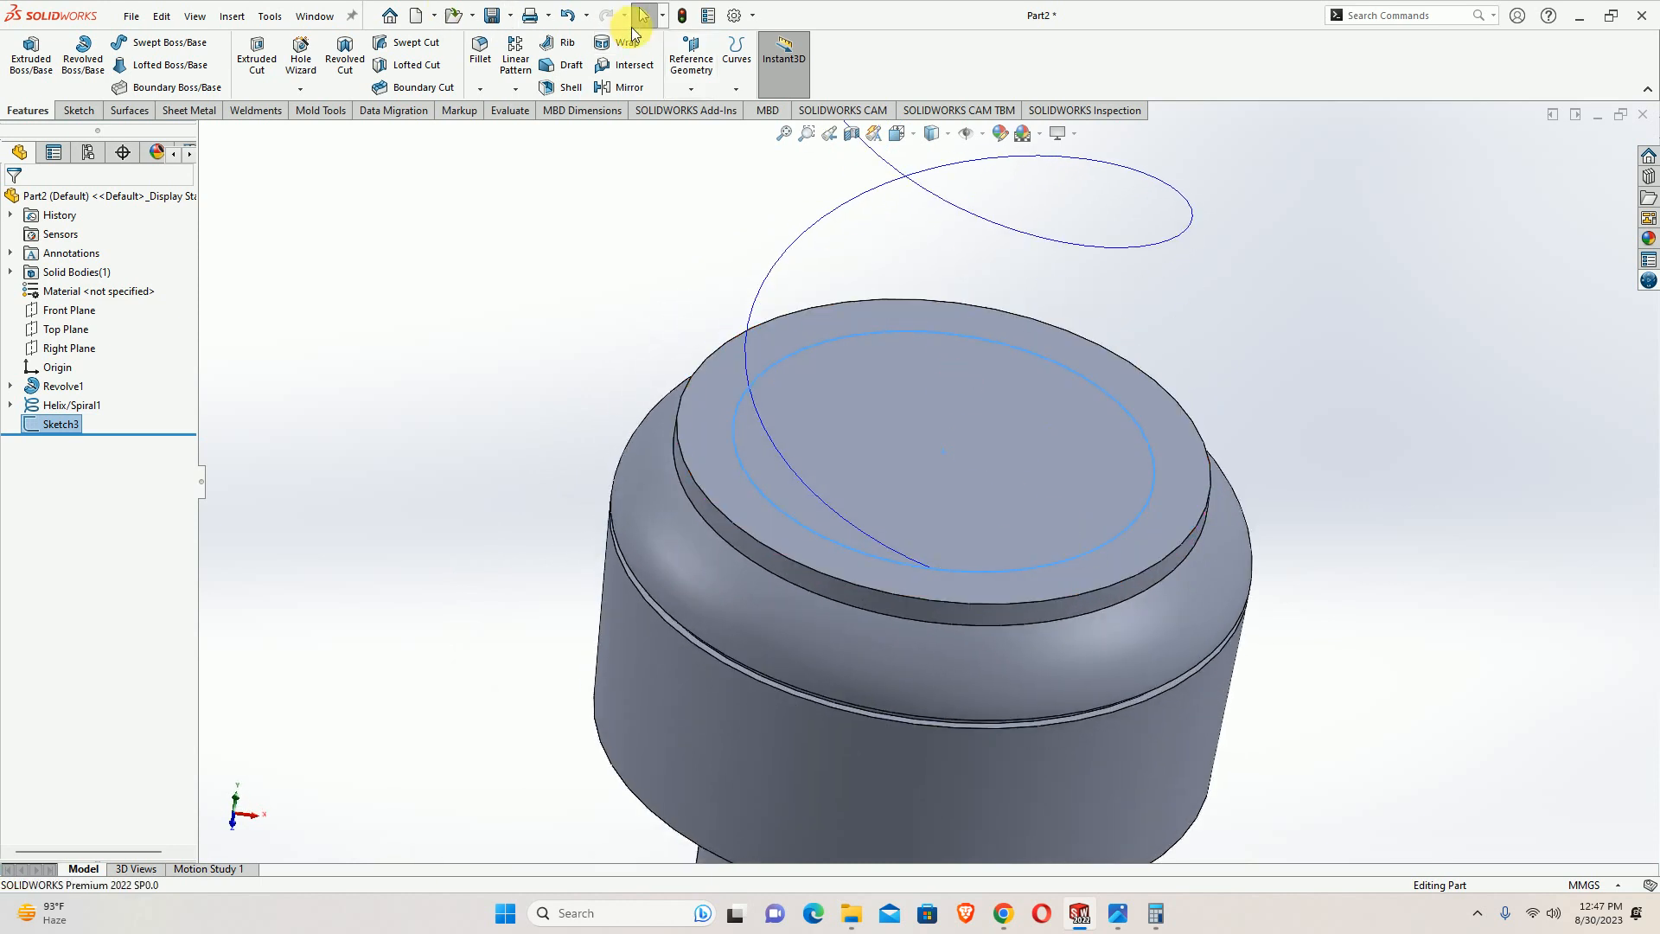
{"action": "left_click", "coordinate": [736, 53]}
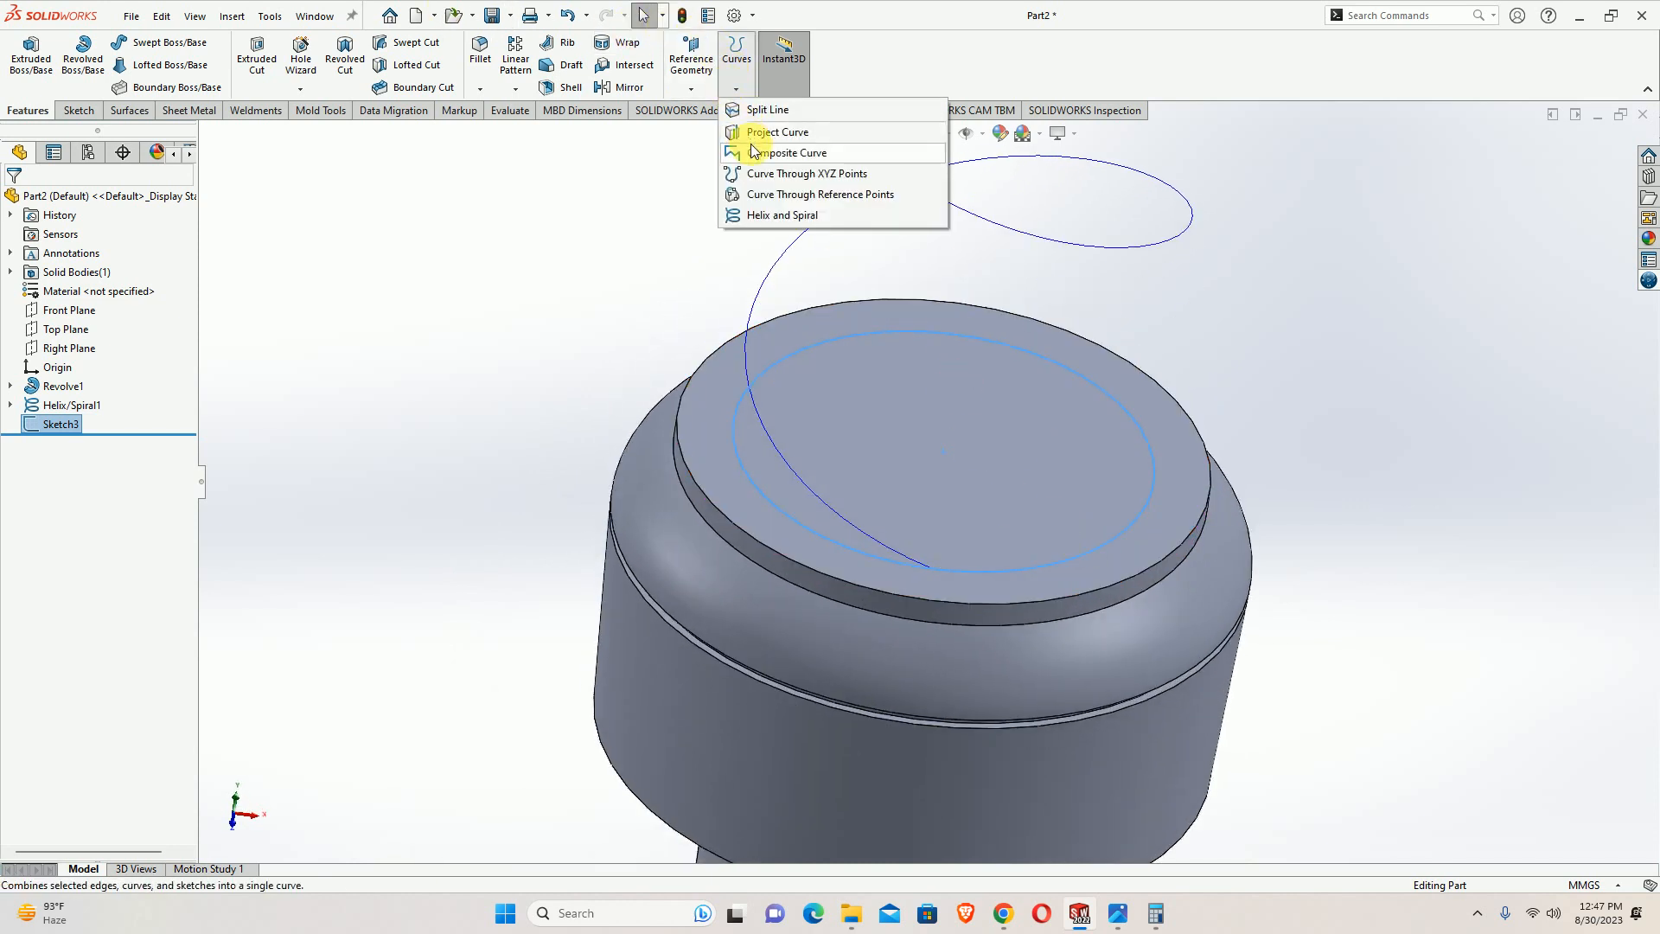
{"action": "left_click", "coordinate": [757, 215]}
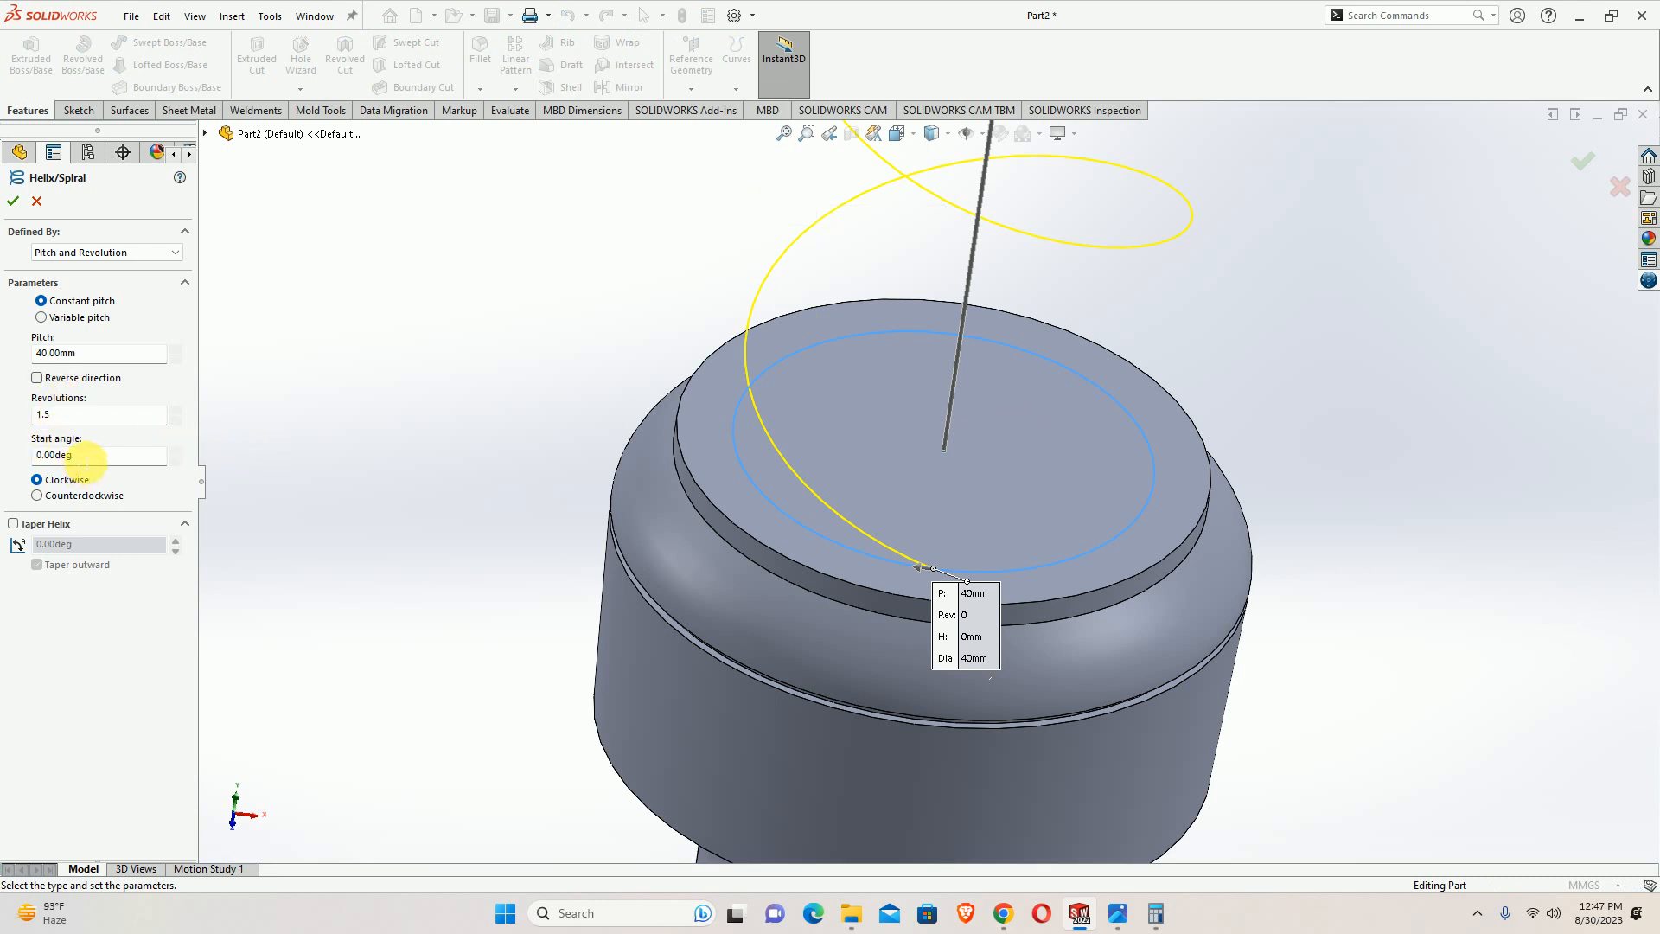
Check the opposite tube end in the reference photo and set the second helix's start angle to 180°
{"action": "left_click_drag", "start_coordinate": [86, 456], "coordinate": [5, 458]}
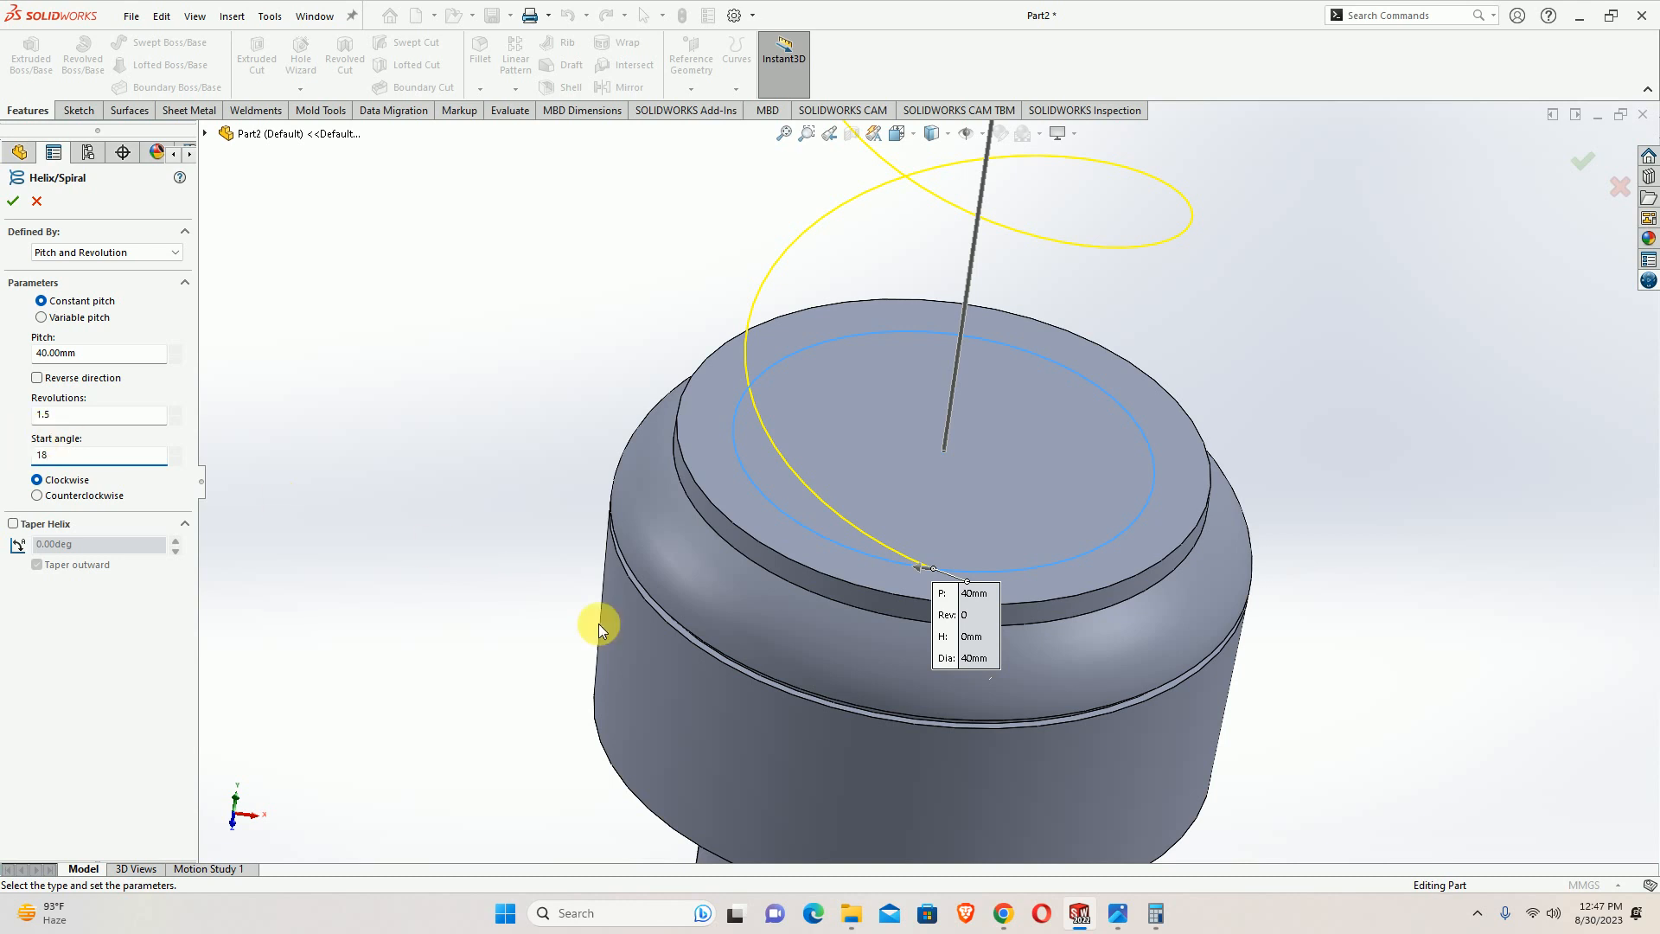
{"action": "left_click", "coordinate": [1115, 902]}
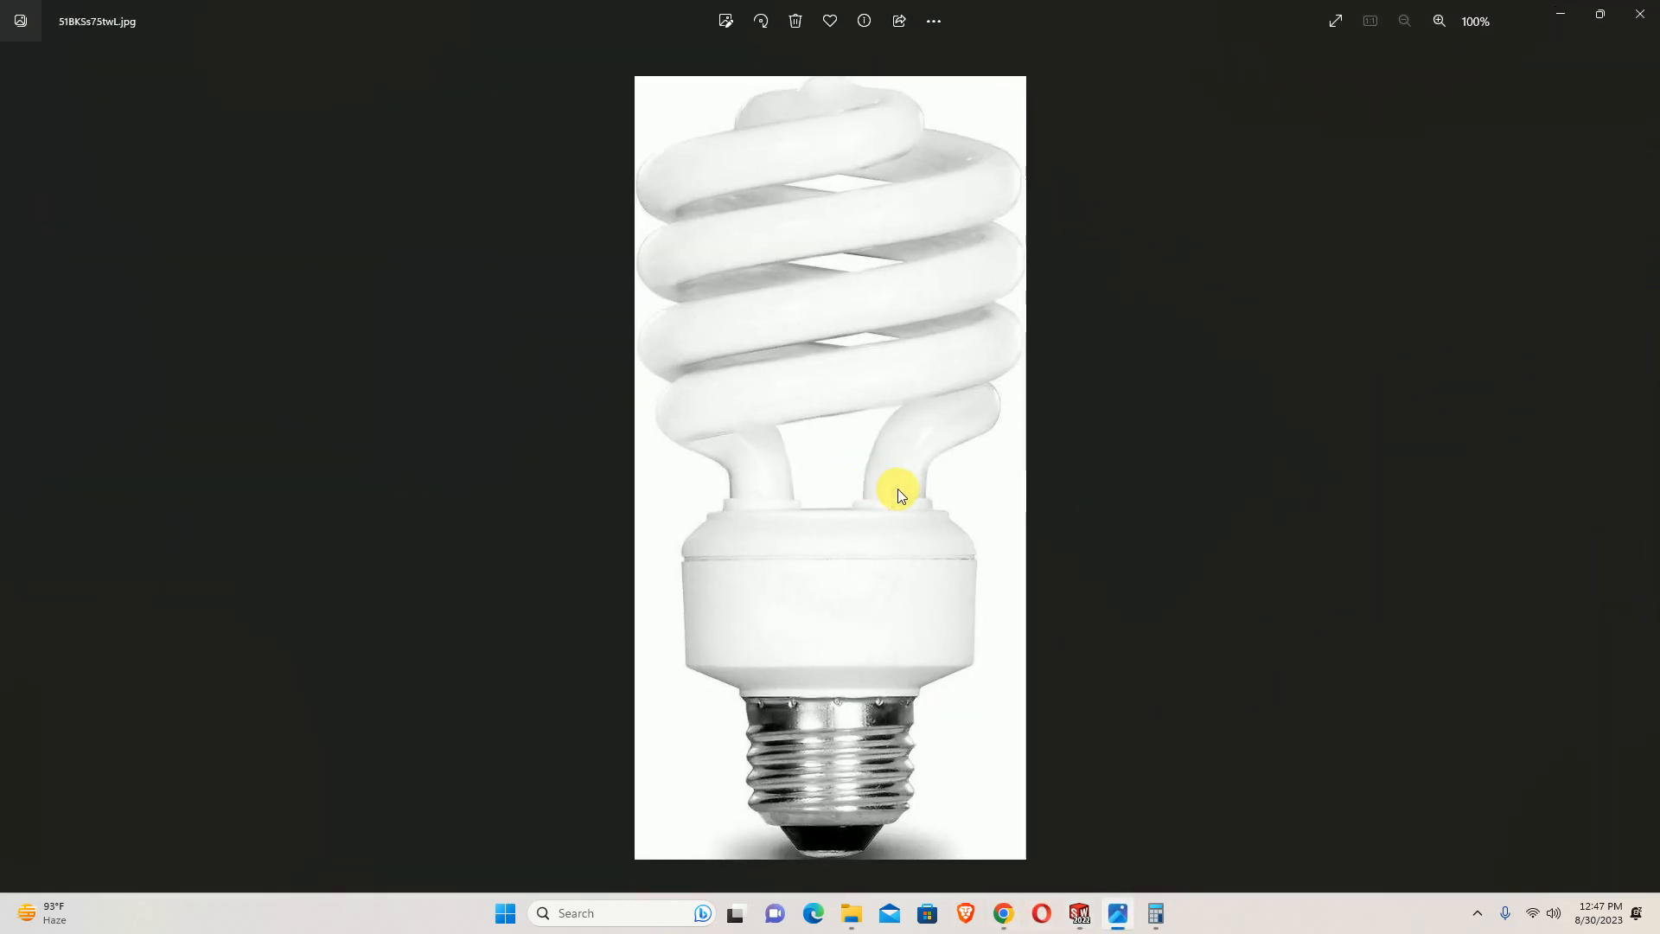
{"action": "left_click", "coordinate": [1561, 15]}
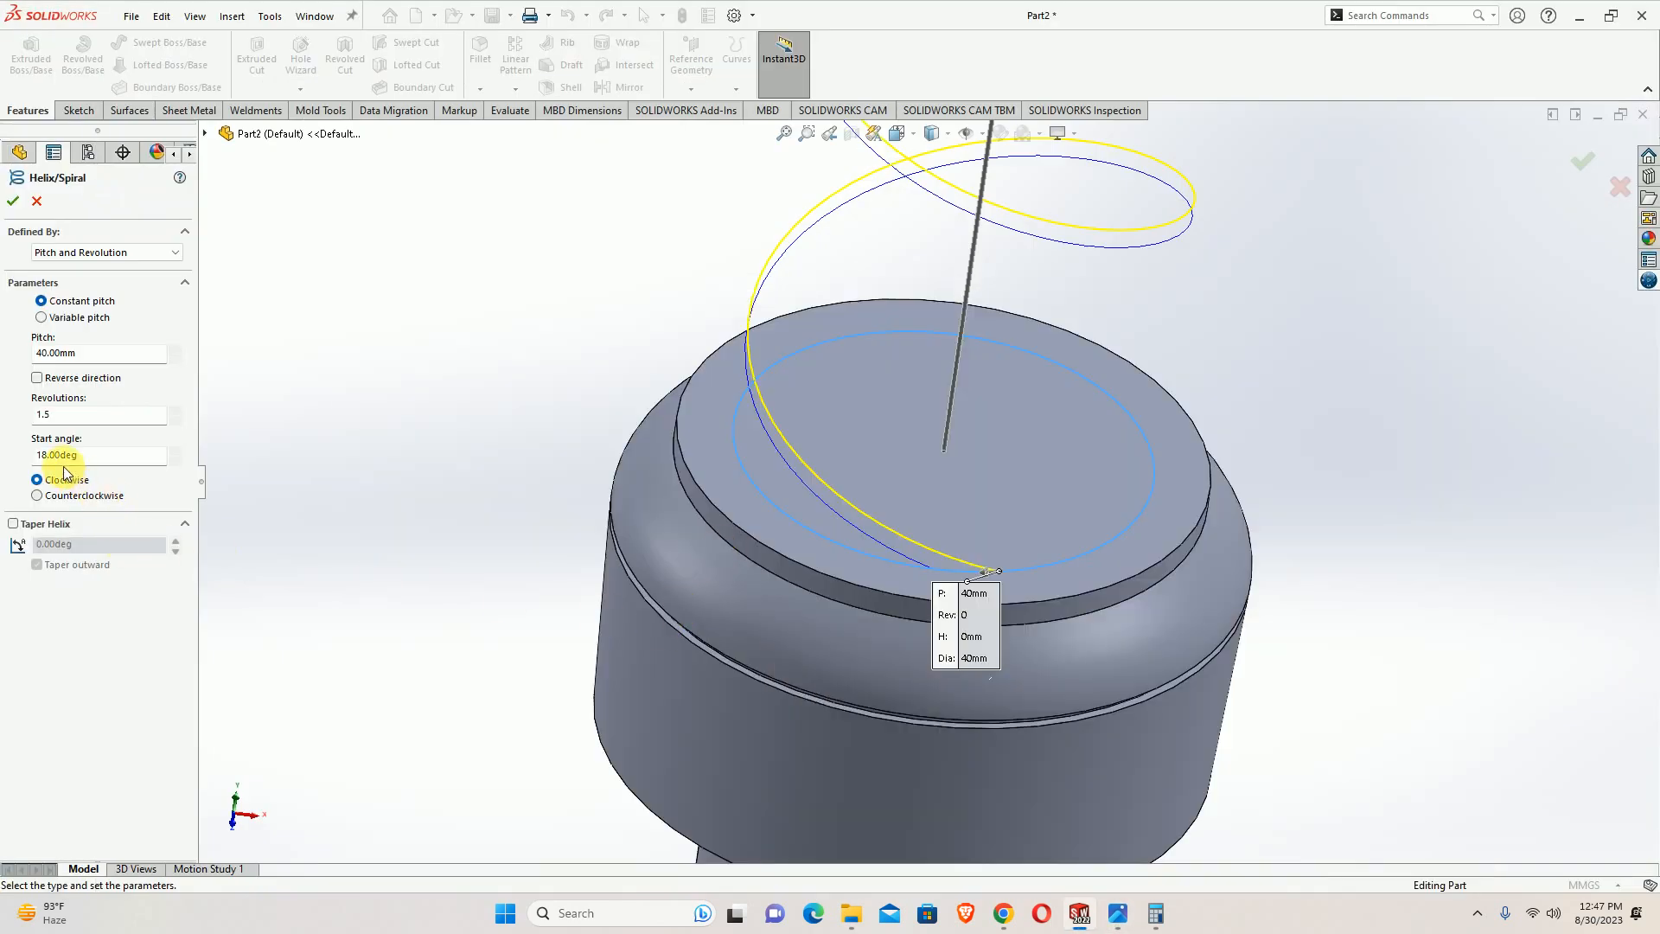
{"action": "left_click_drag", "start_coordinate": [78, 457], "coordinate": [5, 465]}
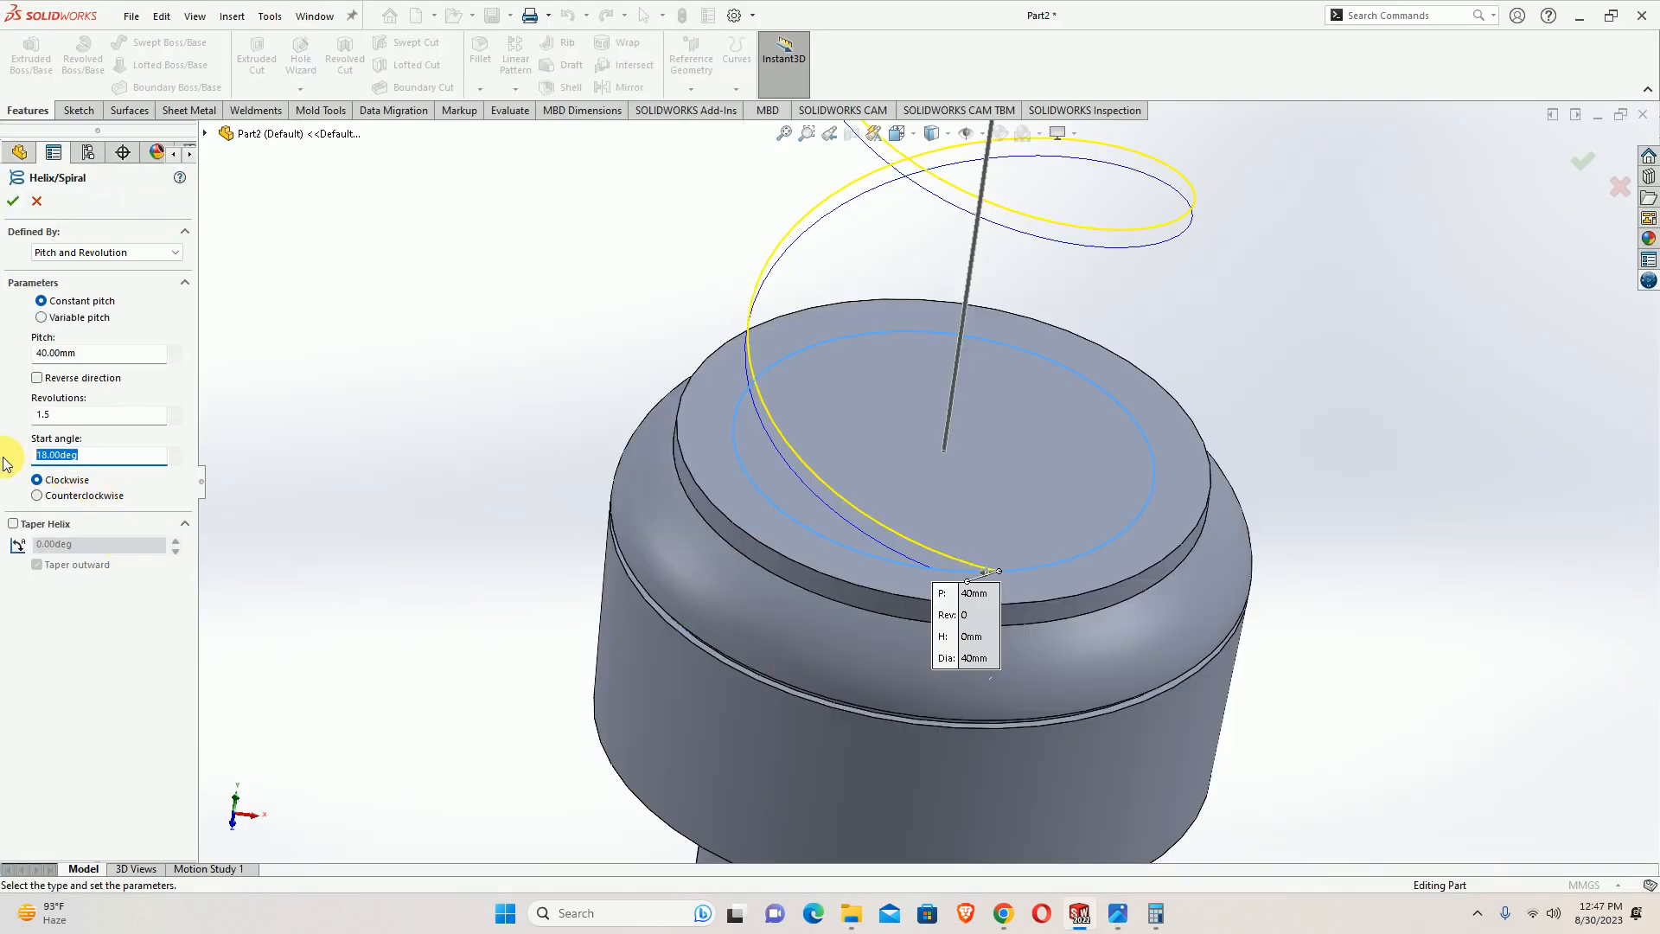
{"action": "key", "text": "Return"}
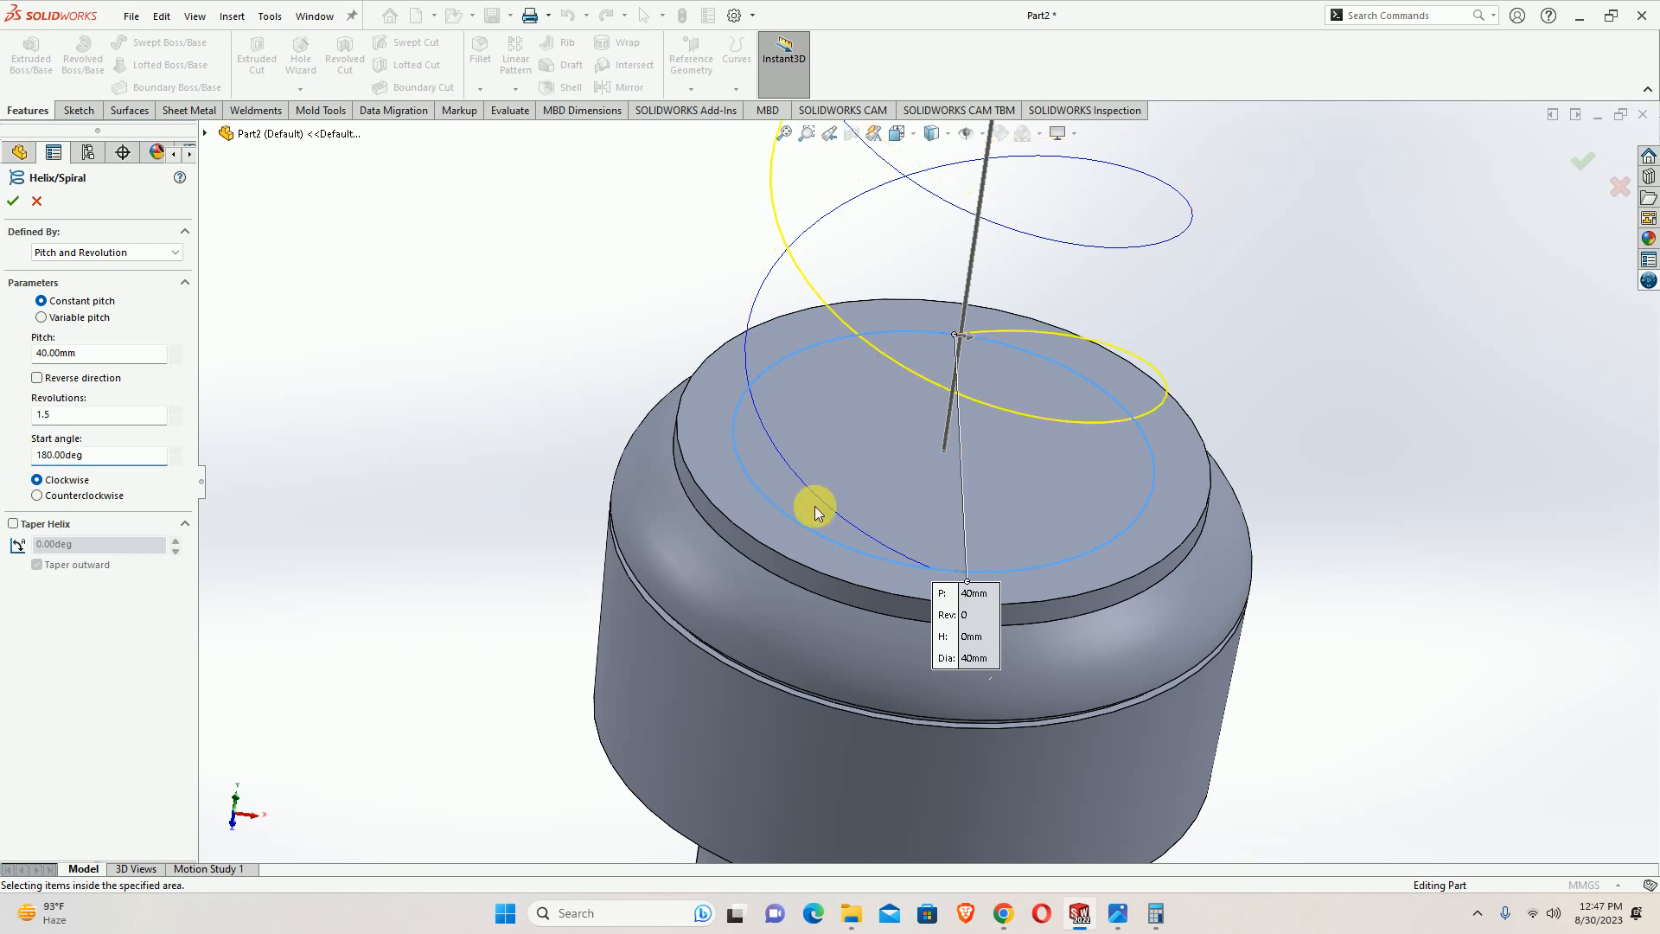
Compare the second helix's preview with the first helix and accept it
{"action": "scroll", "coordinate": [1083, 459], "scroll_direction": "up", "scroll_amount": 5}
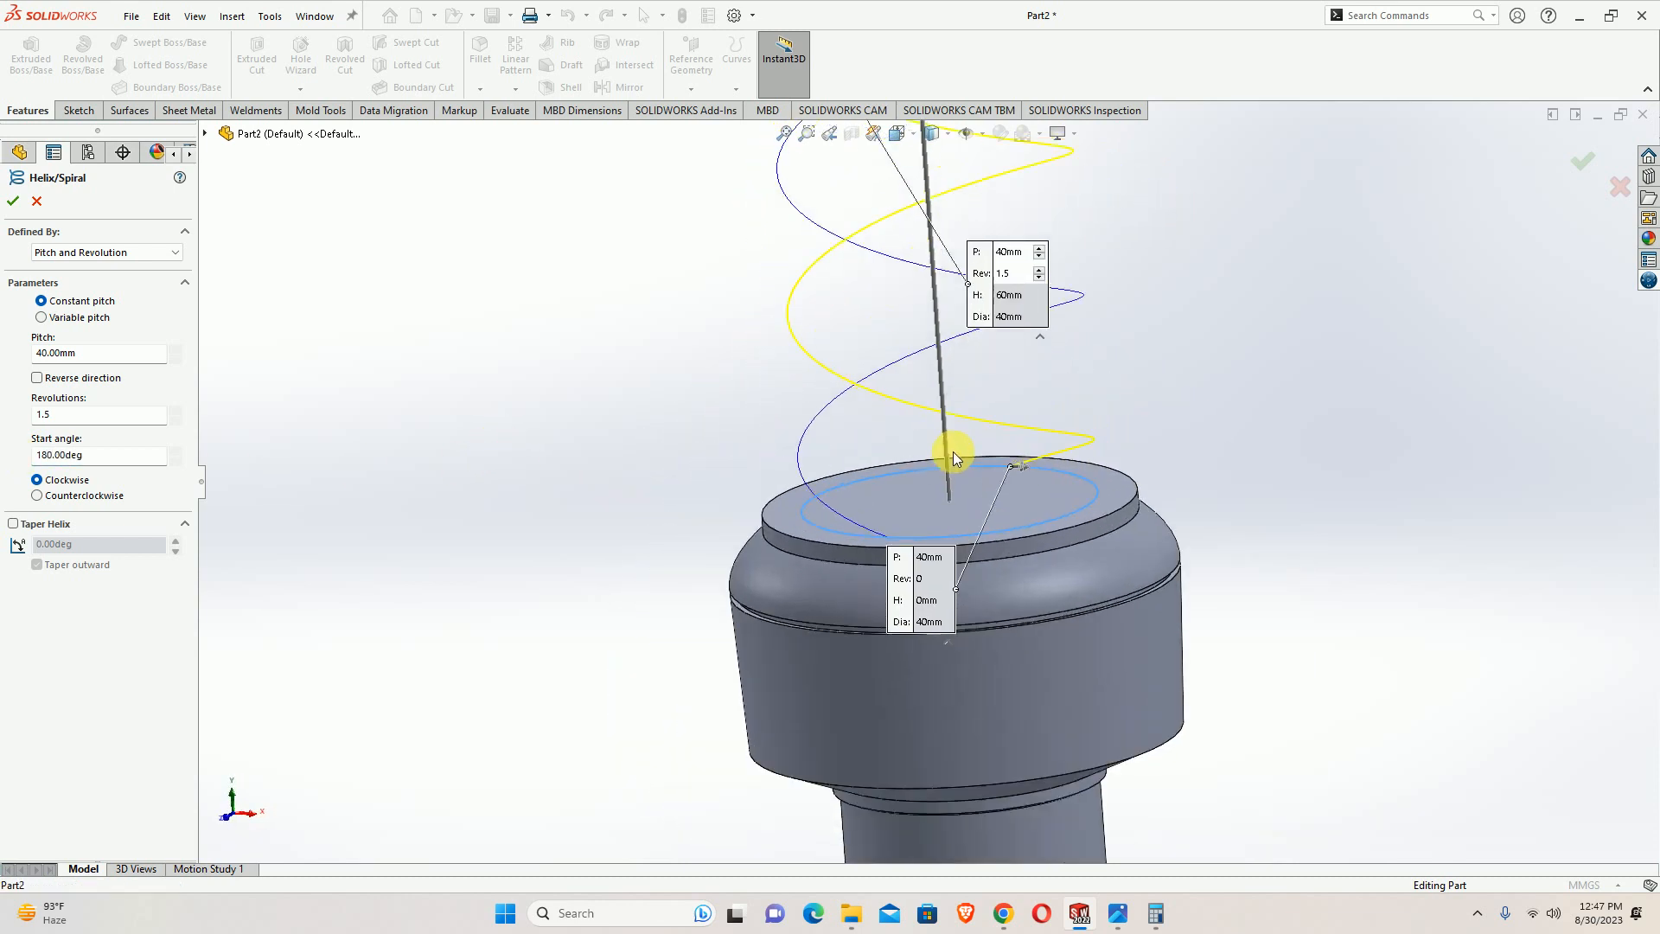
{"action": "mouse_move", "coordinate": [953, 451]}
{"action": "middle_mouse_down"}
{"action": "mouse_move", "coordinate": [1023, 421]}
{"action": "mouse_move", "coordinate": [1160, 455]}
{"action": "mouse_move", "coordinate": [947, 445]}
{"action": "middle_mouse_up"}
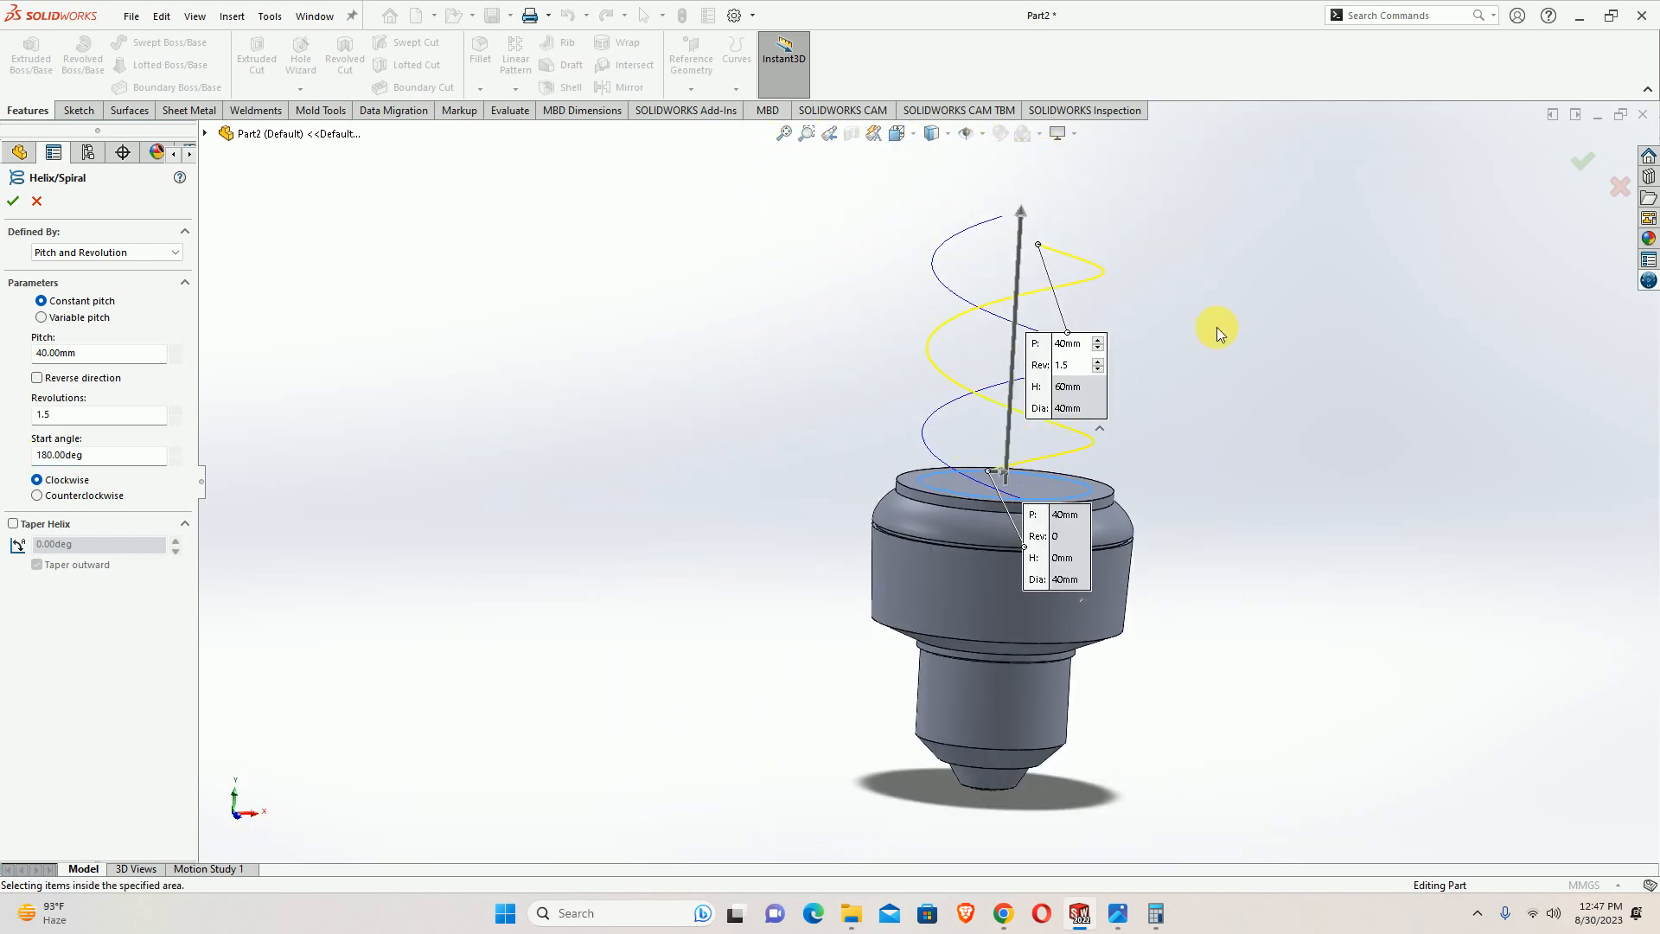
{"action": "middle_click_drag", "start_coordinate": [1218, 333], "coordinate": [1066, 255]}
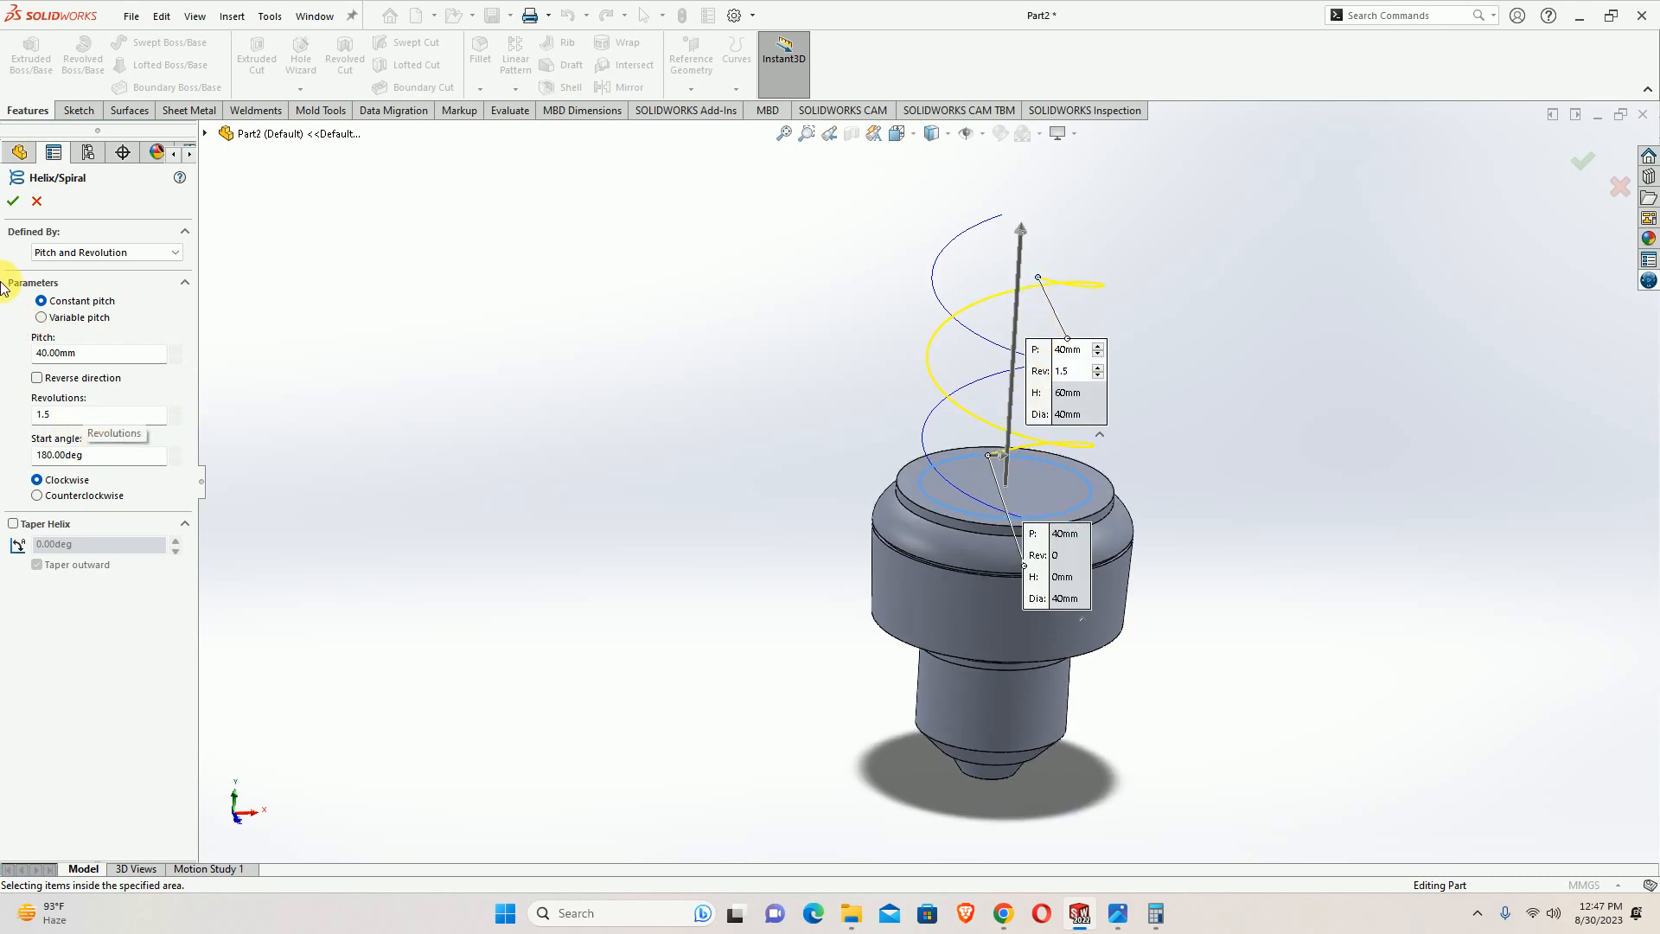
{"action": "left_click", "coordinate": [13, 204]}
{"action": "middle_click_drag", "start_coordinate": [511, 456], "coordinate": [900, 469]}
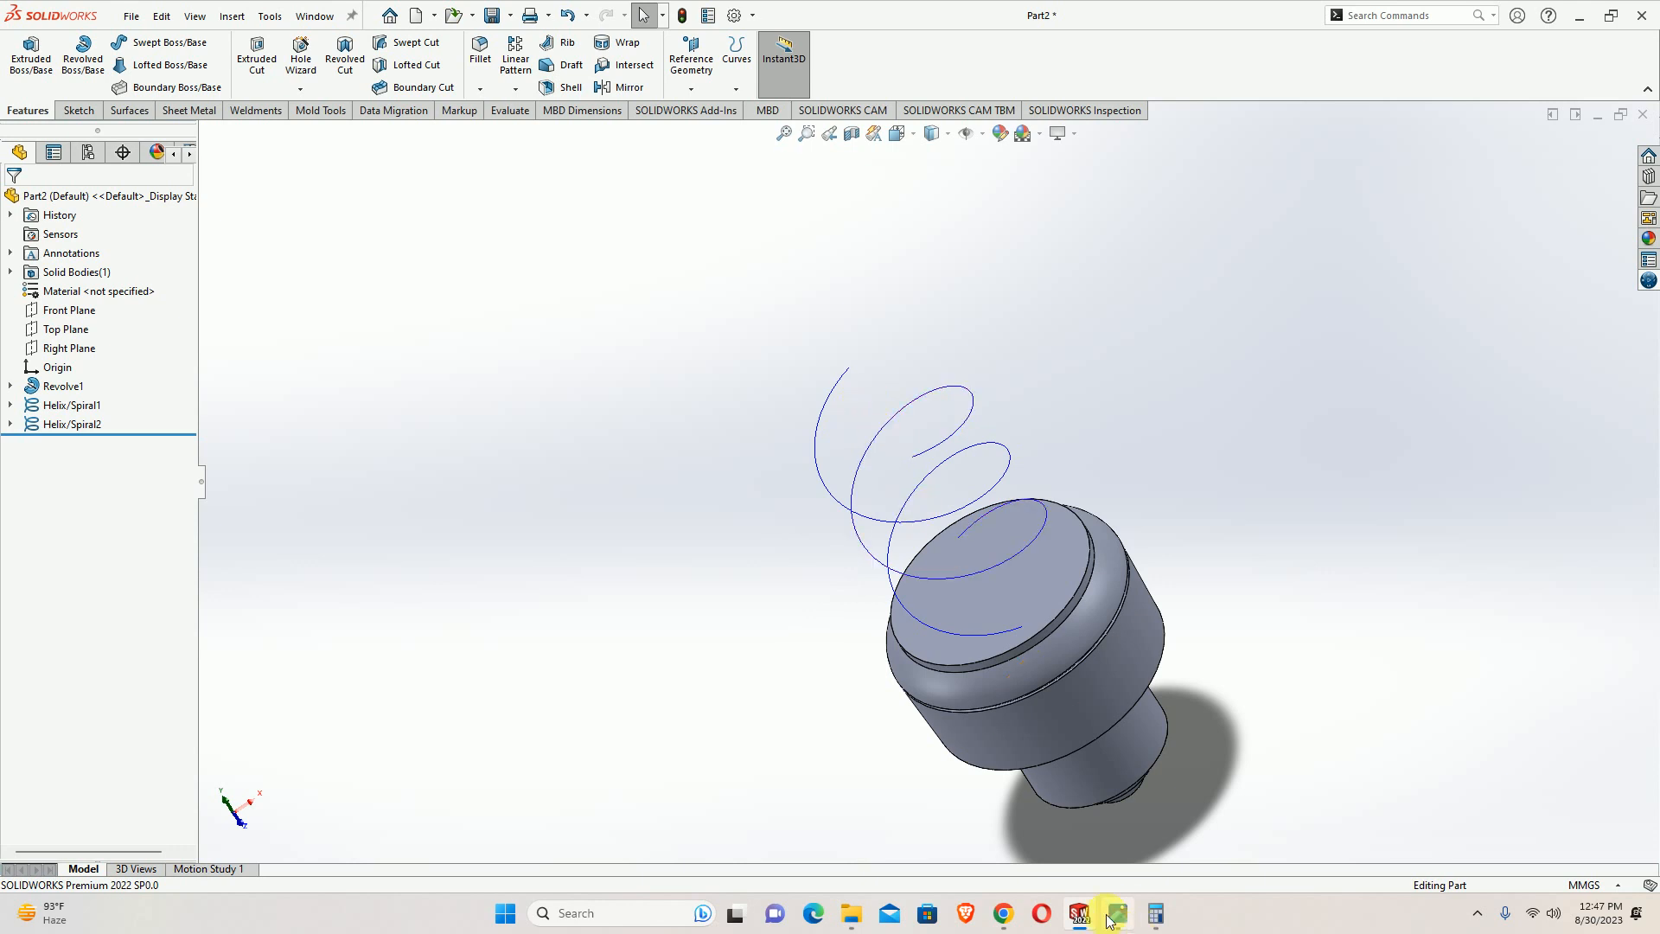
Switch to Chrome and browse the "cfl size" image results for how the spiral tubes join at the tip, opening the Top Spiral picture
{"action": "left_click", "coordinate": [1003, 913]}
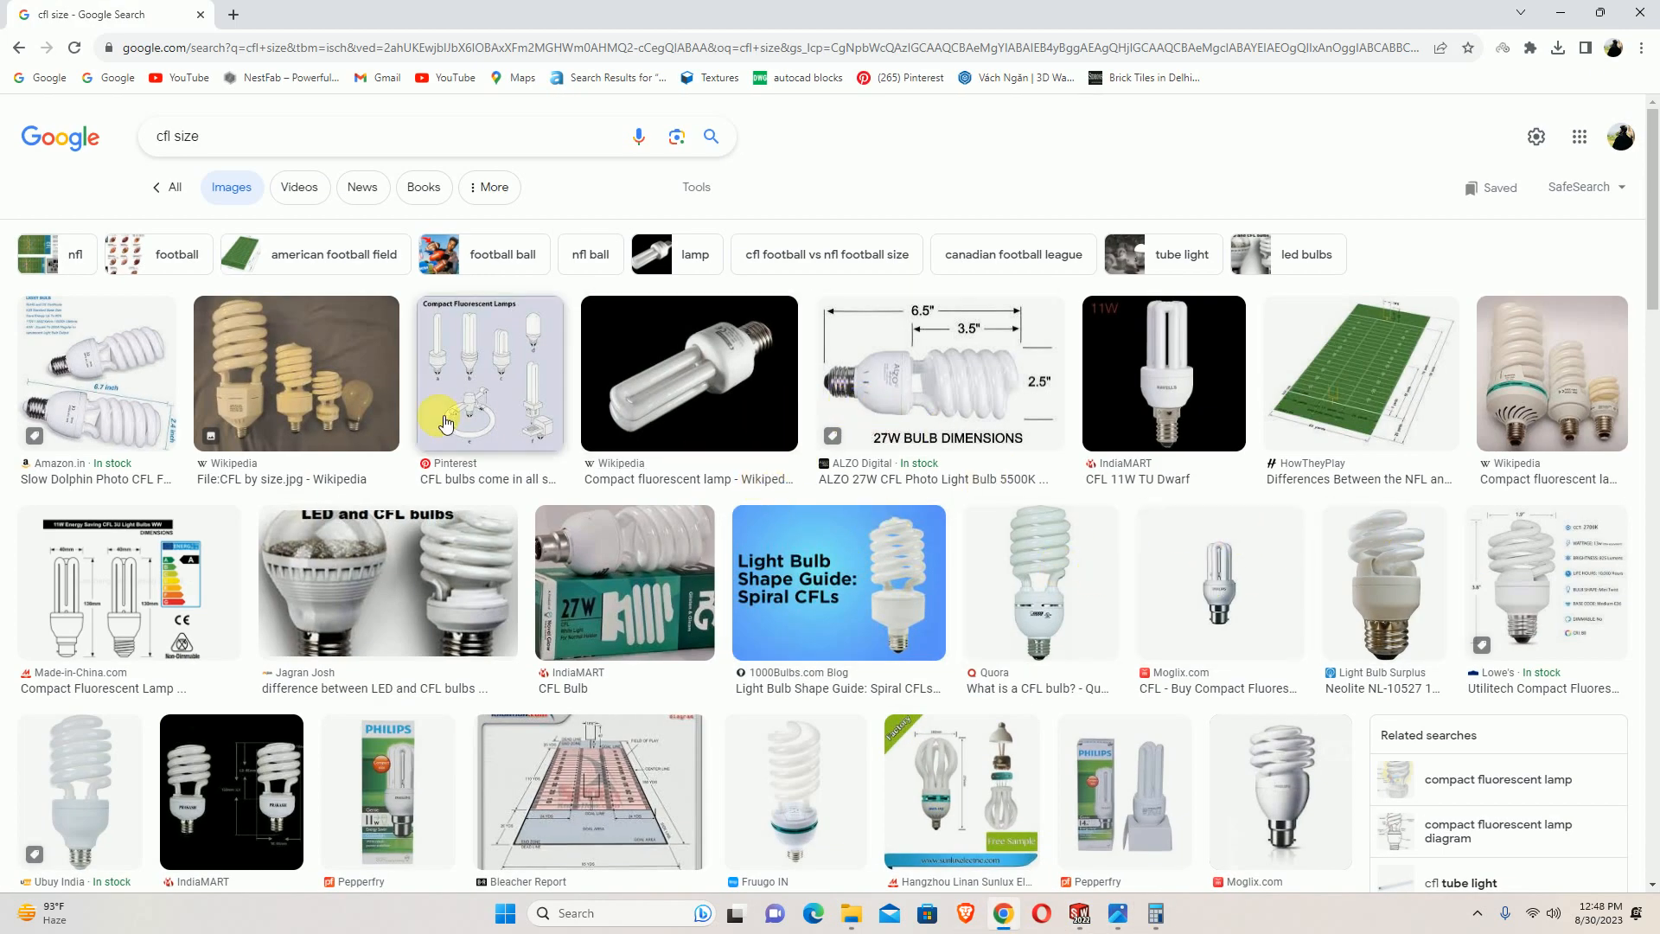
{"action": "scroll", "coordinate": [255, 519], "scroll_direction": "down", "scroll_amount": 4}
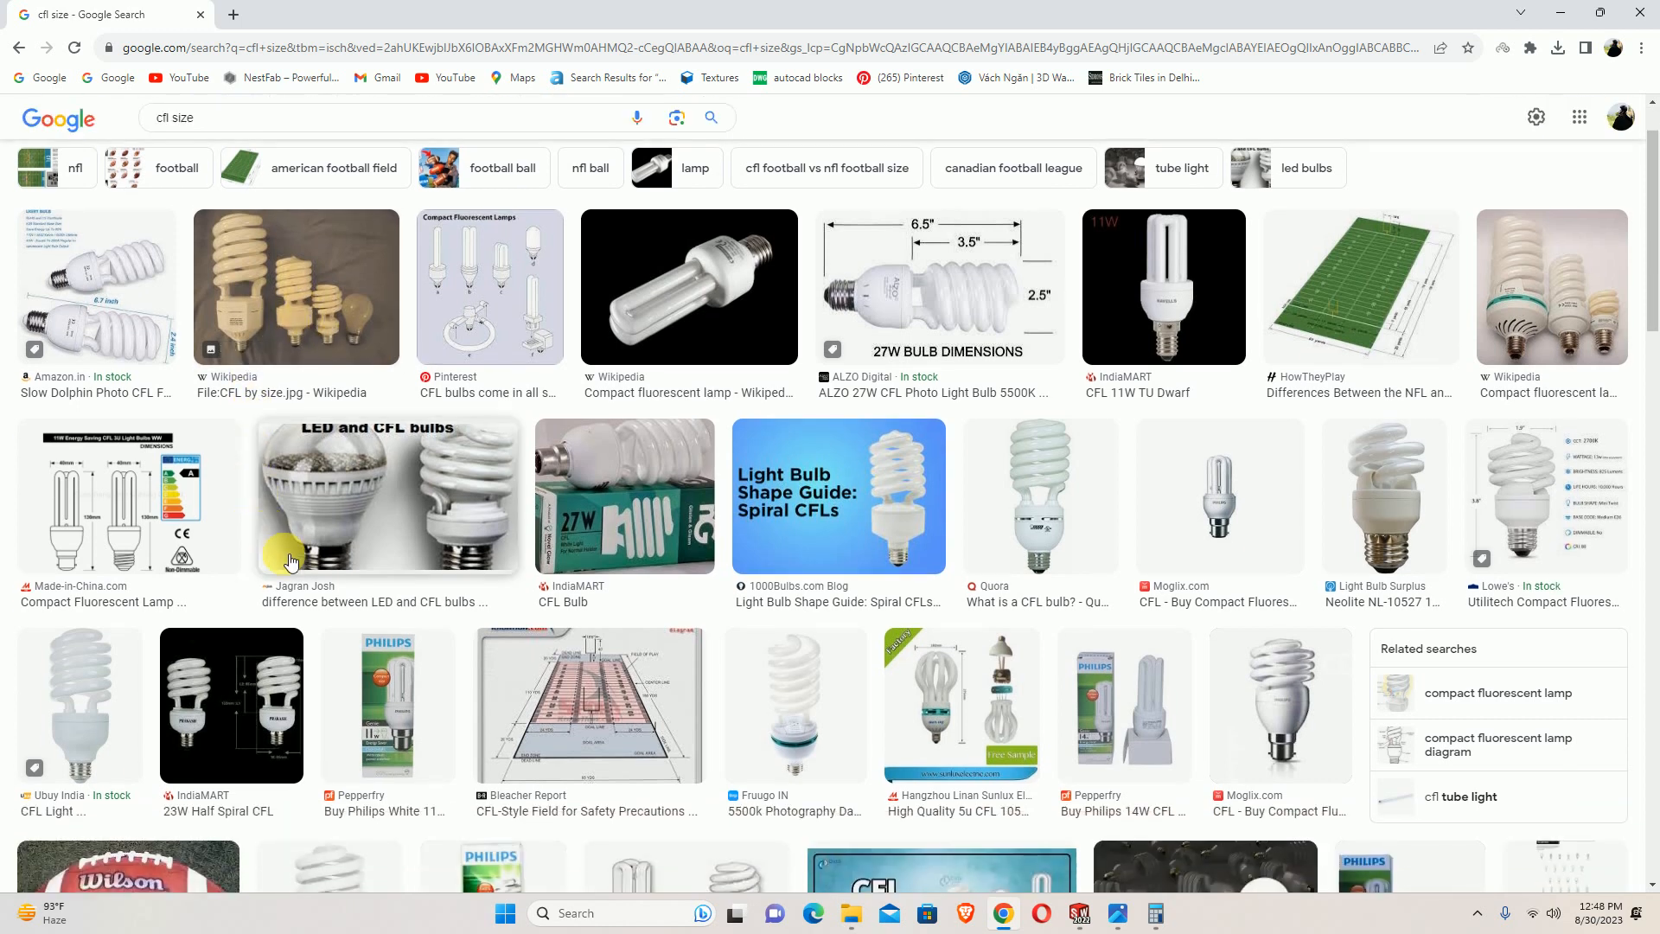
{"action": "scroll", "coordinate": [1395, 692], "scroll_direction": "down", "scroll_amount": 1}
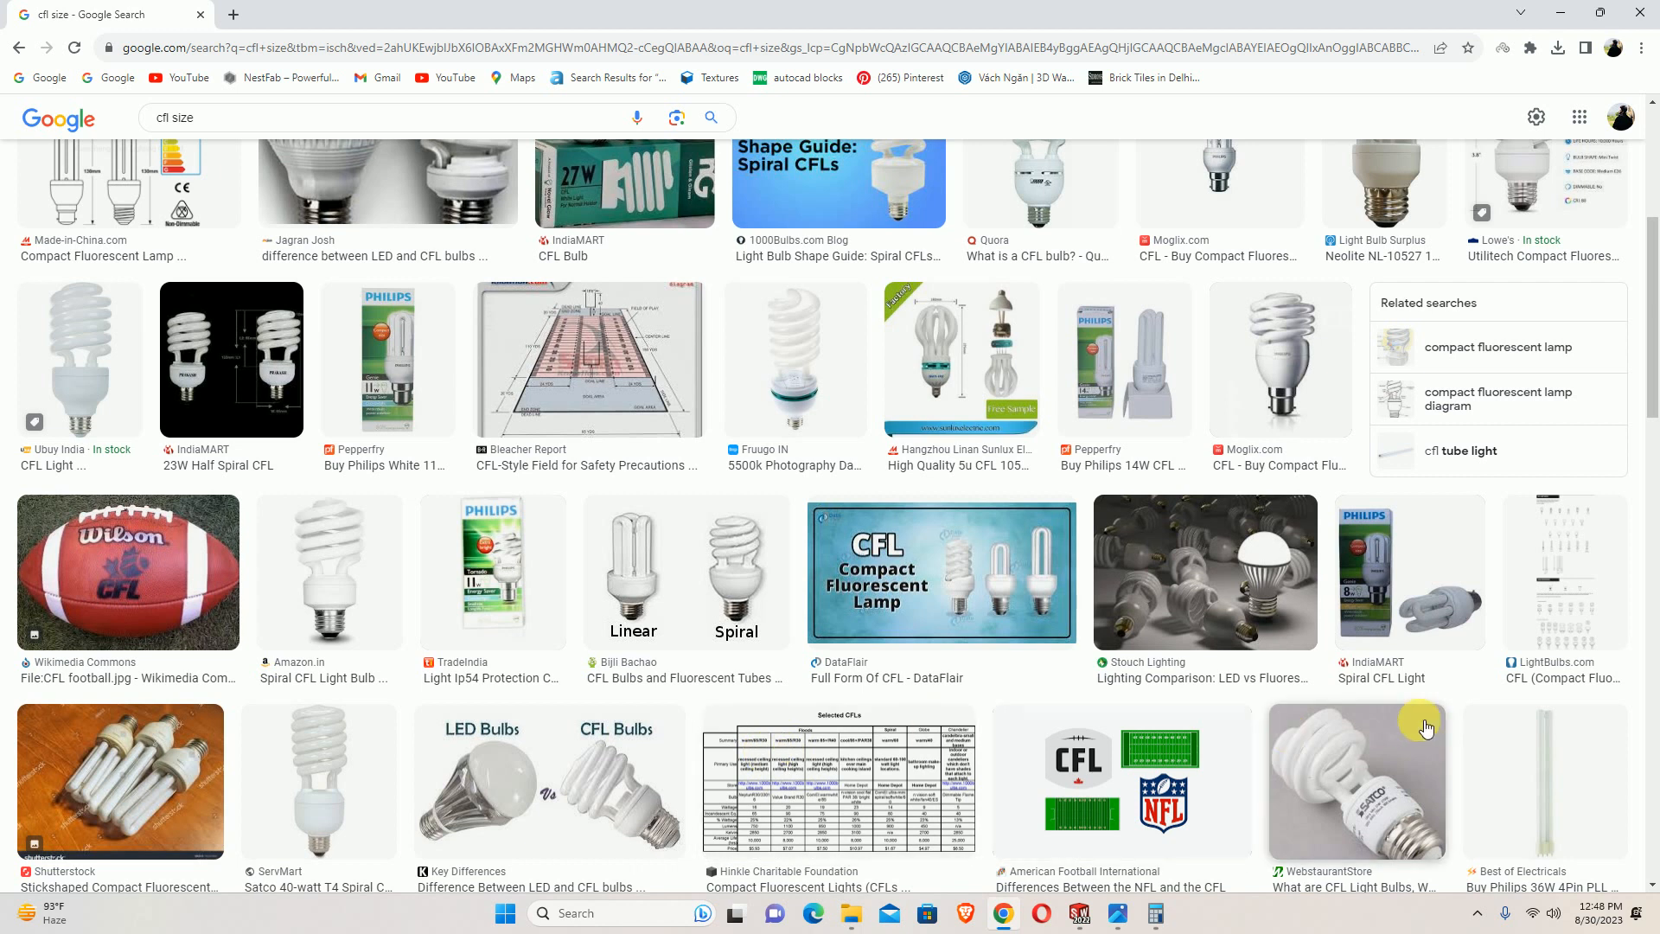
{"action": "left_click", "coordinate": [1325, 752]}
{"action": "scroll", "coordinate": [1261, 554], "scroll_direction": "down", "scroll_amount": 6}
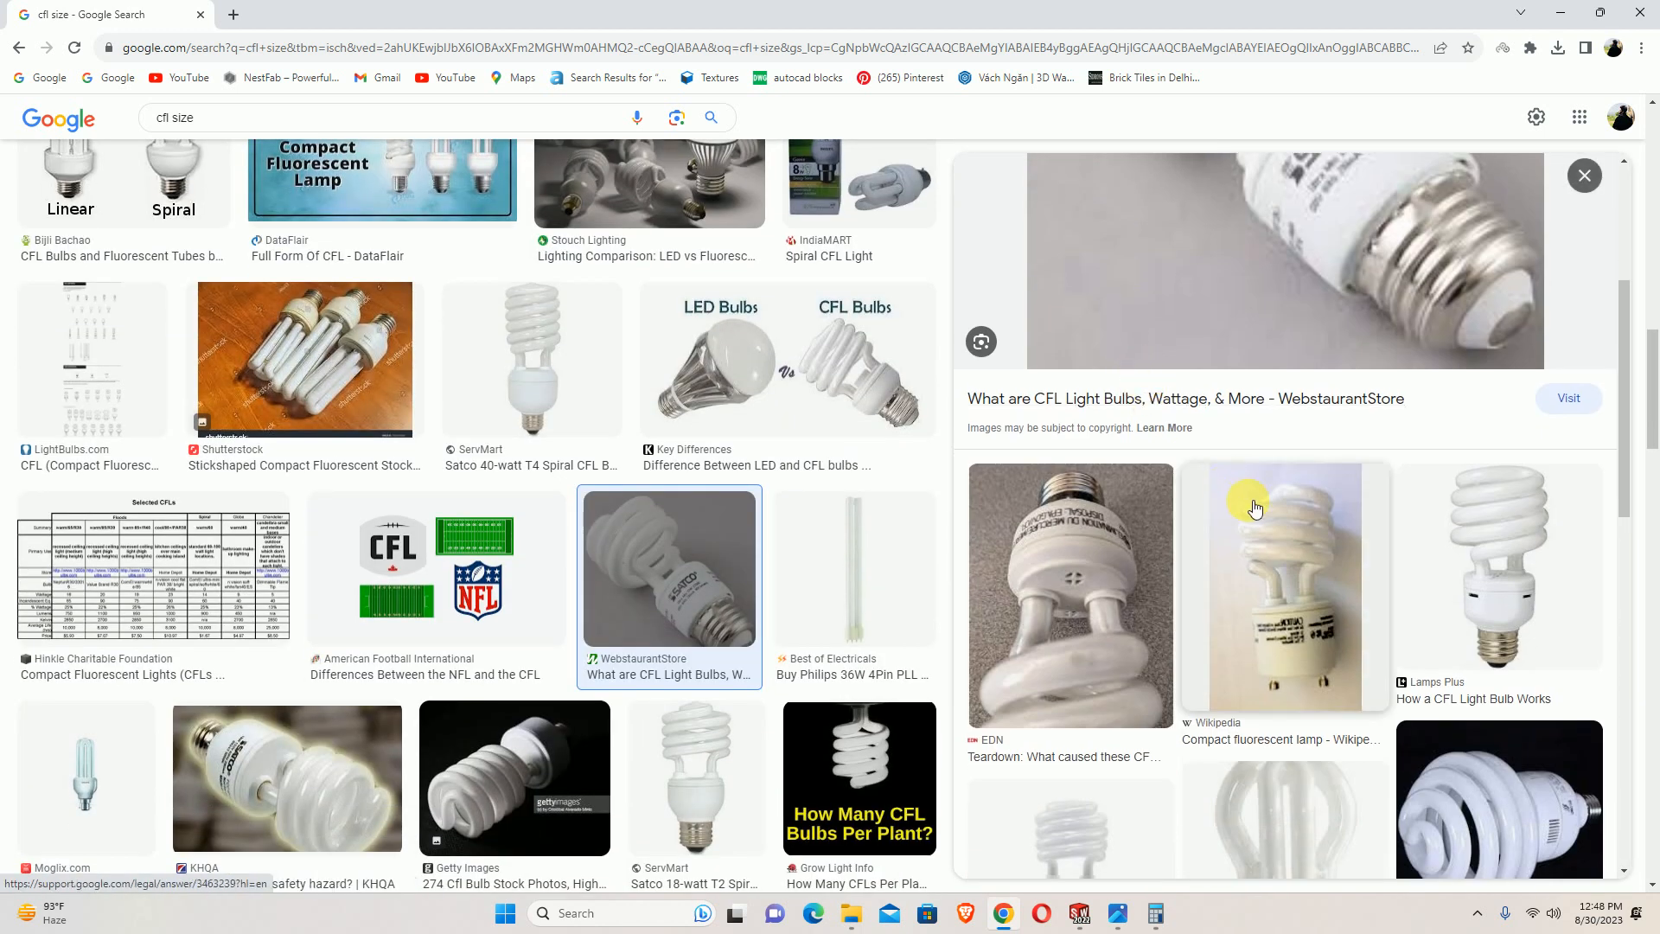
{"action": "left_click", "coordinate": [1422, 664]}
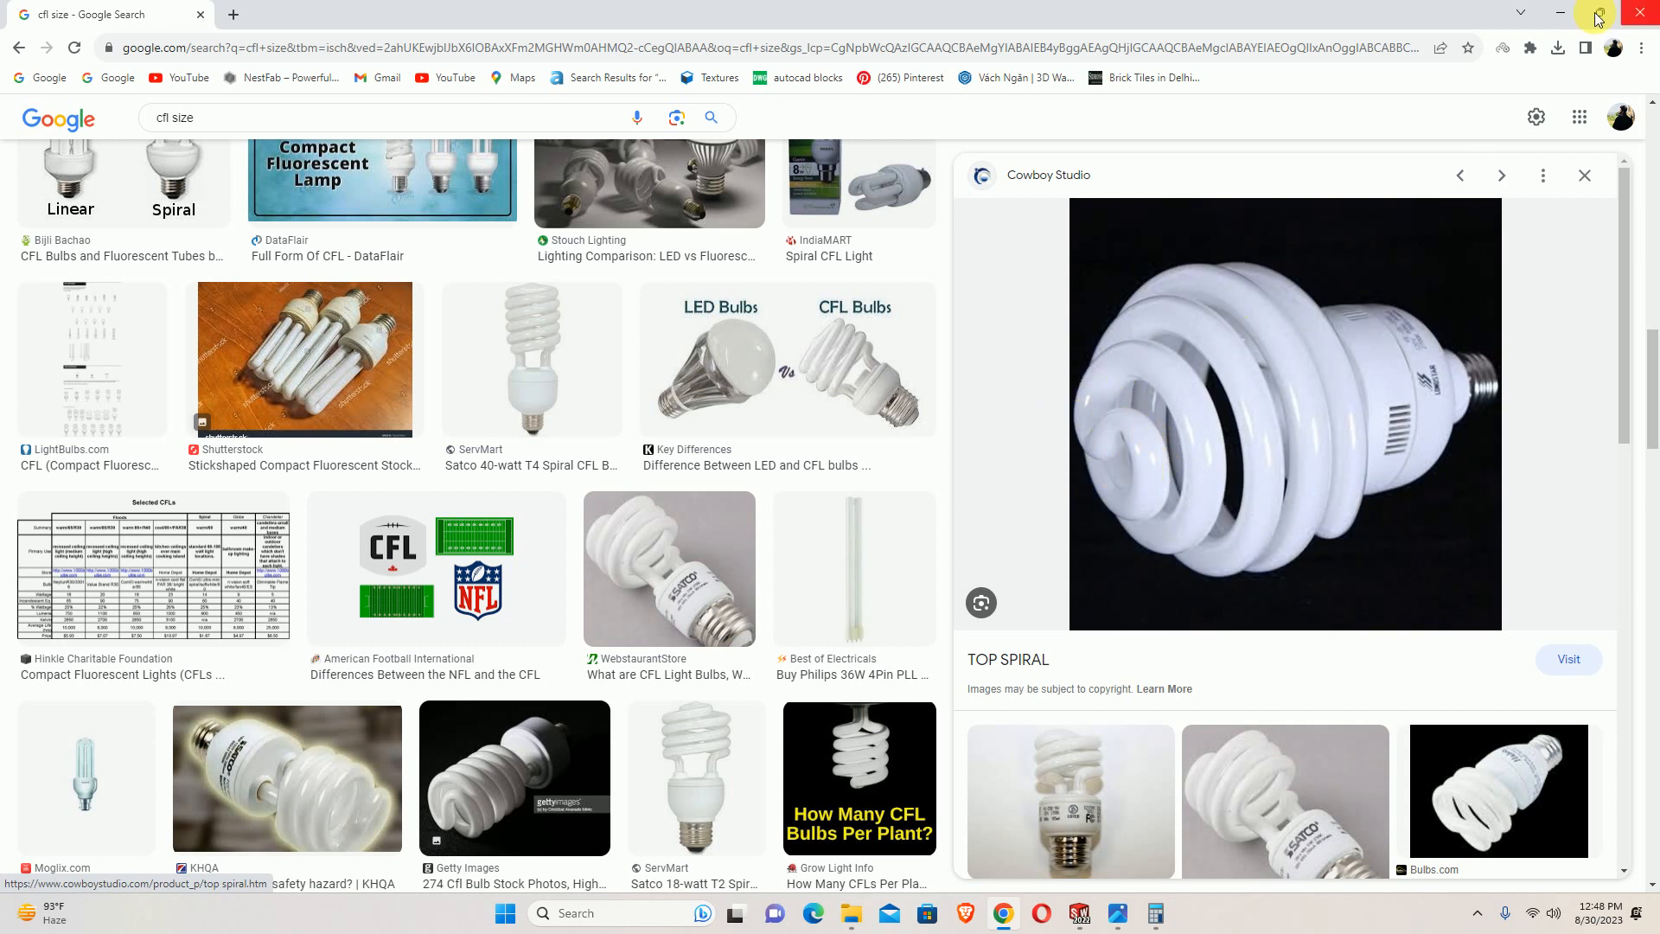
{"action": "left_click", "coordinate": [1561, 12]}
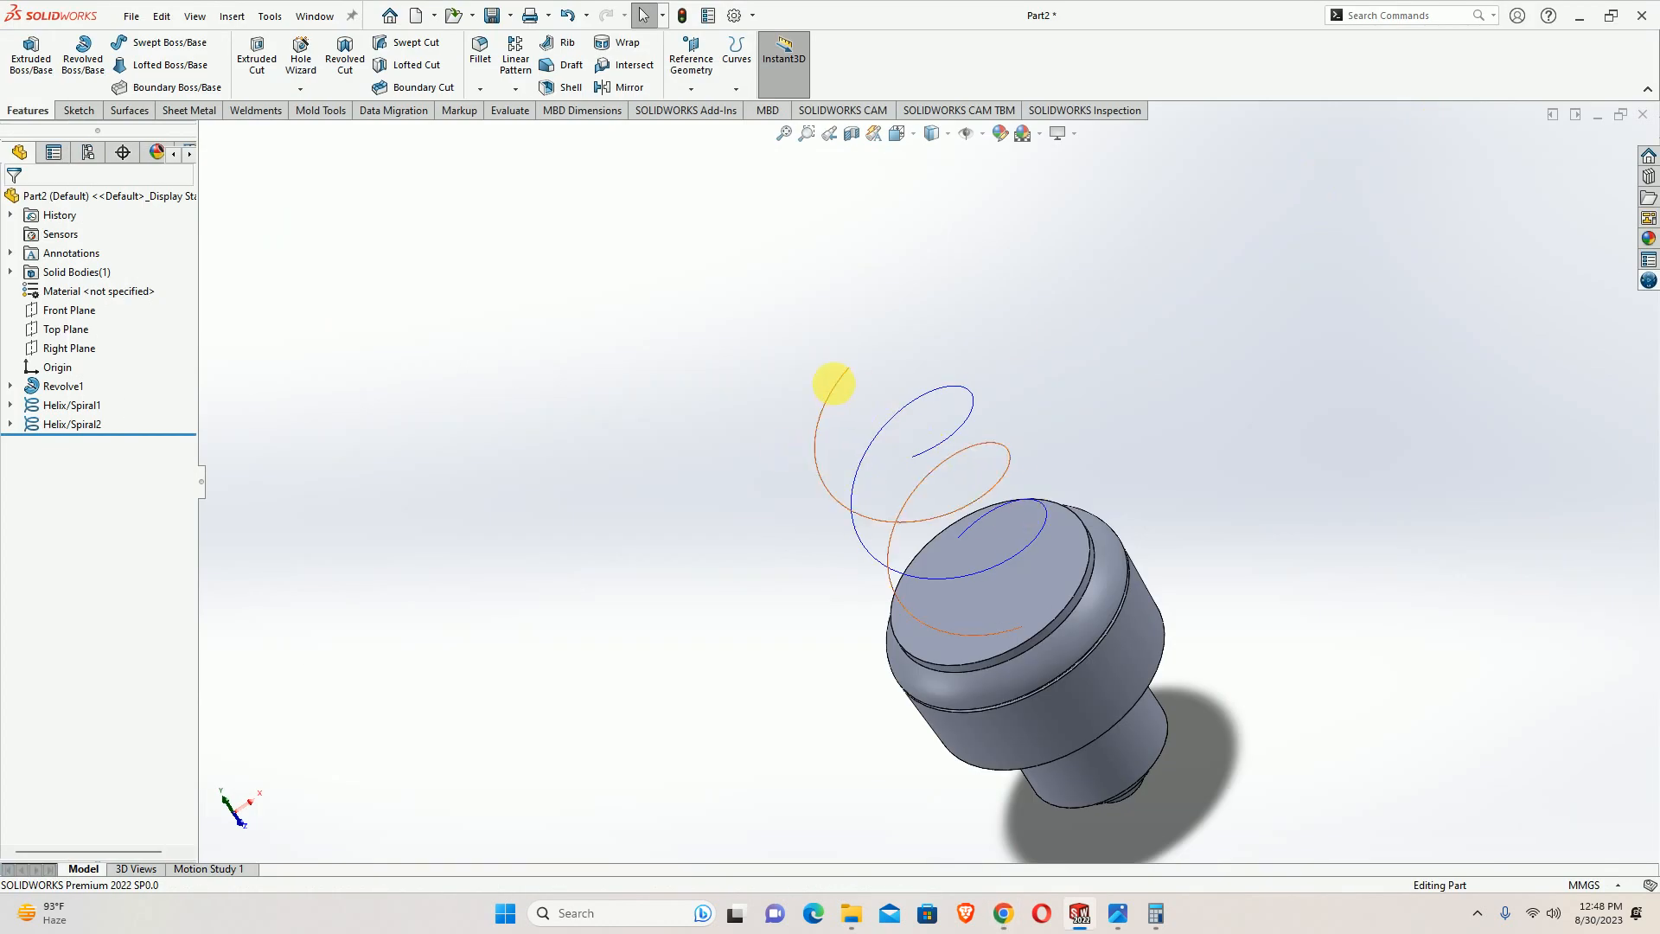
Edit the second helix and set its revolutions to 1
{"action": "left_click", "coordinate": [879, 415]}
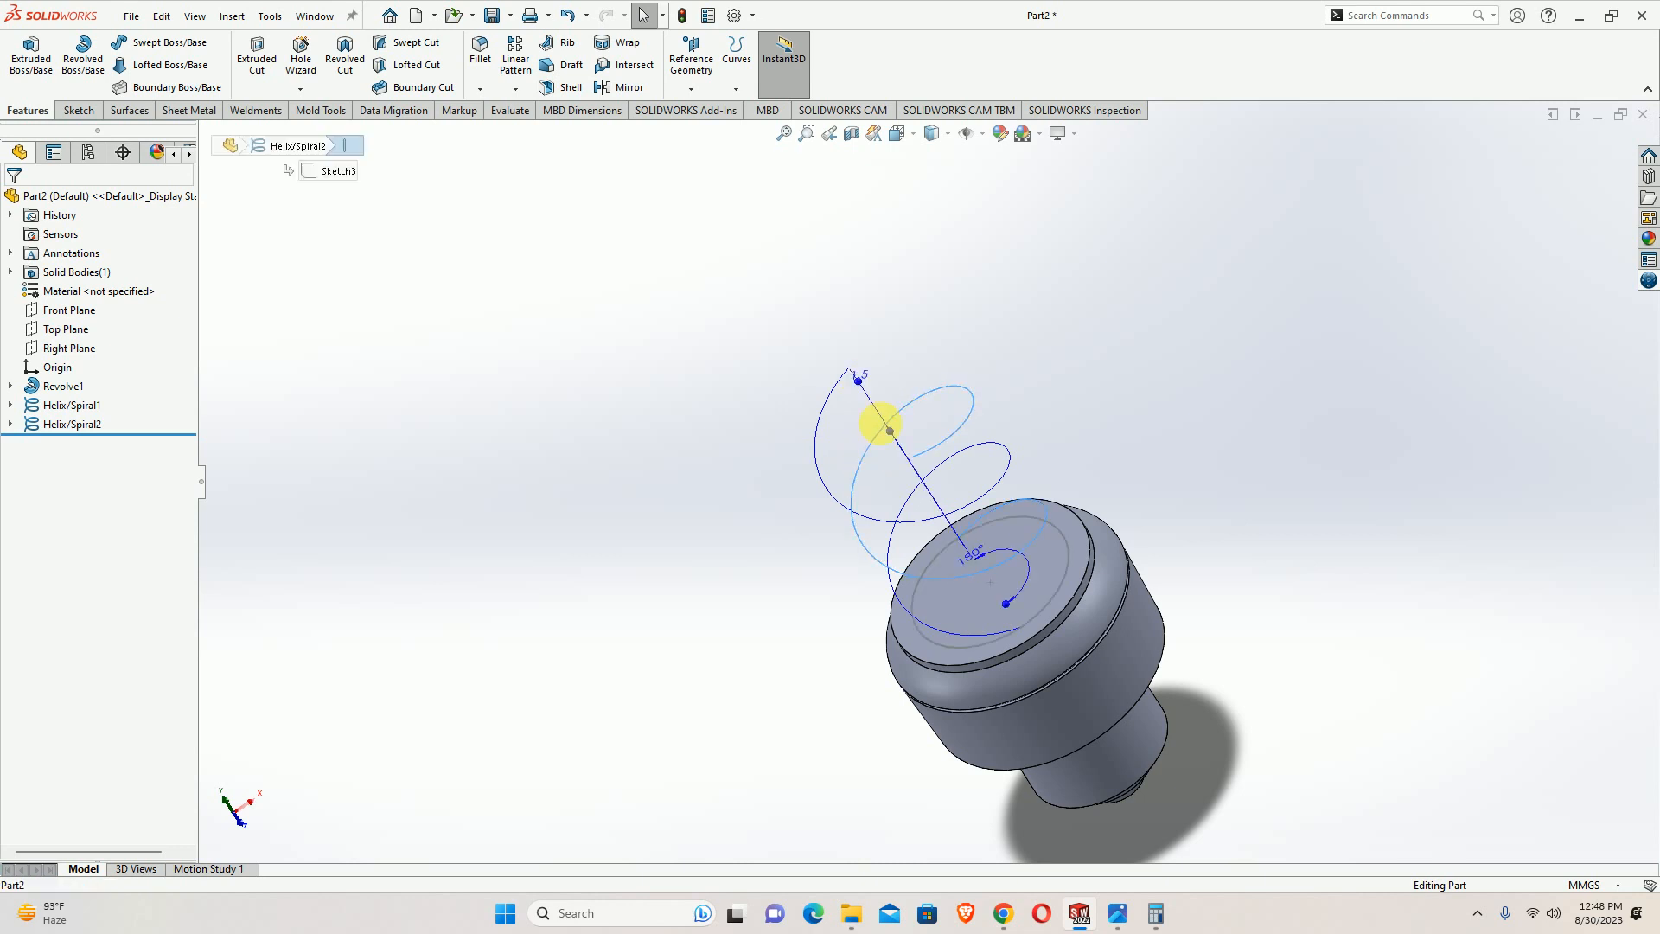
{"action": "left_click", "coordinate": [921, 371]}
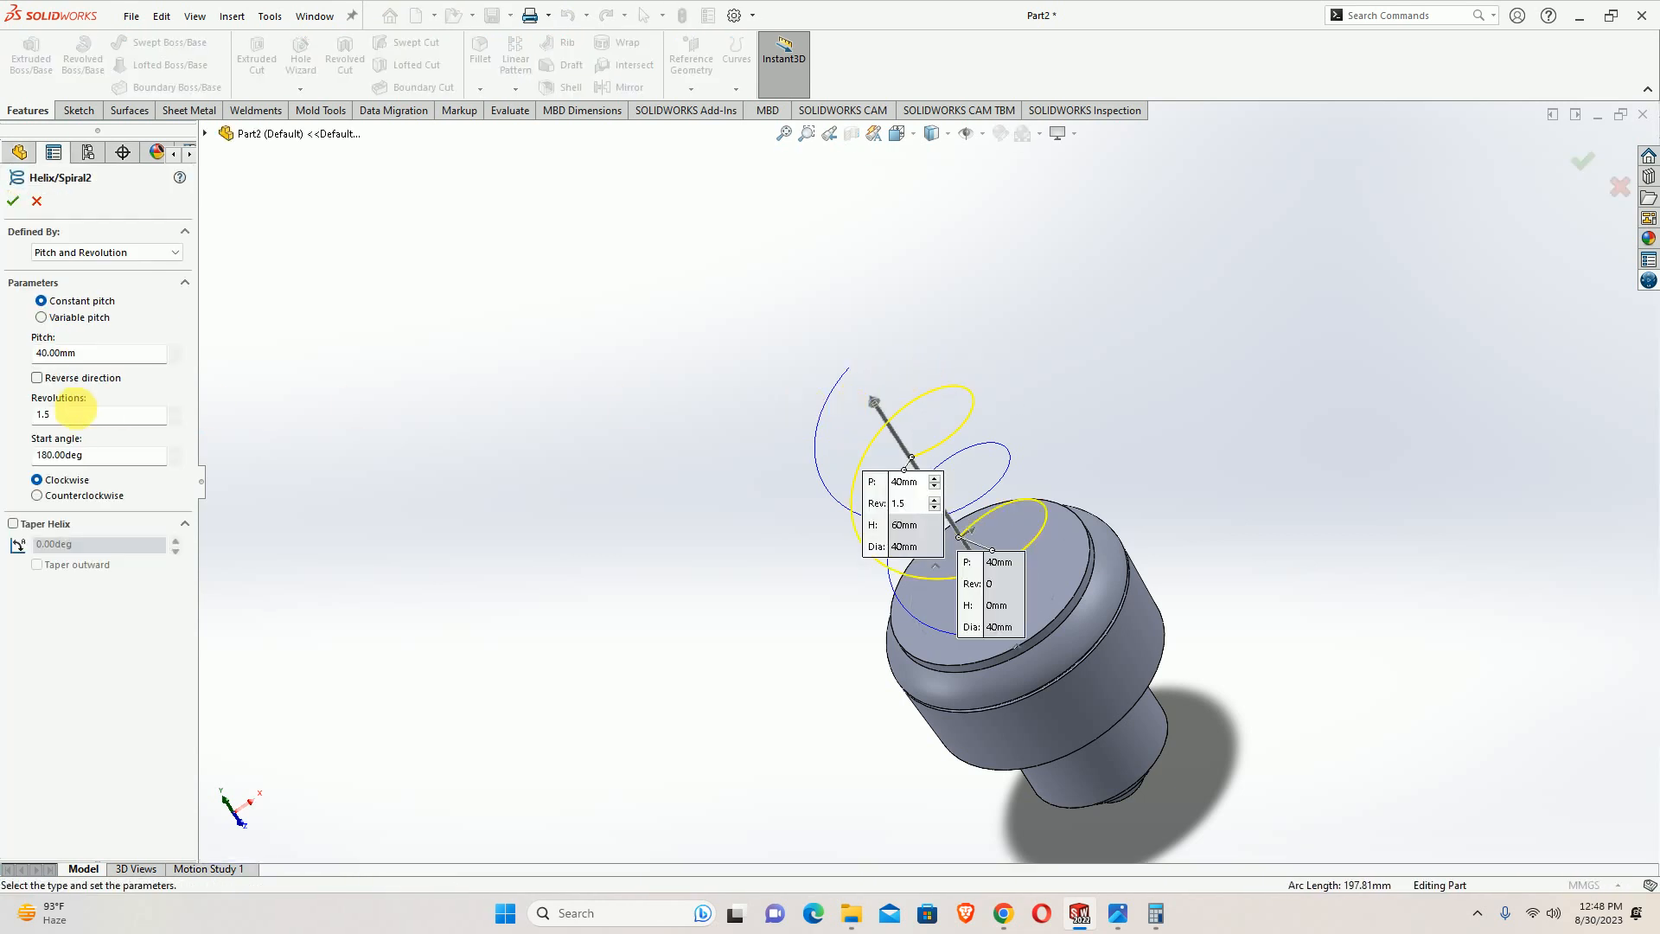
{"action": "left_click_drag", "start_coordinate": [75, 415], "coordinate": [10, 423]}
{"action": "type", "text": "1"}
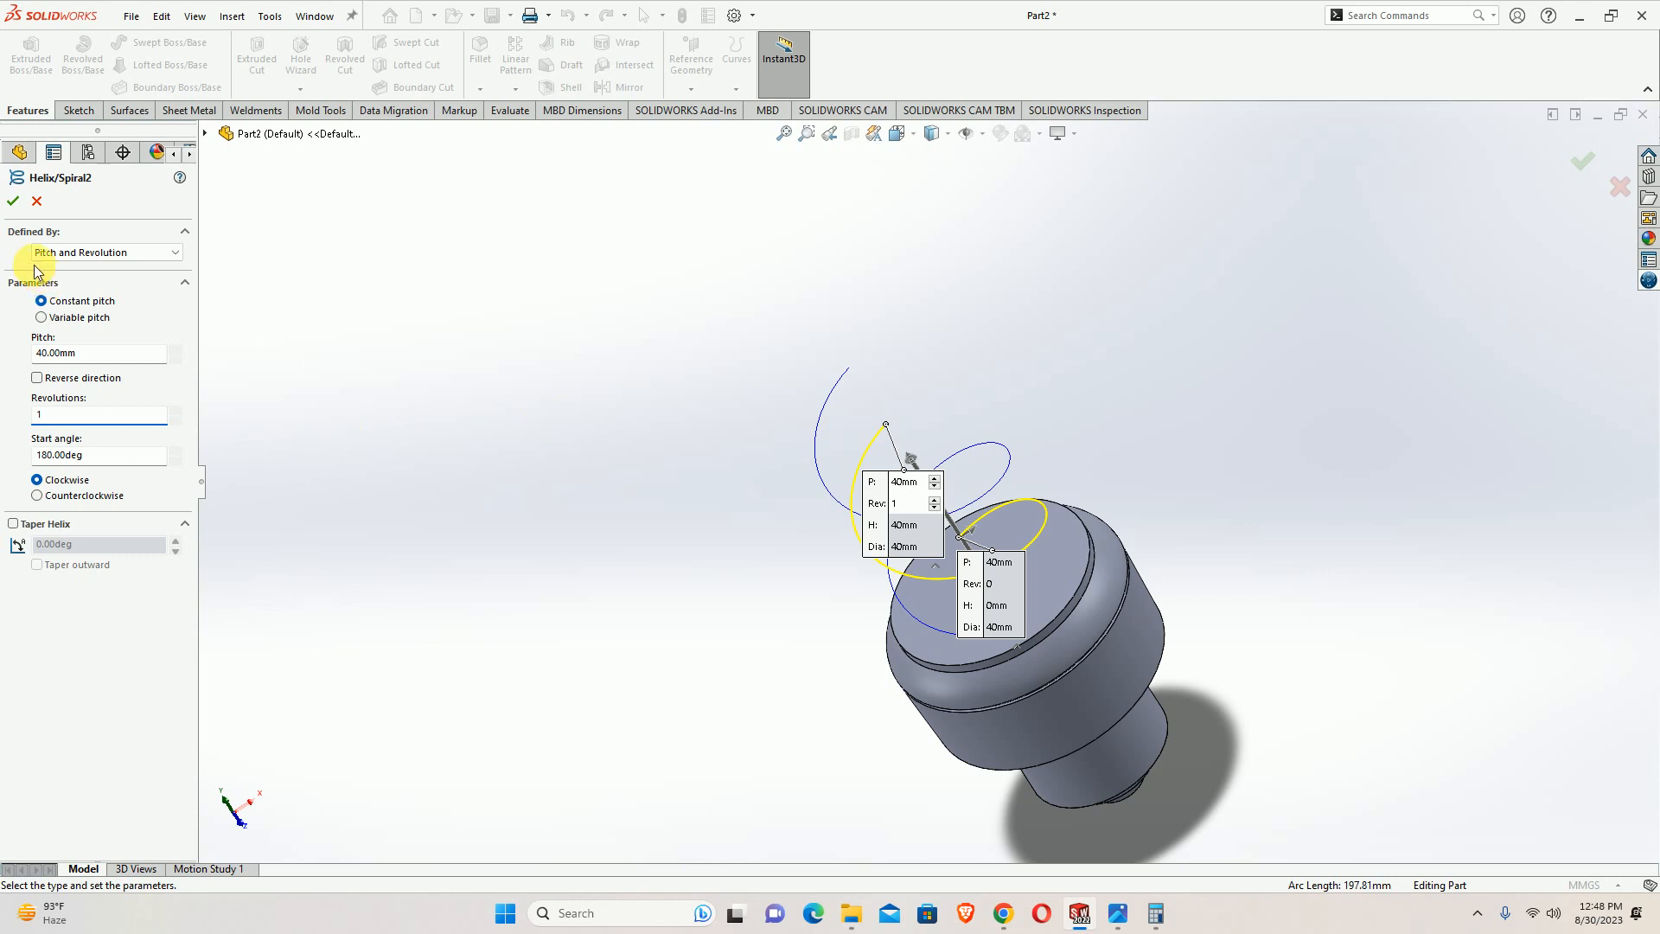
{"action": "left_click", "coordinate": [13, 204]}
Edit the first helix and shorten it to 1 revolution, matching the second helix
{"action": "left_click", "coordinate": [49, 404]}
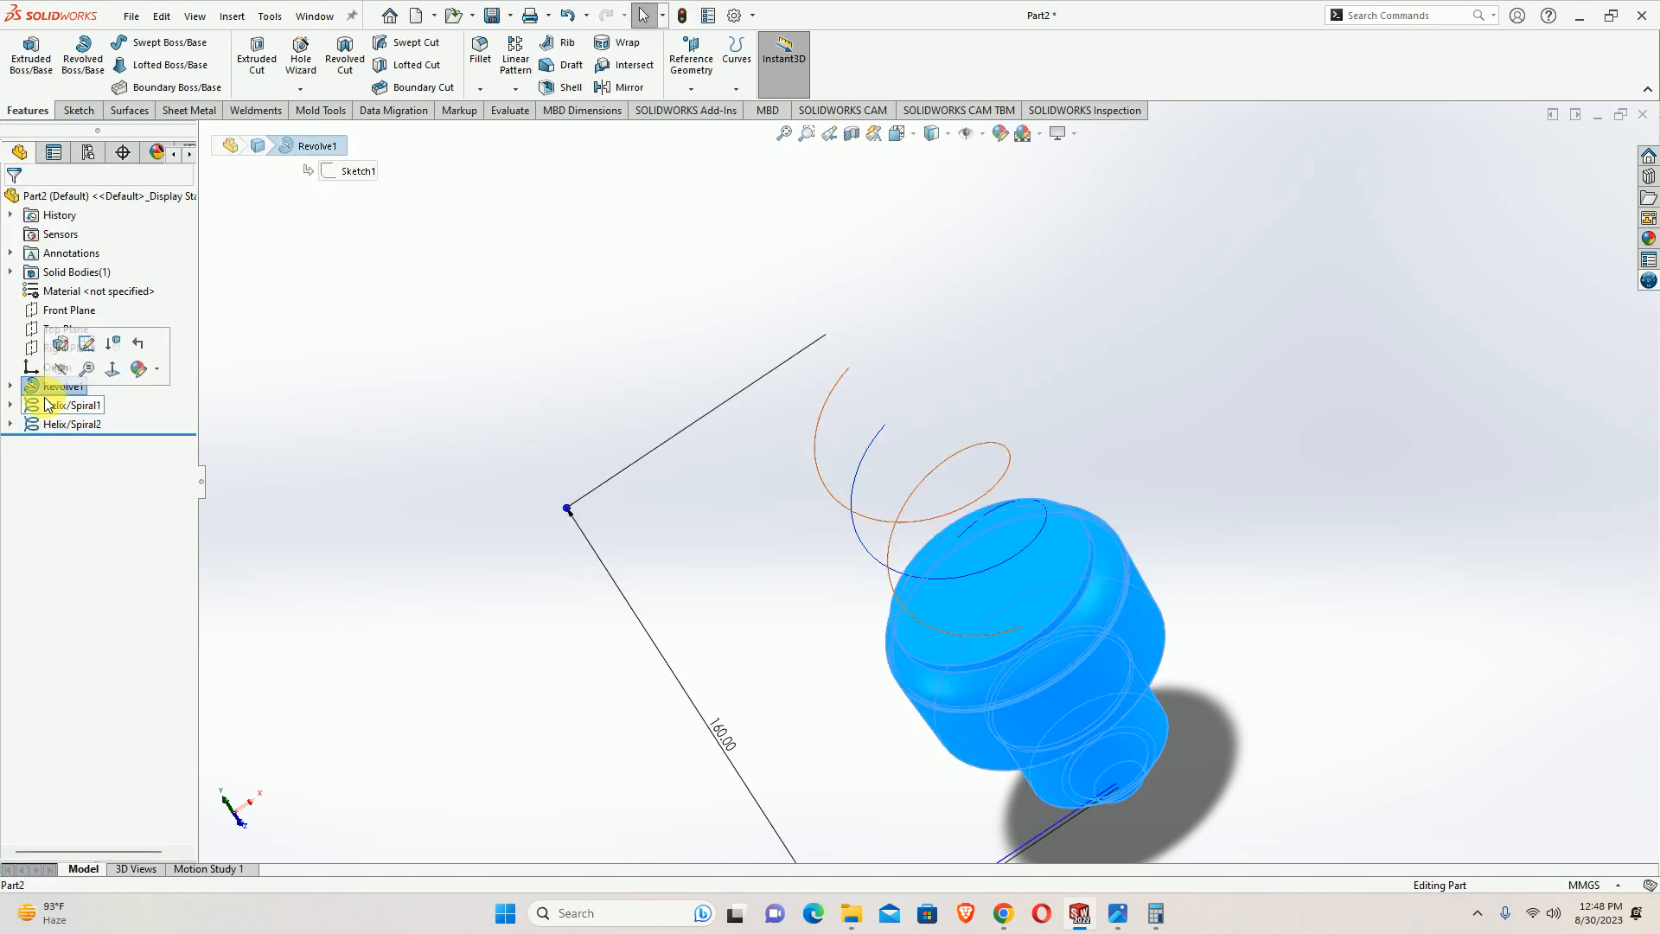
{"action": "left_click", "coordinate": [60, 352]}
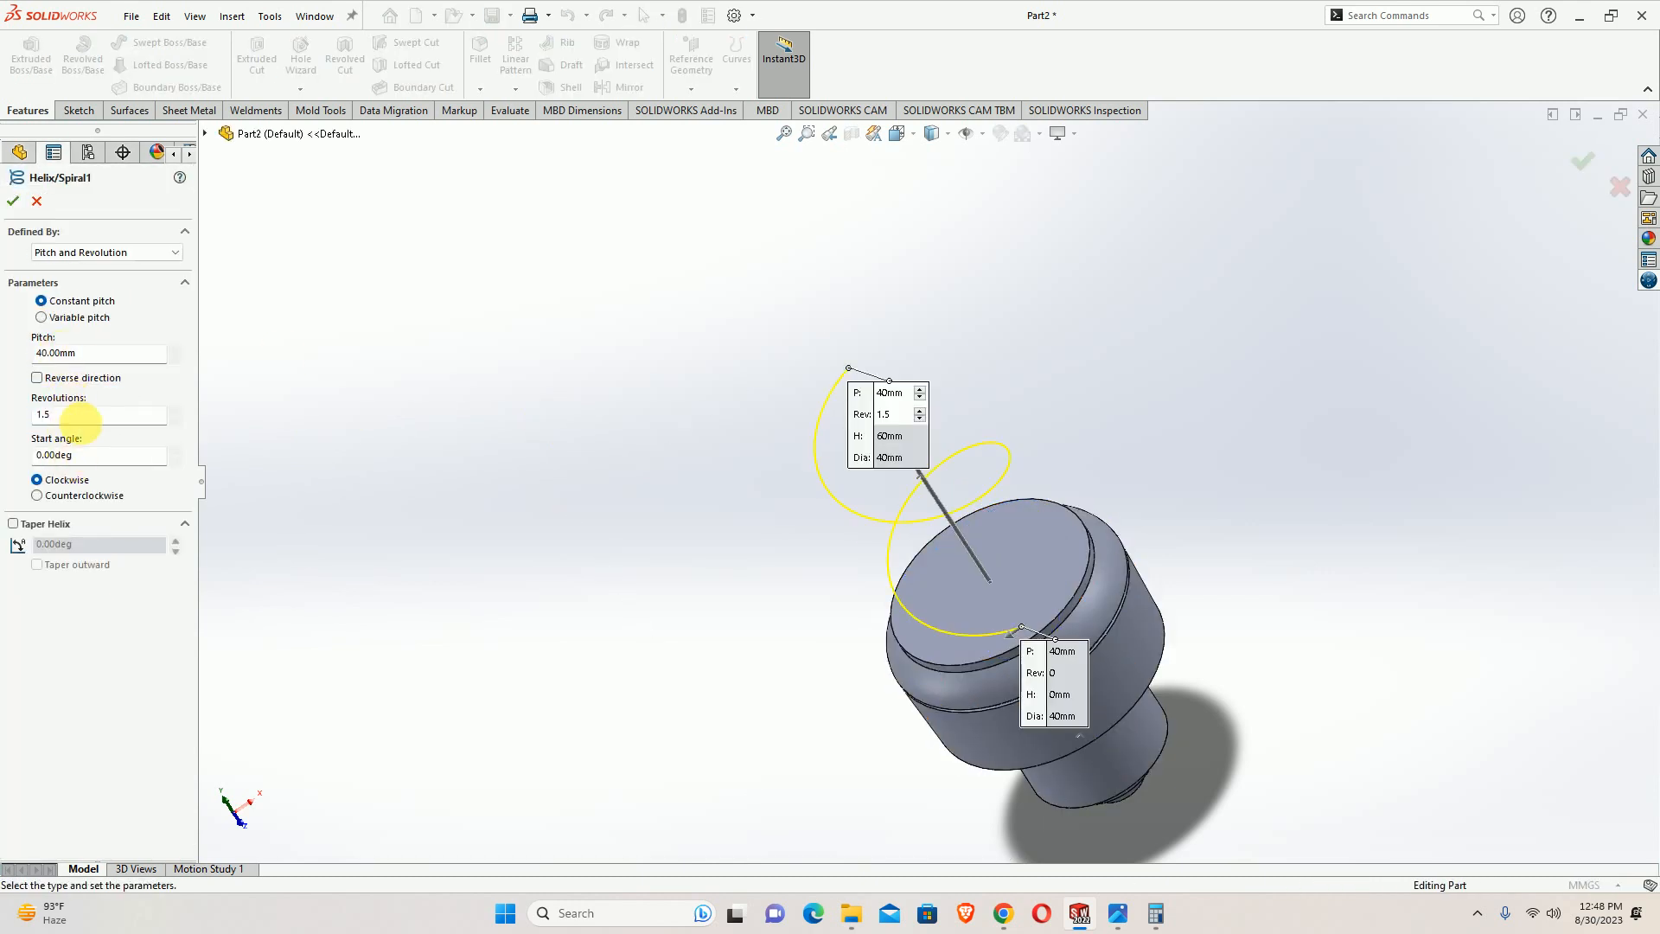
{"action": "left_click_drag", "start_coordinate": [54, 415], "coordinate": [2, 415]}
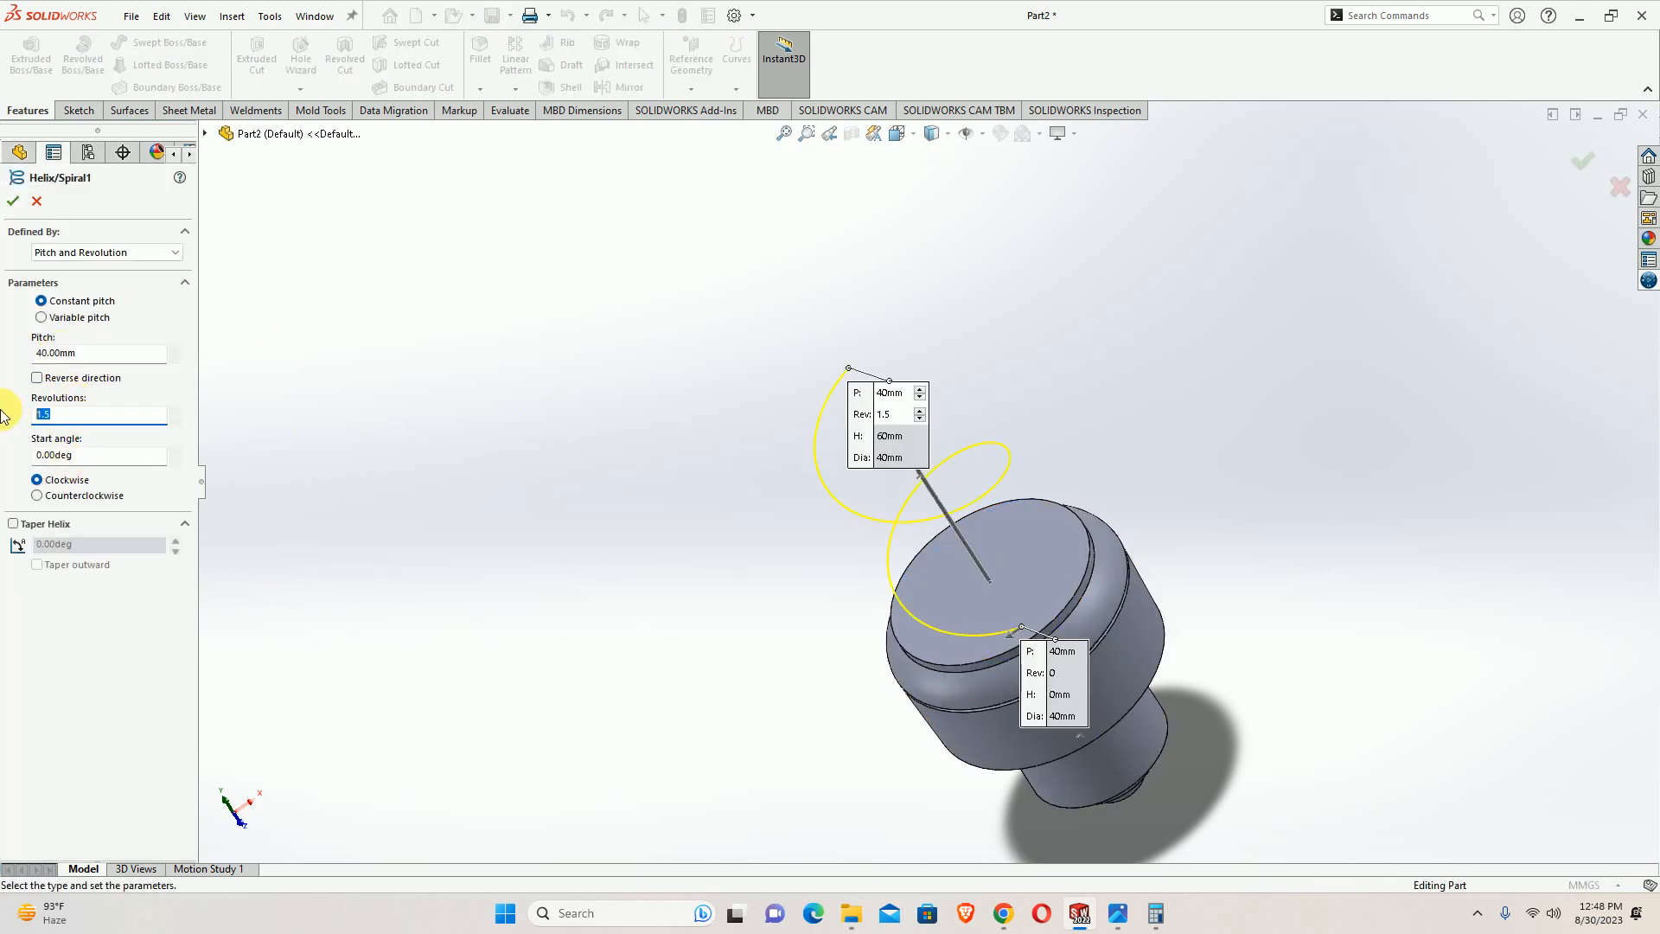
{"action": "left_click", "coordinate": [13, 201]}
Create a reference plane parallel to the Top Plane and coincident with the upper end point of the first helix
{"action": "middle_click_drag", "start_coordinate": [660, 545], "coordinate": [1042, 467]}
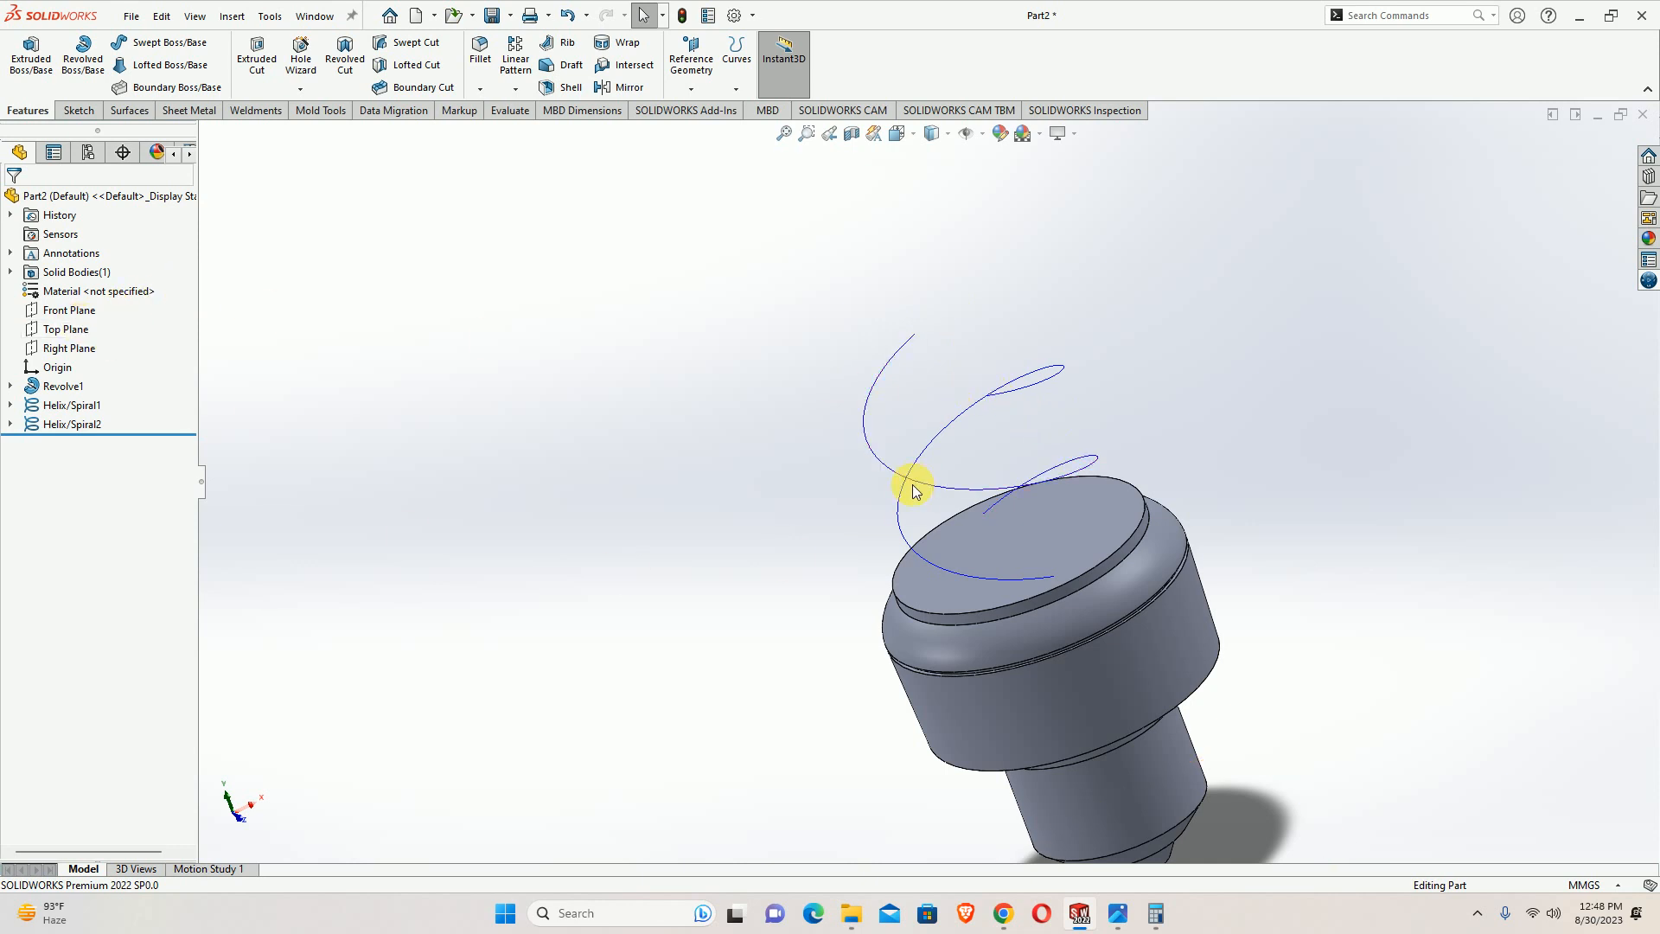
{"action": "left_click", "coordinate": [66, 328]}
{"action": "middle_click_drag", "start_coordinate": [980, 469], "coordinate": [952, 741]}
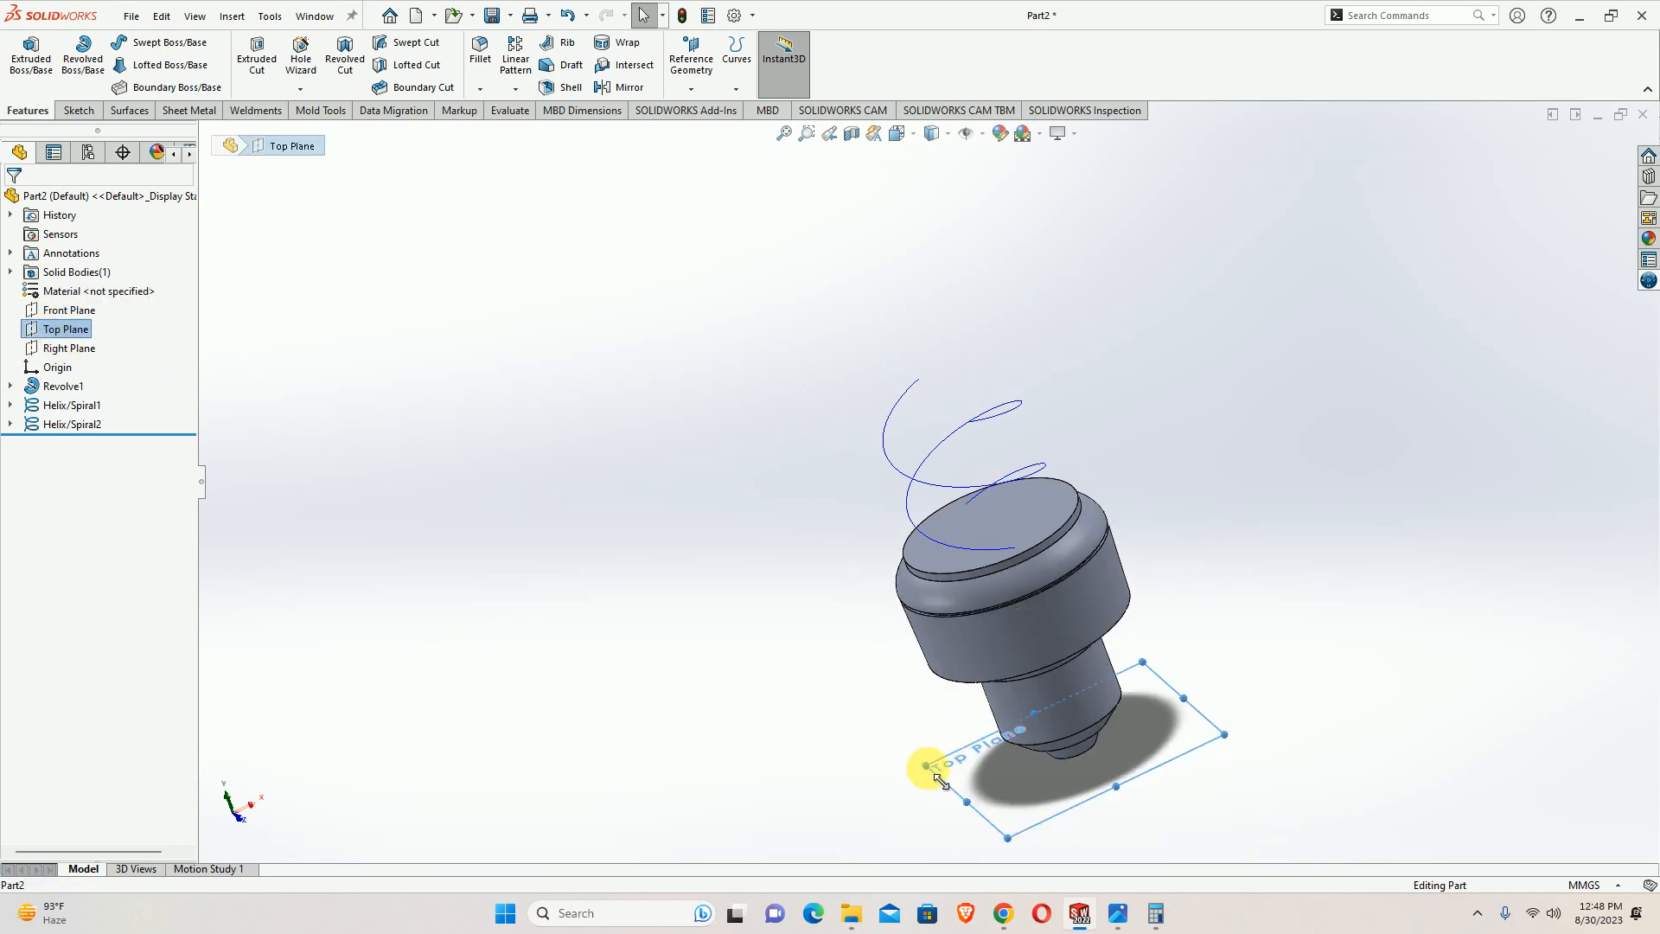
{"action": "left_click_drag", "start_coordinate": [927, 768], "coordinate": [893, 689], "text": "ctrl"}
{"action": "left_click", "coordinate": [919, 379]}
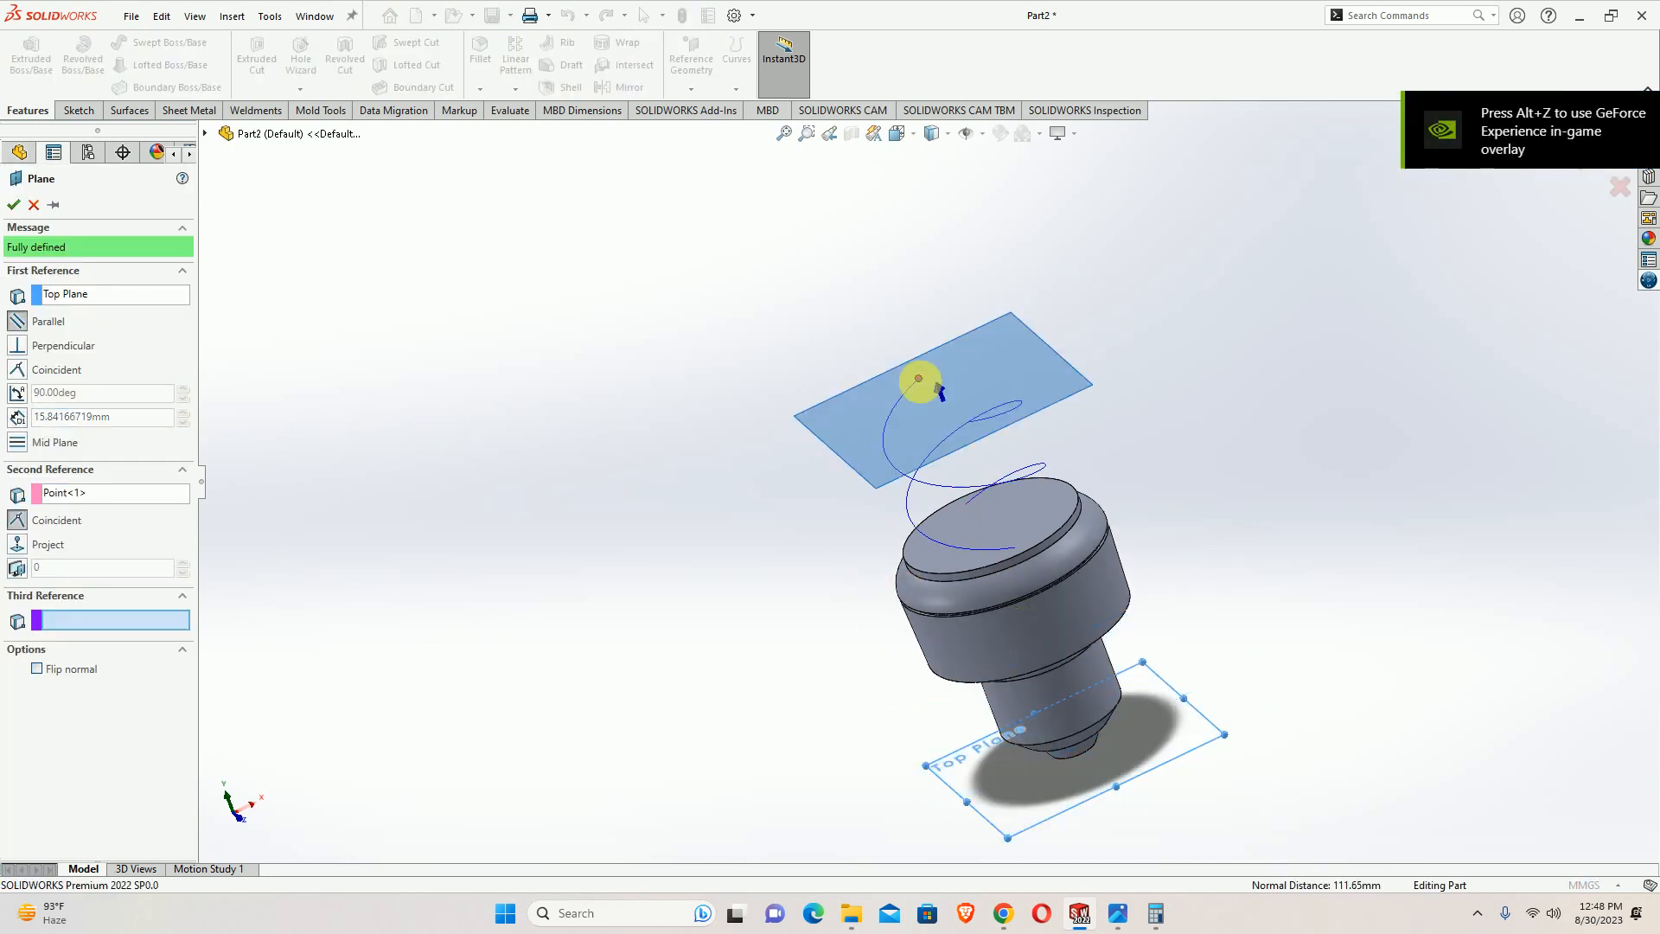
{"action": "scroll", "coordinate": [1541, 258], "scroll_direction": "up", "scroll_amount": 2}
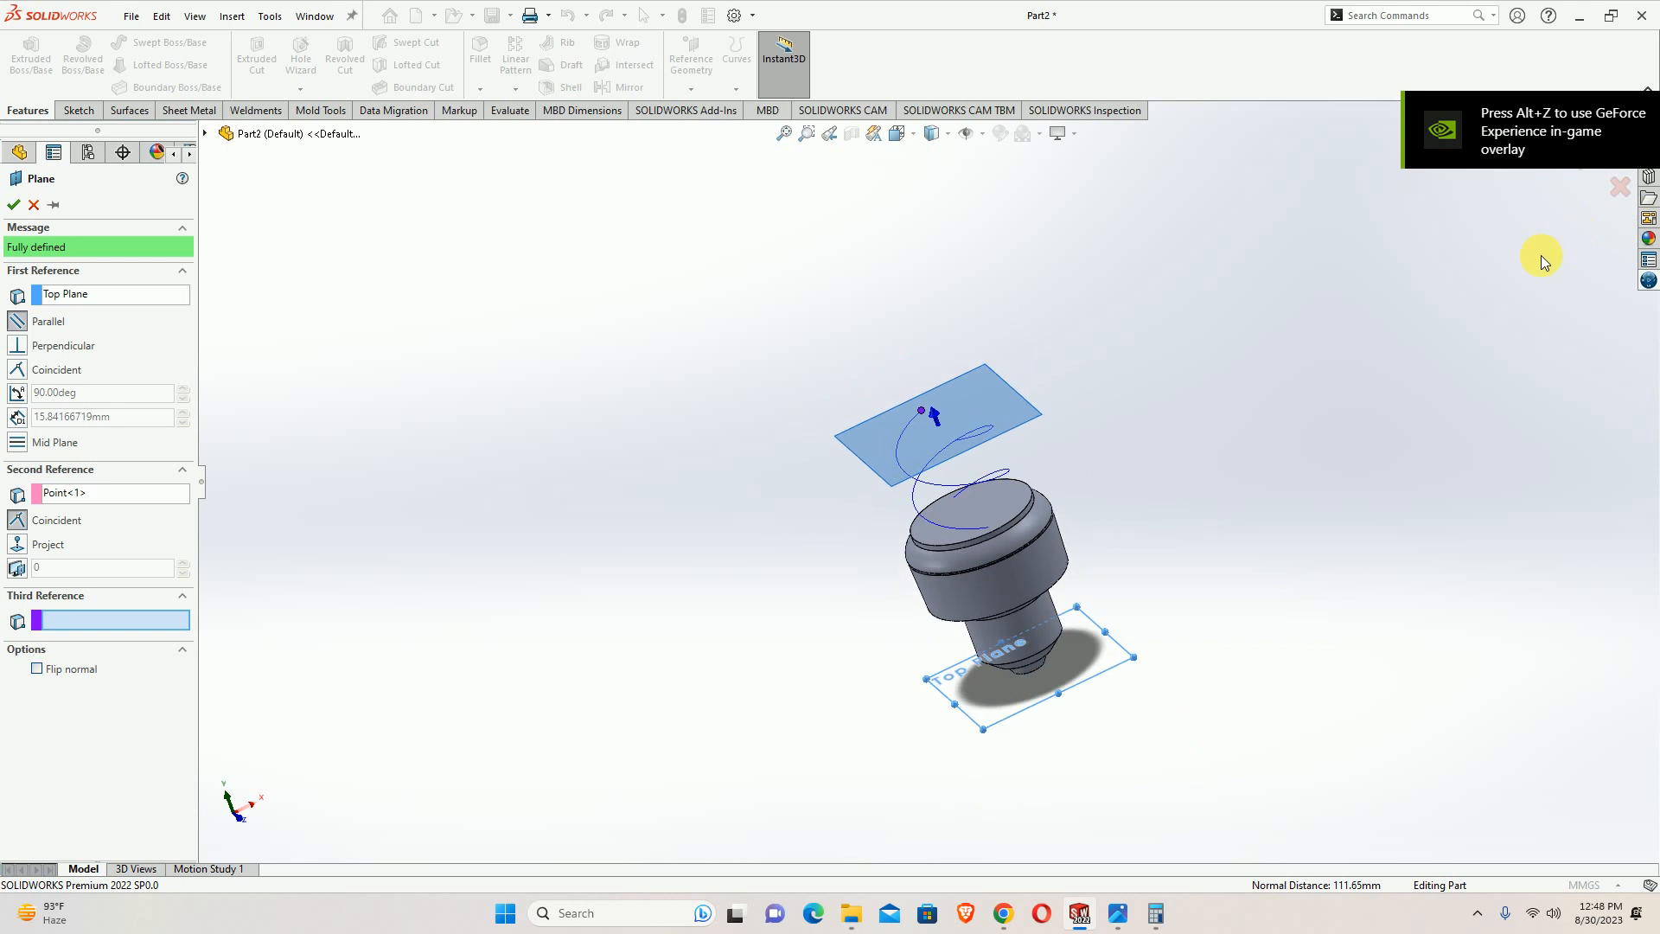
{"action": "left_click", "coordinate": [1575, 165]}
Start a sketch on the new plane at the helices' upper end
{"action": "scroll", "coordinate": [1020, 415], "scroll_direction": "down", "scroll_amount": 2}
{"action": "left_click", "coordinate": [917, 393]}
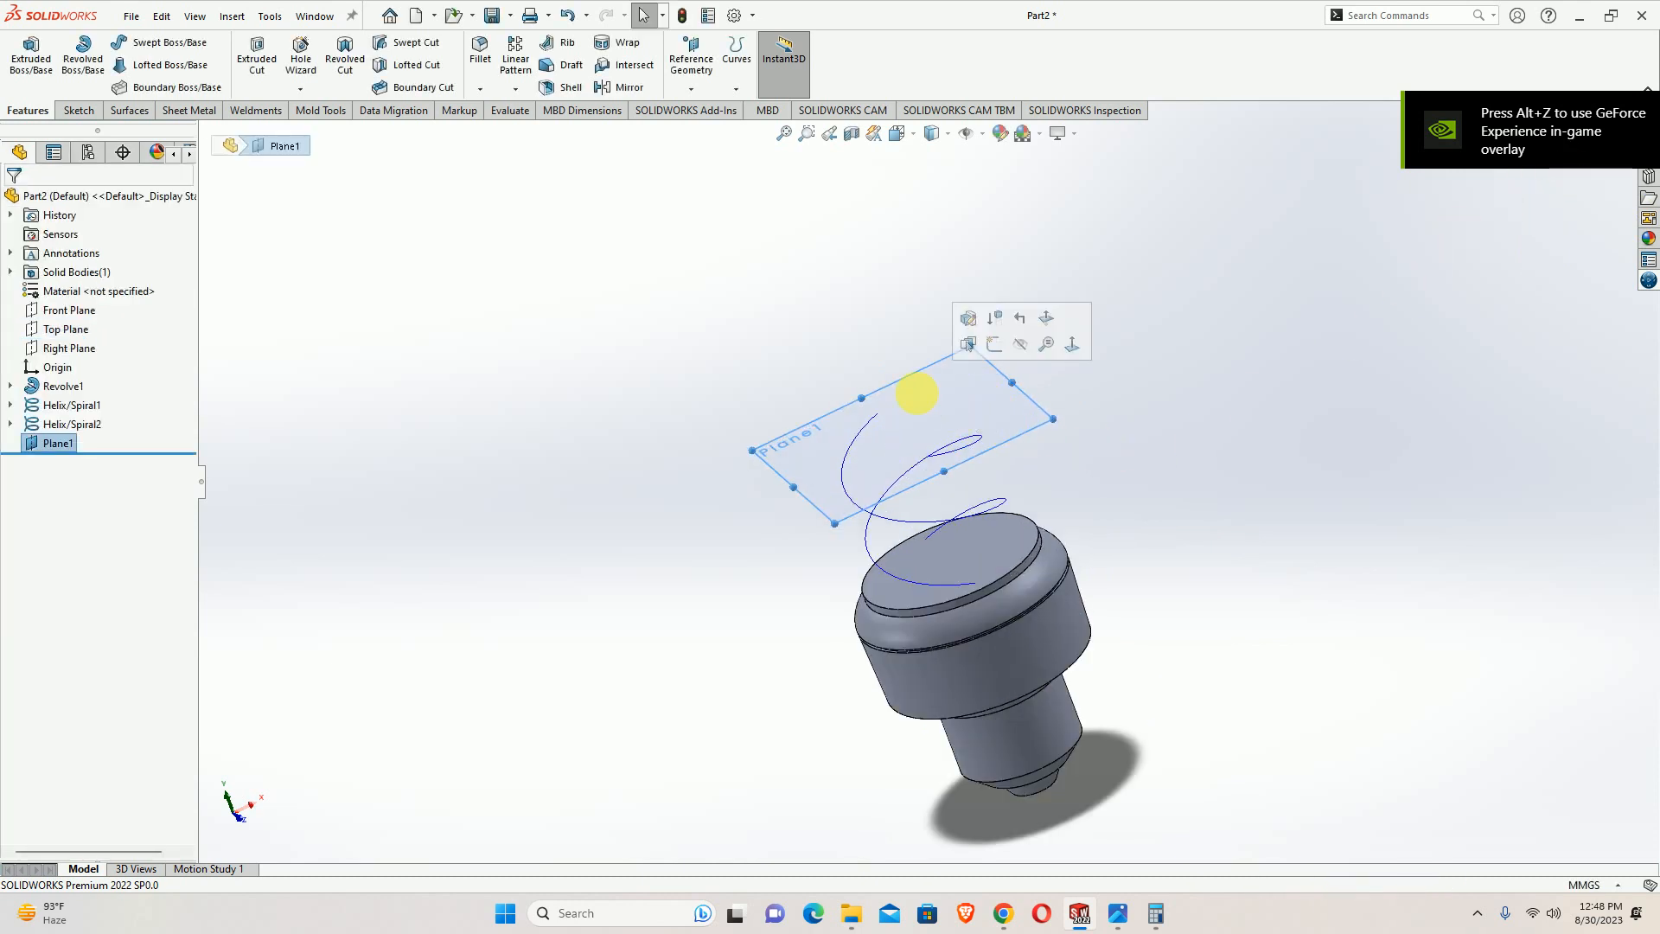
{"action": "left_click", "coordinate": [994, 344]}
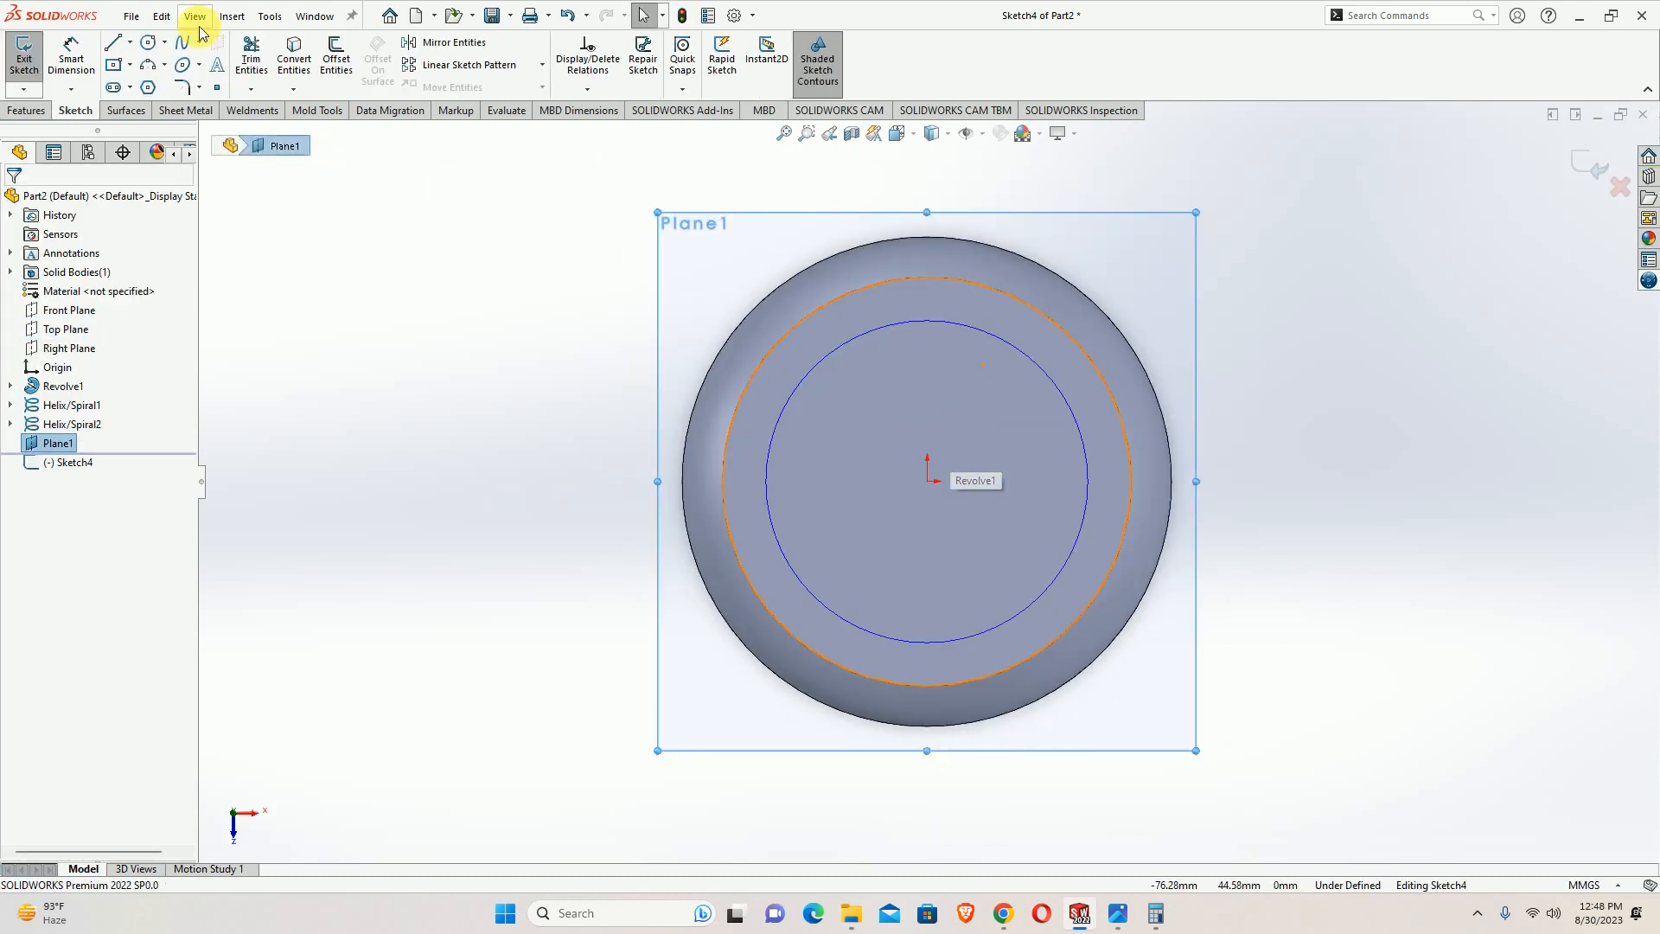
{"action": "left_click", "coordinate": [183, 42]}
{"action": "scroll", "coordinate": [947, 398], "scroll_direction": "up", "scroll_amount": 2}
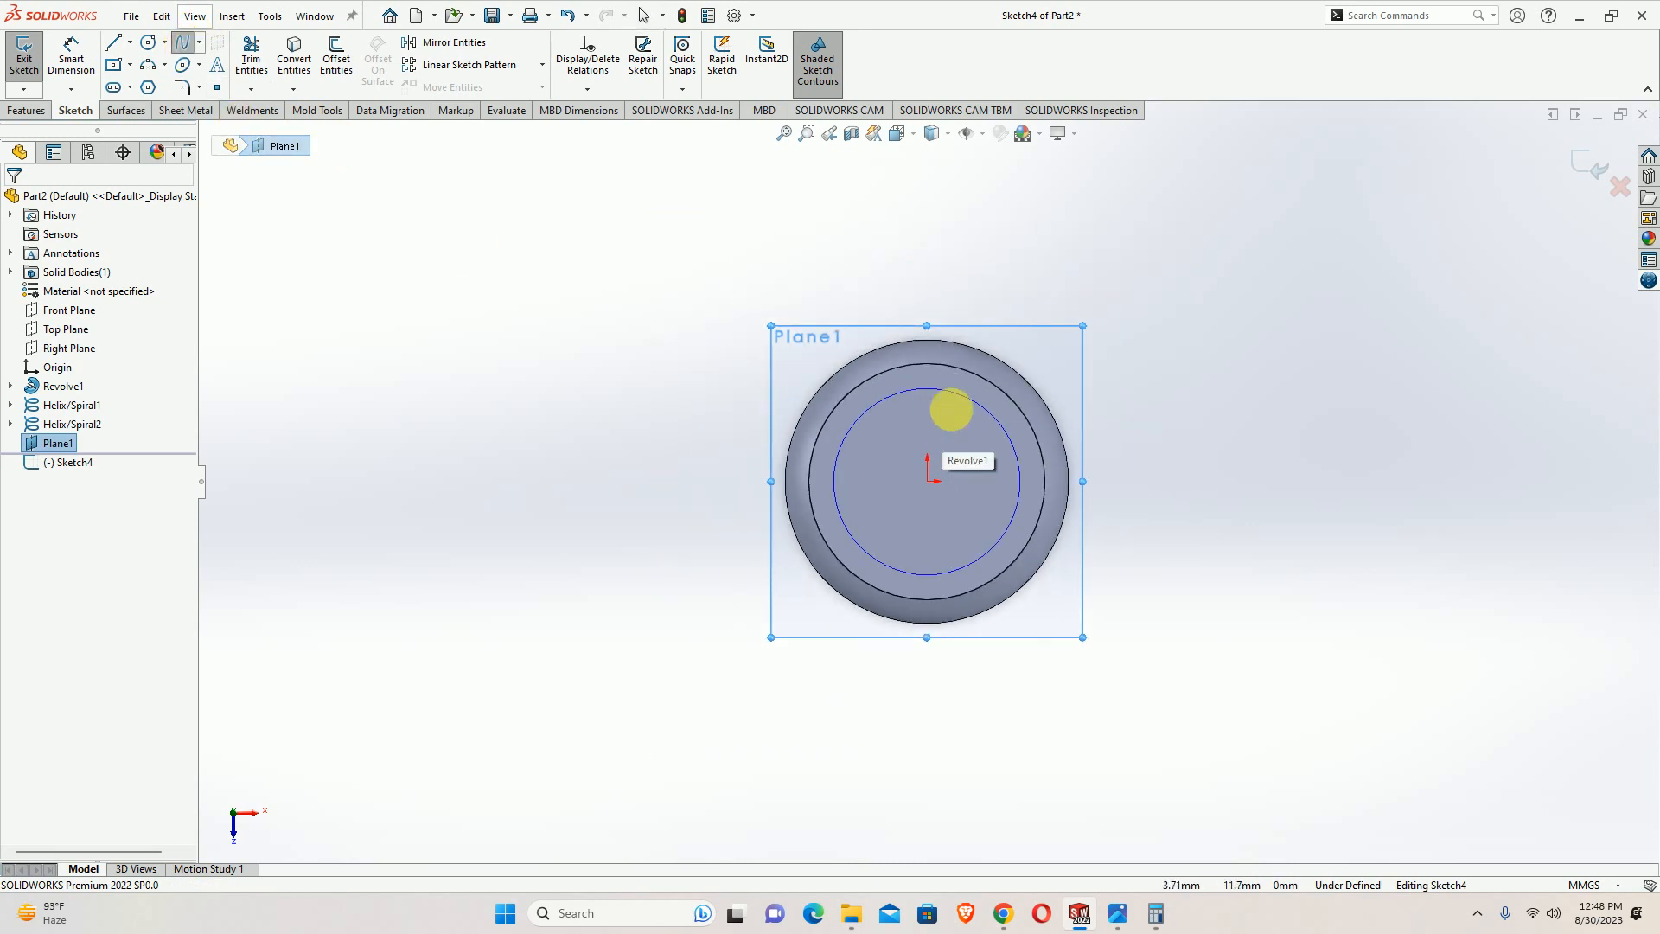
{"action": "middle_click_drag", "start_coordinate": [951, 409], "coordinate": [949, 289]}
{"action": "scroll", "coordinate": [926, 304], "scroll_direction": "down", "scroll_amount": 2}
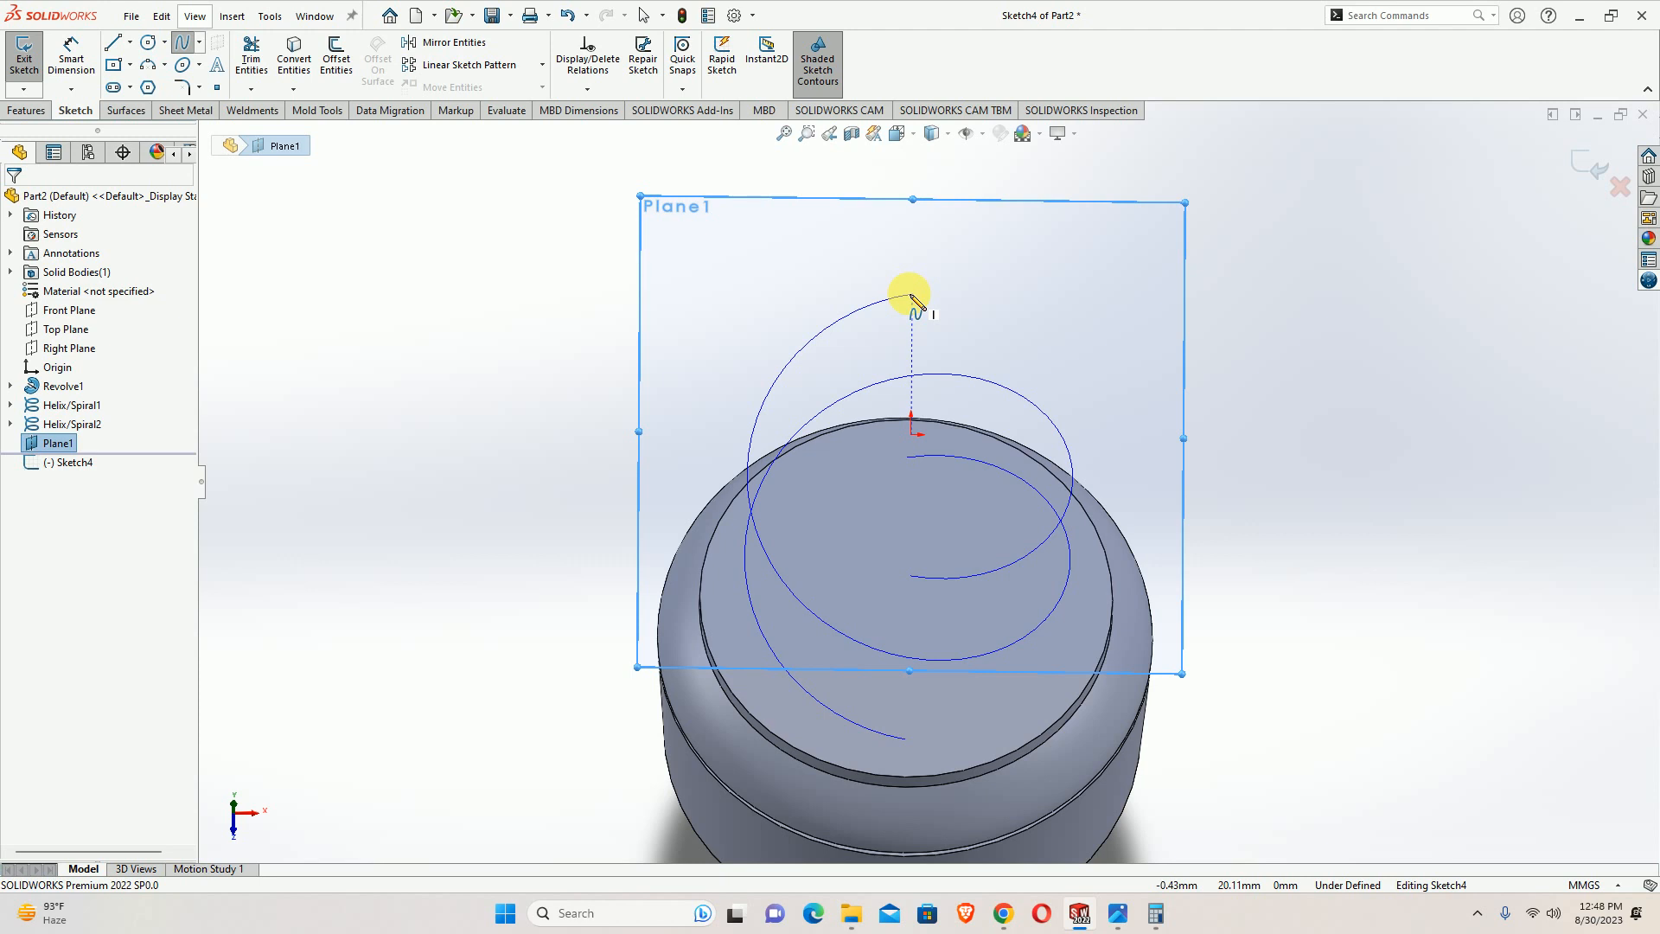
Draw a midpoint construction line centred on the origin, extending about 14 mm to each side toward the helix ends
{"action": "left_click", "coordinate": [131, 43]}
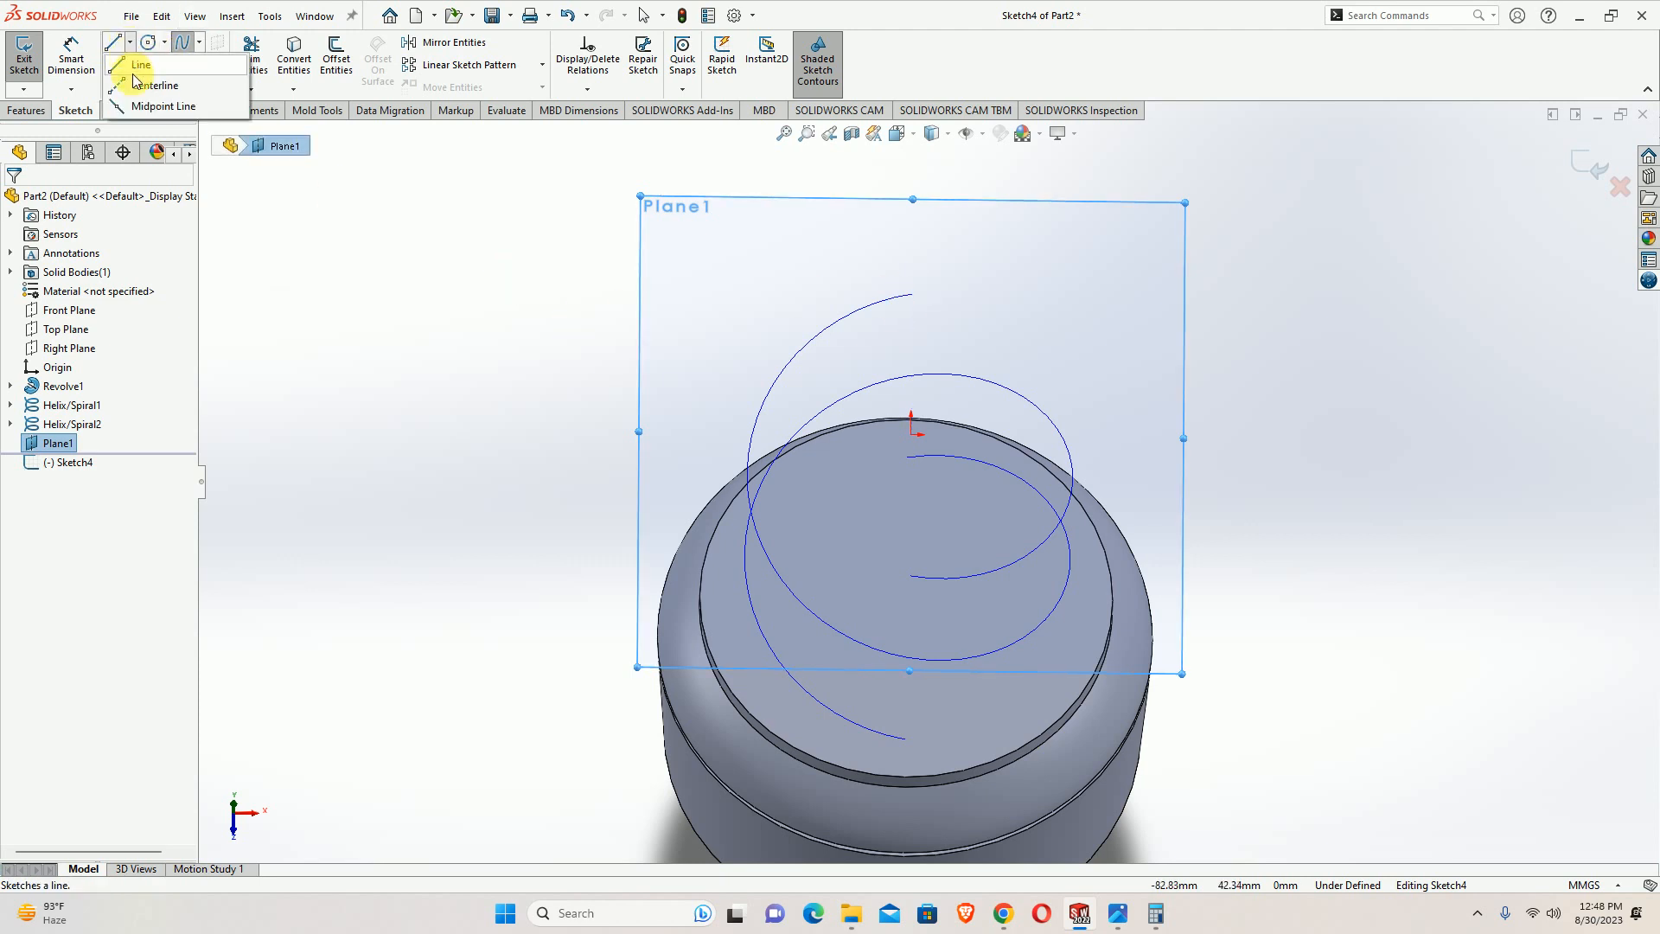
{"action": "left_click", "coordinate": [134, 73]}
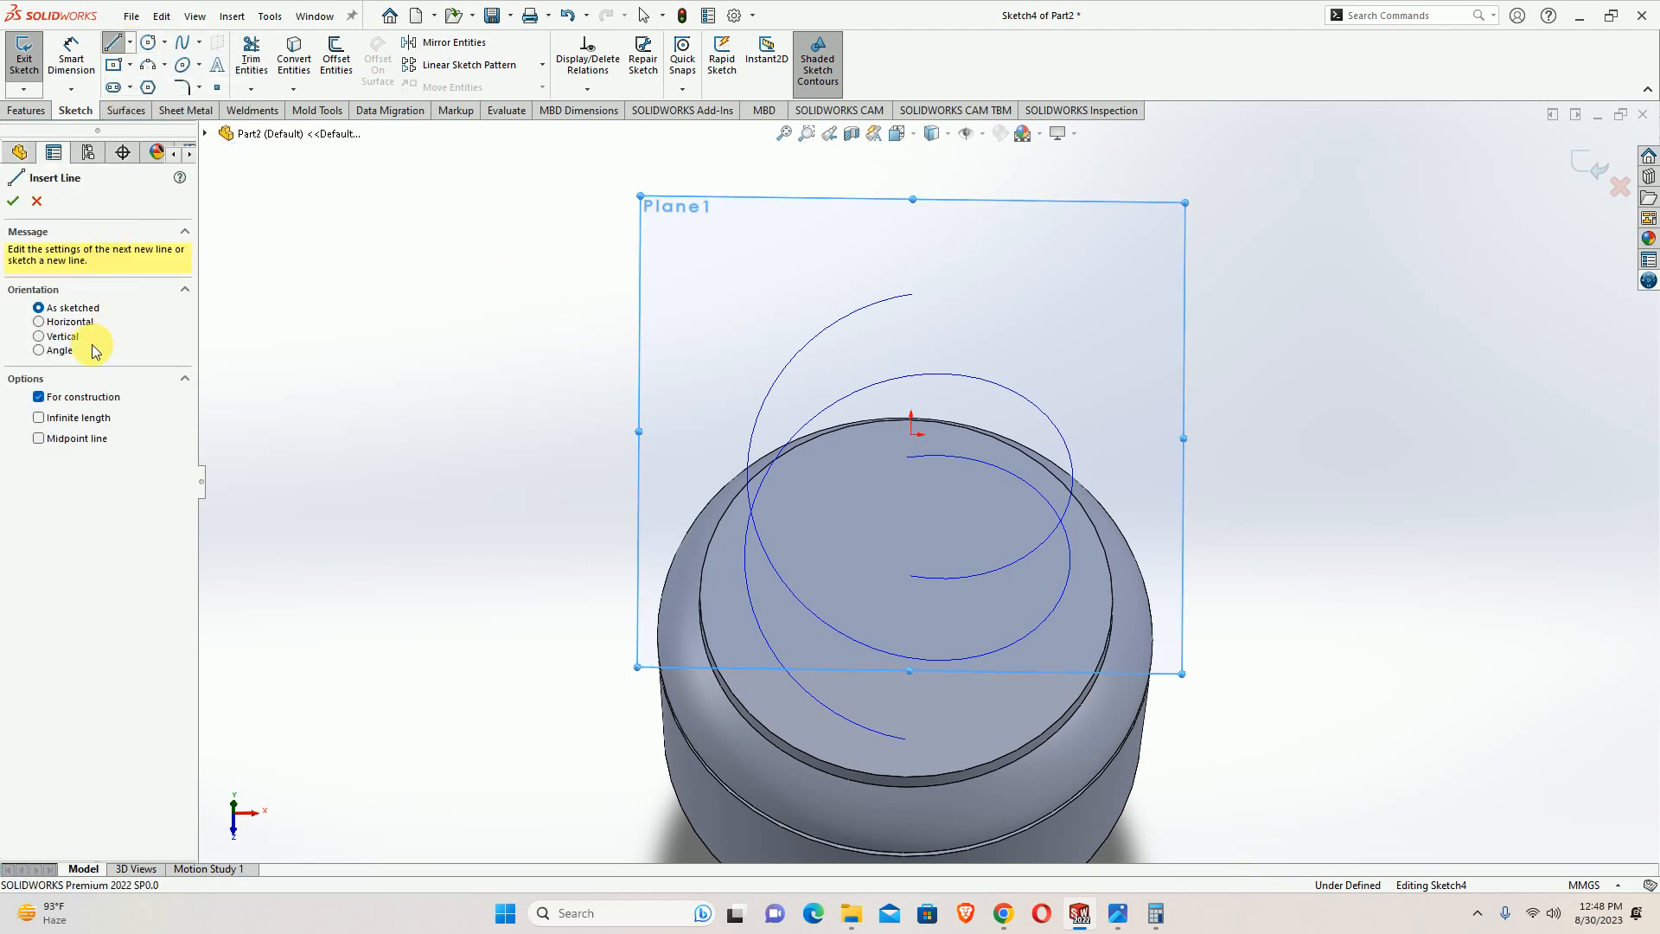
{"action": "left_click", "coordinate": [60, 443]}
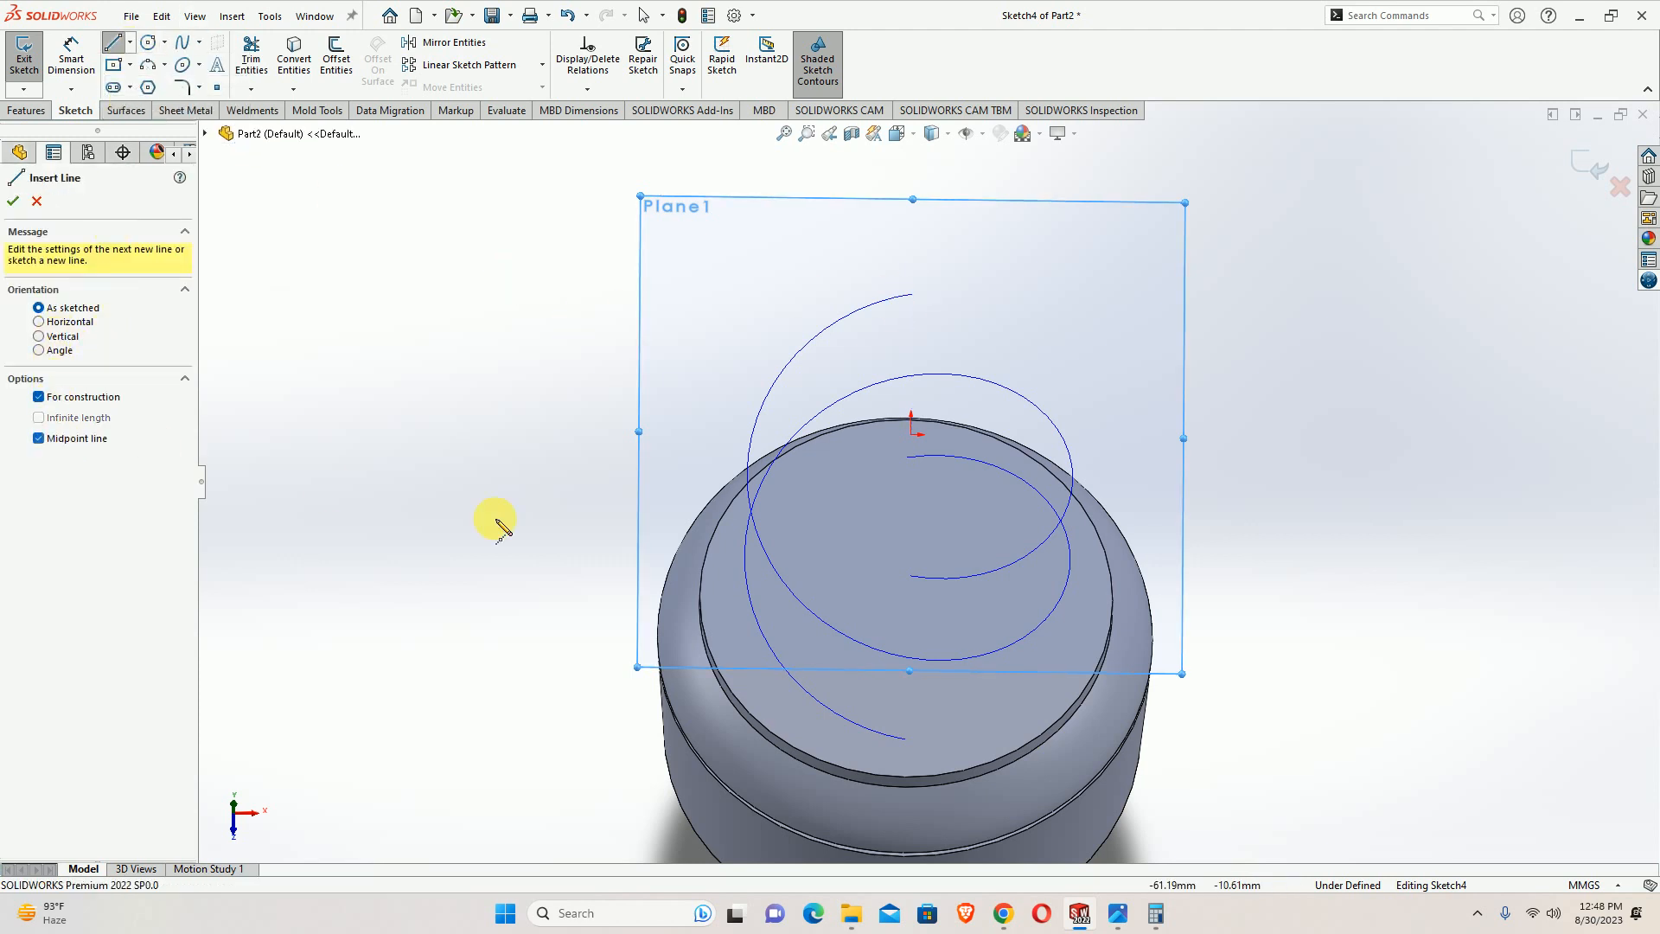
{"action": "left_click", "coordinate": [912, 434]}
{"action": "left_click", "coordinate": [906, 334]}
{"action": "key", "text": "Escape"}
Add a Pierce relation between the construction line's end point and the first helix
{"action": "left_click", "coordinate": [905, 333]}
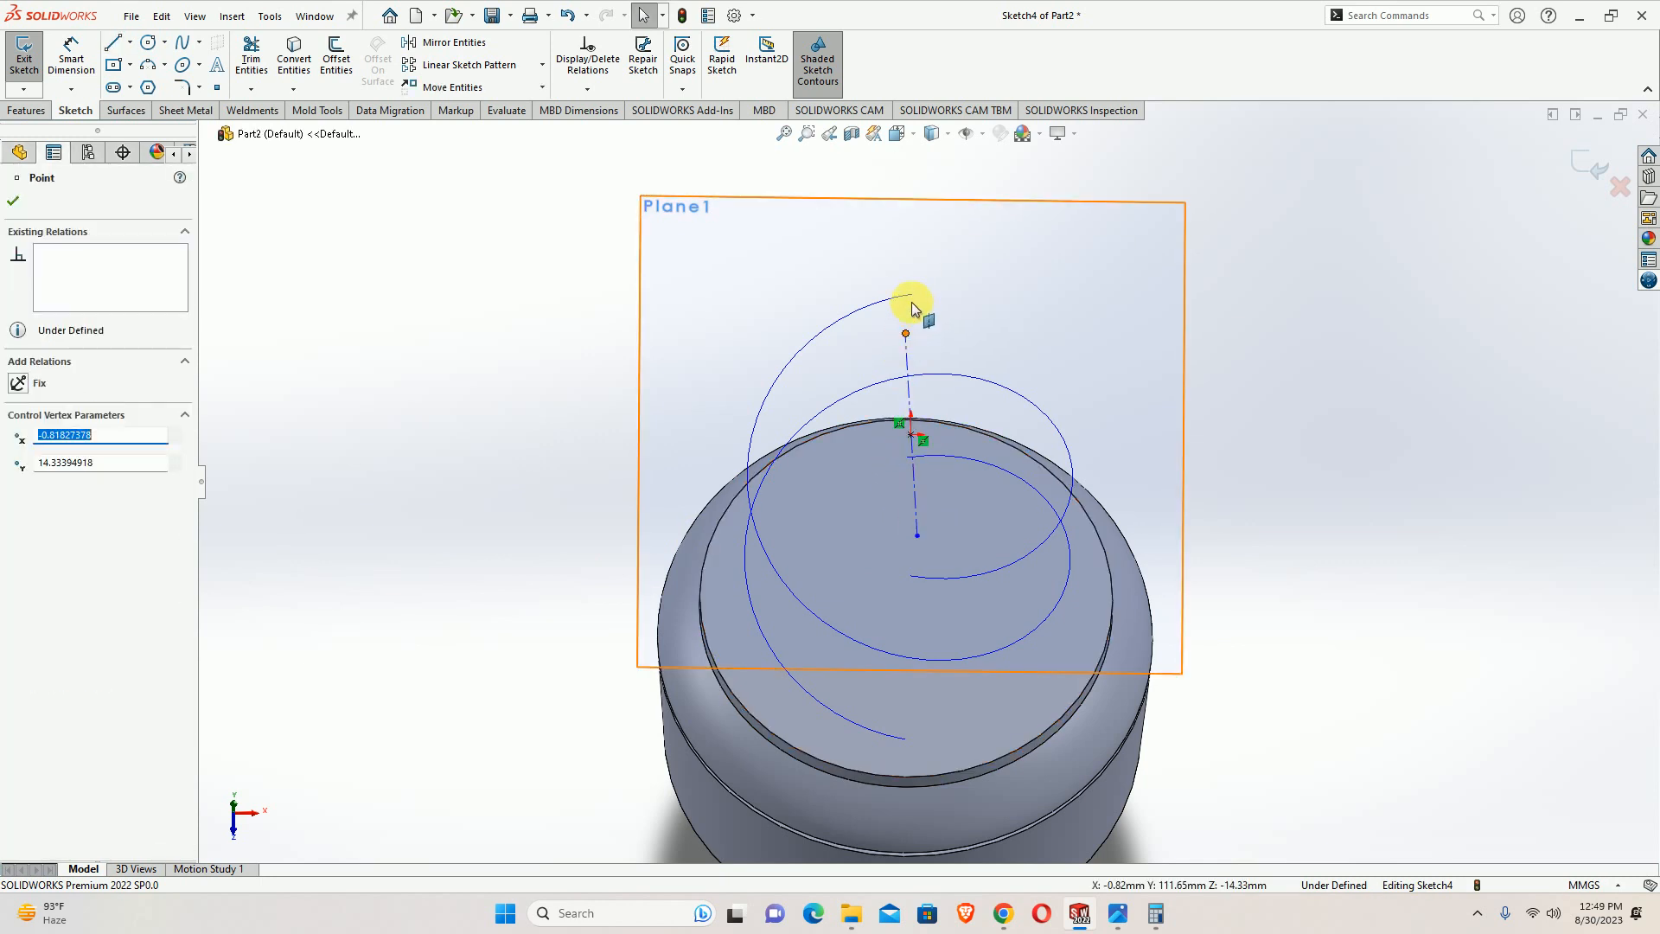
{"action": "left_click", "coordinate": [910, 297], "text": "ctrl"}
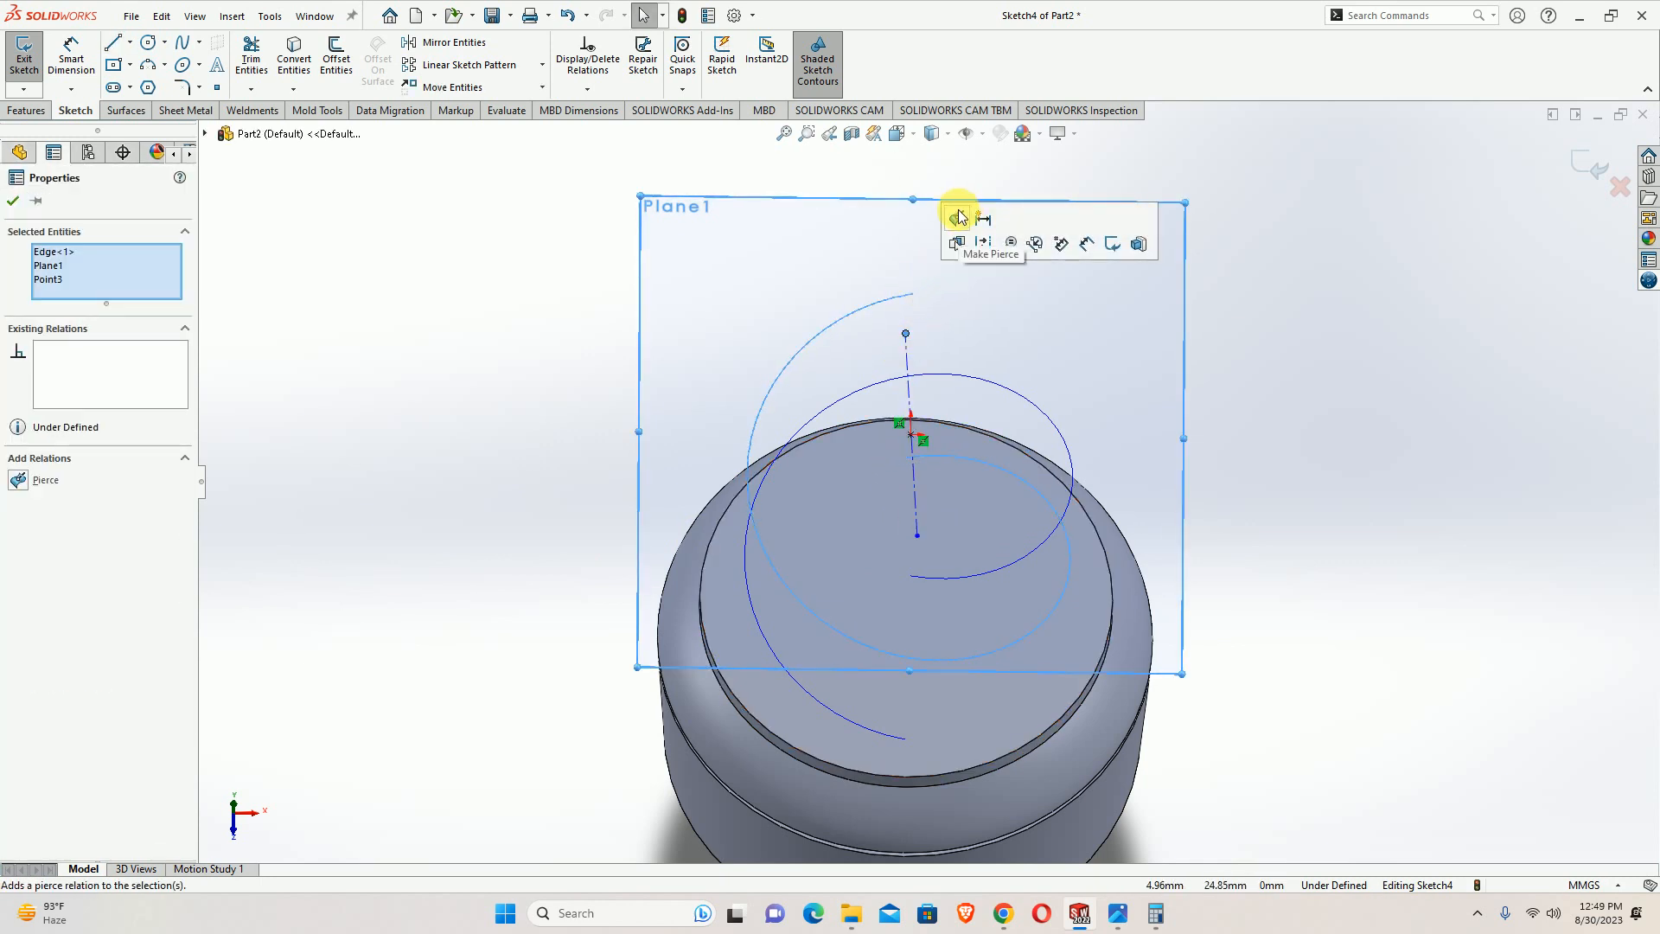
{"action": "left_click", "coordinate": [957, 216]}
{"action": "left_click", "coordinate": [938, 458]}
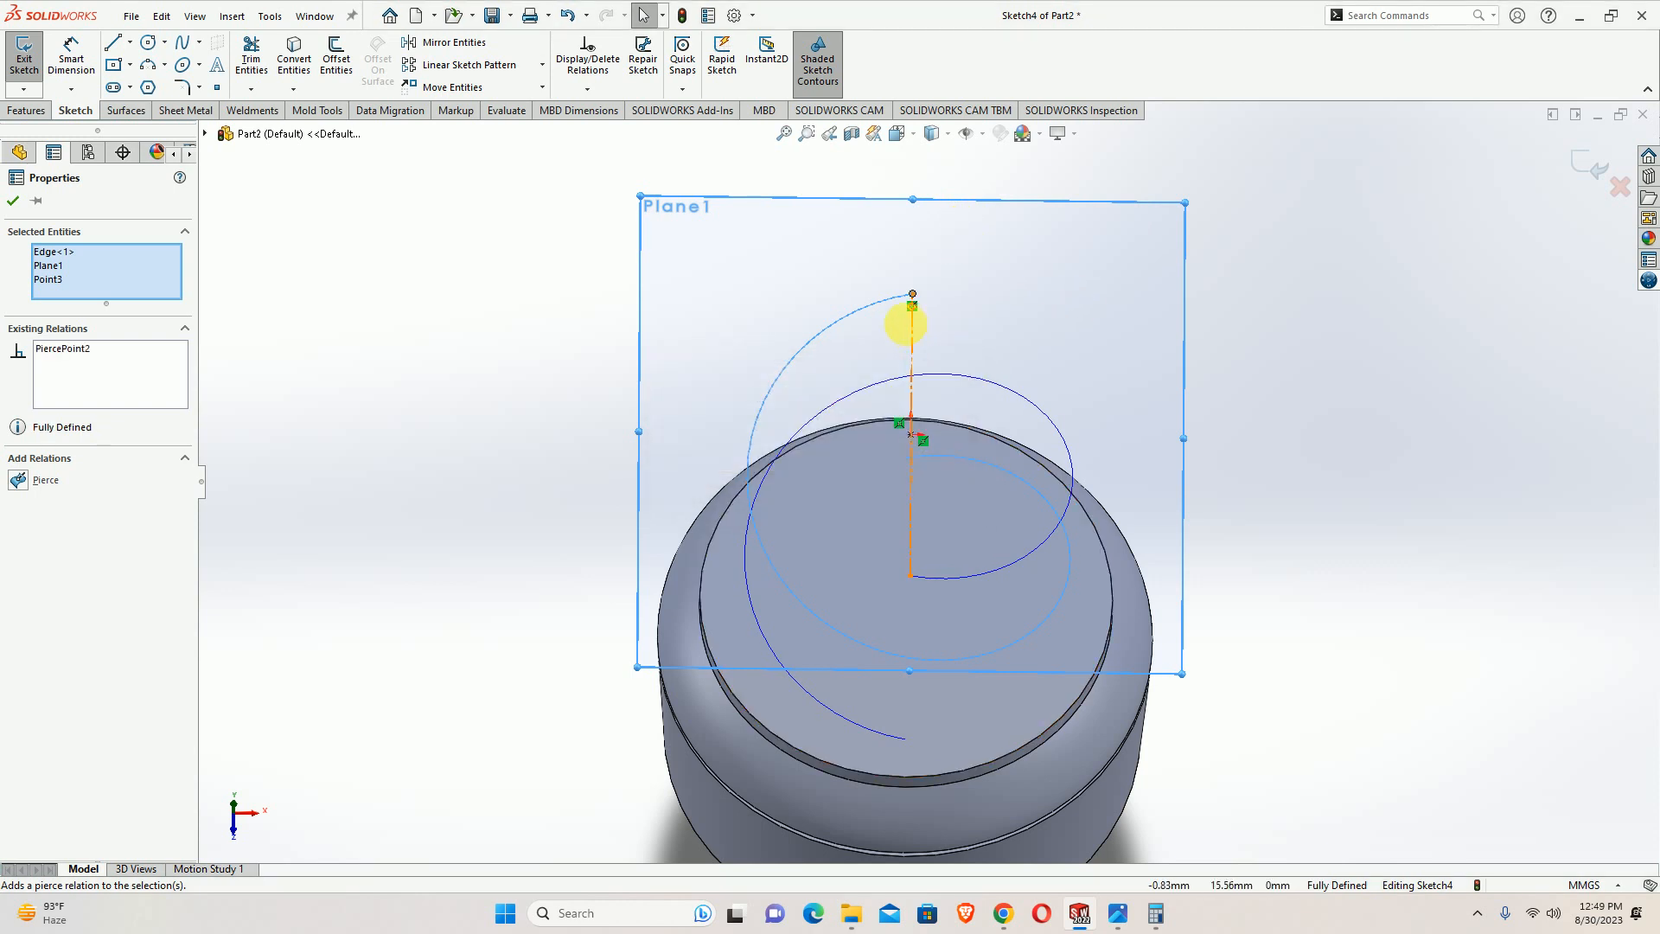
{"action": "left_click", "coordinate": [1332, 422]}
Try to sketch a spline along the construction line through its two ends and the origin
{"action": "key", "text": "ctrl+8"}
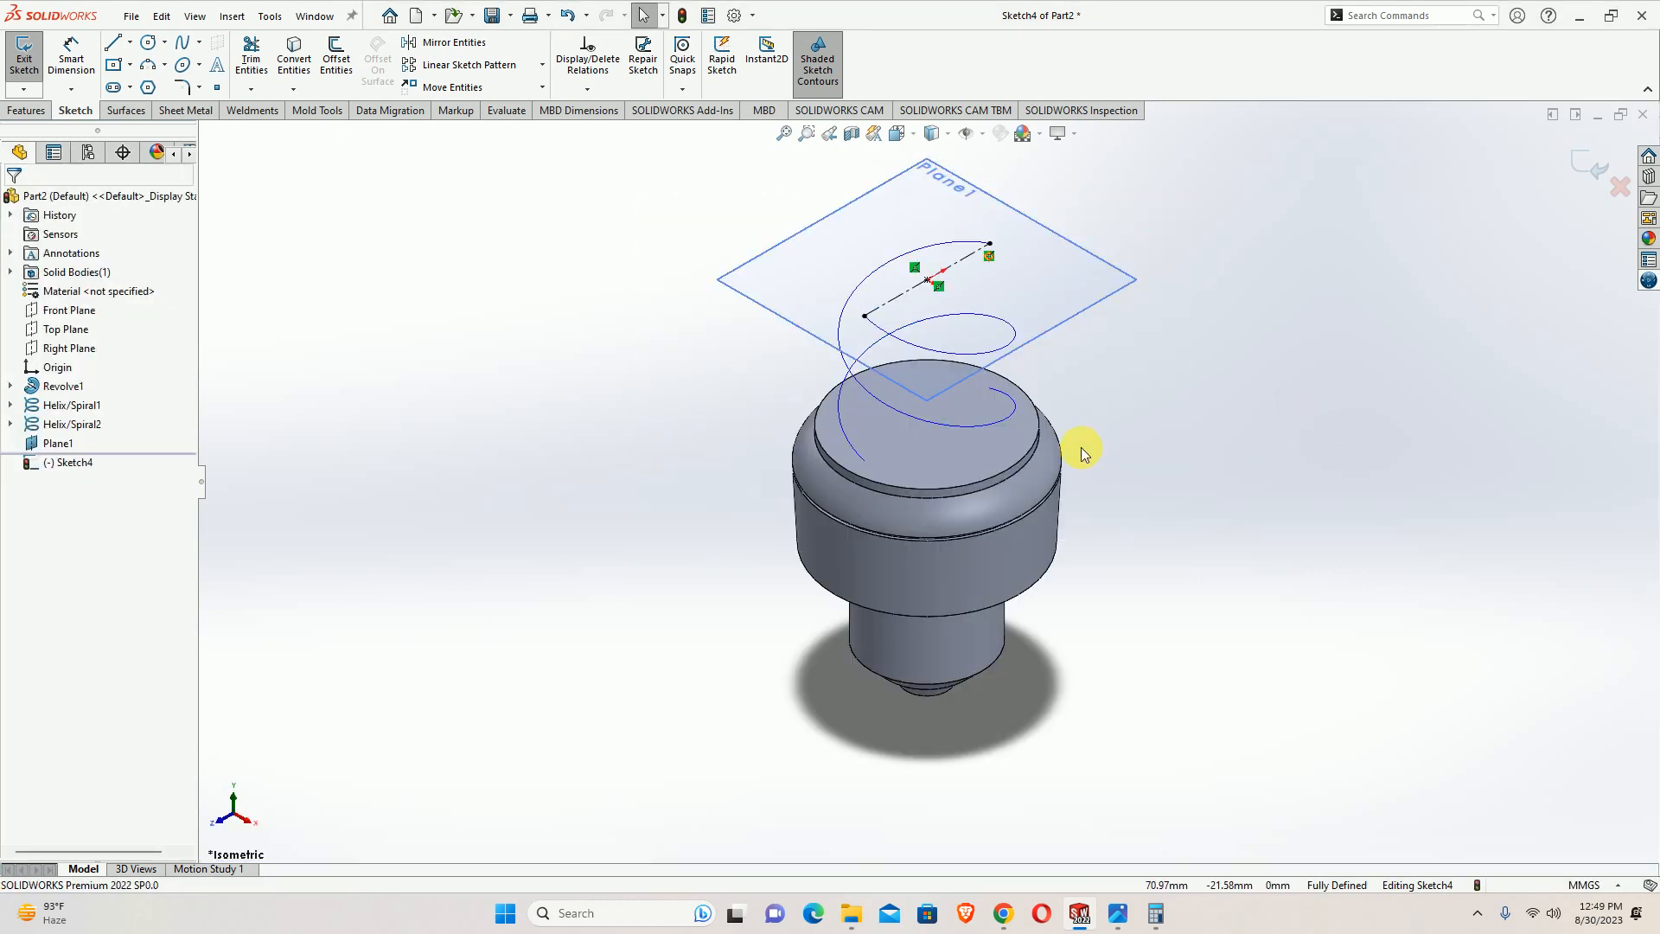
{"action": "scroll", "coordinate": [986, 644], "scroll_direction": "down", "scroll_amount": 4}
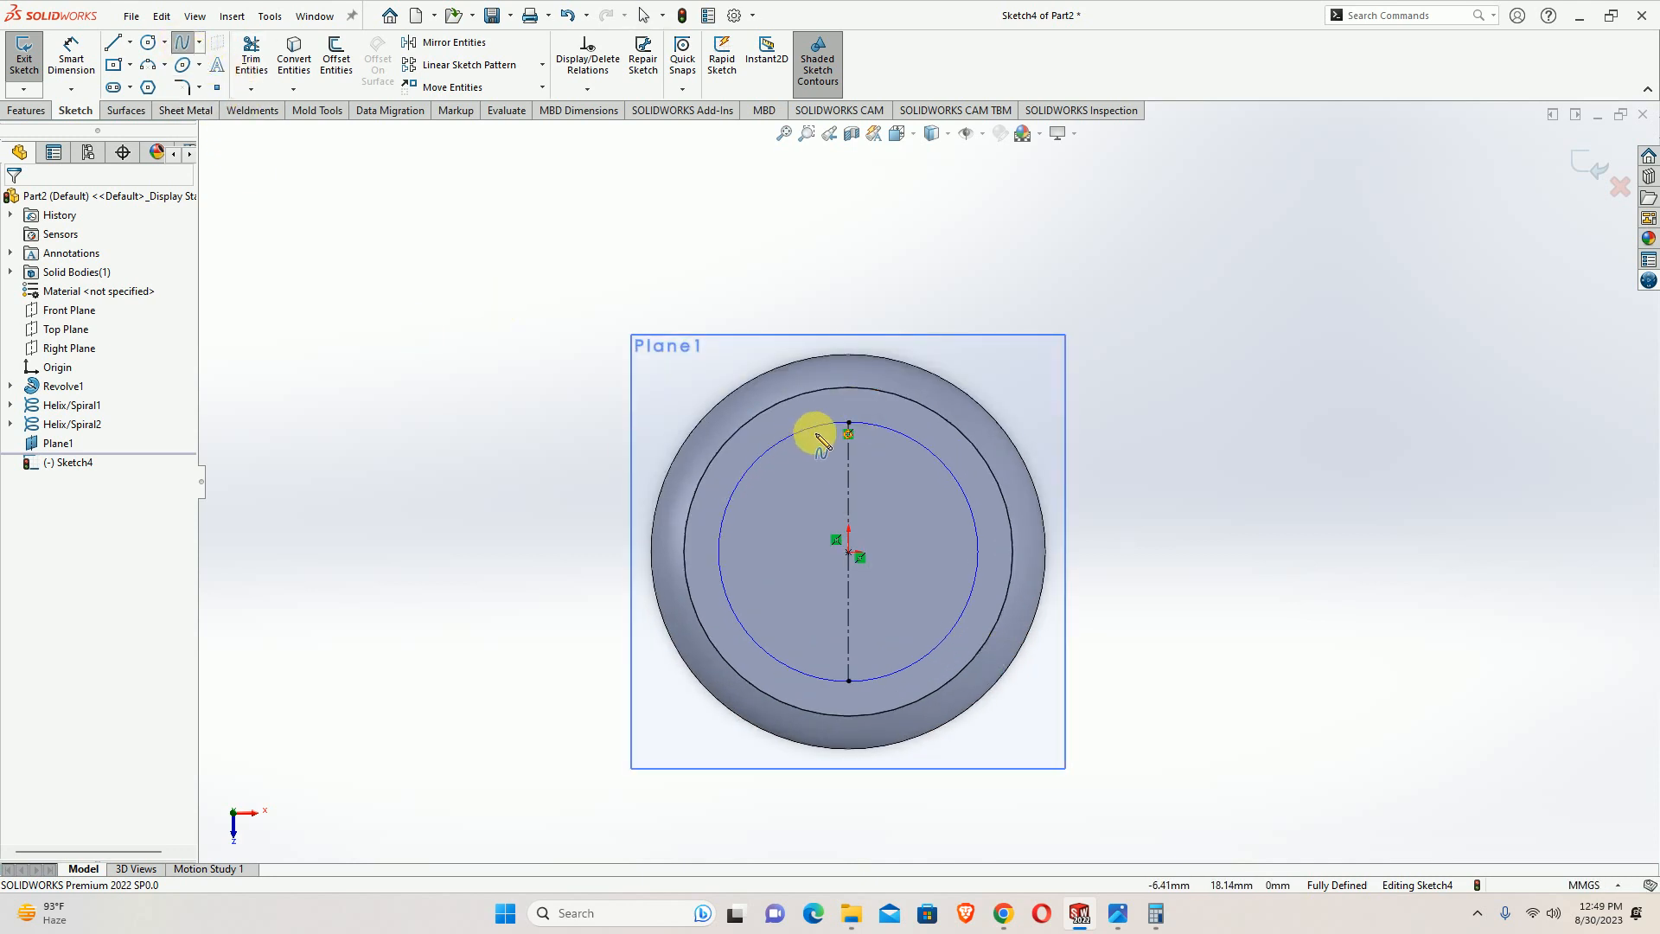
{"action": "left_click", "coordinate": [848, 433]}
{"action": "left_click", "coordinate": [868, 558]}
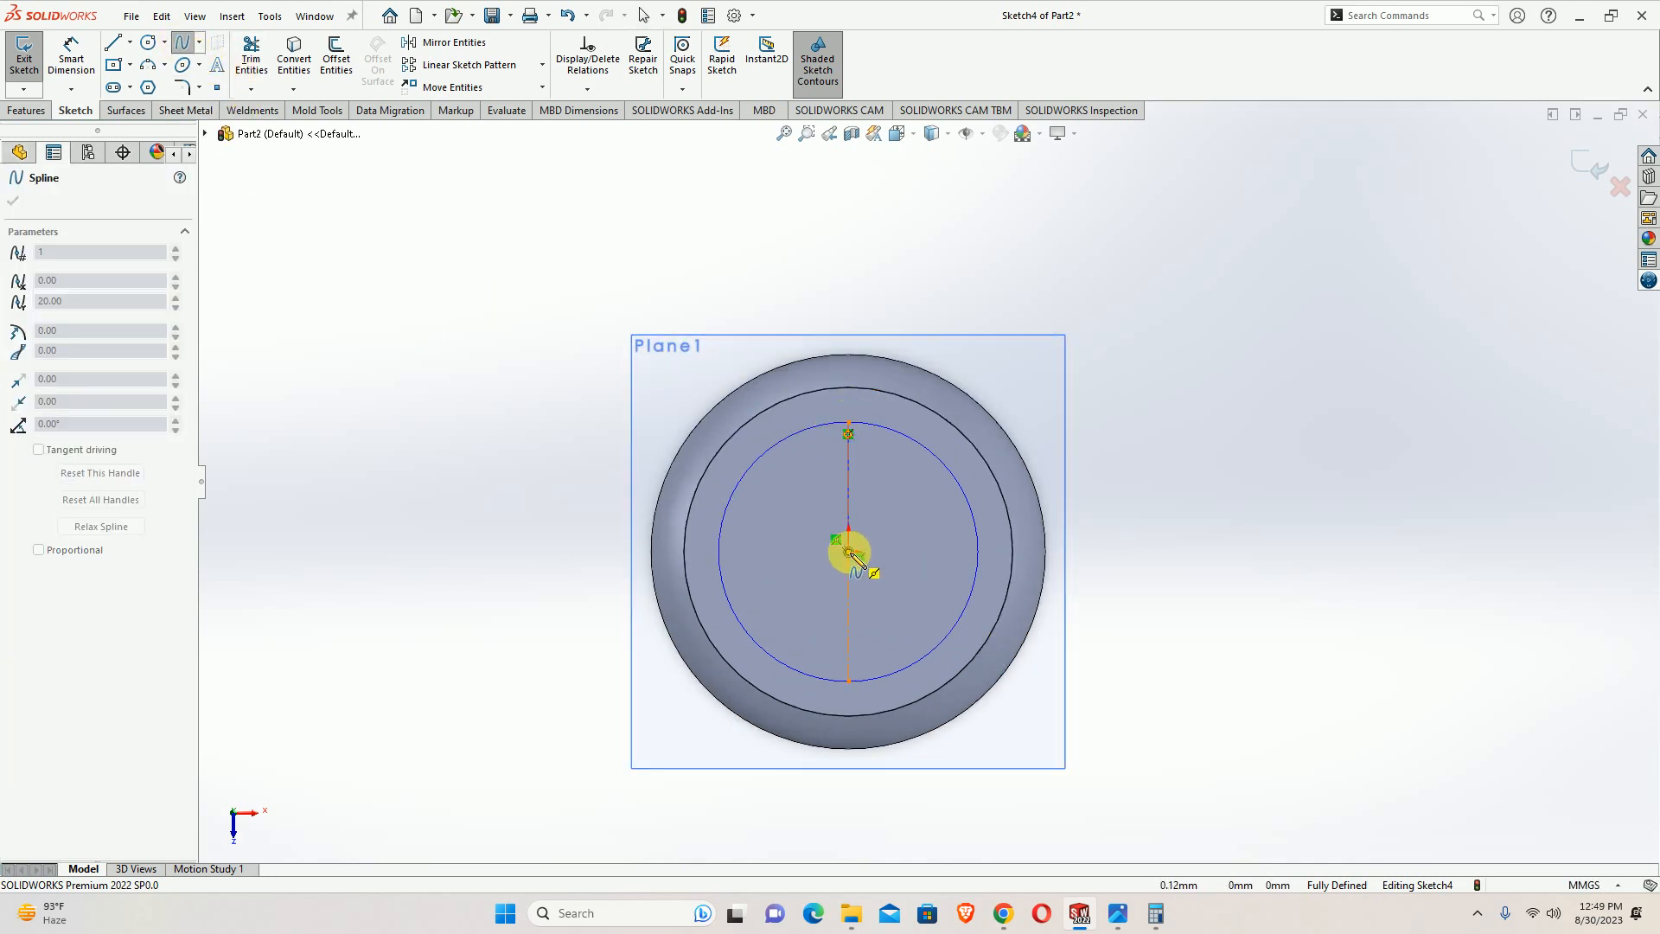
{"action": "left_click", "coordinate": [849, 553]}
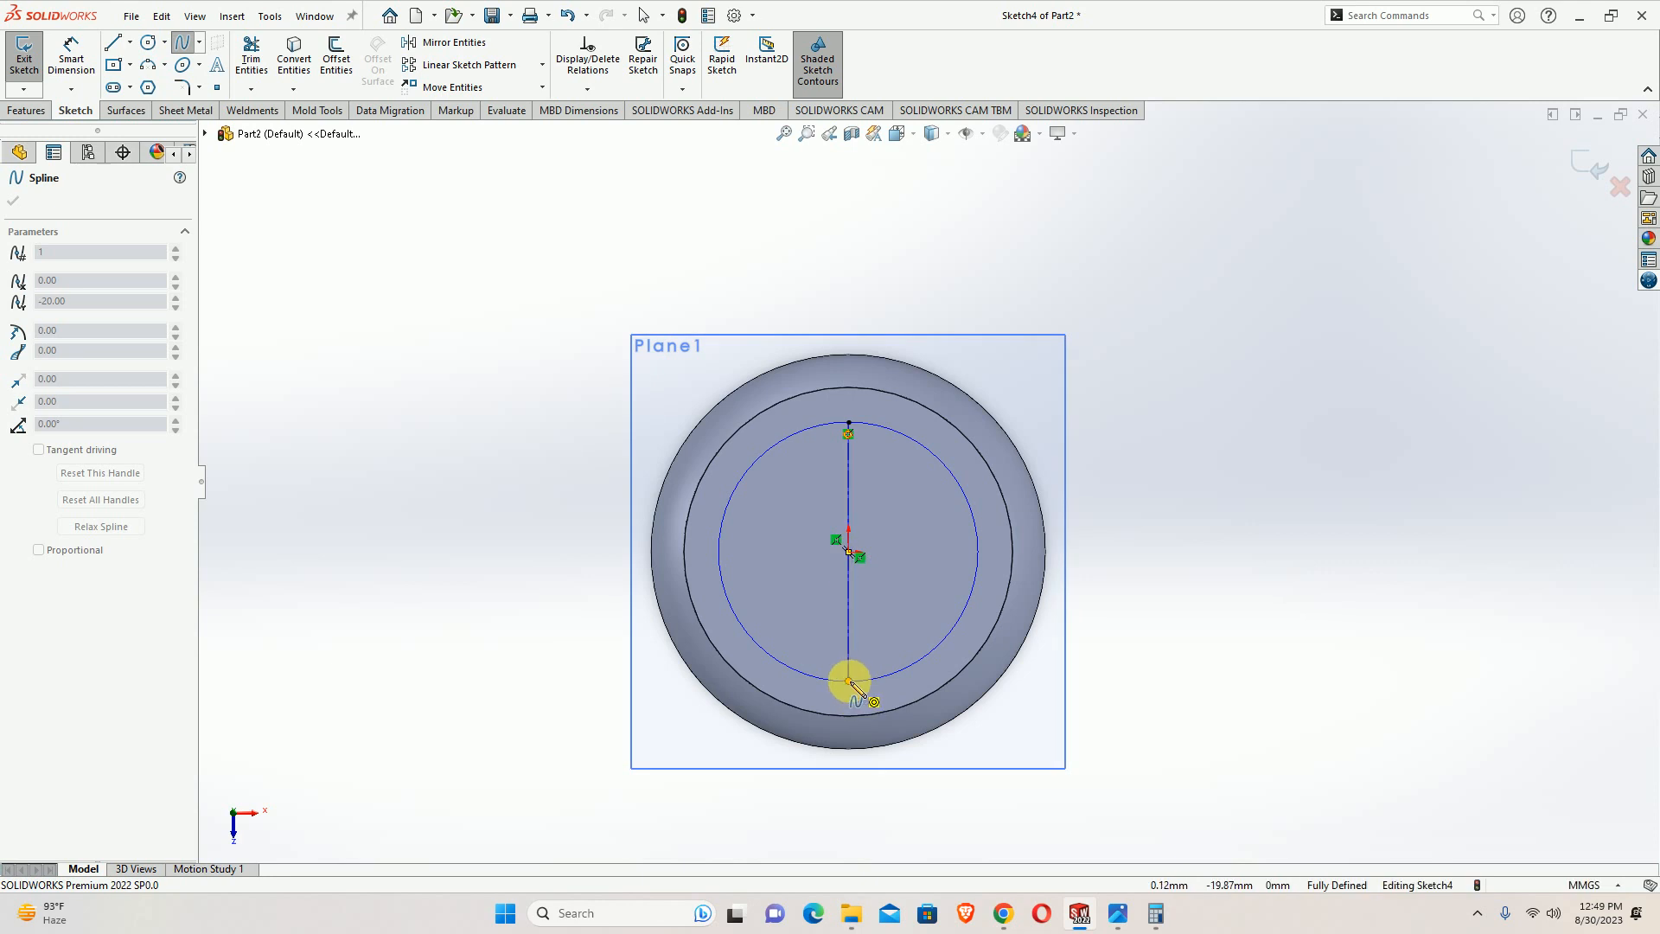
{"action": "left_click", "coordinate": [849, 681]}
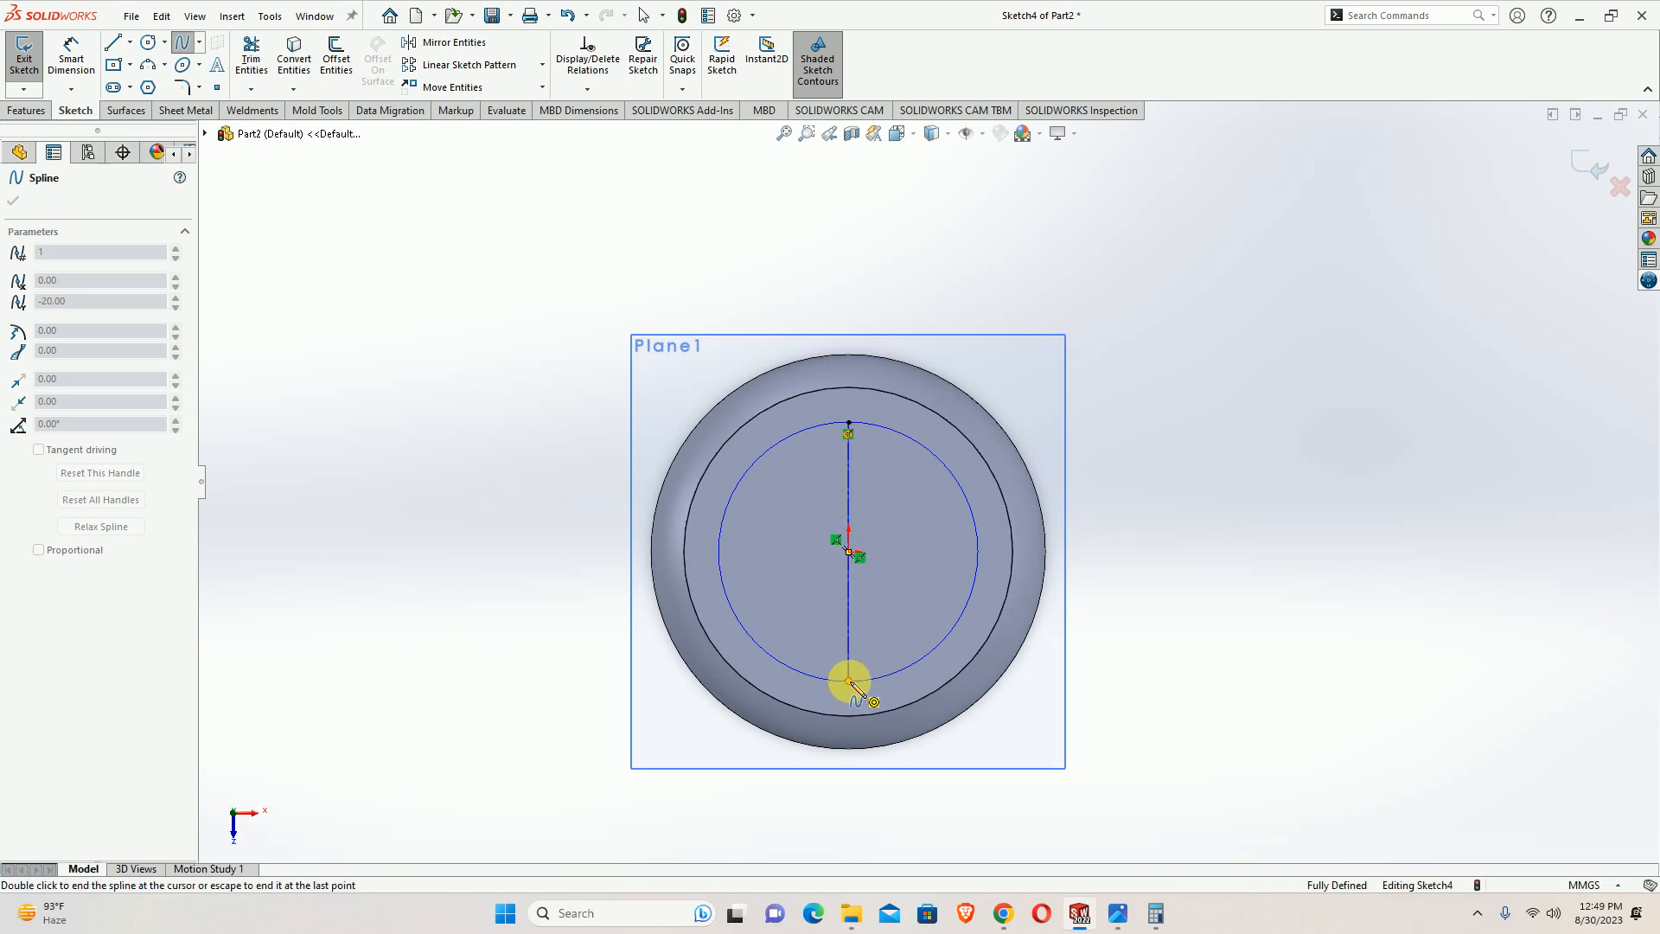
{"action": "double_click", "coordinate": [849, 682]}
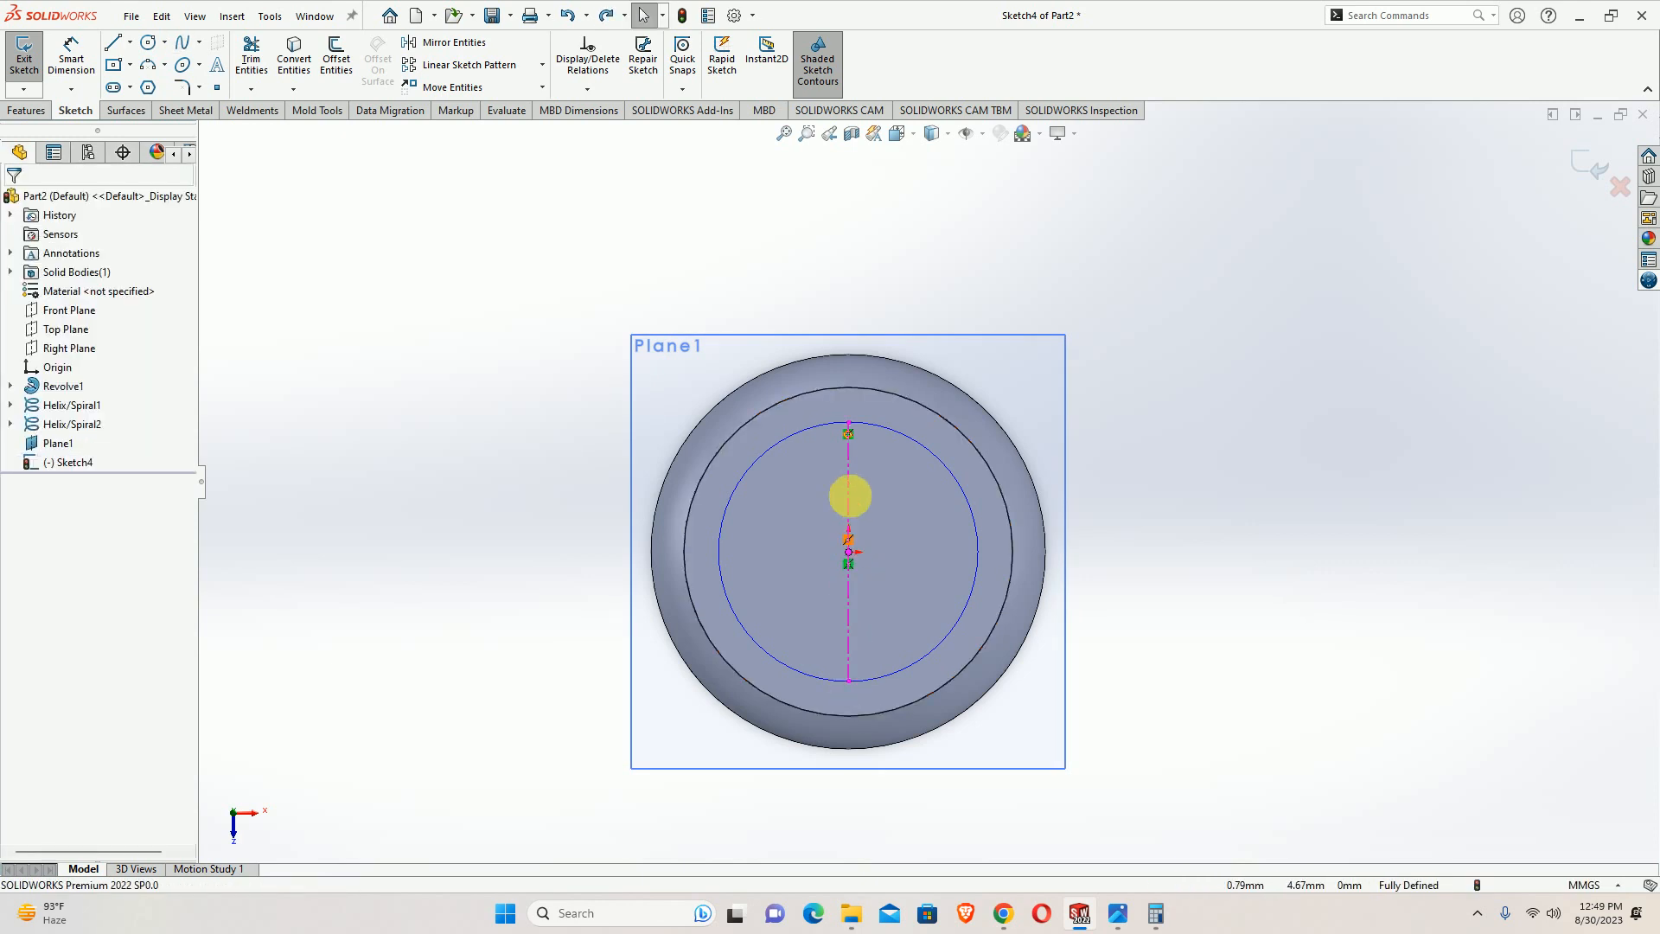
Sketch a three-point spline from one end of the construction line through the origin to the other end
{"action": "left_click", "coordinate": [178, 44]}
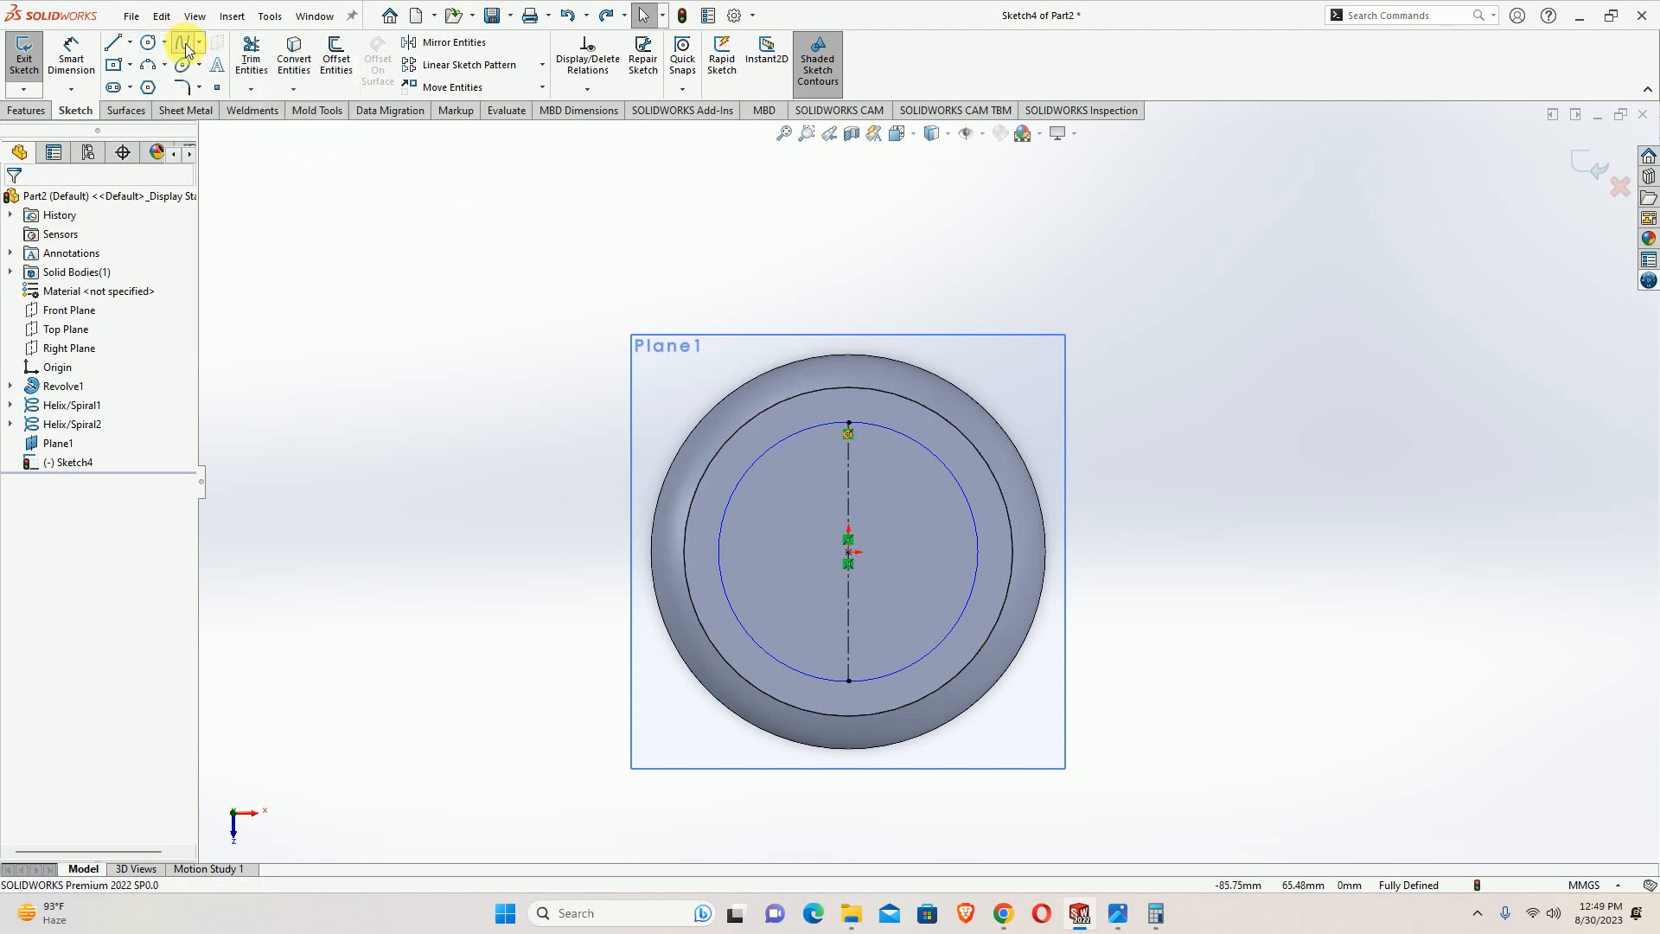
{"action": "left_click", "coordinate": [854, 428]}
{"action": "left_click", "coordinate": [849, 552]}
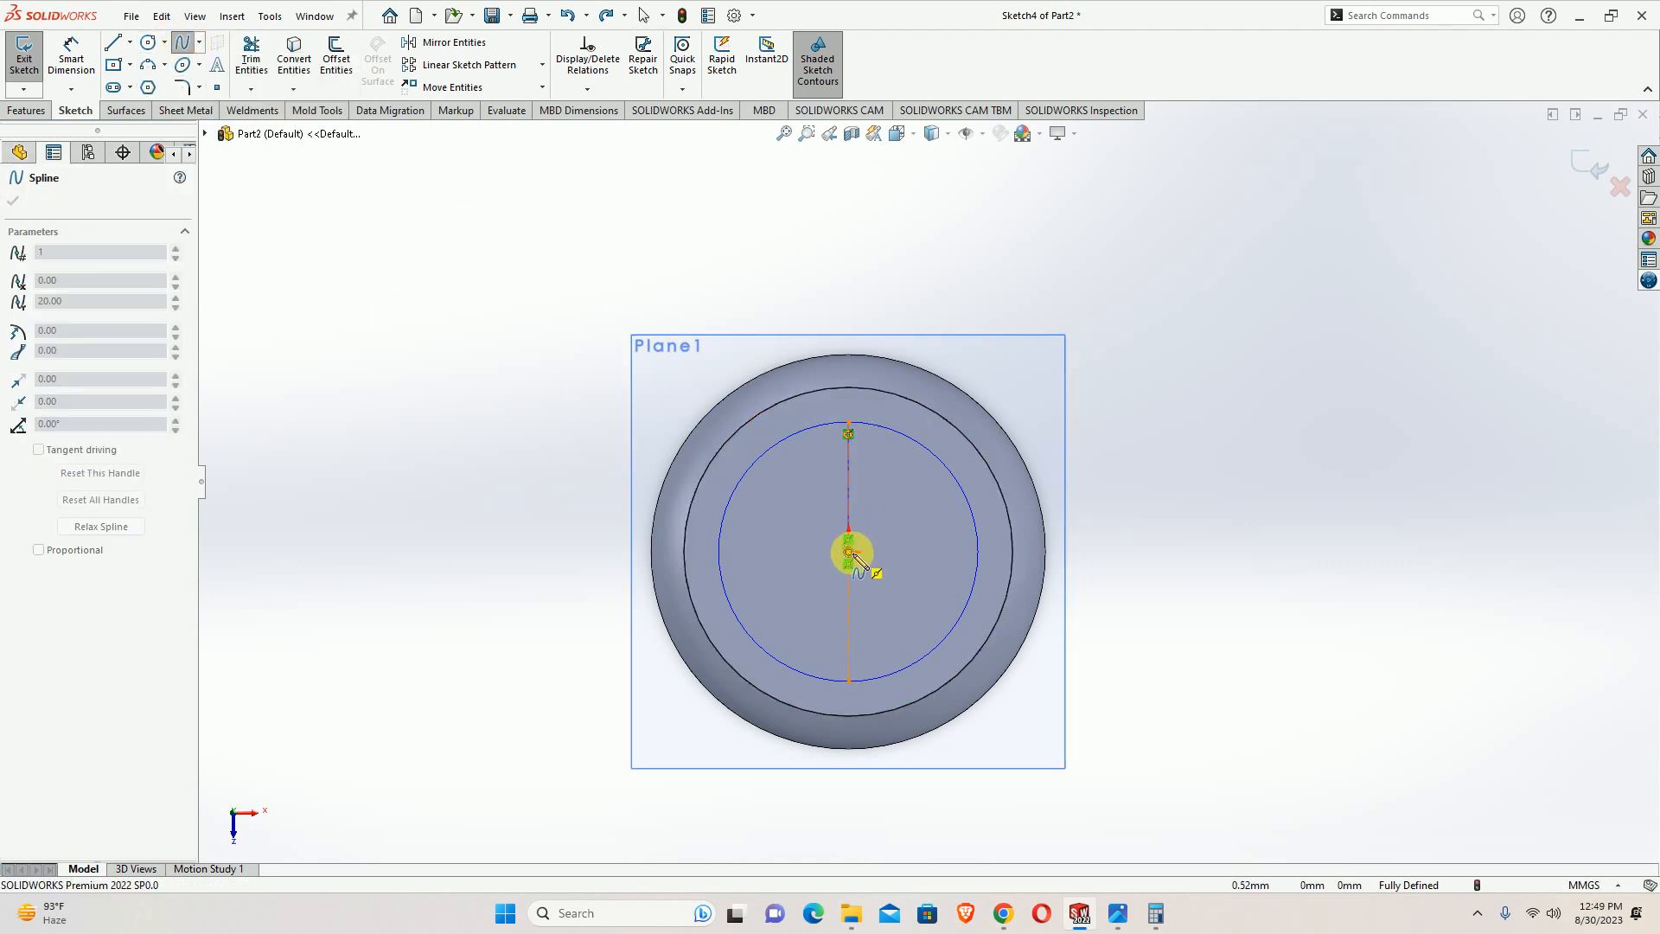
{"action": "double_click", "coordinate": [849, 681]}
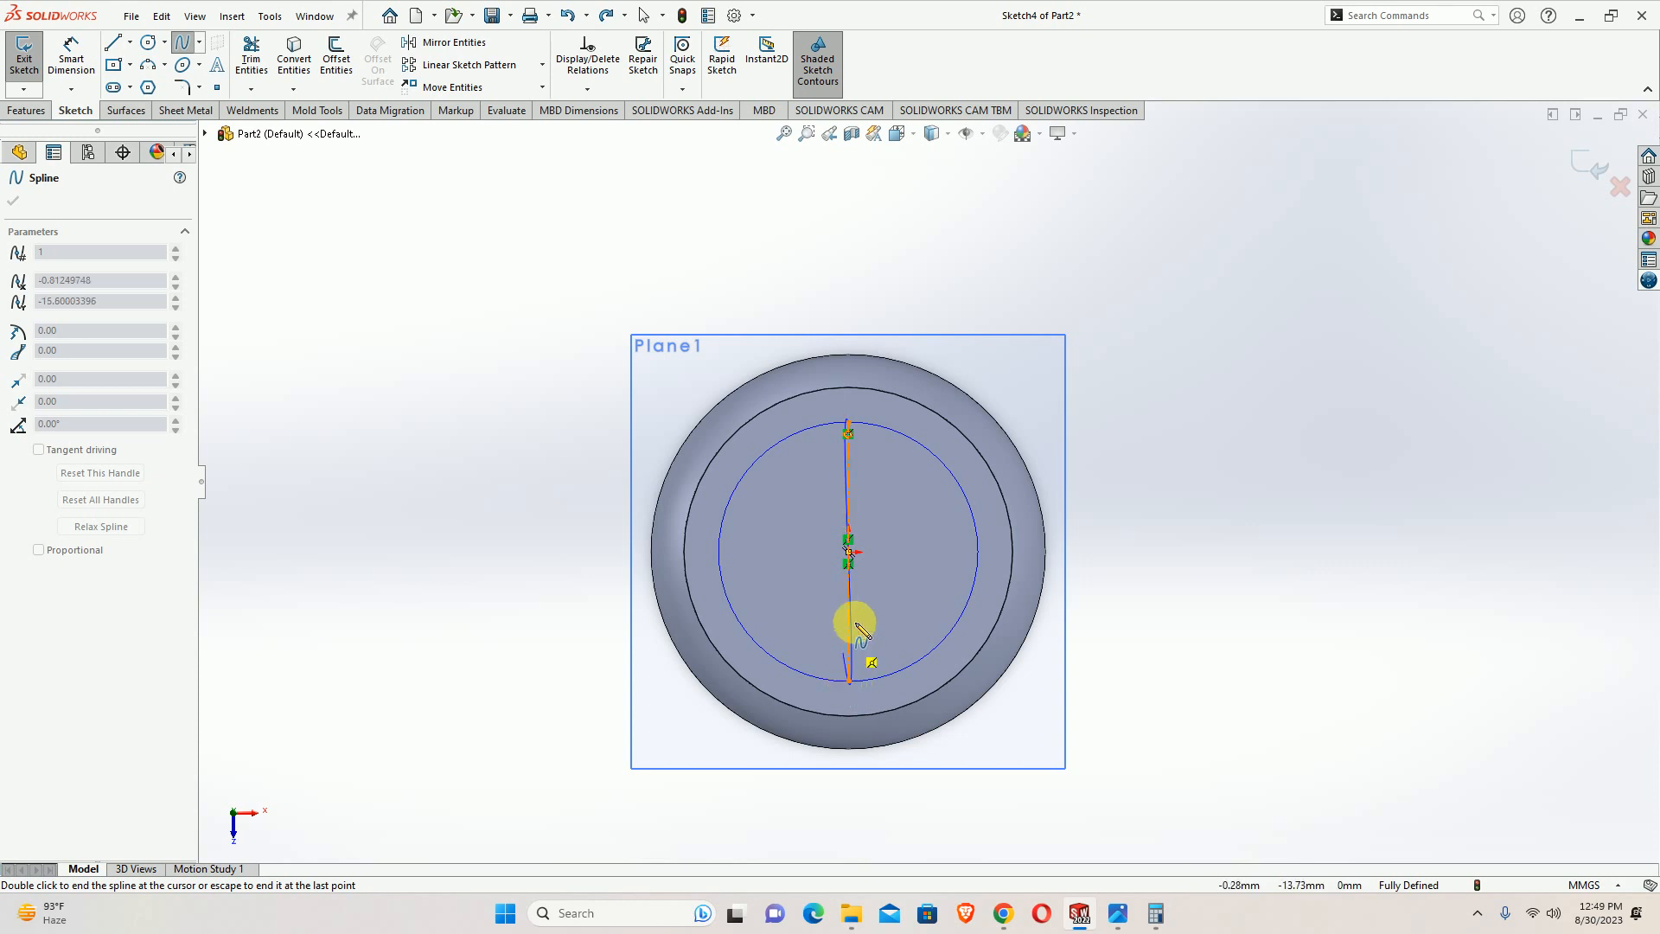
Bend the spline into an S by pulling the tangent handles at its two end points in opposite directions, nearly tangent to the helix circle
{"action": "left_click", "coordinate": [849, 482]}
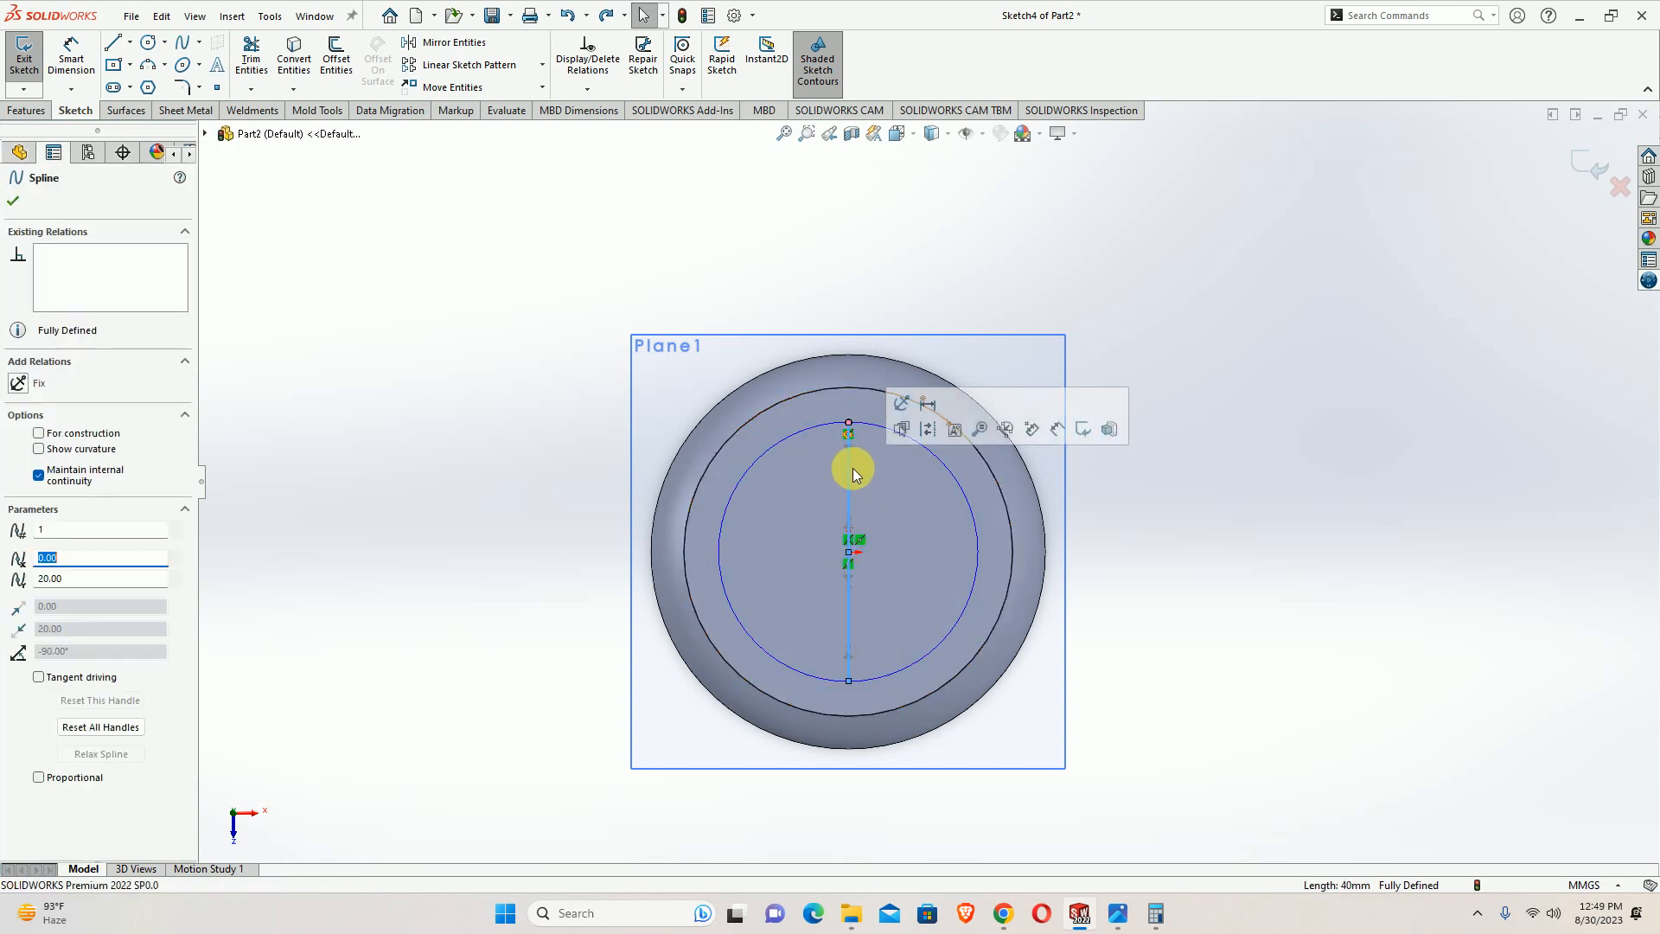
{"action": "left_click_drag", "start_coordinate": [856, 463], "coordinate": [906, 434]}
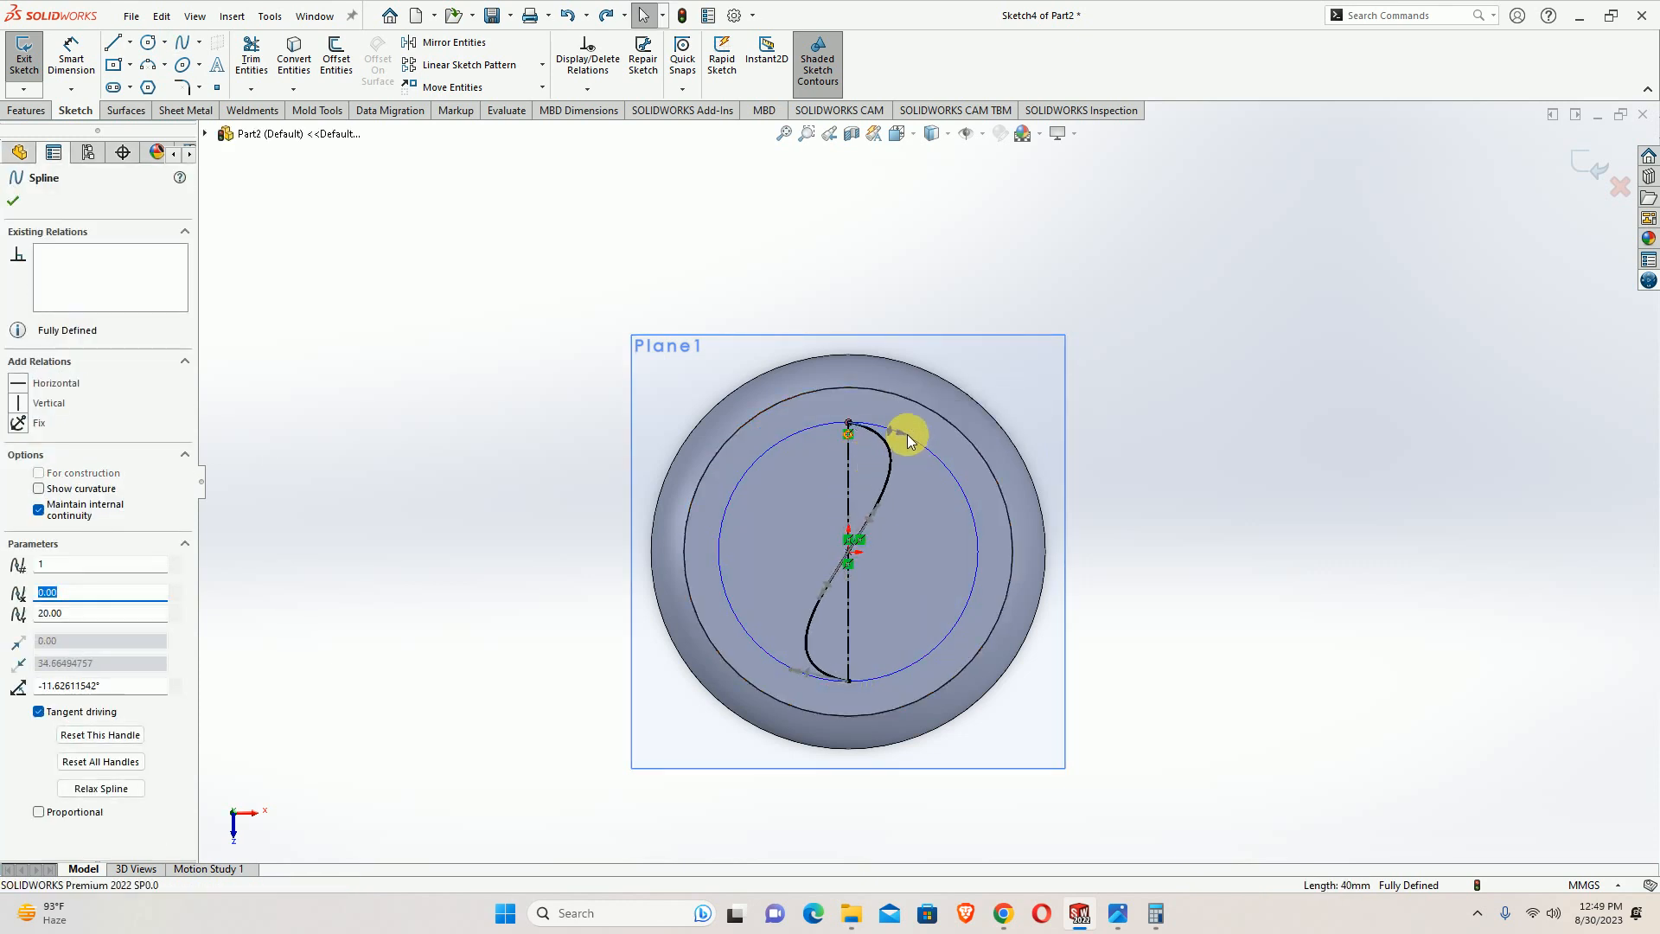
{"action": "mouse_move", "coordinate": [807, 671]}
{"action": "left_mouse_down"}
{"action": "mouse_move", "coordinate": [790, 671]}
{"action": "mouse_move", "coordinate": [820, 611]}
{"action": "mouse_move", "coordinate": [812, 564]}
{"action": "mouse_move", "coordinate": [789, 671]}
{"action": "left_mouse_up"}
{"action": "key", "text": "Escape"}
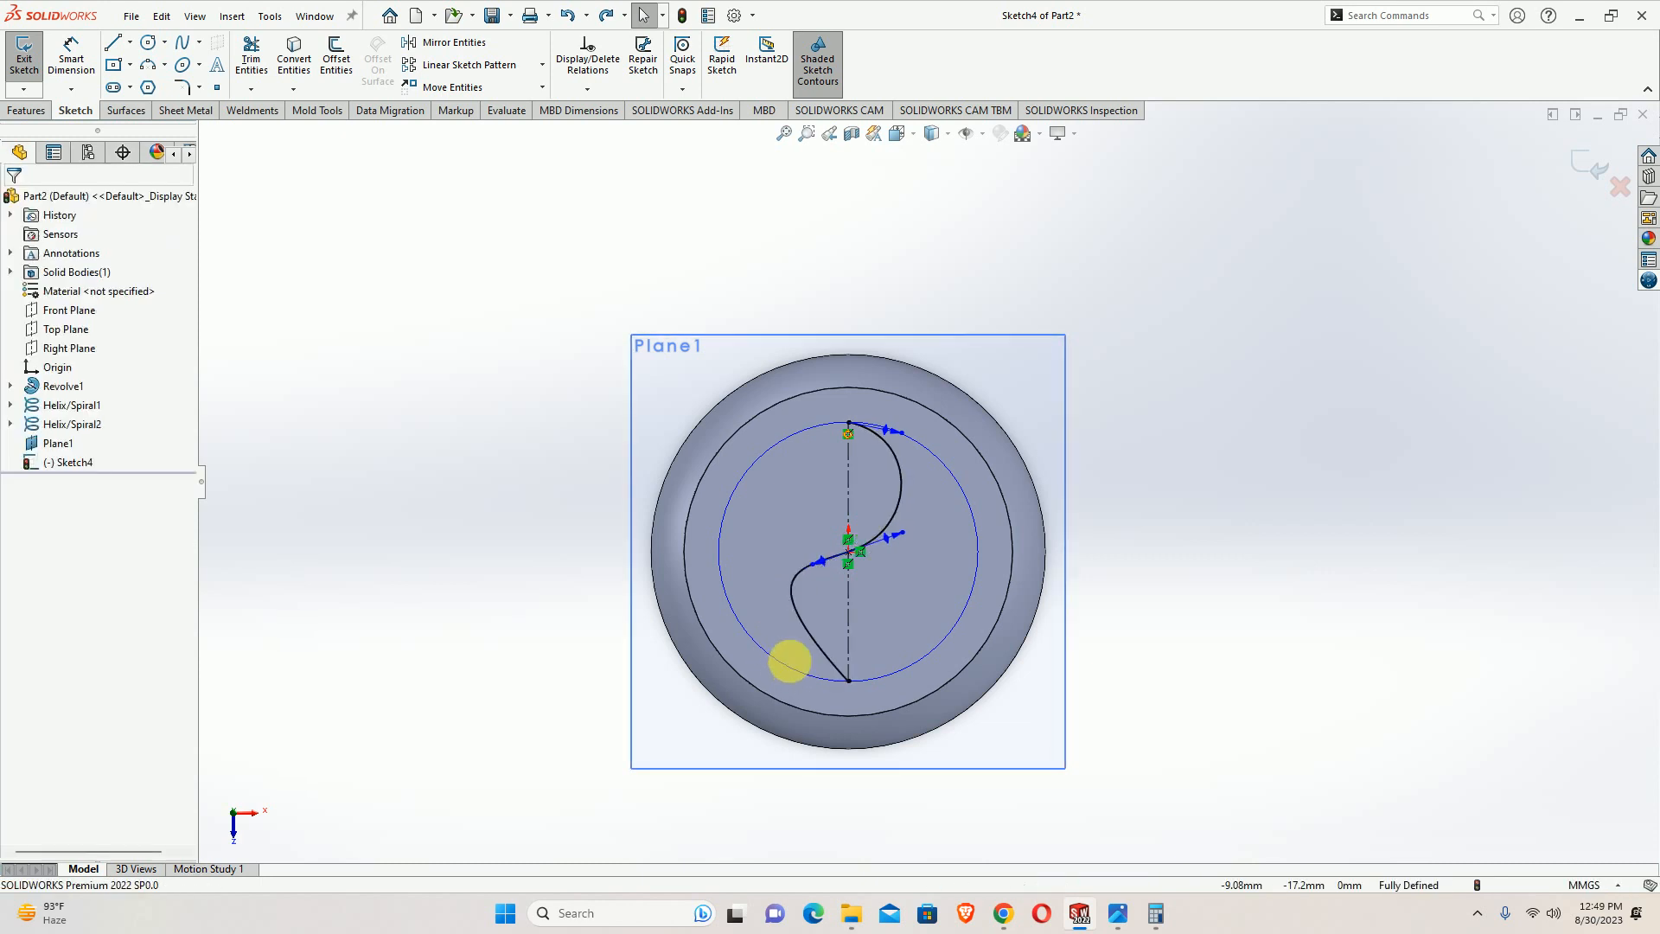
{"action": "left_click", "coordinate": [798, 663]}
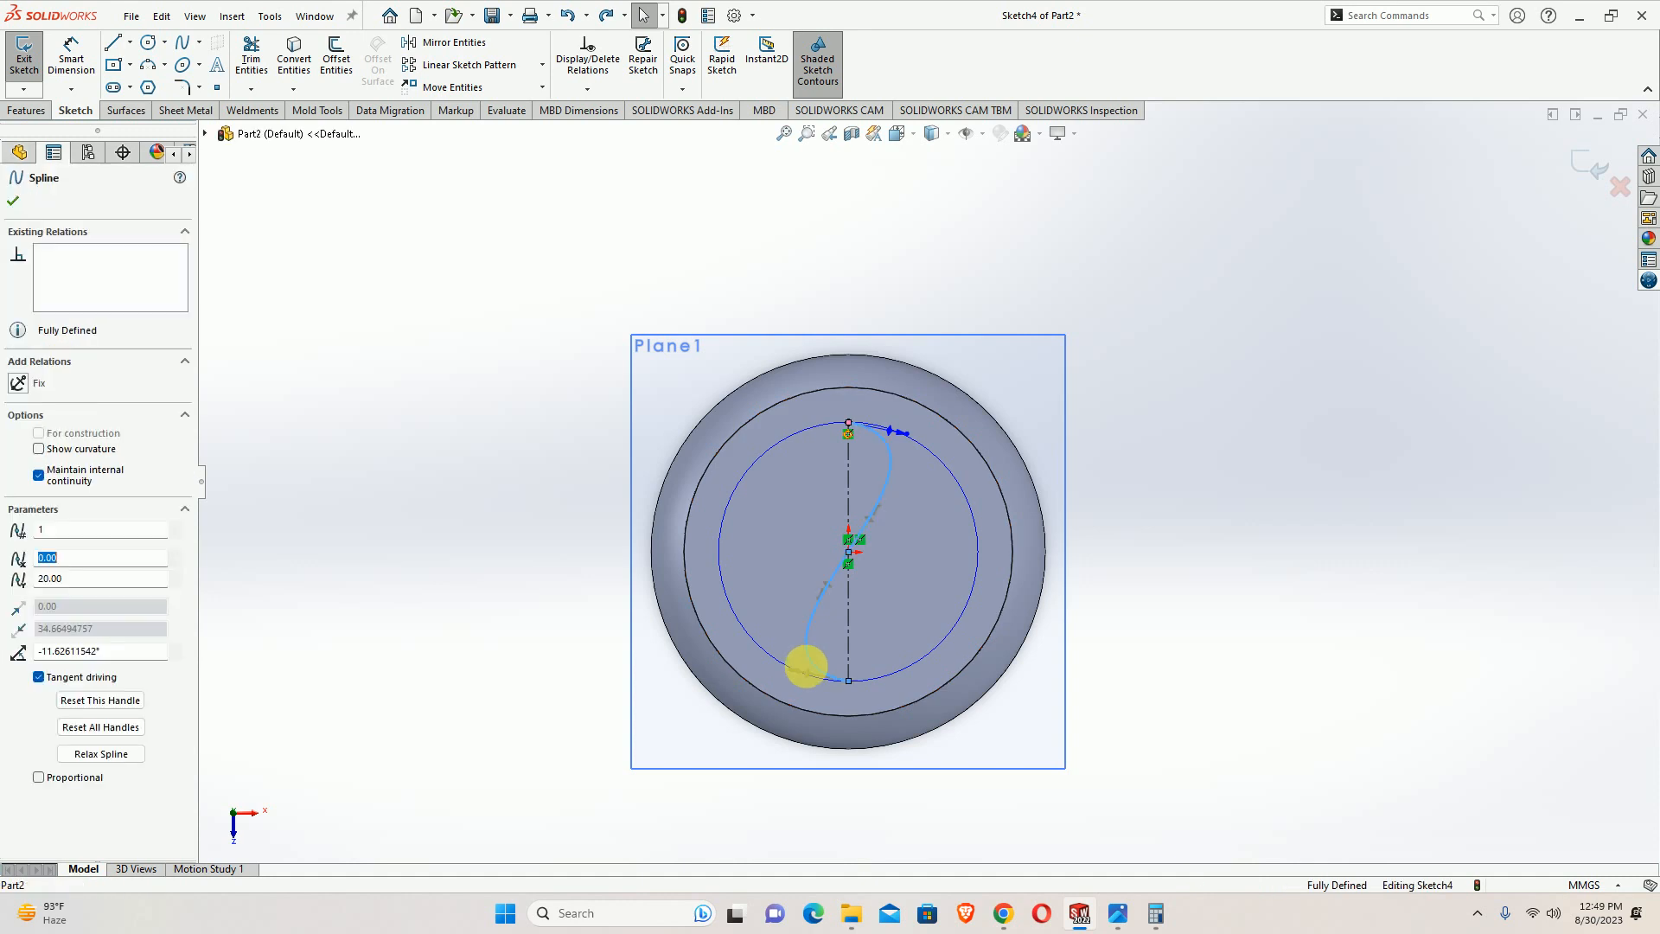
{"action": "left_click", "coordinate": [787, 670]}
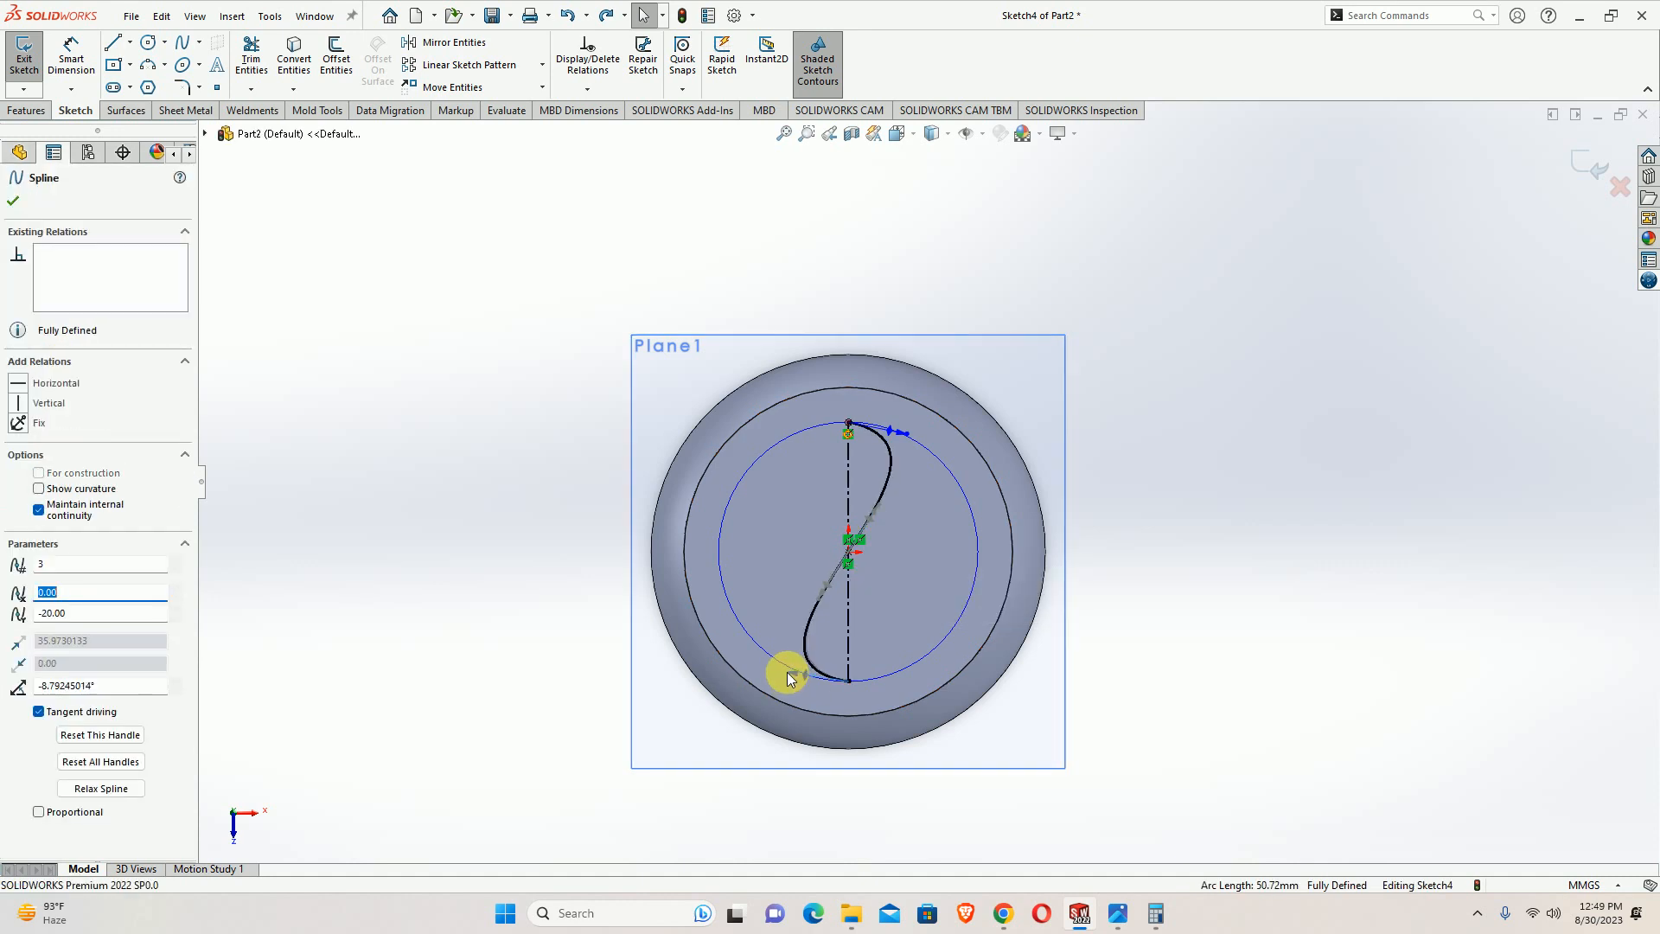
Adjust the spline's tangent handles at the origin so both halves of the S form even, rounded arcs
{"action": "left_click_drag", "start_coordinate": [817, 604], "coordinate": [793, 575]}
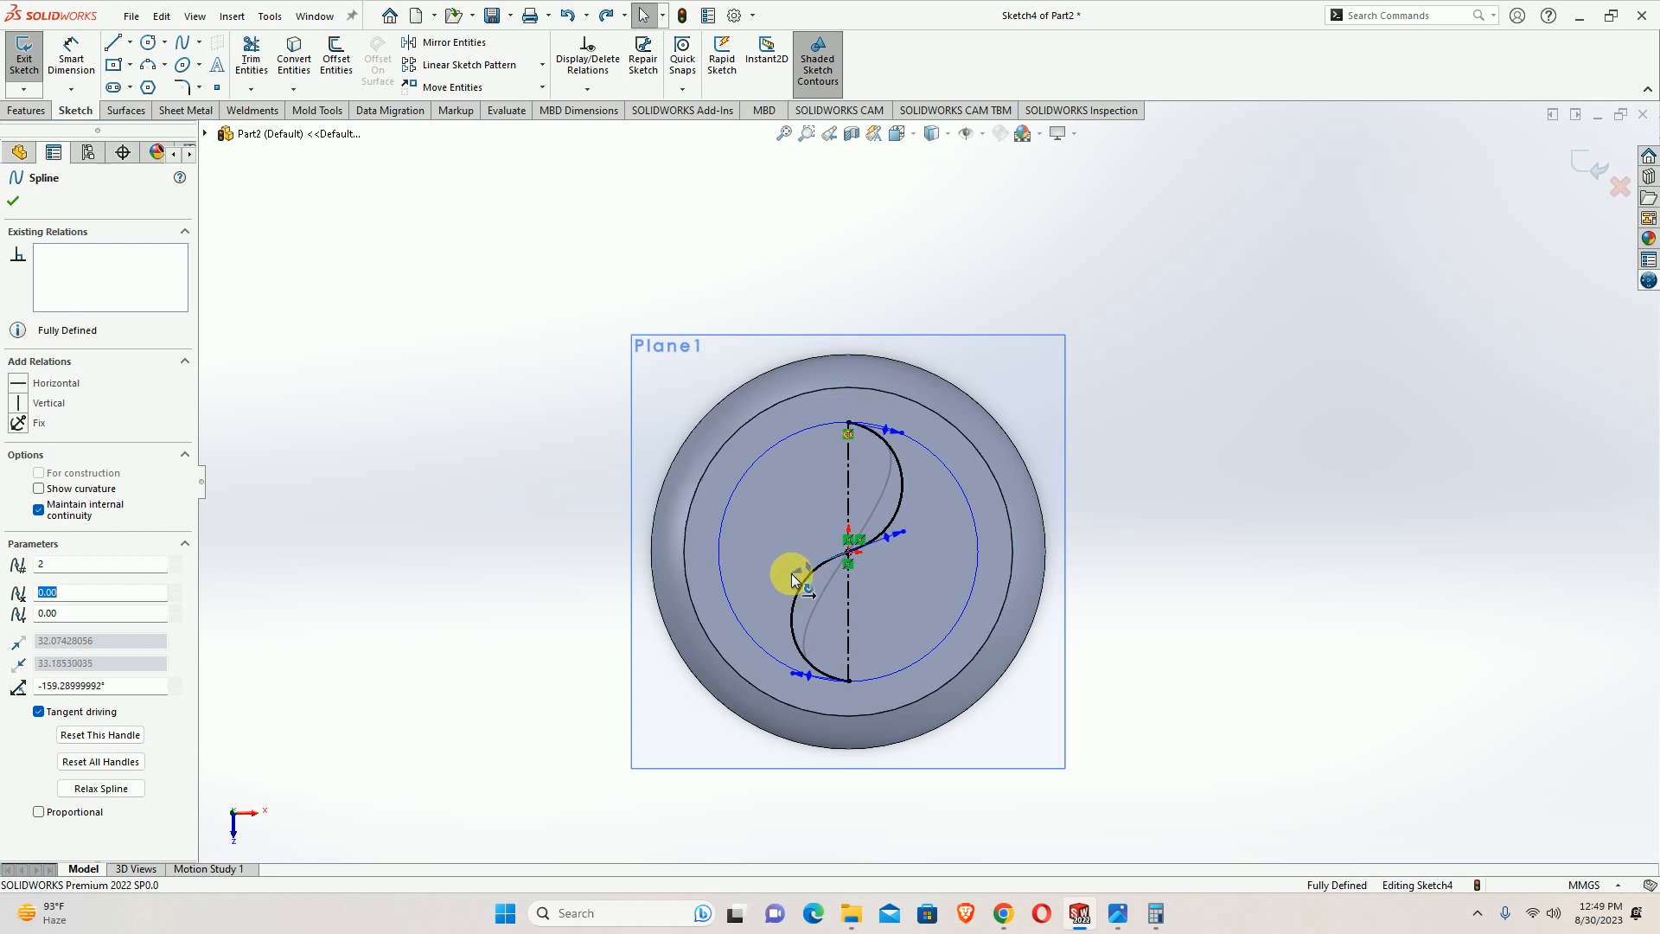
{"action": "left_click_drag", "start_coordinate": [899, 533], "coordinate": [901, 535]}
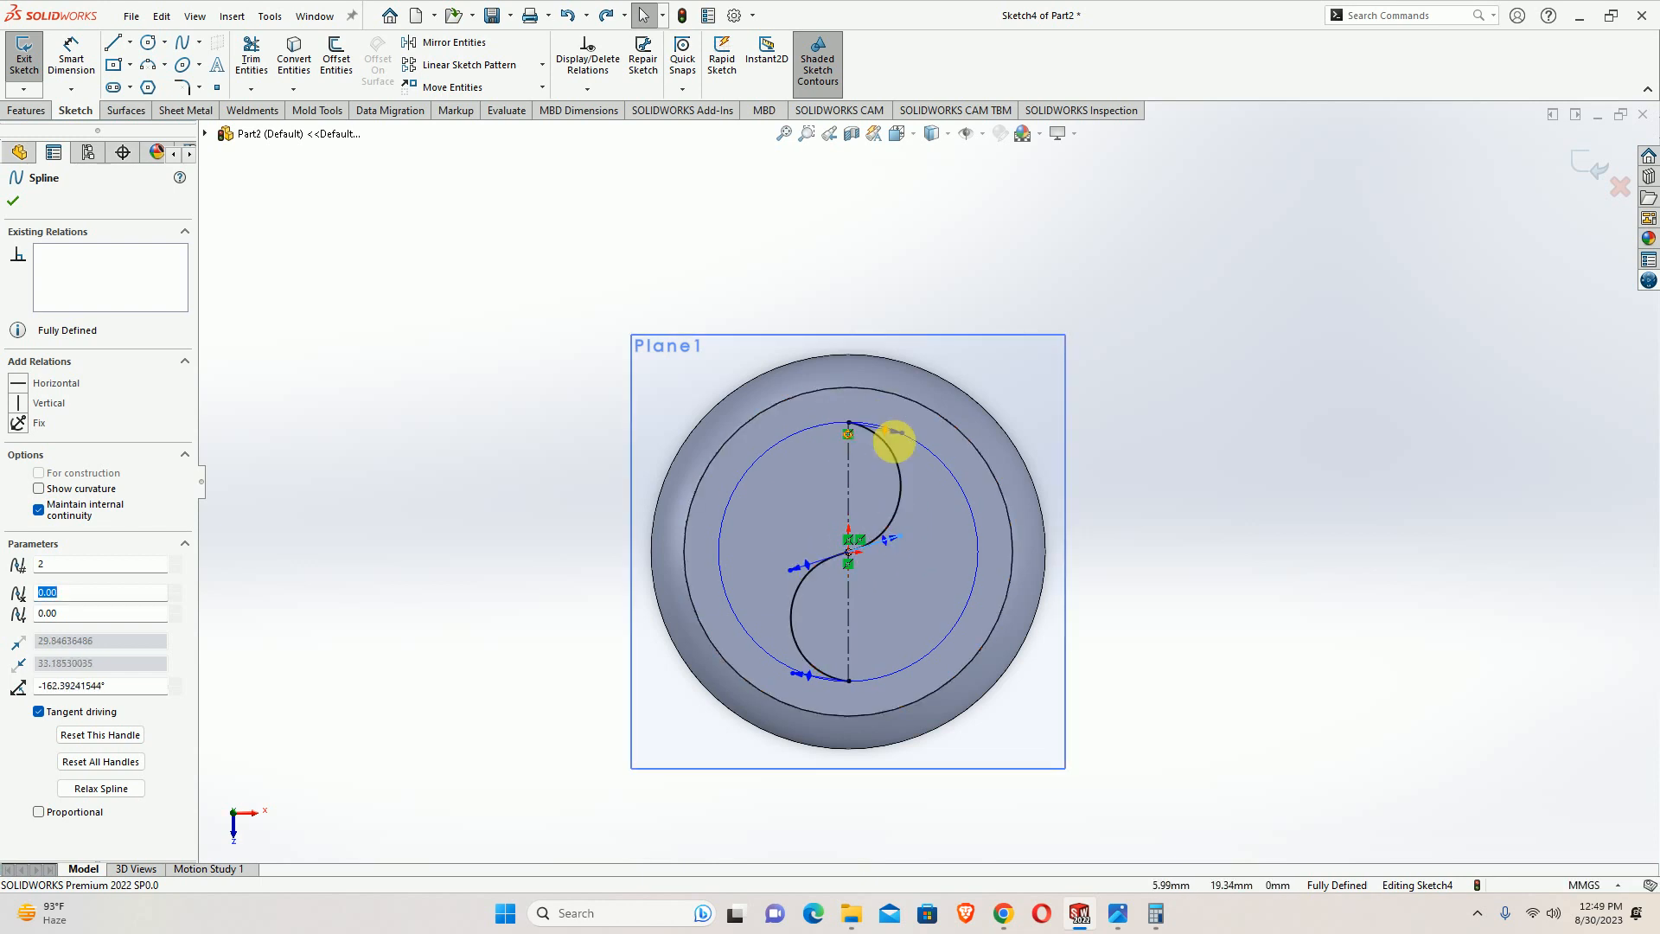
{"action": "left_click", "coordinate": [1104, 612]}
Sketch a 20 mm radius circle centred on the origin through the spline's end point and convert it to construction geometry
{"action": "middle_click_drag", "start_coordinate": [939, 534], "coordinate": [945, 322]}
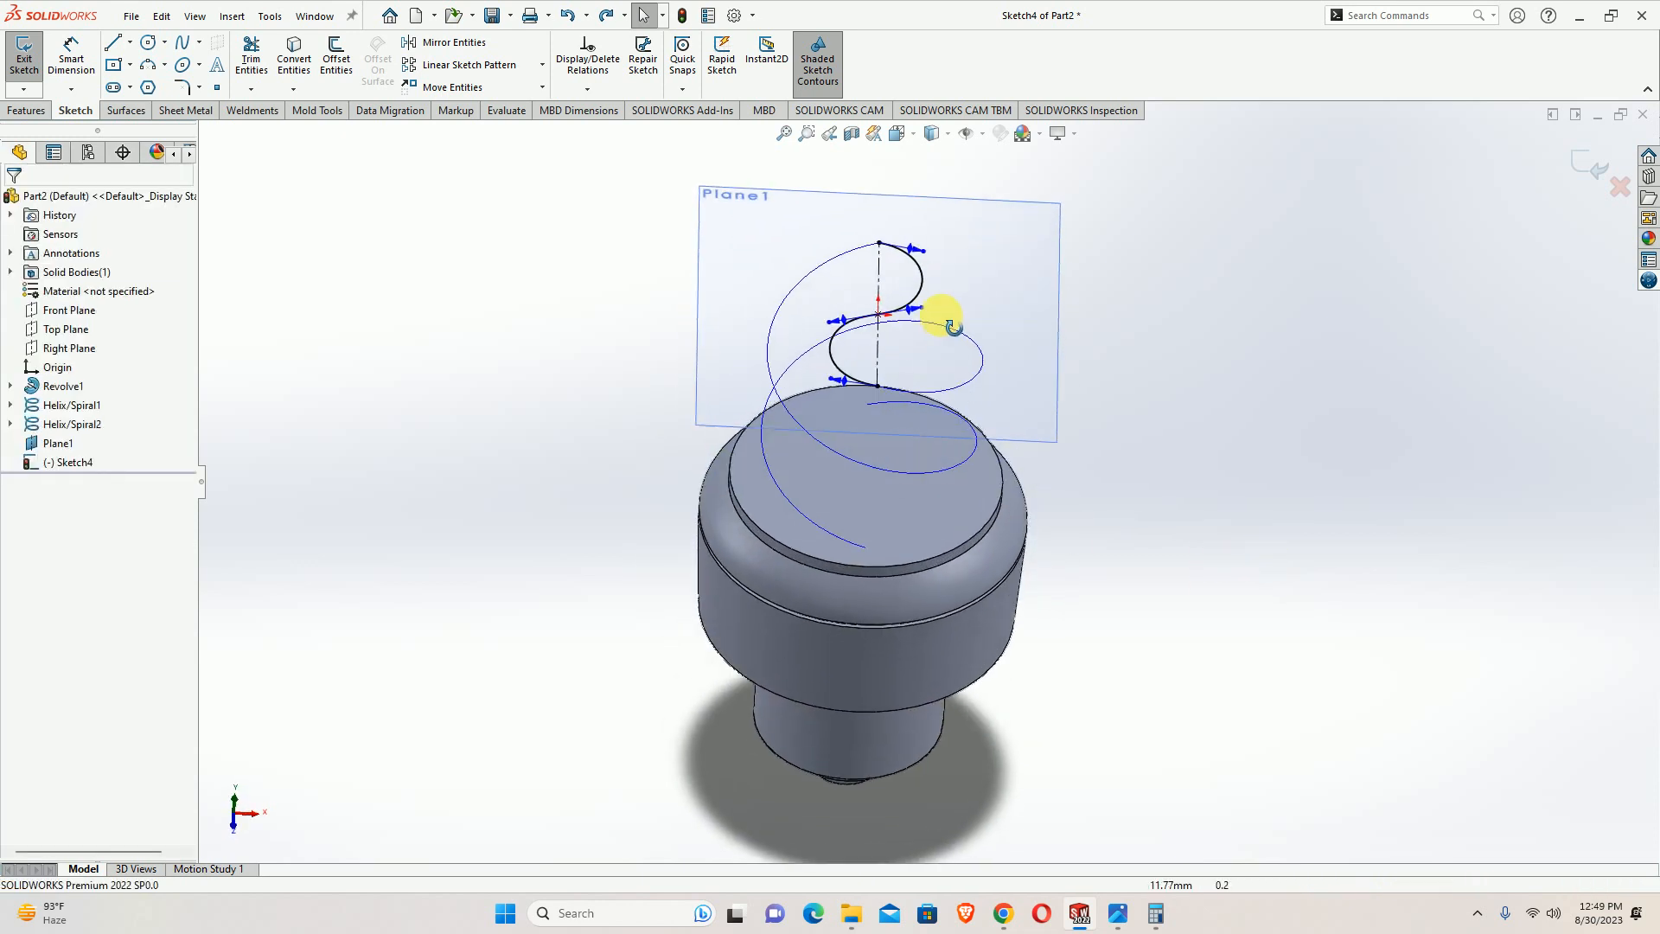
{"action": "scroll", "coordinate": [800, 433], "scroll_direction": "down", "scroll_amount": 3}
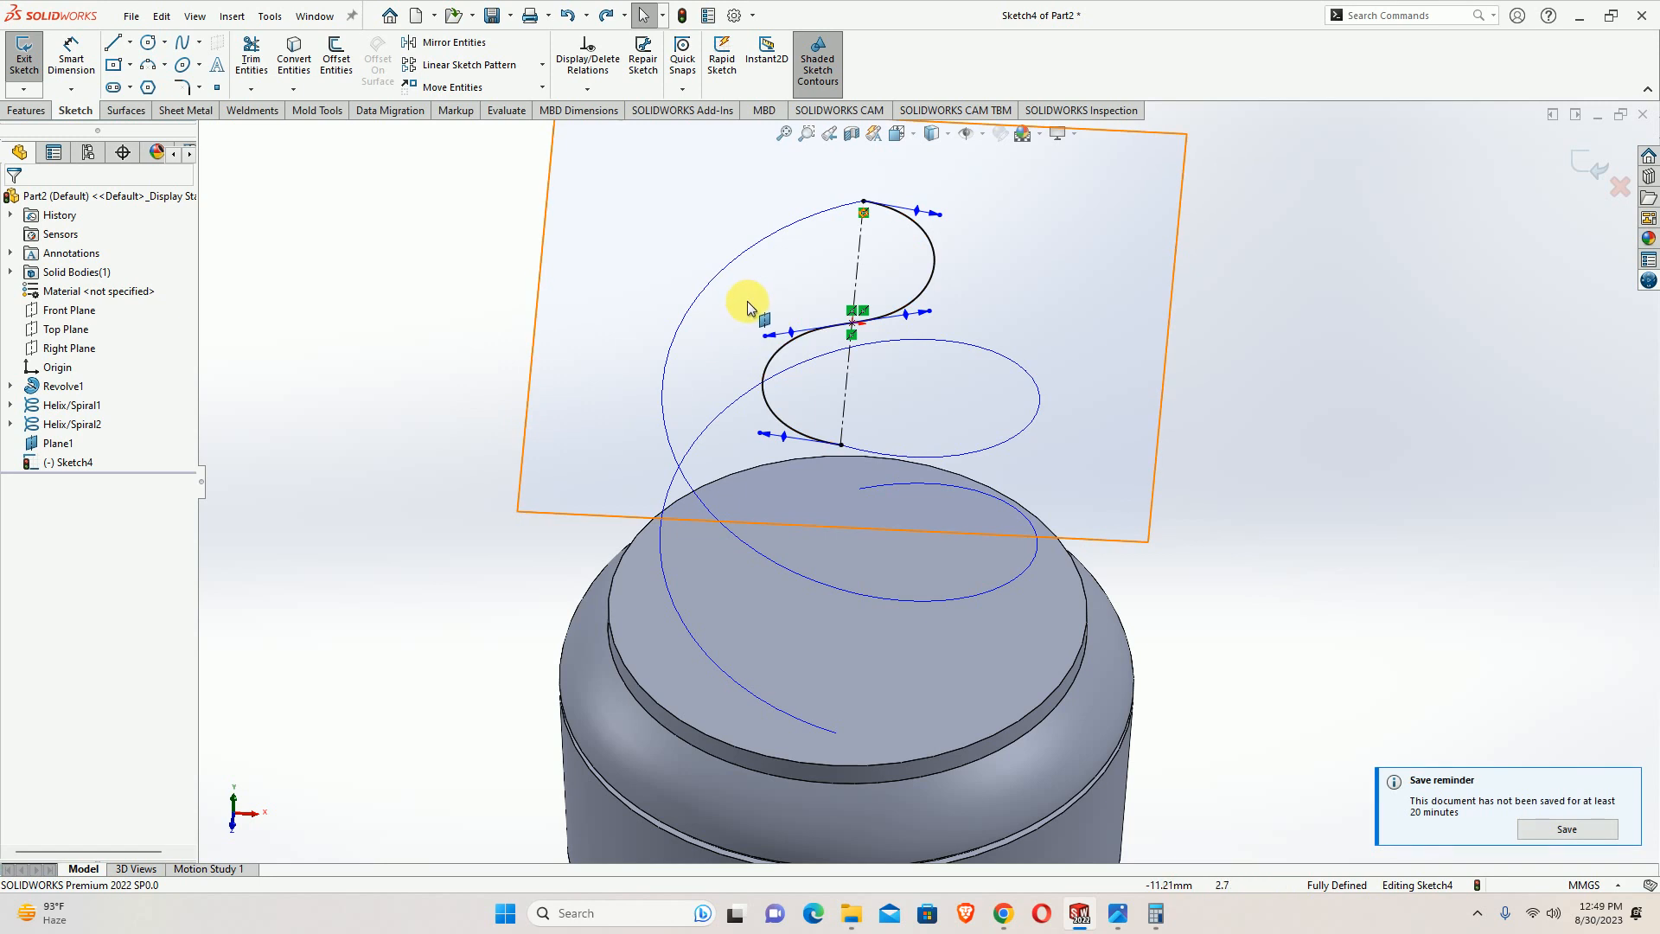
{"action": "key", "text": "ctrl+8"}
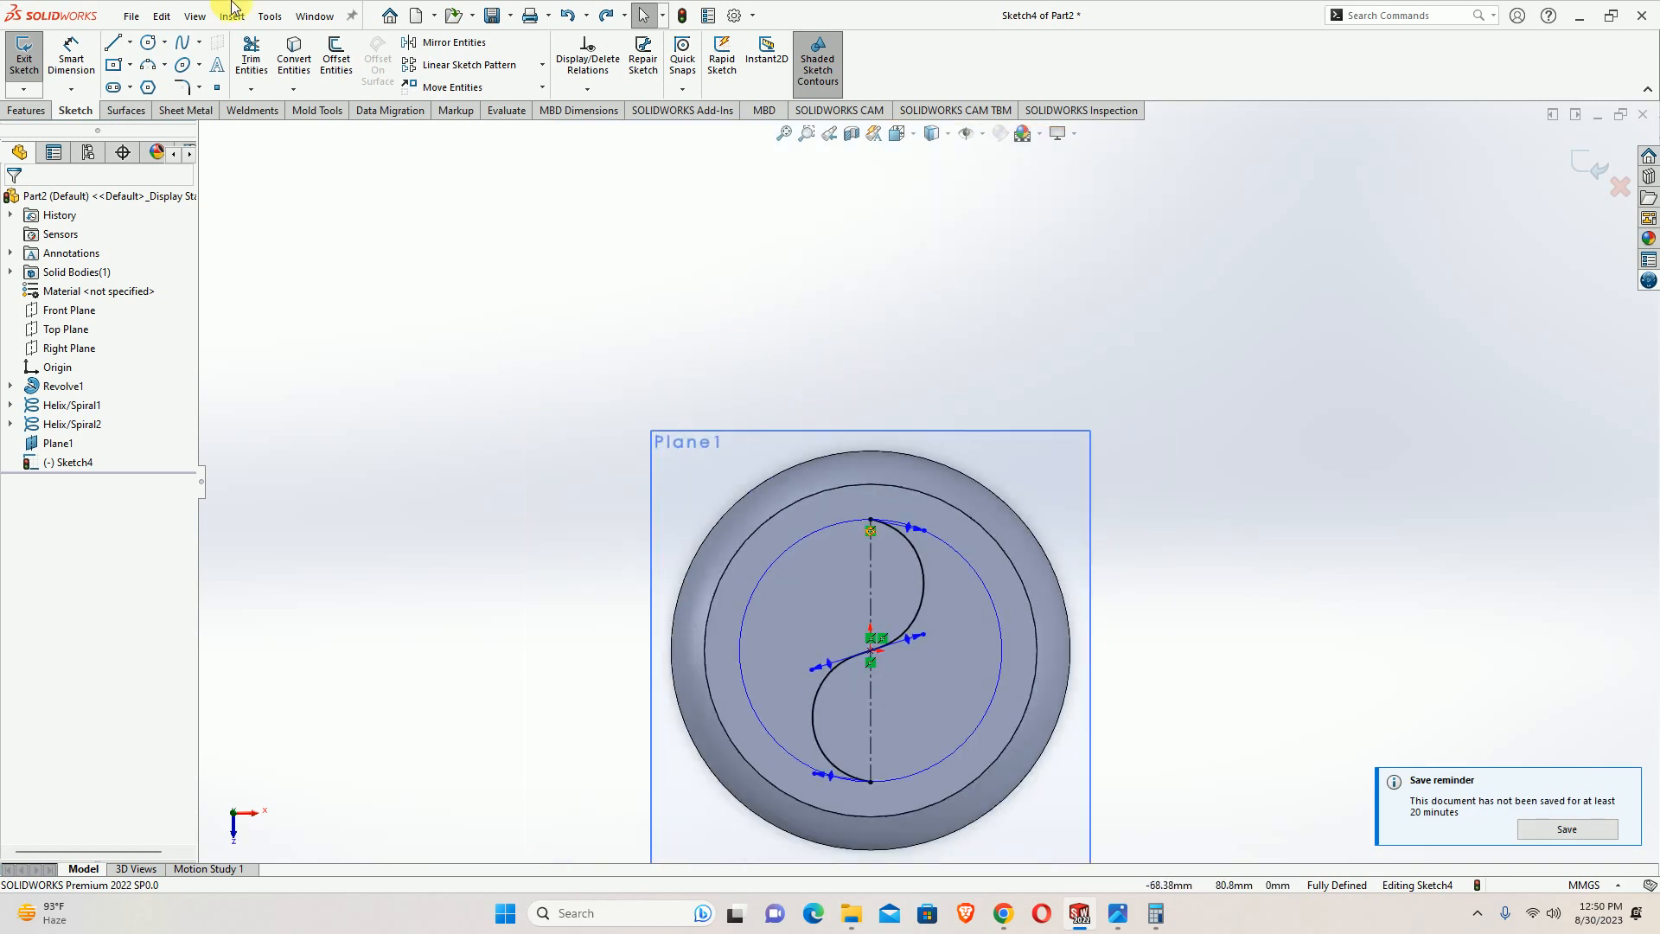
{"action": "left_click", "coordinate": [152, 42]}
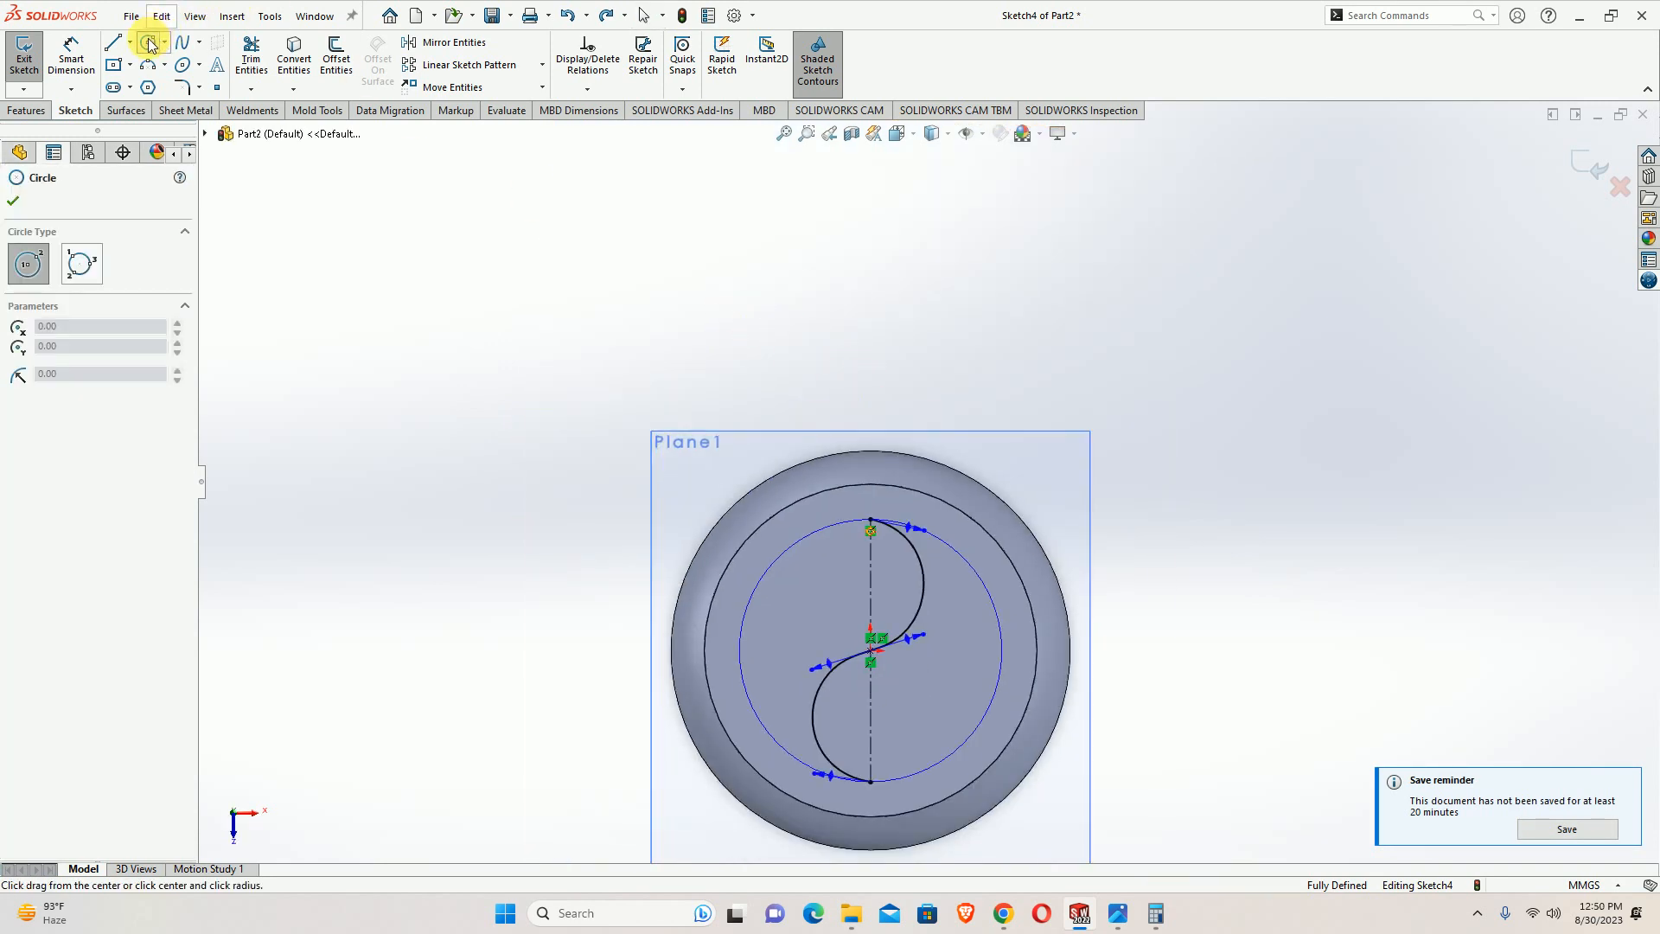
{"action": "left_click", "coordinate": [871, 657]}
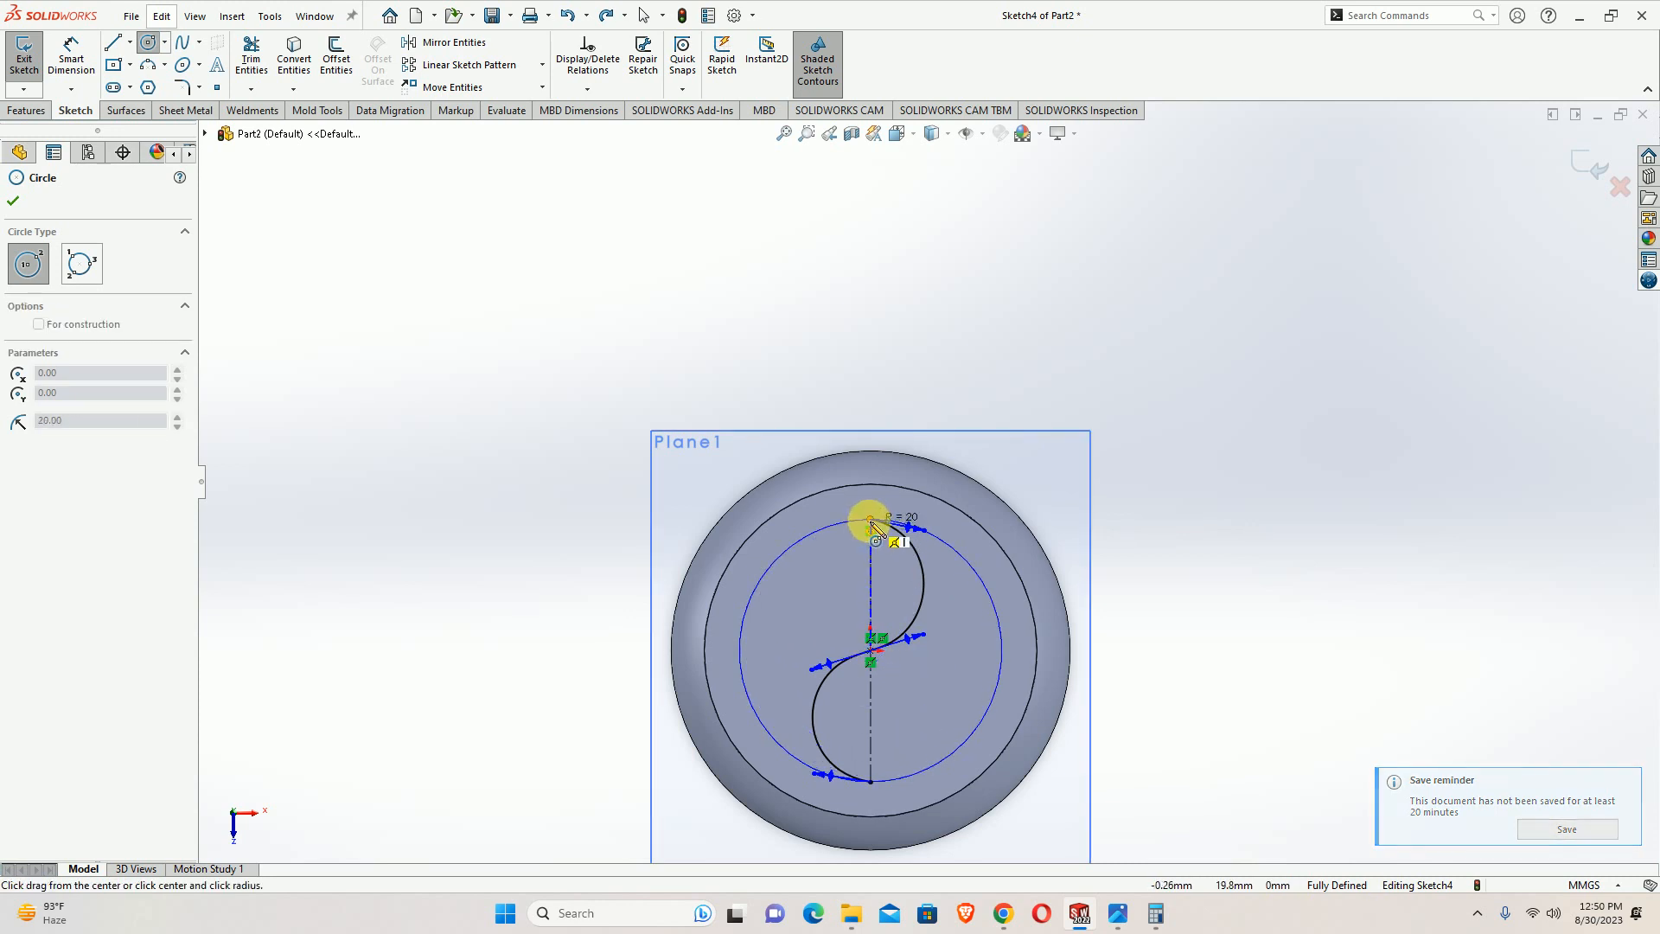
{"action": "left_click", "coordinate": [870, 521]}
{"action": "key", "text": "Escape"}
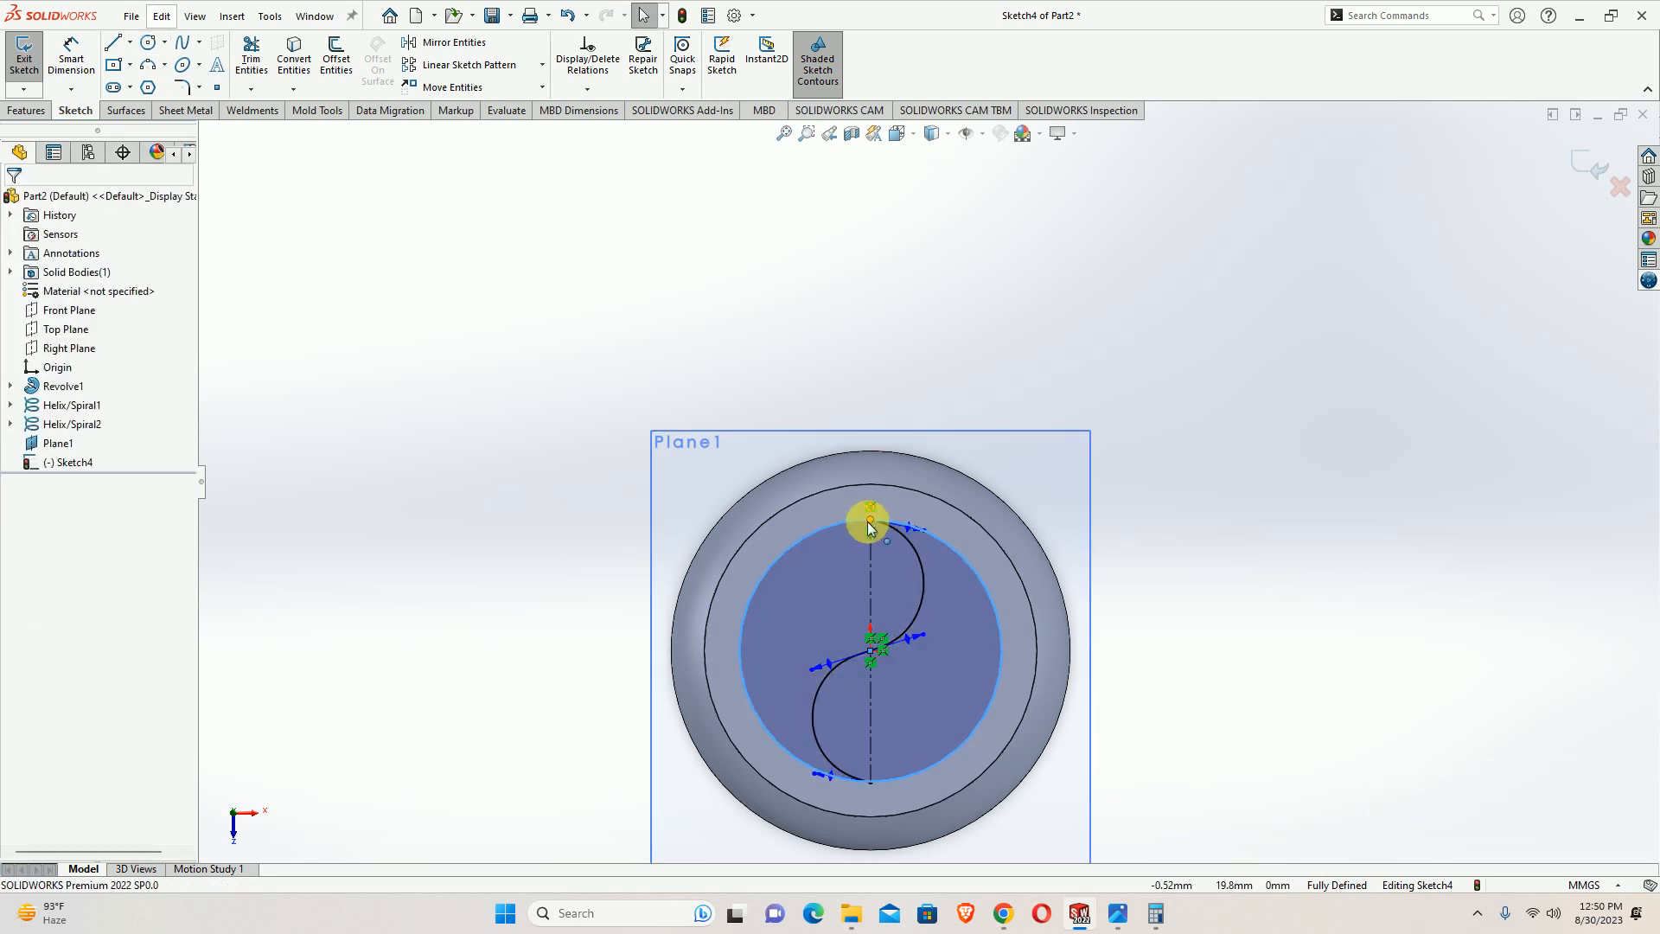
{"action": "left_click", "coordinate": [982, 584]}
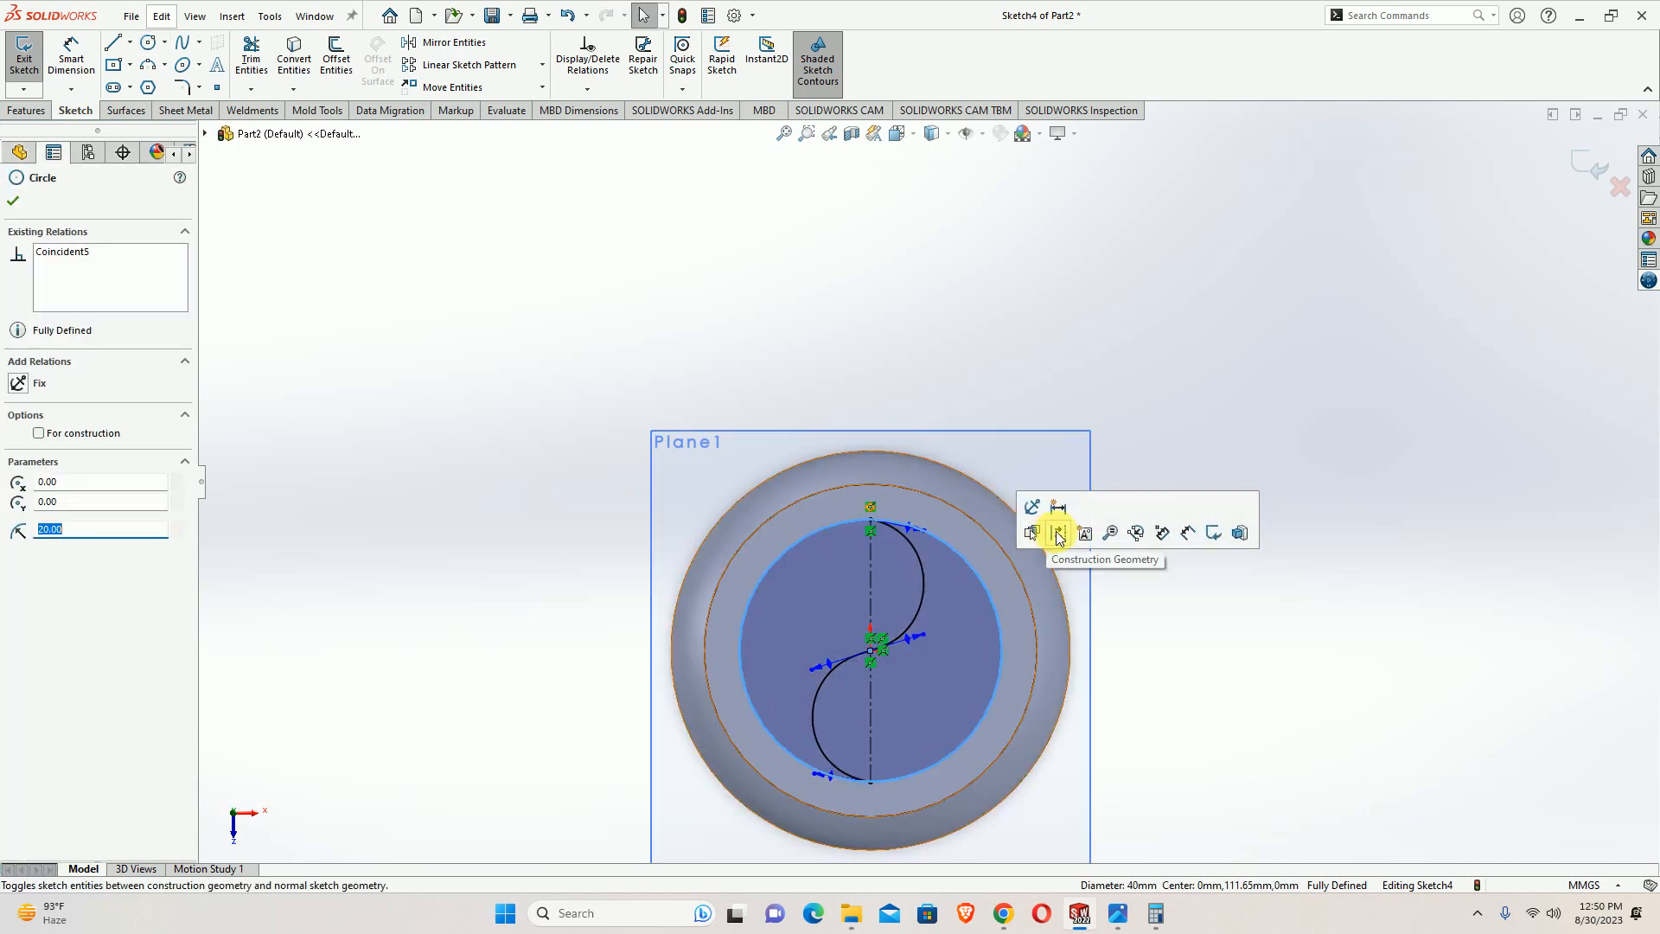
{"action": "left_click", "coordinate": [72, 430]}
{"action": "left_click", "coordinate": [439, 512]}
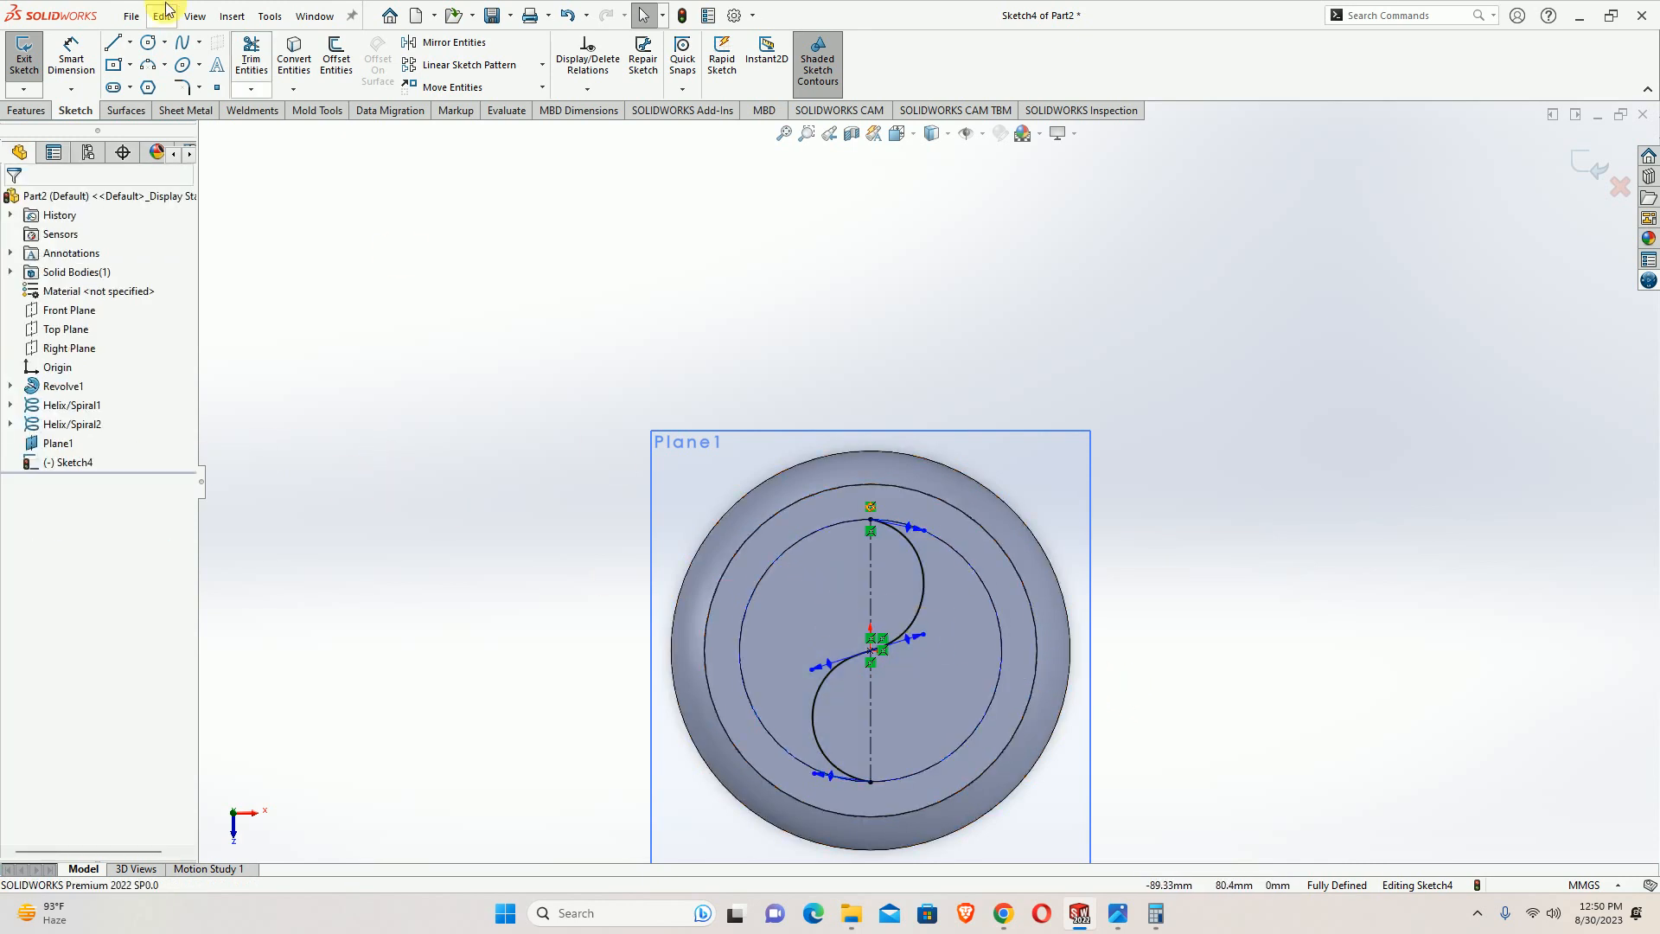
Draw a horizontal centerline across the construction circle, joining its two opposite quadrant points through the origin
{"action": "left_click", "coordinate": [129, 42]}
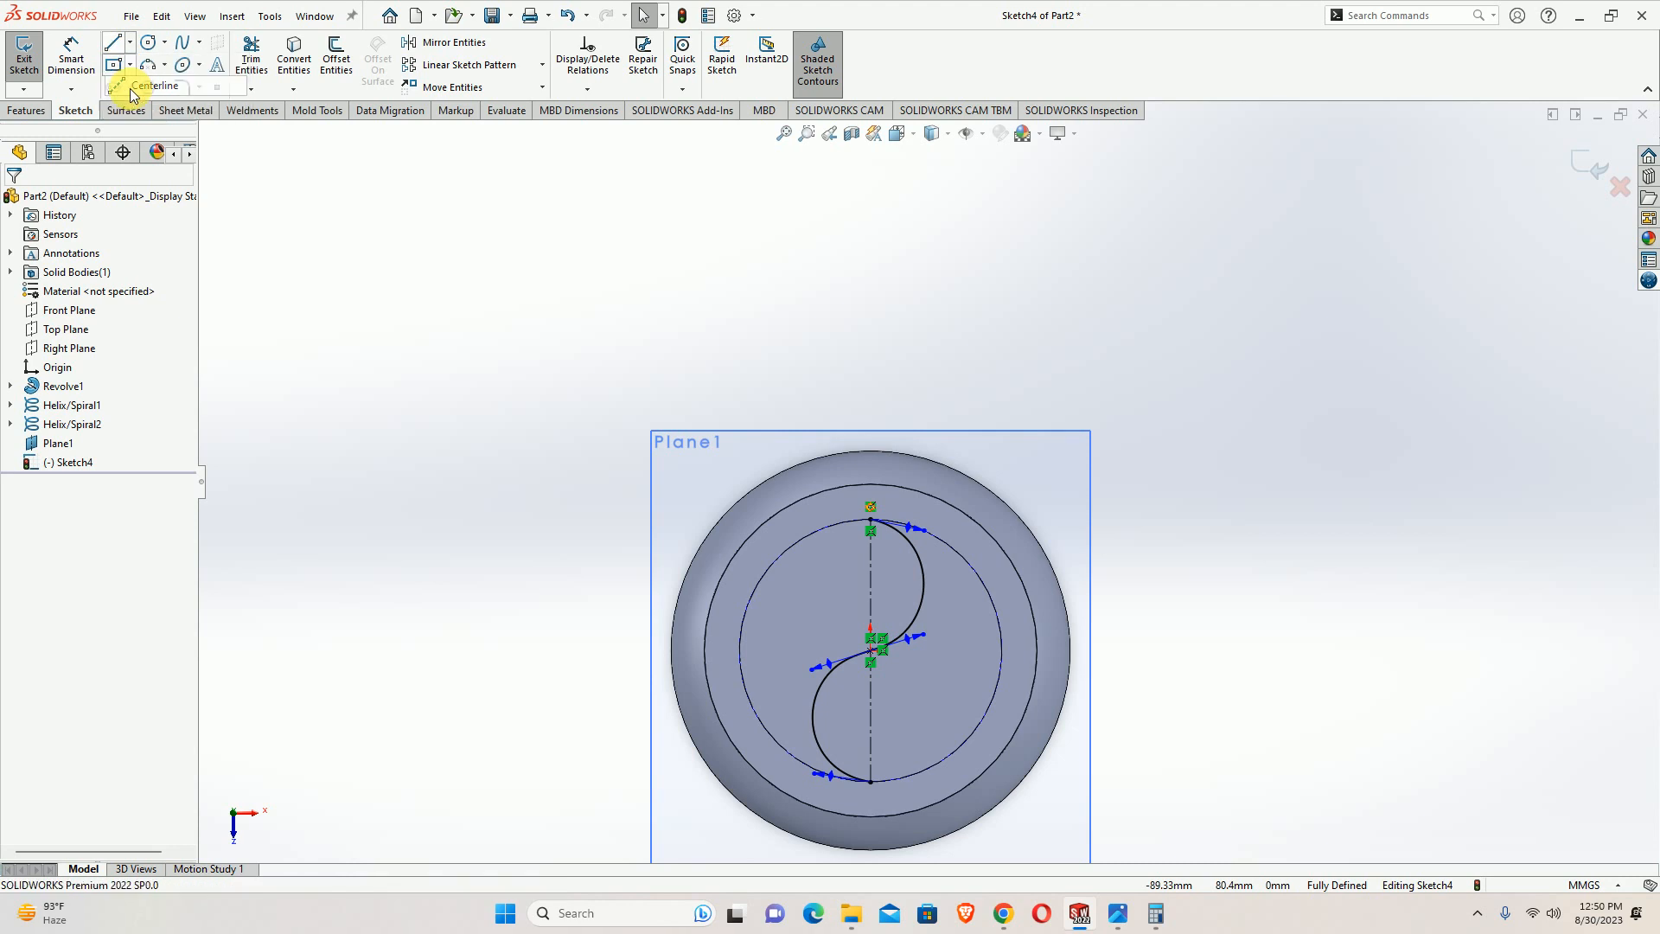
{"action": "left_click", "coordinate": [142, 92]}
{"action": "left_click", "coordinate": [740, 651]}
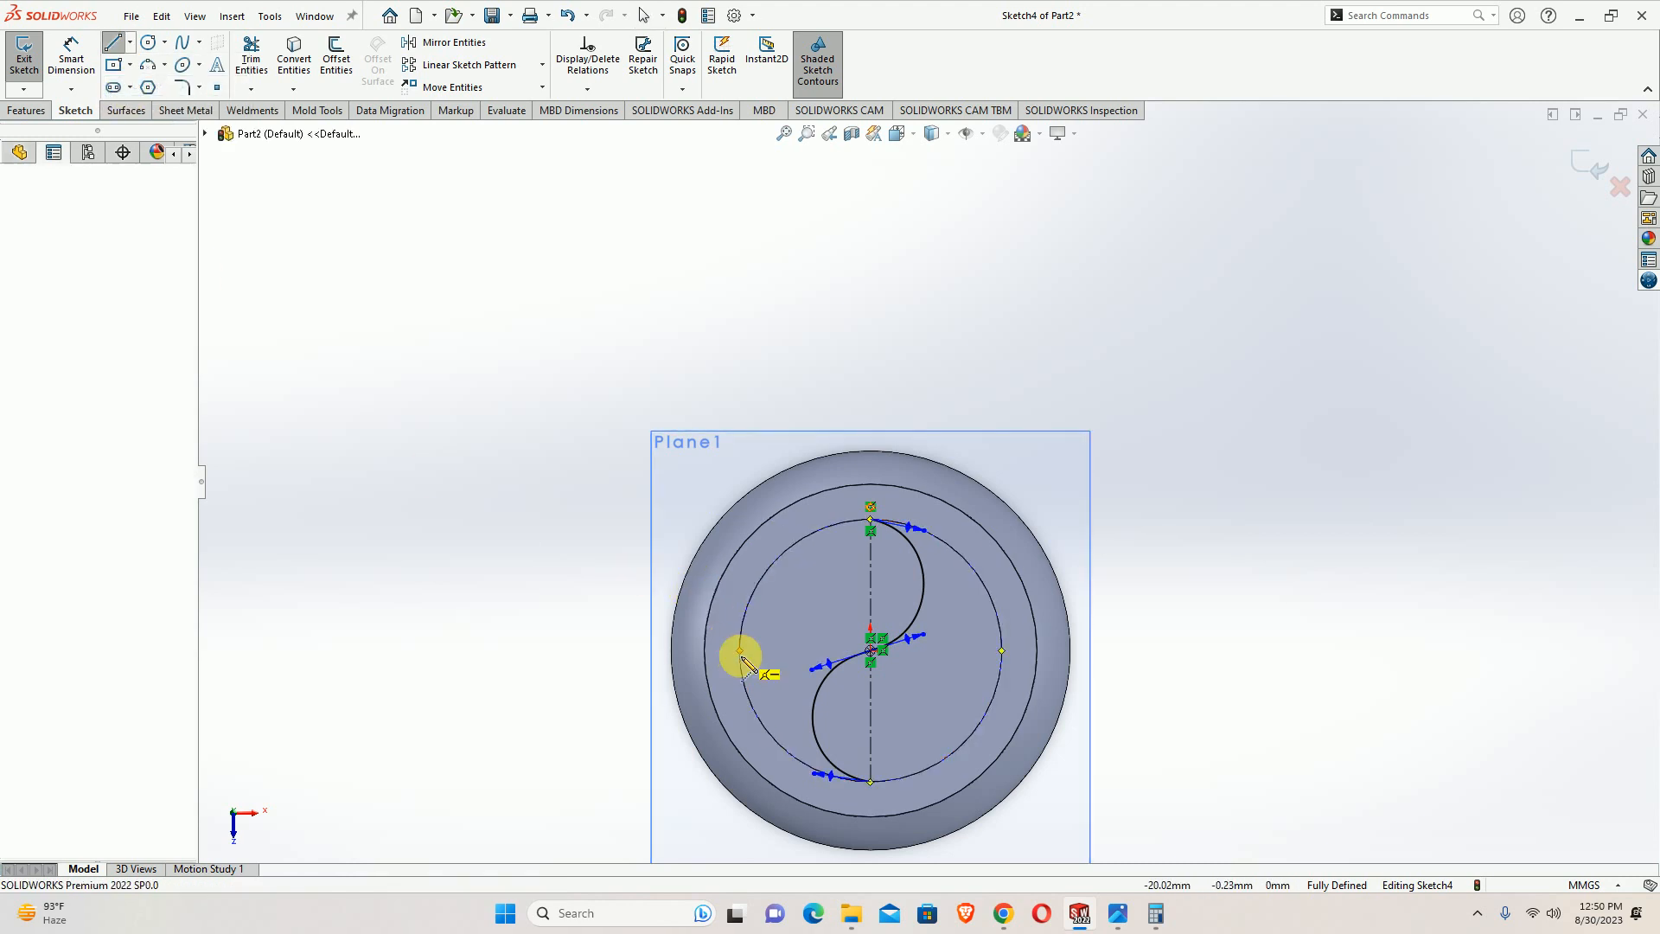
{"action": "left_click", "coordinate": [1001, 650]}
{"action": "key", "text": "Escape"}
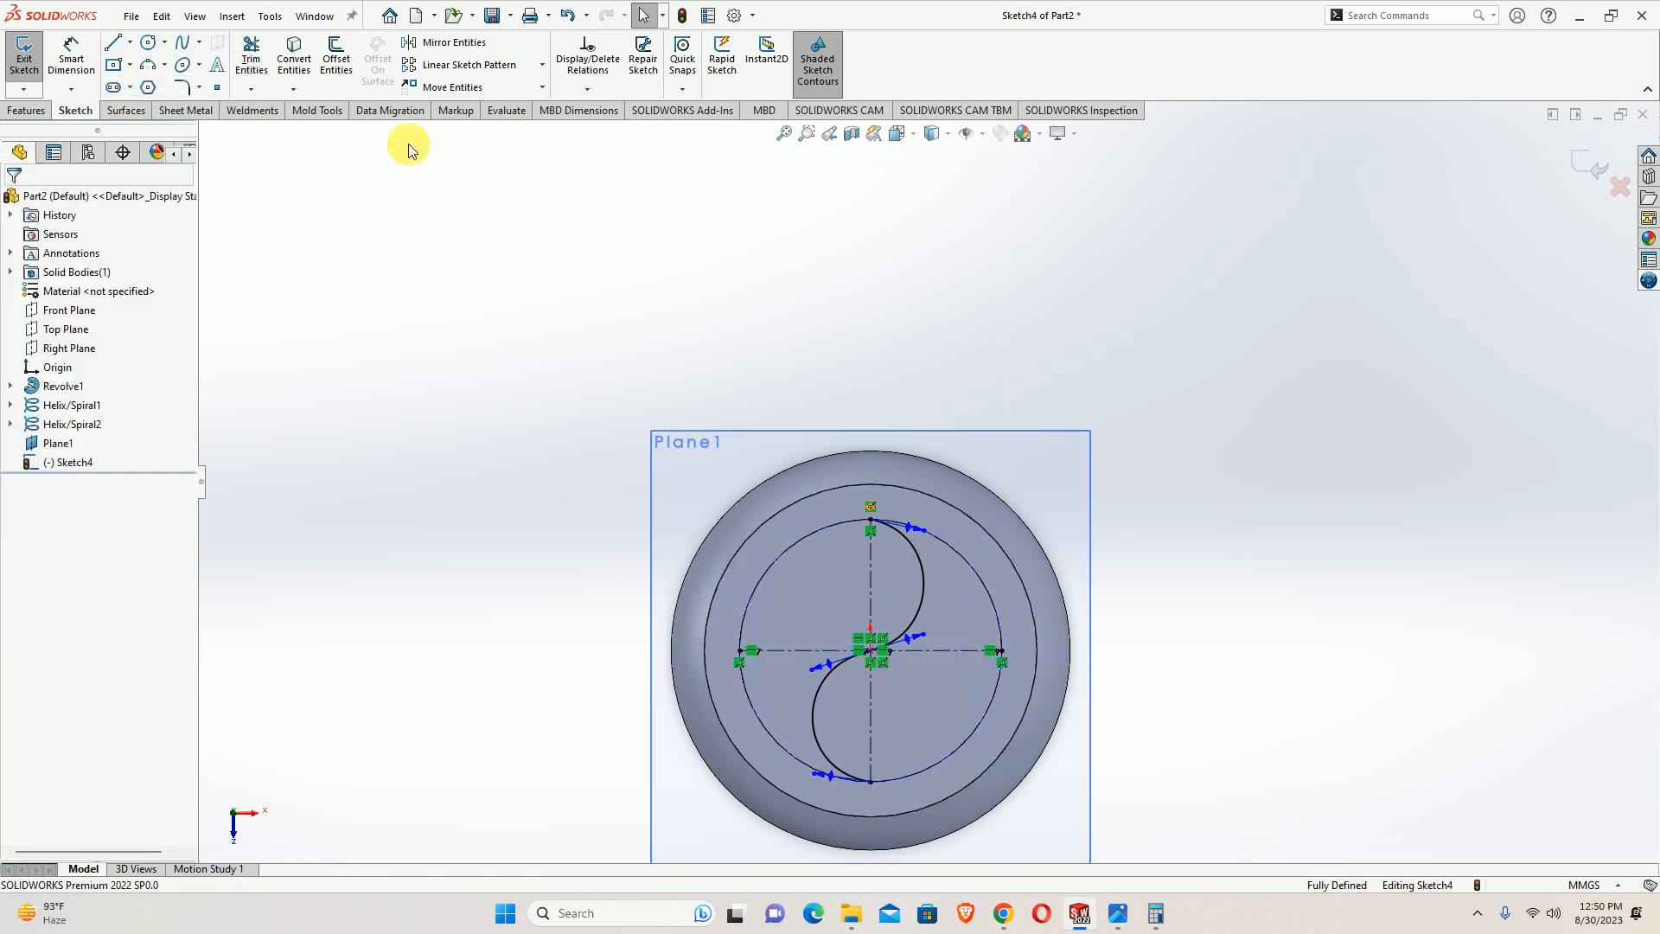
Power-trim the construction circle down to two opposite quarter arcs that each meet one end of the S-shaped spline
{"action": "left_click", "coordinate": [251, 49]}
{"action": "mouse_move", "coordinate": [788, 545]}
{"action": "middle_mouse_down"}
{"action": "mouse_move", "coordinate": [796, 363]}
{"action": "mouse_move", "coordinate": [877, 382]}
{"action": "middle_mouse_up"}
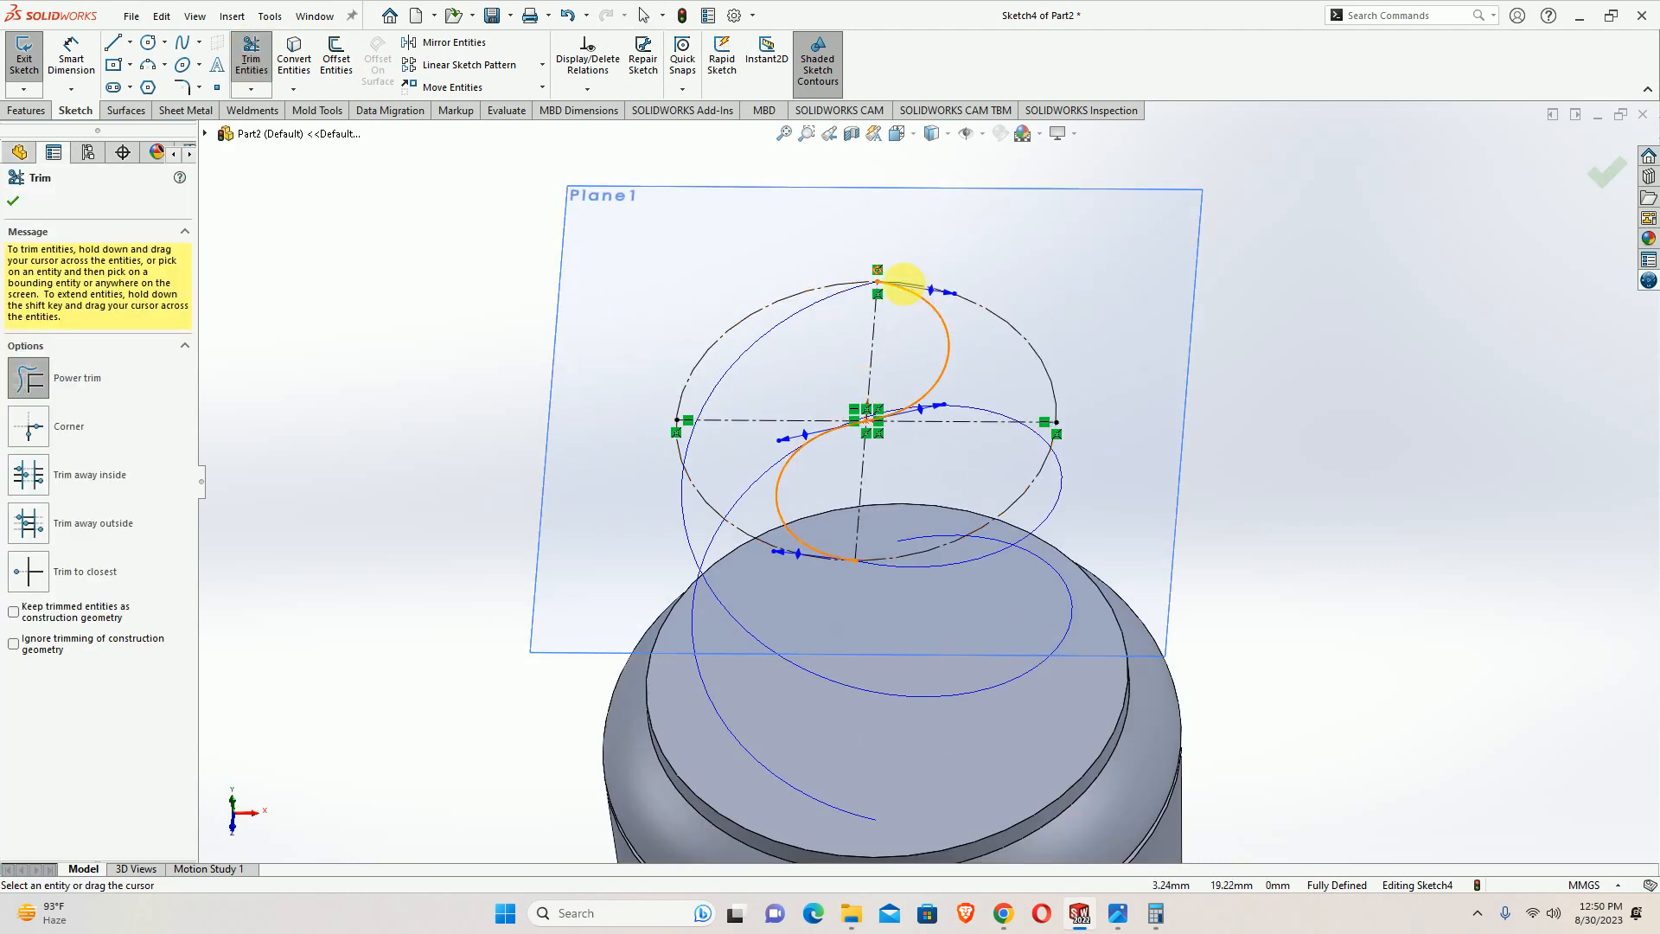
{"action": "mouse_move", "coordinate": [1029, 314]}
{"action": "left_mouse_down"}
{"action": "mouse_move", "coordinate": [690, 482]}
{"action": "mouse_move", "coordinate": [703, 482]}
{"action": "left_mouse_up"}
{"action": "key", "text": "Escape"}
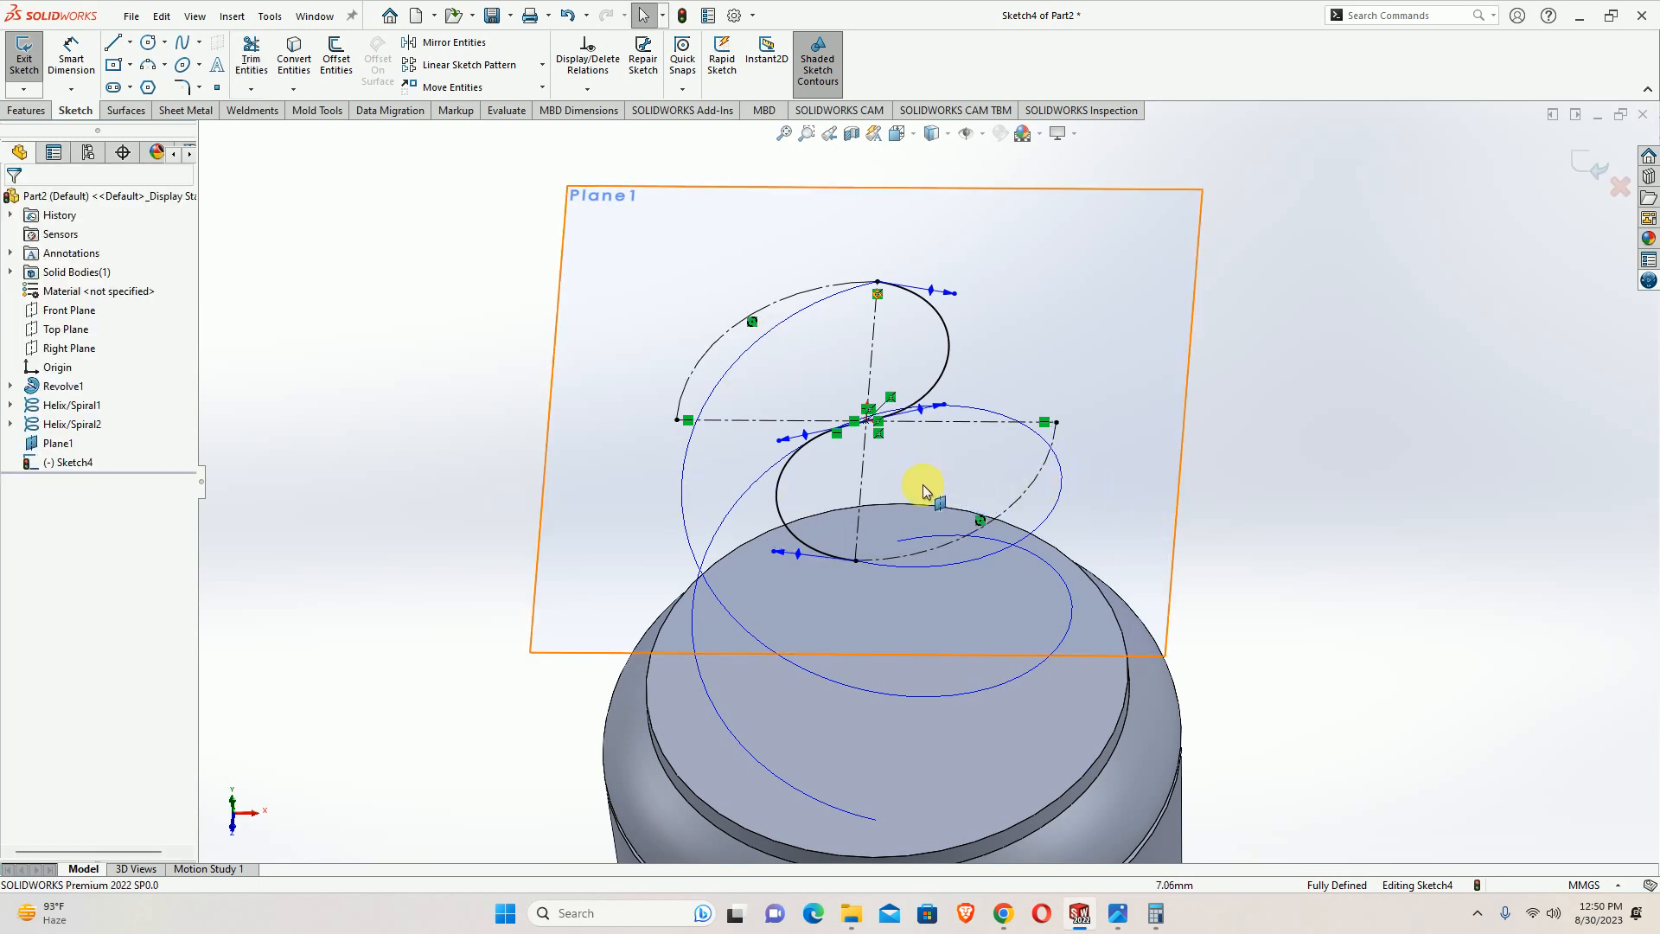
Add tangent relations between the spline and the two construction quarter arcs, one at each end of the S
{"action": "left_click", "coordinate": [798, 546]}
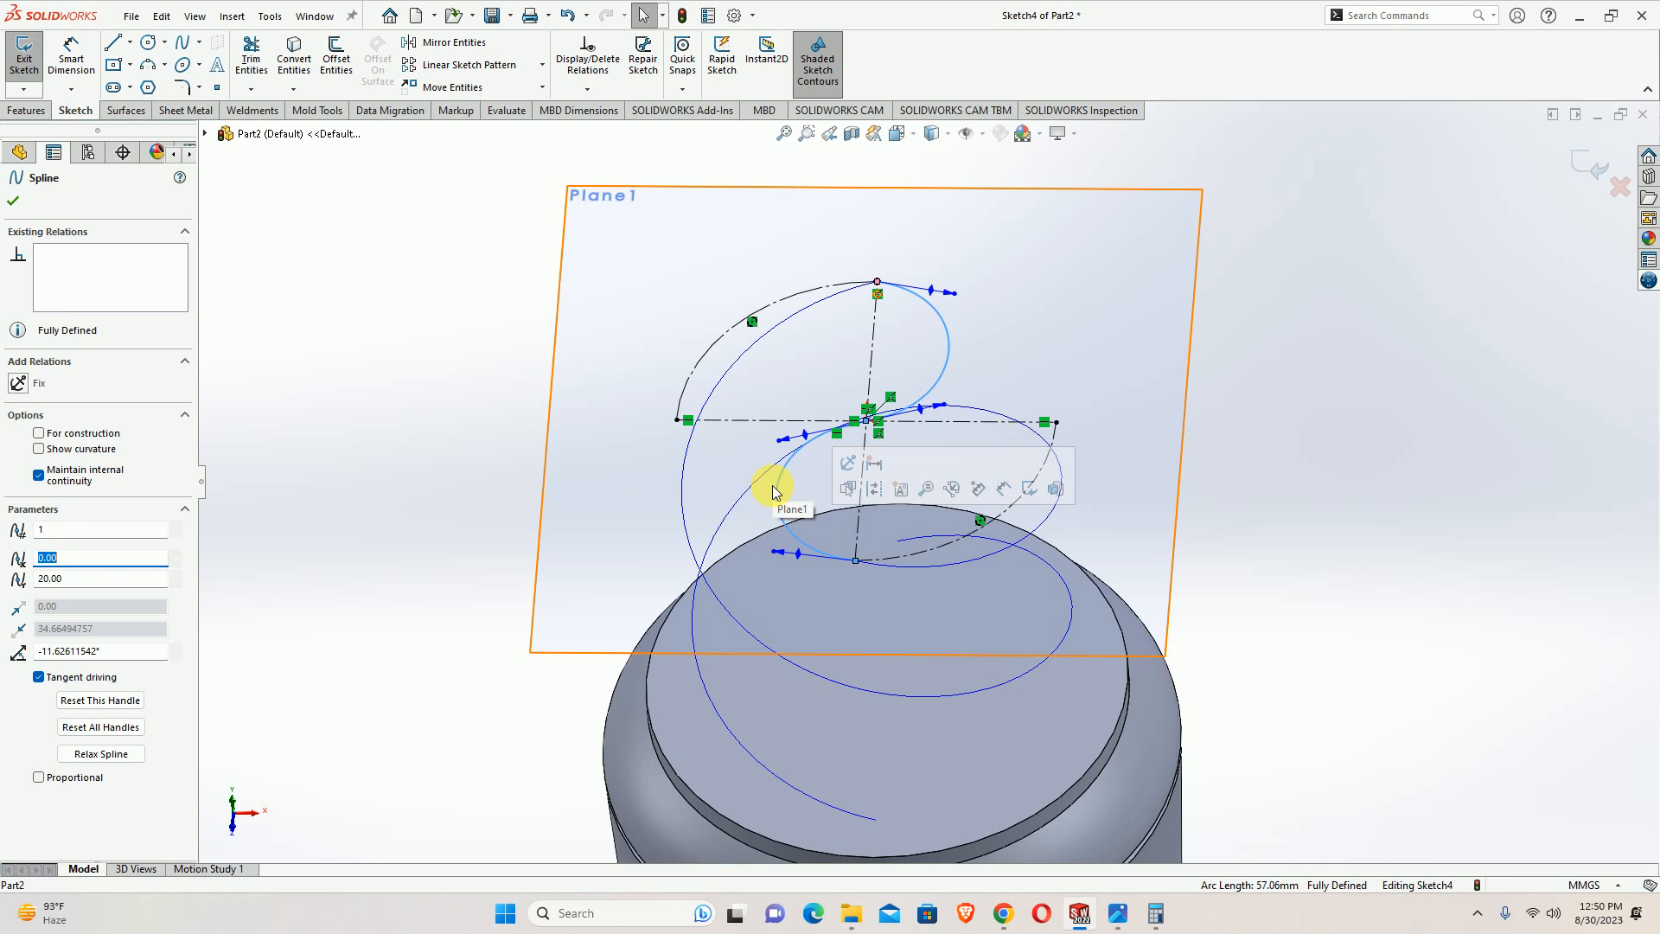
{"action": "left_click", "coordinate": [925, 552], "text": "ctrl"}
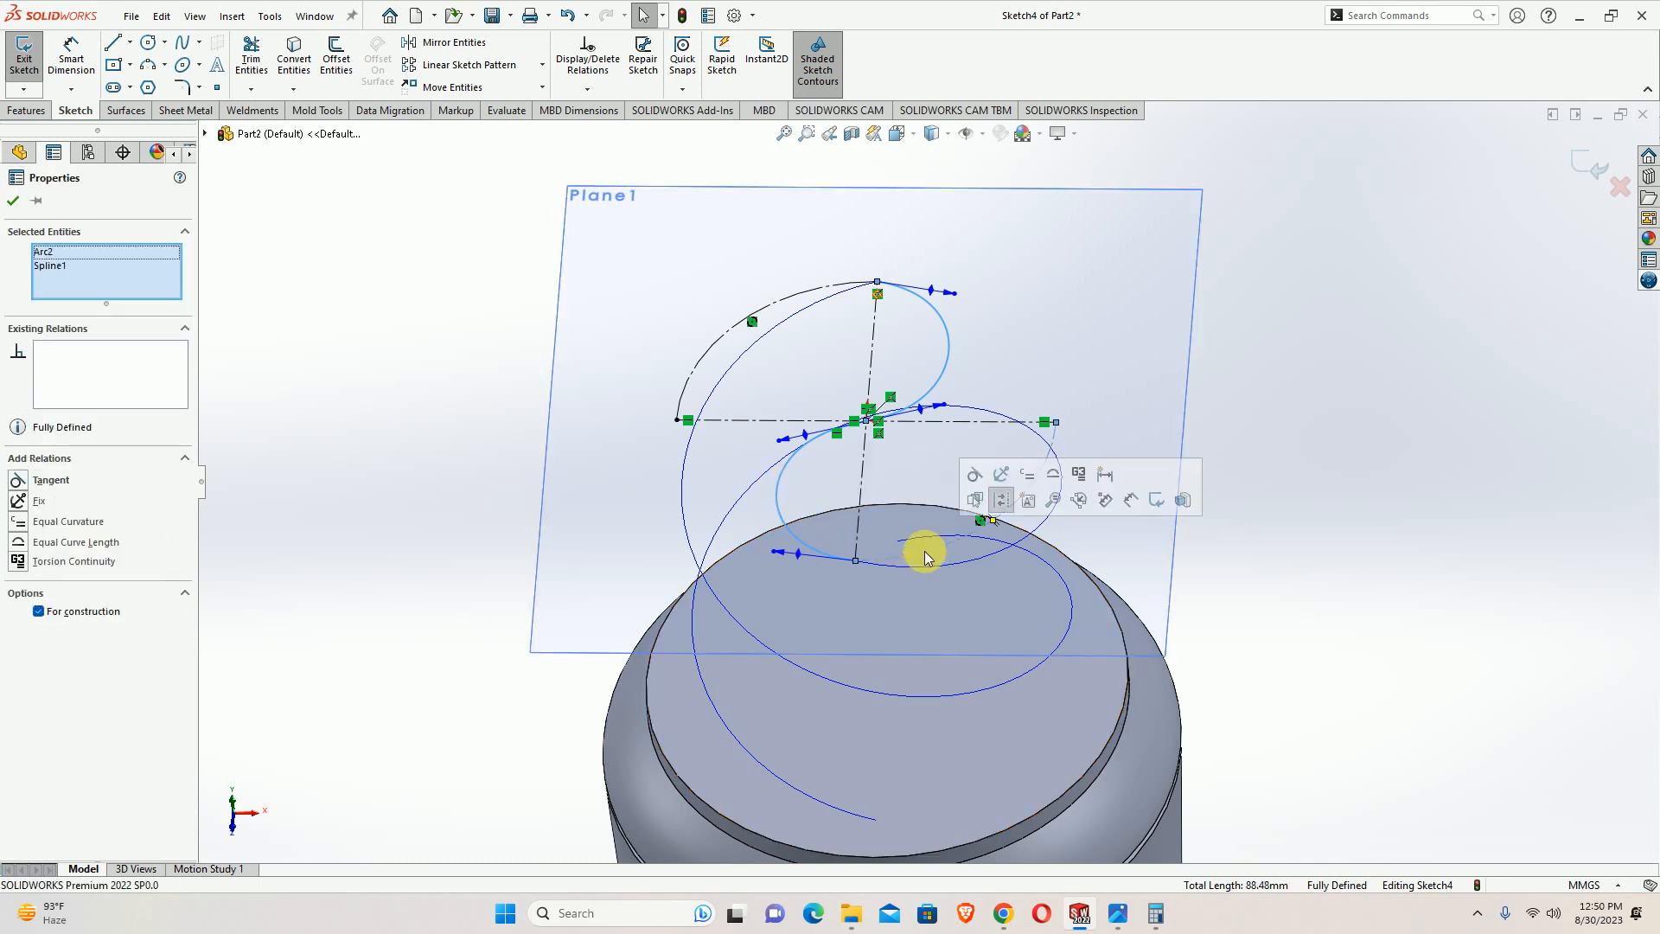
{"action": "left_click", "coordinate": [975, 475]}
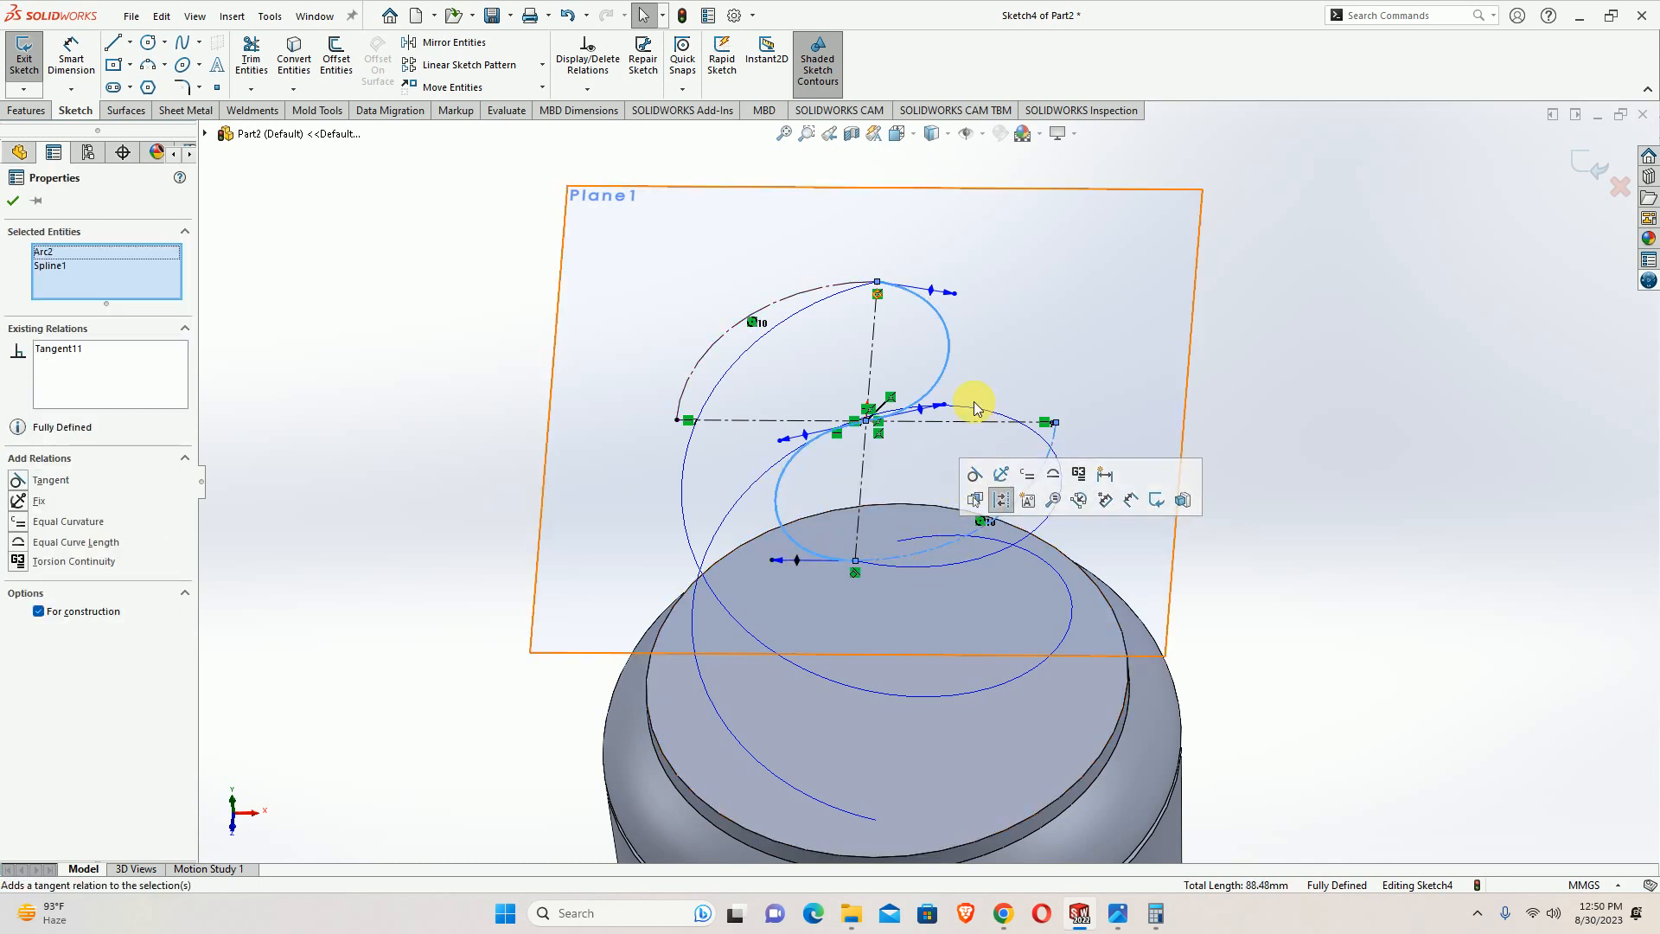
{"action": "left_click", "coordinate": [1078, 296]}
{"action": "left_click", "coordinate": [924, 300]}
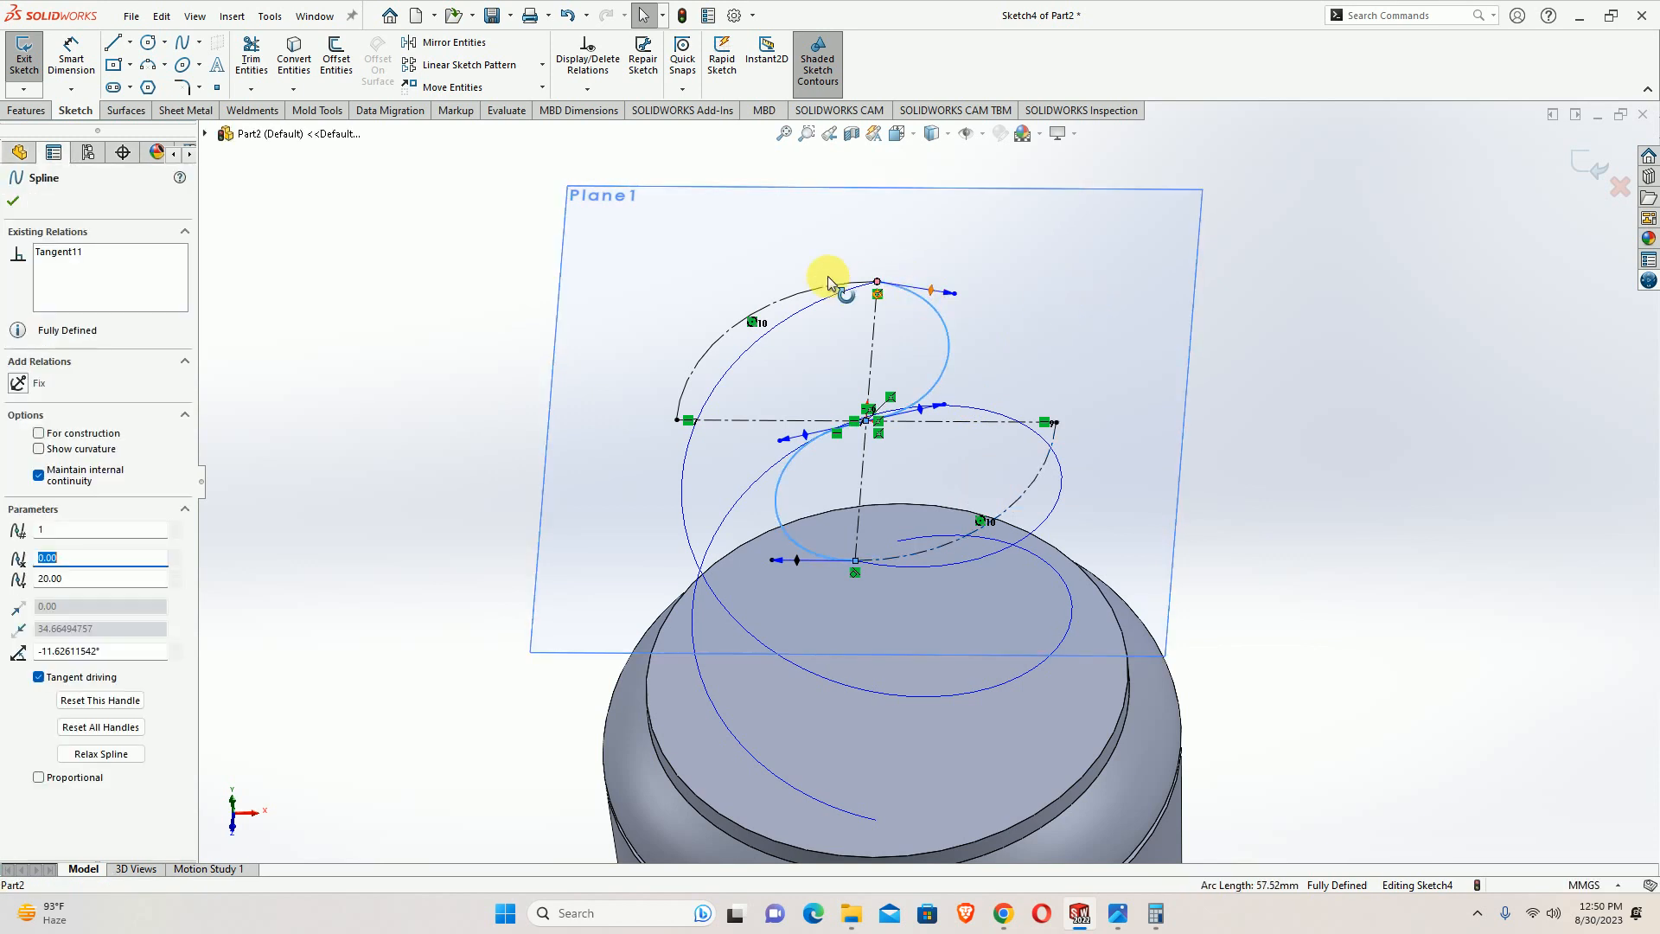
{"action": "left_click", "coordinate": [819, 288], "text": "ctrl"}
{"action": "left_click", "coordinate": [869, 213]}
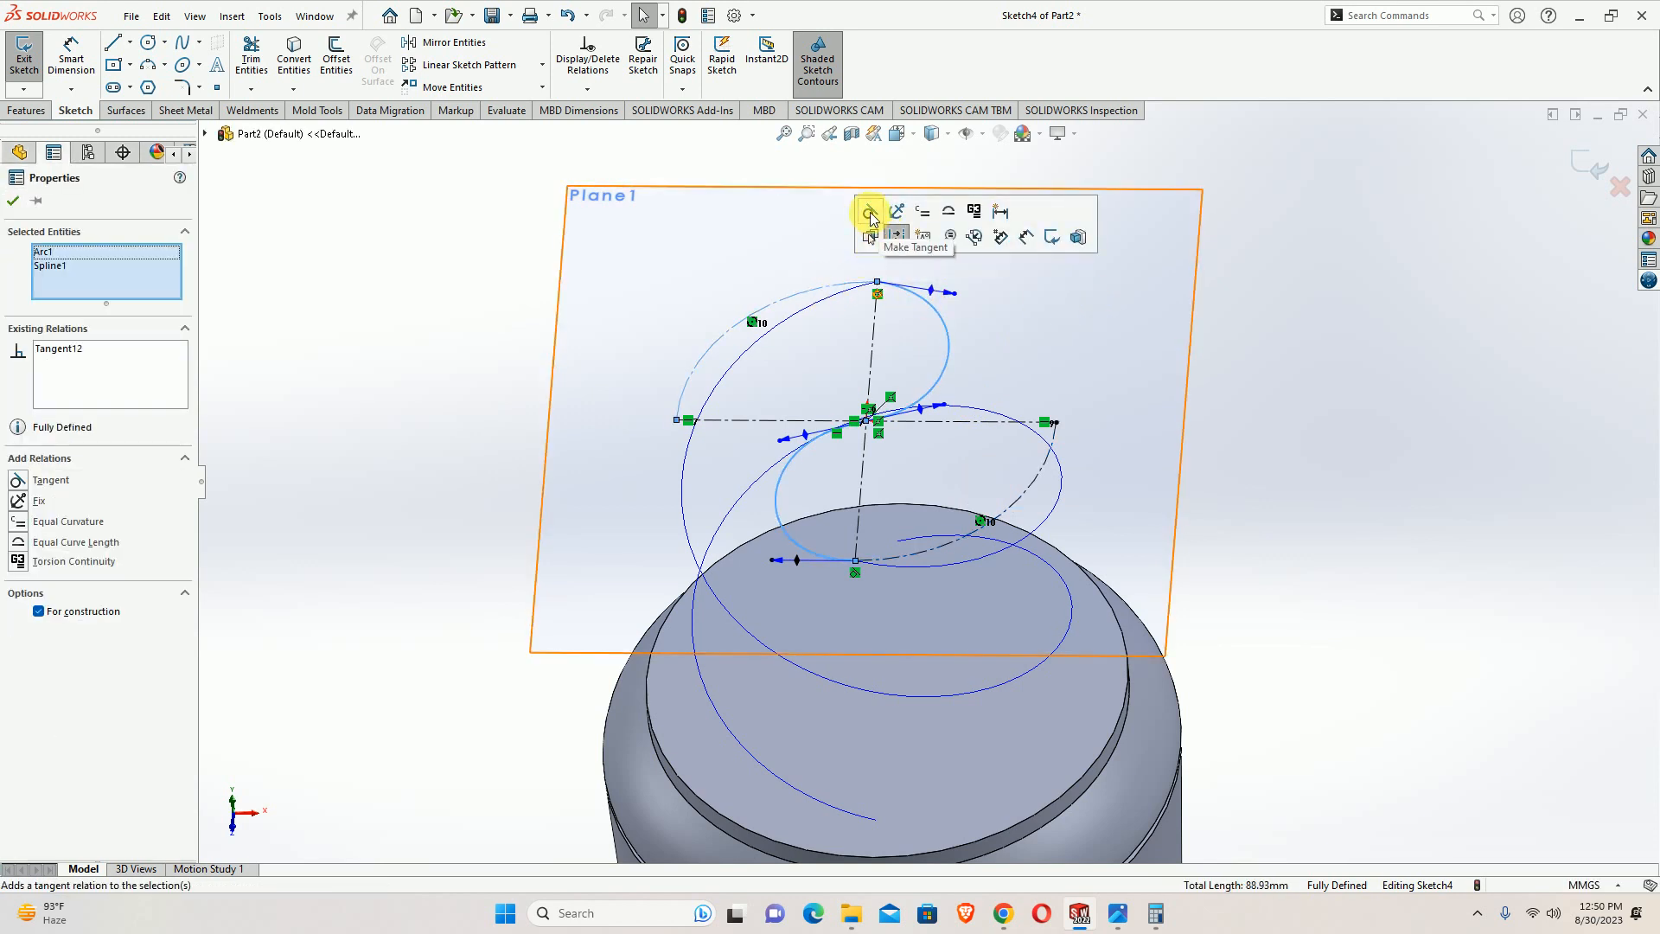
{"action": "left_click", "coordinate": [1325, 381]}
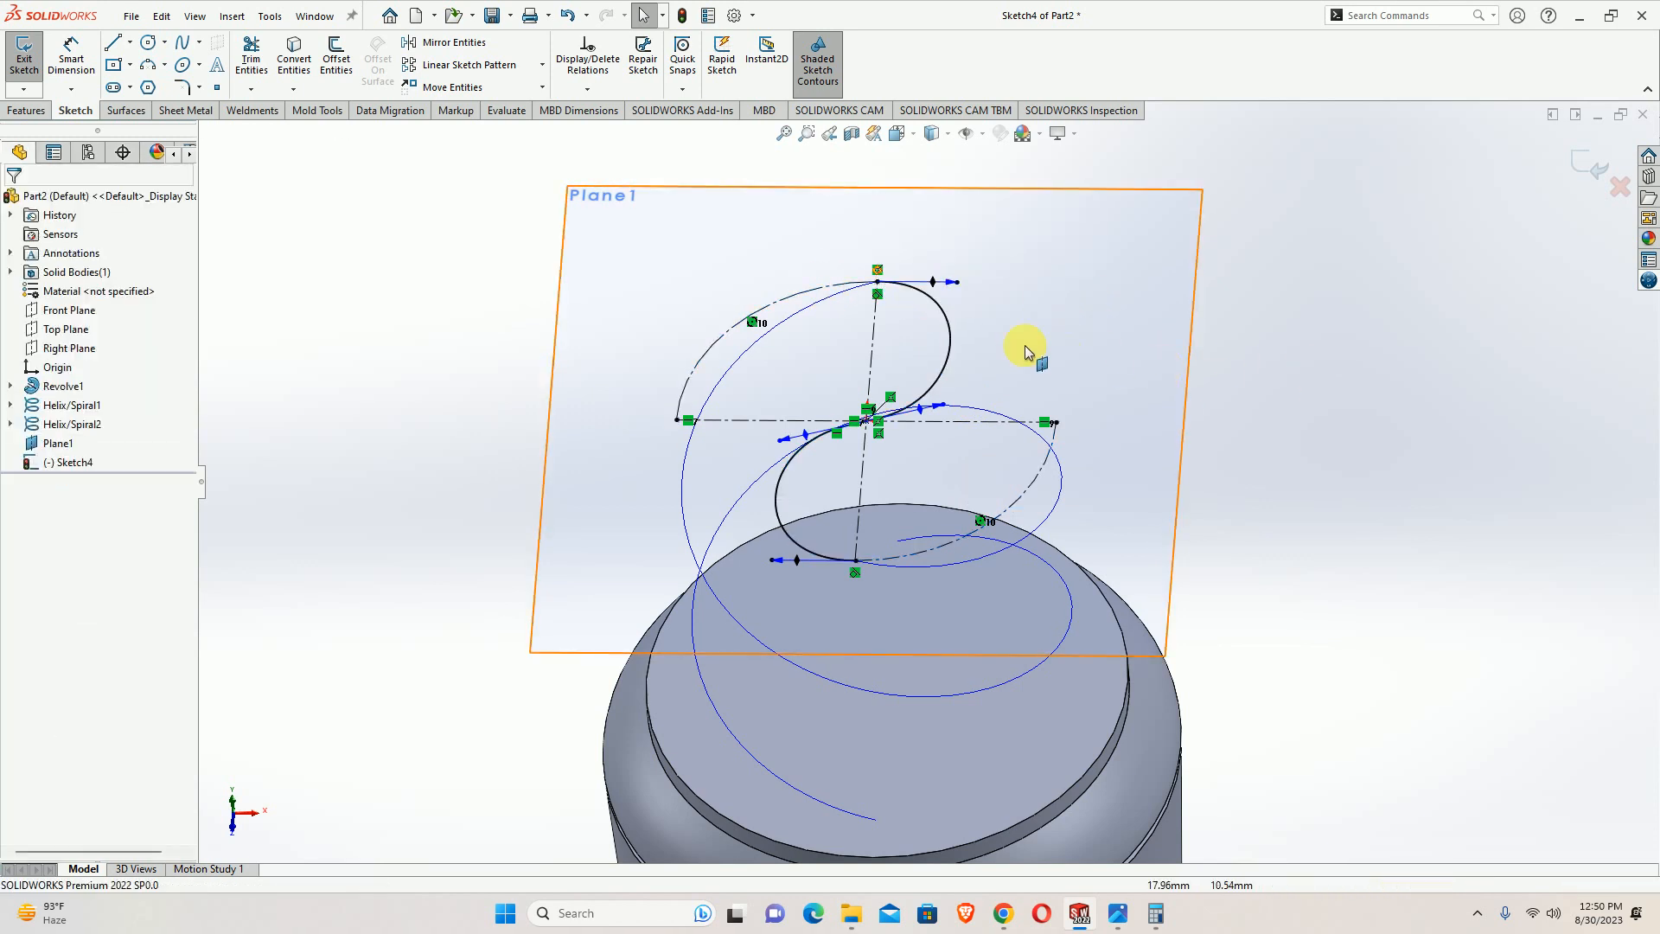
Finish the S-shaped spline sketch and hide Plane1
{"action": "left_click", "coordinate": [1042, 435]}
{"action": "key", "text": "ctrl+8"}
{"action": "scroll", "coordinate": [958, 548], "scroll_direction": "up", "scroll_amount": 2}
{"action": "scroll", "coordinate": [952, 607], "scroll_direction": "down", "scroll_amount": 2}
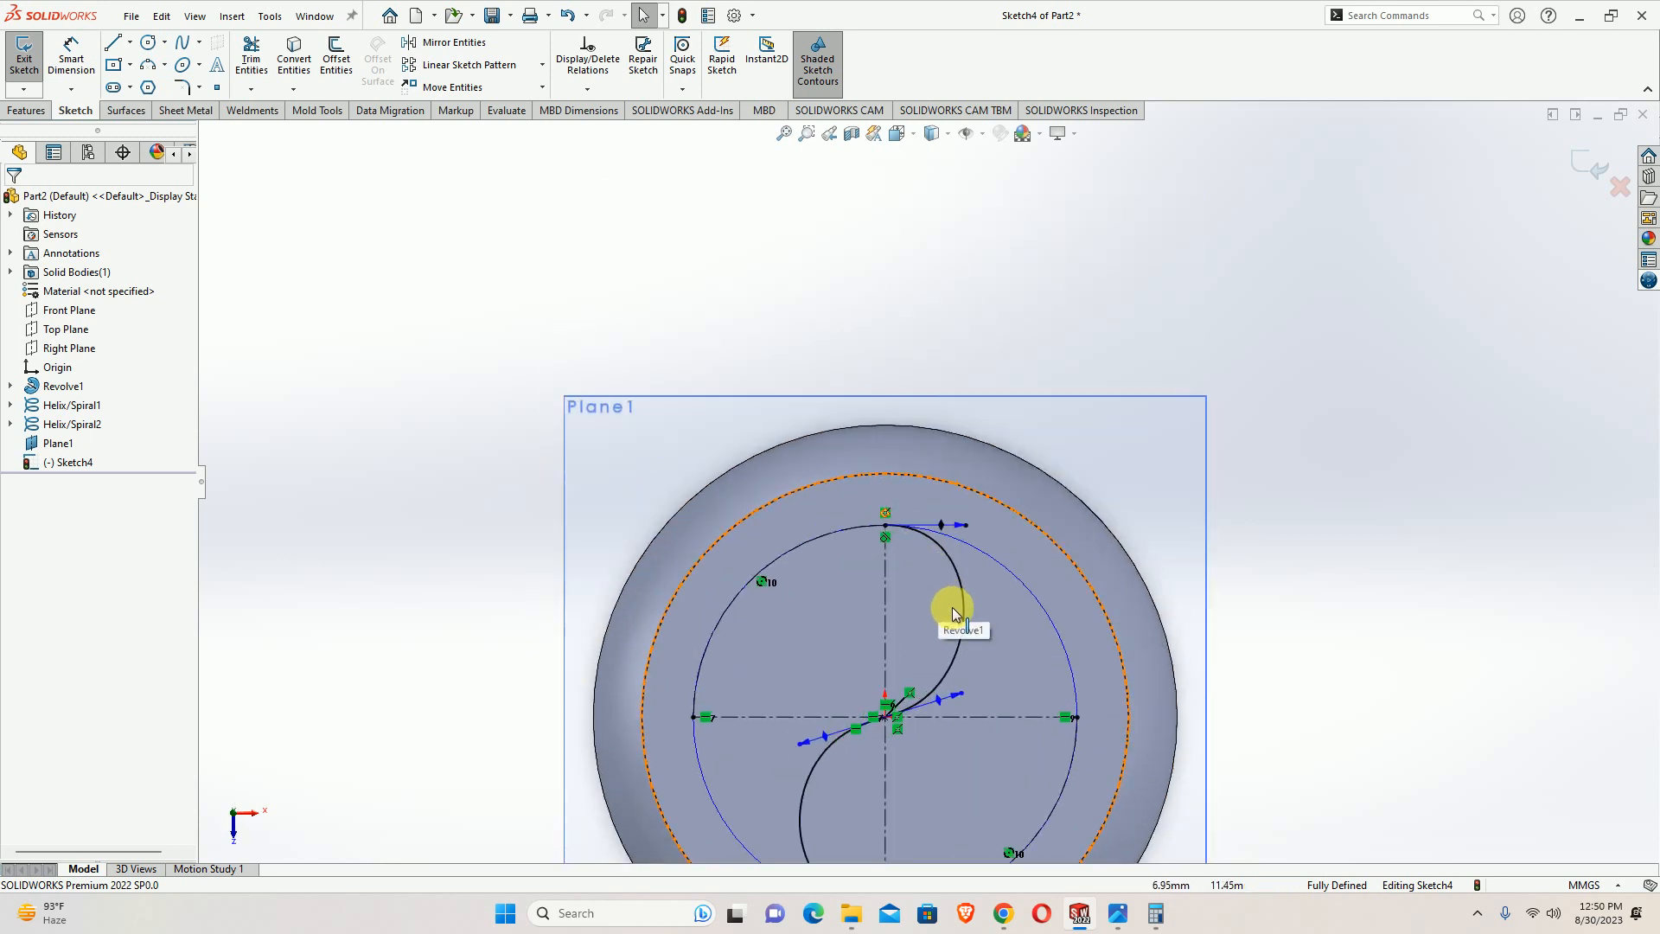
{"action": "scroll", "coordinate": [913, 569], "scroll_direction": "up", "scroll_amount": 3}
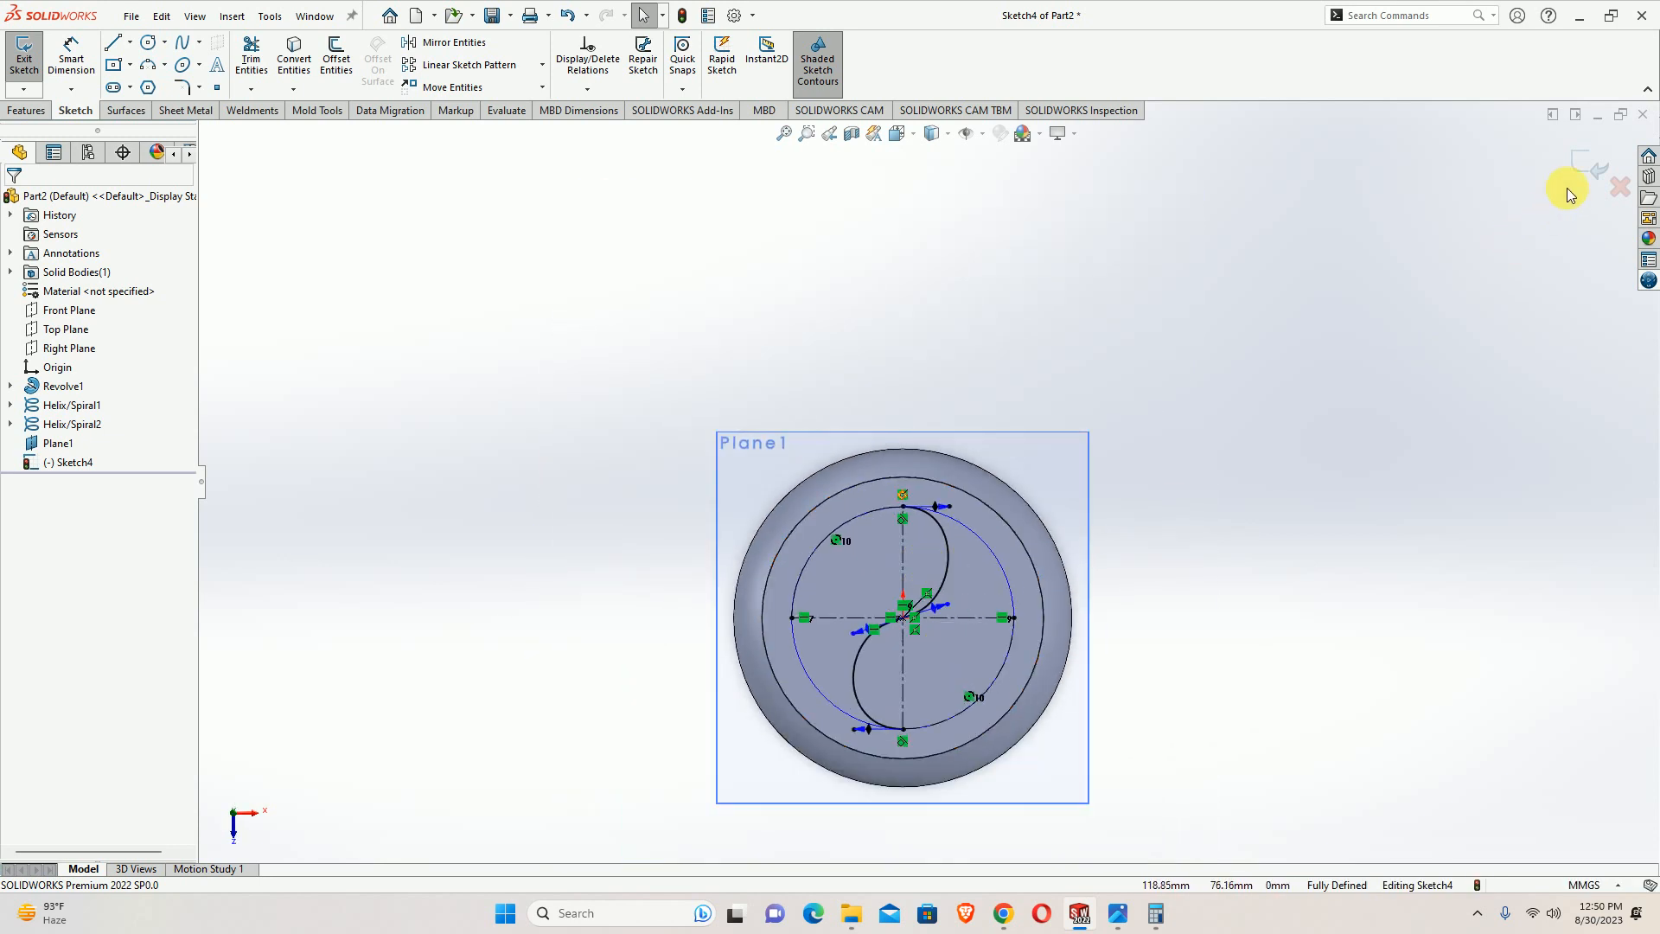
{"action": "left_click", "coordinate": [1588, 161]}
{"action": "left_click", "coordinate": [1033, 302]}
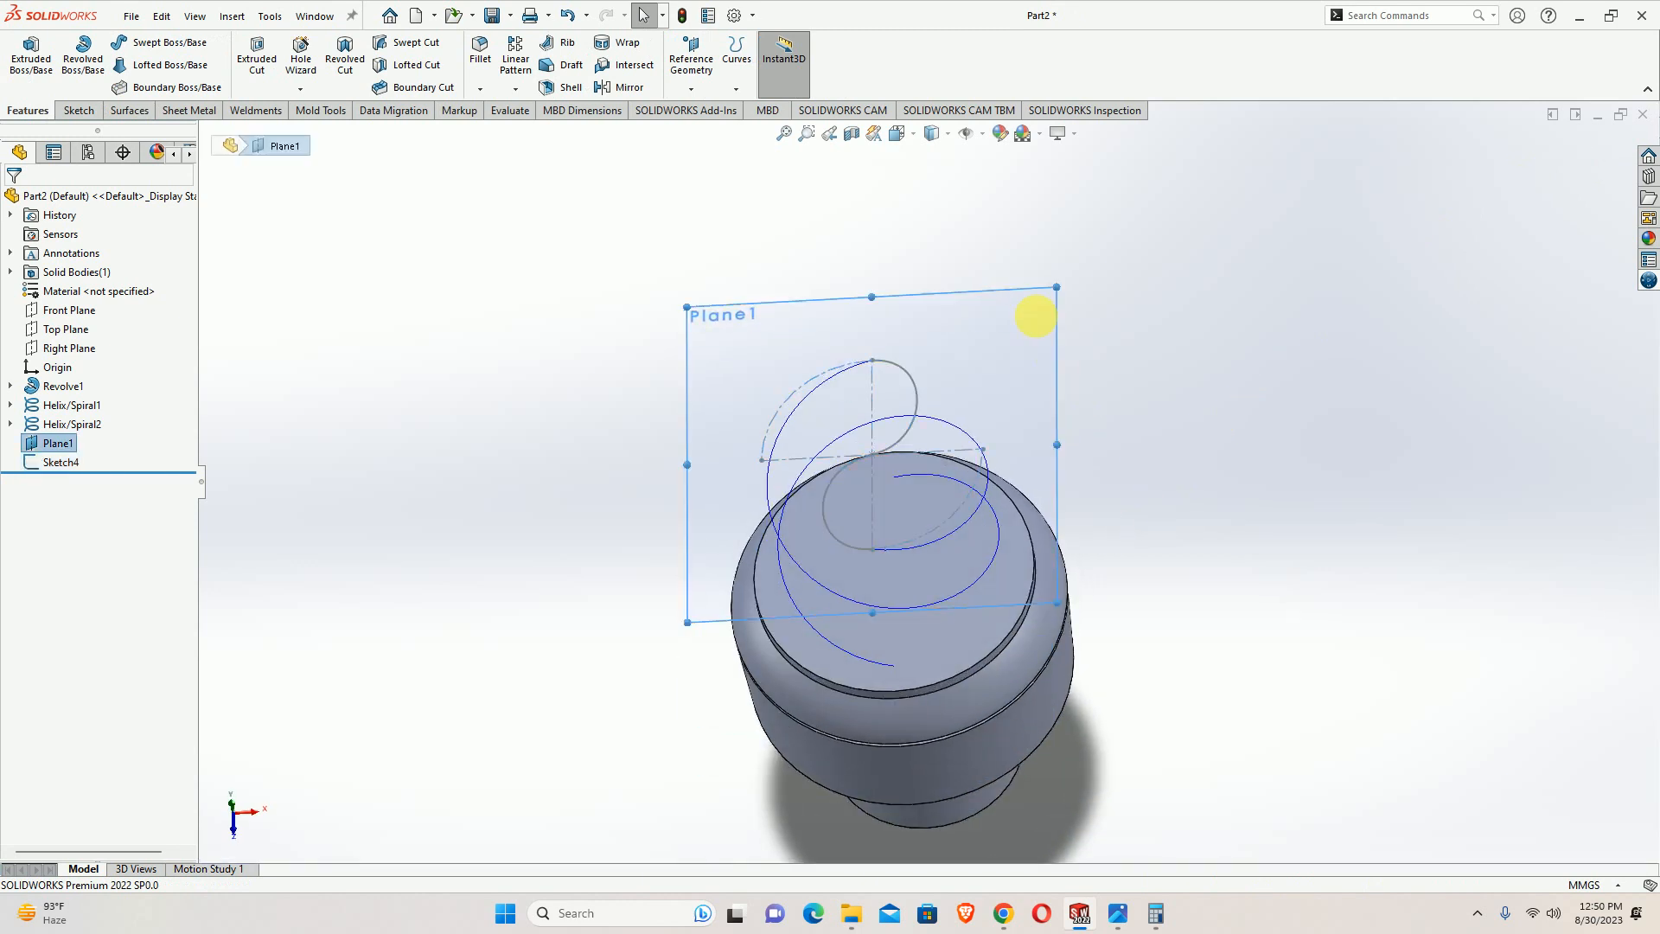
{"action": "left_click", "coordinate": [992, 370]}
{"action": "middle_click_drag", "start_coordinate": [993, 370], "coordinate": [990, 333]}
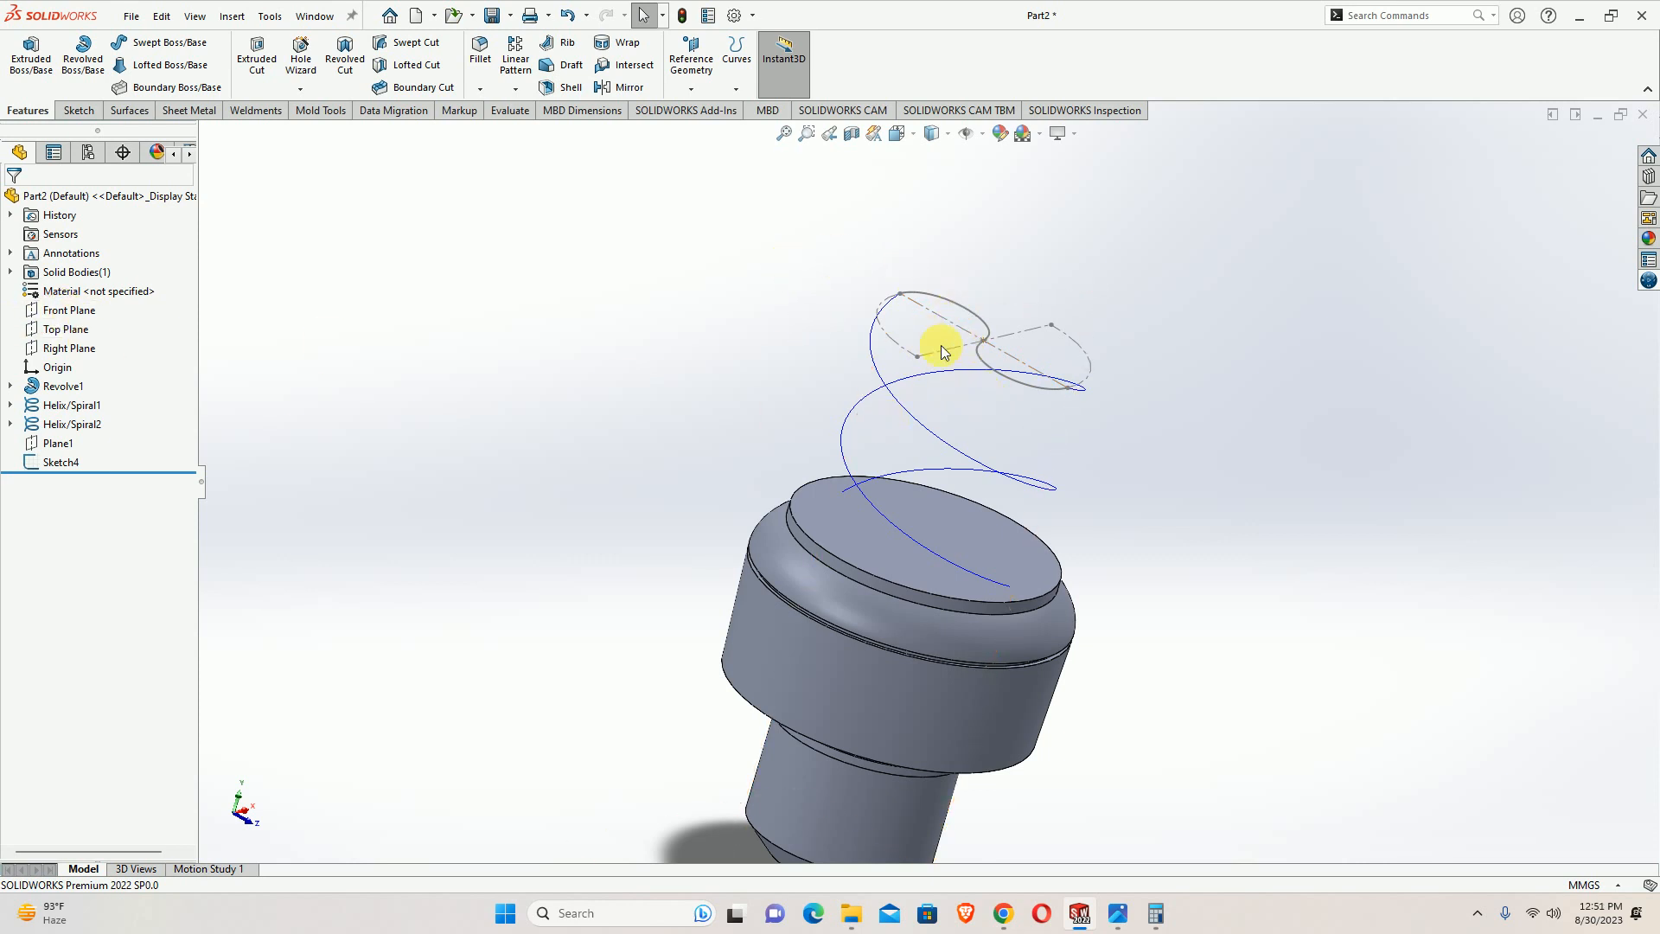
Start a sketch on the Right Plane and draw a vertical centerline from the origin through the S-curve's midpoint to a height of about 118 mm
{"action": "left_click", "coordinate": [53, 353]}
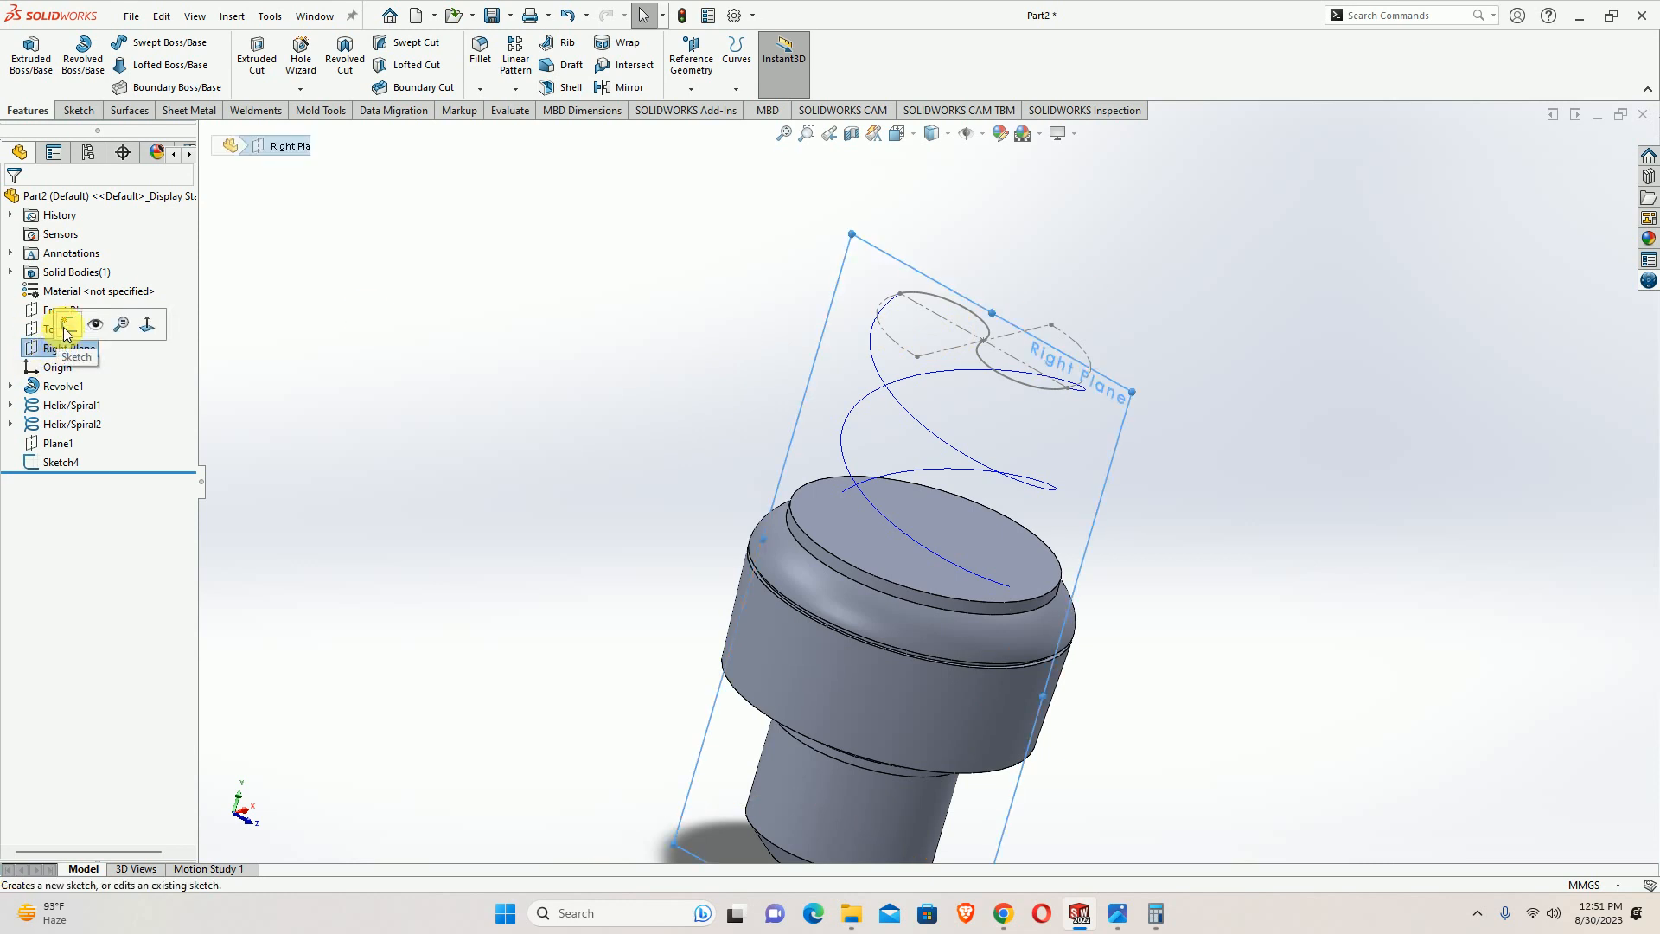
{"action": "left_click", "coordinate": [66, 331]}
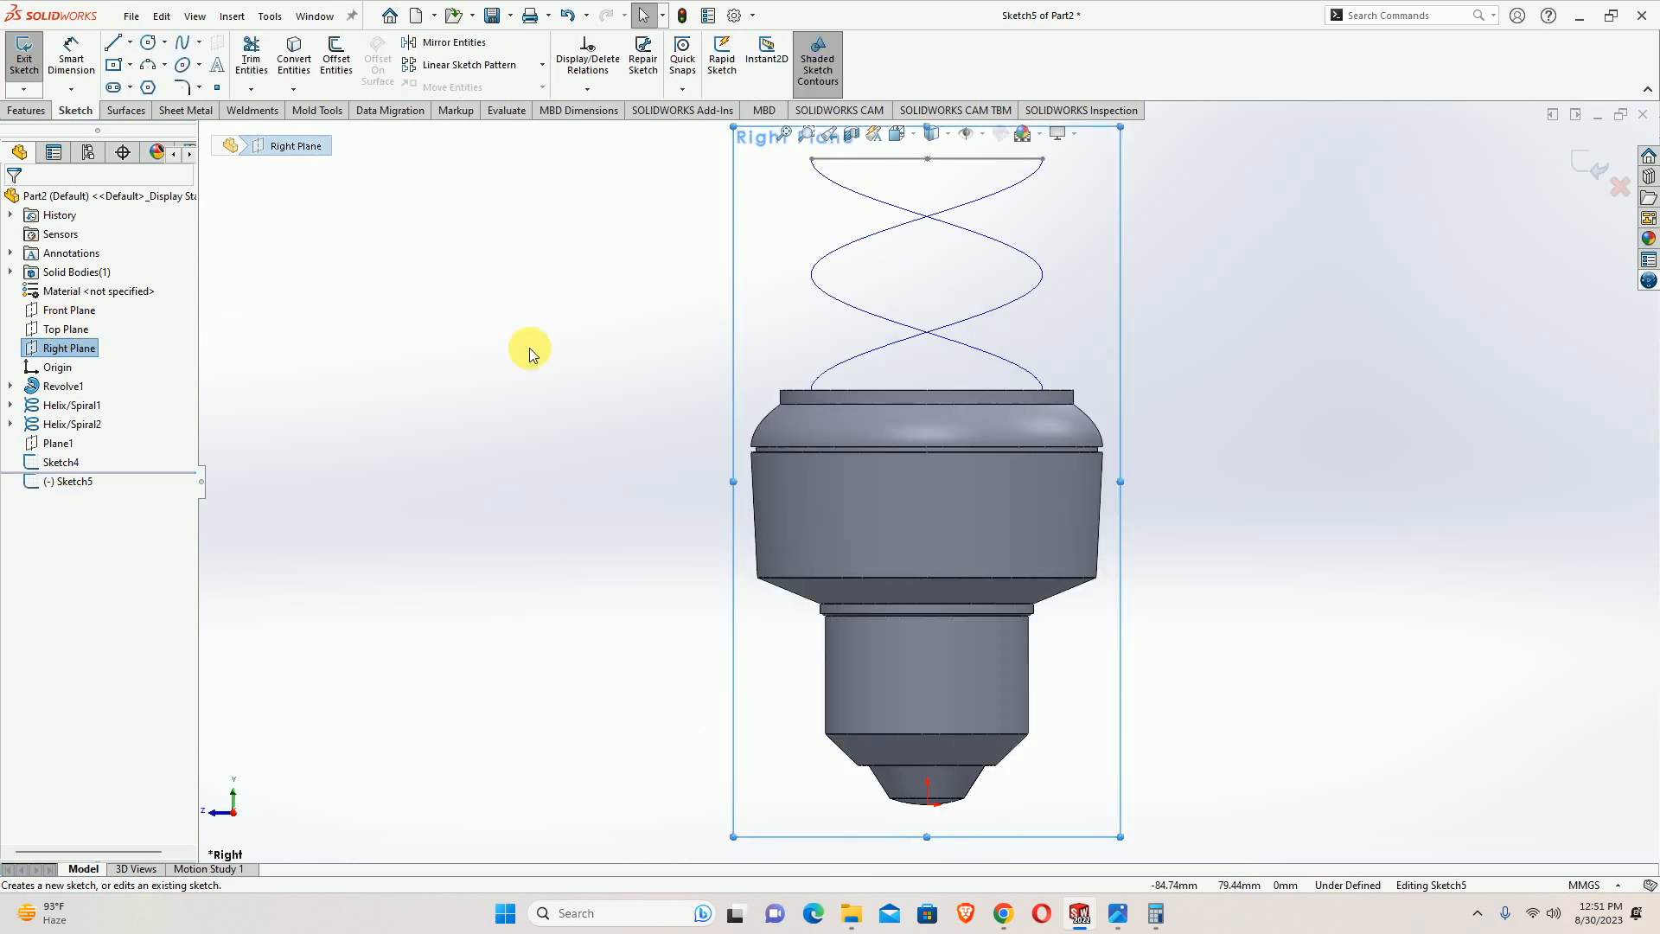
{"action": "left_click", "coordinate": [130, 42]}
{"action": "left_click", "coordinate": [143, 97]}
{"action": "scroll", "coordinate": [925, 481], "scroll_direction": "up", "scroll_amount": 3}
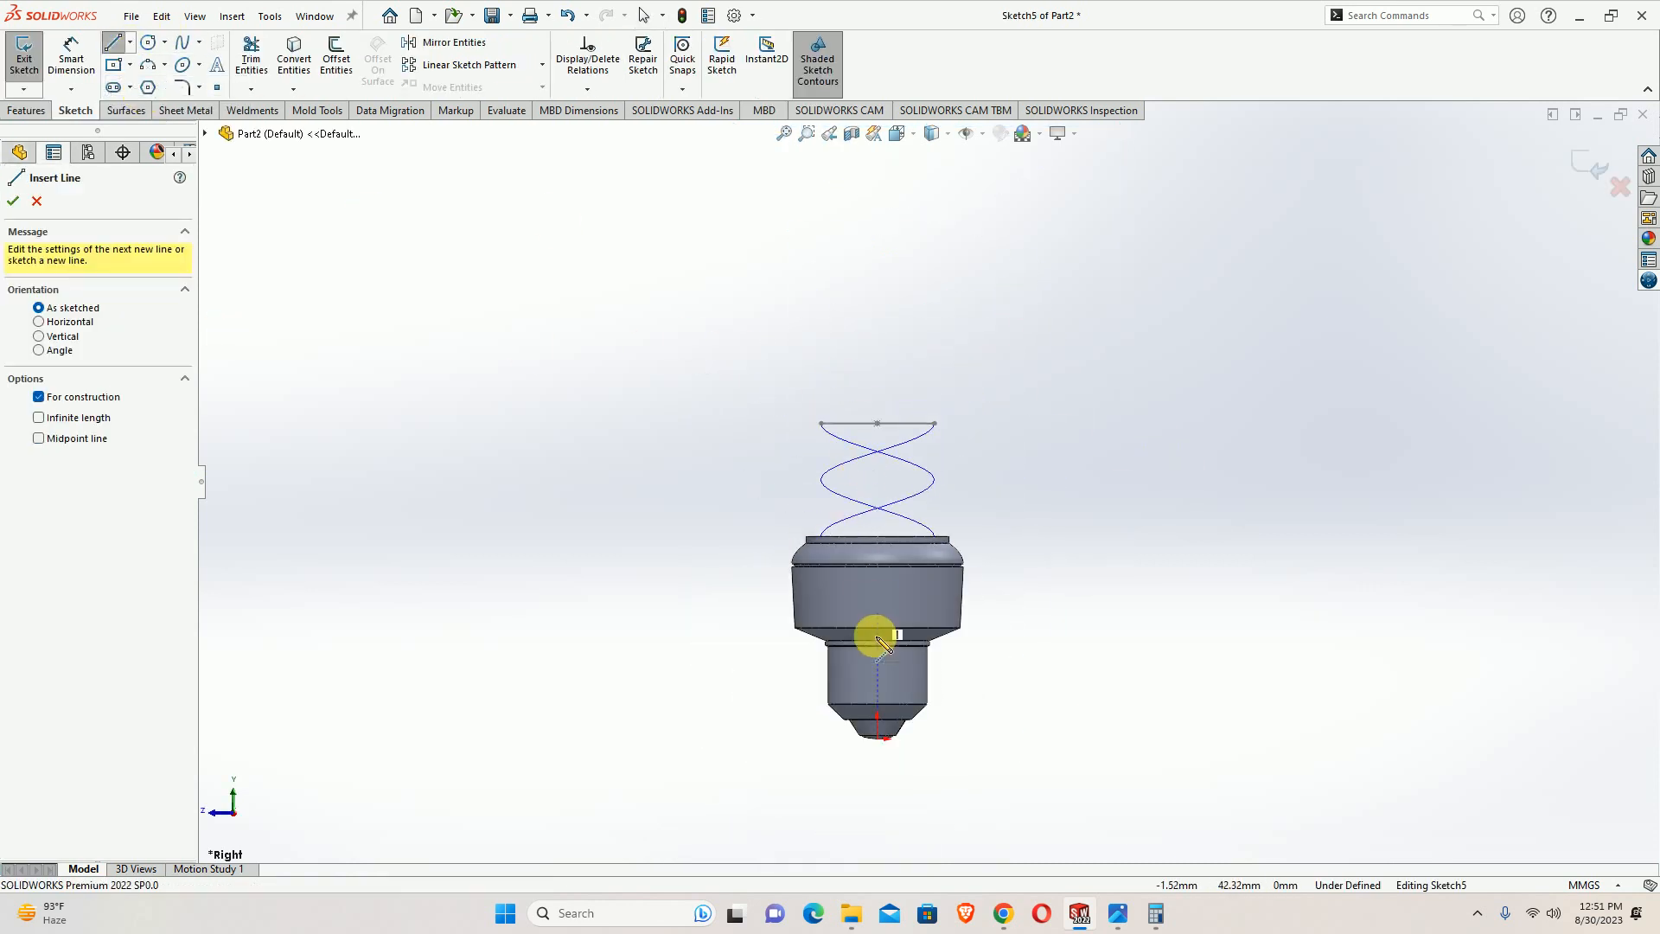
{"action": "left_click", "coordinate": [878, 737]}
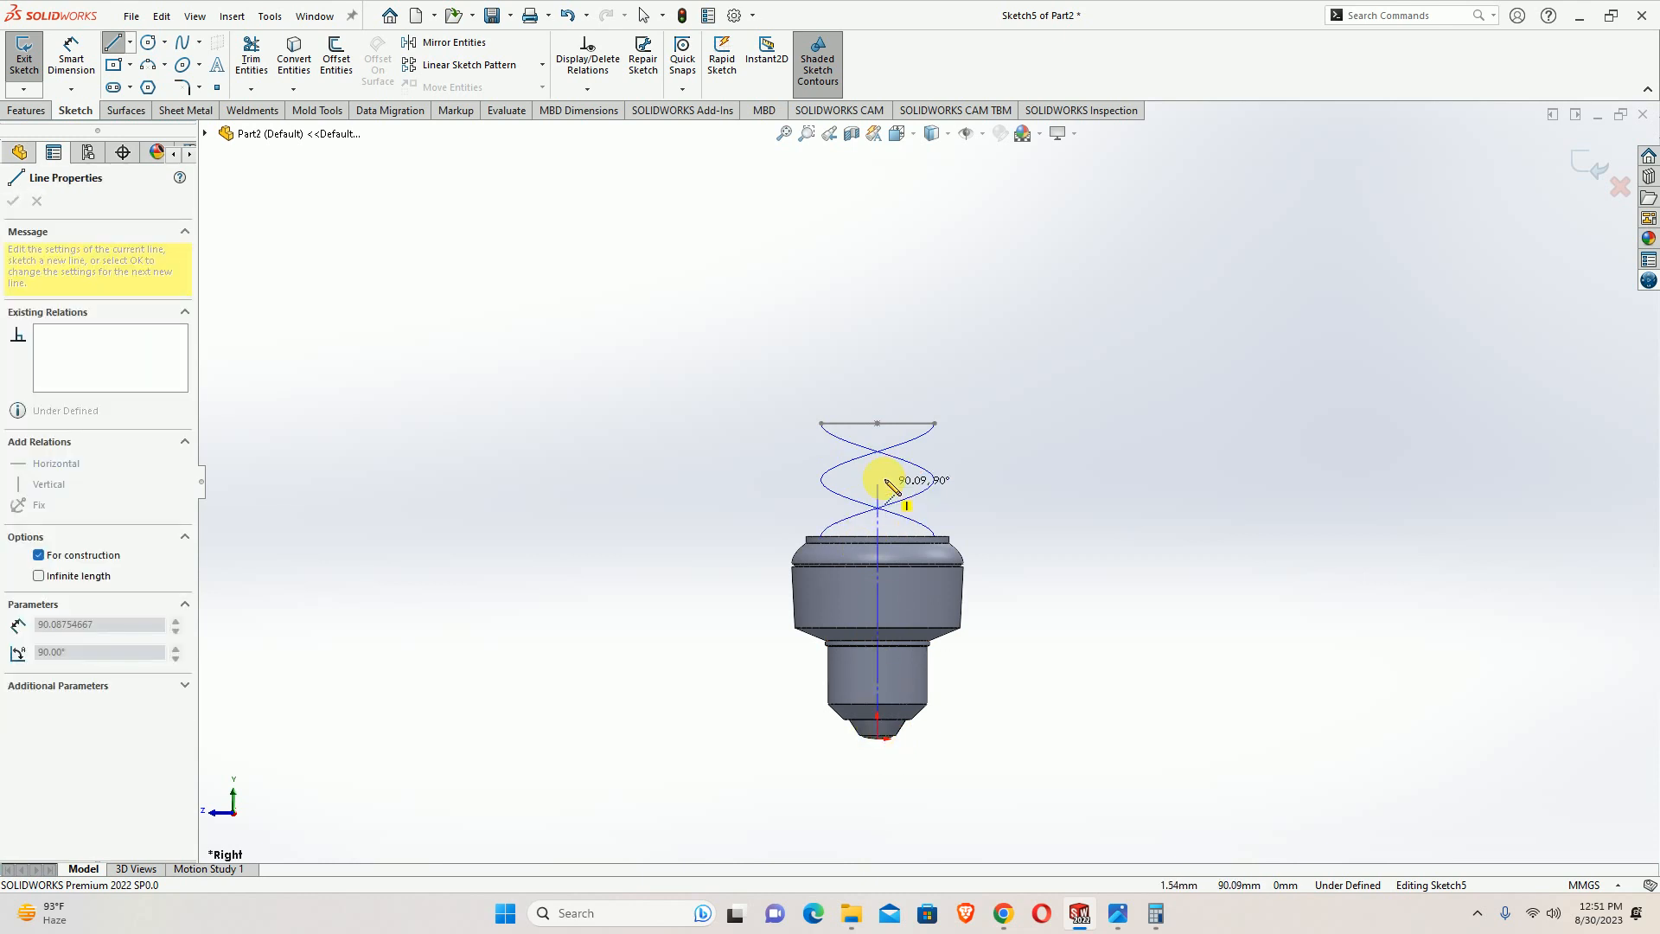
{"action": "left_click", "coordinate": [878, 424]}
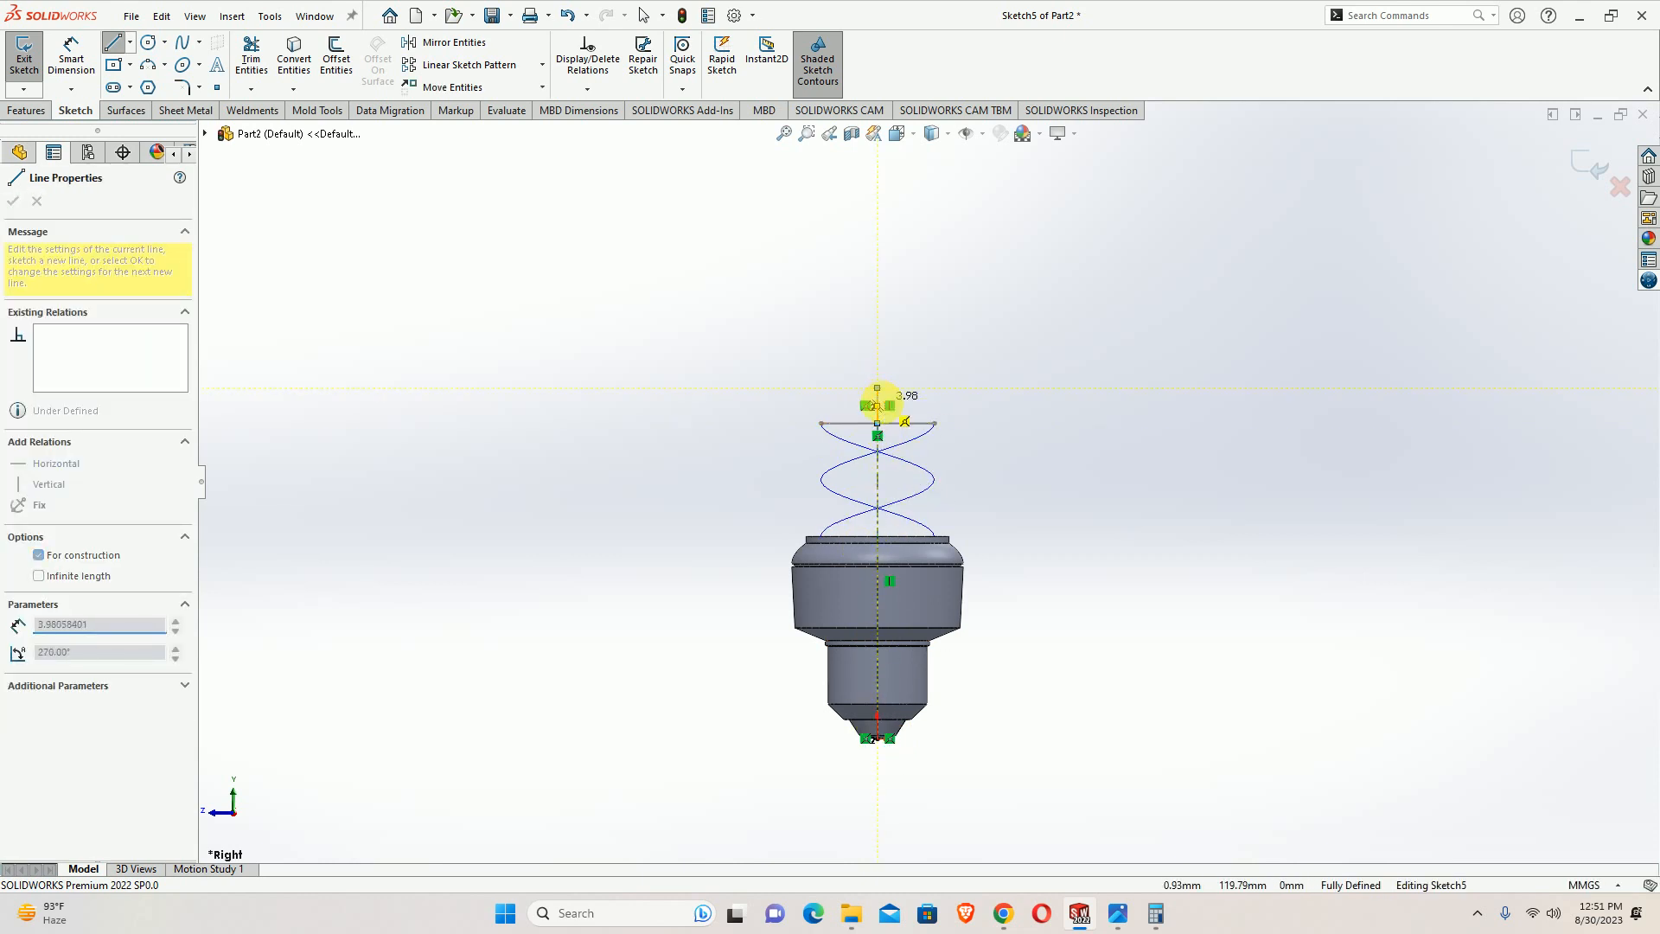
{"action": "key", "text": "Escape"}
{"action": "scroll", "coordinate": [878, 396], "scroll_direction": "down", "scroll_amount": 3}
{"action": "left_click", "coordinate": [880, 414]}
{"action": "key", "text": "Escape"}
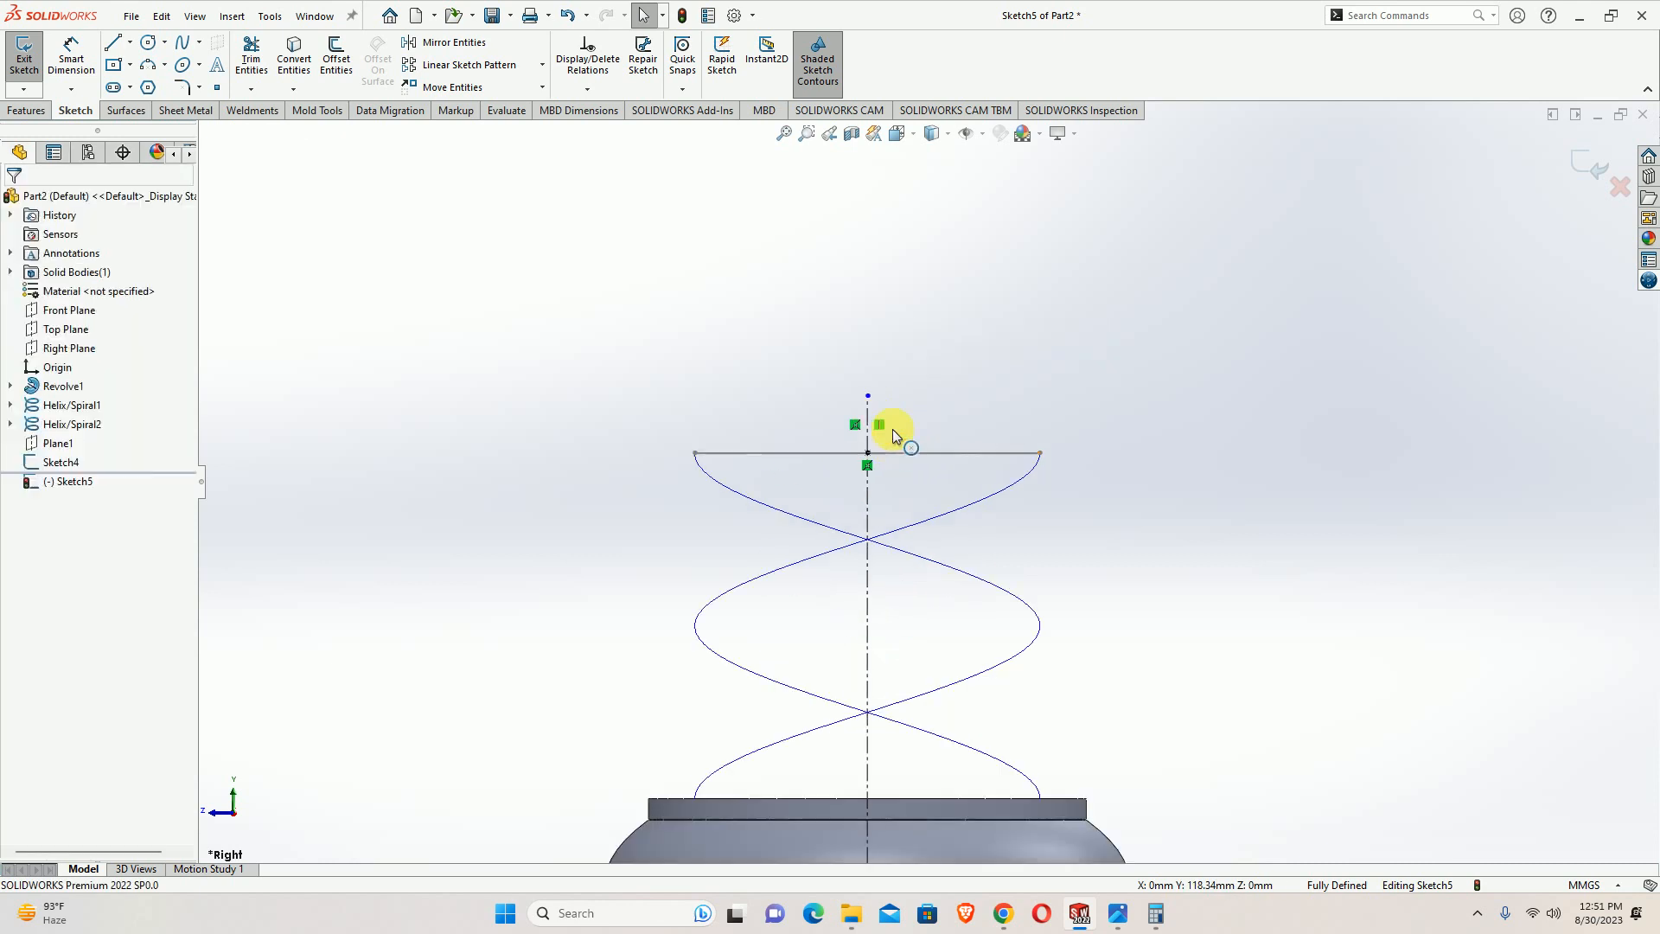
Sketch a three-point arched spline from one helix tip over the top end of the vertical centerline to the other helix tip
{"action": "middle_click_drag", "start_coordinate": [893, 429], "coordinate": [984, 513]}
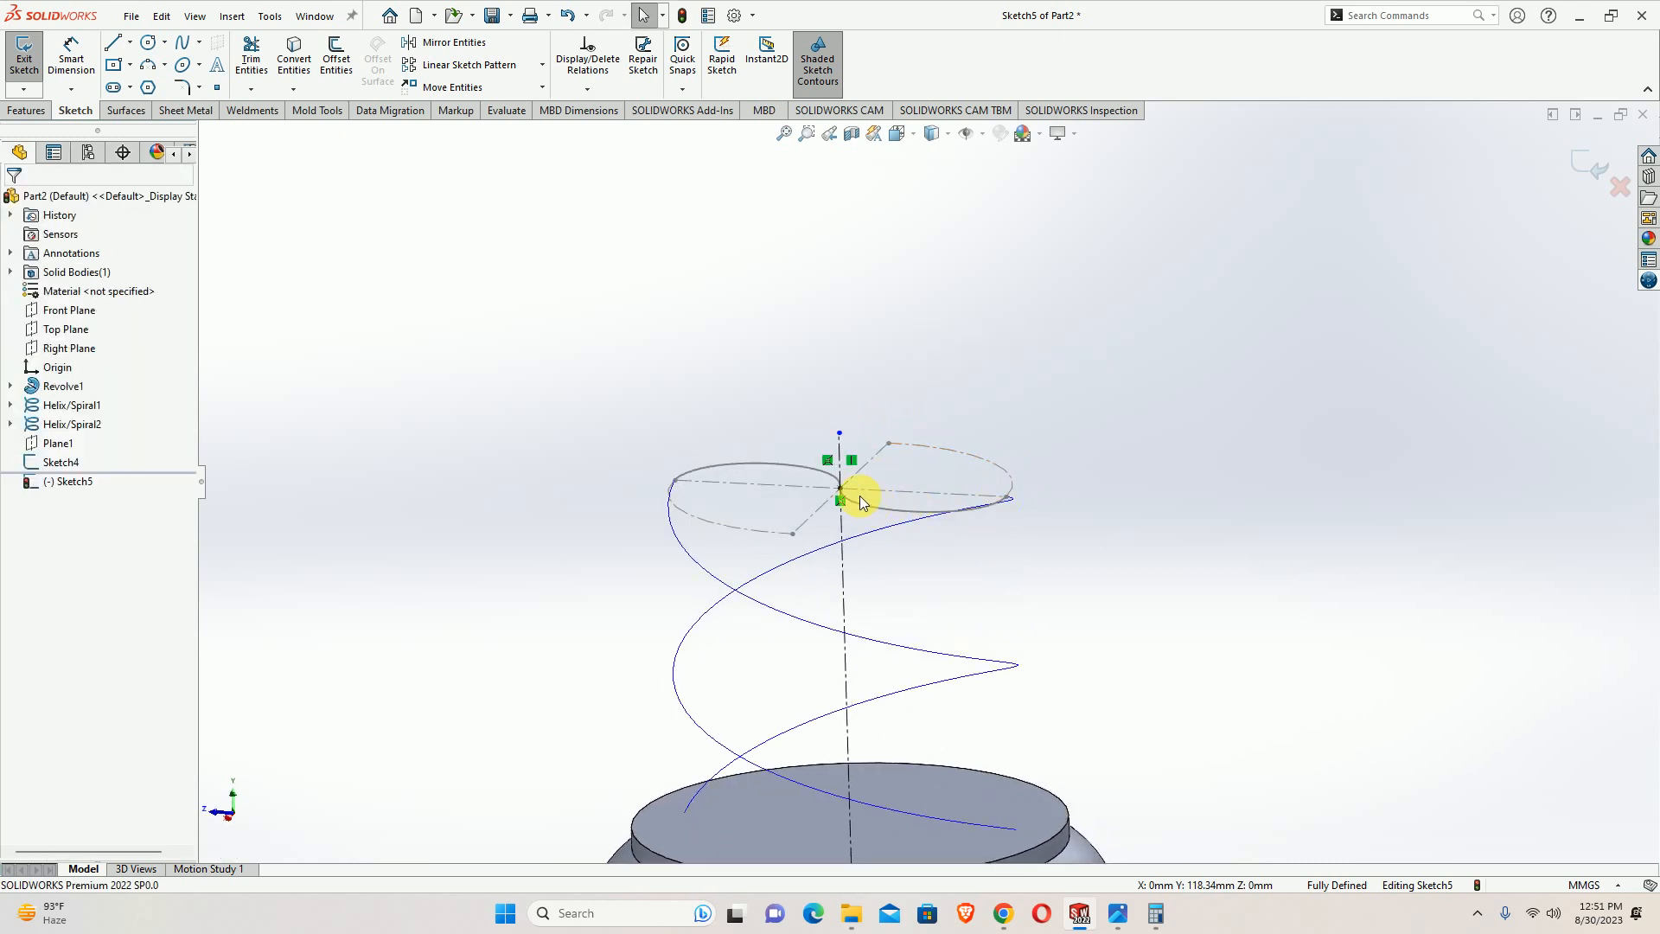
{"action": "key", "text": "ctrl+4"}
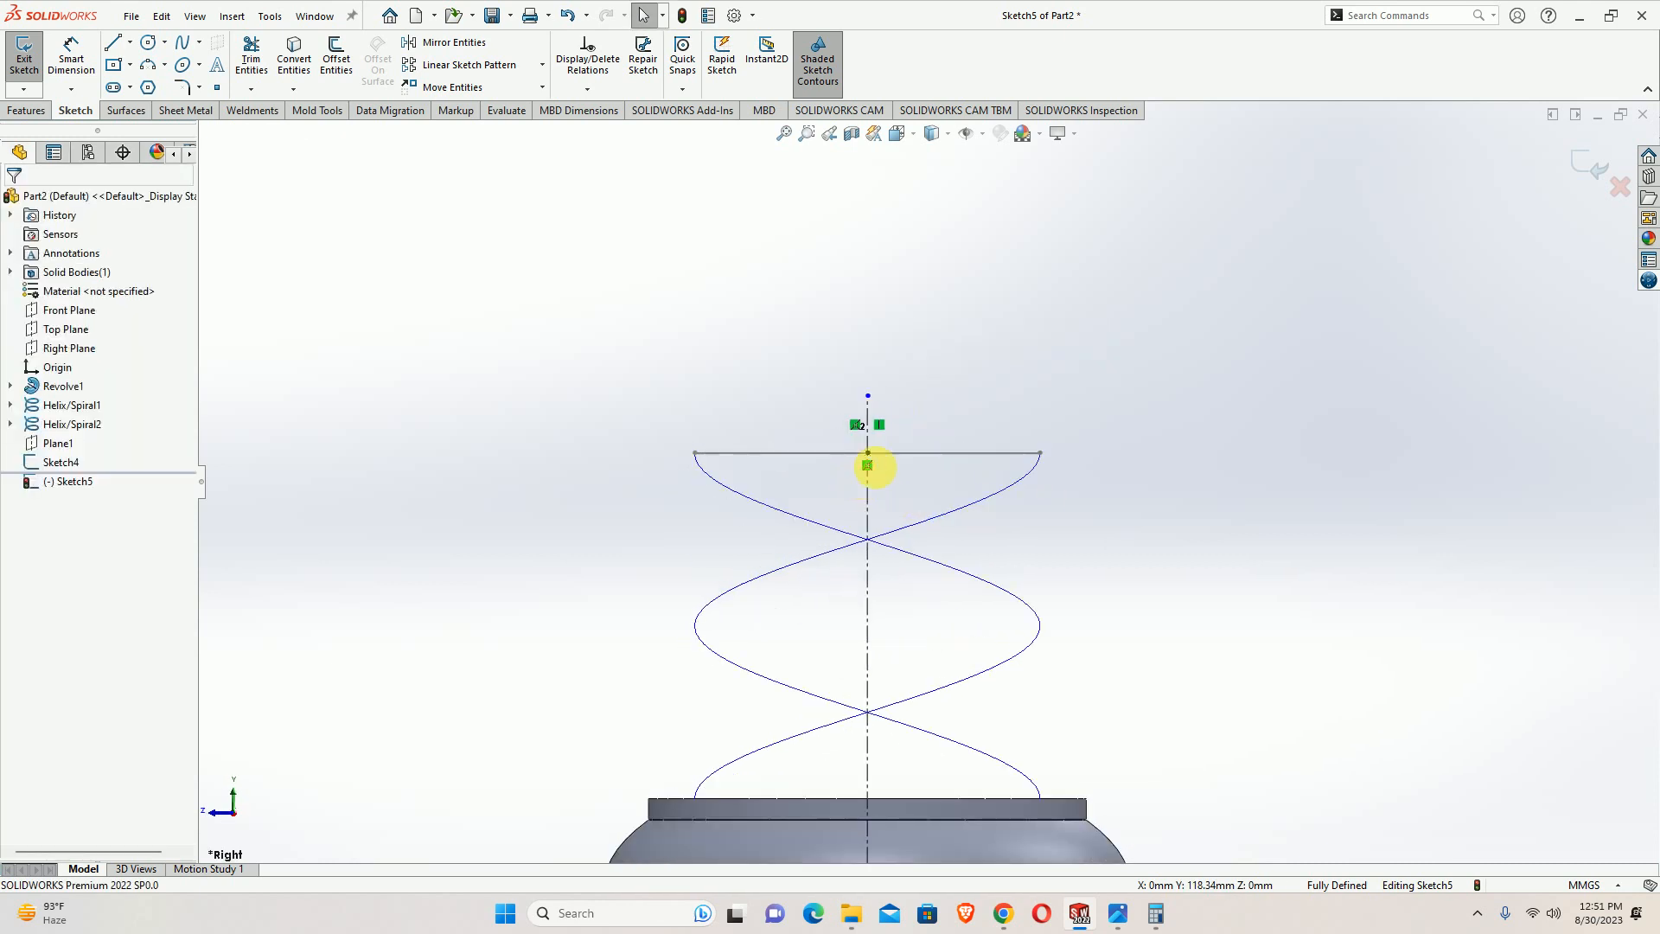
{"action": "scroll", "coordinate": [870, 419], "scroll_direction": "down", "scroll_amount": 2}
{"action": "left_click", "coordinate": [182, 42]}
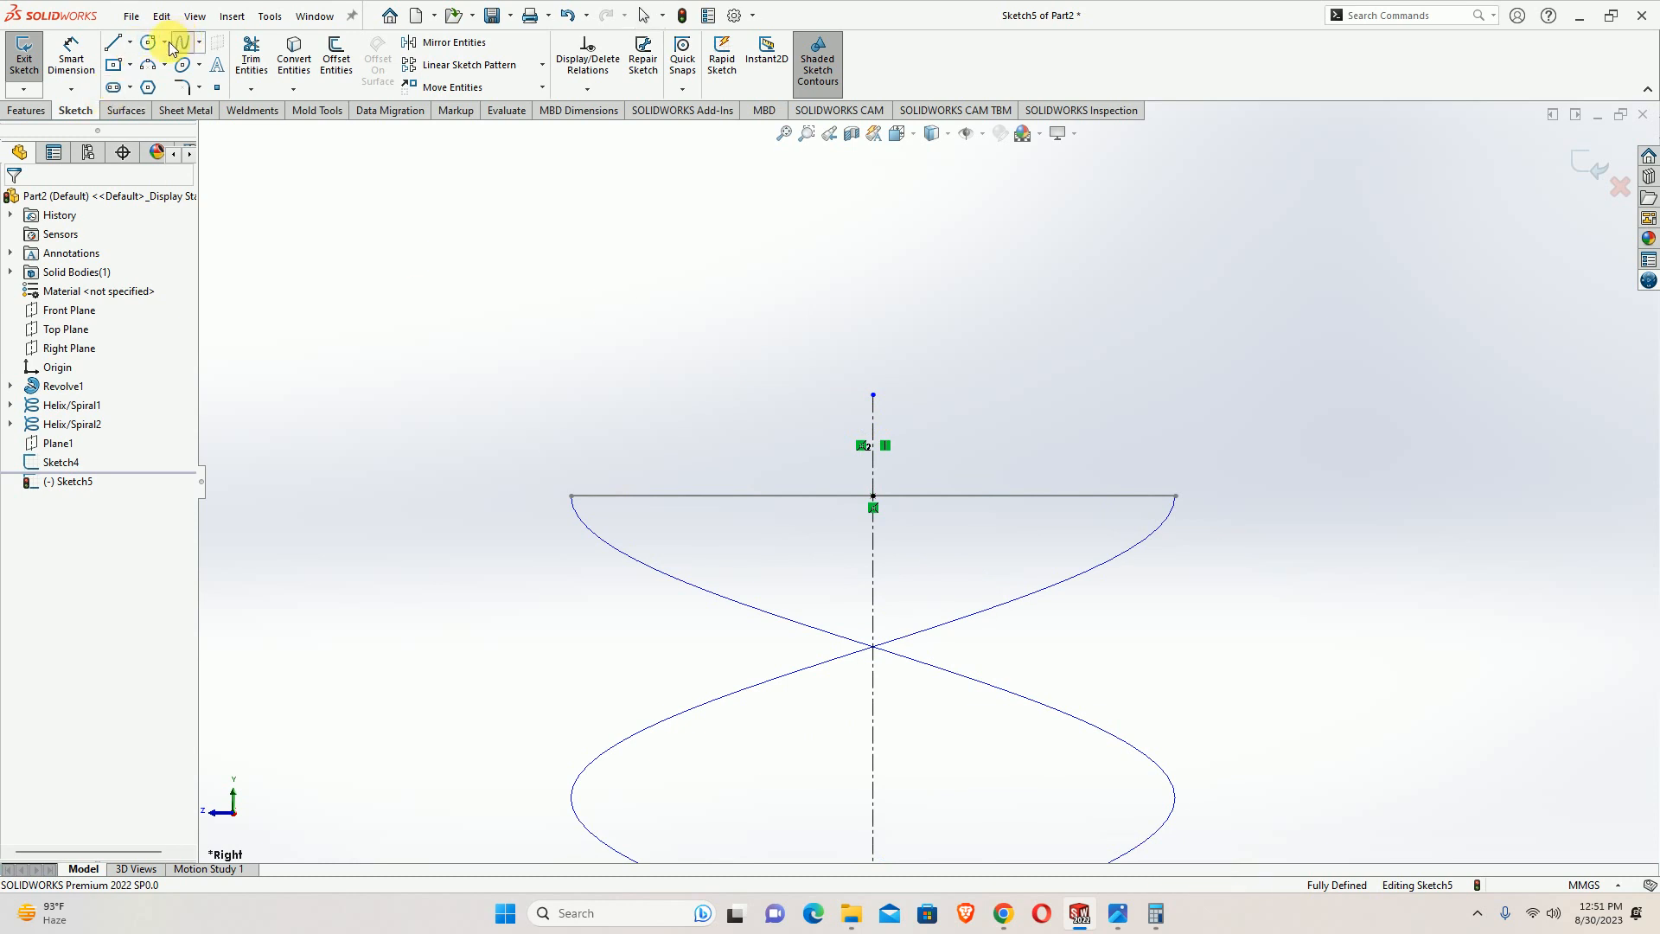
{"action": "left_click", "coordinate": [572, 496]}
{"action": "left_click", "coordinate": [874, 395]}
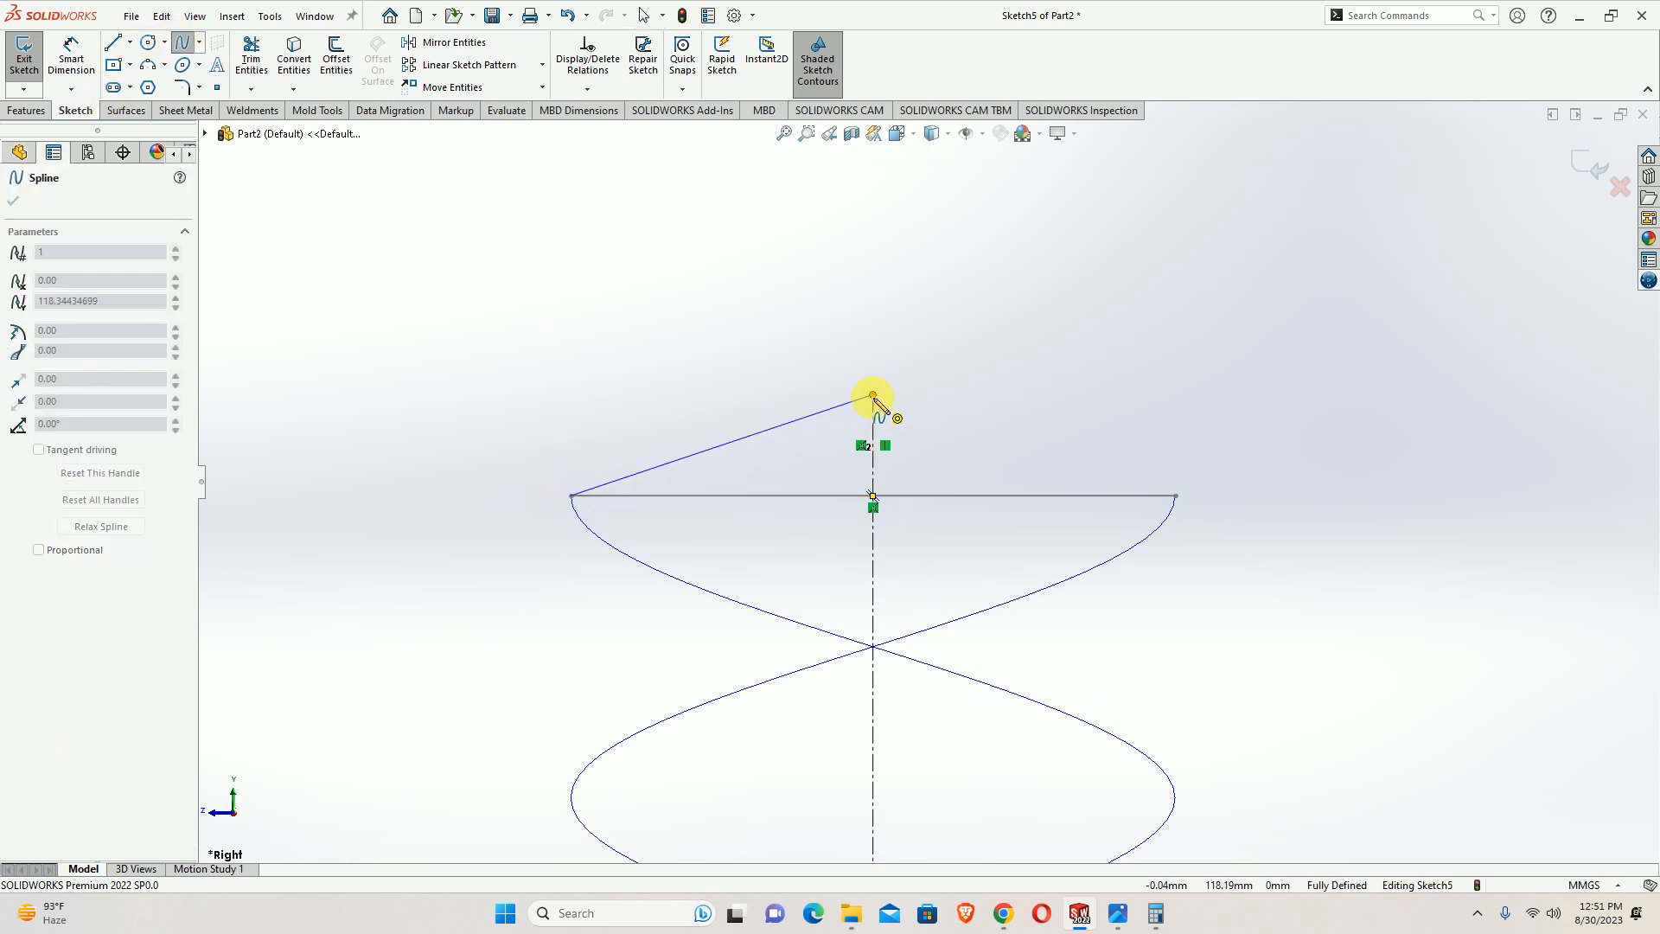
{"action": "double_click", "coordinate": [1176, 497]}
{"action": "key", "text": "Escape"}
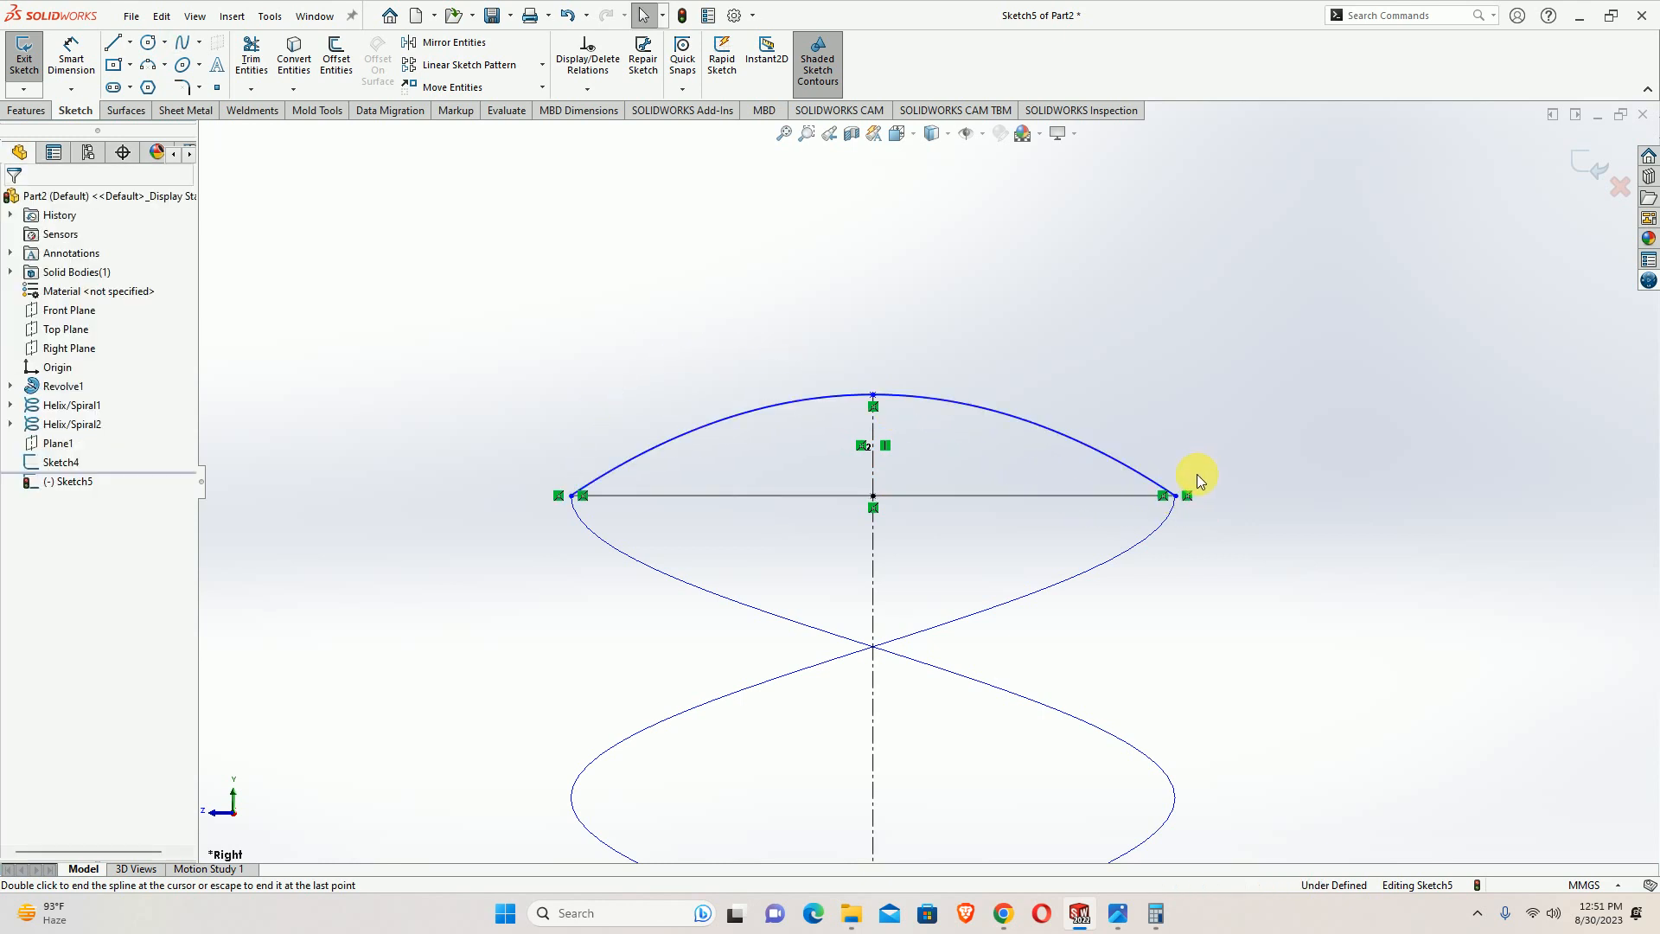
Add pierce relations between each end point of the arched spline and the helix it meets
{"action": "left_click", "coordinate": [570, 497]}
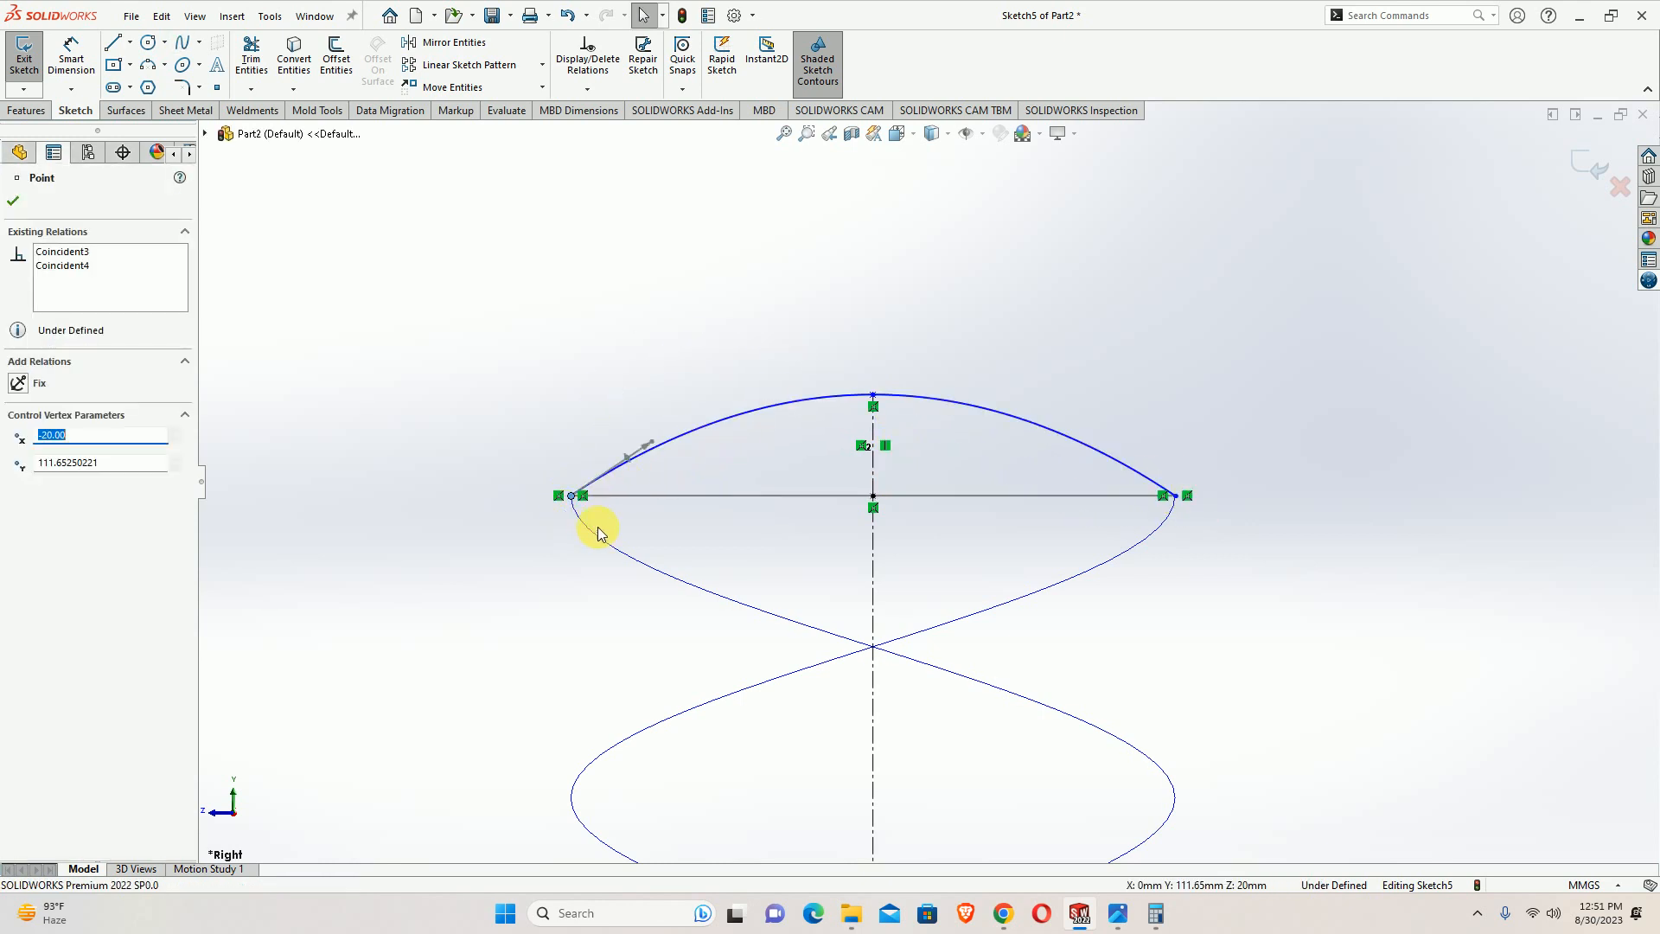
{"action": "left_click", "coordinate": [594, 542], "text": "ctrl"}
{"action": "left_click", "coordinate": [675, 459]}
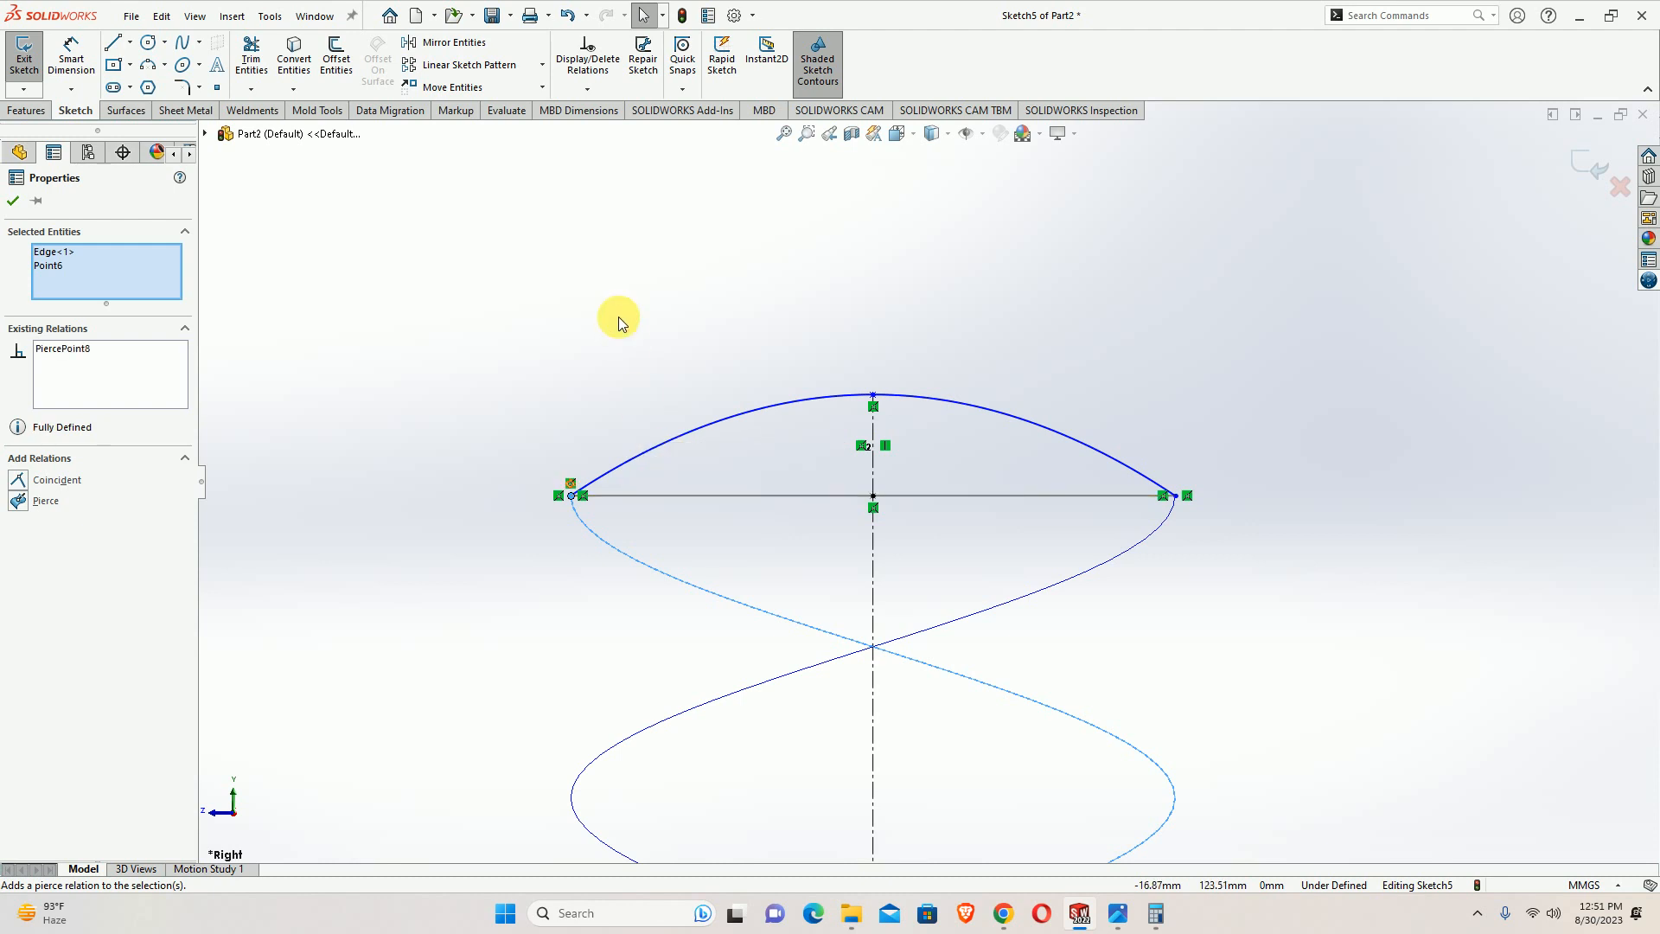
{"action": "left_click", "coordinate": [1176, 497]}
{"action": "left_click", "coordinate": [1159, 527], "text": "ctrl"}
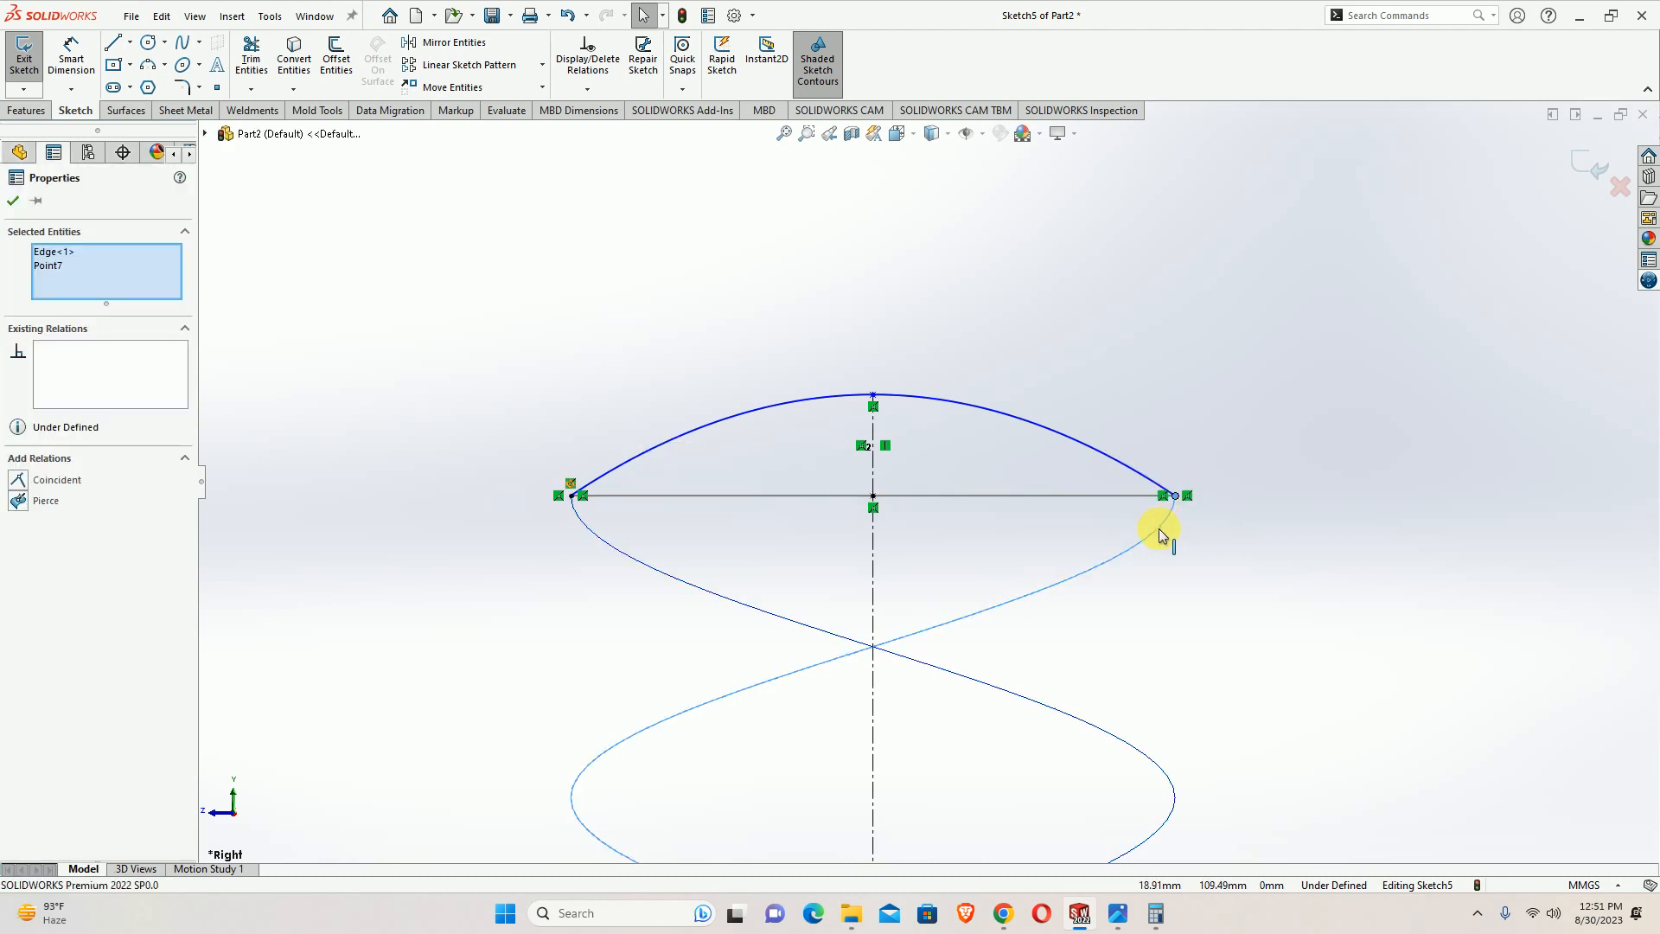
{"action": "left_click", "coordinate": [1235, 454]}
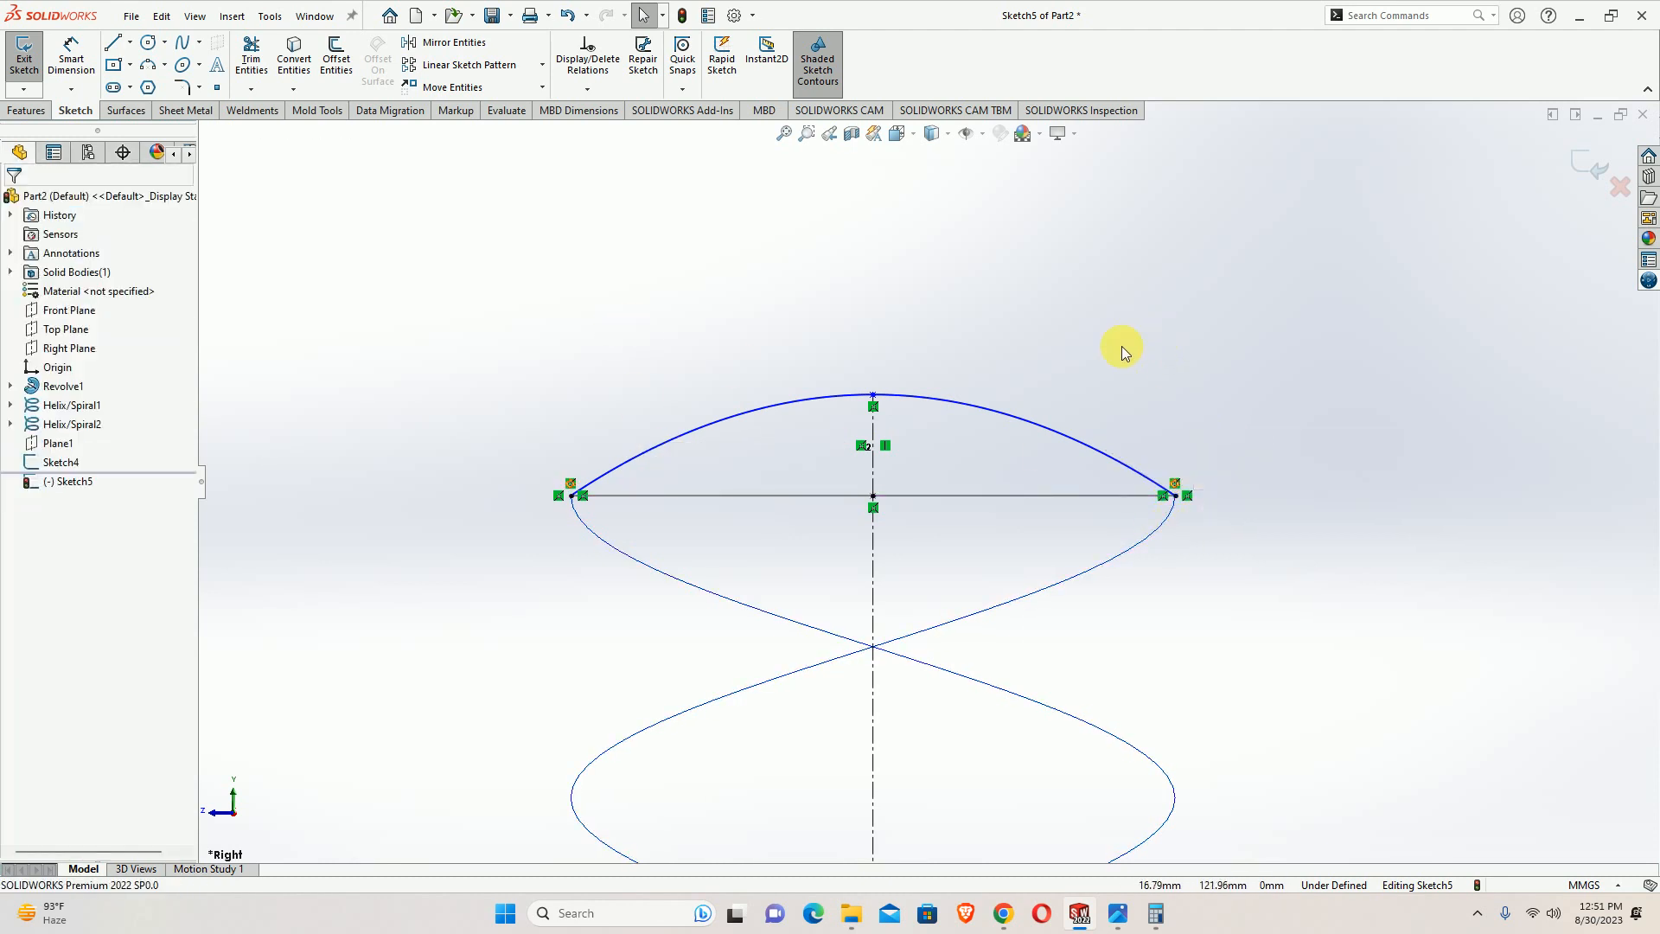
Reshape the arched spline by turning the tangent handles at both of its ends to nearly vertical
{"action": "left_click", "coordinate": [1090, 445]}
{"action": "left_click_drag", "start_coordinate": [1095, 443], "coordinate": [1172, 454]}
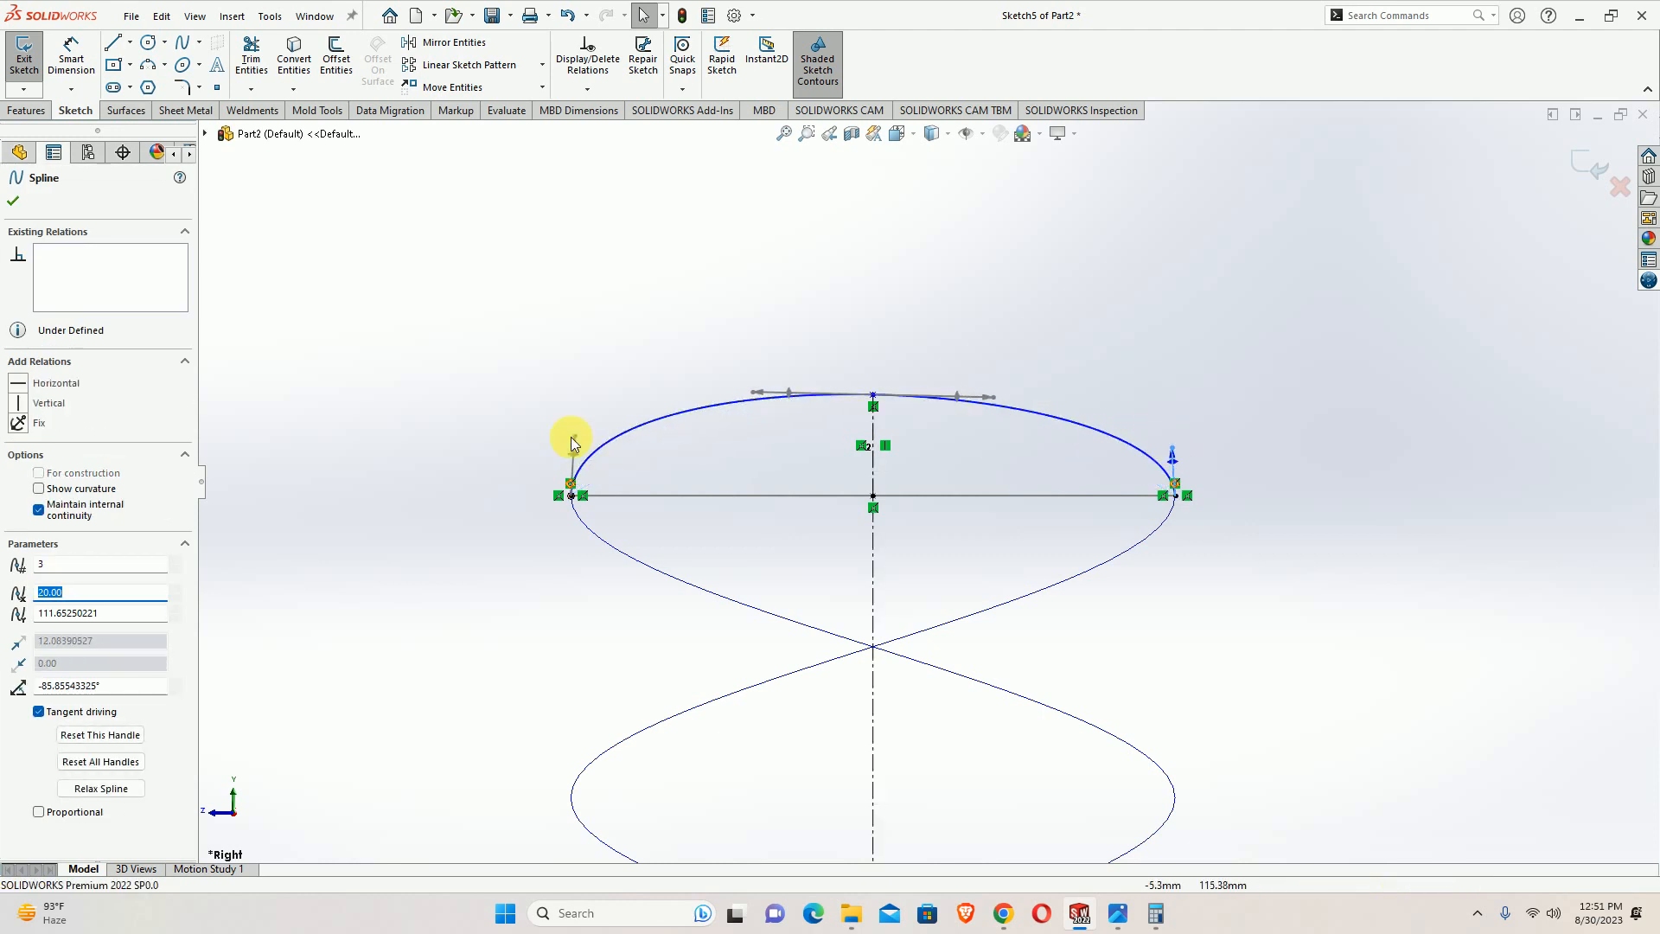
{"action": "left_click", "coordinate": [837, 470]}
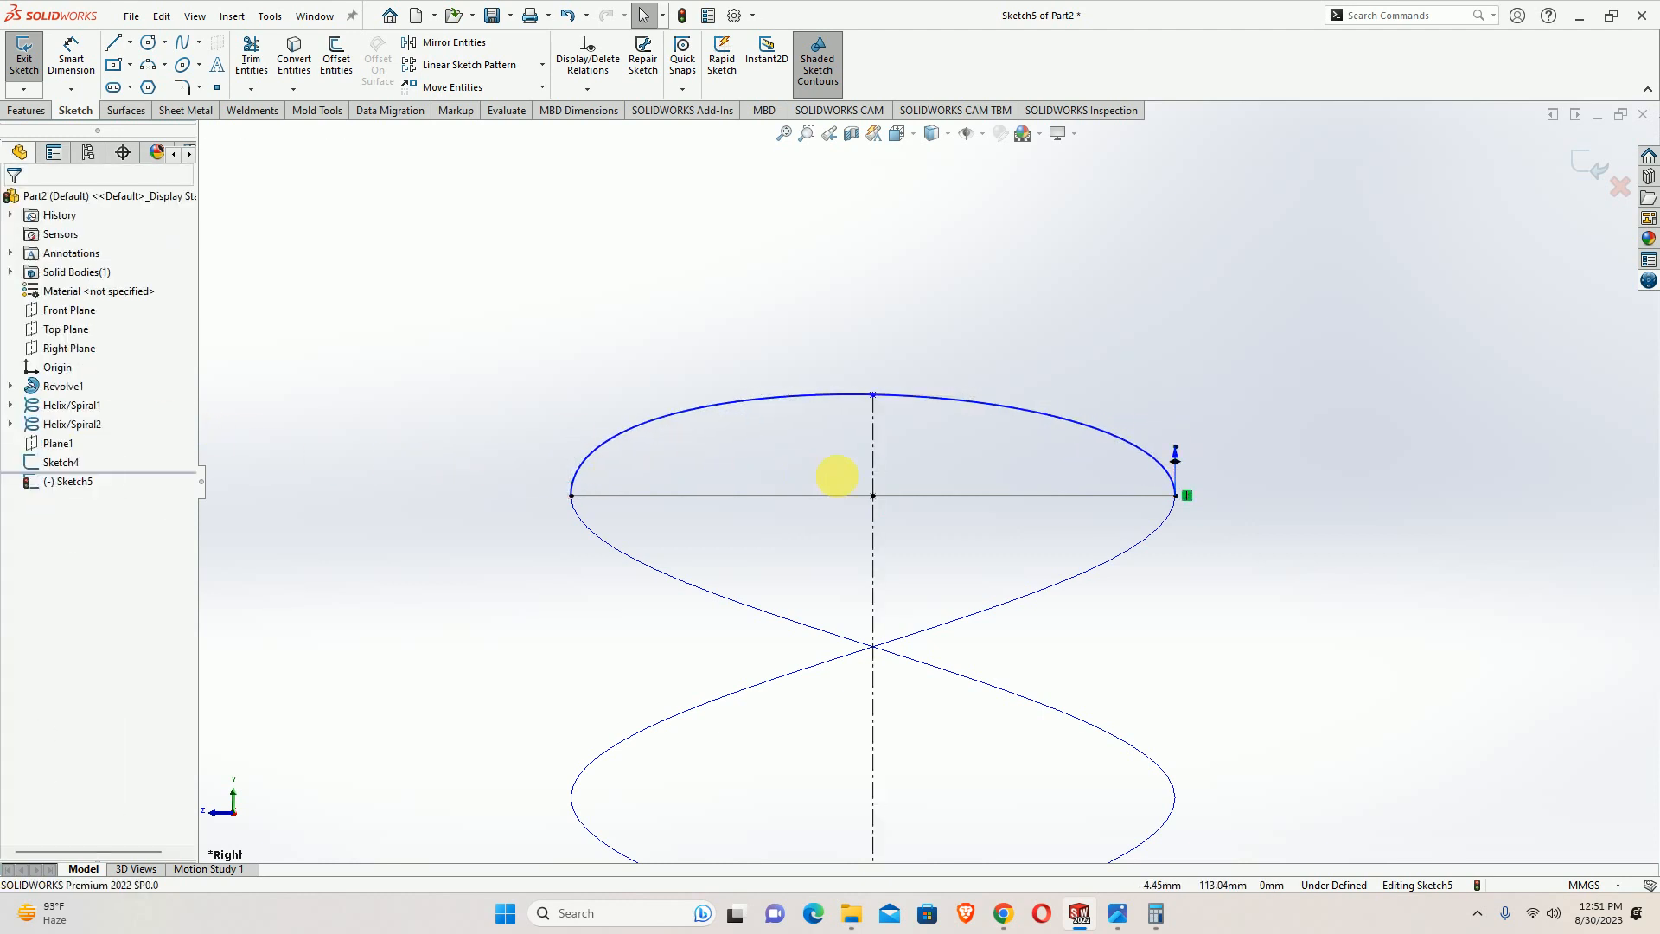
{"action": "left_click", "coordinate": [585, 452]}
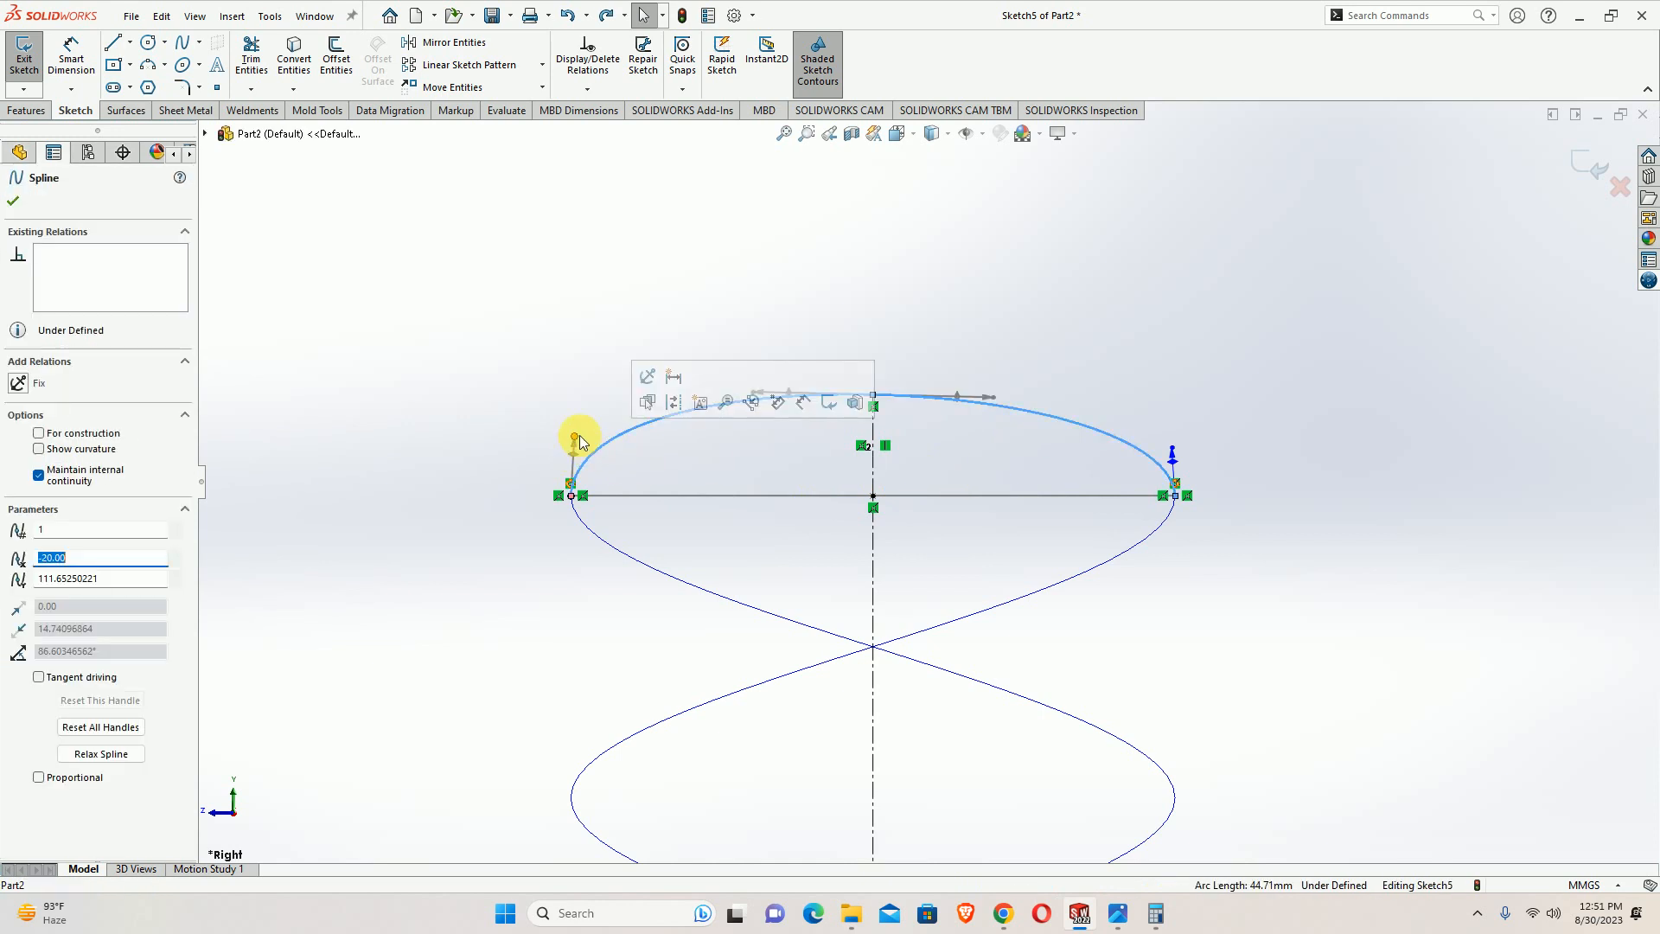
{"action": "left_click_drag", "start_coordinate": [571, 450], "coordinate": [570, 452]}
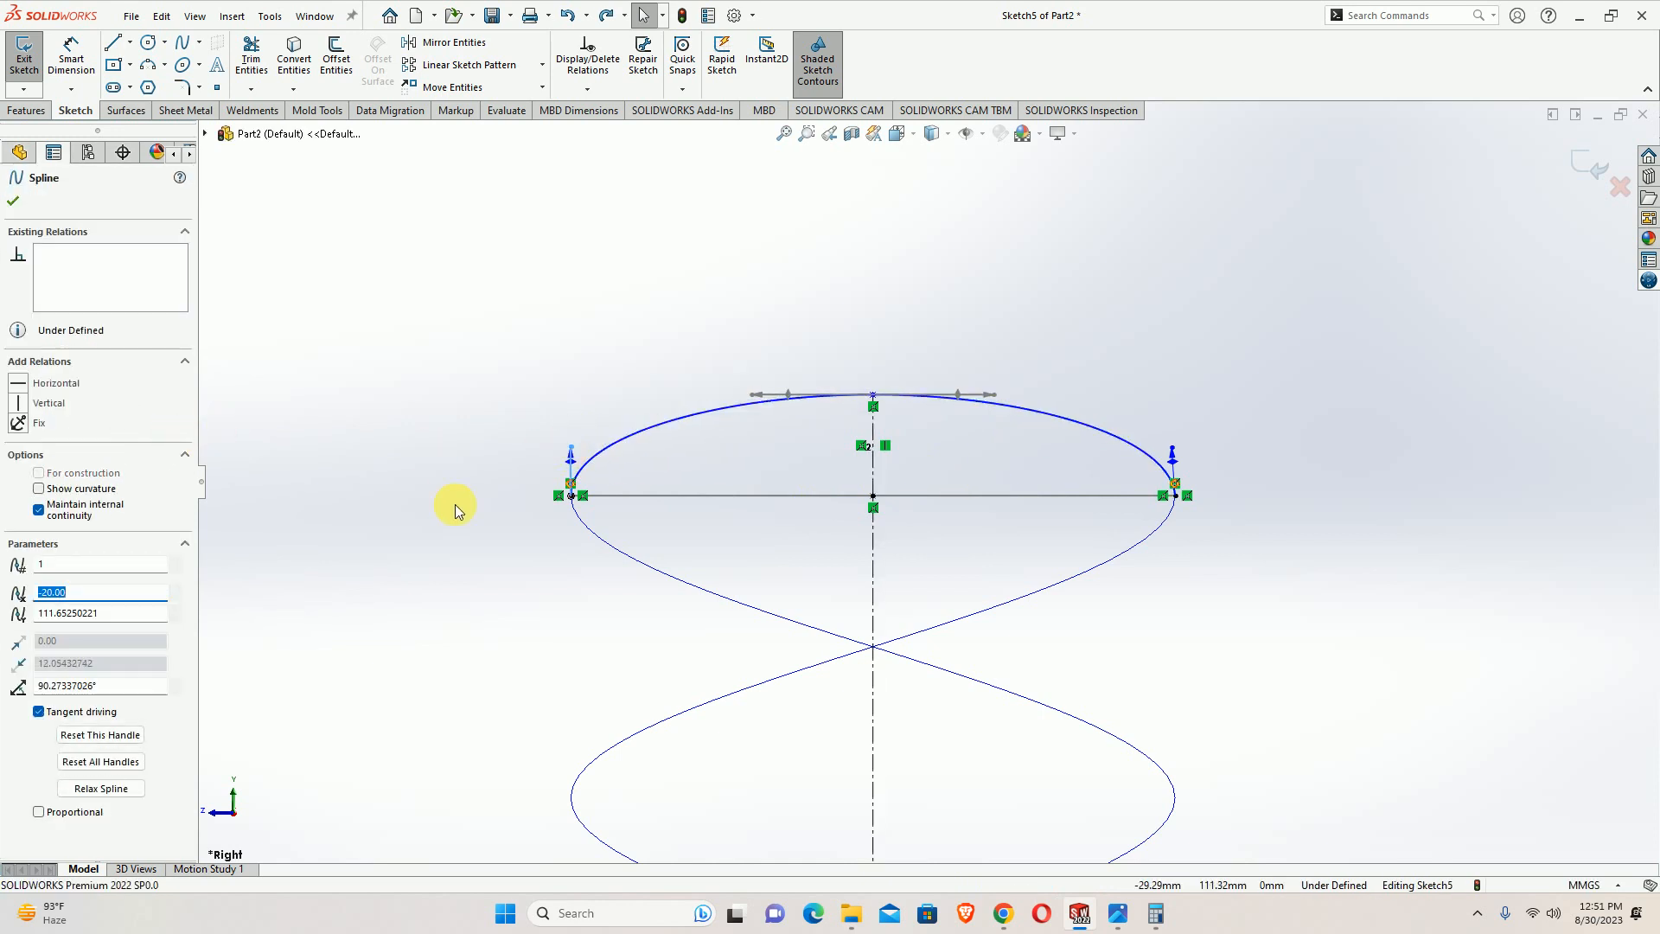
{"action": "left_click", "coordinate": [715, 467]}
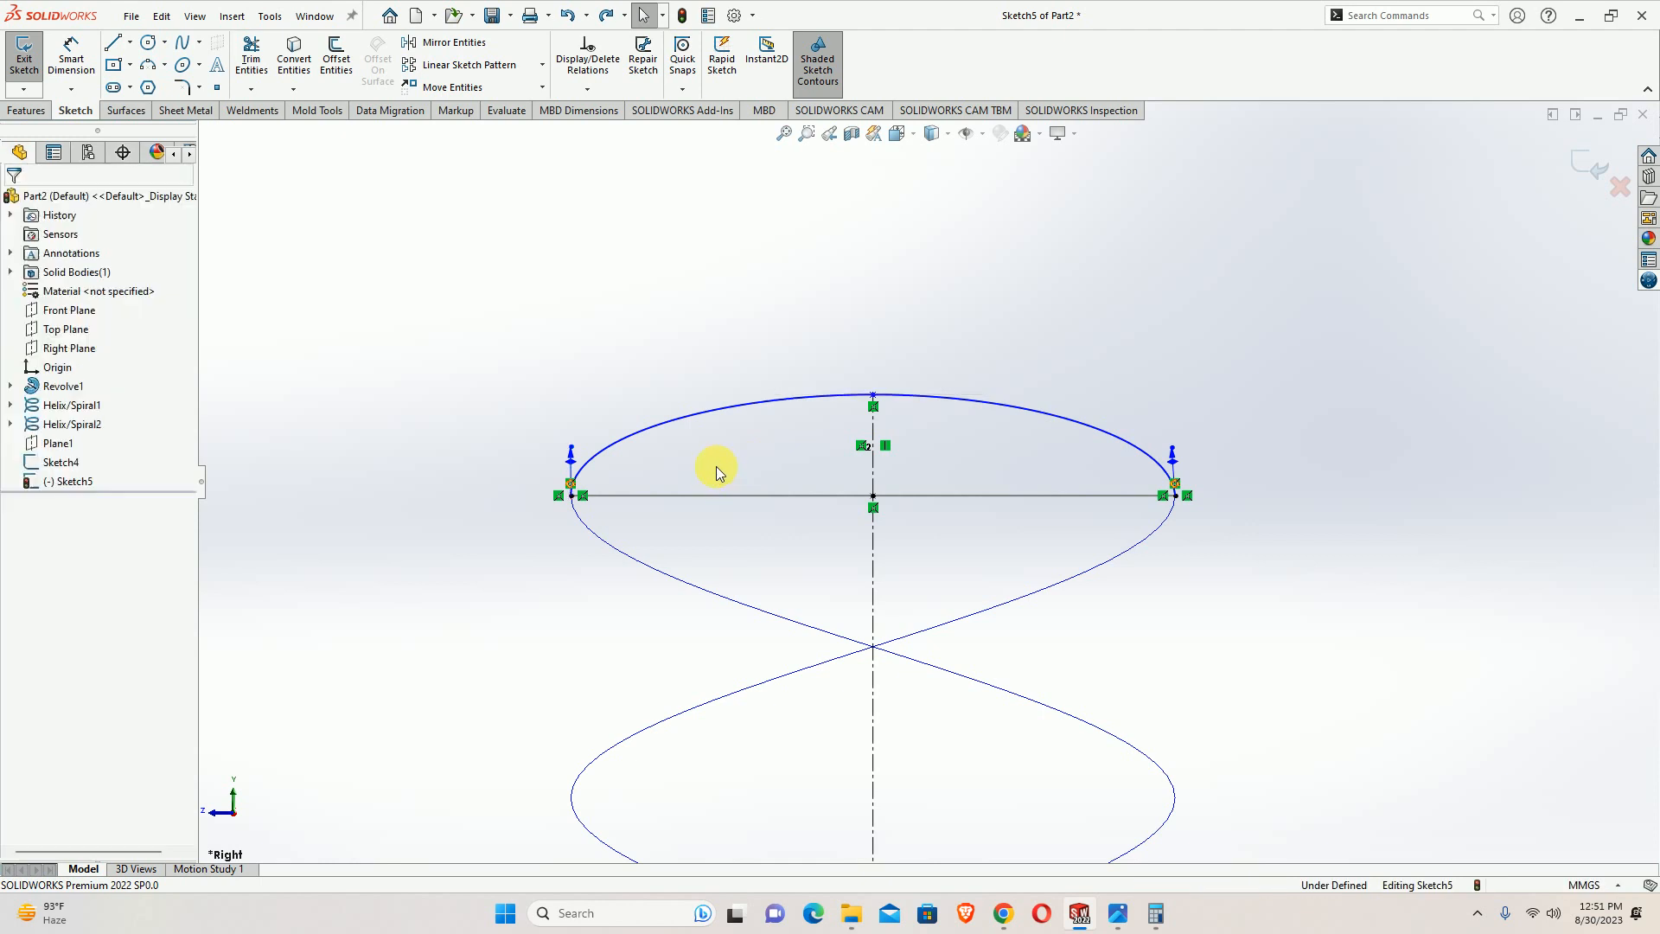
Dimension the arch height between the S-curve's midpoint and the spline's apex as 10 mm
{"action": "scroll", "coordinate": [873, 507], "scroll_direction": "up", "scroll_amount": 4}
{"action": "scroll", "coordinate": [872, 508], "scroll_direction": "up", "scroll_amount": 2}
{"action": "right_click_drag", "start_coordinate": [1023, 619], "coordinate": [956, 445]}
{"action": "scroll", "coordinate": [957, 444], "scroll_direction": "down", "scroll_amount": 4}
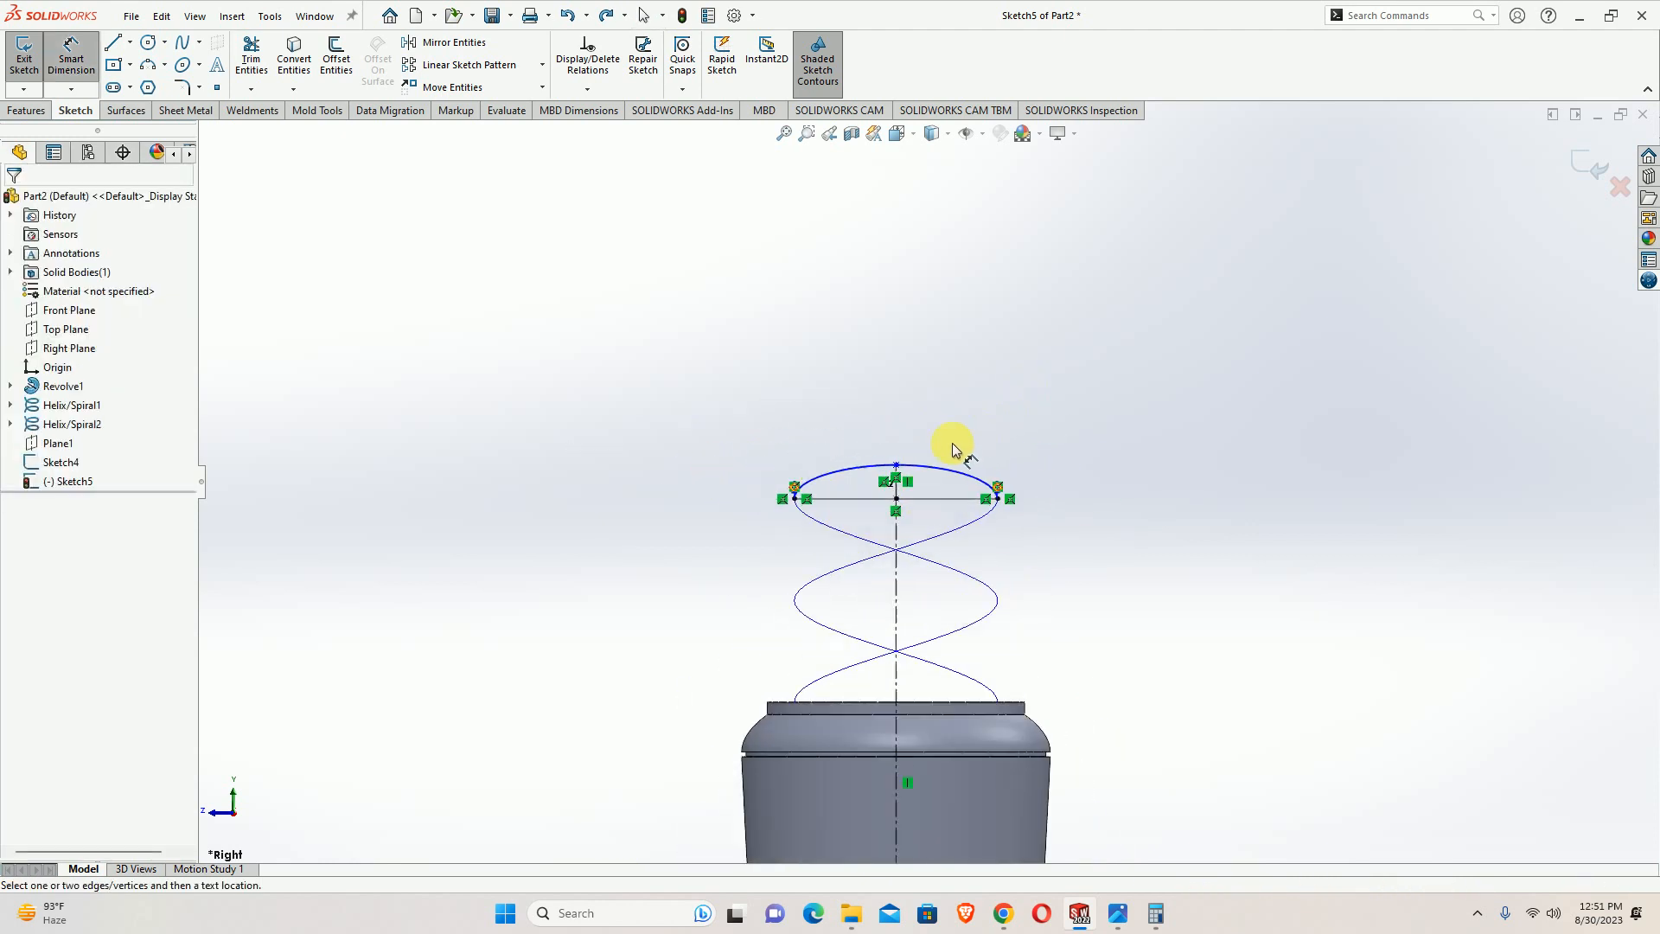
{"action": "left_click", "coordinate": [847, 548]}
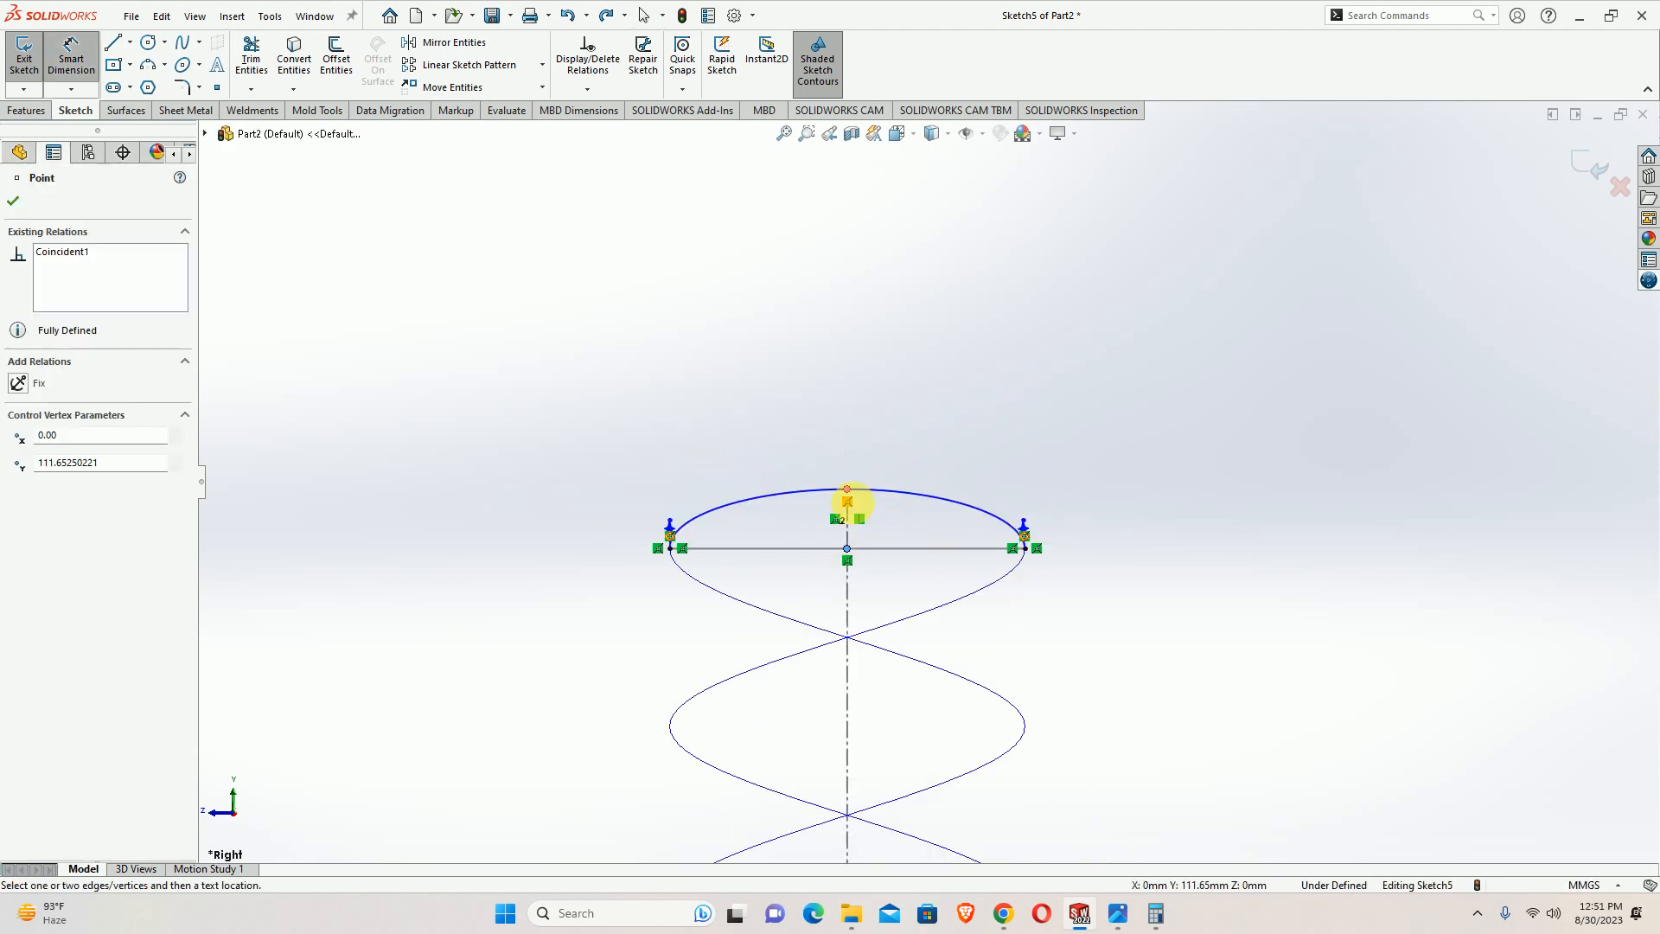
{"action": "left_click", "coordinate": [847, 491]}
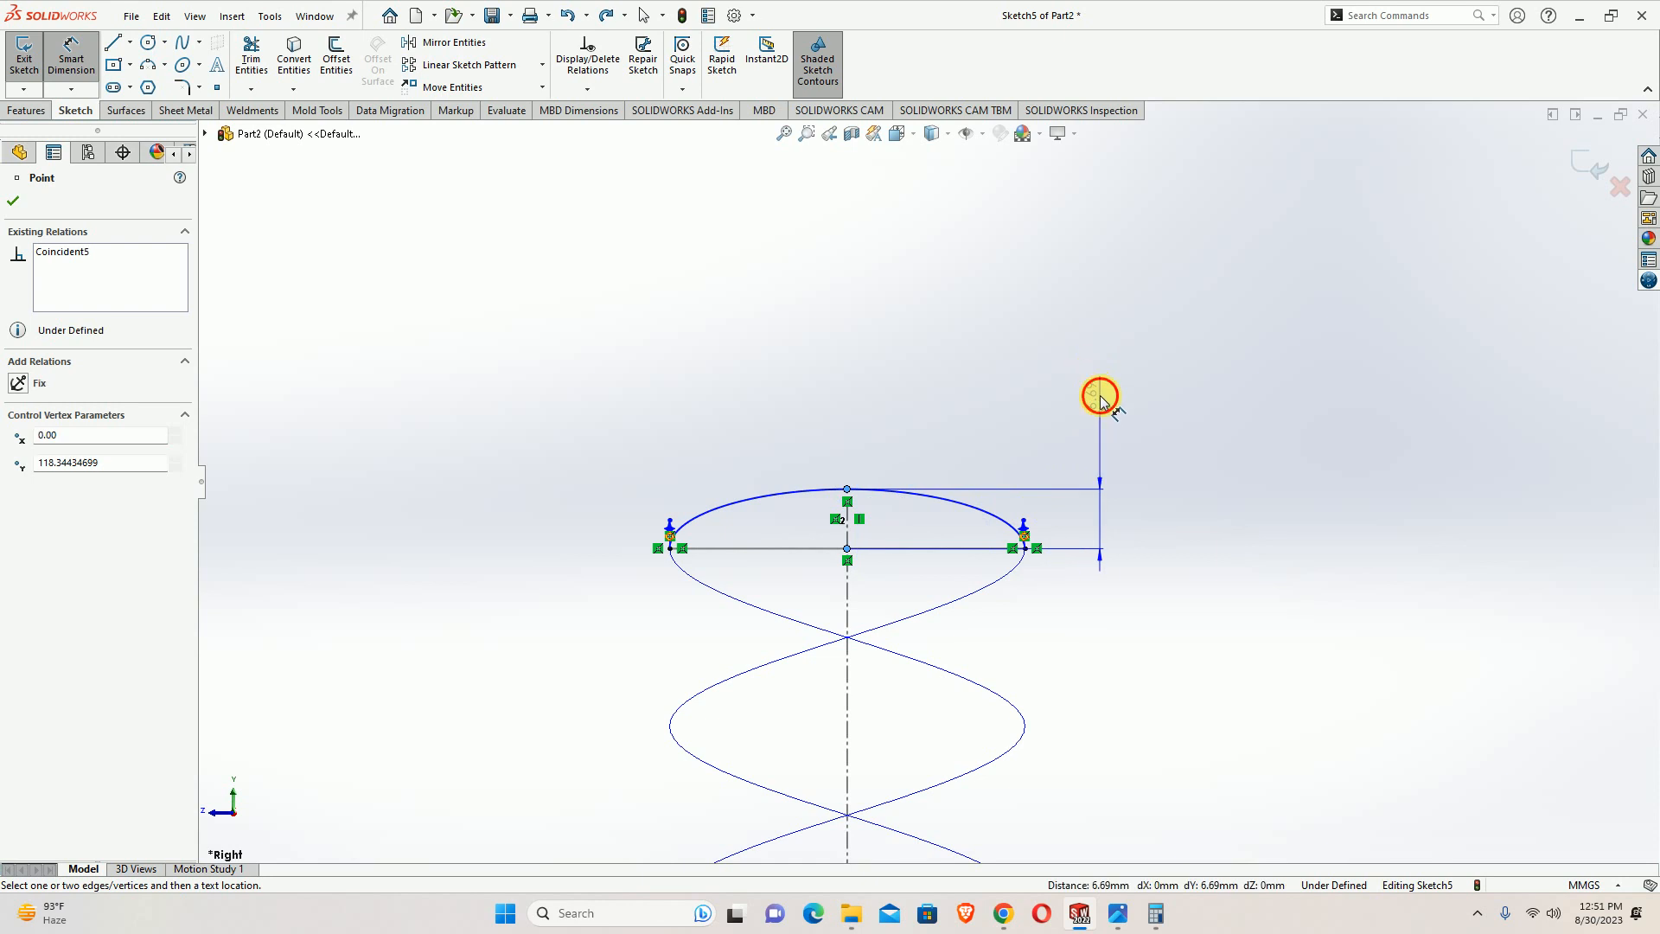
{"action": "left_click", "coordinate": [1102, 402]}
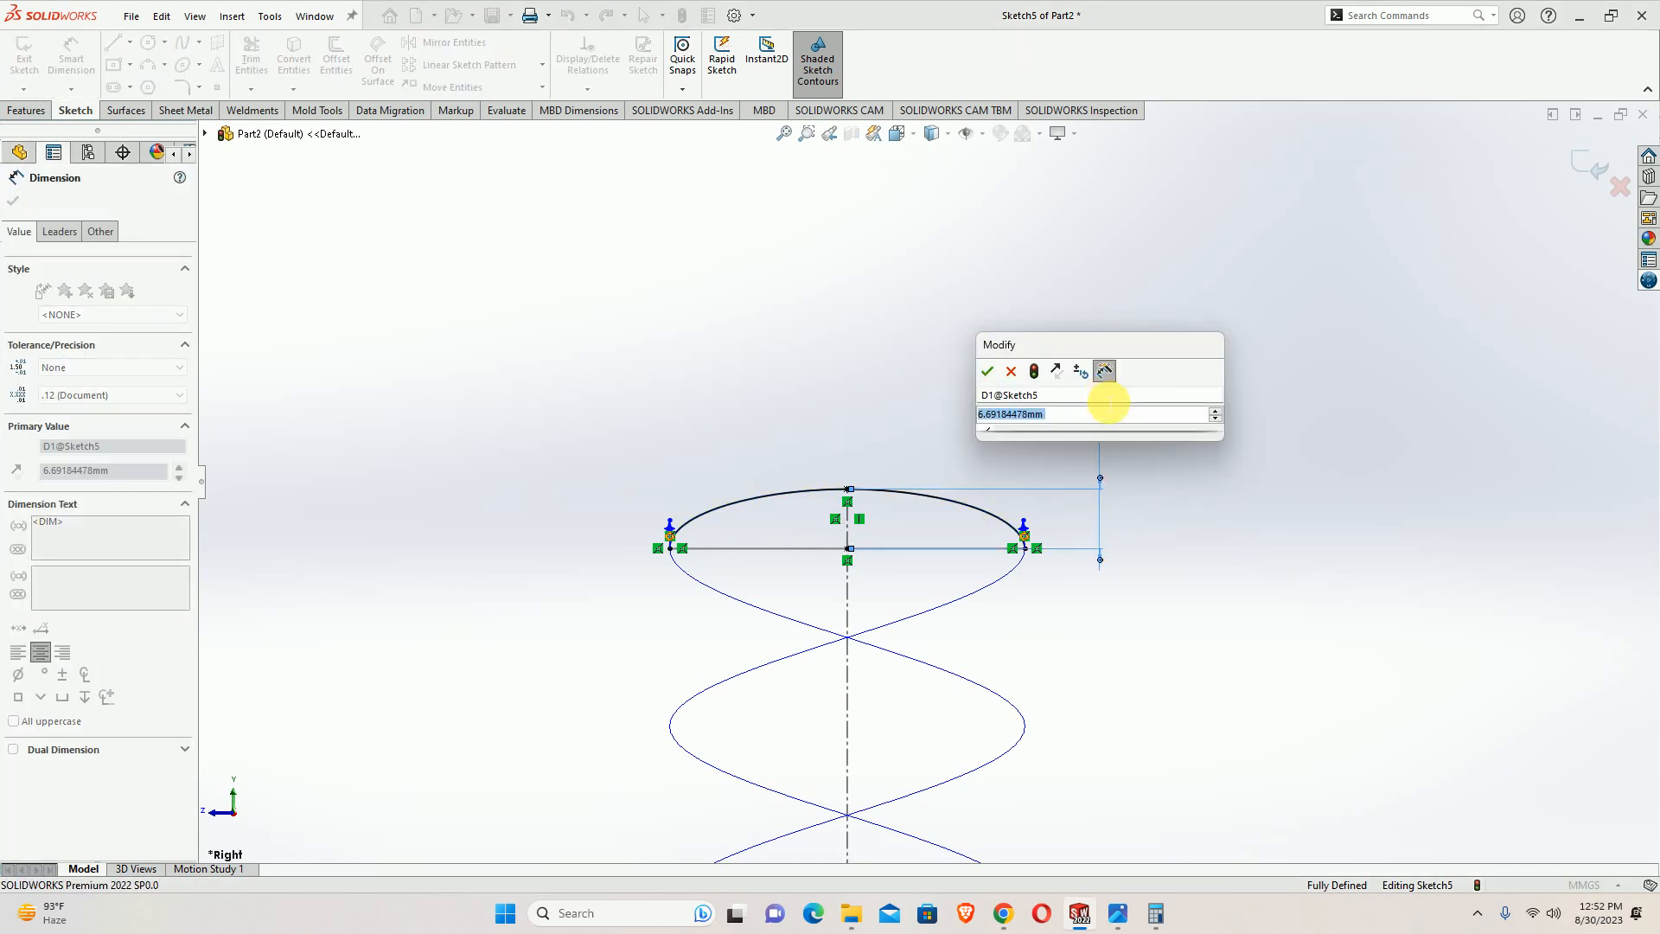
{"action": "type", "text": "10"}
{"action": "key", "text": "Return"}
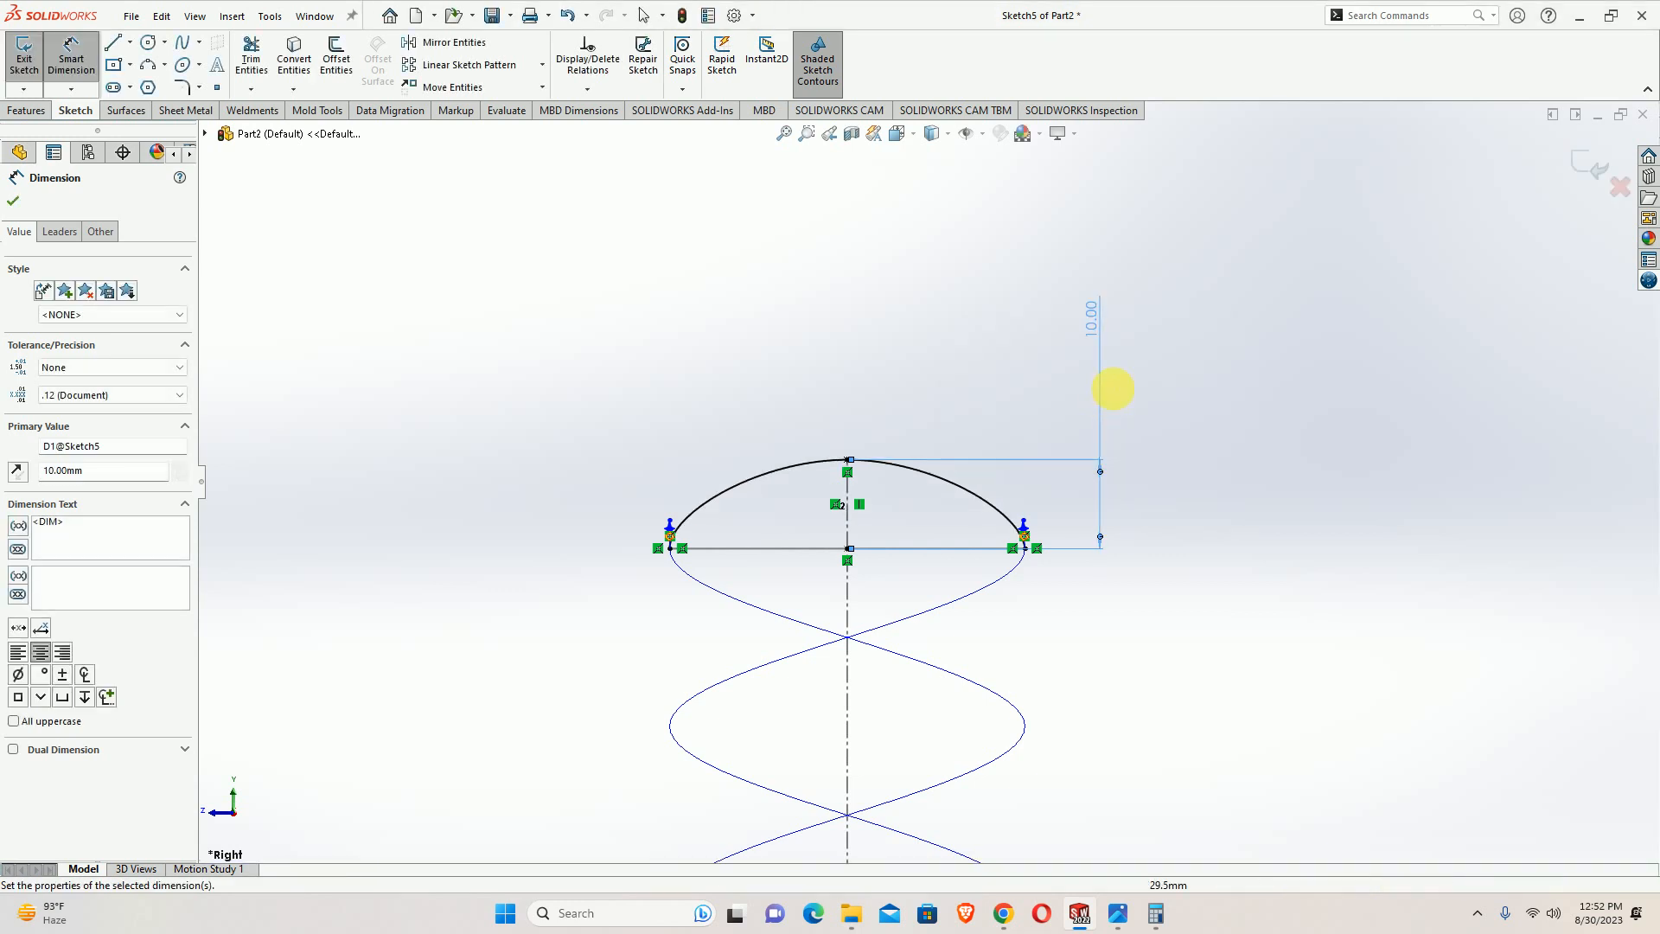
{"action": "key", "text": "Escape"}
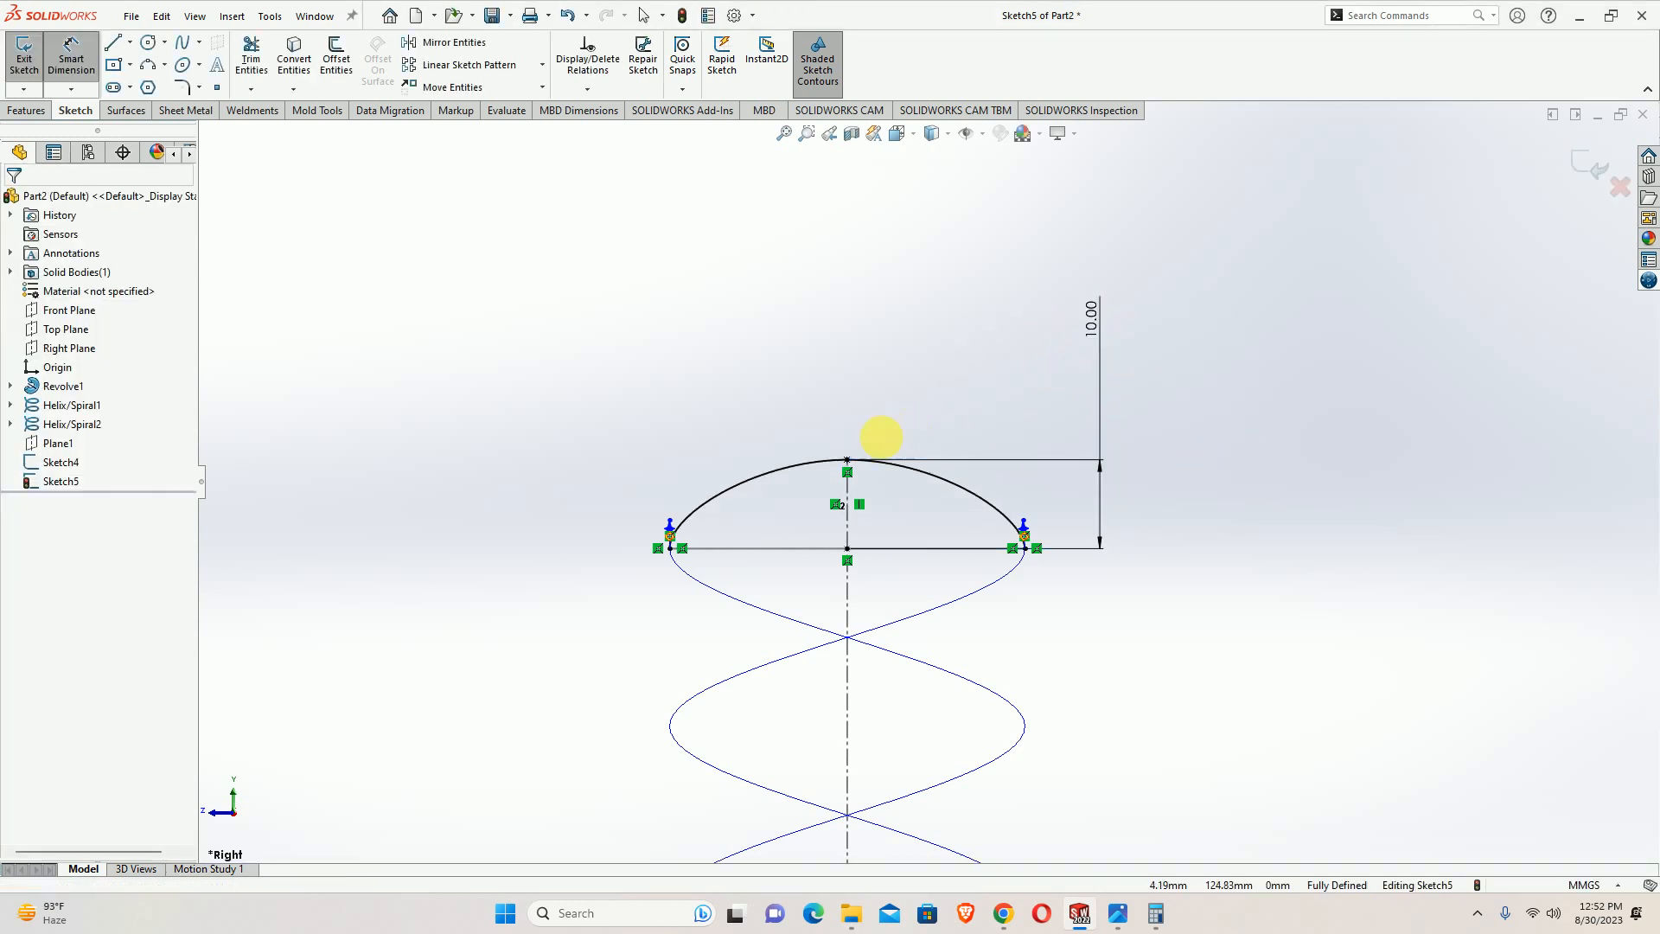
{"action": "key", "text": "Escape"}
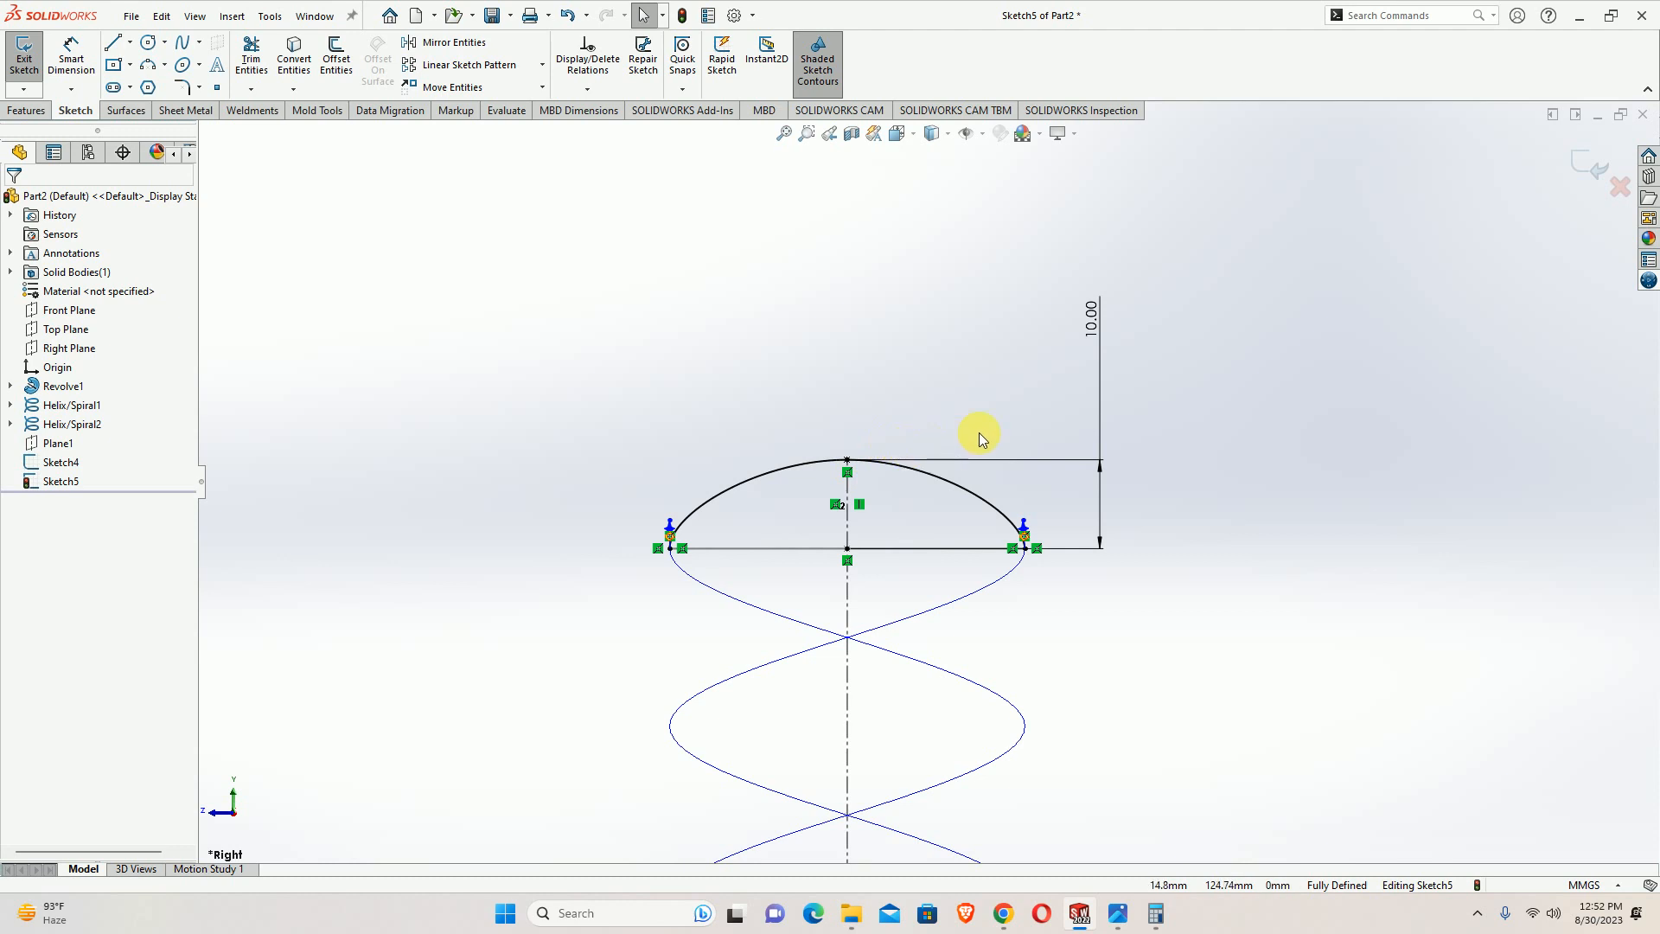
Add an equal curvature relation between the arched spline and the helix at the spline's right end
{"action": "left_click", "coordinate": [992, 513]}
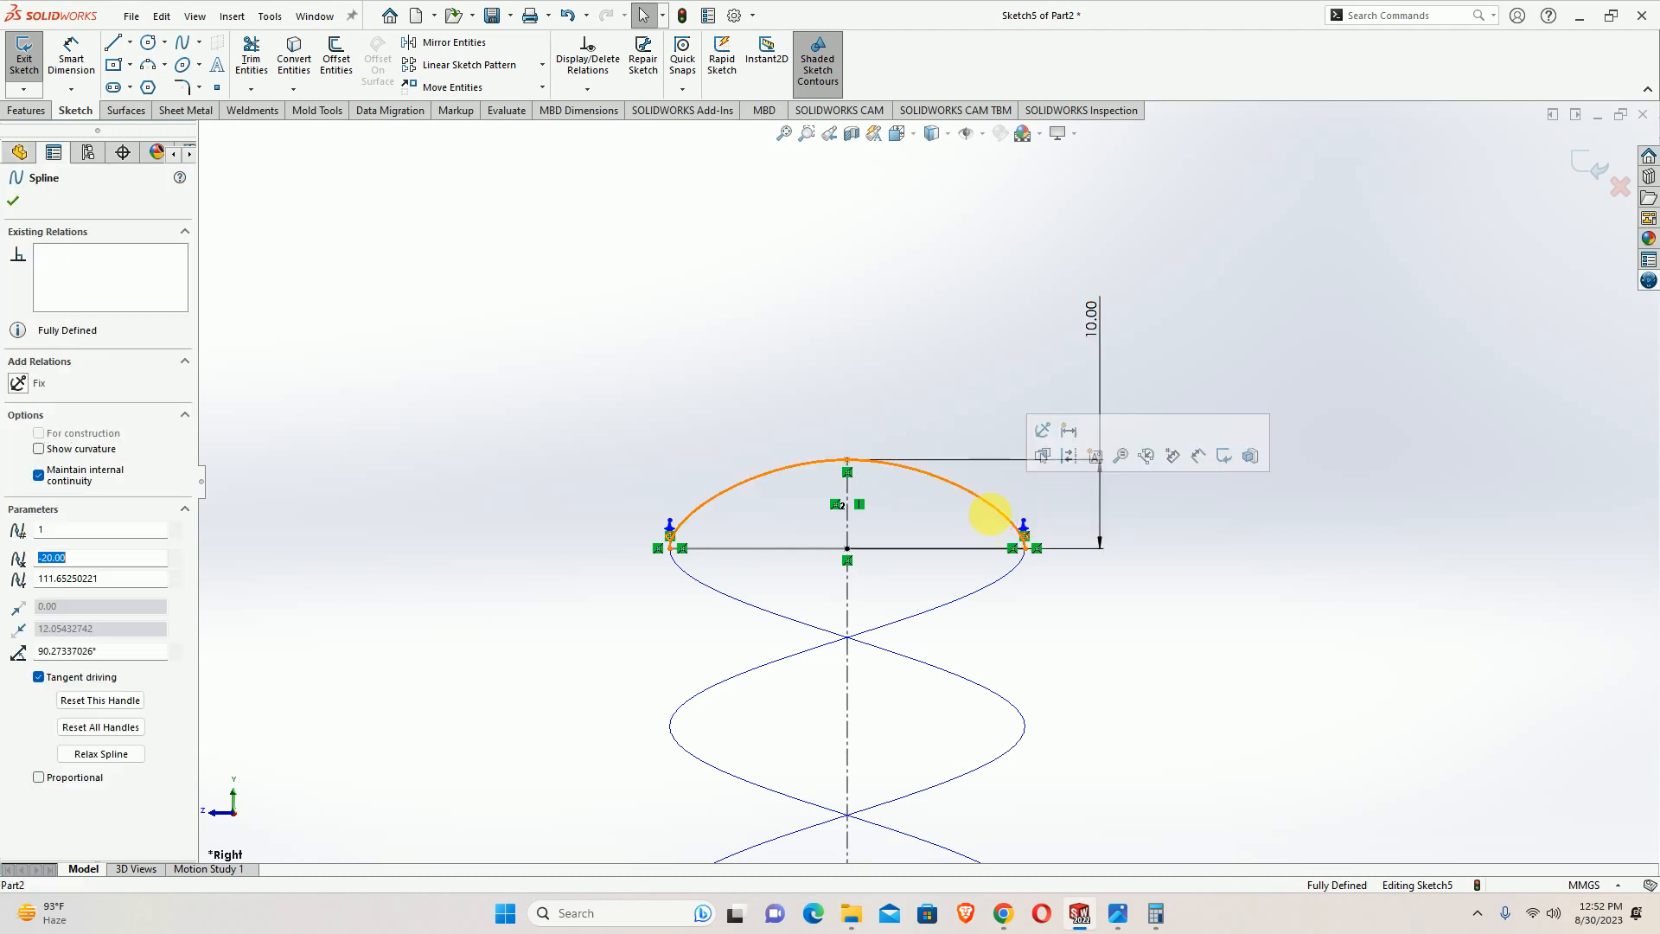
{"action": "left_click", "coordinate": [1008, 576], "text": "ctrl"}
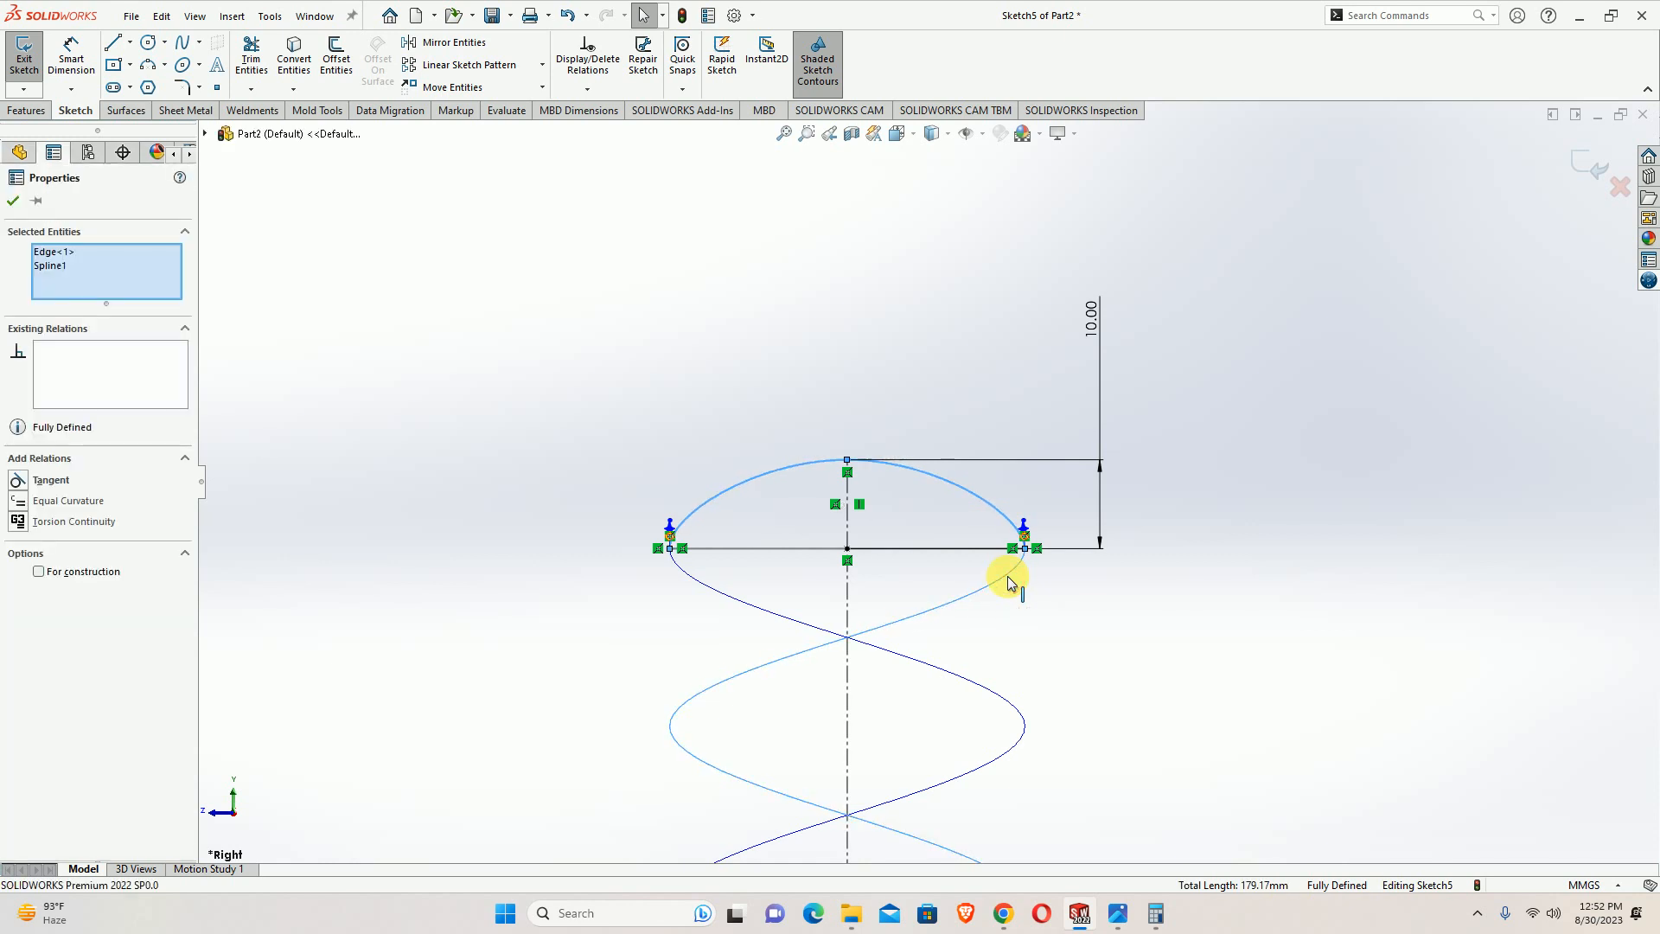
{"action": "left_click", "coordinate": [1086, 502]}
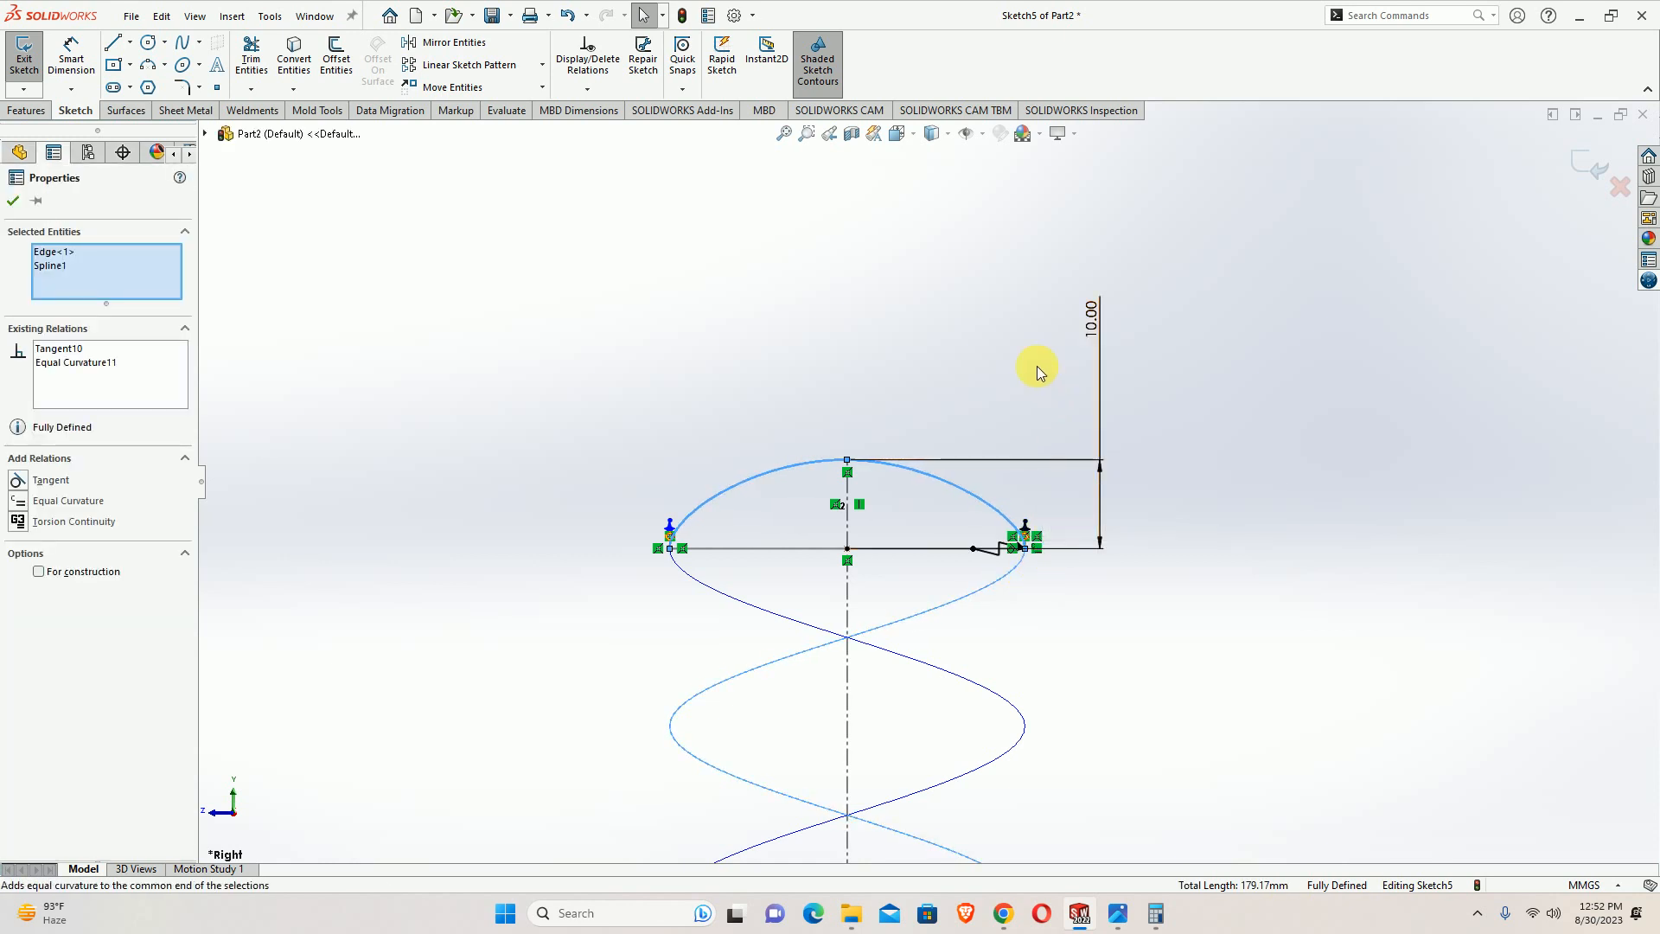
{"action": "left_click", "coordinate": [1033, 372]}
Set the arch height dimension to 7.5 mm
{"action": "double_click", "coordinate": [1091, 320]}
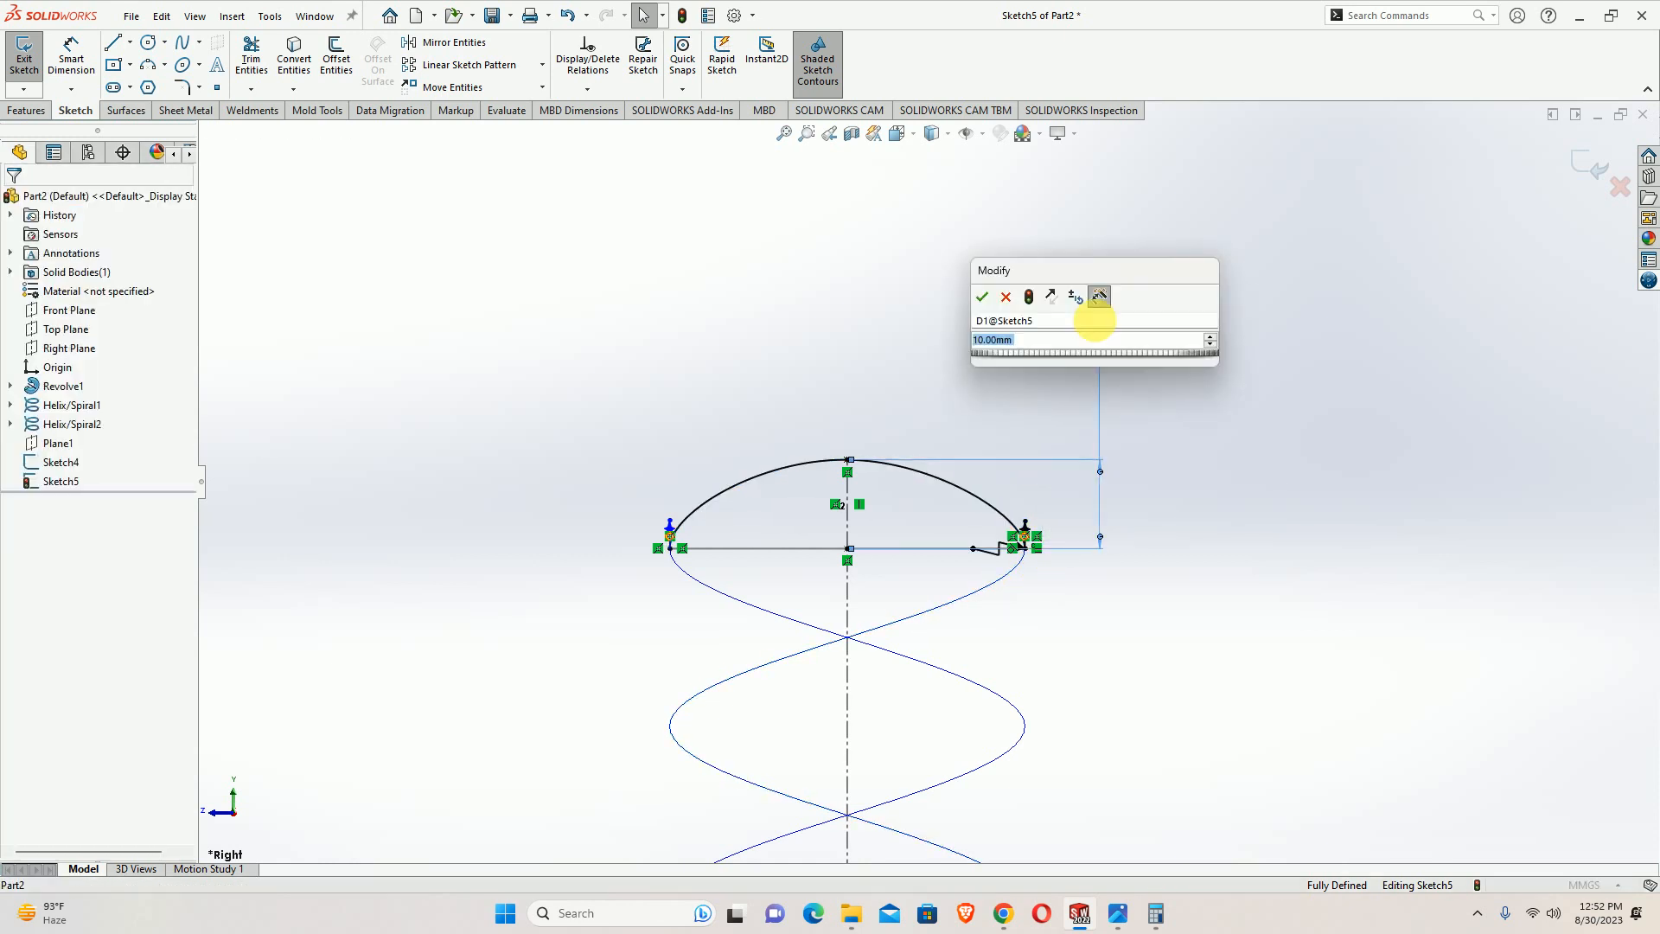
{"action": "key", "text": "Return"}
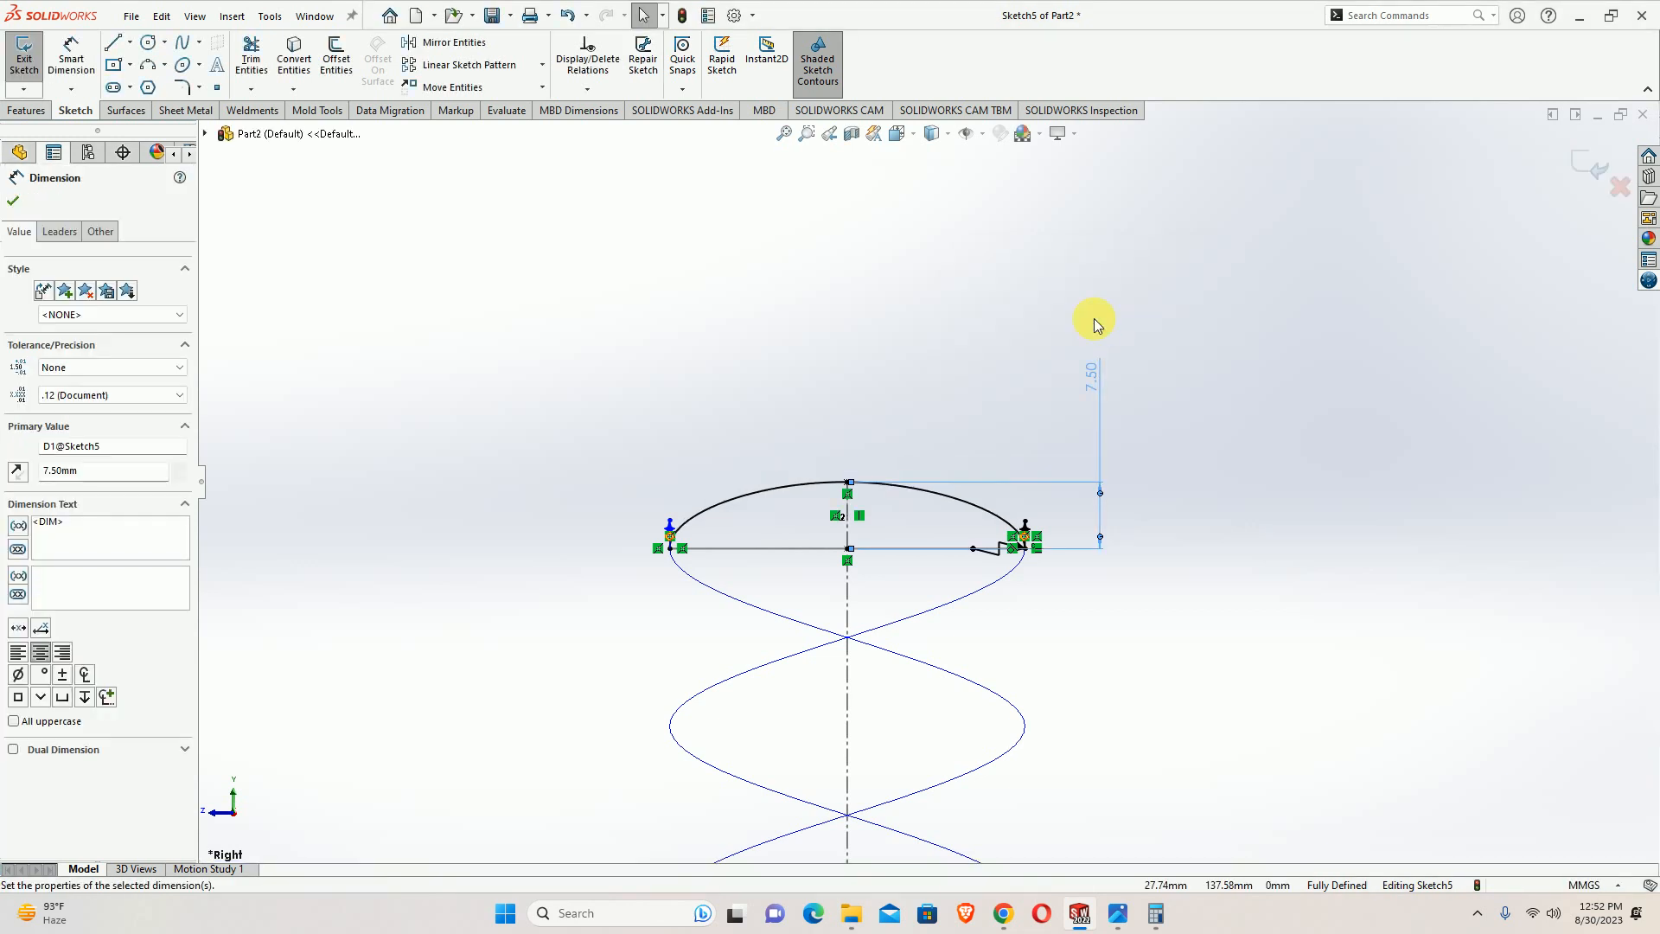
{"action": "key", "text": "Escape"}
Add an equal curvature relation between the arched spline and the other helix at the opposite end, and finish the sketch
{"action": "left_click", "coordinate": [696, 568]}
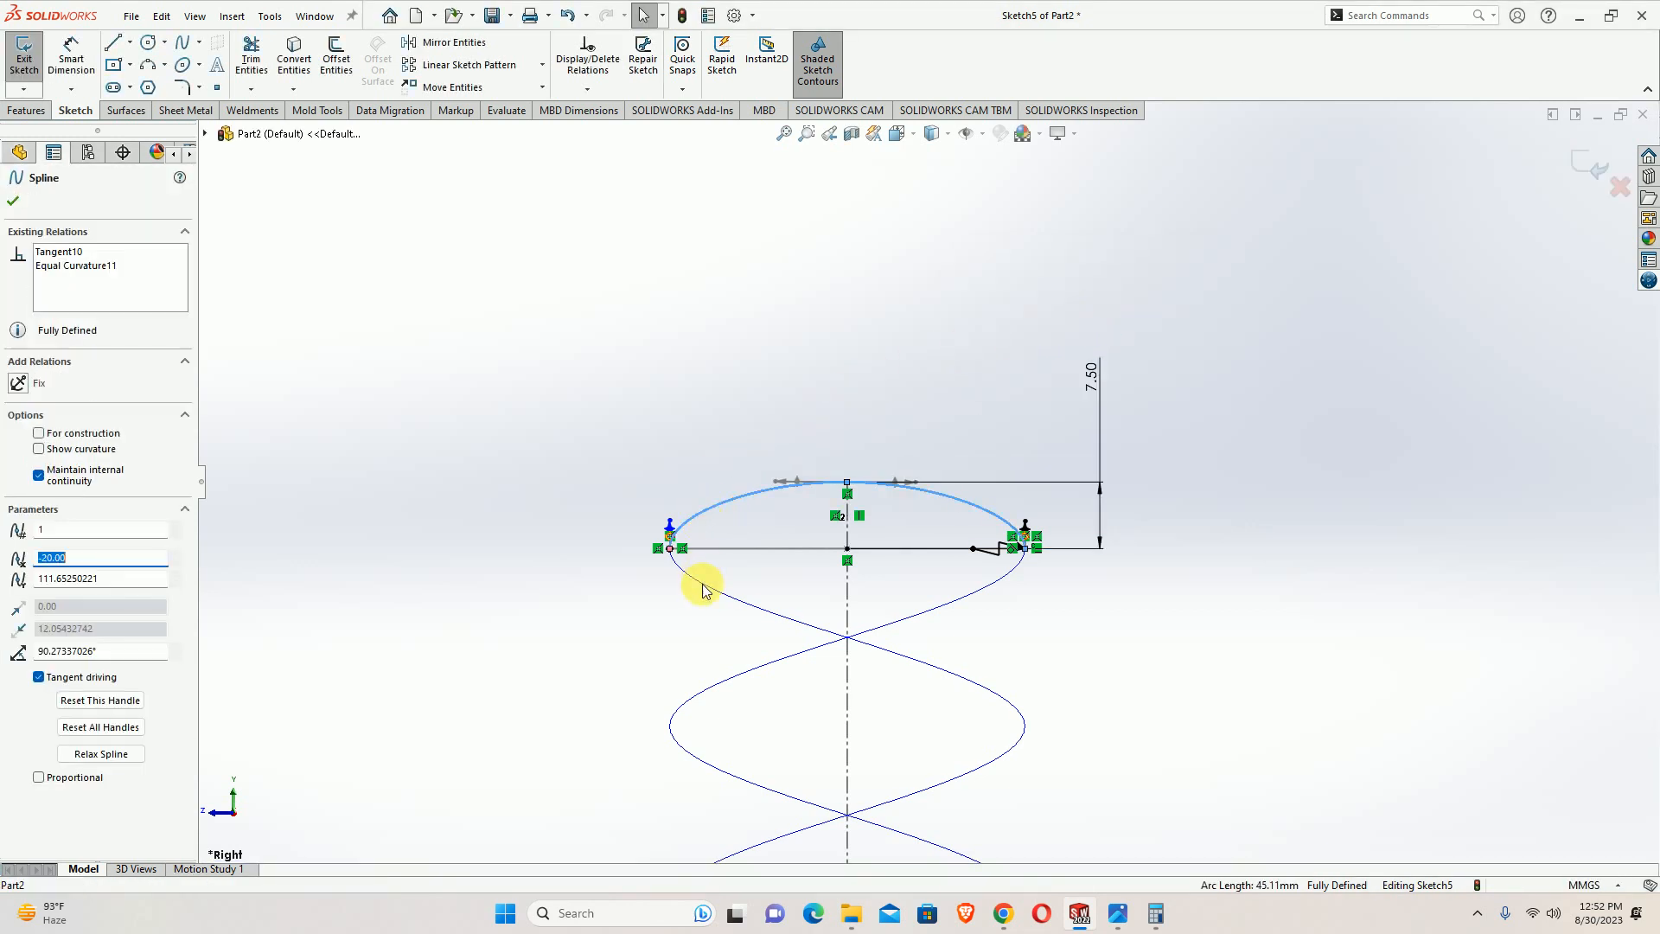
{"action": "left_click", "coordinate": [696, 550], "text": "ctrl"}
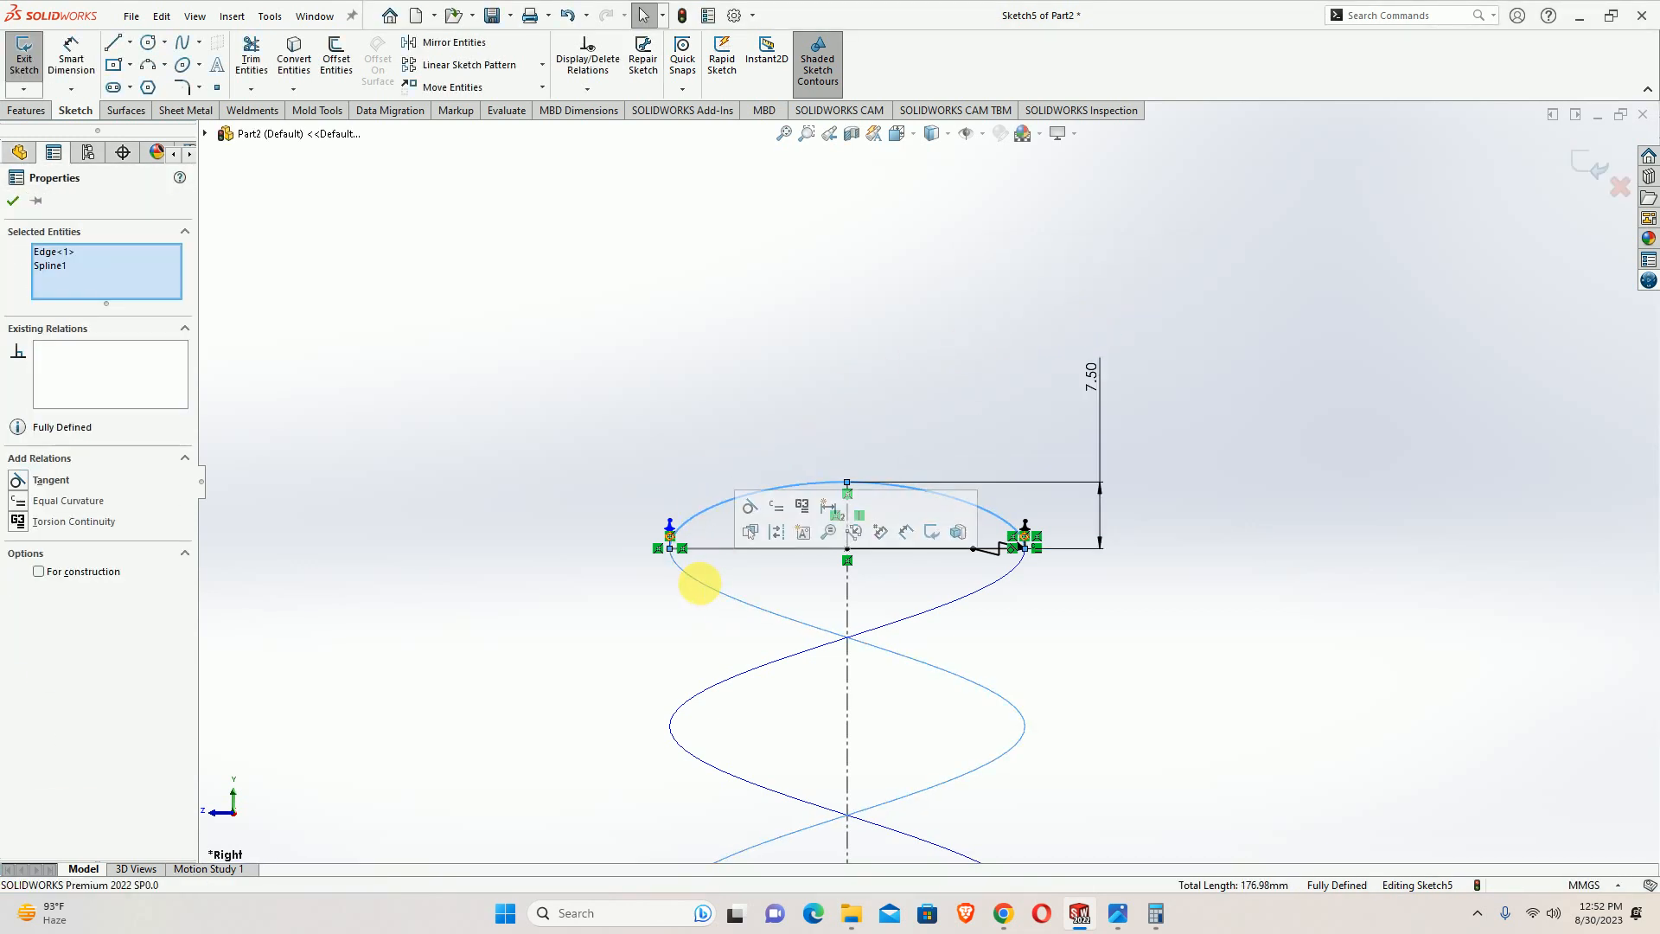
{"action": "left_click", "coordinate": [777, 510]}
{"action": "middle_click_drag", "start_coordinate": [797, 507], "coordinate": [713, 553]}
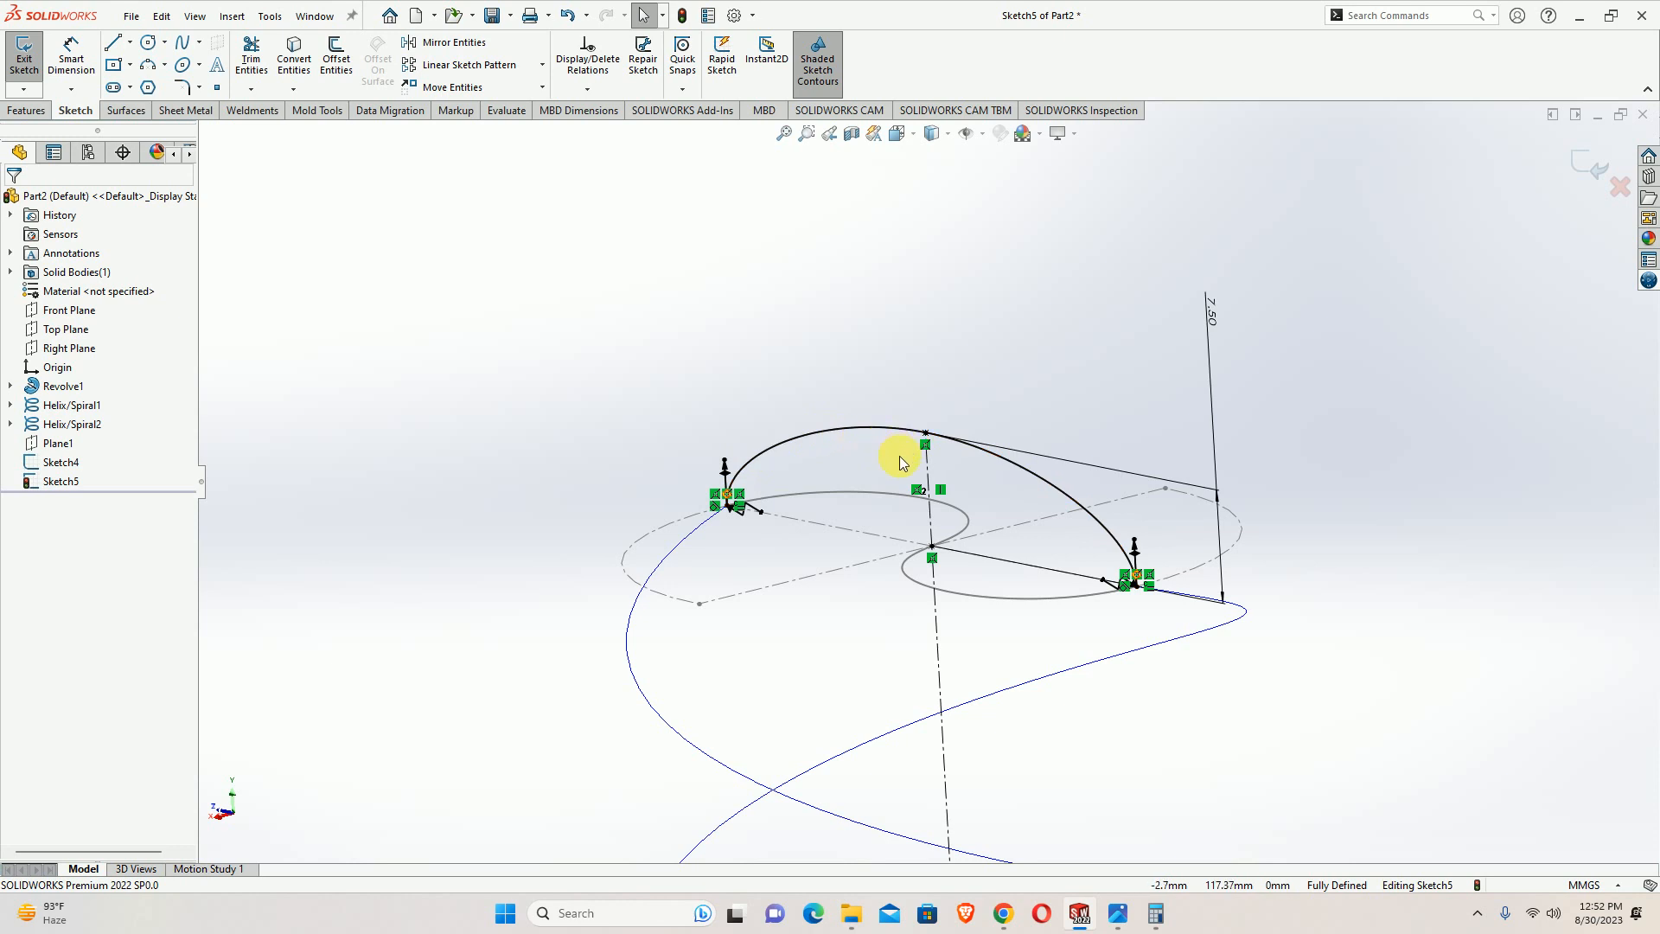
{"action": "scroll", "coordinate": [864, 458], "scroll_direction": "up", "scroll_amount": 3}
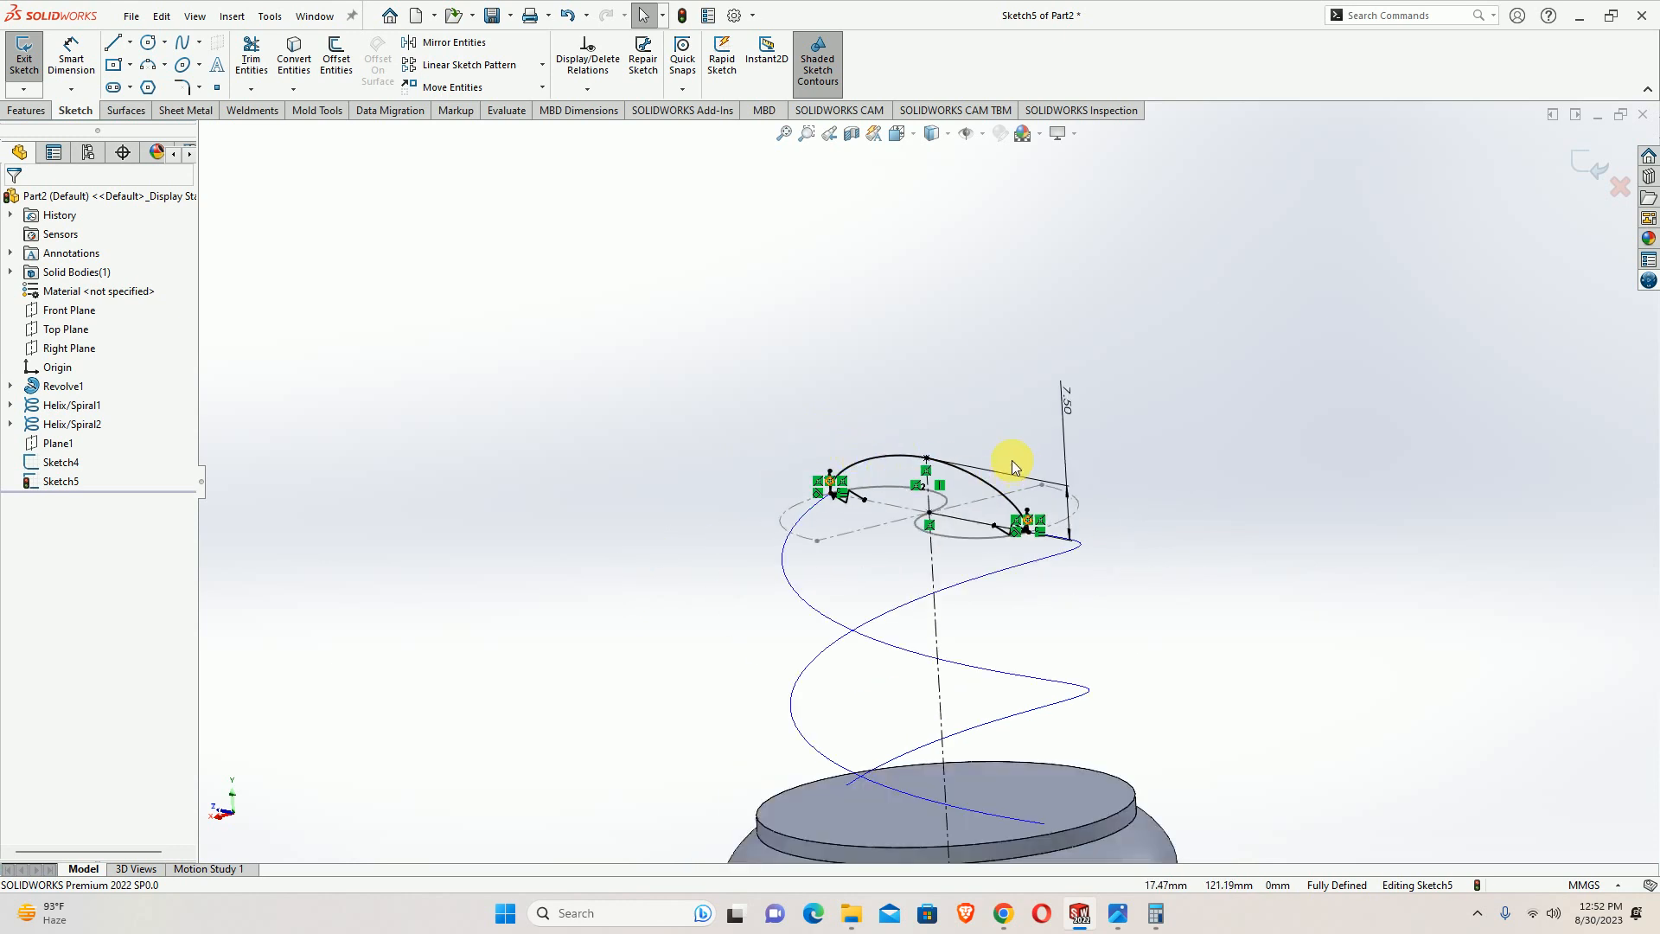
{"action": "left_click", "coordinate": [1589, 152]}
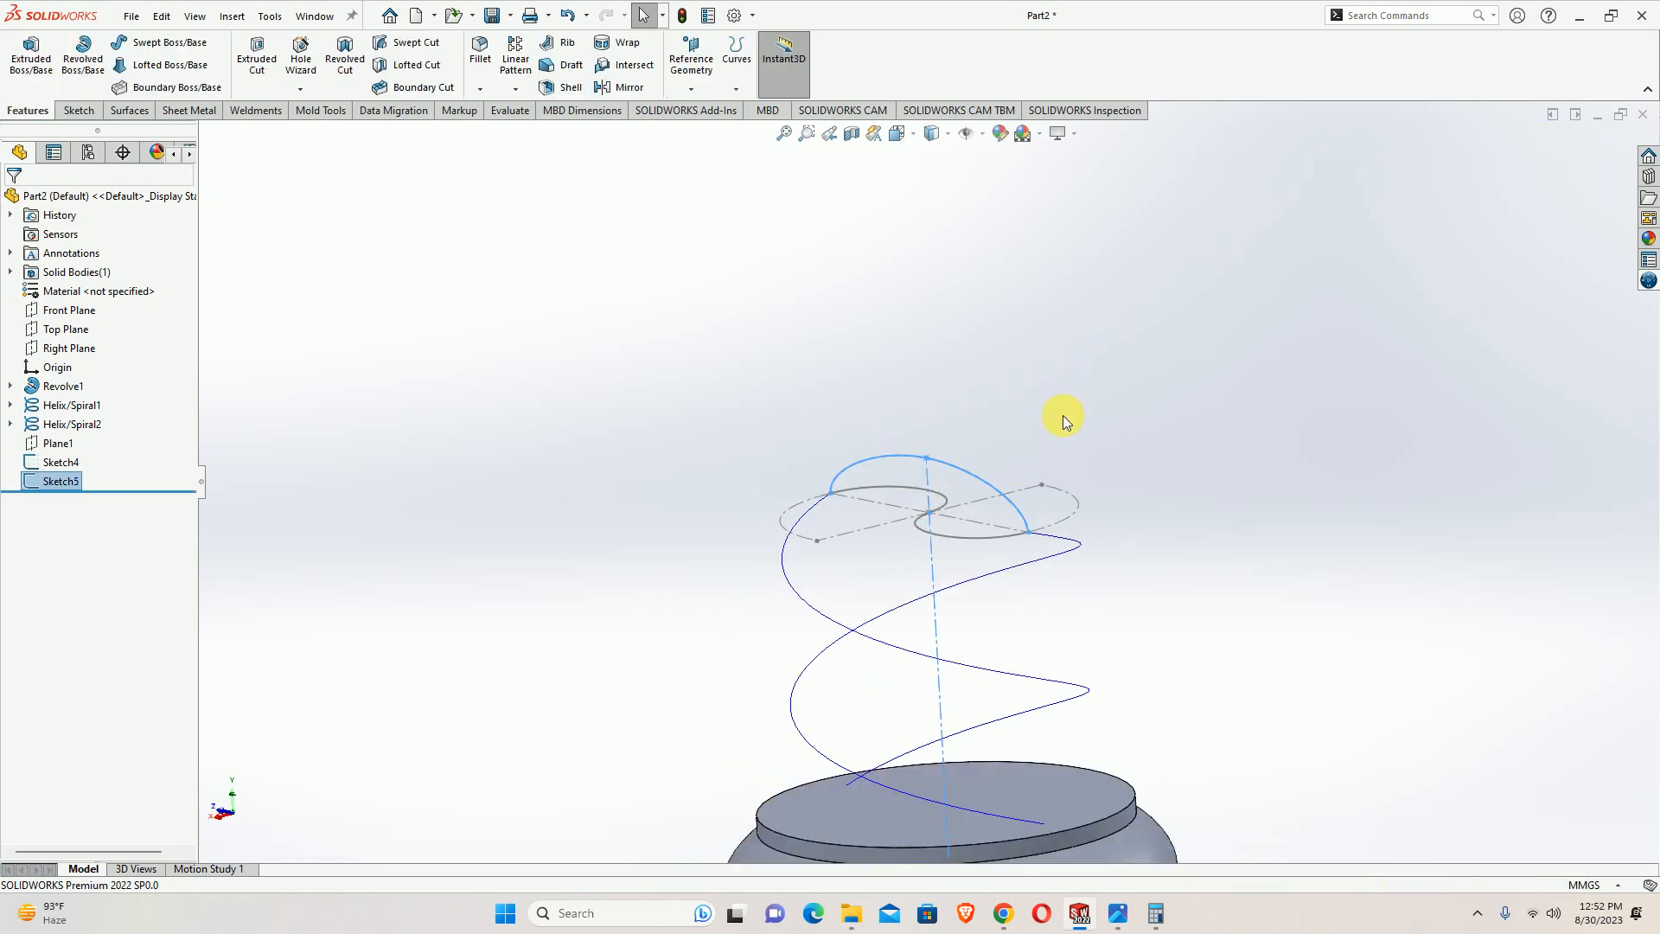
Create a projected curve with the Sketch on sketch type from the arched spline sketch and the S-shaped spline sketch
{"action": "mouse_move", "coordinate": [1061, 415]}
{"action": "middle_mouse_down"}
{"action": "mouse_move", "coordinate": [1041, 455]}
{"action": "mouse_move", "coordinate": [1153, 340]}
{"action": "middle_mouse_up"}
{"action": "scroll", "coordinate": [1124, 354], "scroll_direction": "down", "scroll_amount": 3}
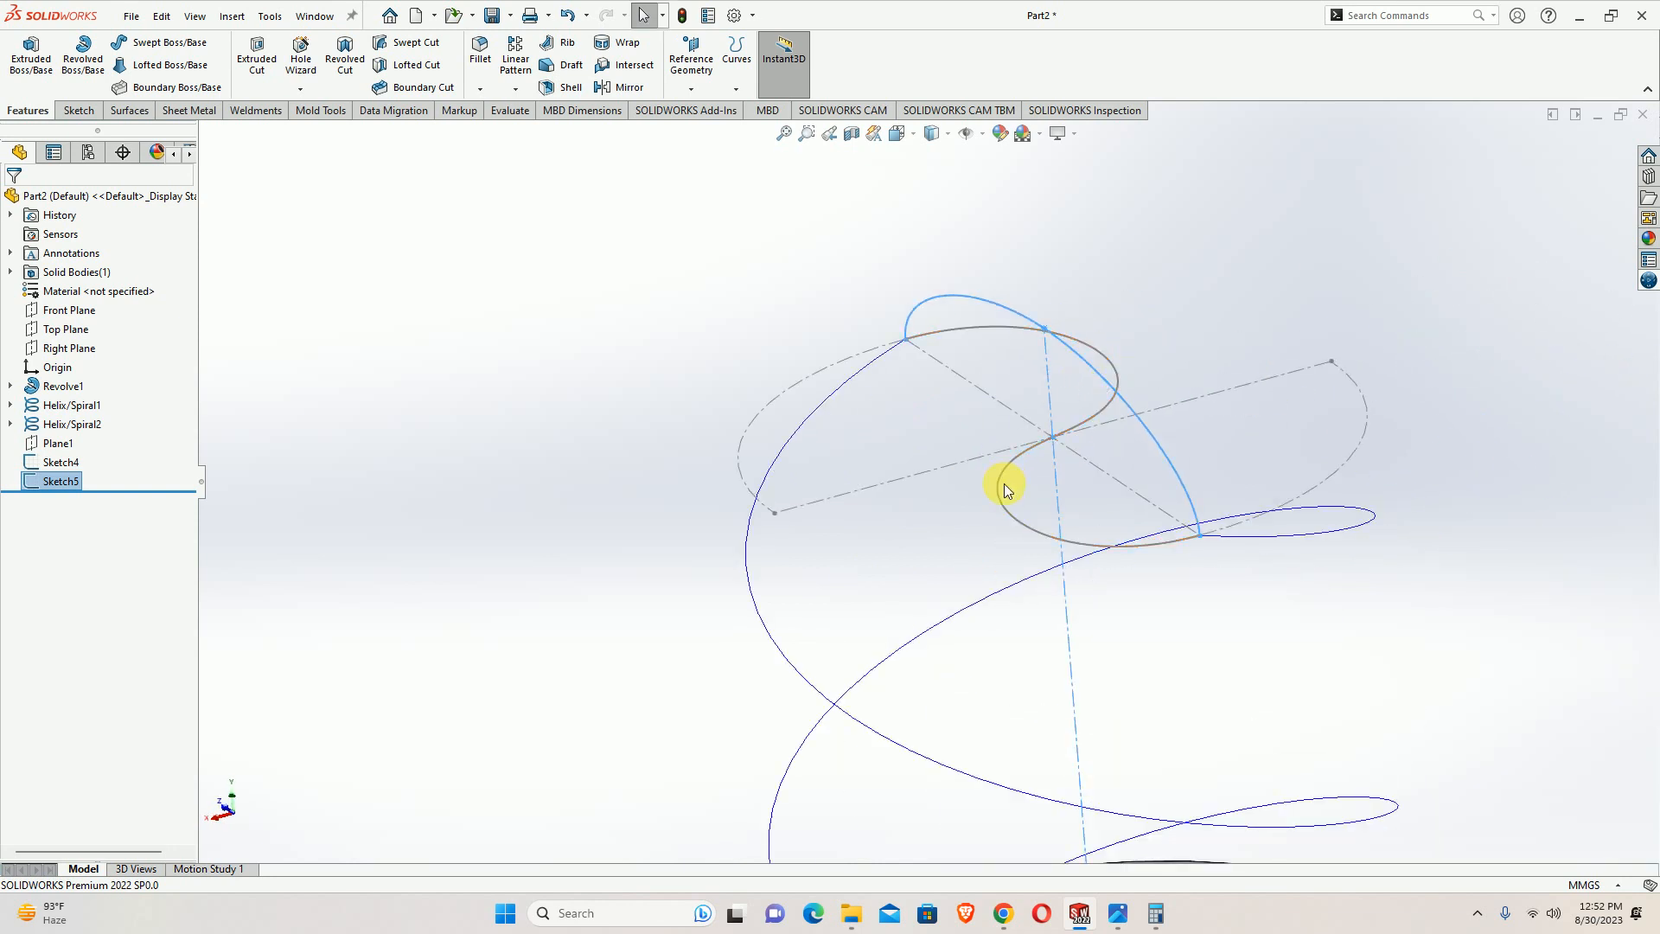
{"action": "left_click", "coordinate": [1166, 454]}
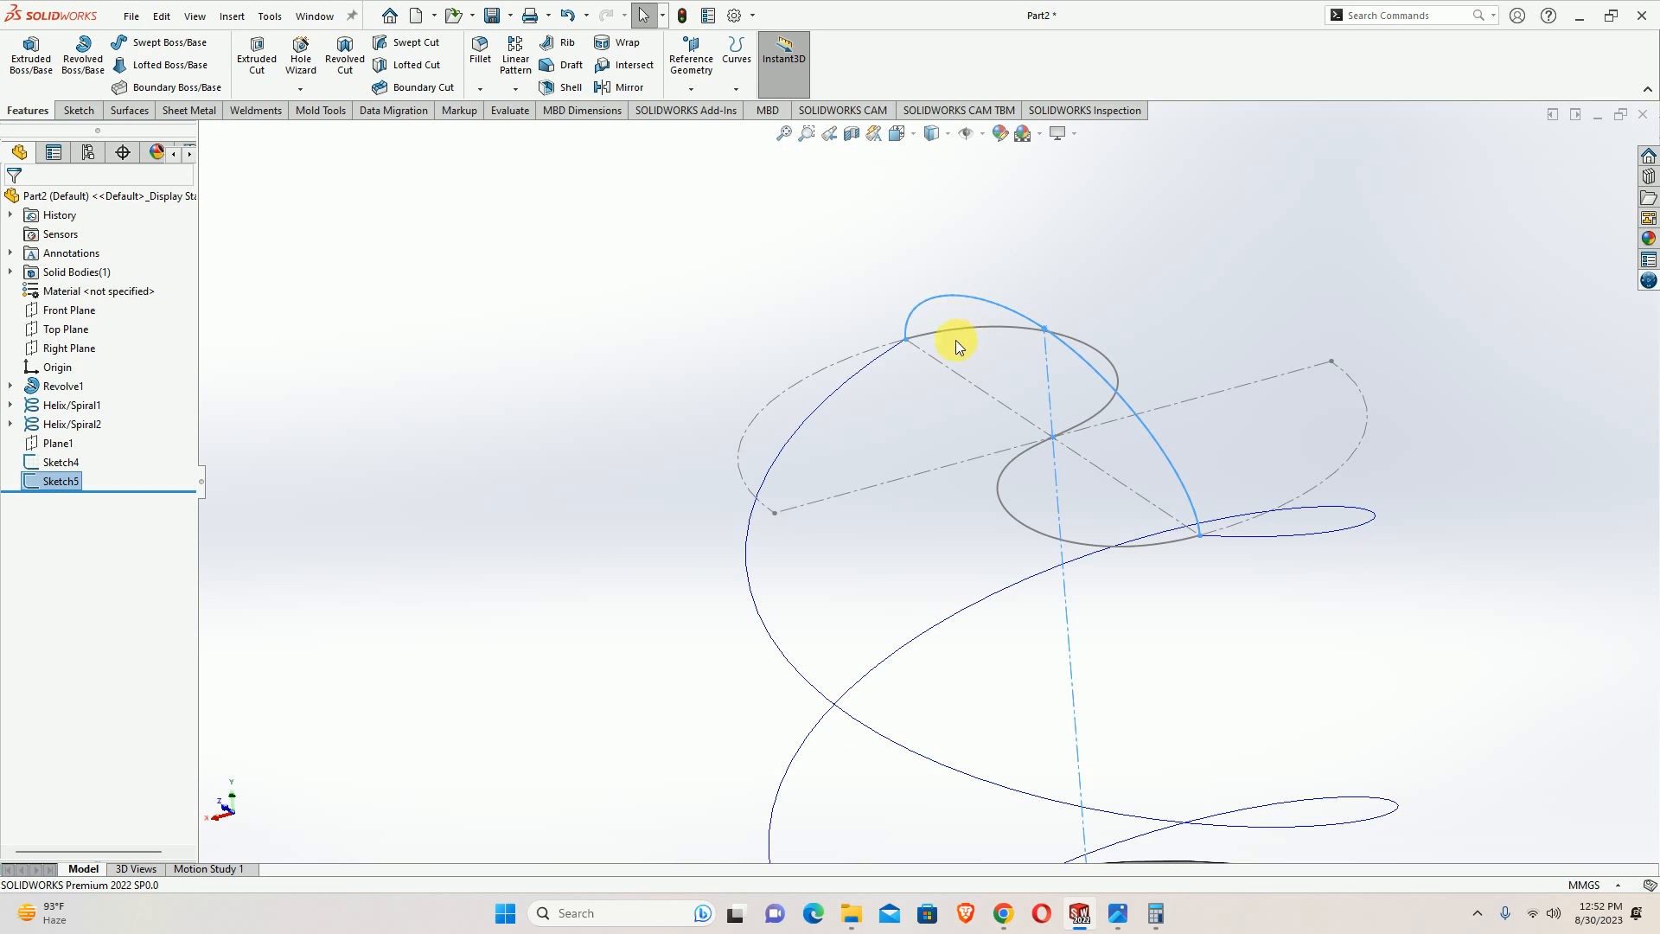
{"action": "mouse_move", "coordinate": [1009, 361]}
{"action": "middle_mouse_down"}
{"action": "mouse_move", "coordinate": [1115, 333]}
{"action": "mouse_move", "coordinate": [997, 407]}
{"action": "mouse_move", "coordinate": [900, 408]}
{"action": "mouse_move", "coordinate": [817, 526]}
{"action": "mouse_move", "coordinate": [615, 608]}
{"action": "middle_mouse_up"}
{"action": "key", "text": "f"}
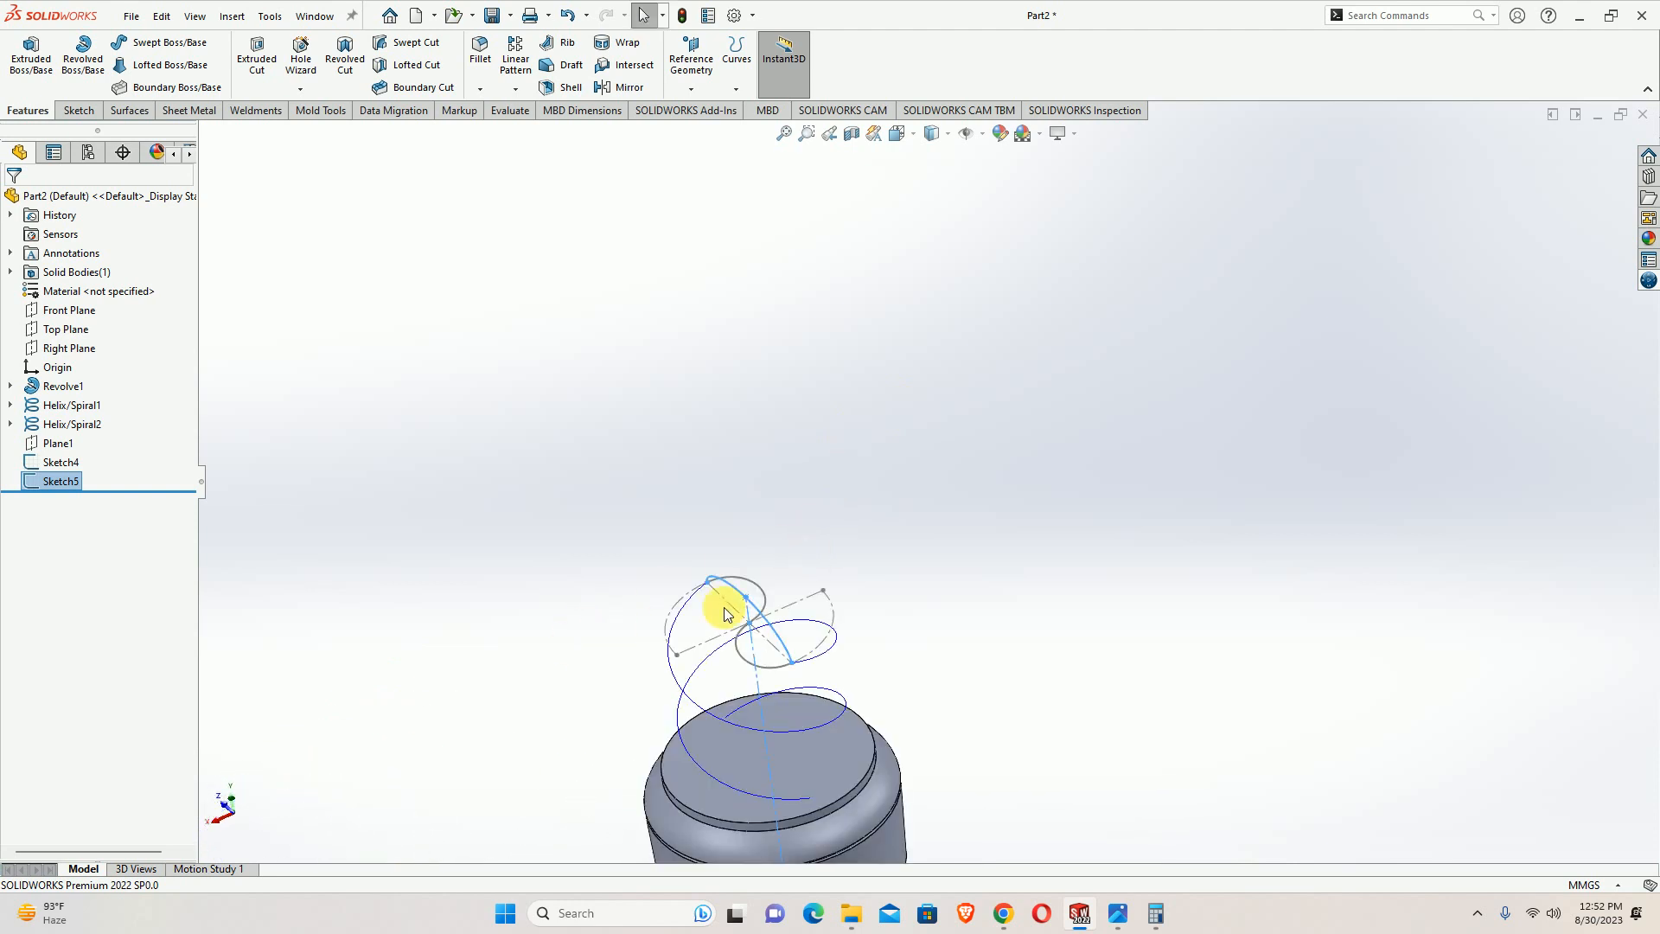
{"action": "left_click", "coordinate": [737, 59]}
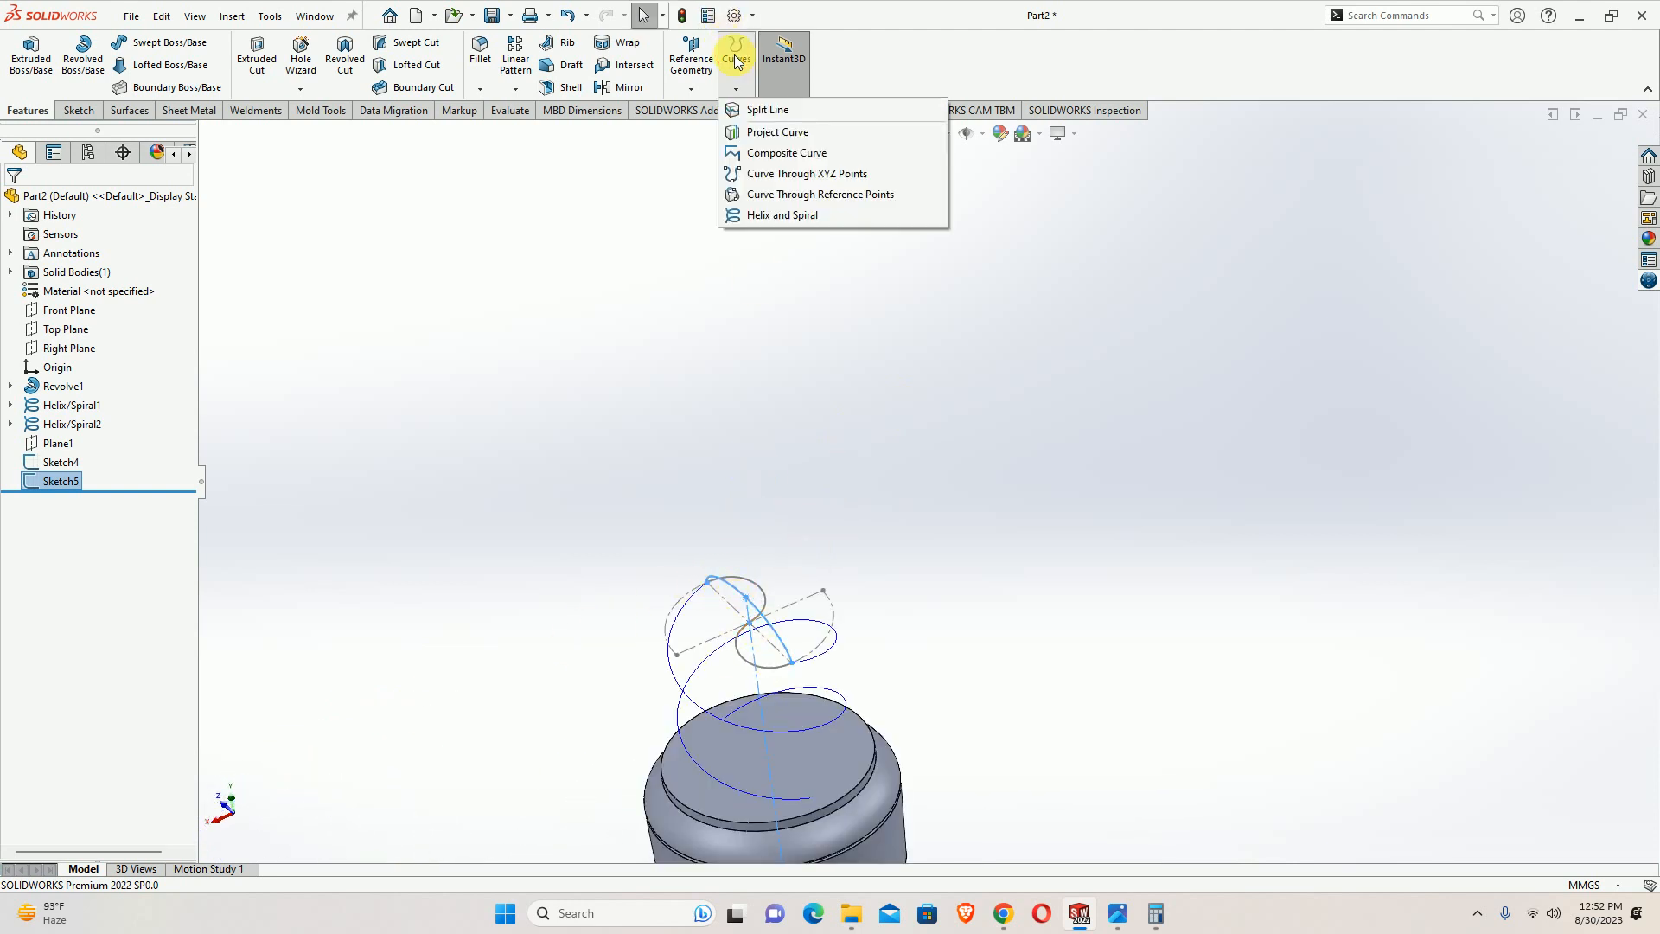
{"action": "left_click", "coordinate": [819, 135]}
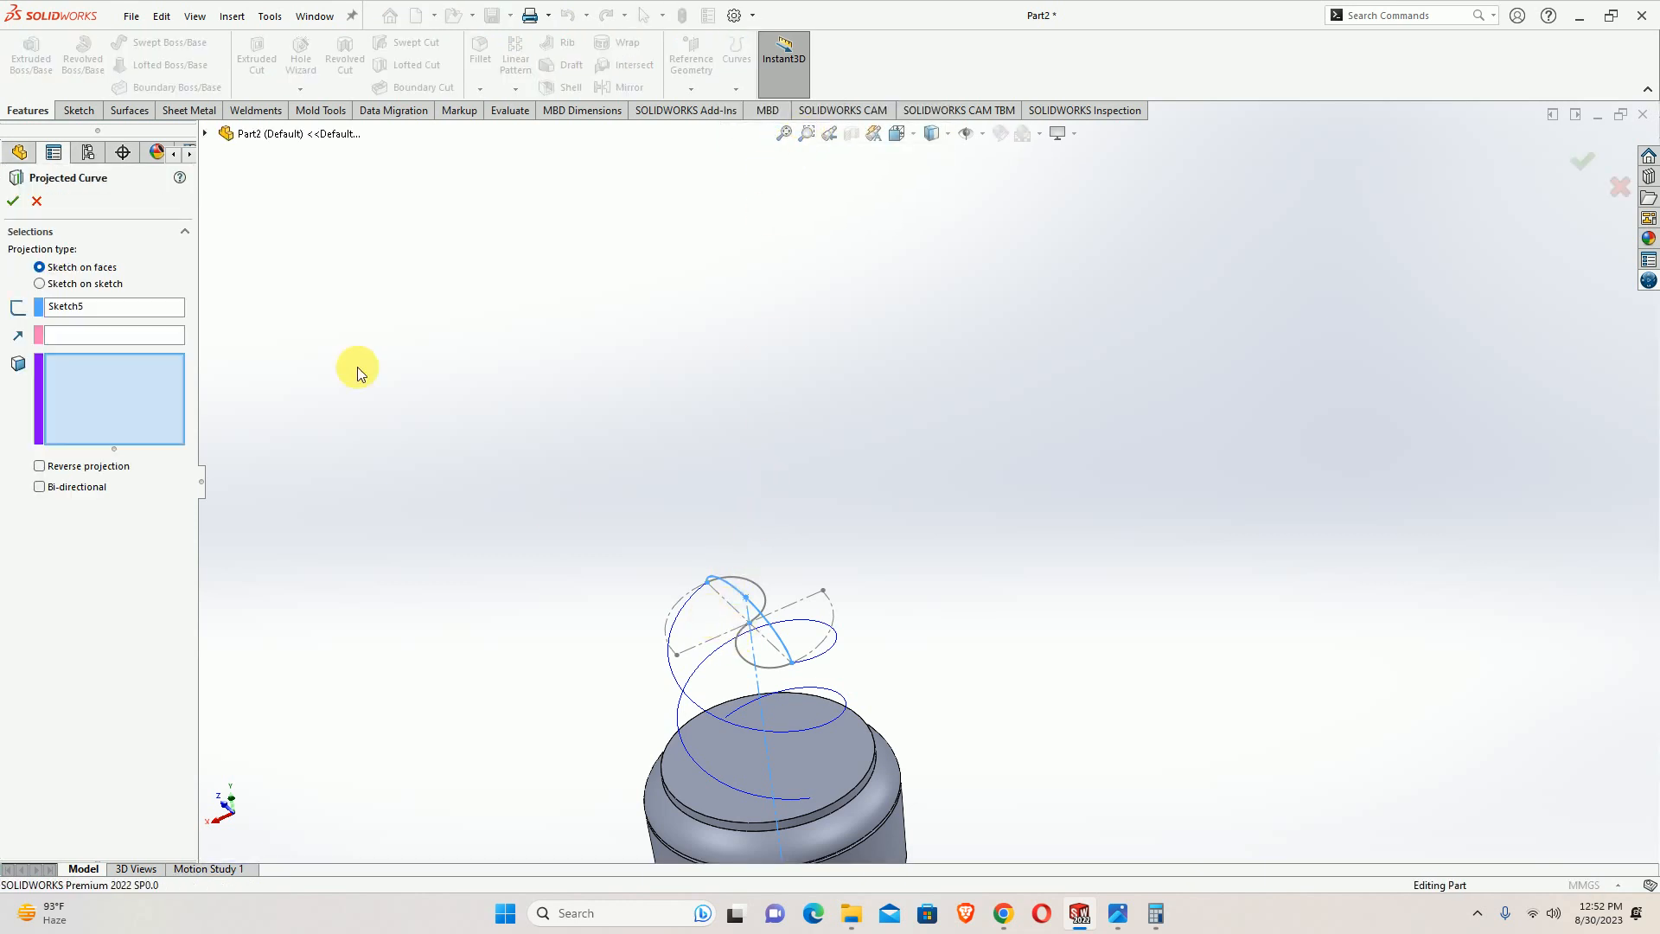
{"action": "left_click", "coordinate": [60, 284]}
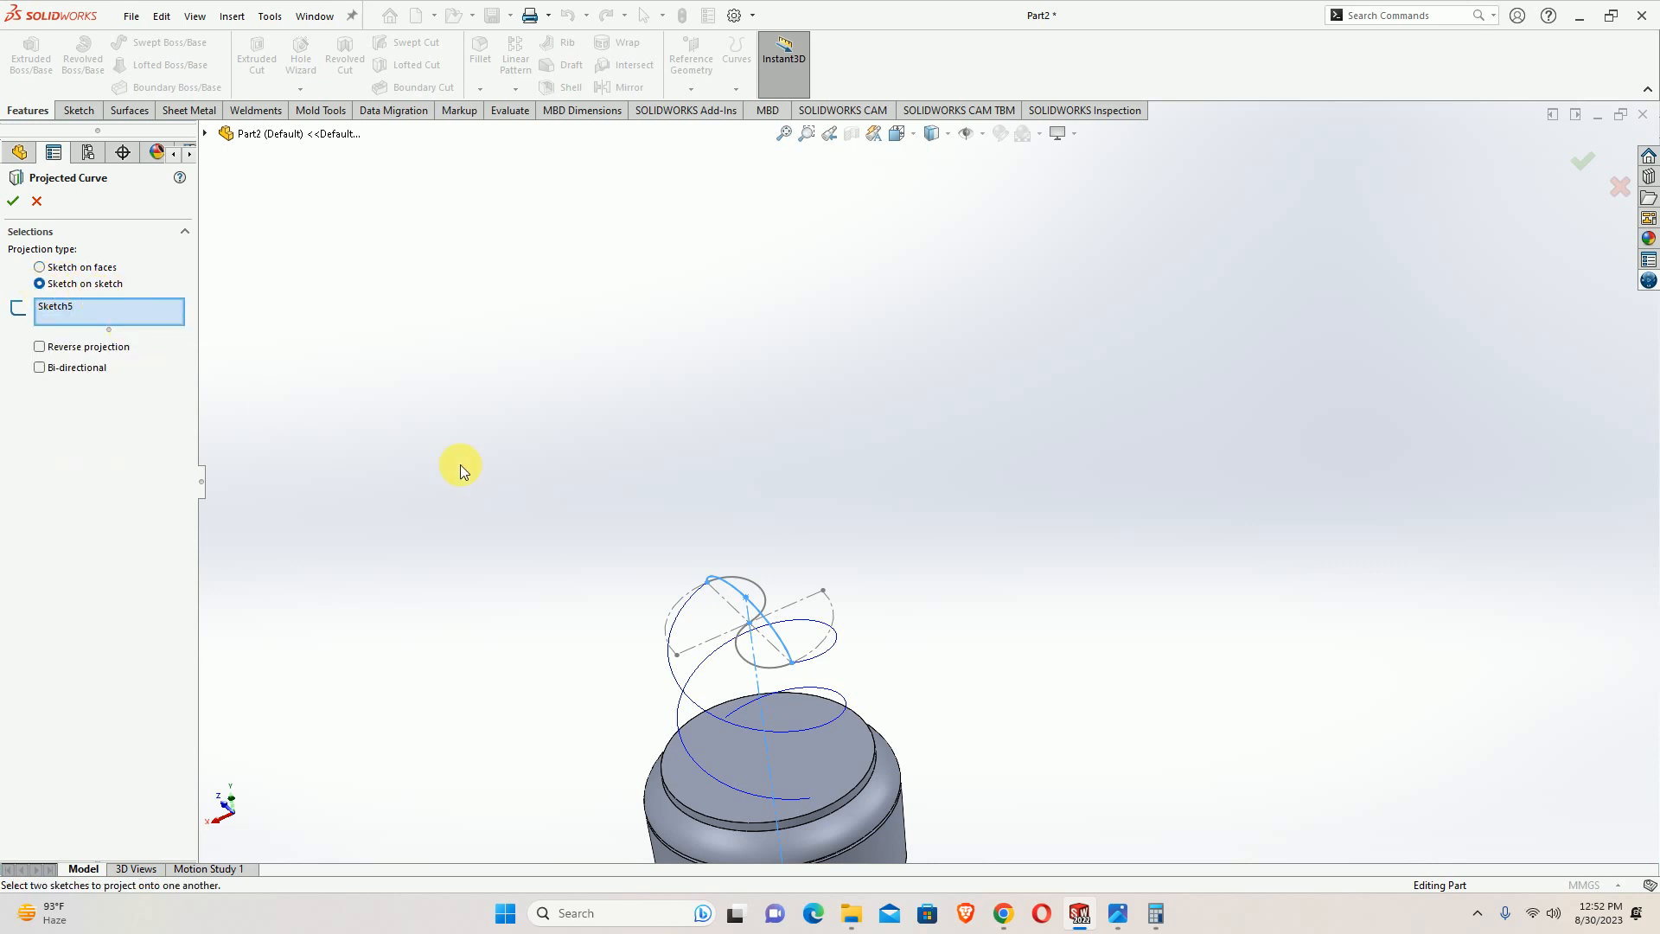
{"action": "scroll", "coordinate": [753, 615], "scroll_direction": "down", "scroll_amount": 5}
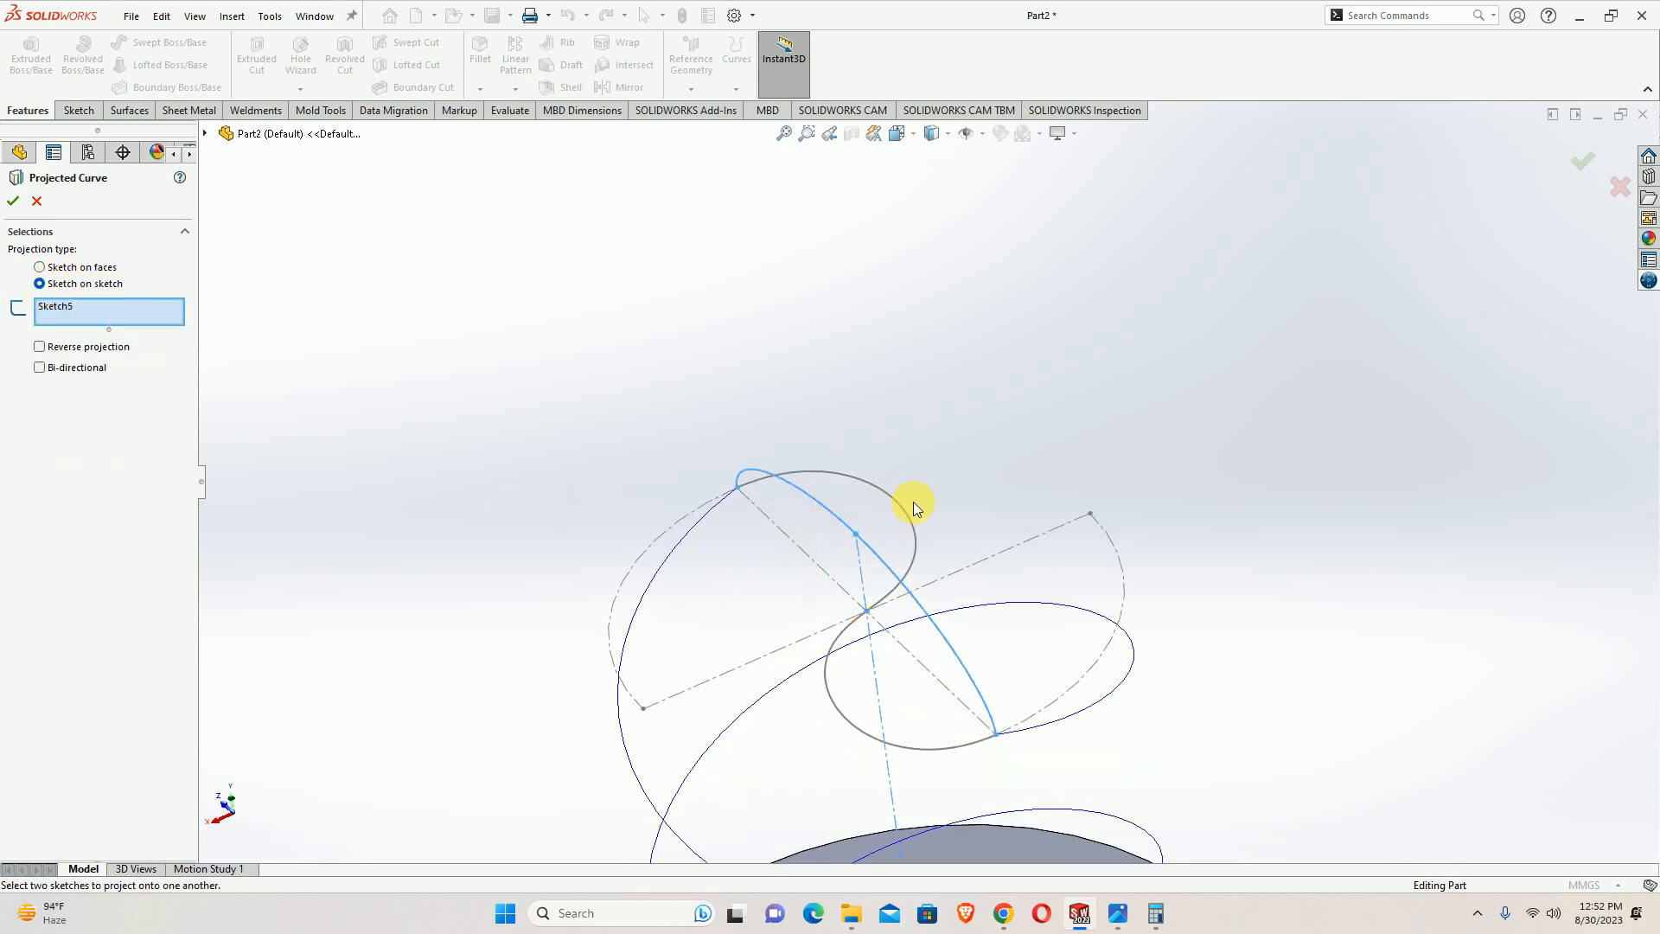
{"action": "left_click", "coordinate": [904, 510]}
{"action": "scroll", "coordinate": [920, 510], "scroll_direction": "up", "scroll_amount": 3}
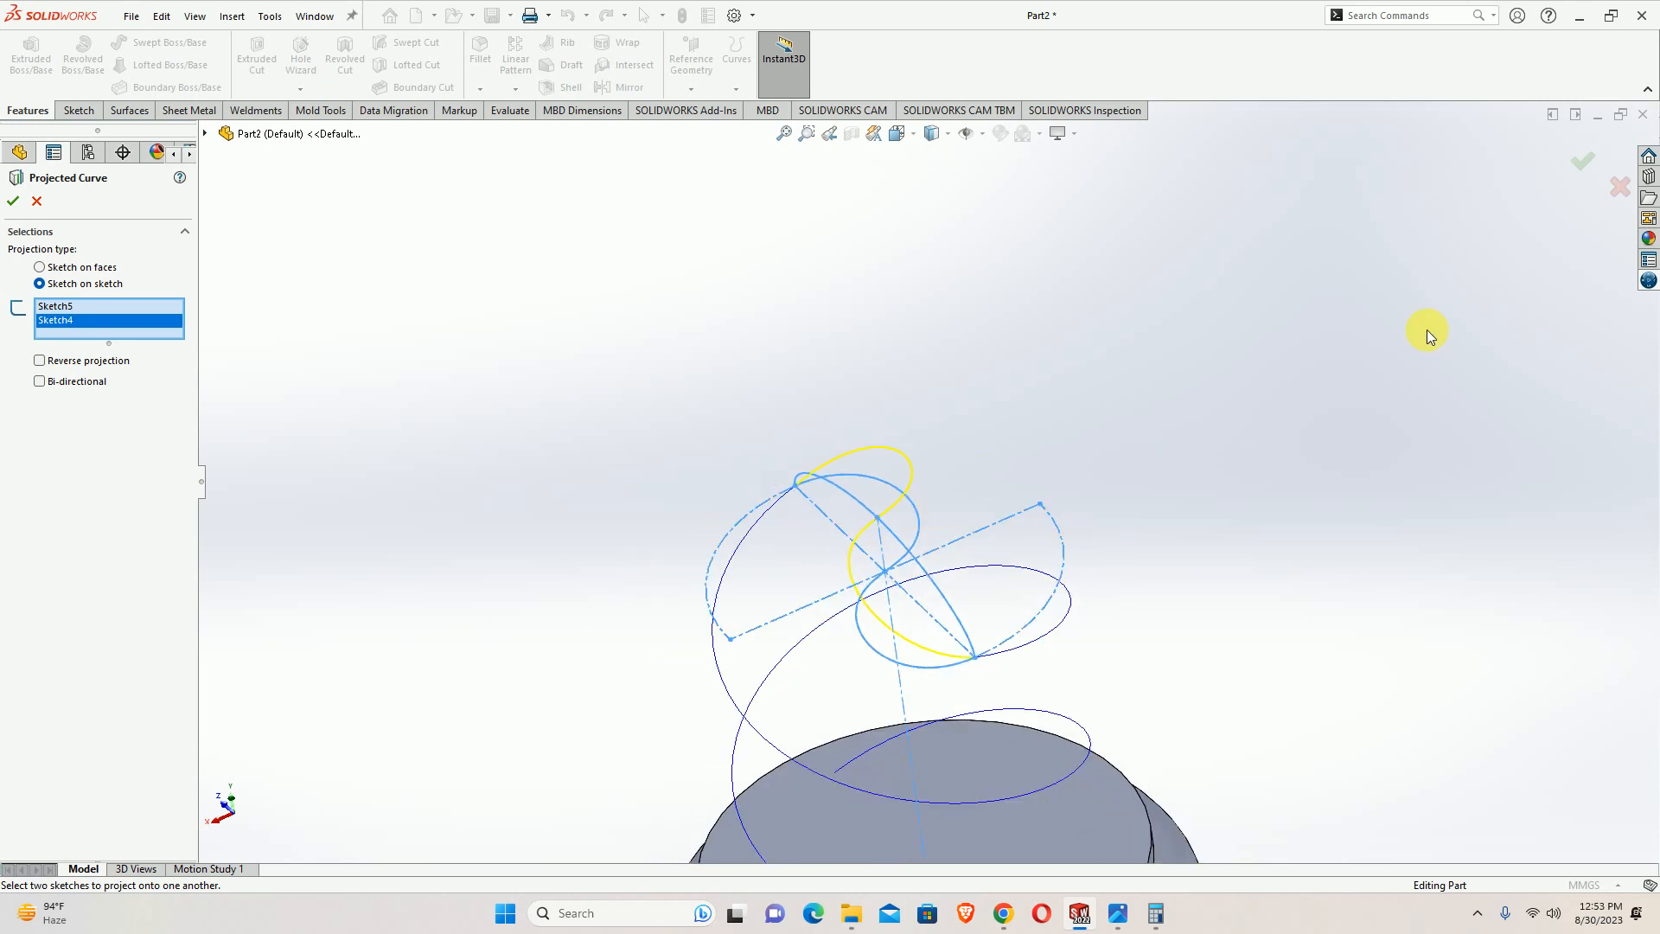
{"action": "left_click", "coordinate": [1581, 162]}
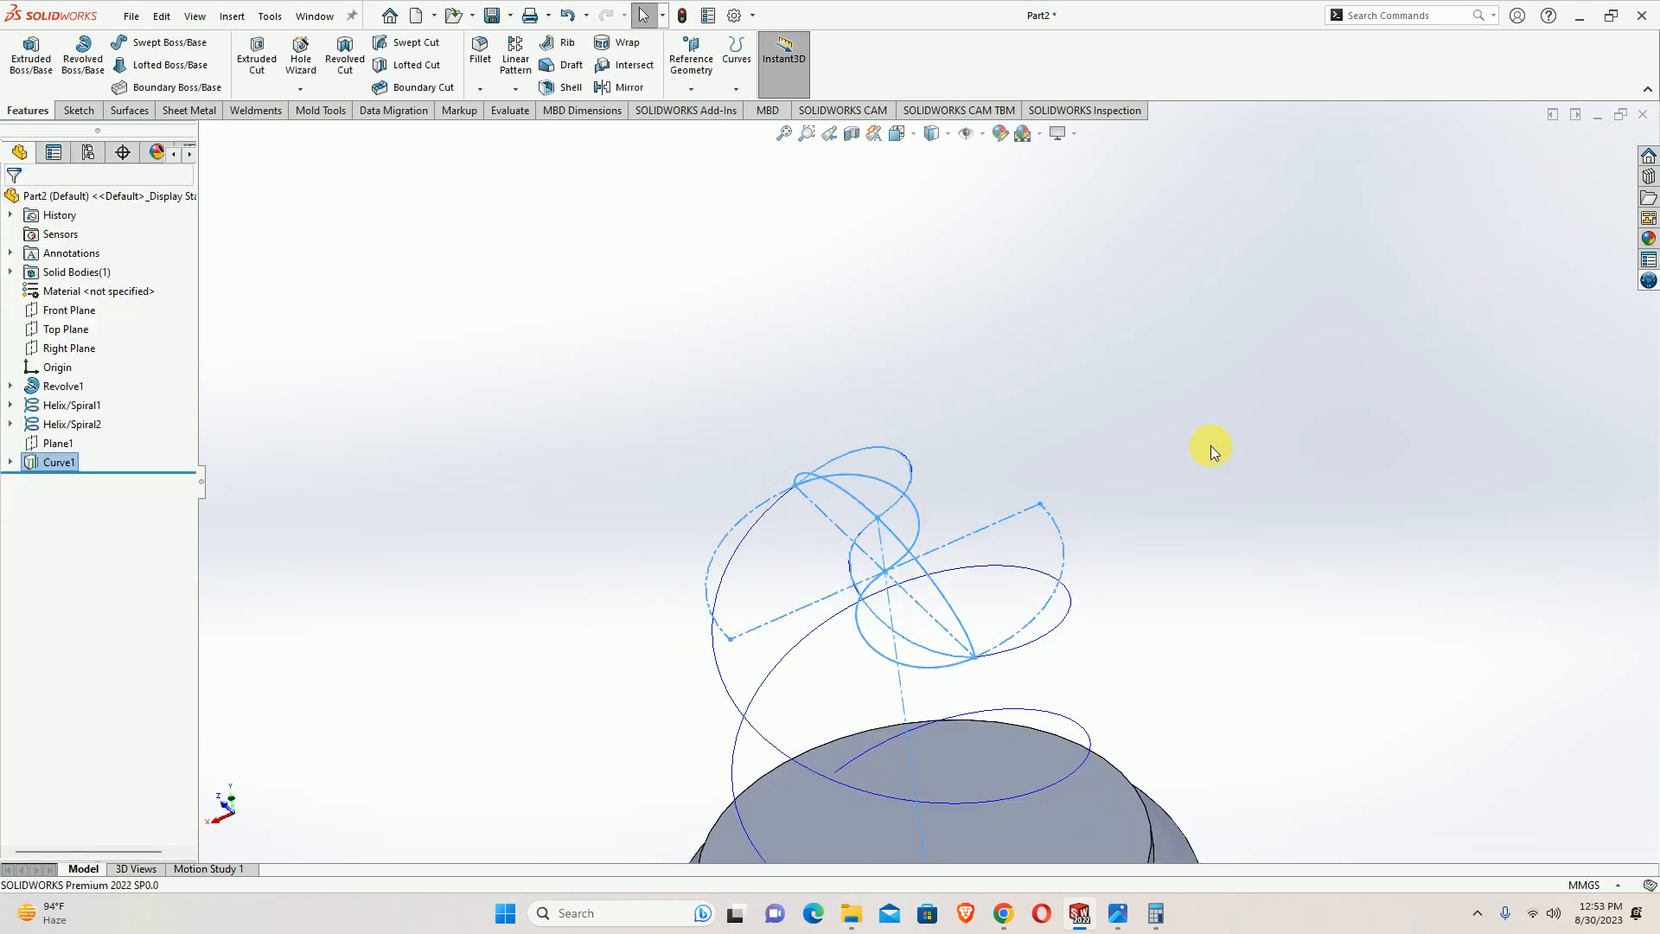
Move the revolved base body -15 mm along Y with Move/Copy Bodies, leaving the Copy option off
{"action": "left_click", "coordinate": [953, 484]}
{"action": "middle_click_drag", "start_coordinate": [942, 465], "coordinate": [933, 514]}
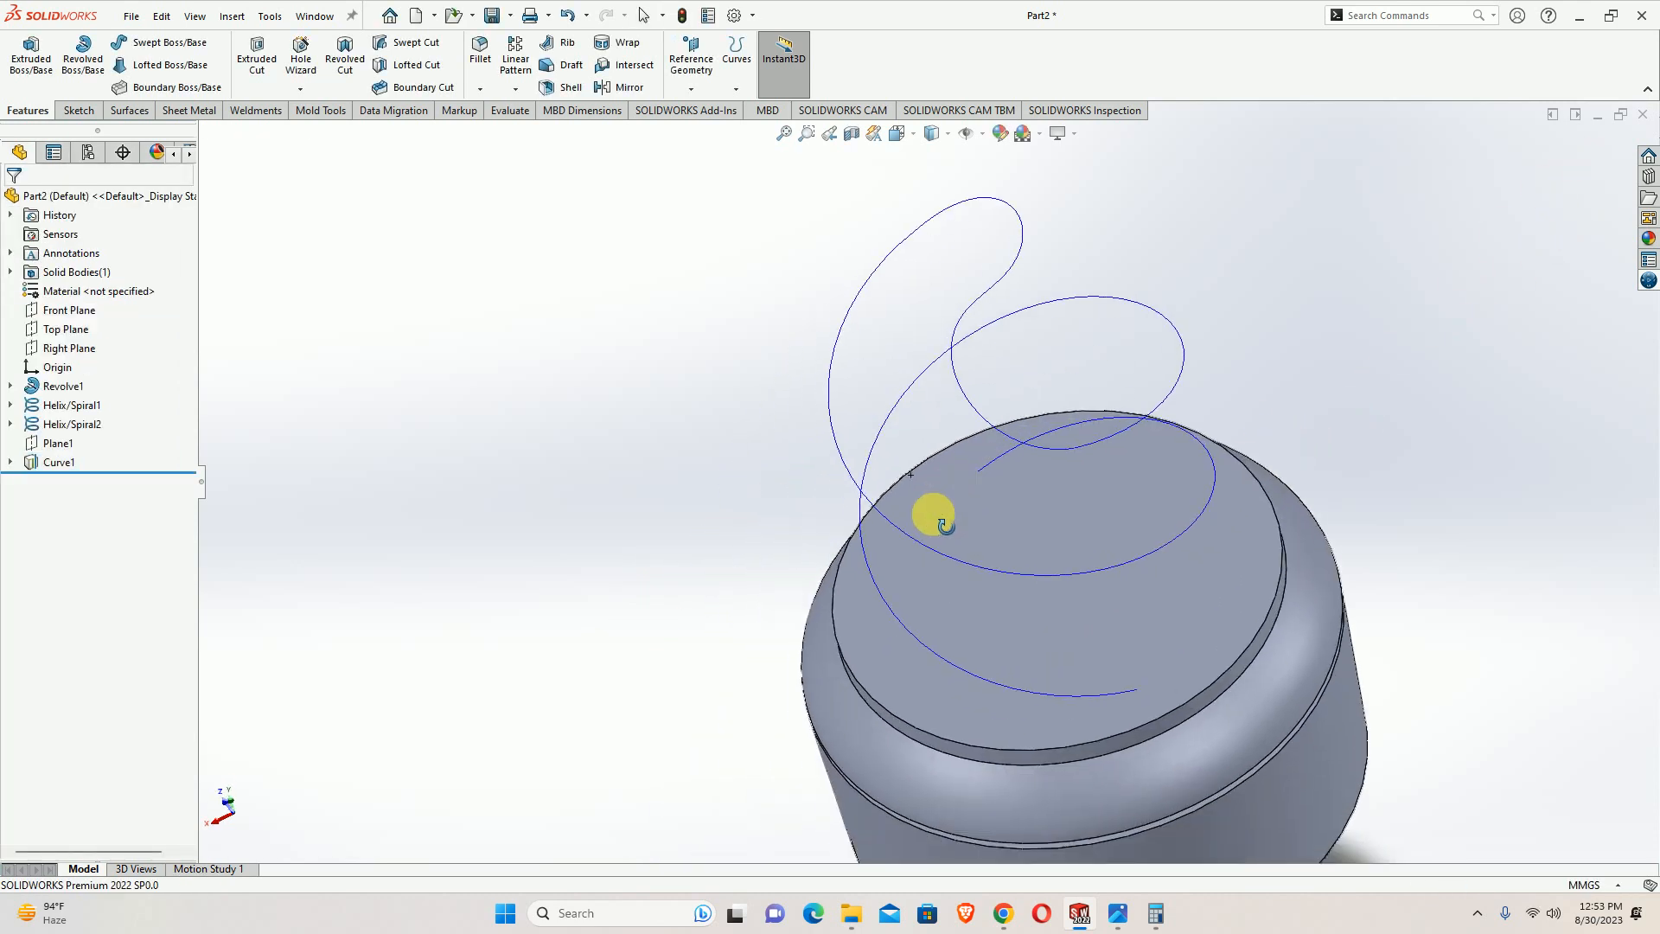
{"action": "scroll", "coordinate": [940, 479], "scroll_direction": "up", "scroll_amount": 3}
{"action": "middle_click_drag", "start_coordinate": [991, 372], "coordinate": [991, 511]}
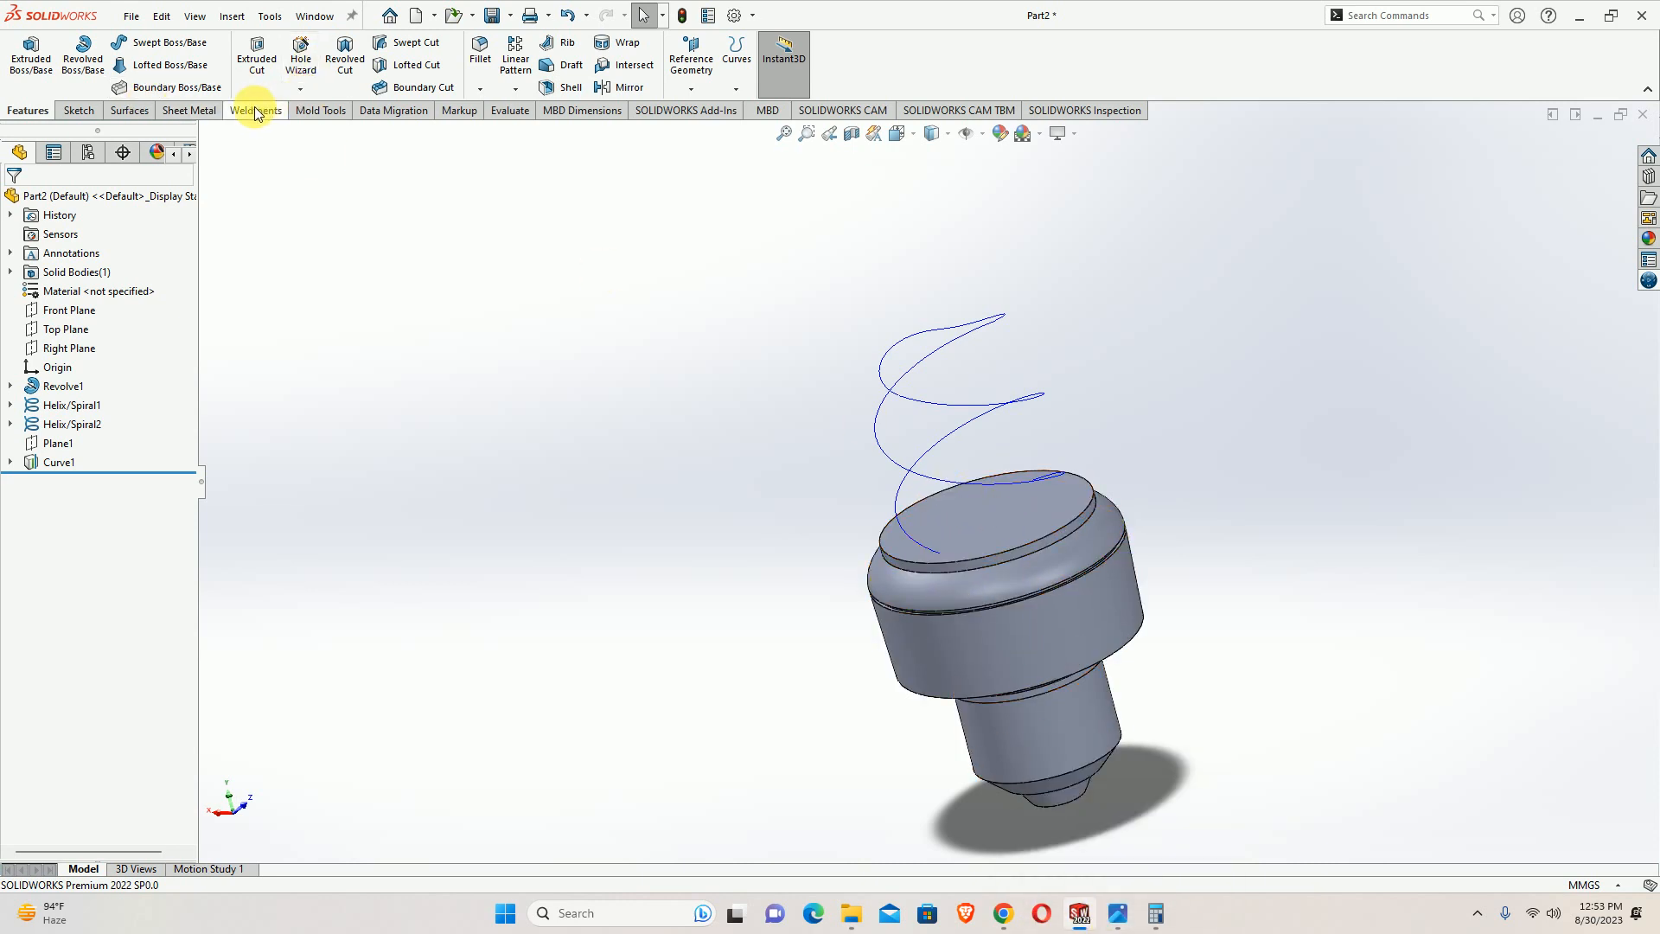
{"action": "left_click", "coordinate": [389, 111]}
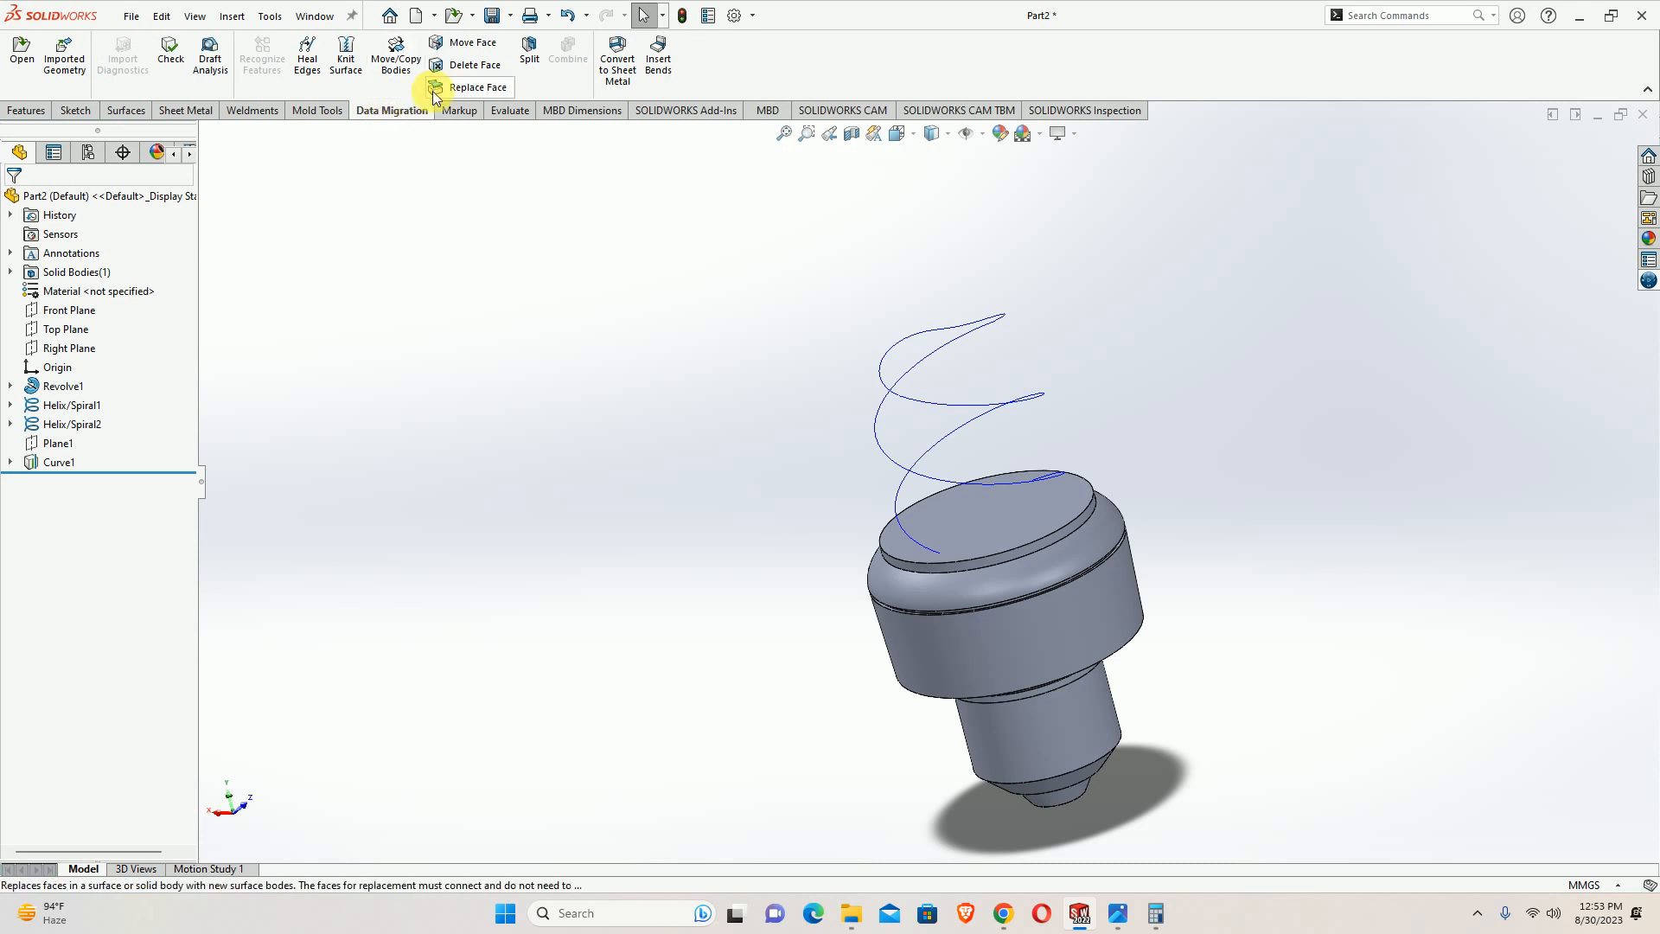
{"action": "left_click", "coordinate": [396, 57]}
{"action": "left_click", "coordinate": [997, 573]}
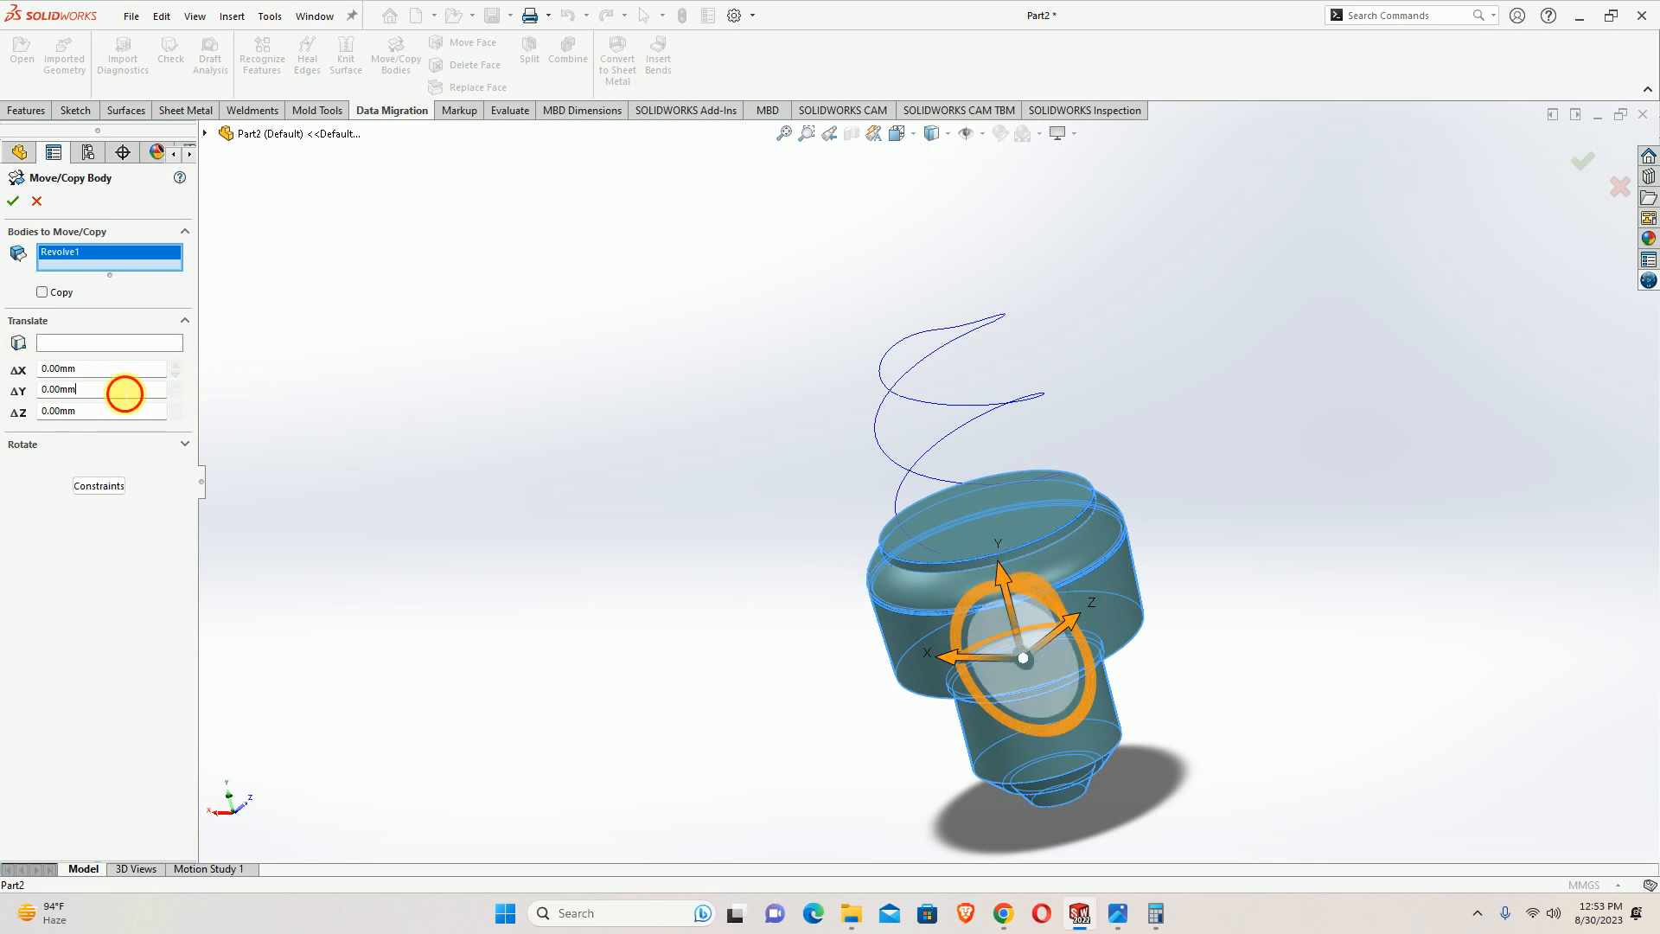
{"action": "left_click", "coordinate": [123, 389]}
{"action": "type", "text": "20"}
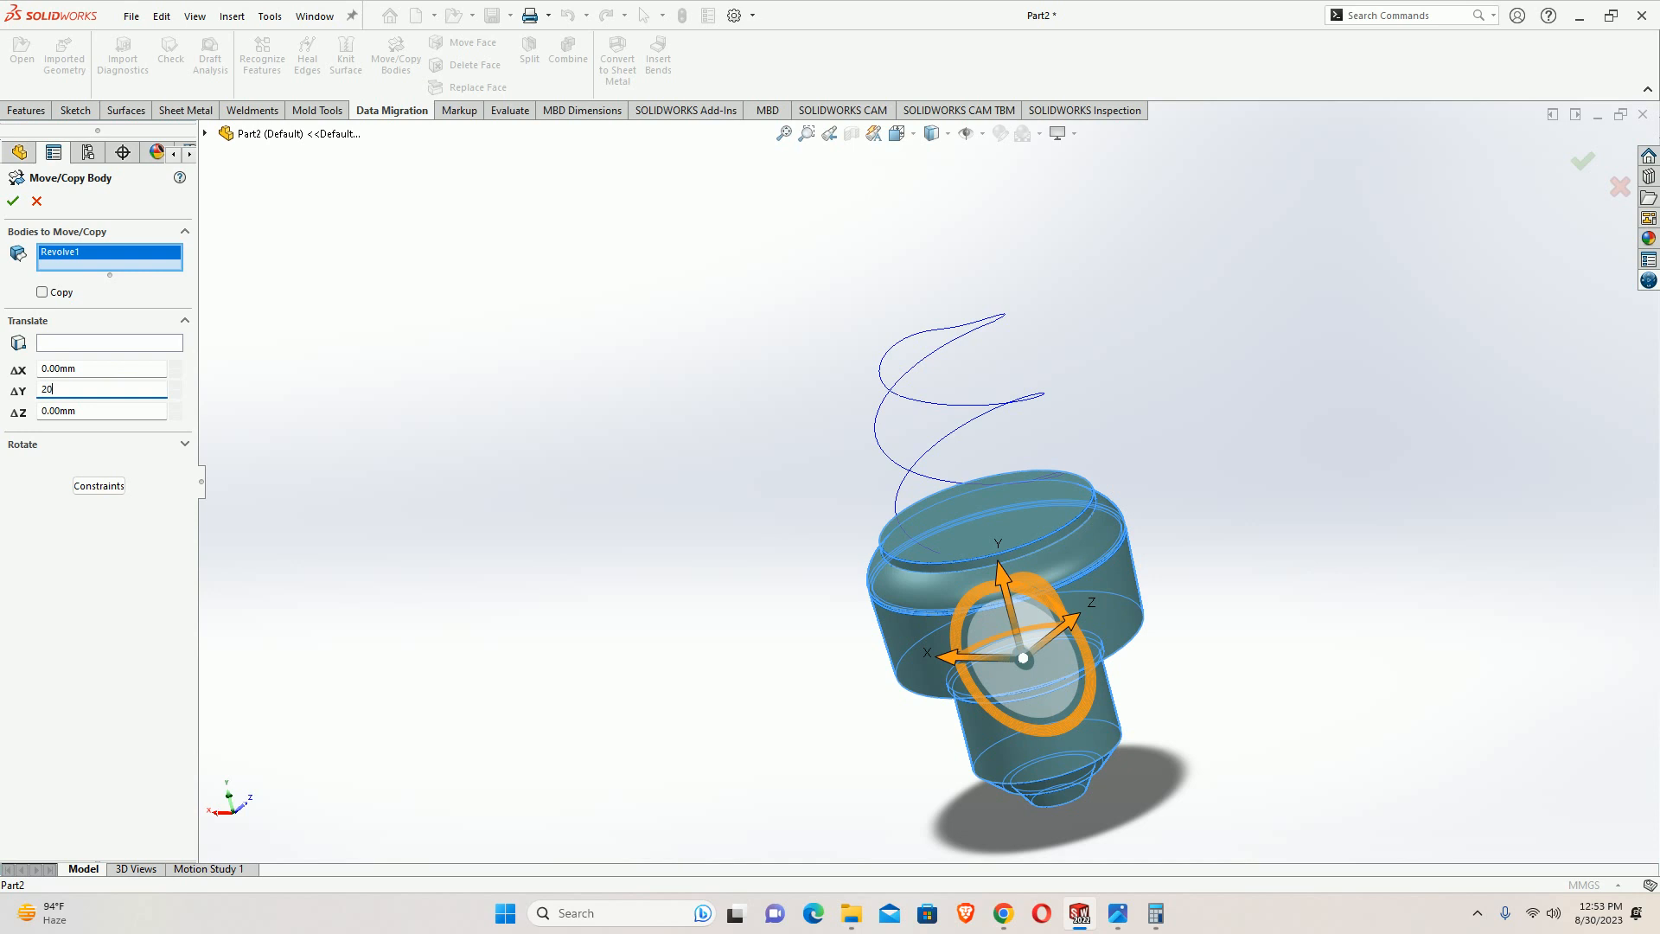
{"action": "key", "text": "Return"}
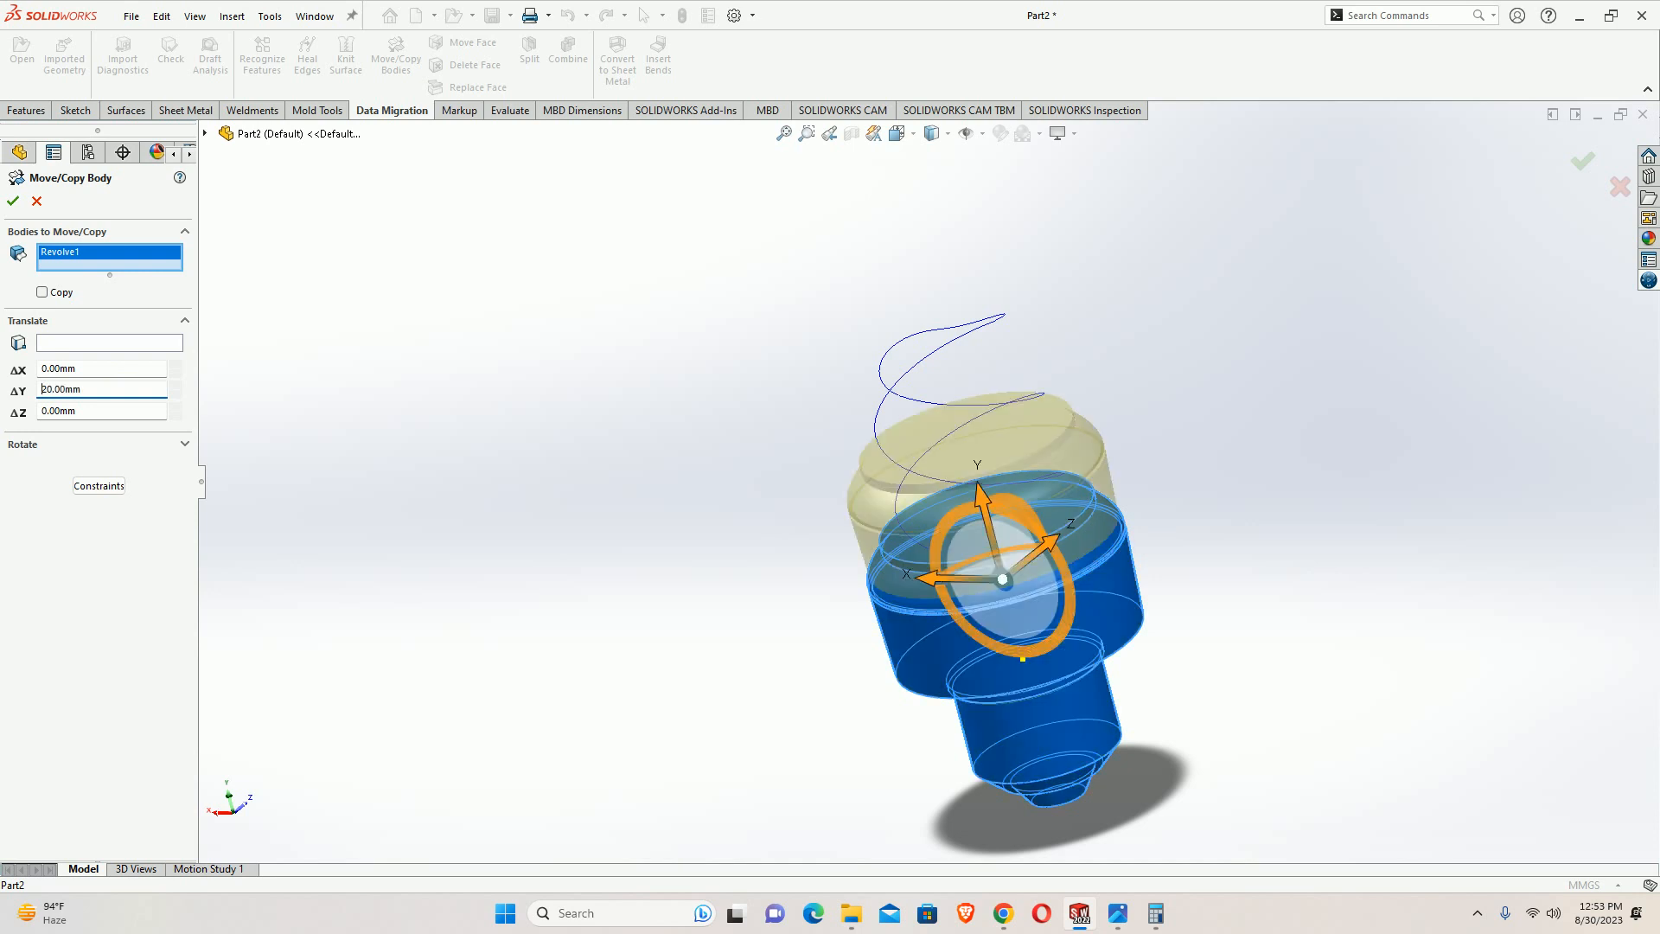
{"action": "left_click", "coordinate": [94, 390]}
{"action": "type", "text": "-15"}
{"action": "key", "text": "Return"}
{"action": "key", "text": "Return"}
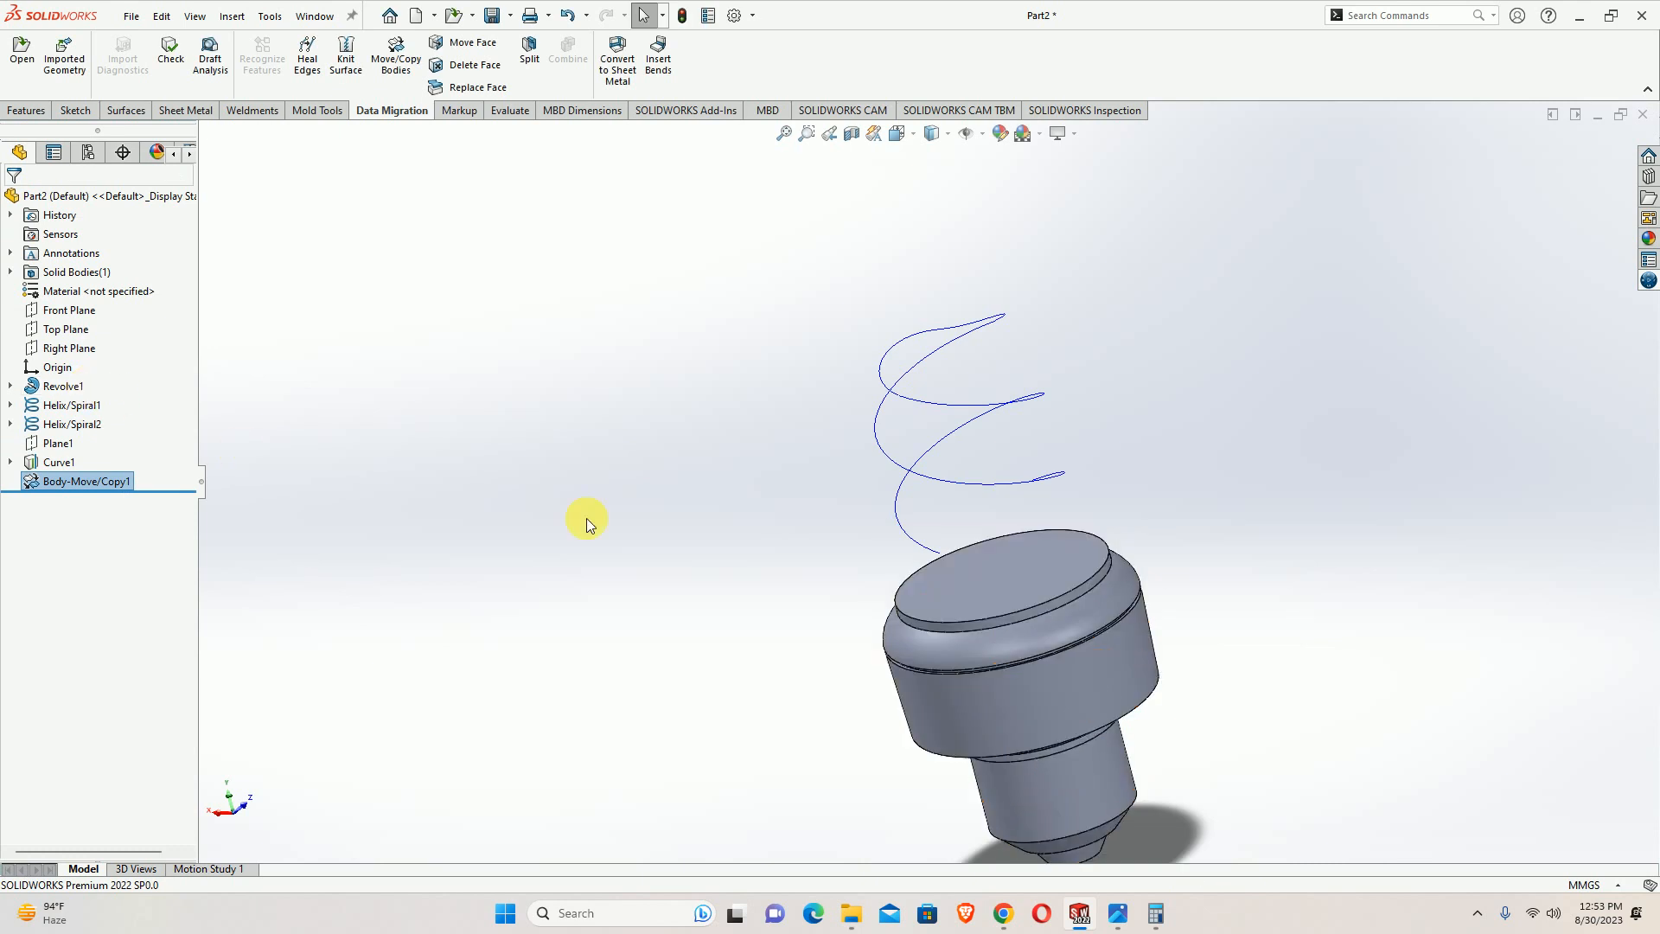
Examine the reference bulb photo in the image viewer for how the tube ends enter the base, and return to the model
{"action": "middle_click_drag", "start_coordinate": [821, 517], "coordinate": [774, 485]}
{"action": "middle_click_drag", "start_coordinate": [1055, 481], "coordinate": [1008, 374]}
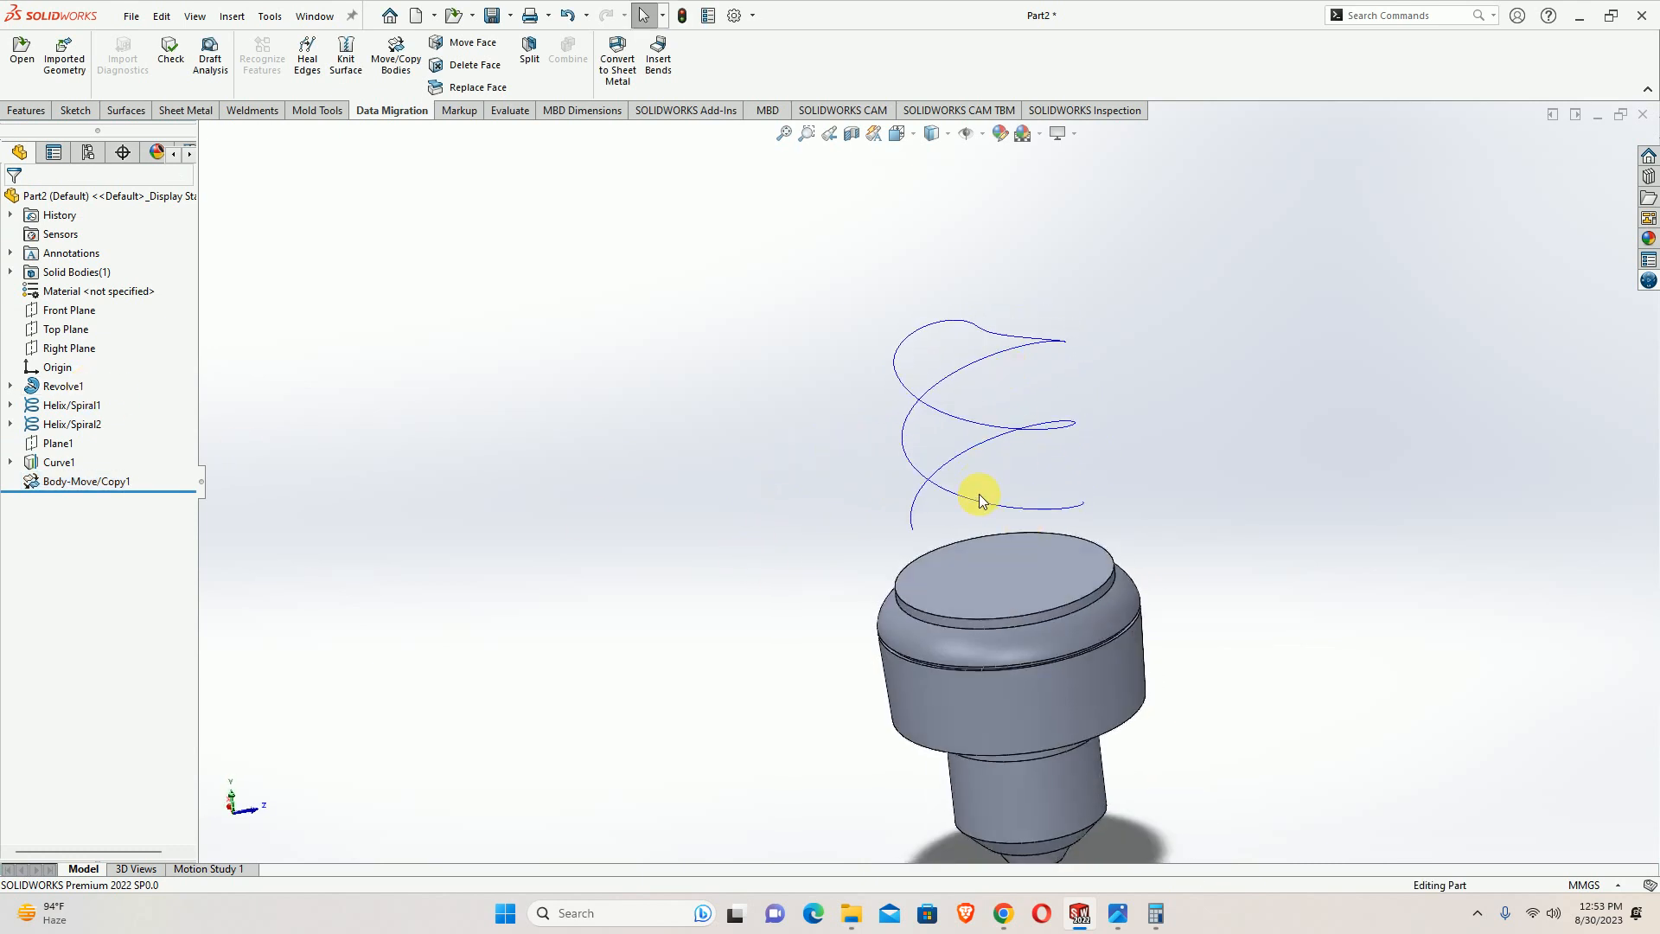
{"action": "left_click", "coordinate": [1117, 915]}
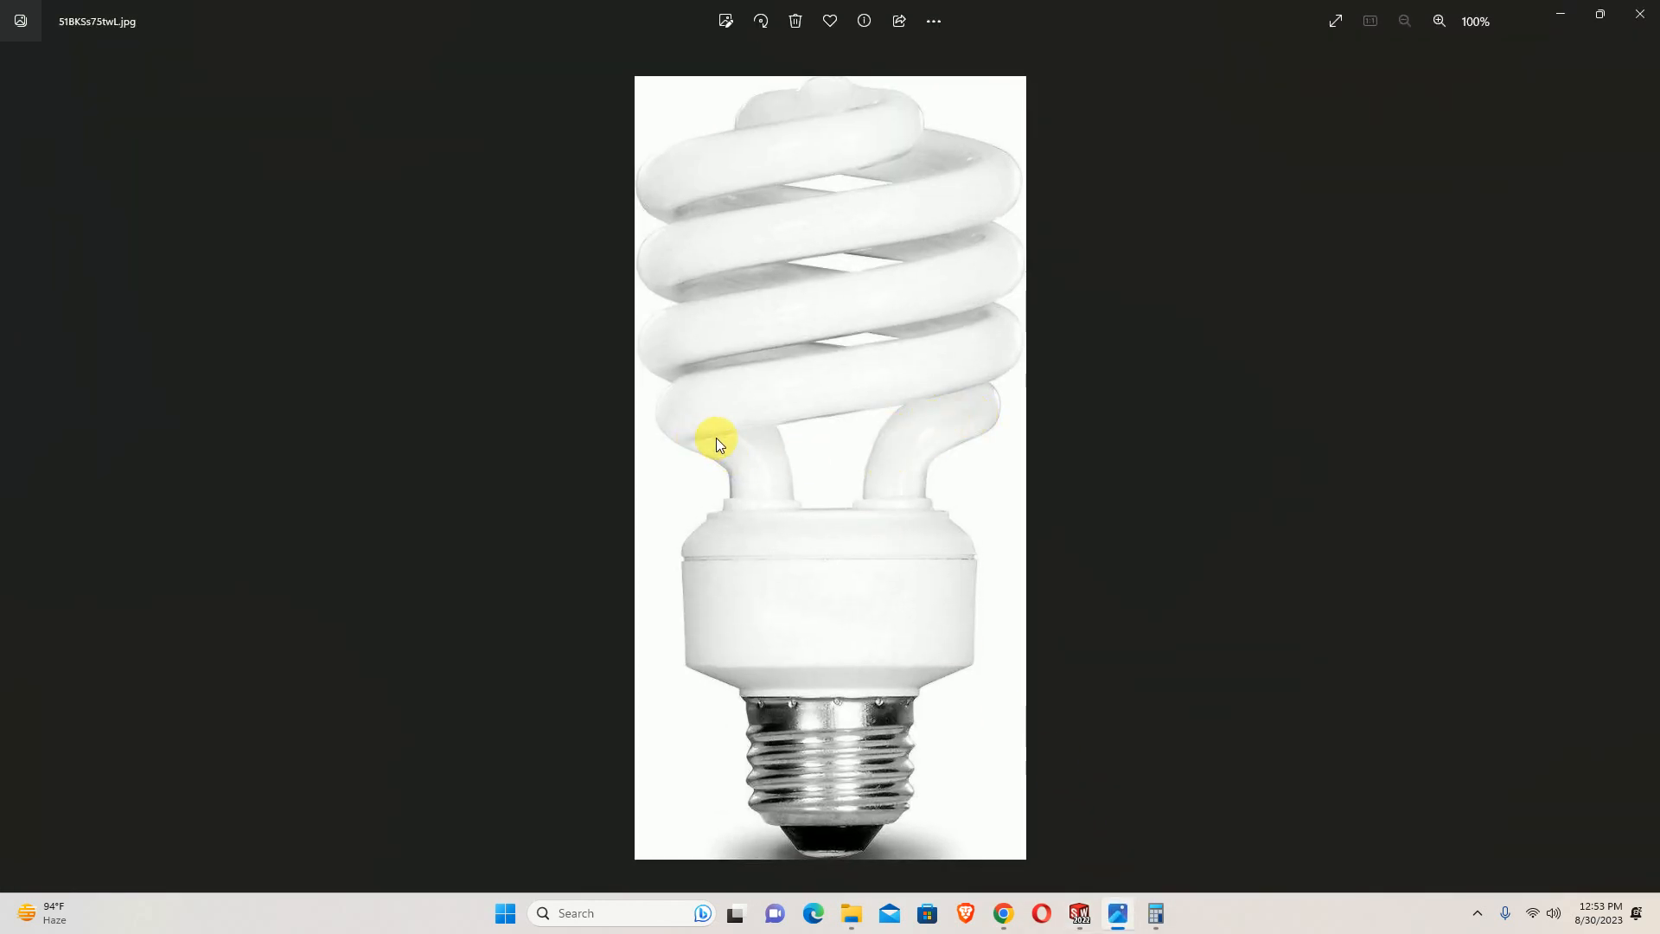
{"action": "left_click", "coordinate": [1561, 14]}
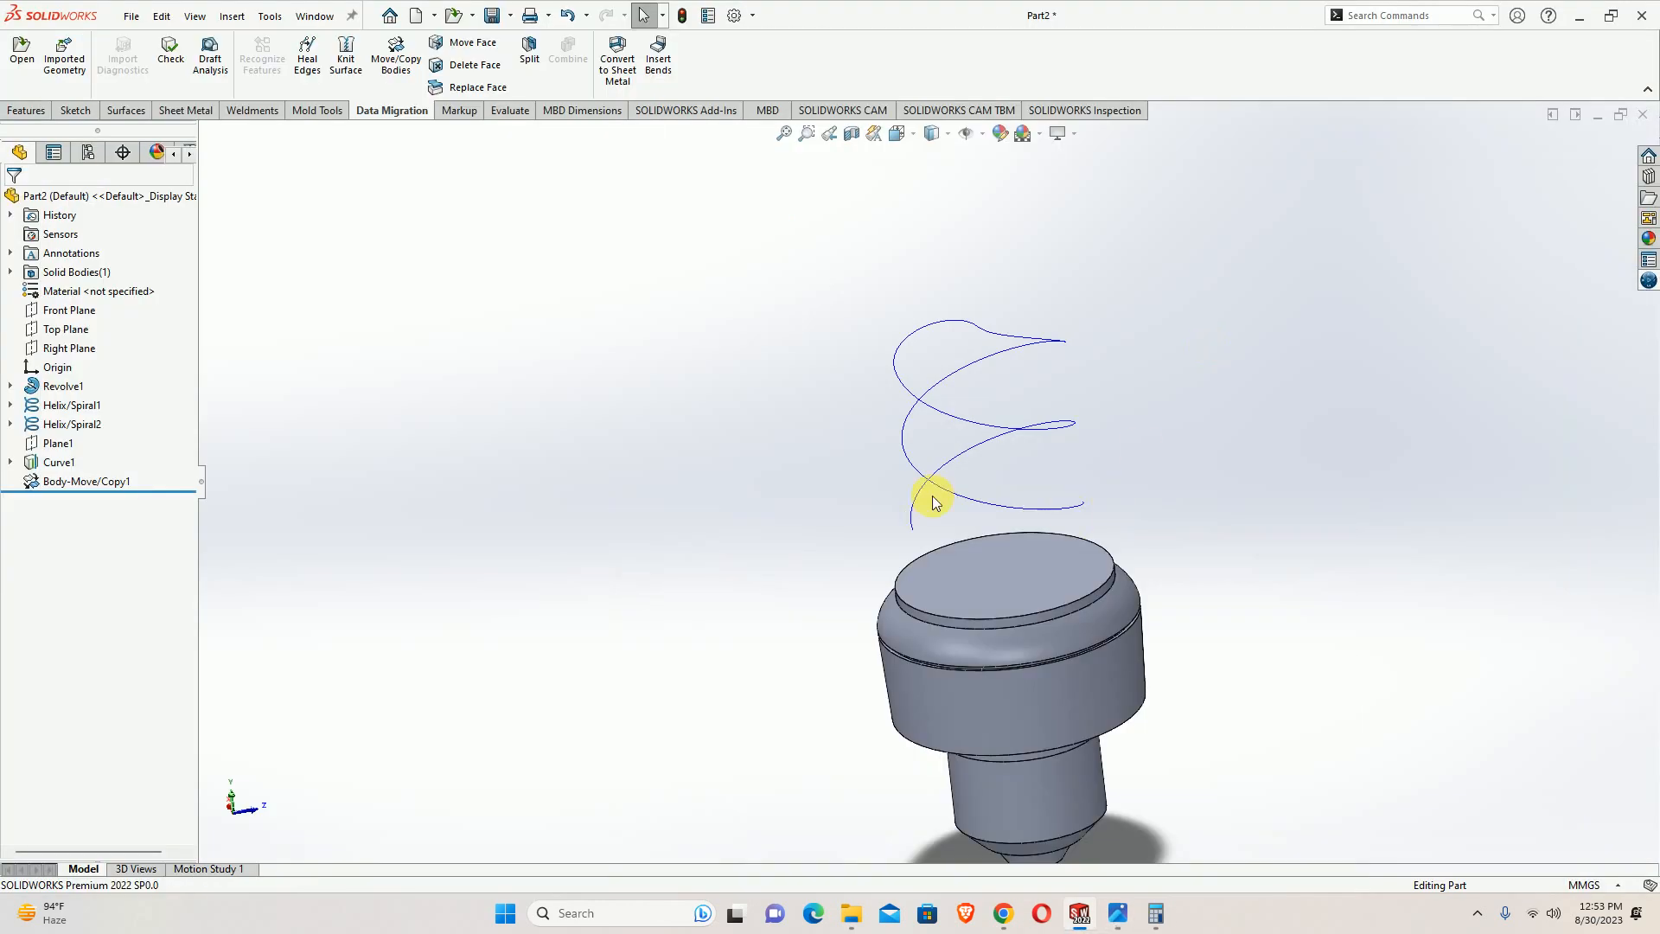
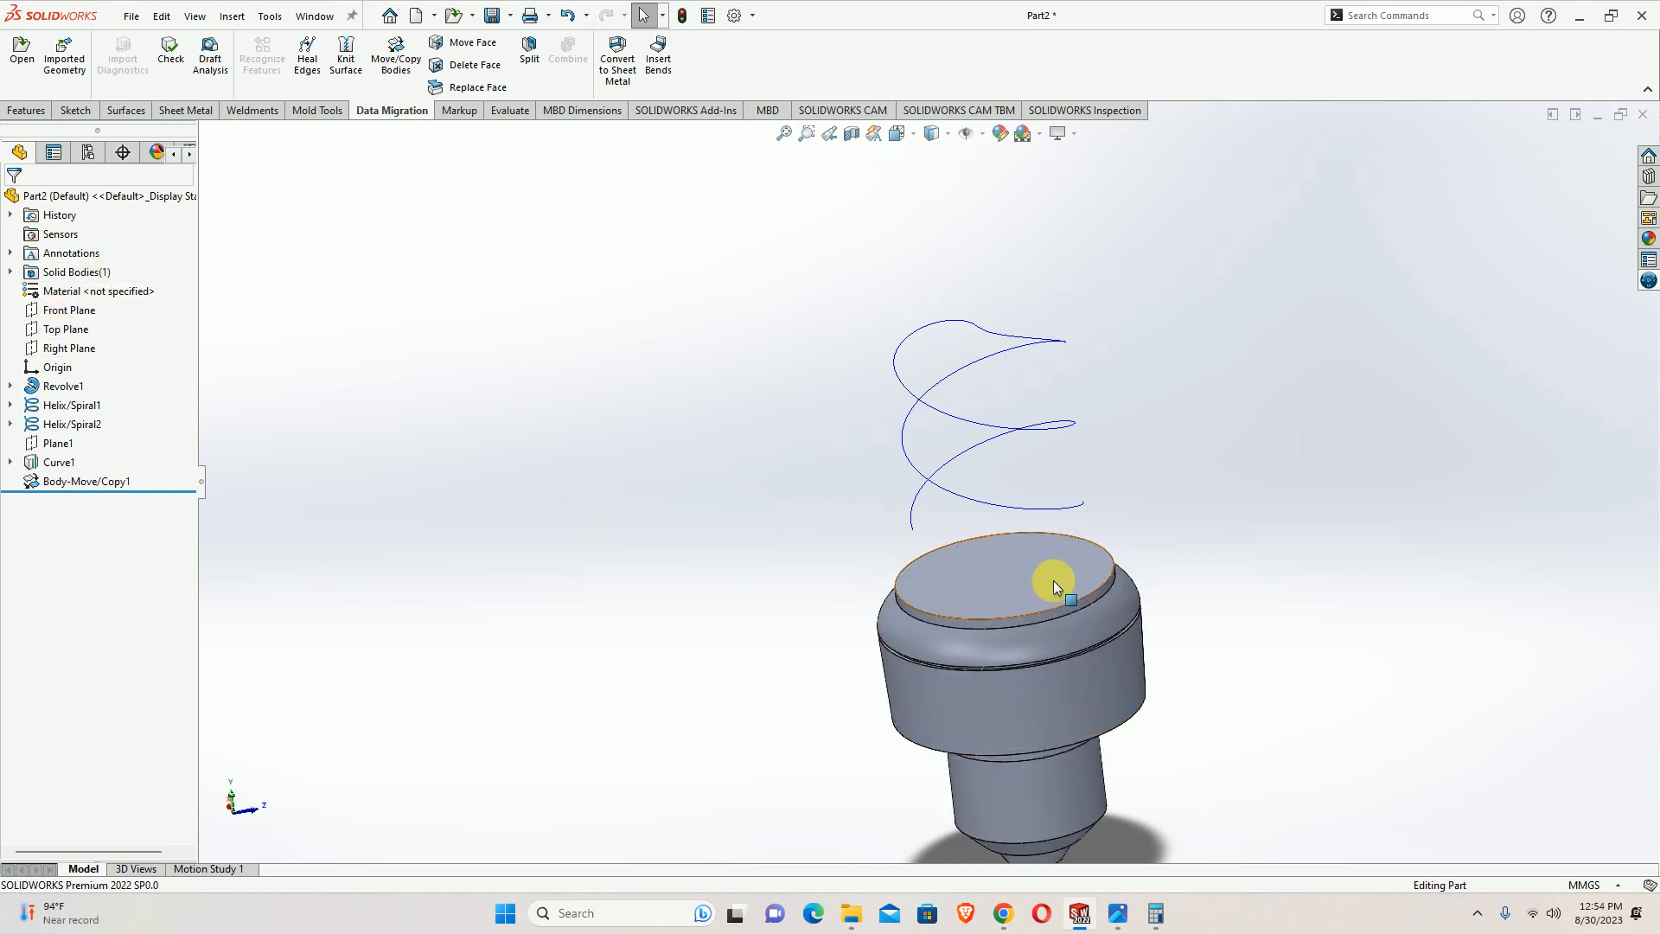
Create a reference plane parallel to the Top Plane and coincident with the helix's lower endpoint
{"action": "scroll", "coordinate": [1038, 588], "scroll_direction": "up", "scroll_amount": 3}
{"action": "left_click", "coordinate": [59, 333]}
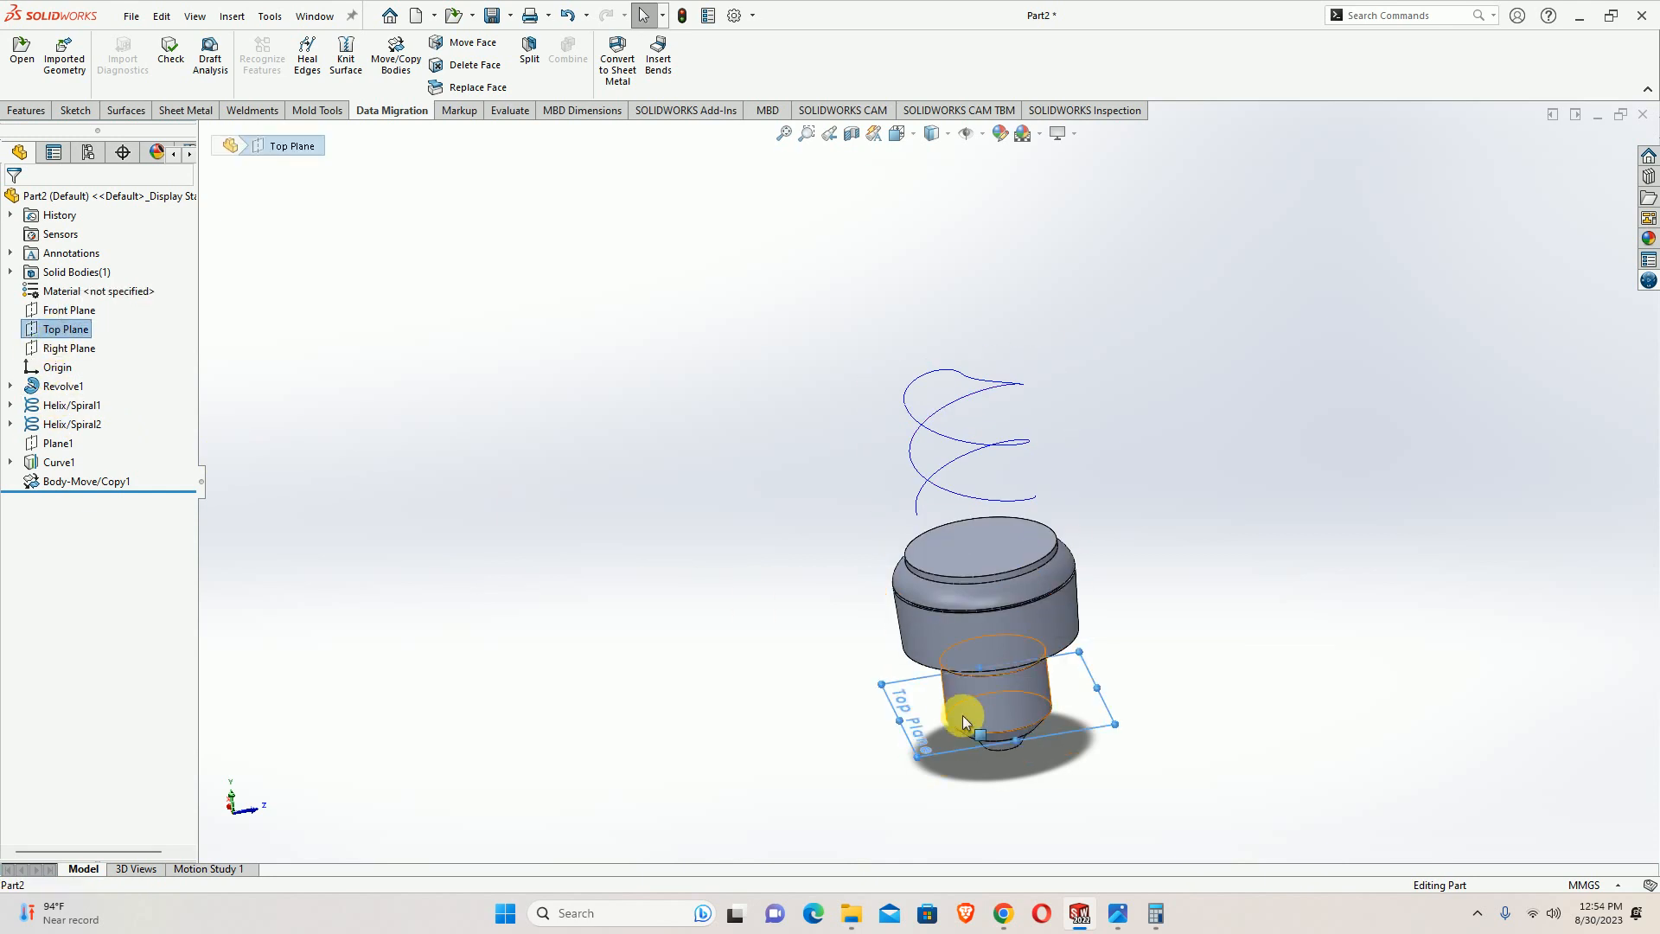
{"action": "left_click_drag", "start_coordinate": [880, 684], "coordinate": [927, 527], "text": "ctrl"}
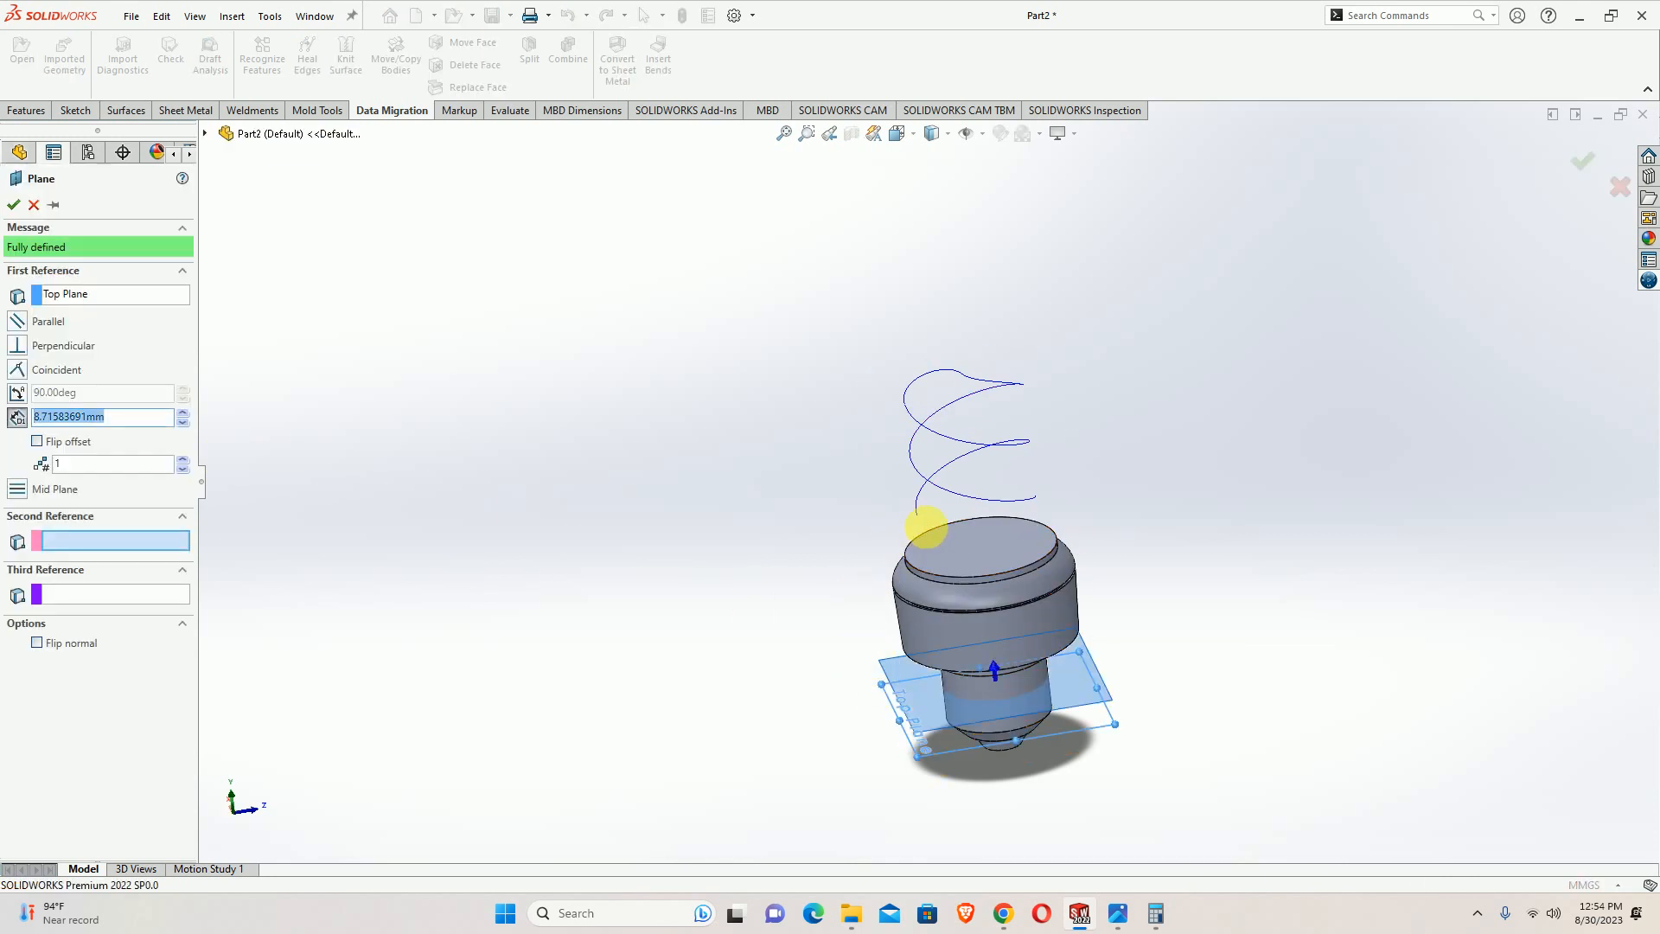
{"action": "left_click", "coordinate": [918, 517]}
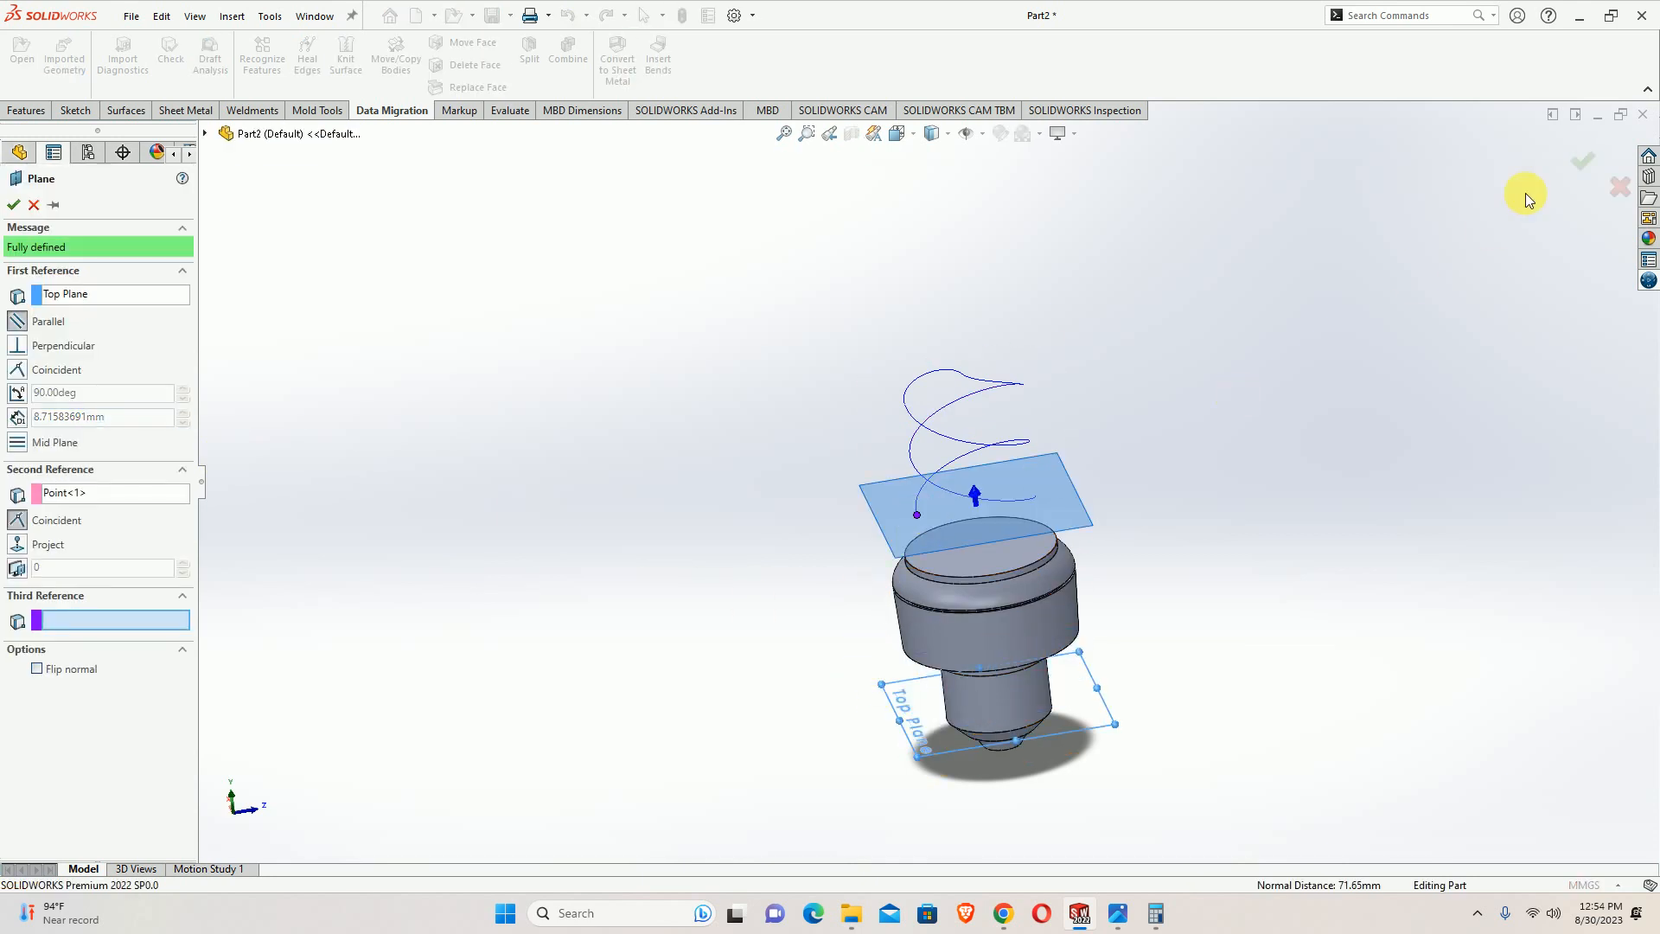
{"action": "left_click", "coordinate": [1584, 158]}
Start a sketch on the new plane and draw a circle centred on the origin, slightly smaller than the helix
{"action": "left_click", "coordinate": [1056, 474]}
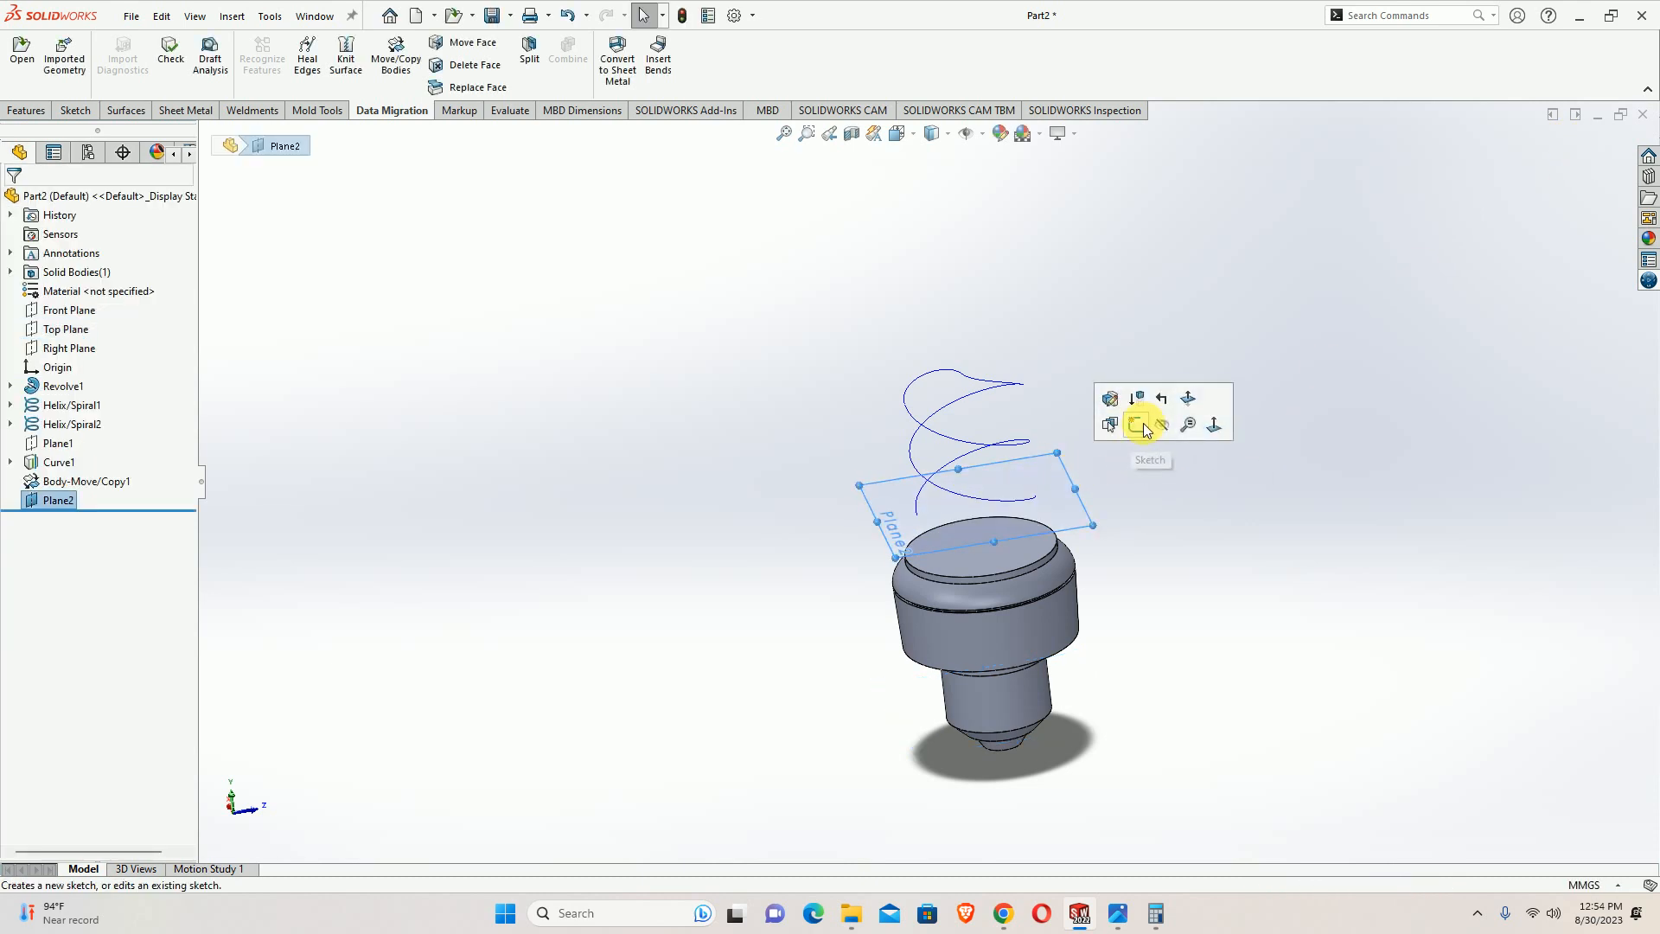
{"action": "left_click", "coordinate": [1138, 422]}
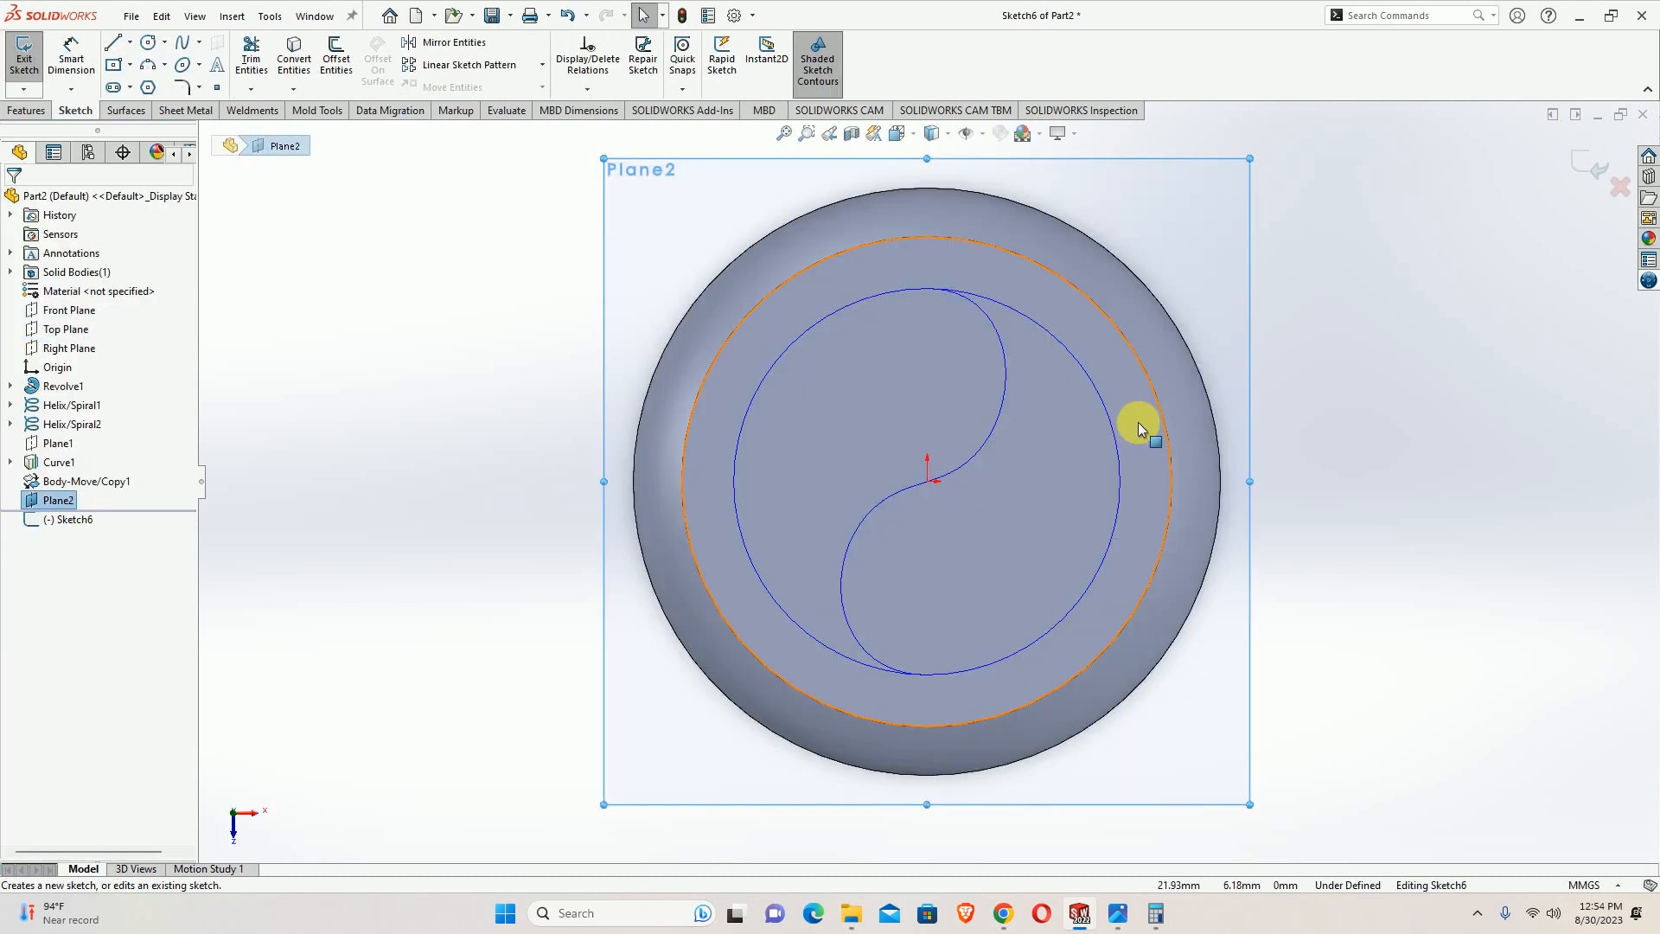
{"action": "left_click", "coordinate": [148, 42]}
{"action": "left_click", "coordinate": [928, 481]}
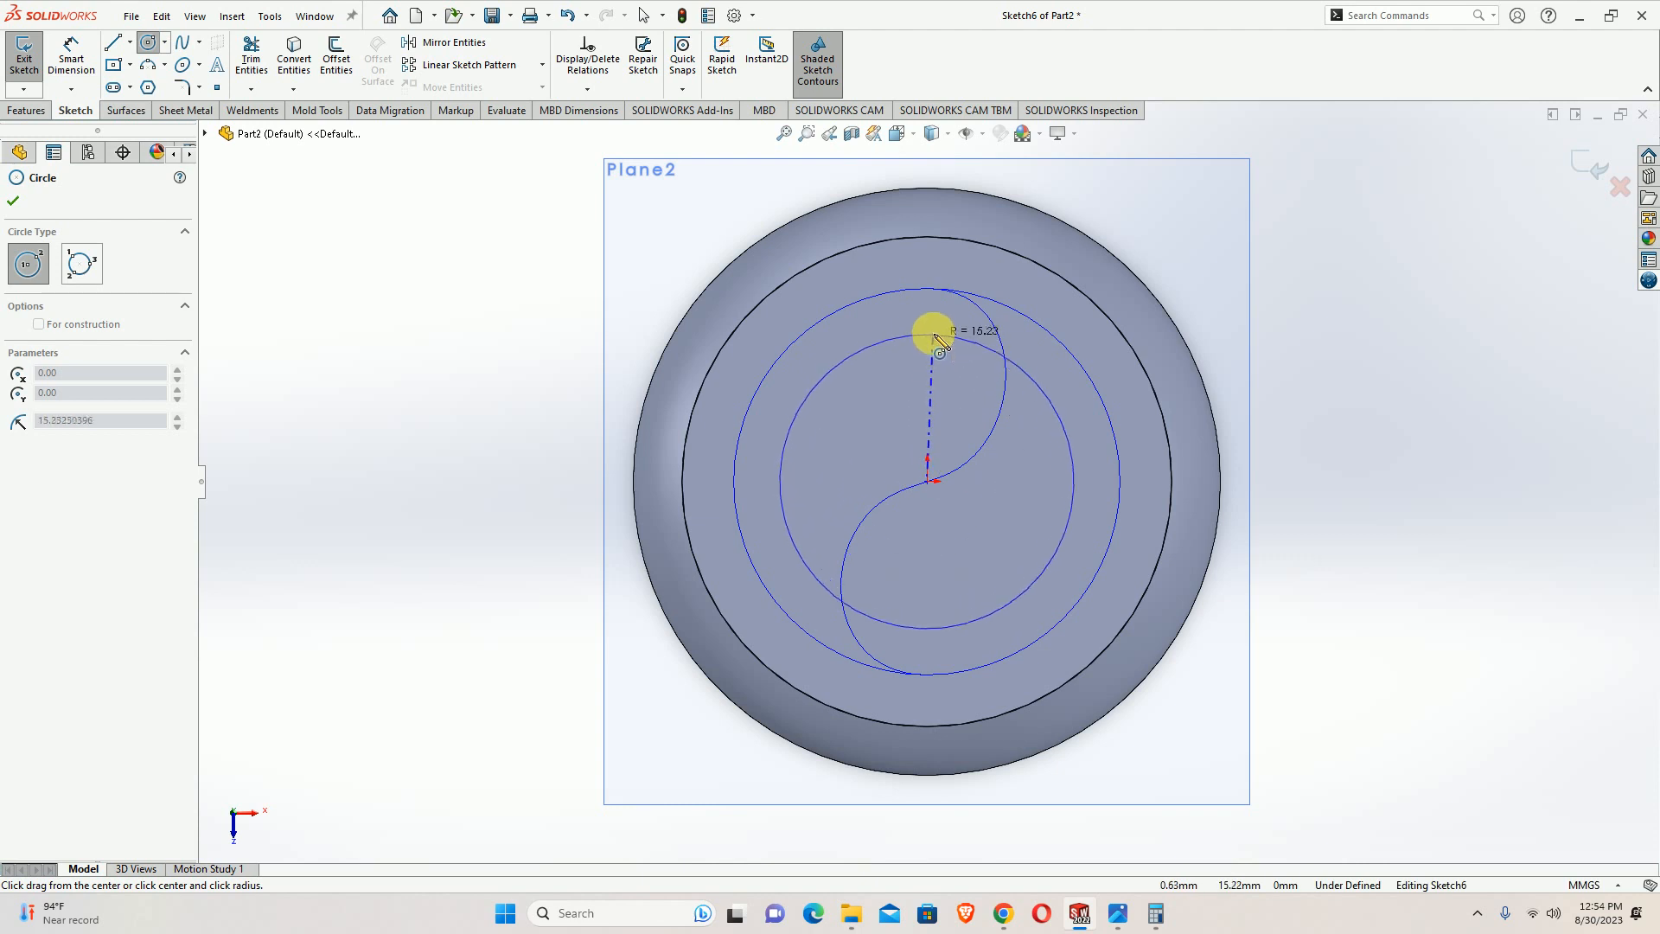
{"action": "left_click", "coordinate": [944, 327]}
{"action": "key", "text": "Escape"}
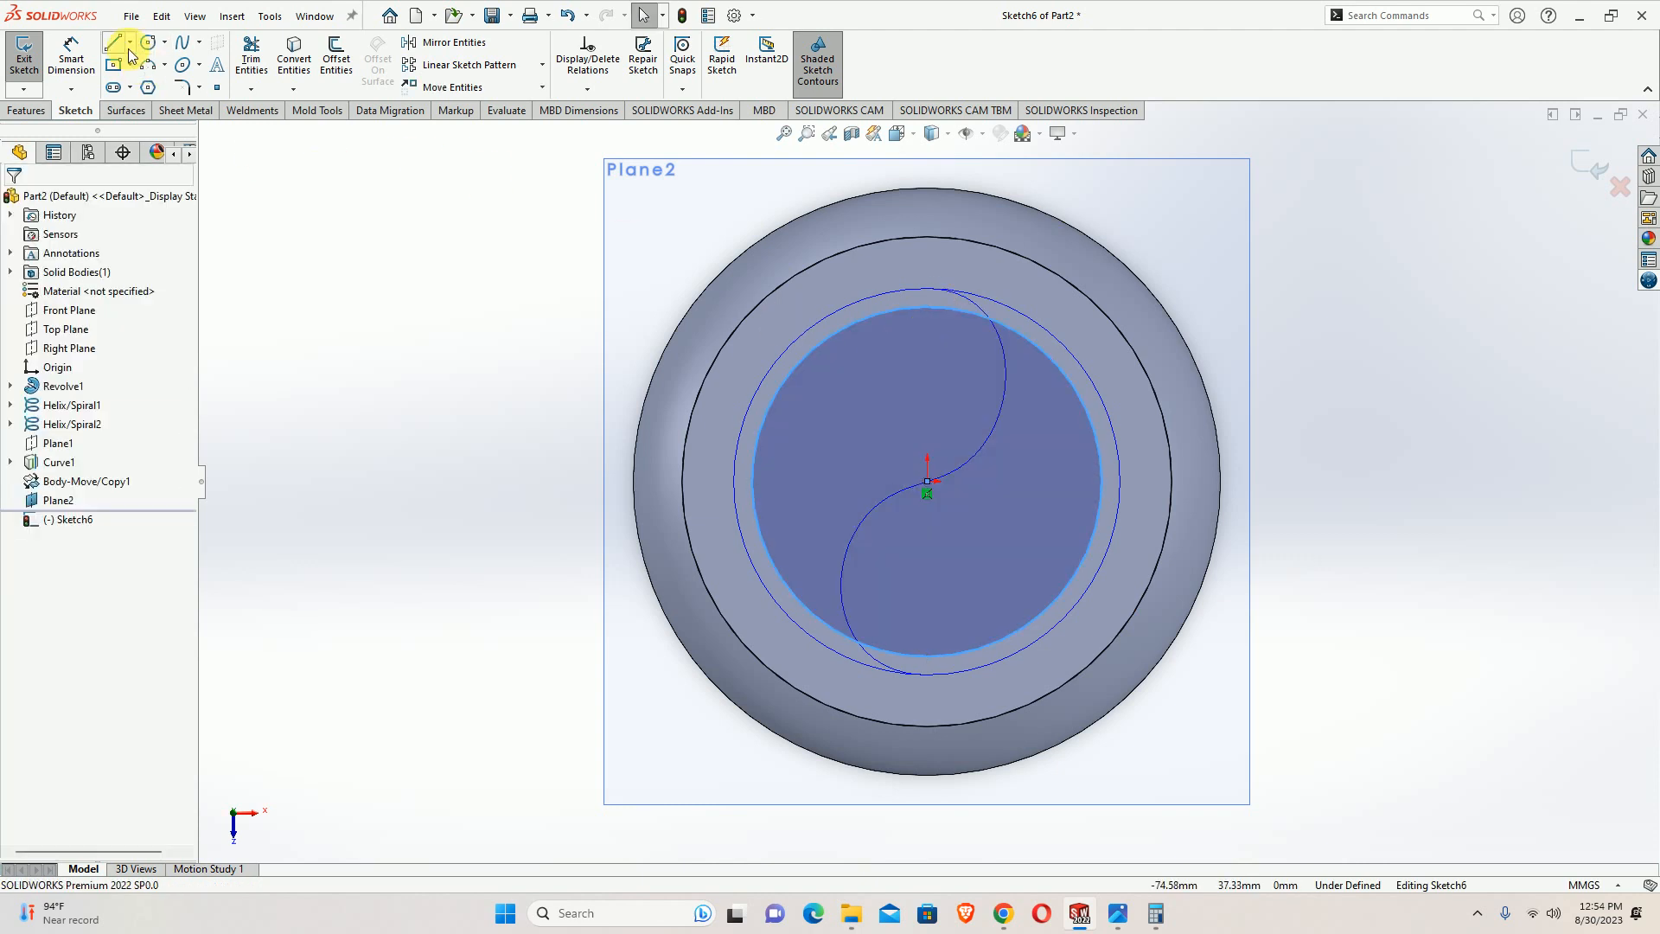
Draw two centerlines from the circle's centre to its edge, one vertical toward the helix endpoint and one horizontal
{"action": "left_click", "coordinate": [130, 42]}
{"action": "left_click", "coordinate": [138, 67]}
{"action": "middle_click_drag", "start_coordinate": [1112, 556], "coordinate": [1050, 341]}
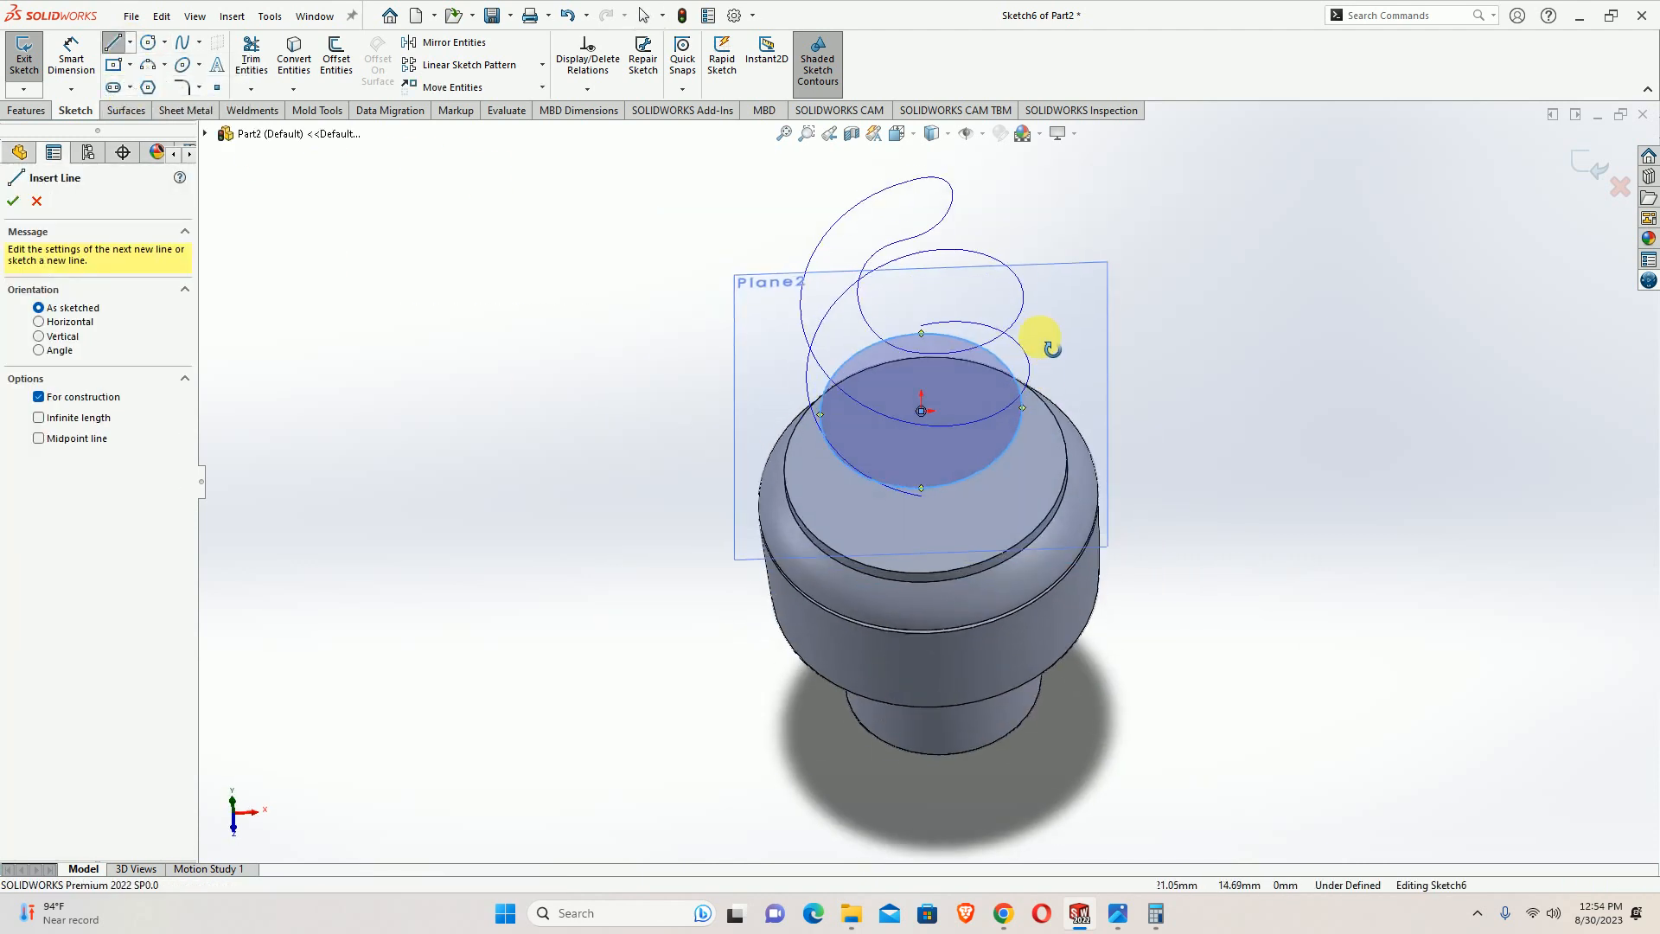
{"action": "scroll", "coordinate": [939, 378], "scroll_direction": "down", "scroll_amount": 2}
{"action": "scroll", "coordinate": [939, 378], "scroll_direction": "down", "scroll_amount": 1}
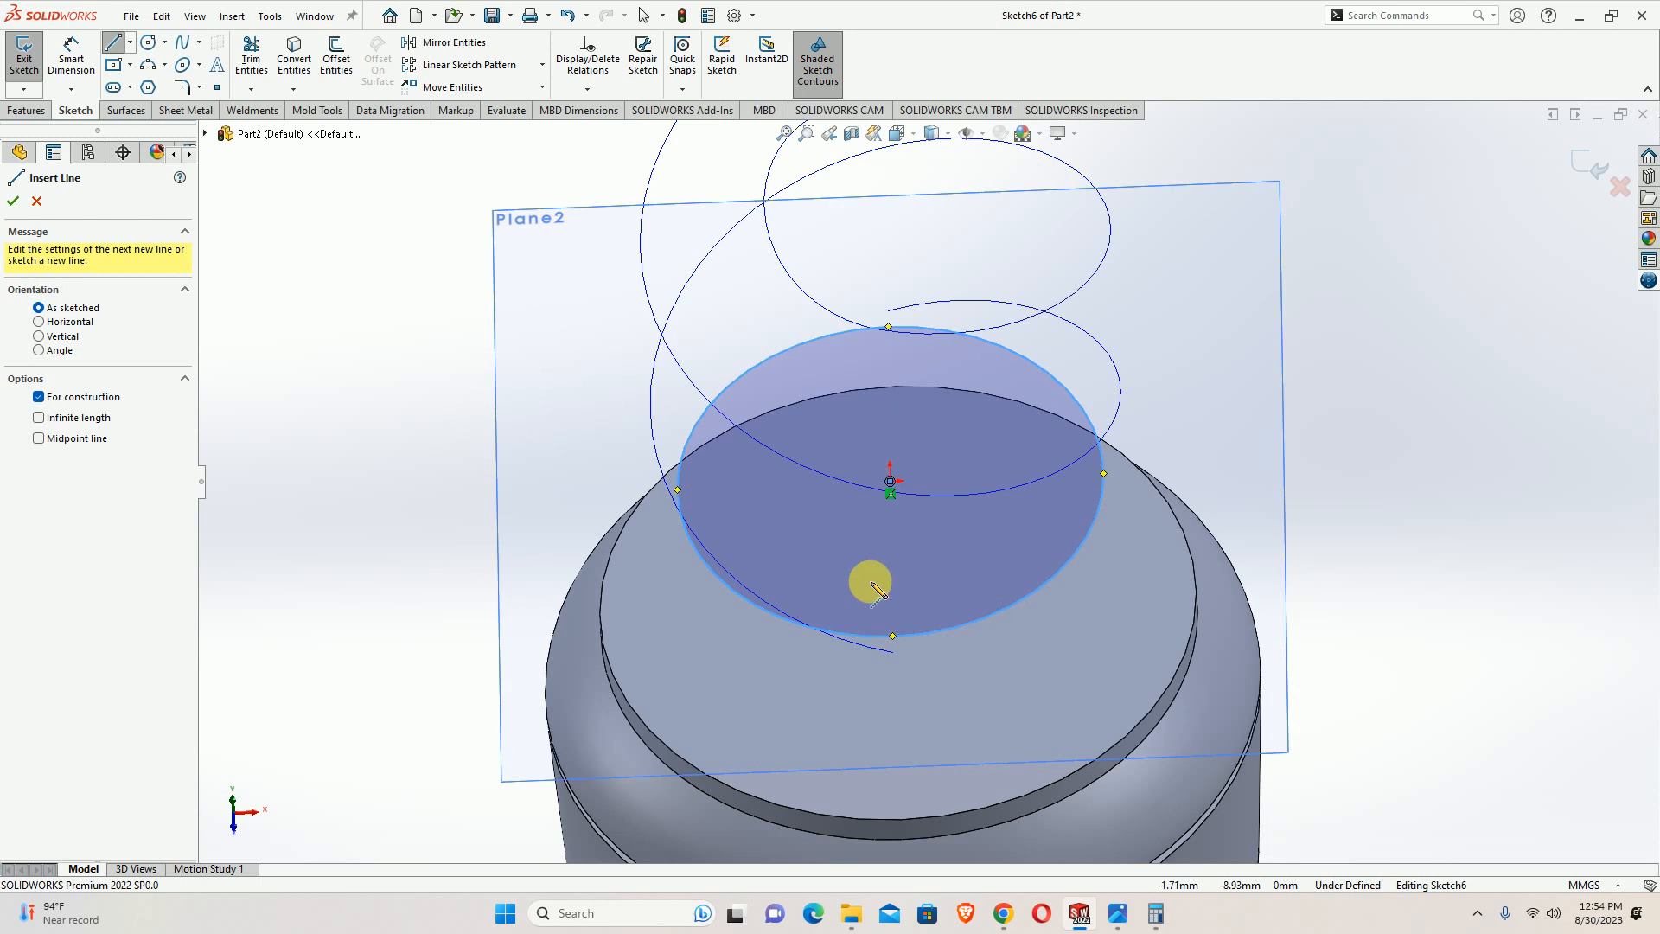
{"action": "left_click", "coordinate": [891, 636]}
{"action": "left_click", "coordinate": [890, 475]}
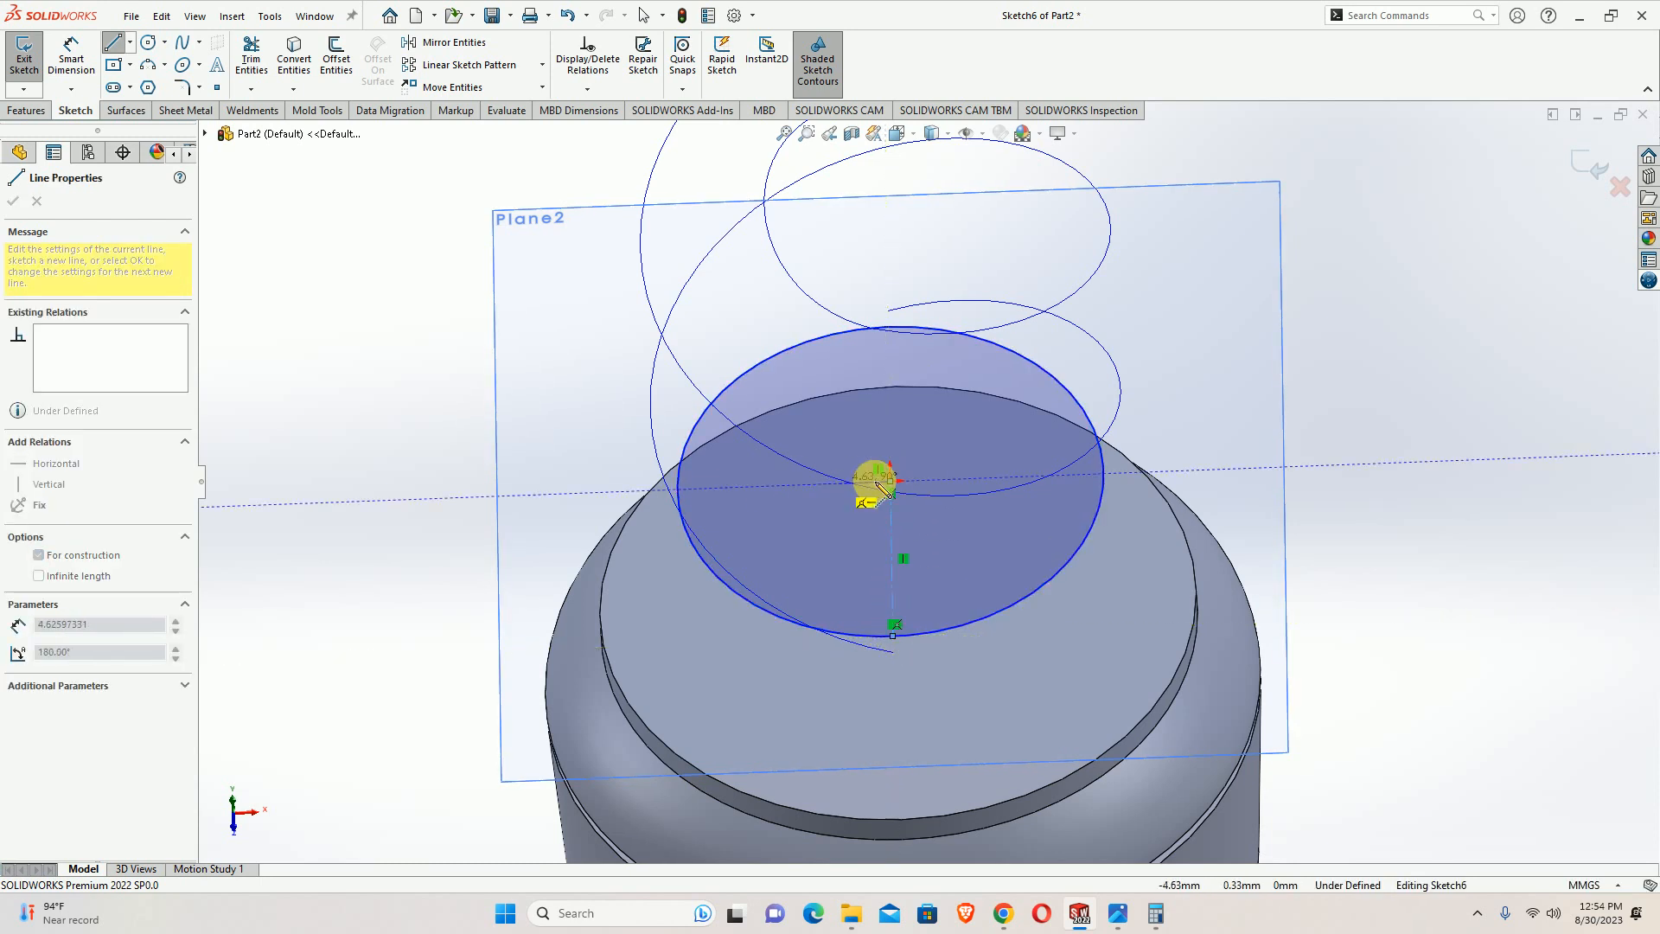
{"action": "double_click", "coordinate": [1105, 478]}
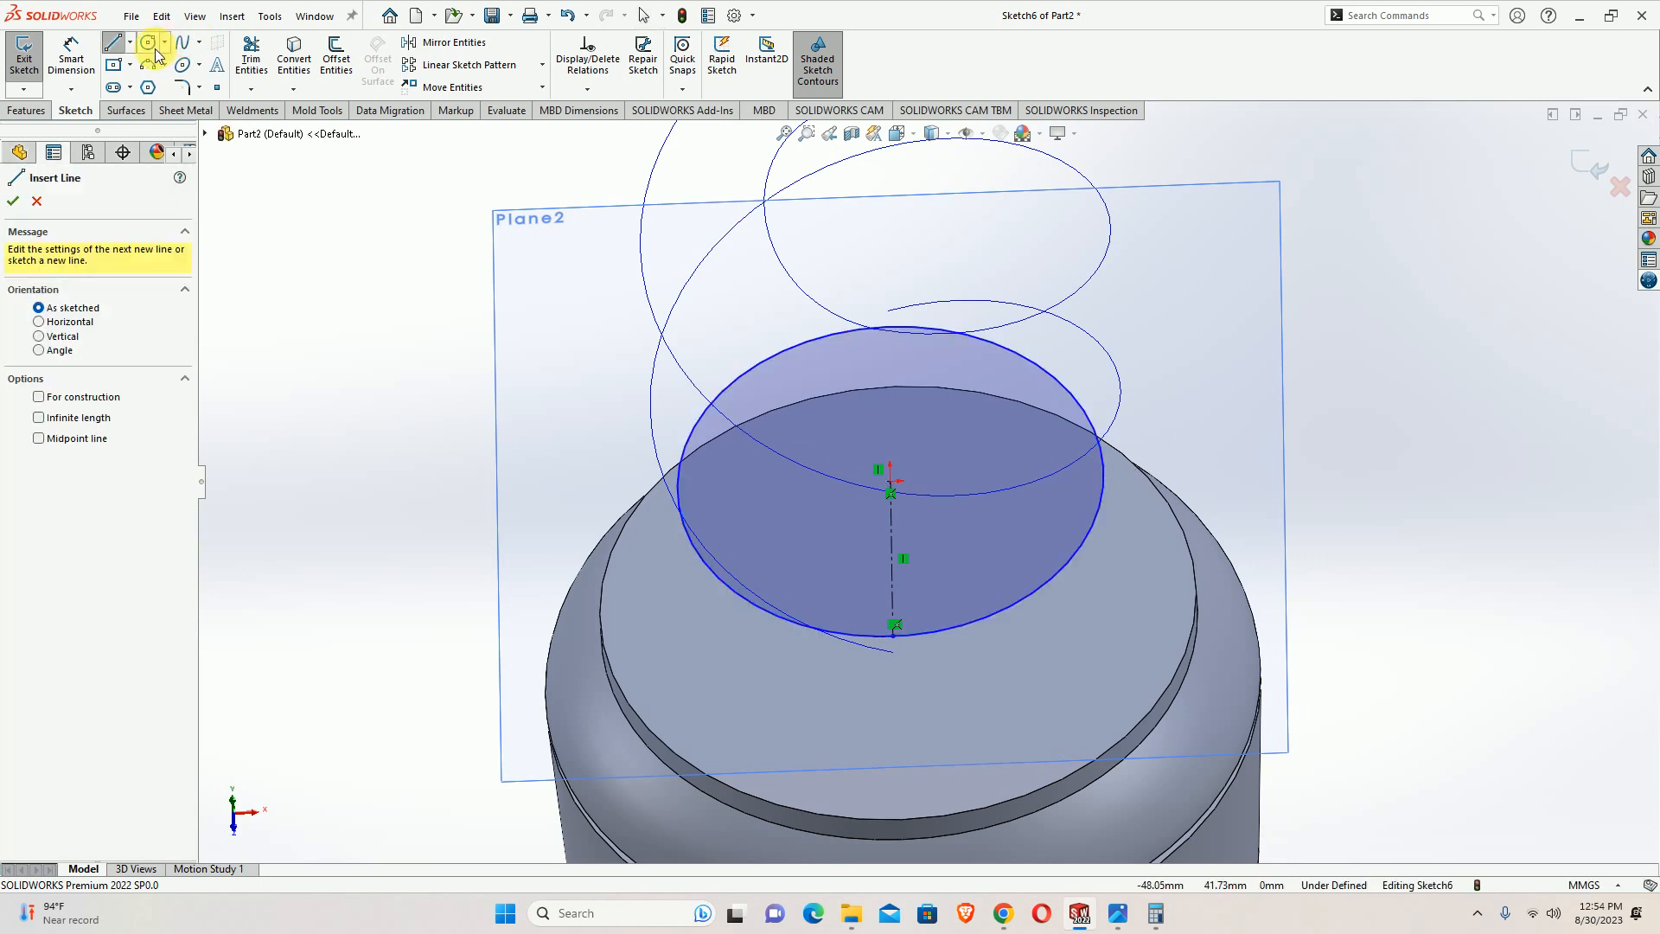
{"action": "left_click", "coordinate": [130, 42]}
{"action": "left_click", "coordinate": [147, 86]}
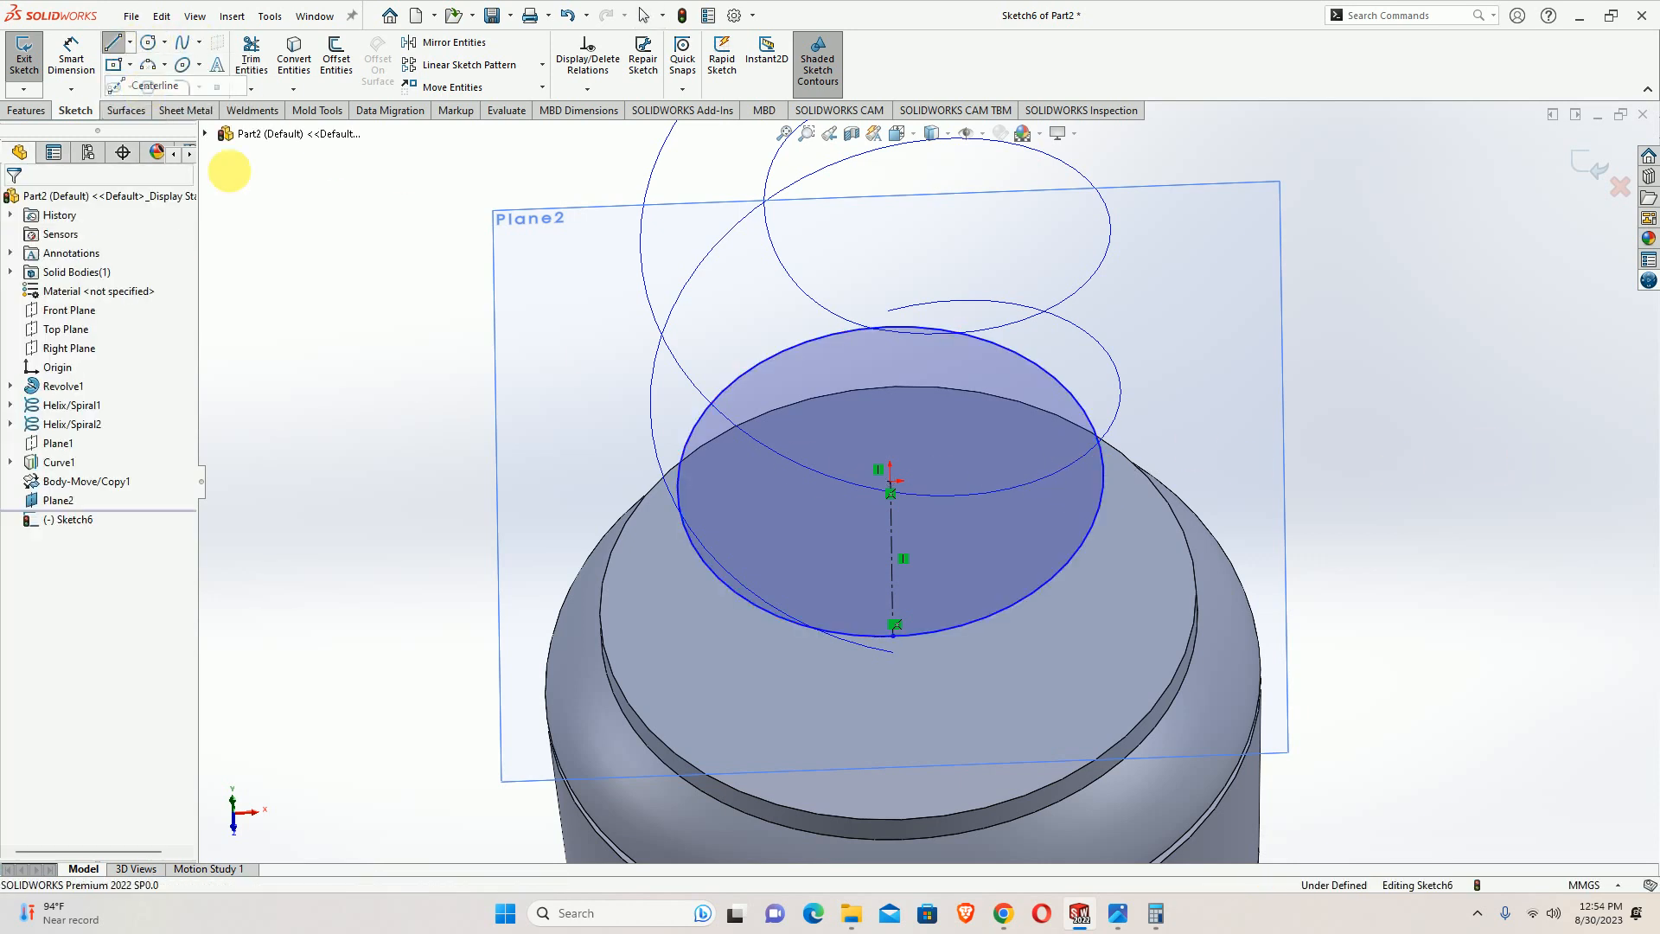
{"action": "left_click", "coordinate": [891, 472]}
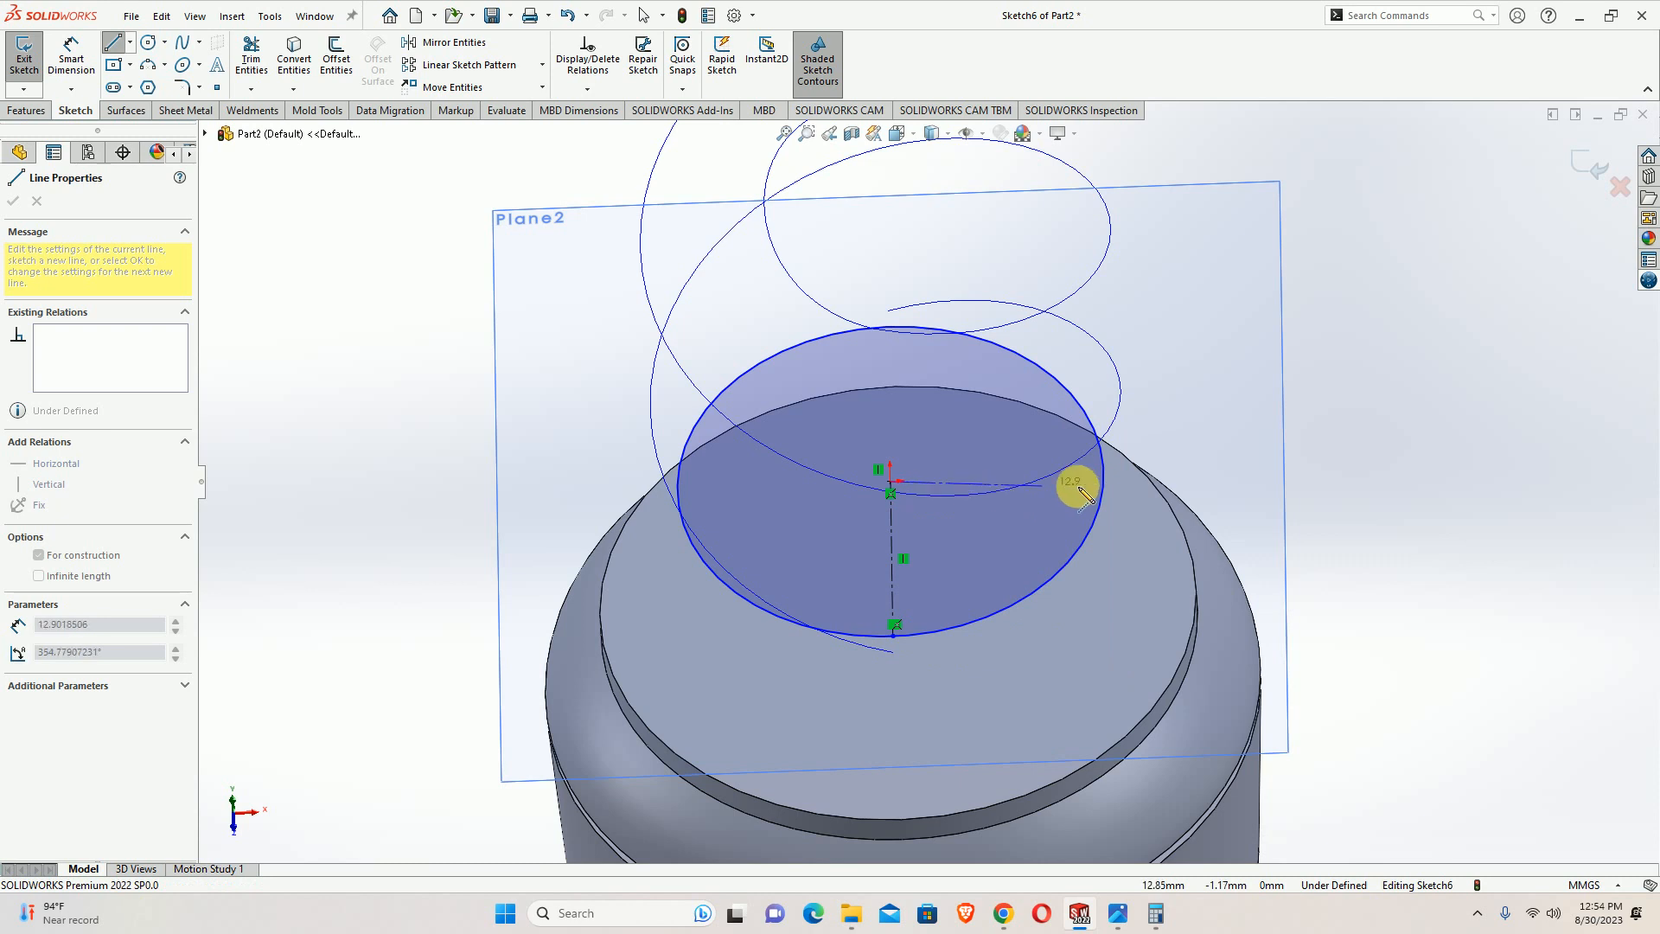
{"action": "double_click", "coordinate": [1096, 473]}
Add a pierce relation between the vertical centerline's outer endpoint and the helix
{"action": "middle_click_drag", "start_coordinate": [989, 582], "coordinate": [973, 545]}
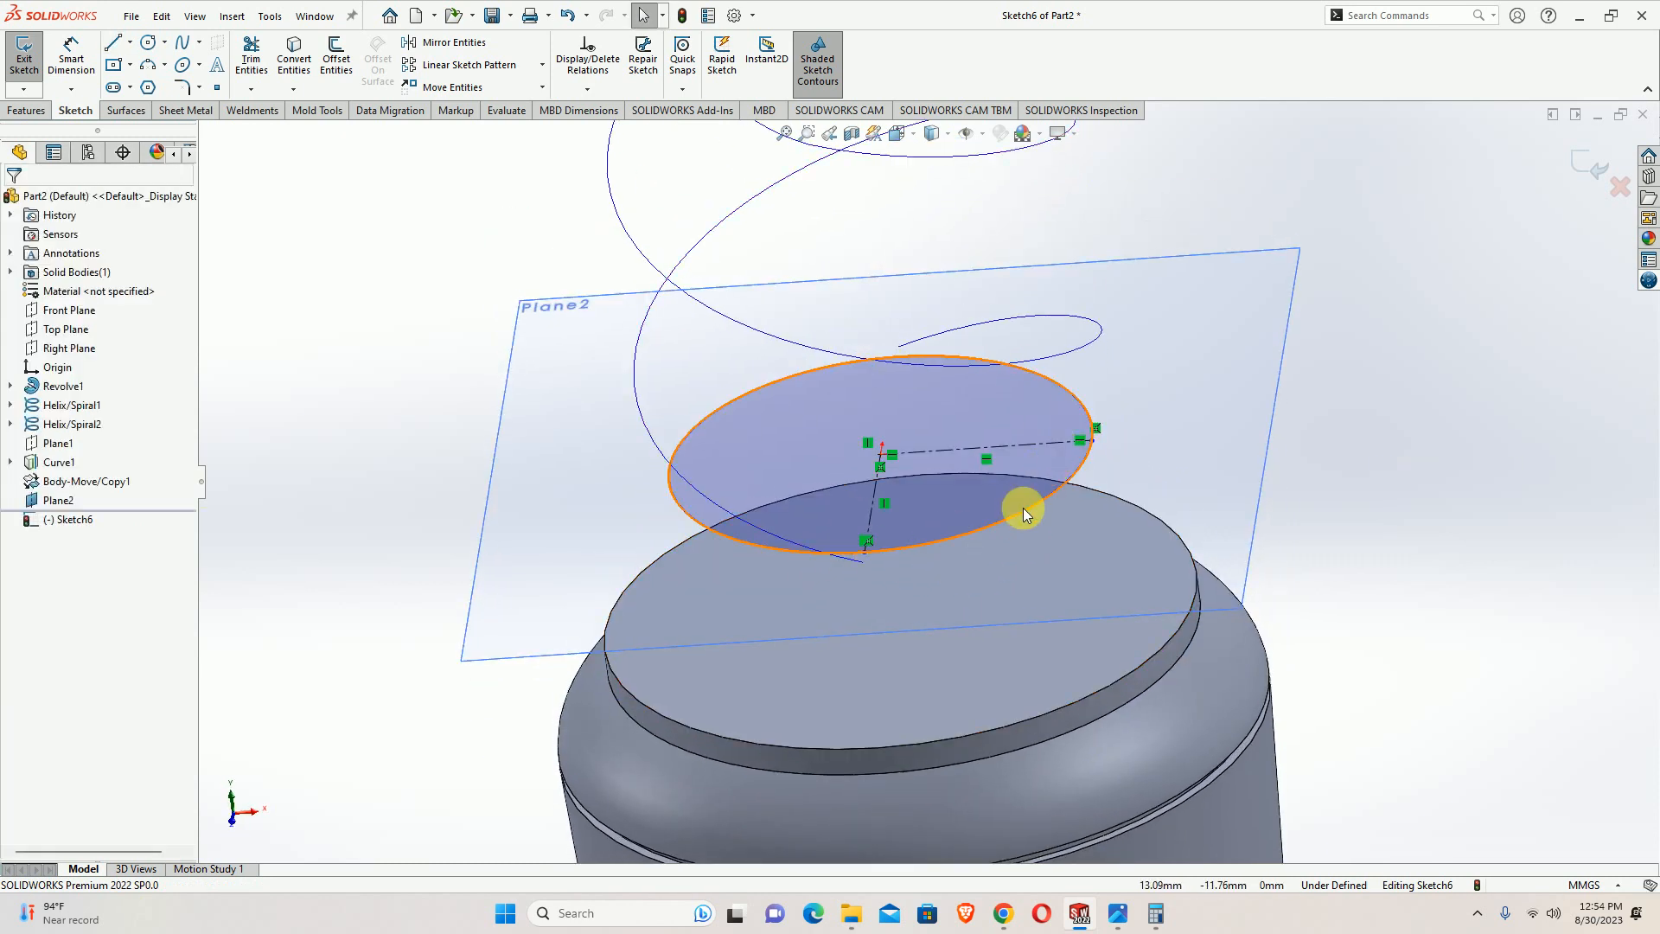
{"action": "left_click", "coordinate": [866, 552]}
{"action": "left_click", "coordinate": [859, 566], "text": "ctrl"}
{"action": "left_click", "coordinate": [907, 482]}
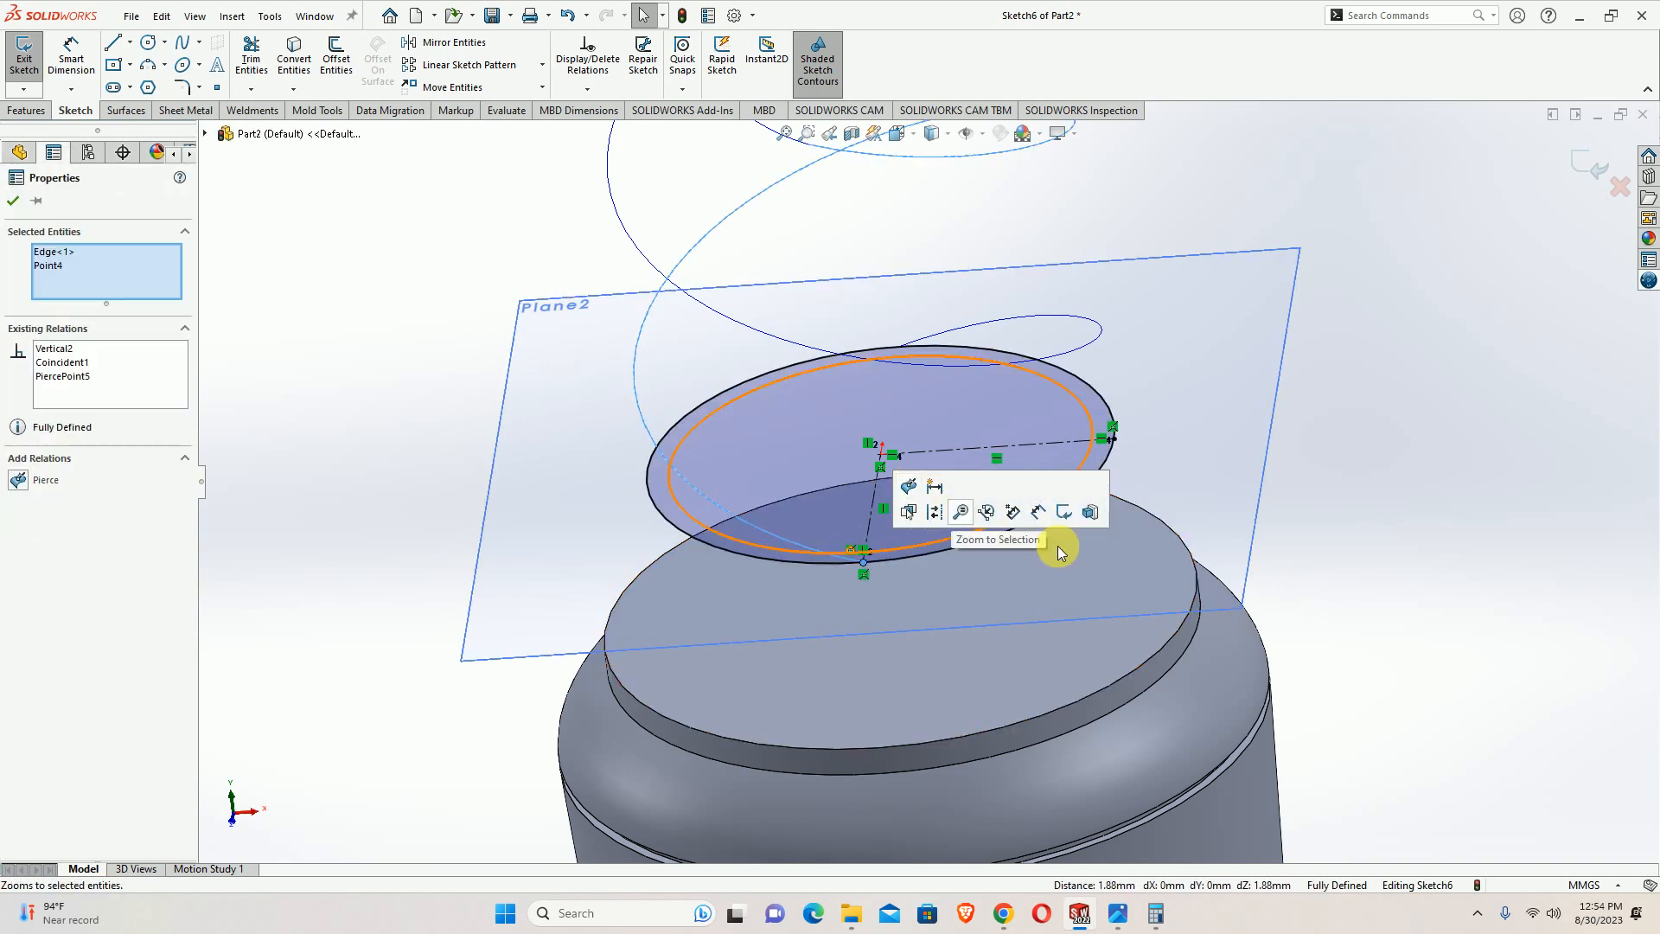
{"action": "key", "text": "Escape"}
Trim the circle down to the quarter arc between the two centerlines and finish the sketch
{"action": "left_click", "coordinate": [251, 56]}
{"action": "left_click_drag", "start_coordinate": [553, 400], "coordinate": [692, 446]}
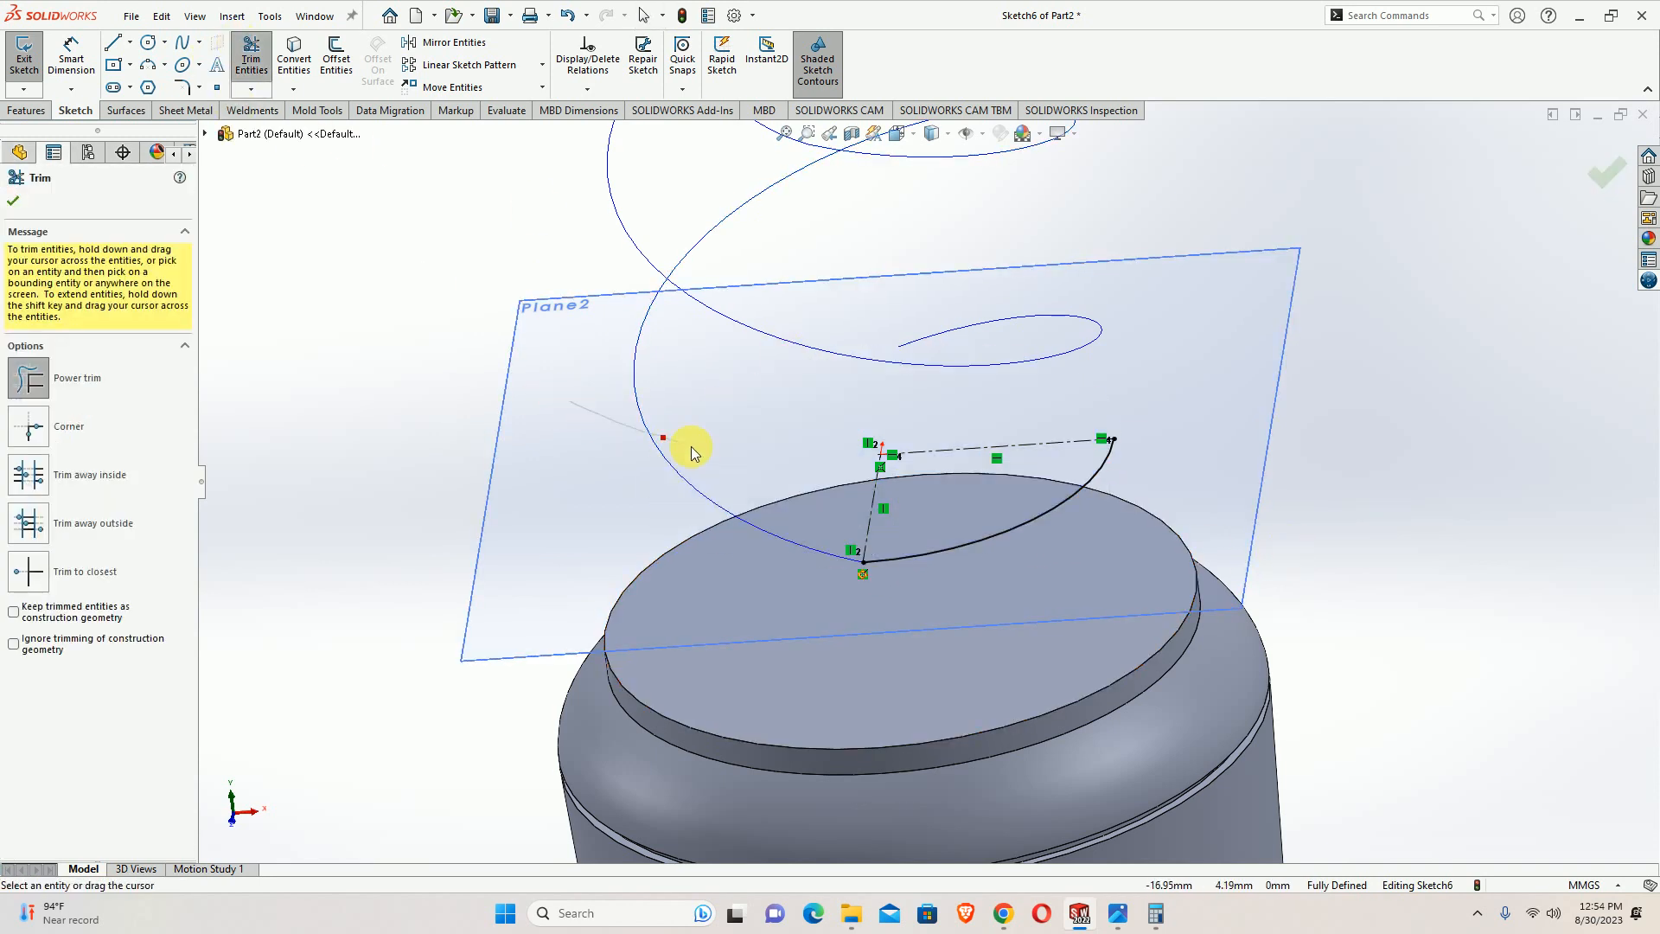
{"action": "key", "text": "Escape"}
{"action": "mouse_move", "coordinate": [971, 485]}
{"action": "middle_mouse_down"}
{"action": "mouse_move", "coordinate": [1075, 438]}
{"action": "mouse_move", "coordinate": [1052, 434]}
{"action": "mouse_move", "coordinate": [1071, 406]}
{"action": "middle_mouse_up"}
{"action": "left_click", "coordinate": [1581, 161]}
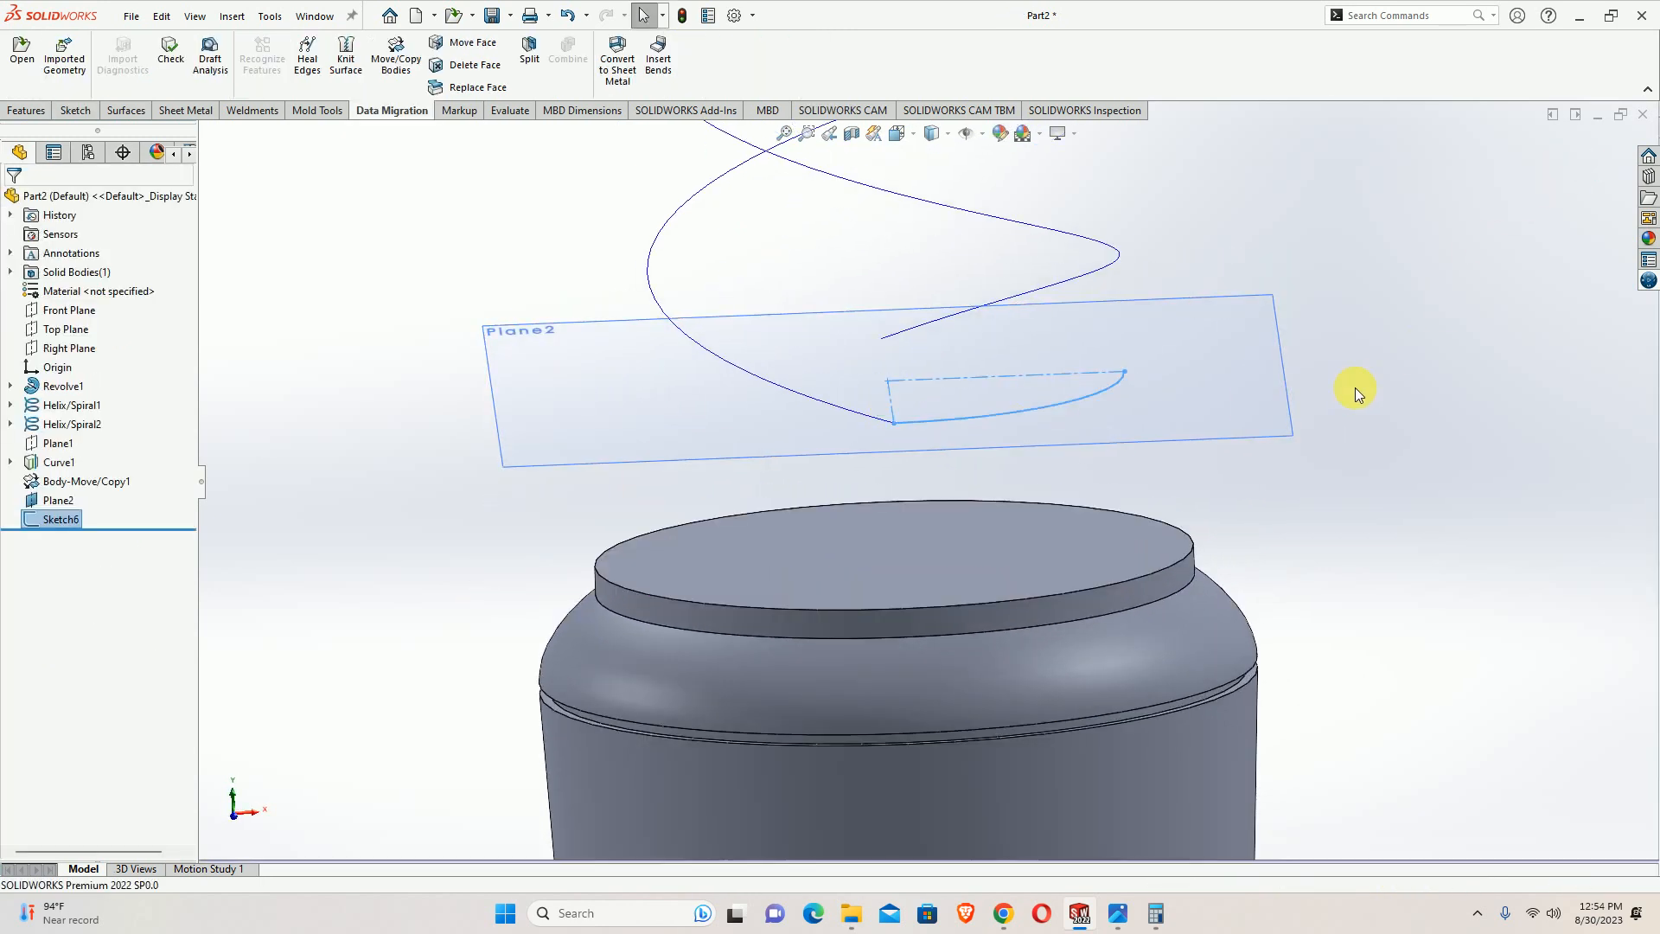
Start a sketch on the Right Plane for the curve leading from the lower helix end down to the base
{"action": "mouse_move", "coordinate": [1355, 388]}
{"action": "middle_mouse_down"}
{"action": "mouse_move", "coordinate": [1133, 434]}
{"action": "mouse_move", "coordinate": [1127, 418]}
{"action": "mouse_move", "coordinate": [1089, 444]}
{"action": "mouse_move", "coordinate": [1121, 467]}
{"action": "middle_mouse_up"}
{"action": "left_click", "coordinate": [1134, 432]}
{"action": "left_click", "coordinate": [1219, 365]}
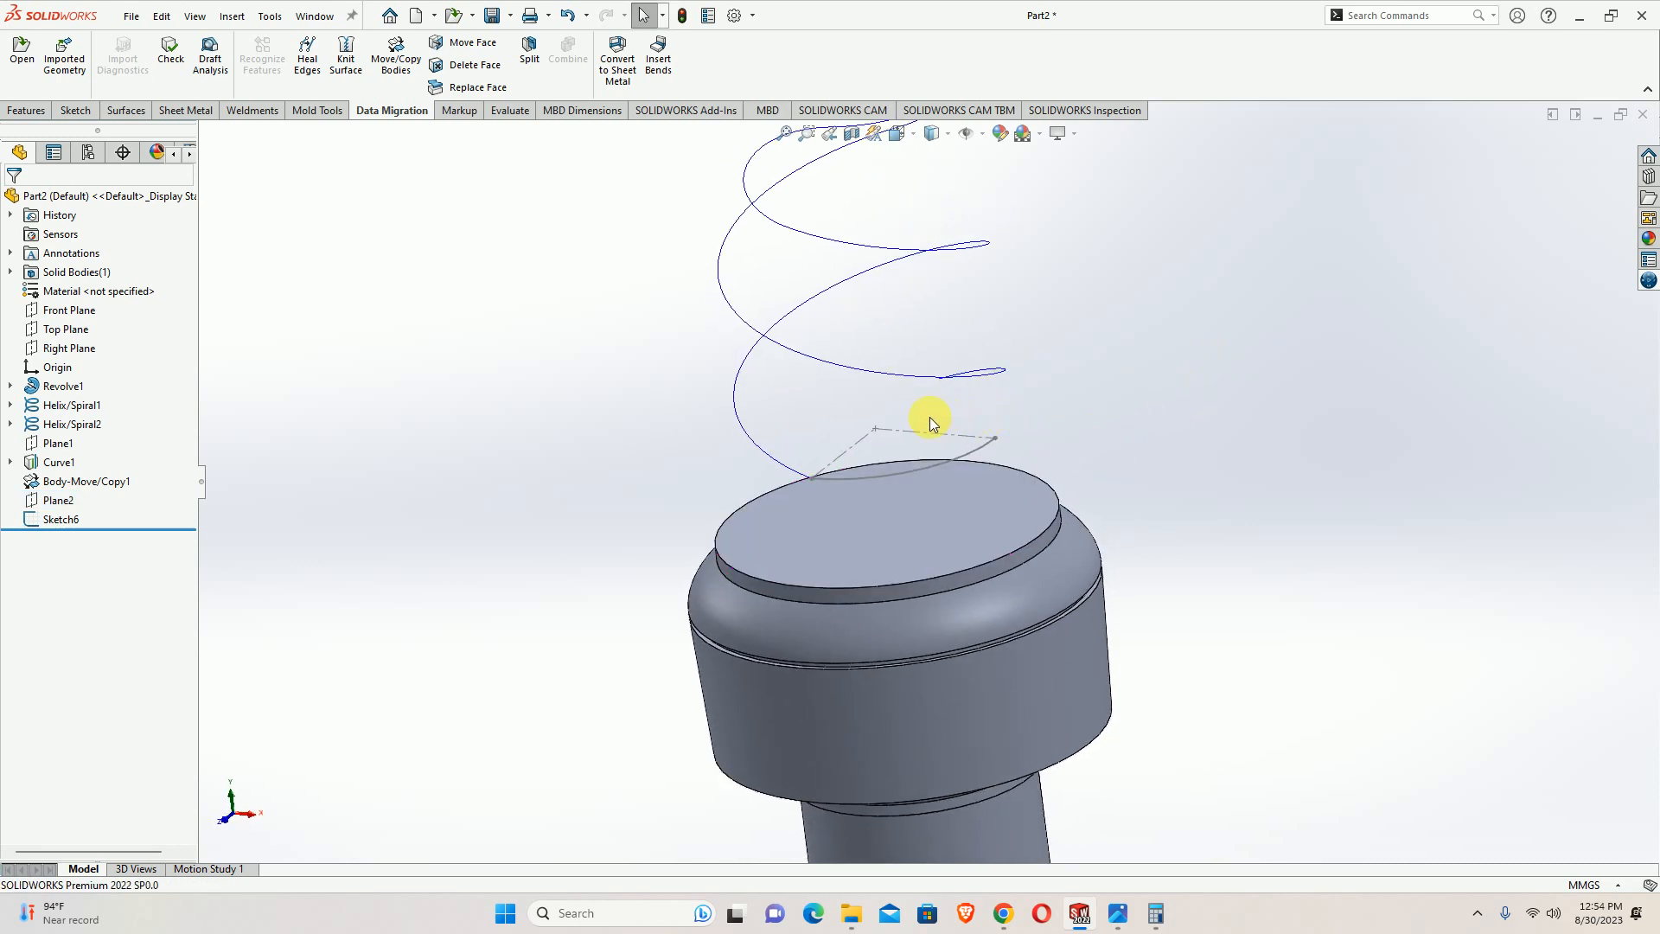
{"action": "middle_click_drag", "start_coordinate": [703, 414], "coordinate": [1123, 481]}
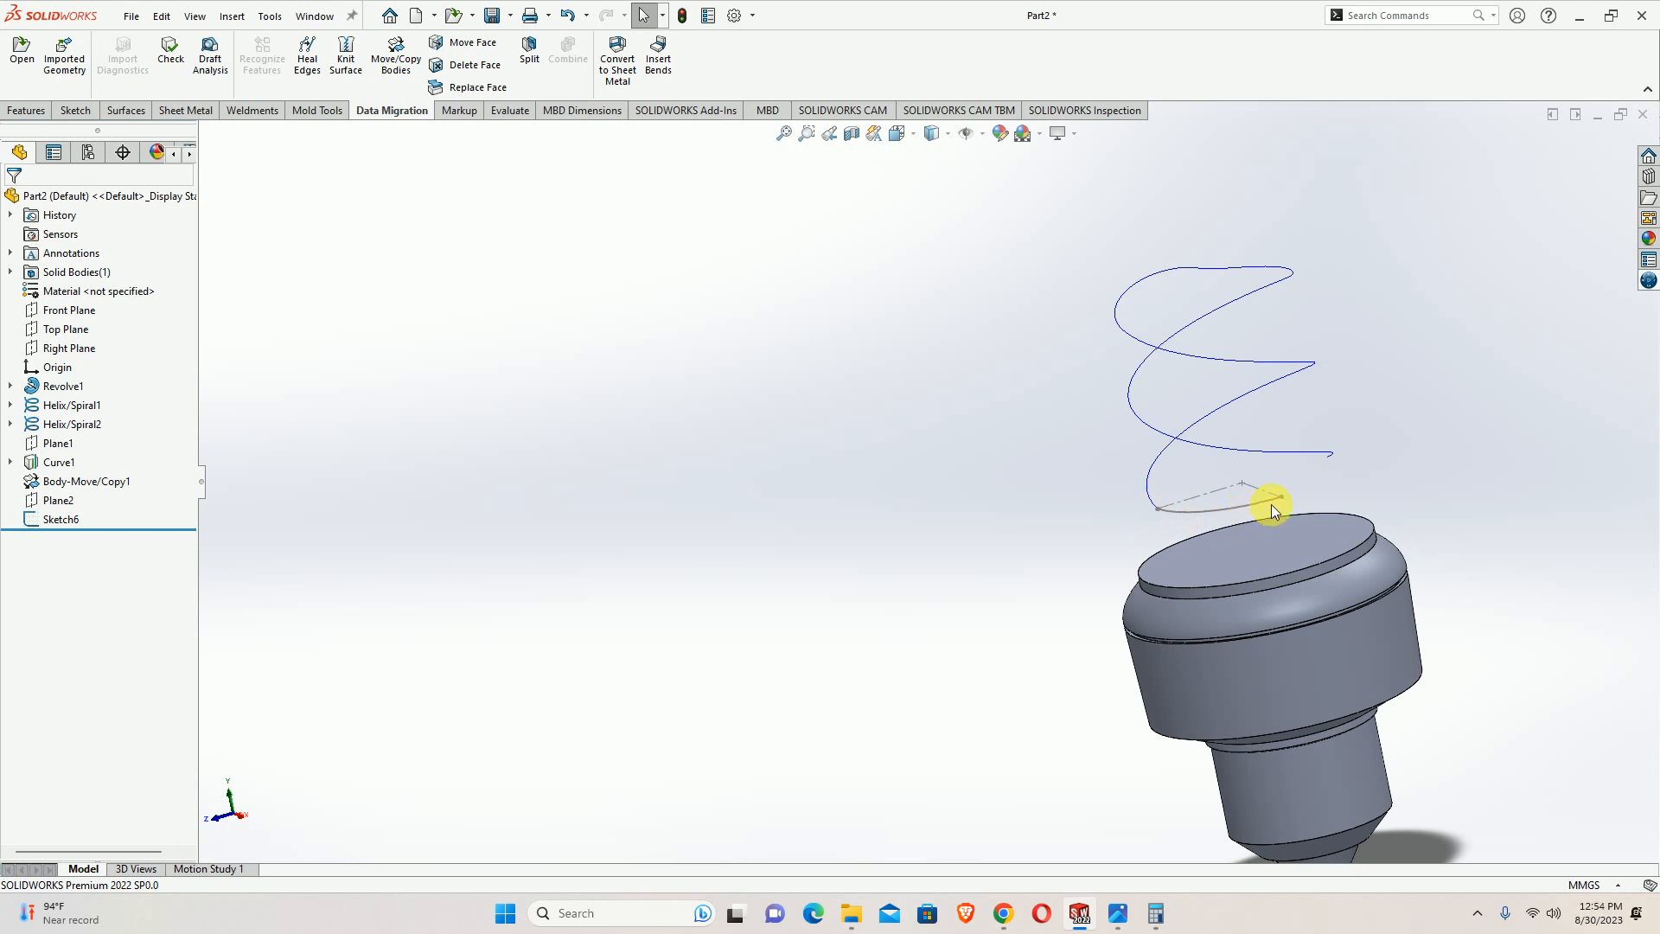
{"action": "middle_click_drag", "start_coordinate": [1272, 507], "coordinate": [1192, 479]}
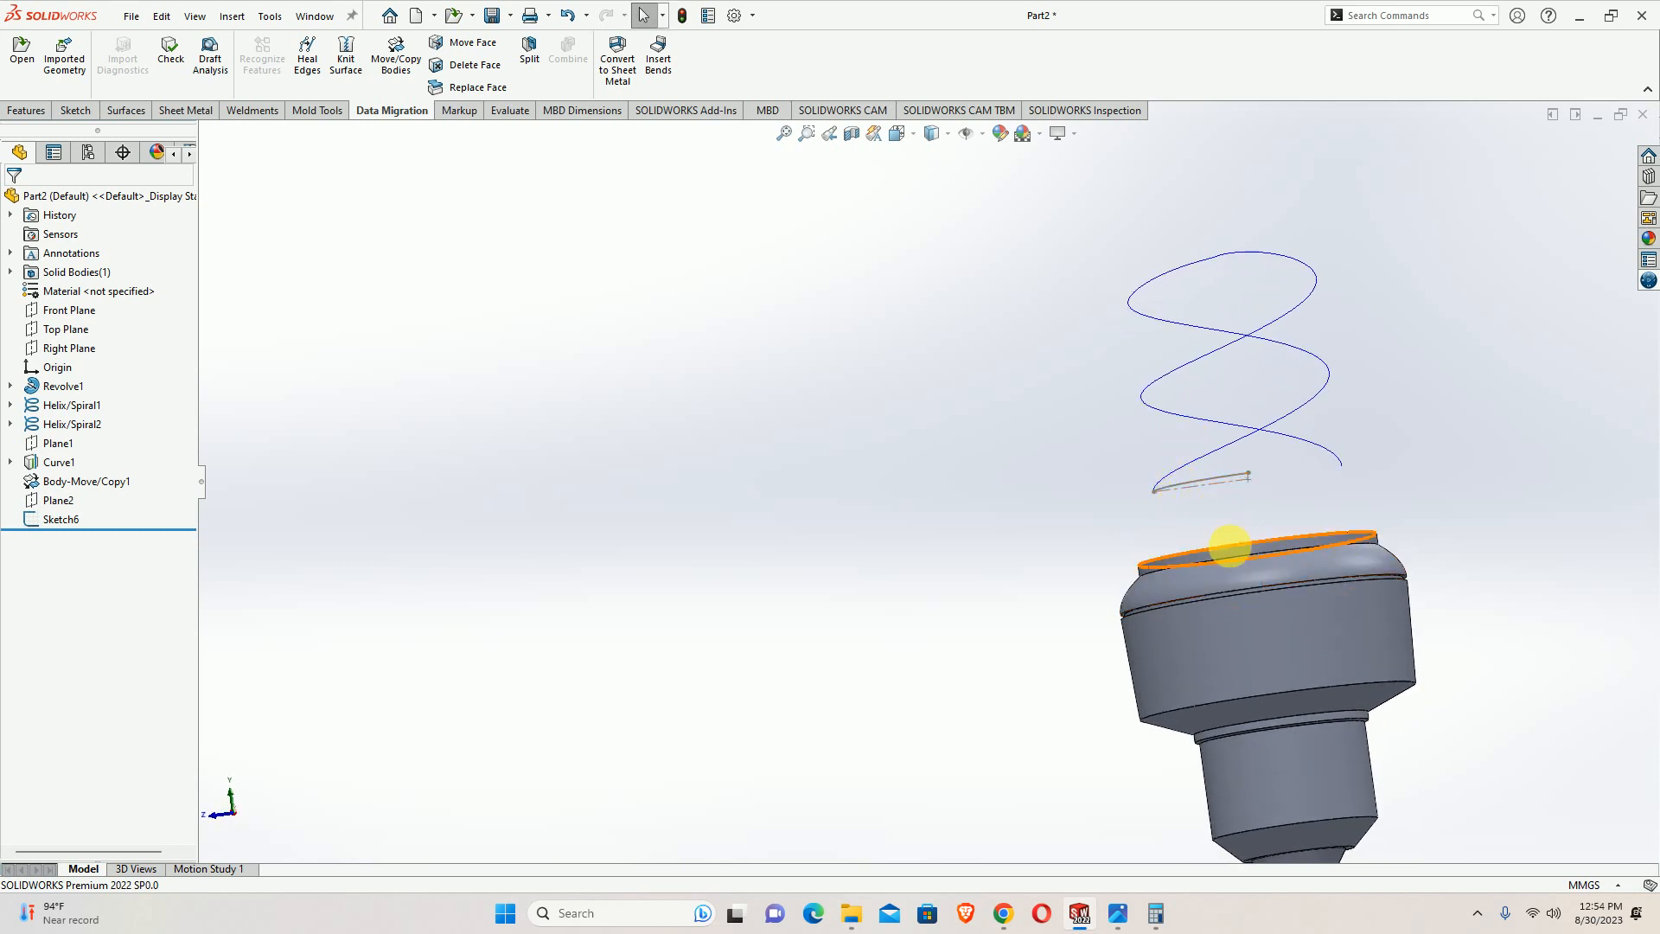
{"action": "left_click", "coordinate": [80, 357]}
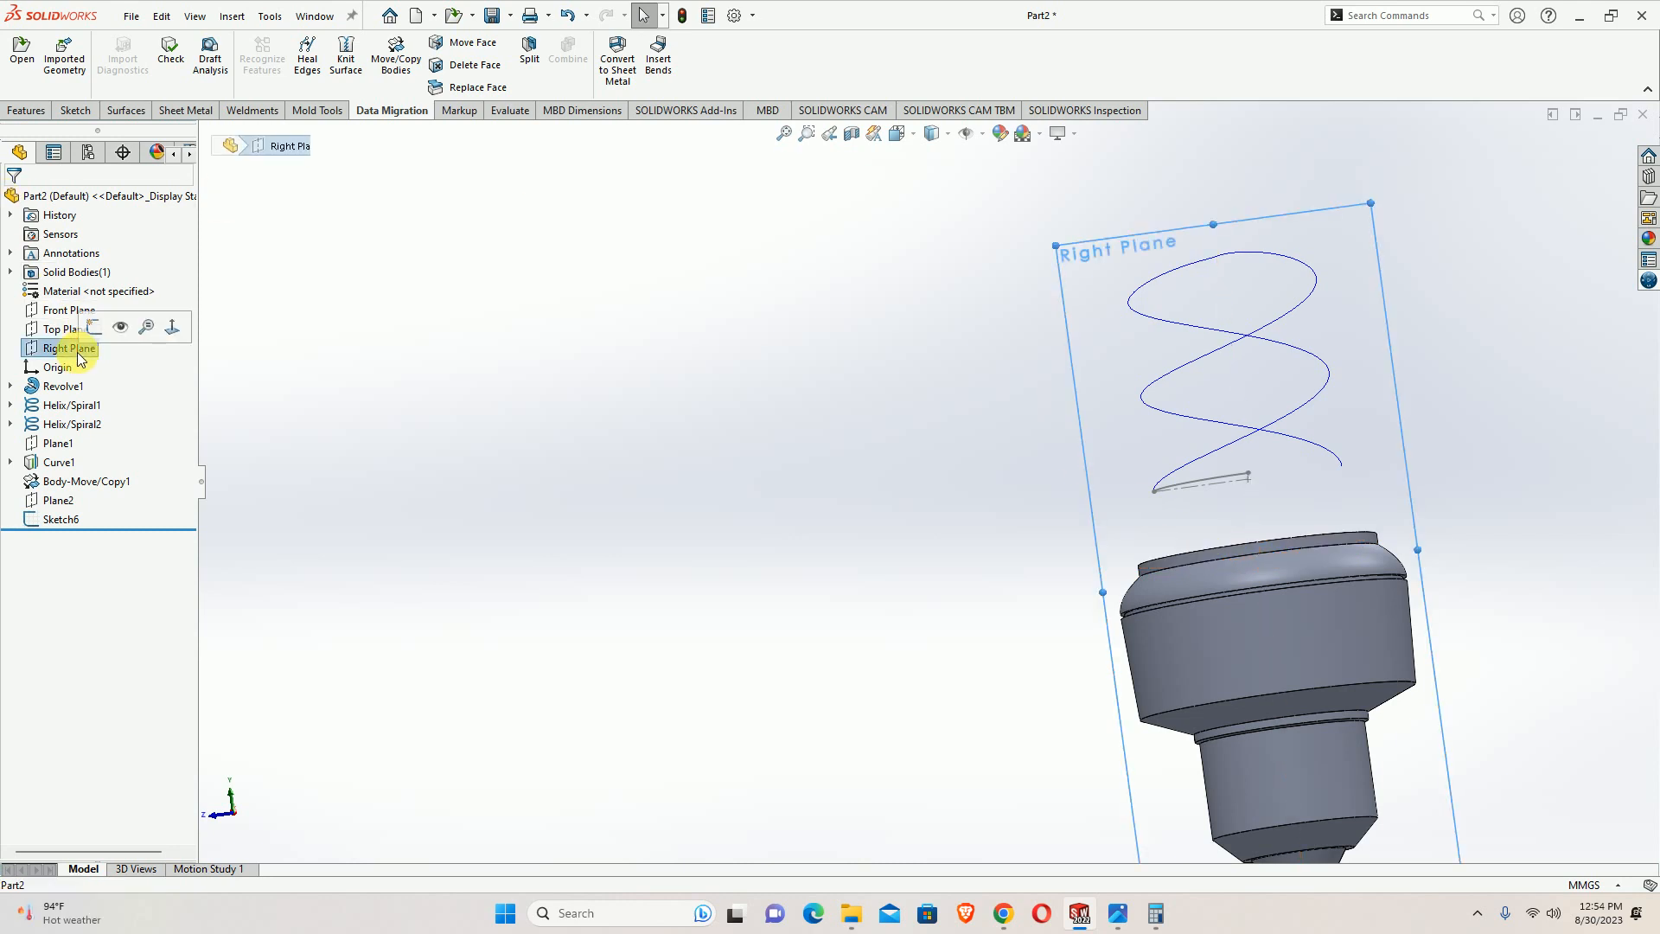
{"action": "left_click", "coordinate": [89, 326]}
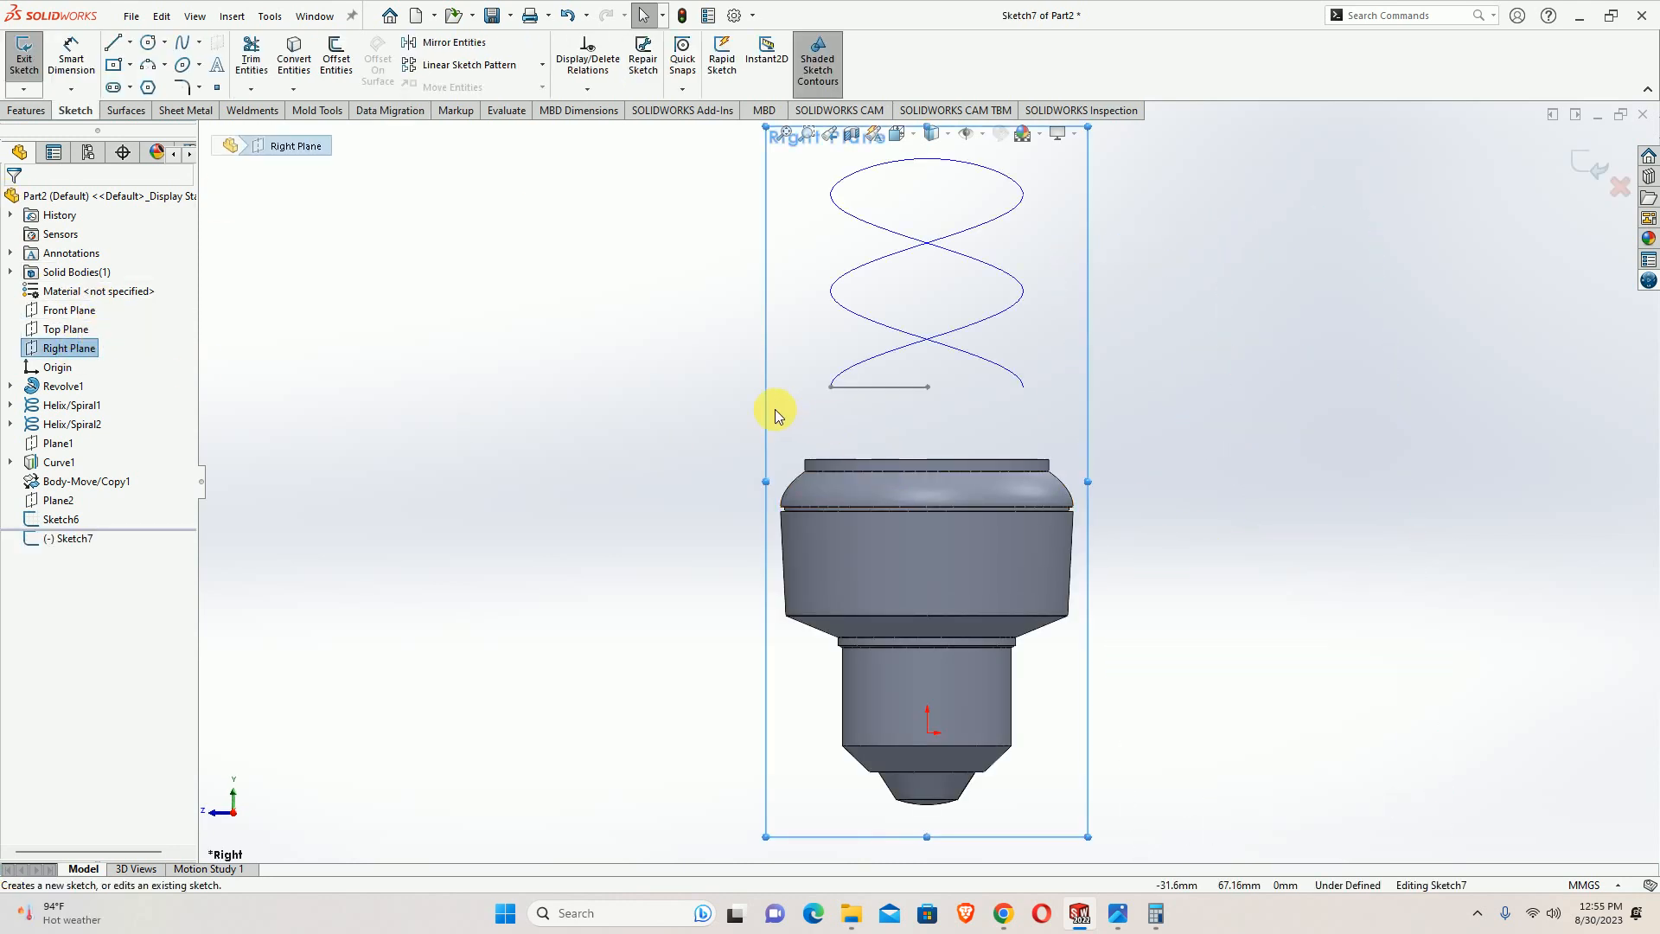
{"action": "scroll", "coordinate": [885, 412], "scroll_direction": "down", "scroll_amount": 3}
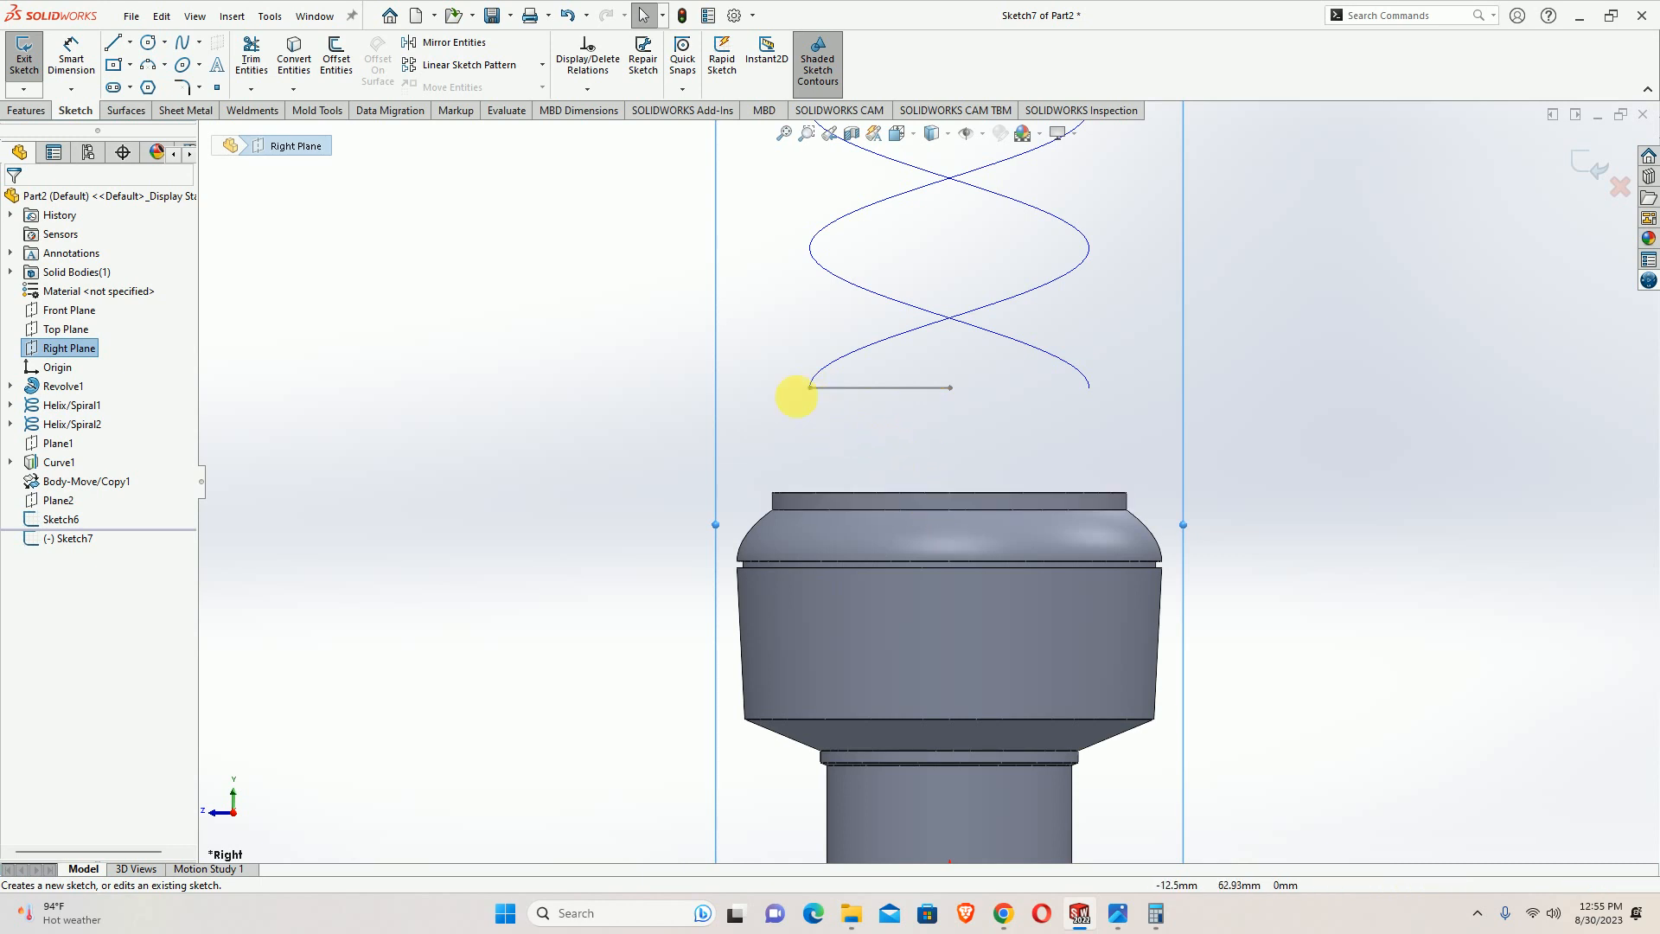
Draw a vertical line about 6 mm tall from the middle of the base's top edge, ending in a small tangent arc toward the helix endpoint
{"action": "left_click", "coordinate": [131, 43]}
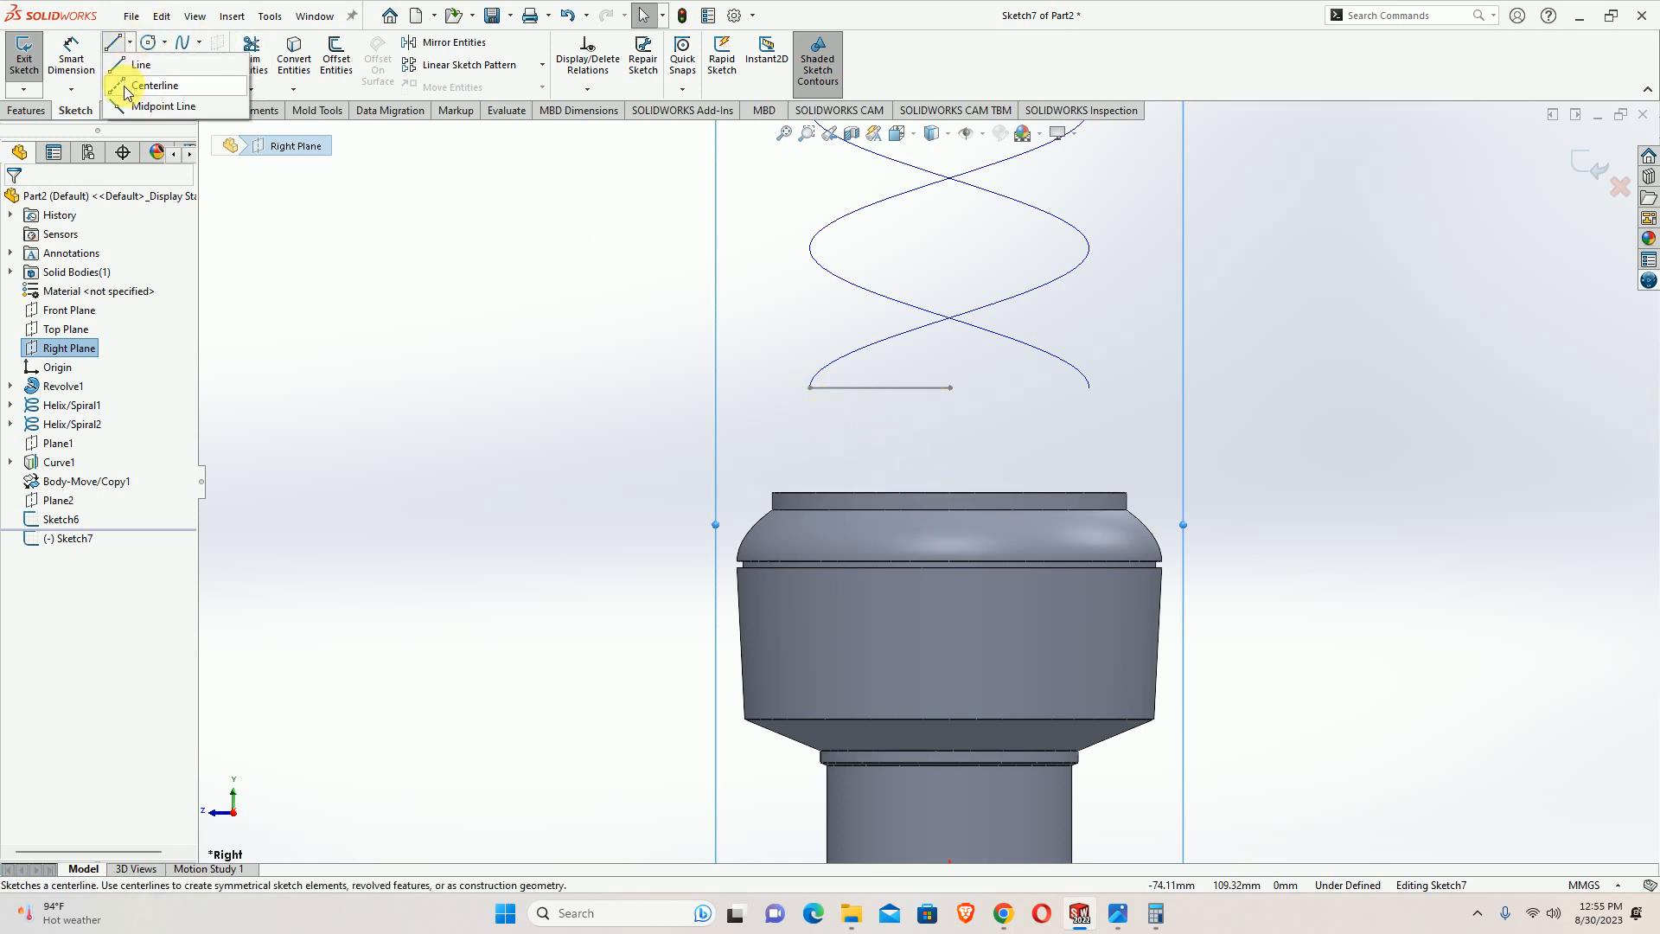
{"action": "left_click", "coordinate": [138, 65]}
{"action": "scroll", "coordinate": [915, 452], "scroll_direction": "up", "scroll_amount": 2}
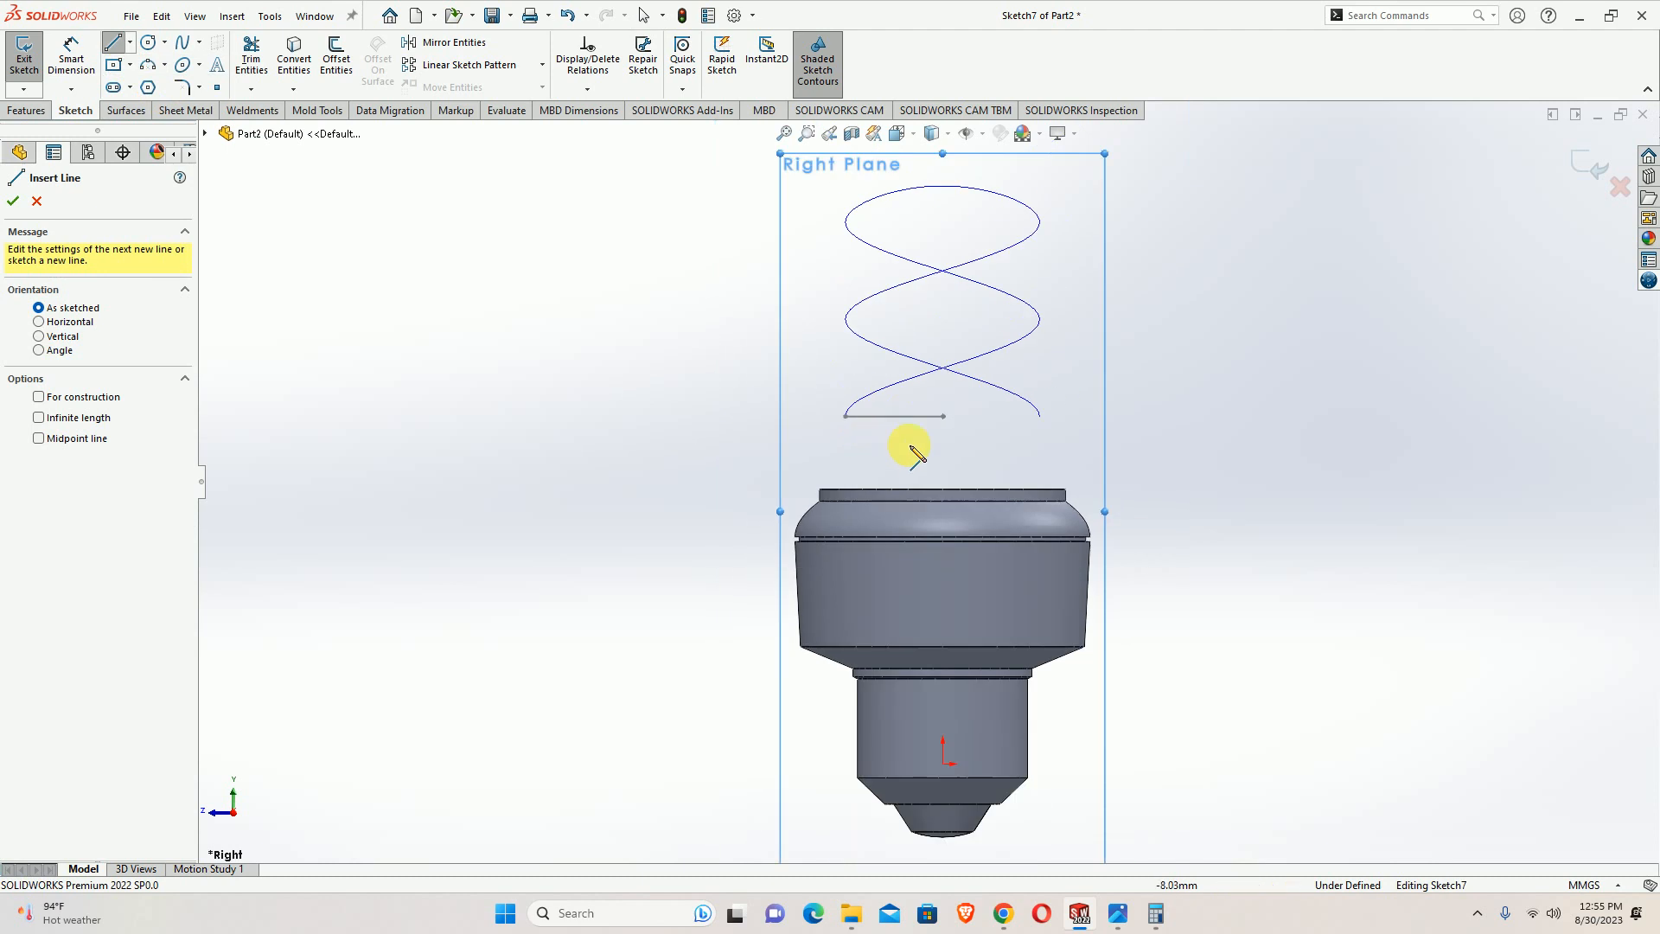
{"action": "left_click", "coordinate": [941, 490]}
{"action": "scroll", "coordinate": [951, 460], "scroll_direction": "up", "scroll_amount": 3}
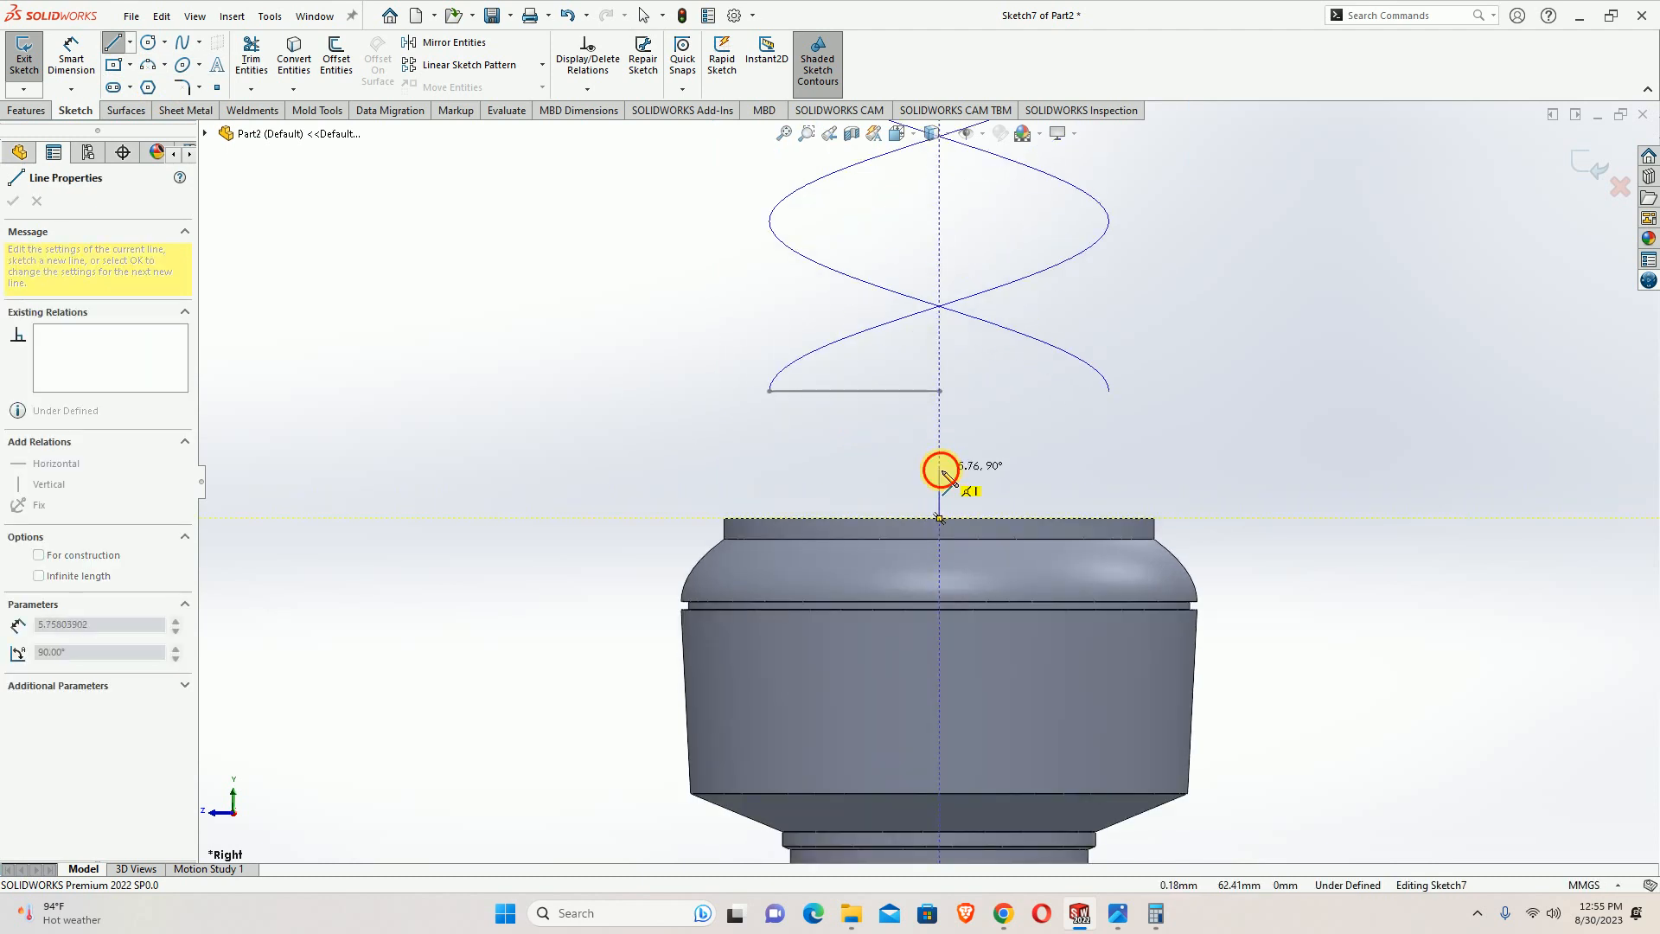
{"action": "left_click", "coordinate": [941, 473]}
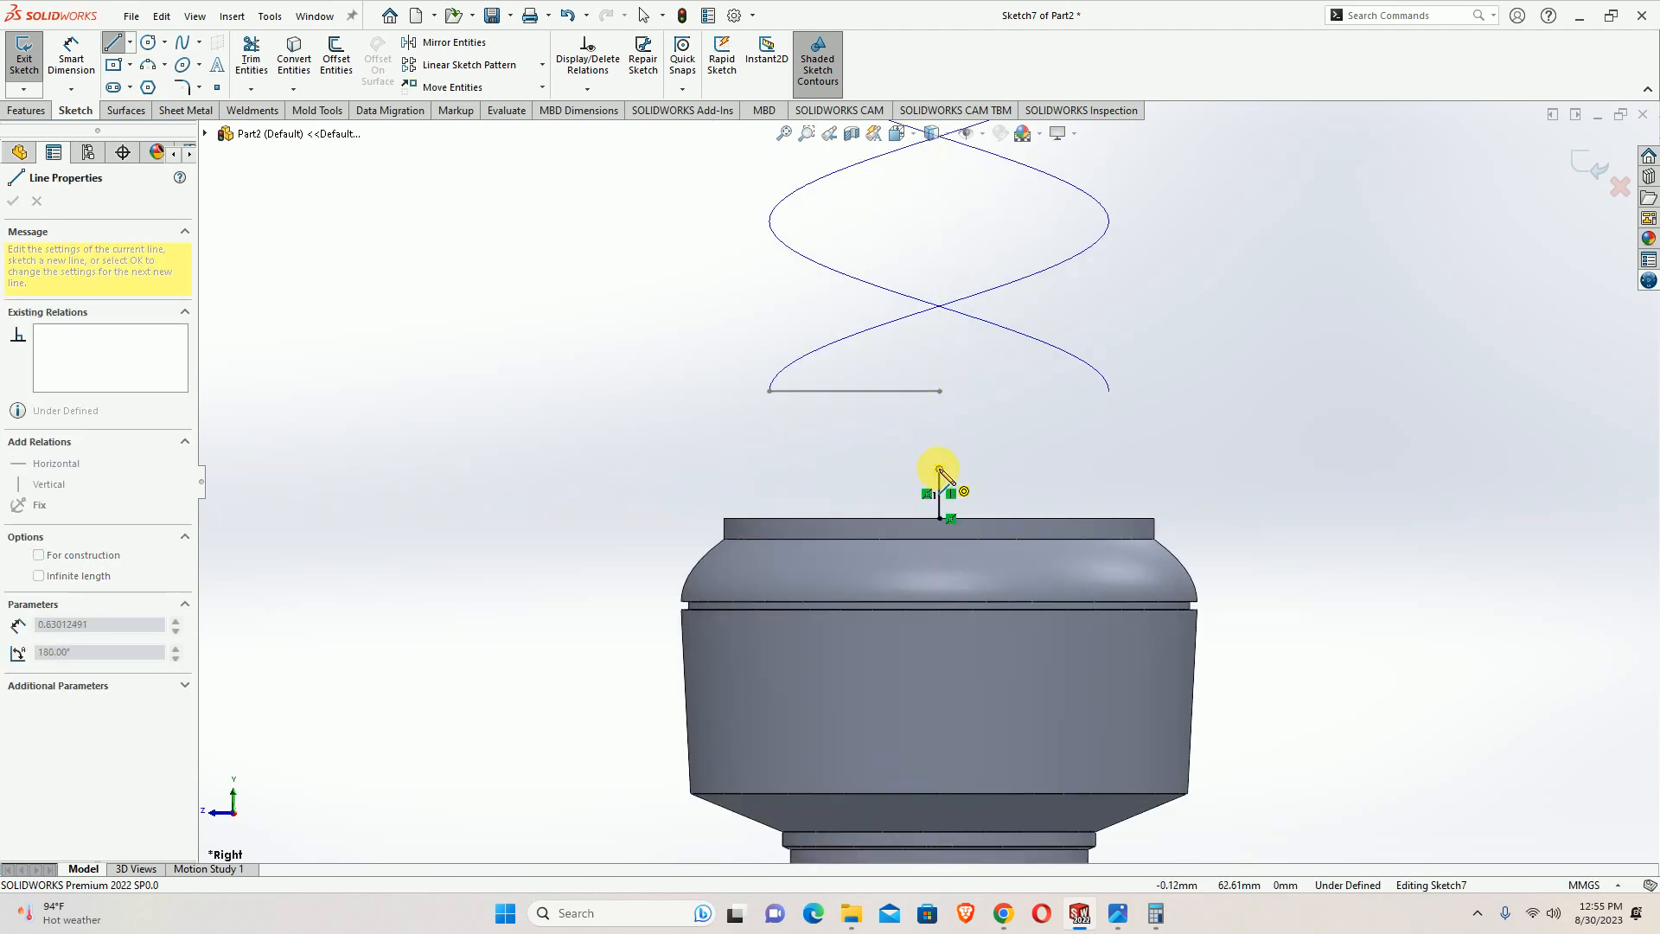
{"action": "left_click", "coordinate": [916, 447]}
{"action": "key", "text": "Escape"}
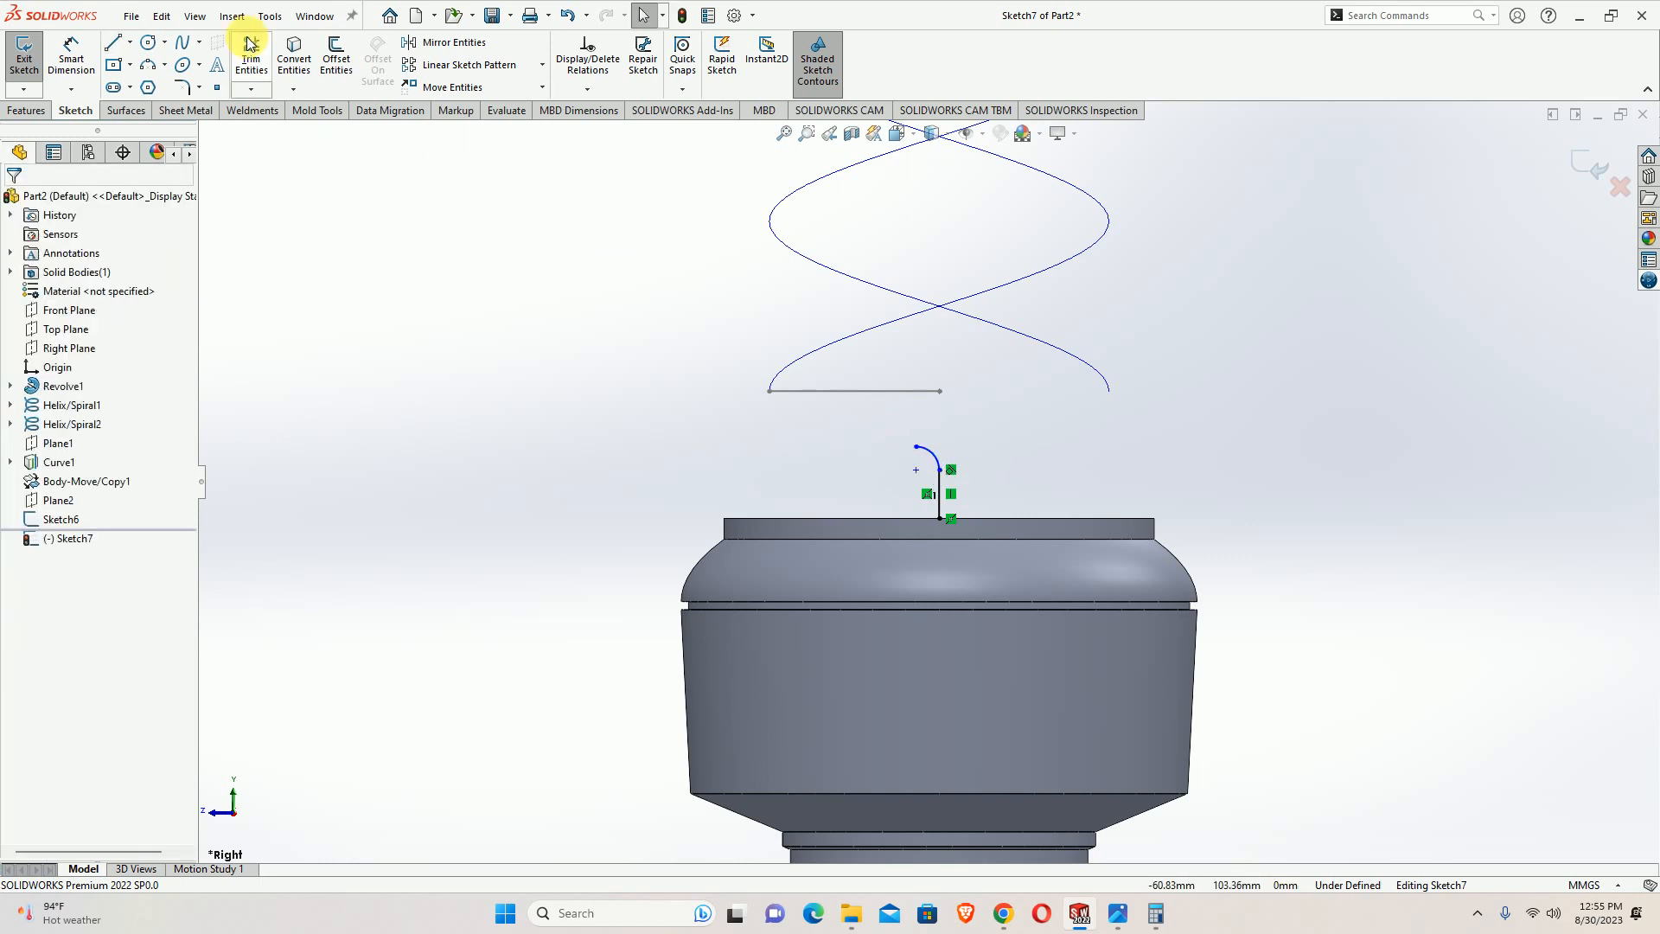
Draw a two-point spline from the arc's free end toward the lower helix endpoint and add a pierce relation between its outer end and the helix
{"action": "left_click", "coordinate": [183, 45]}
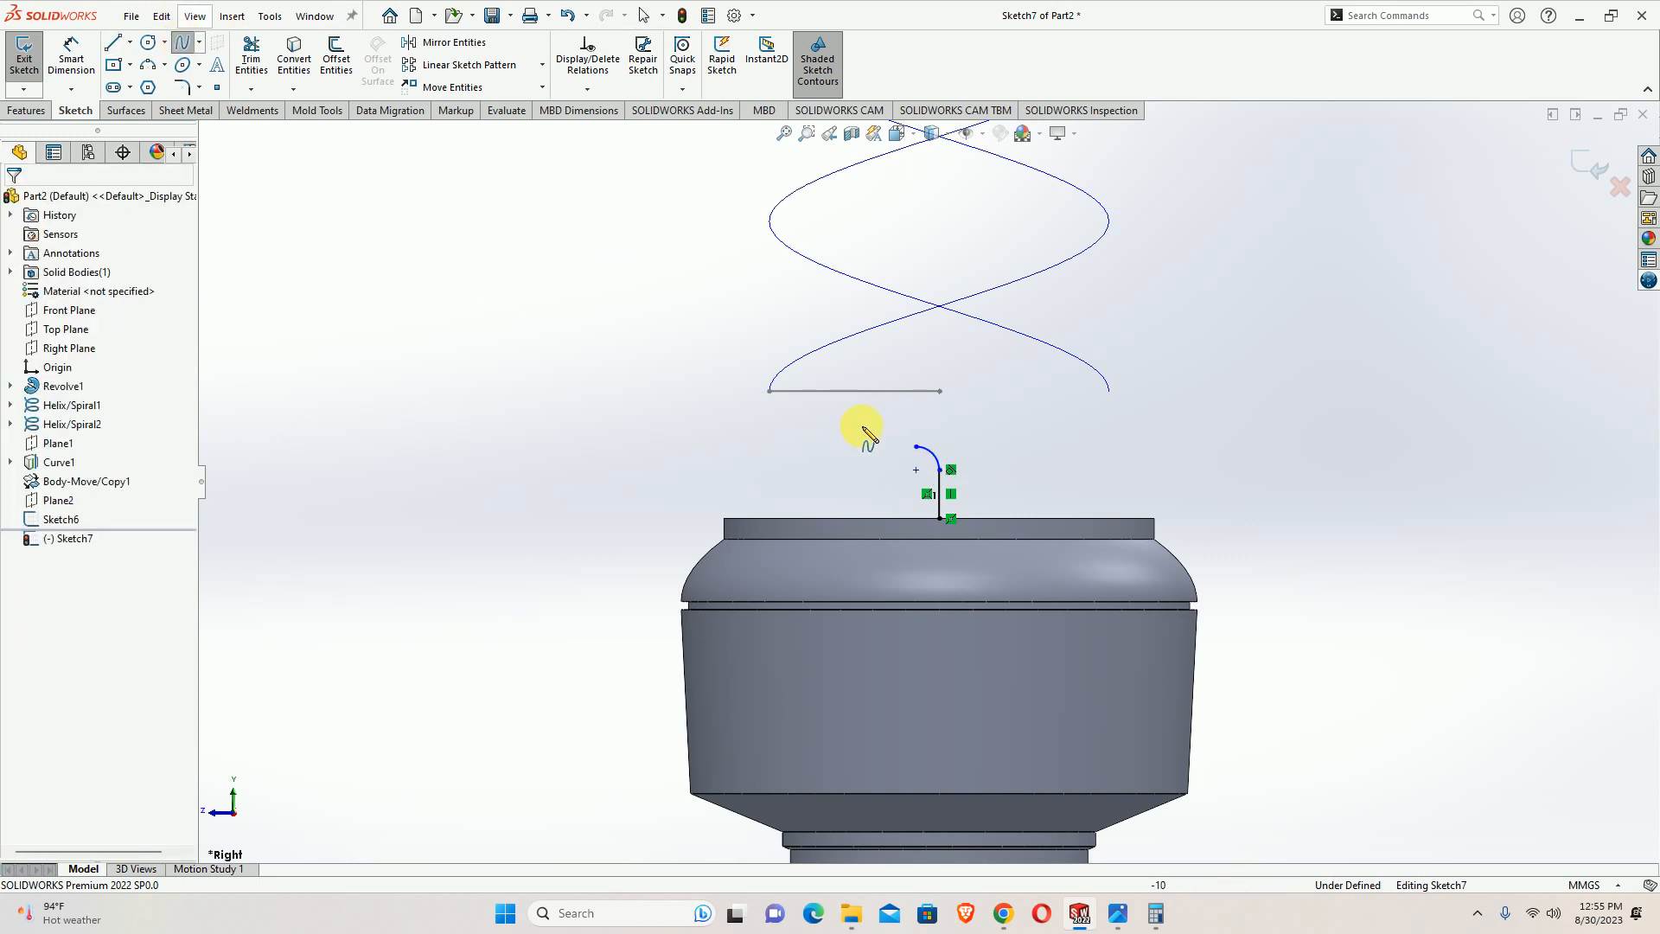
{"action": "left_click", "coordinate": [916, 447]}
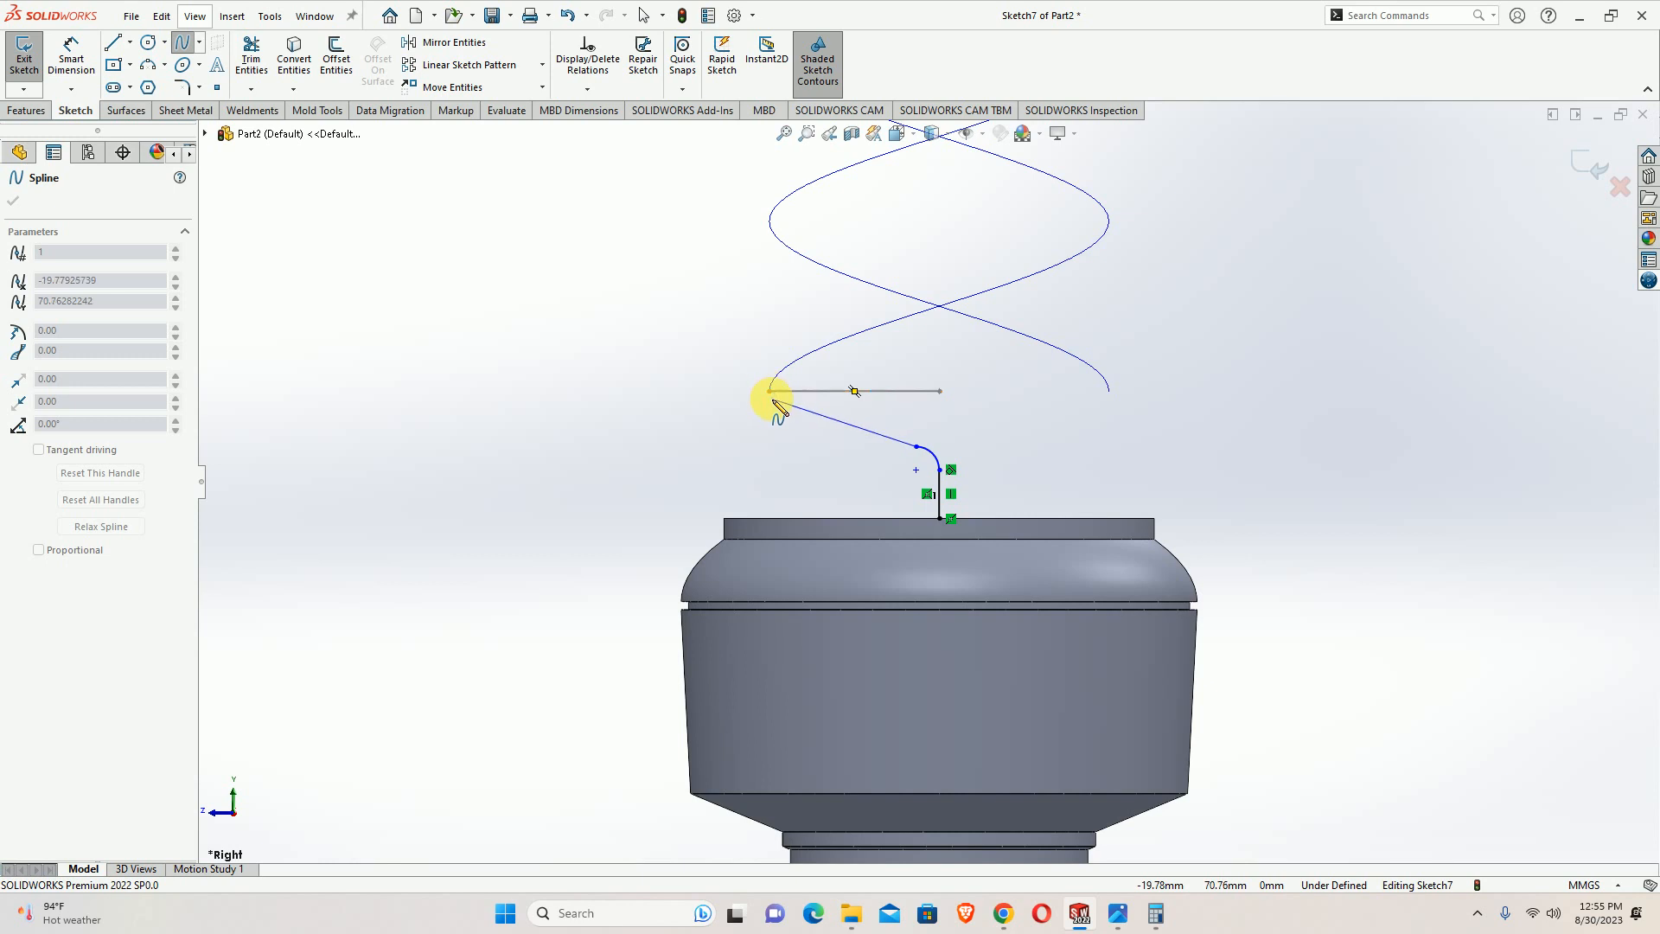
{"action": "double_click", "coordinate": [771, 398]}
{"action": "left_click", "coordinate": [772, 398]}
{"action": "left_click", "coordinate": [771, 387], "text": "ctrl"}
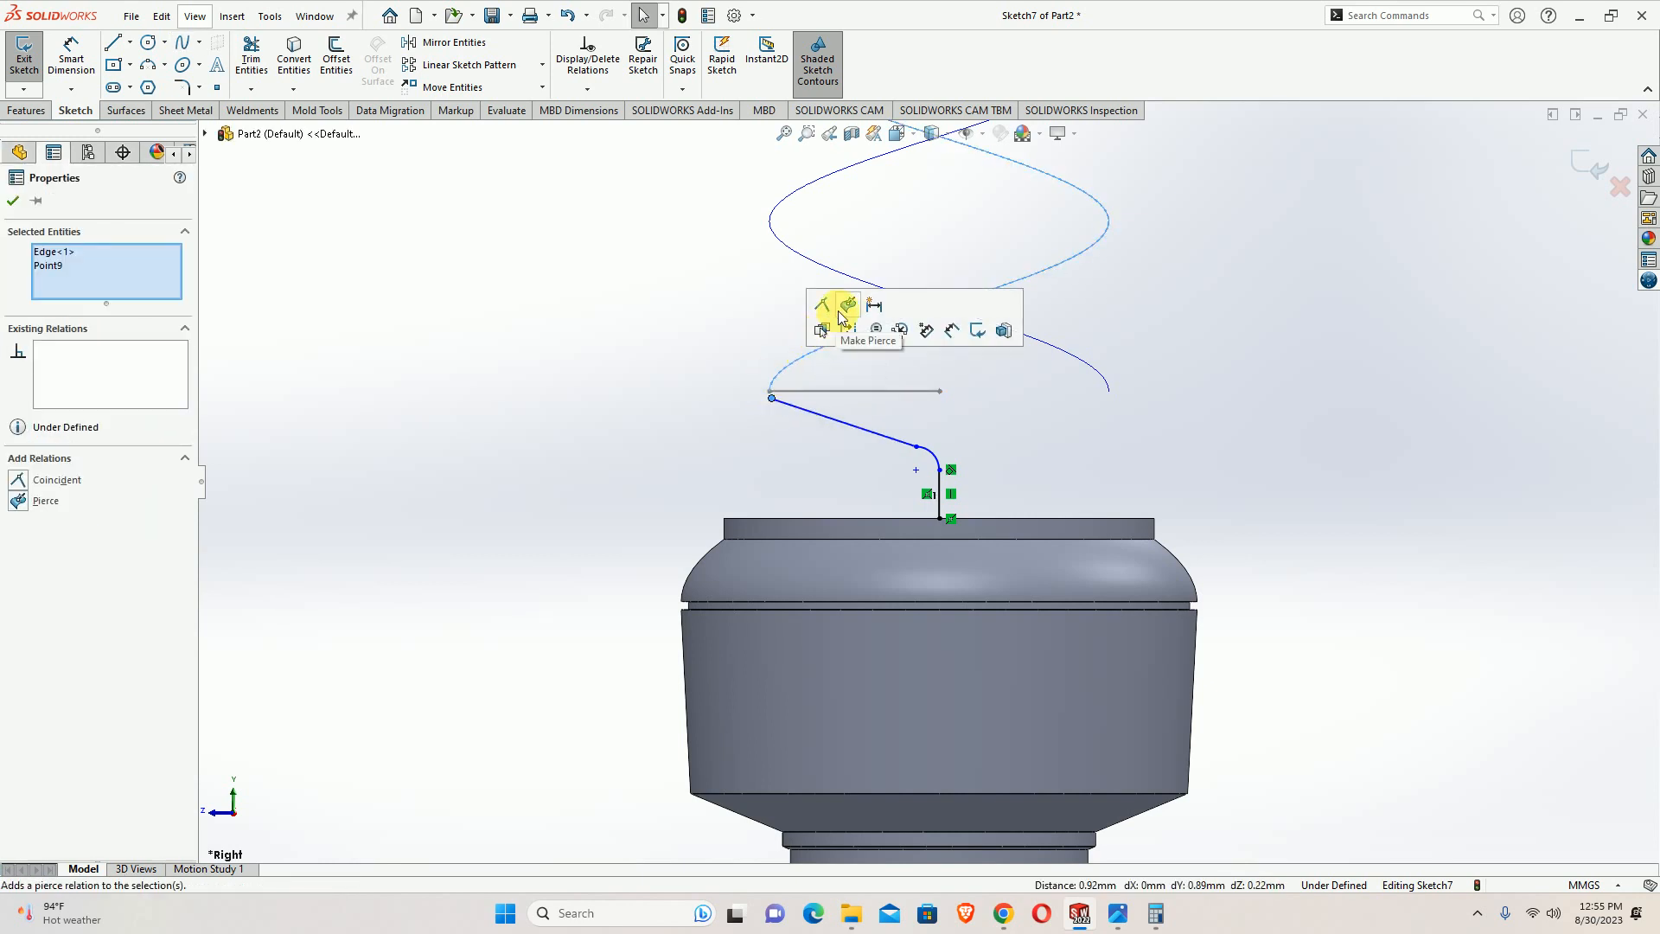
{"action": "left_click", "coordinate": [846, 307]}
{"action": "key", "text": "Escape"}
Make the spline tangent to the arc at their shared endpoint
{"action": "scroll", "coordinate": [922, 456], "scroll_direction": "down", "scroll_amount": 4}
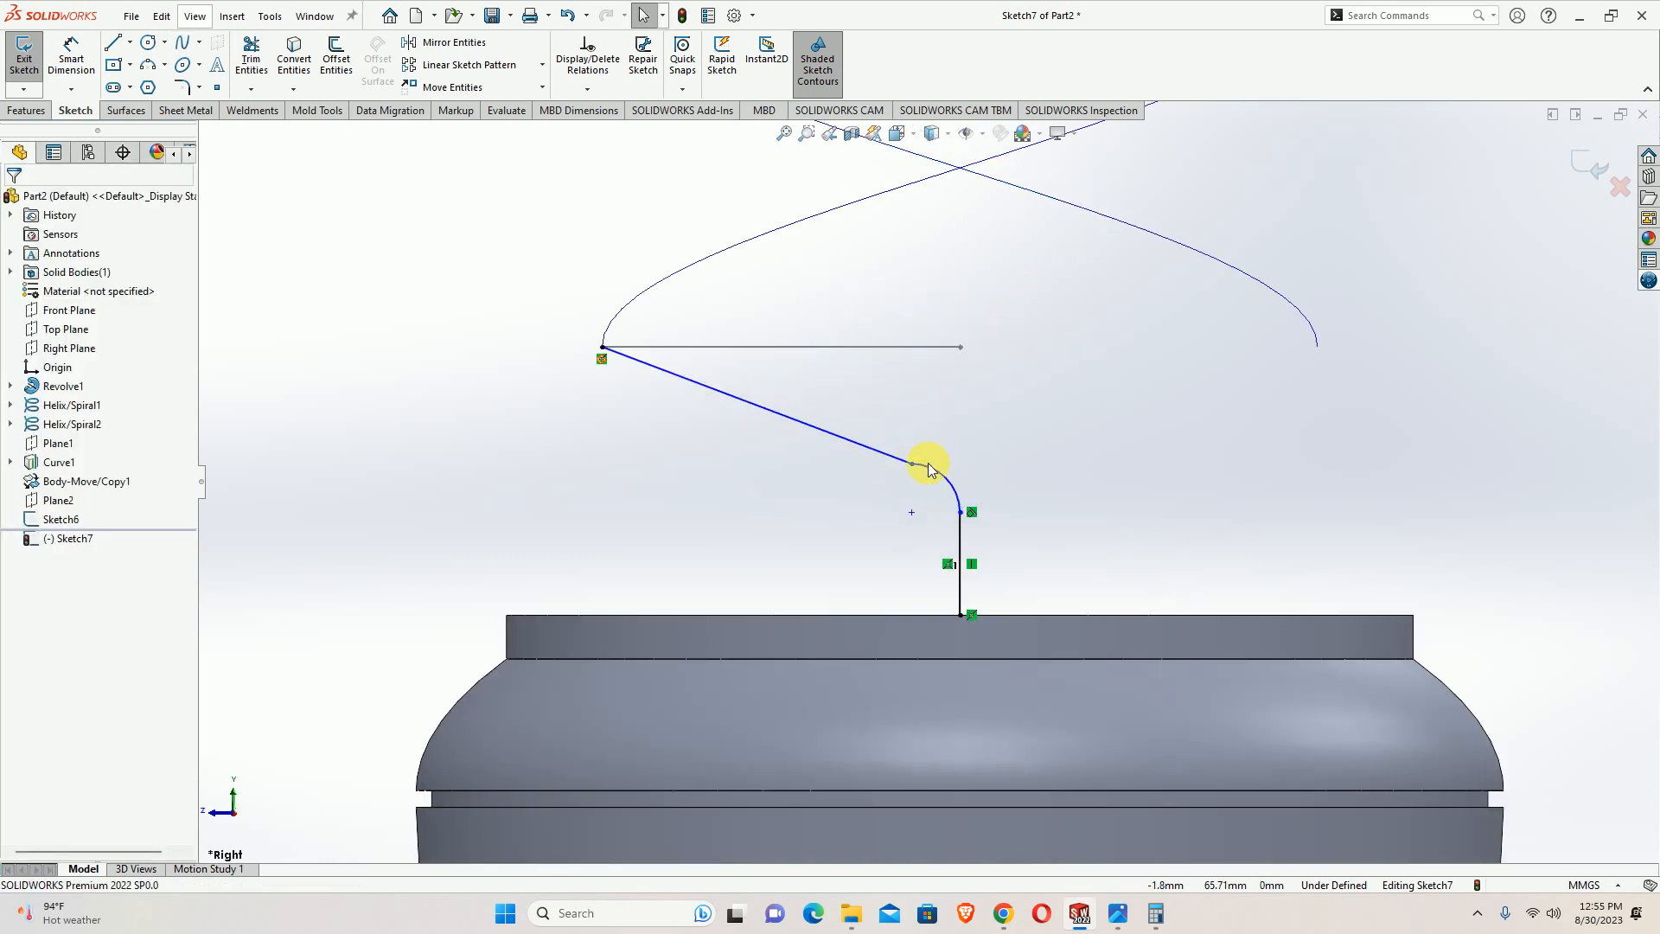
{"action": "left_click", "coordinate": [918, 472]}
{"action": "left_click", "coordinate": [887, 457], "text": "ctrl"}
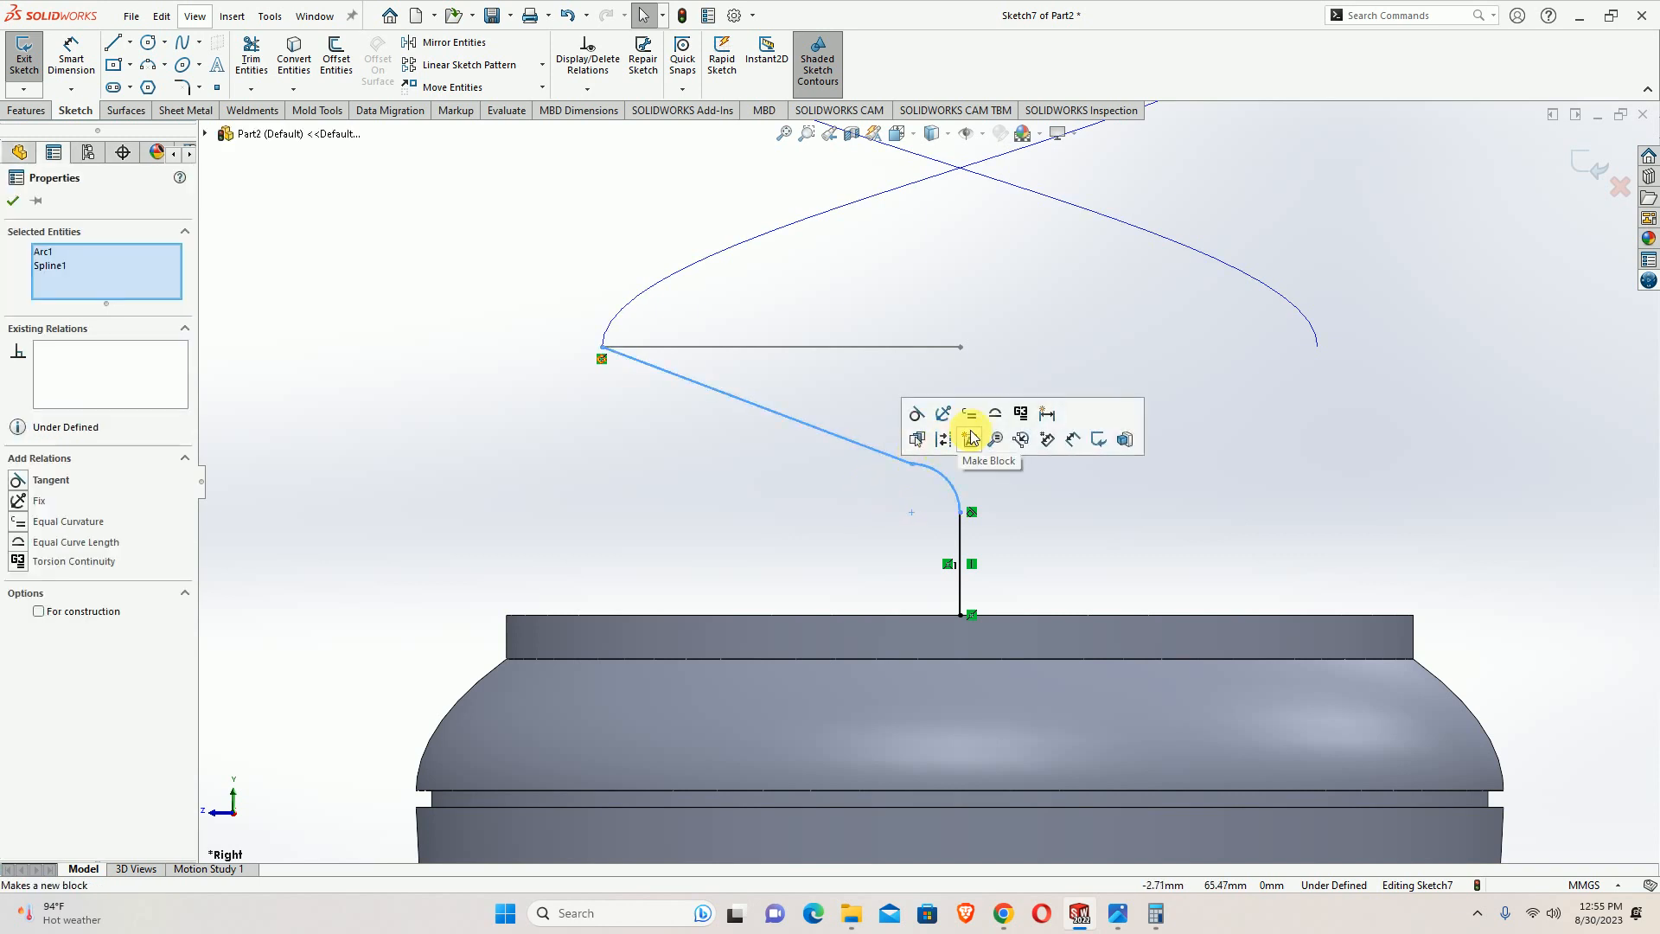
{"action": "left_click", "coordinate": [917, 413]}
Reshape the spline so it leaves the arc horizontally and rises steeply into the helix endpoint
{"action": "left_click_drag", "start_coordinate": [913, 467], "coordinate": [837, 433]}
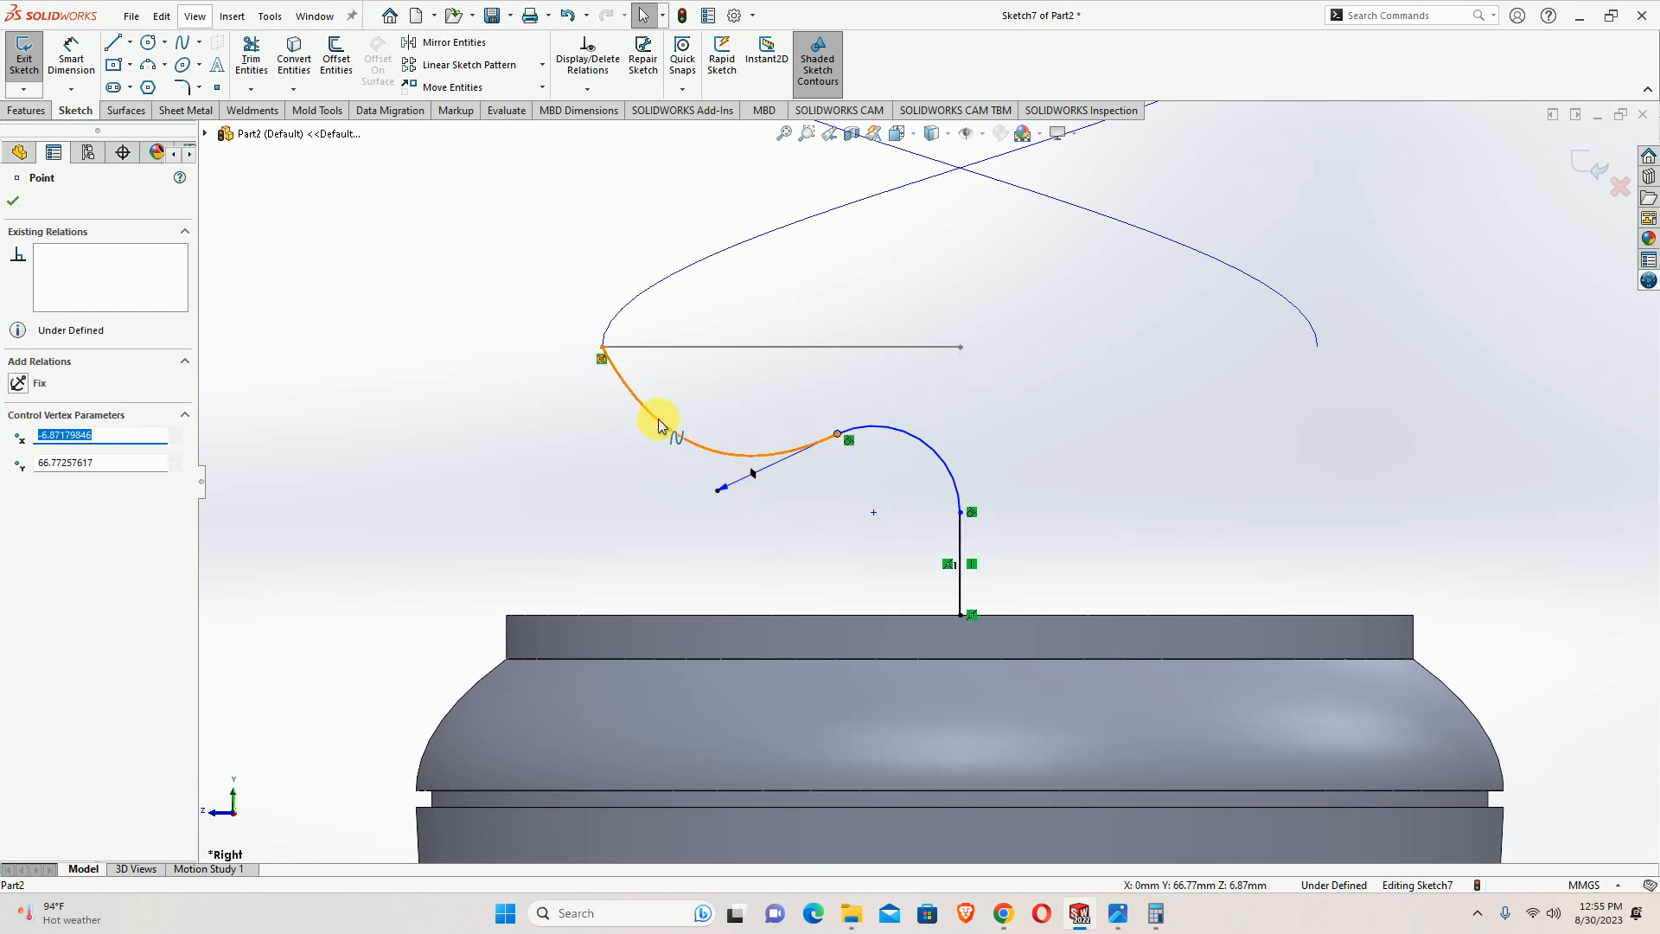
{"action": "left_click_drag", "start_coordinate": [720, 496], "coordinate": [734, 453]}
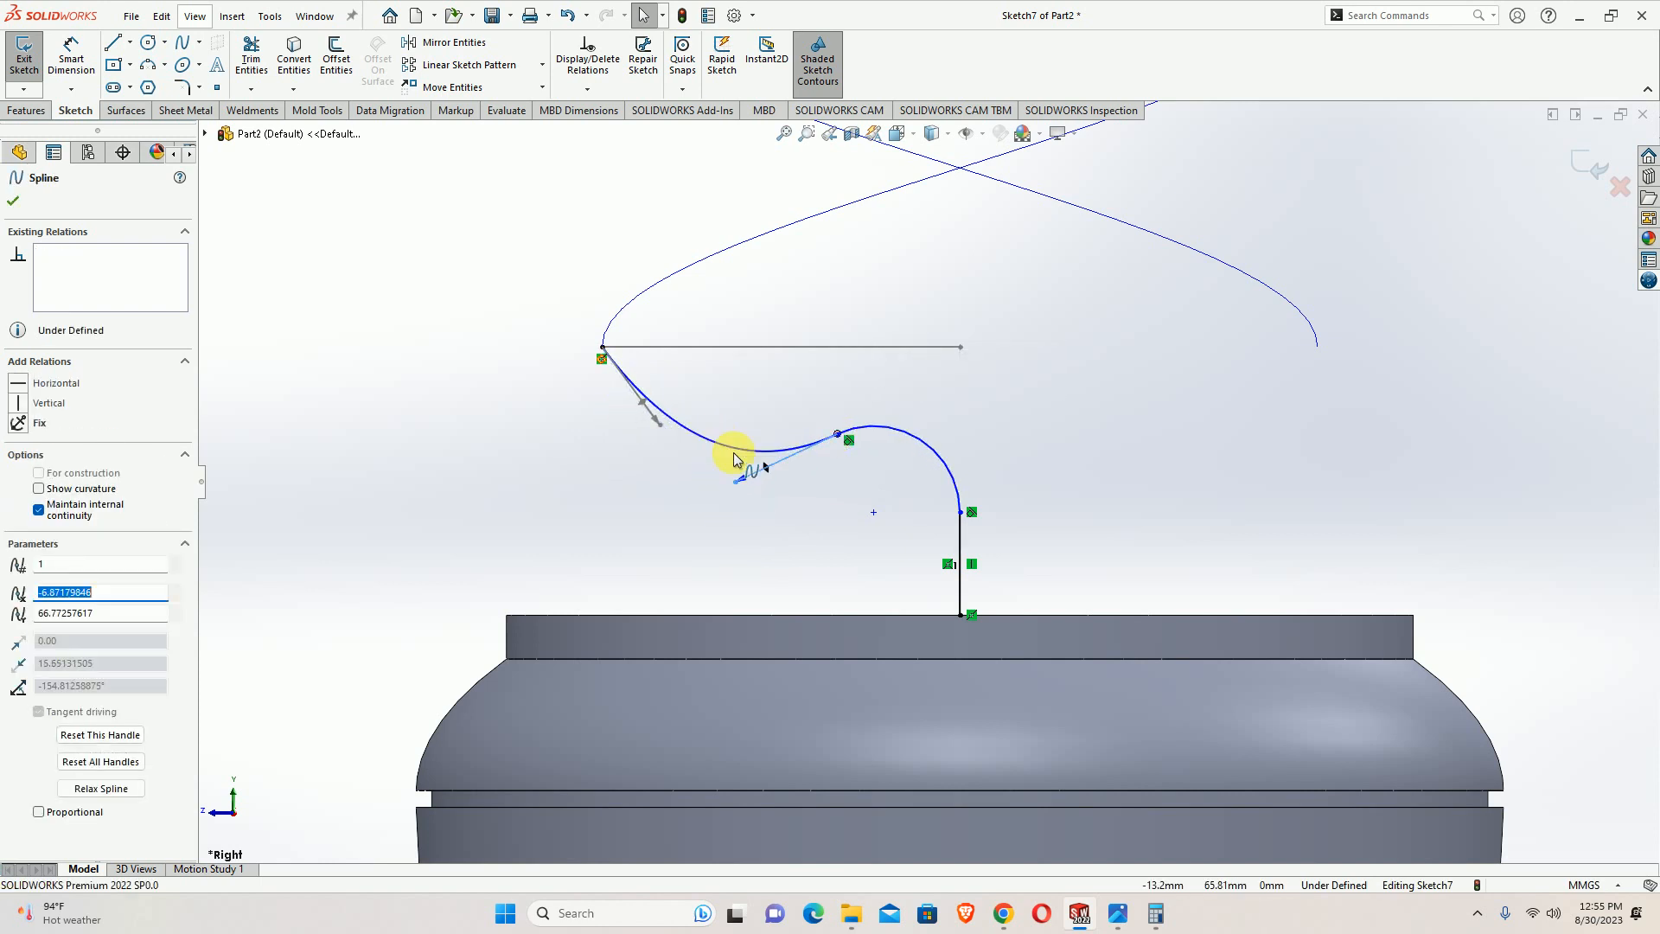
{"action": "left_click_drag", "start_coordinate": [838, 431], "coordinate": [879, 433]}
{"action": "left_click", "coordinate": [649, 404]}
{"action": "left_click", "coordinate": [650, 377]}
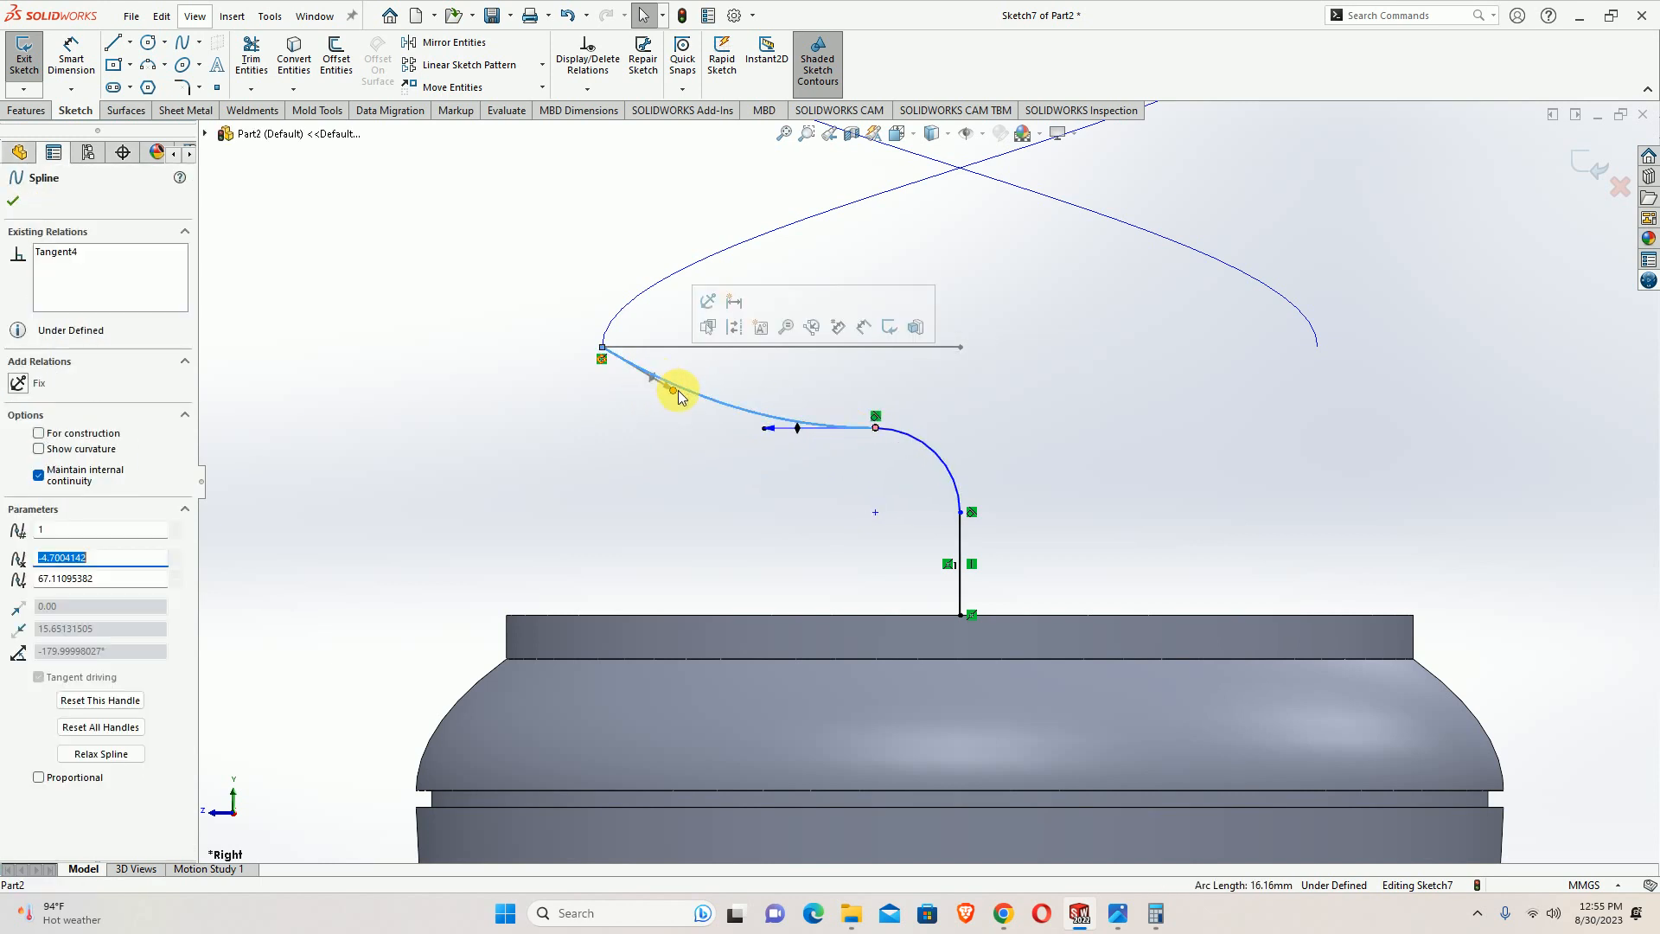
{"action": "left_click_drag", "start_coordinate": [673, 391], "coordinate": [607, 390]}
Add an equal curvature relation between the spline and the helix
{"action": "left_click", "coordinate": [625, 298], "text": "ctrl"}
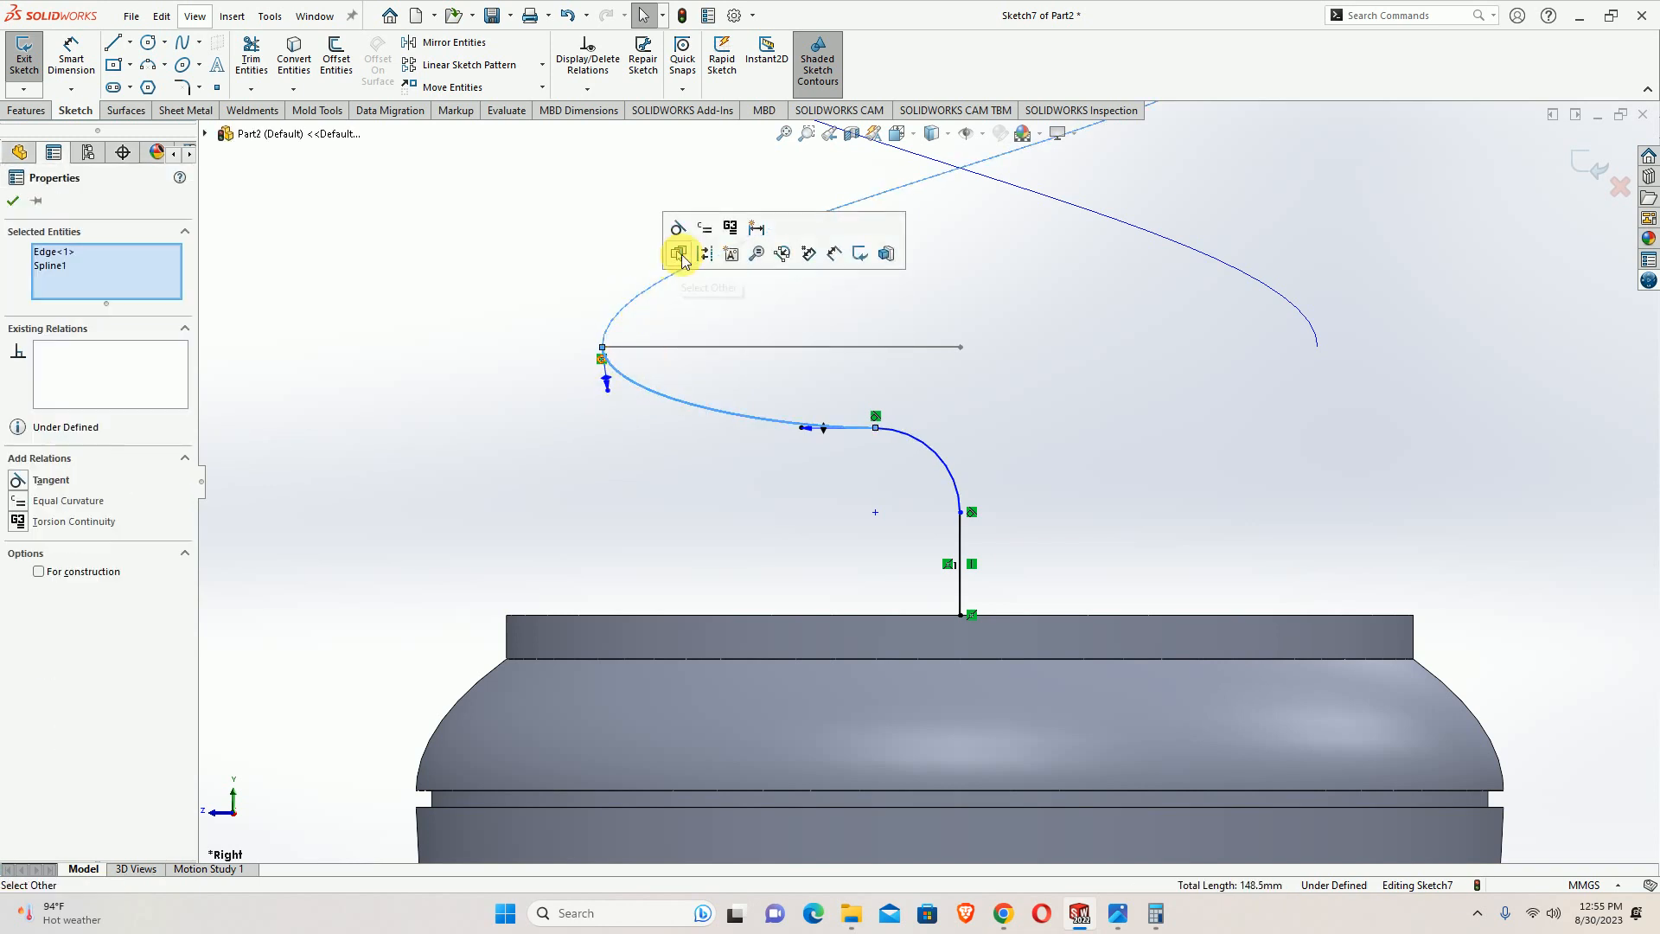
{"action": "left_click", "coordinate": [707, 234]}
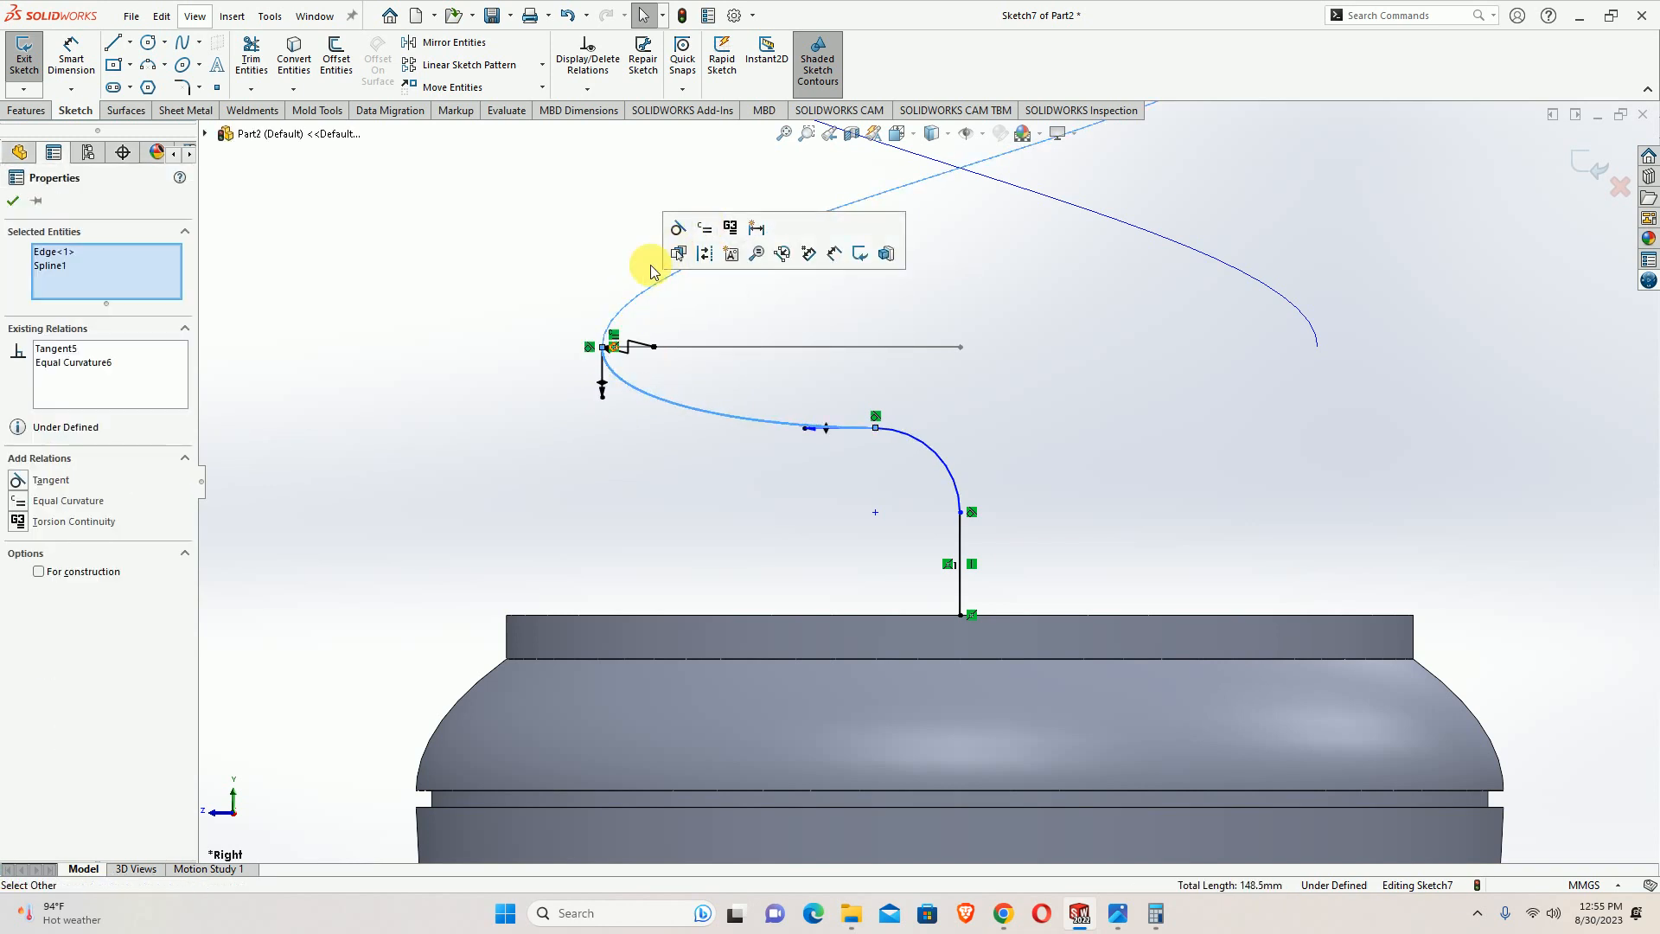
{"action": "left_click", "coordinate": [515, 296]}
Dimension the arc's radius as 15 mm
{"action": "right_click_drag", "start_coordinate": [763, 513], "coordinate": [844, 415]}
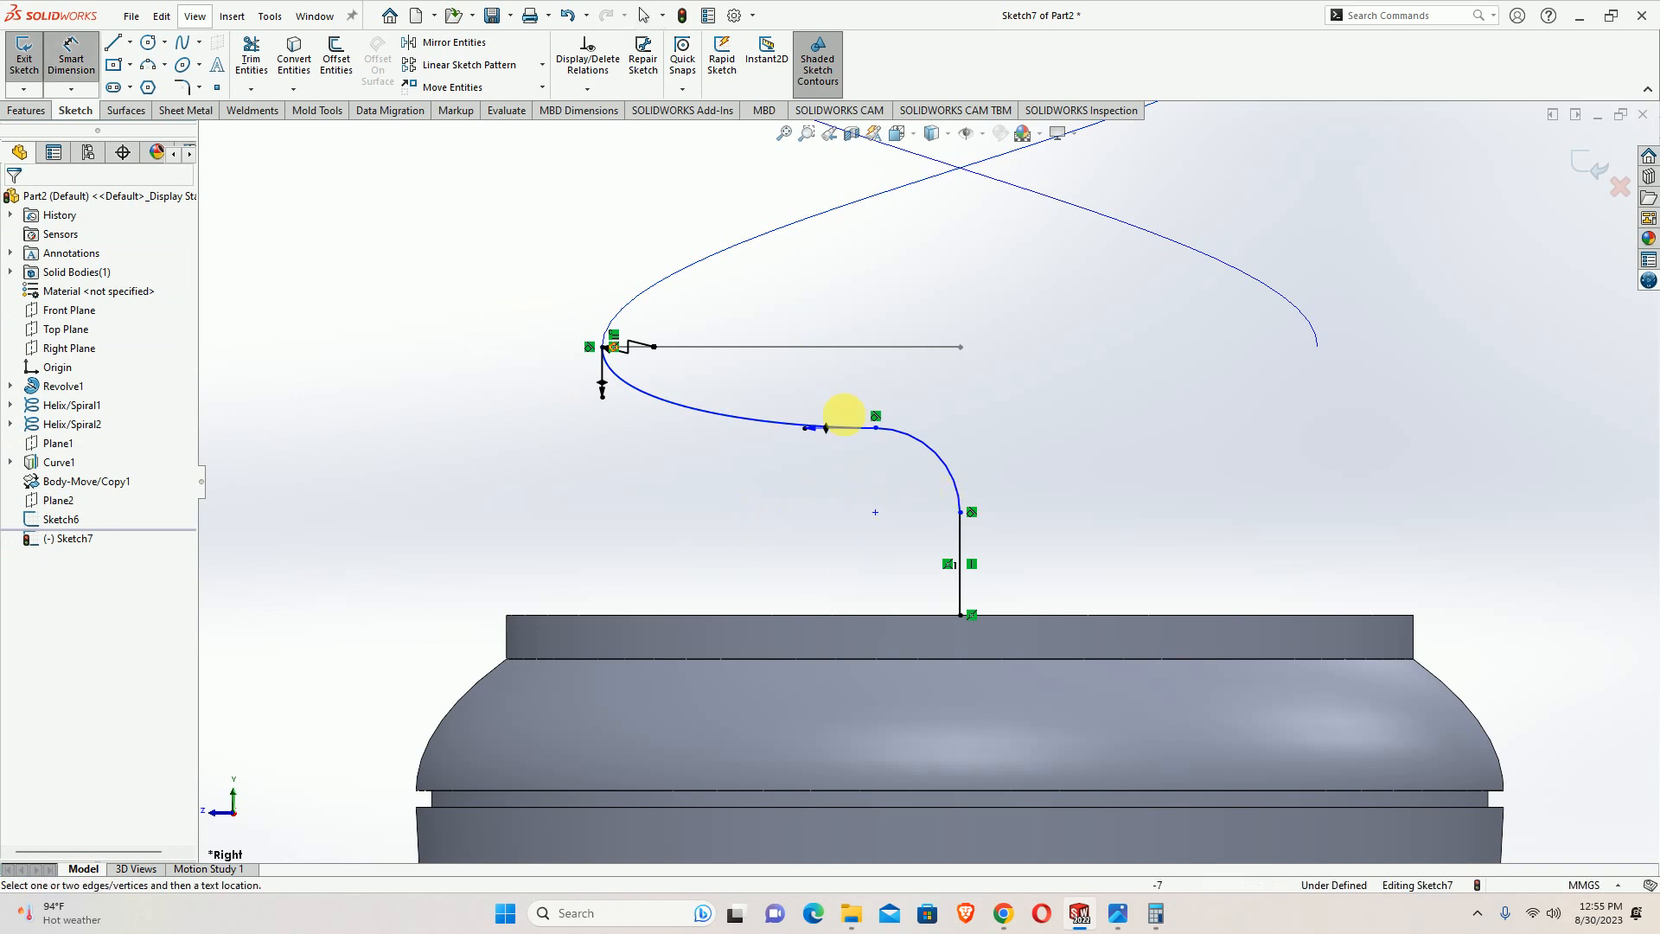
{"action": "left_click", "coordinate": [921, 447]}
{"action": "left_click", "coordinate": [1089, 391]}
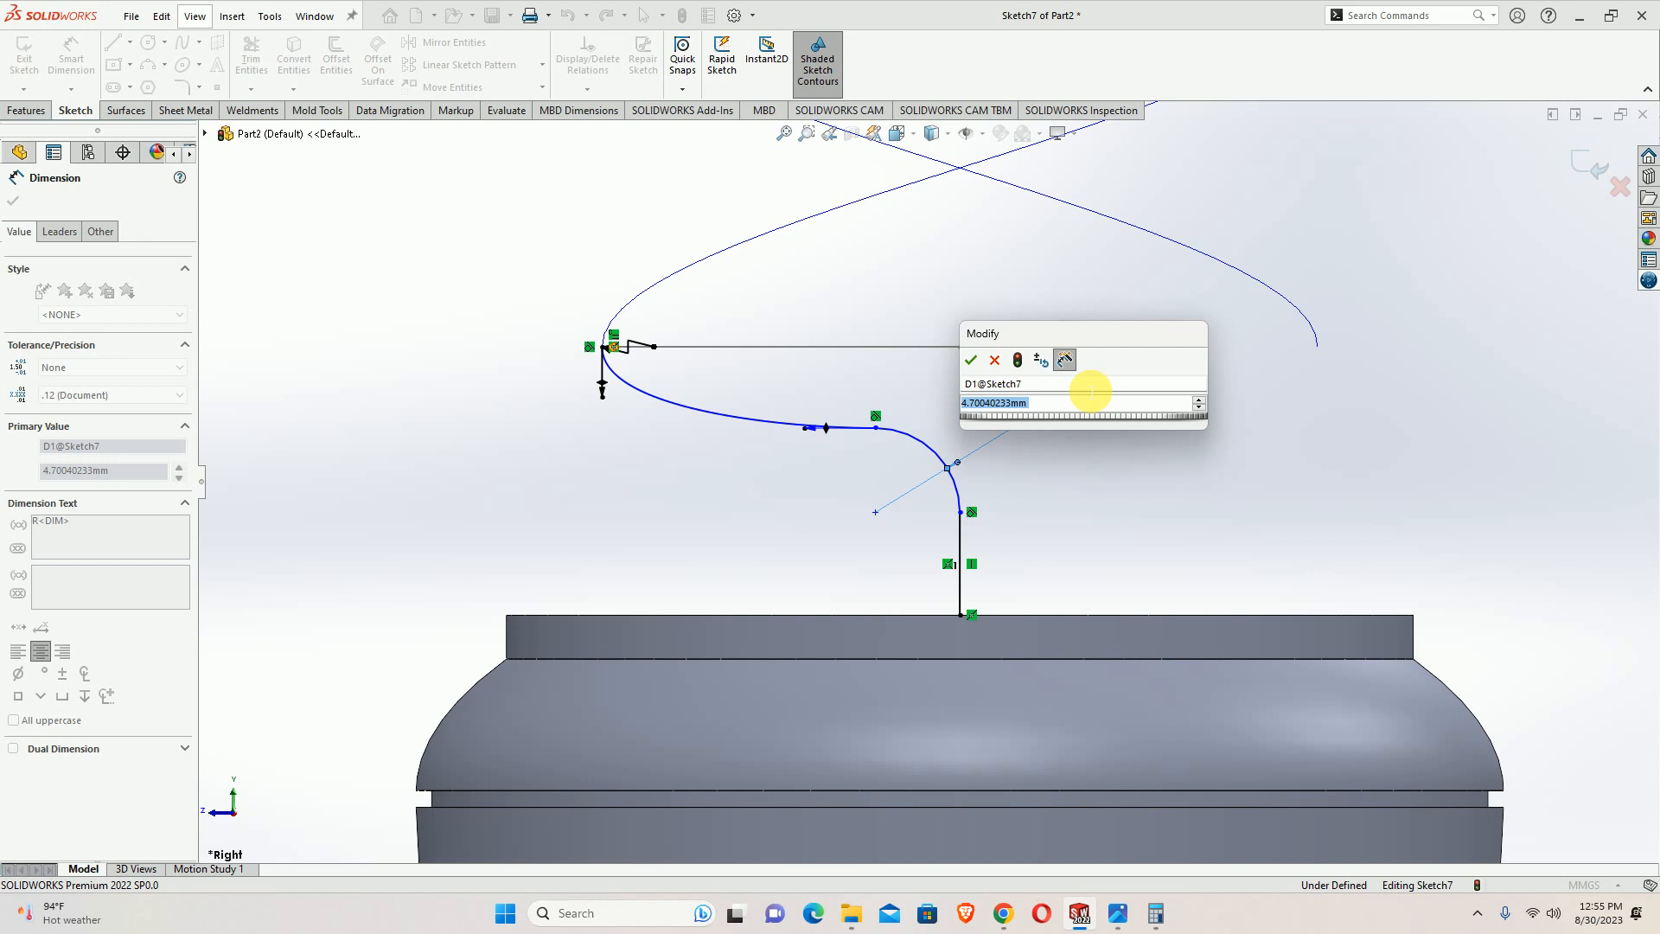
{"action": "type", "text": "15"}
{"action": "key", "text": "Return"}
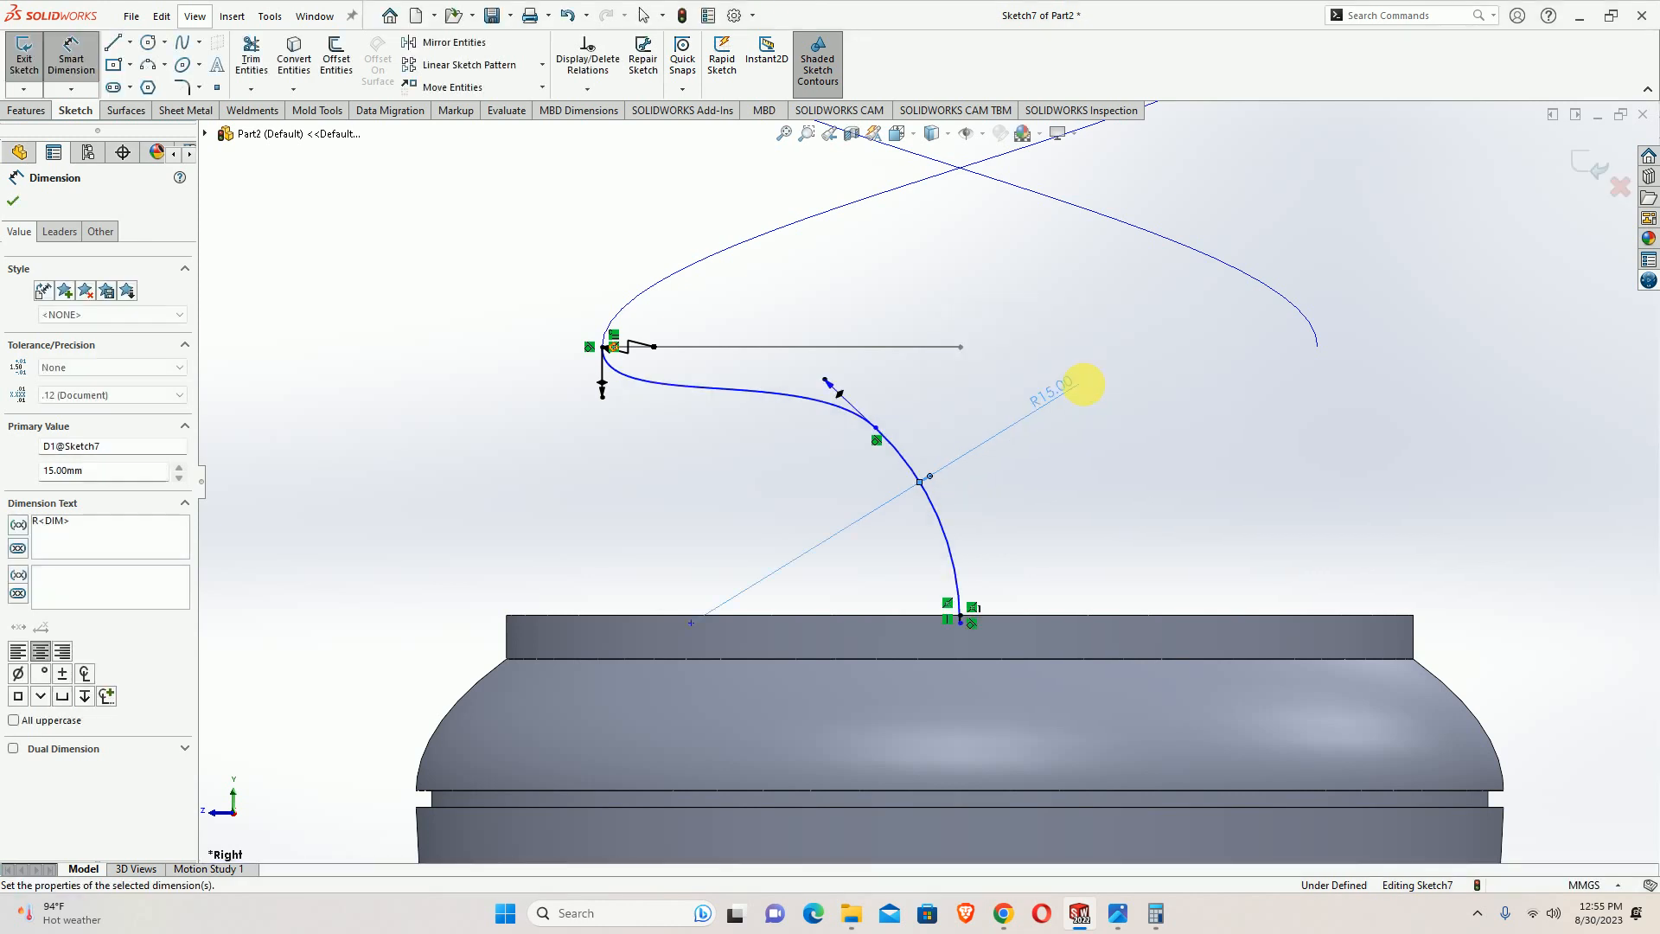
{"action": "key", "text": "Escape"}
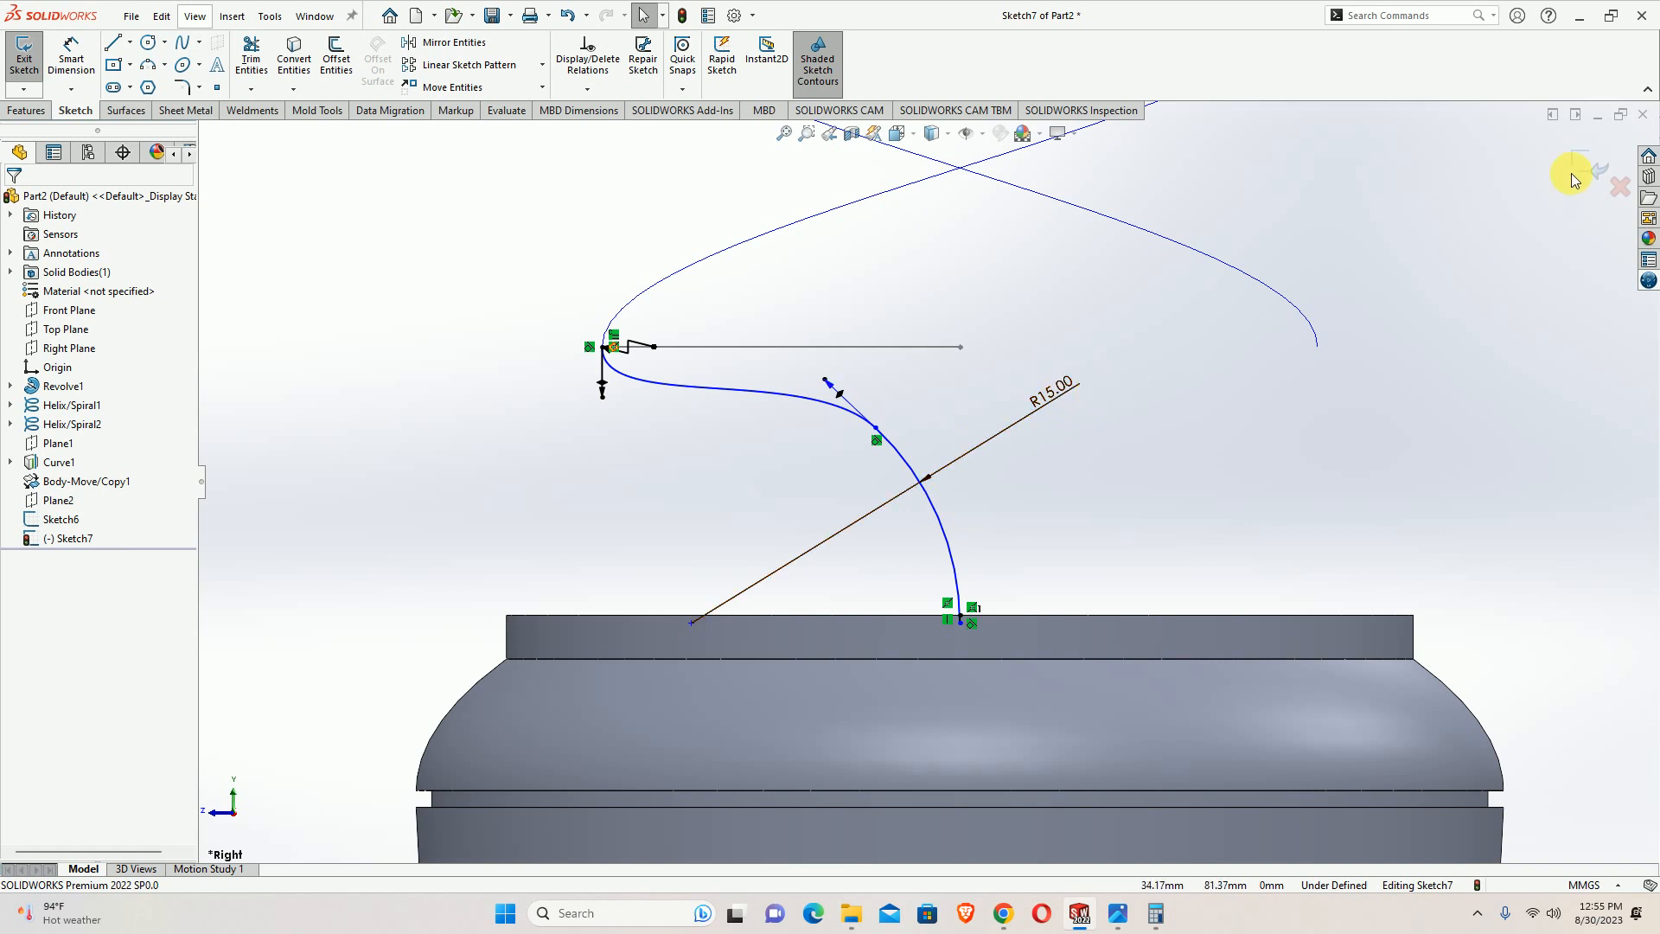
Try smaller radii for the arc, first 12 mm and then 10 mm
{"action": "double_click", "coordinate": [1053, 381]}
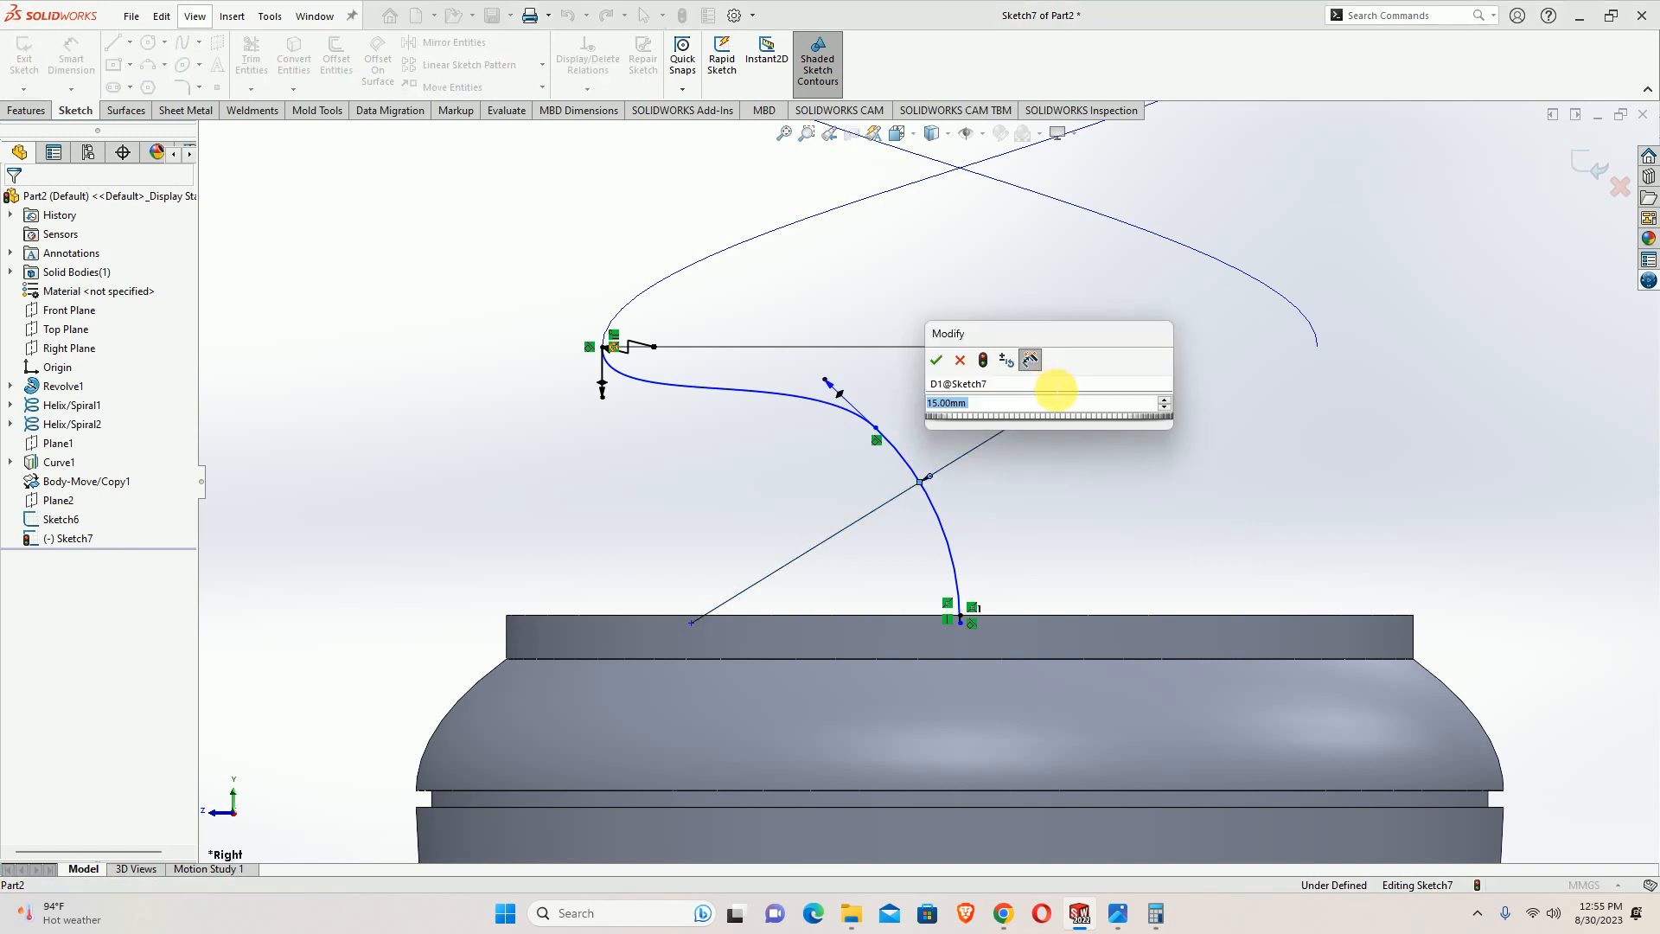
{"action": "type", "text": "12"}
{"action": "key", "text": "Return"}
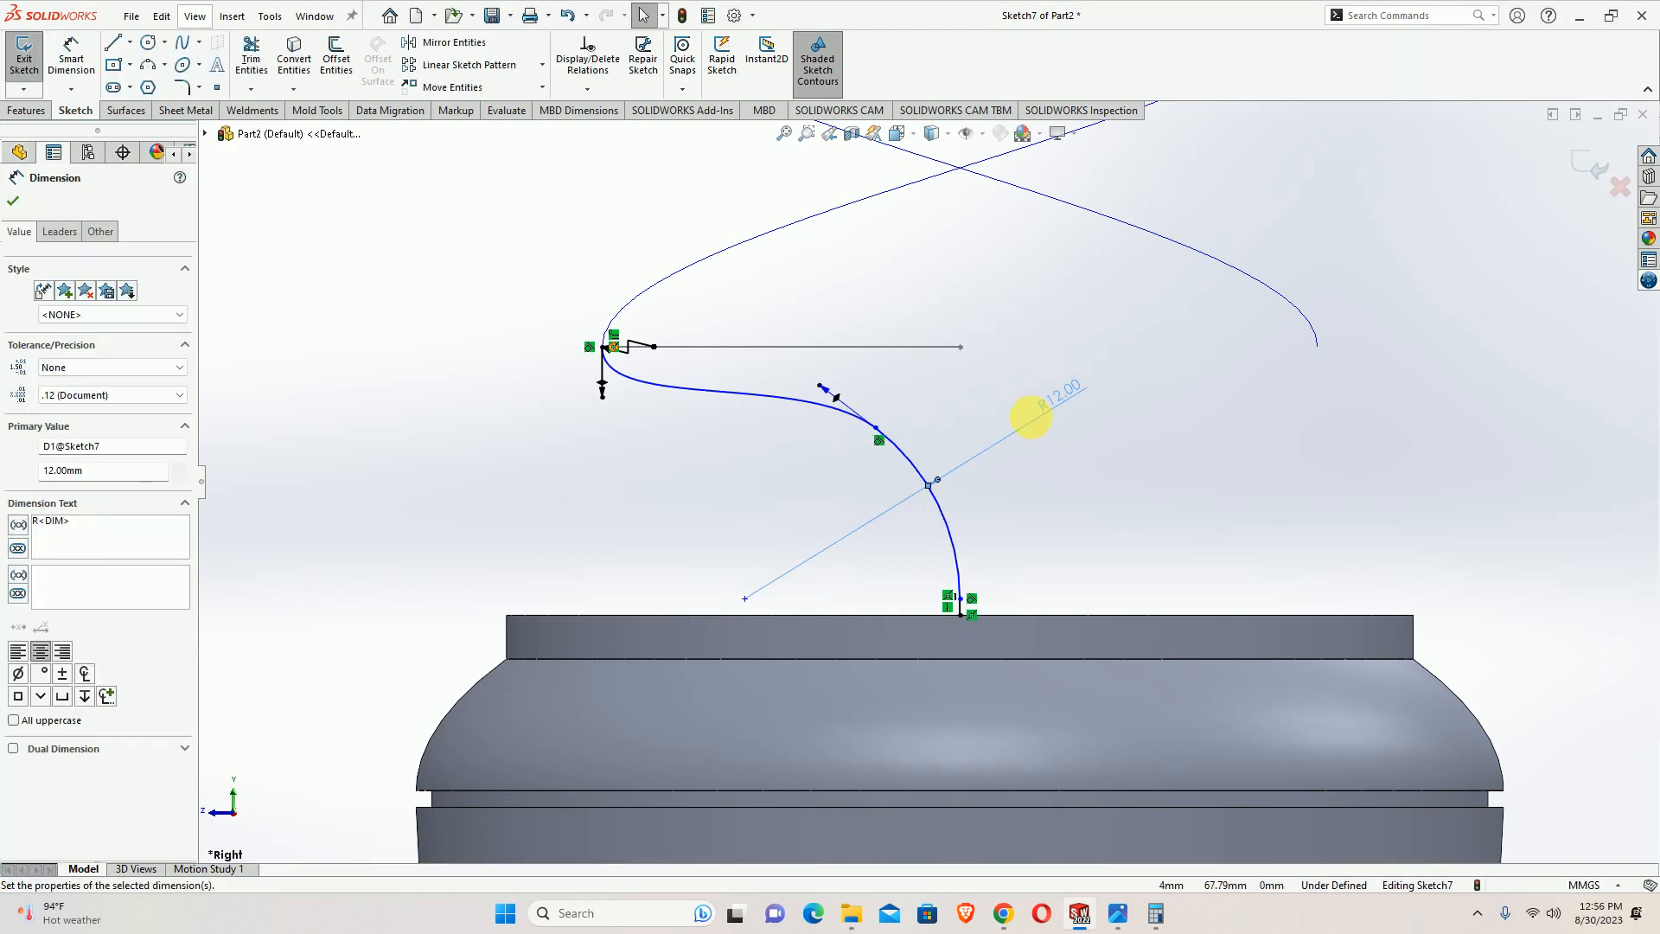
{"action": "left_click", "coordinate": [980, 403]}
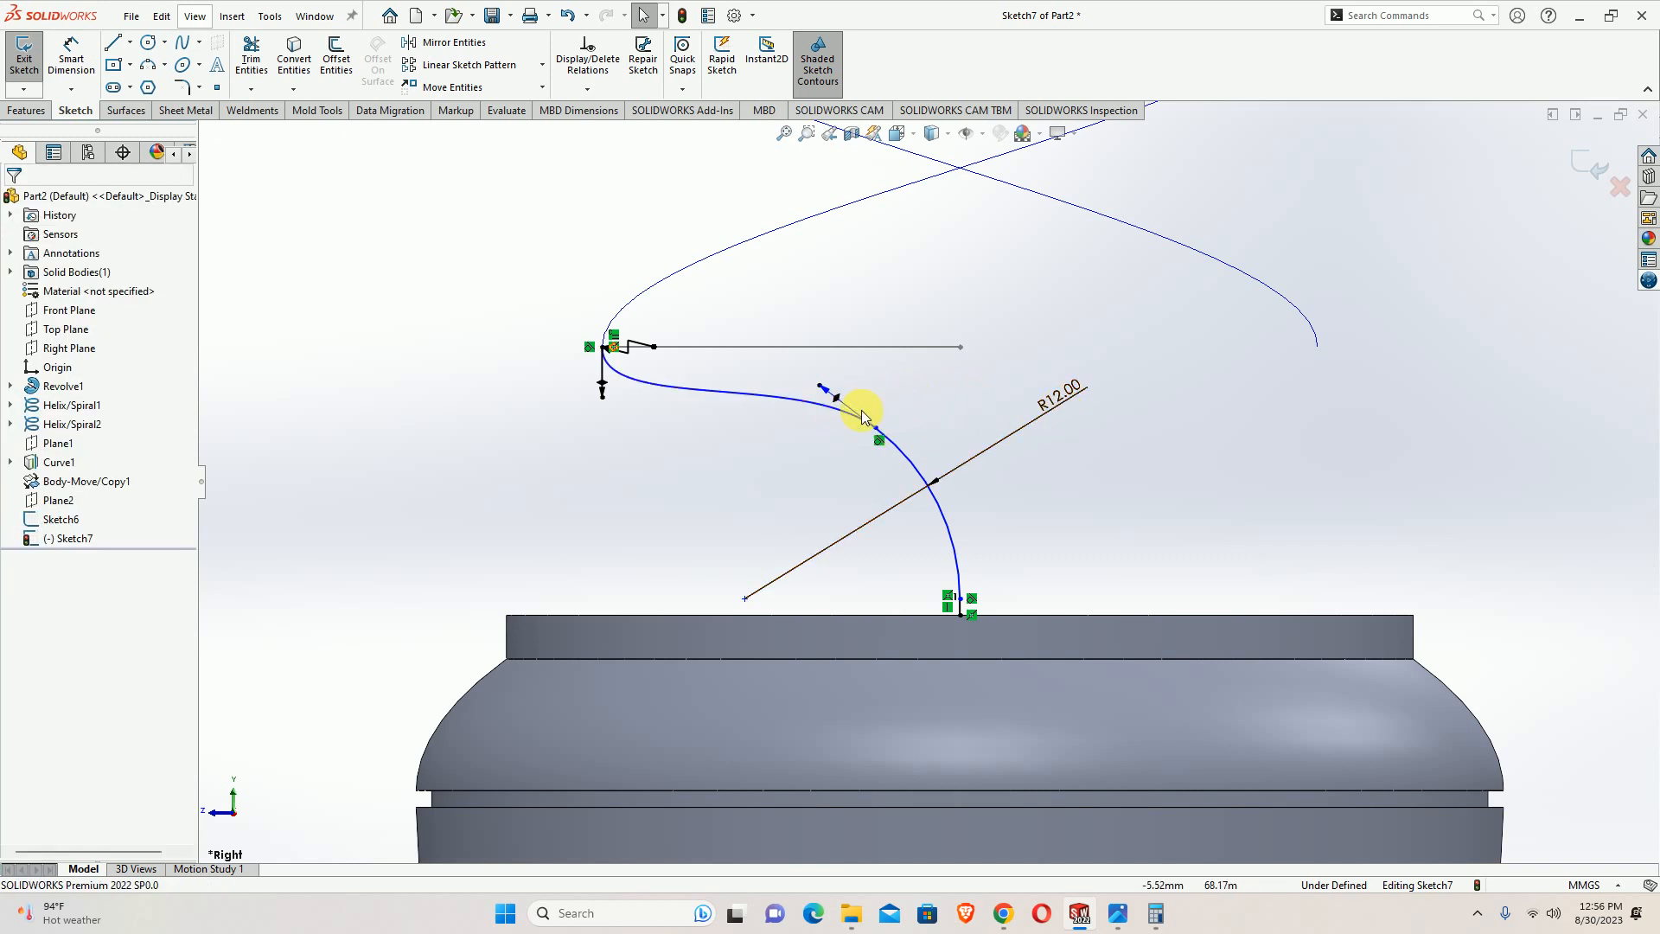
{"action": "double_click", "coordinate": [1053, 400]}
{"action": "type", "text": "10"}
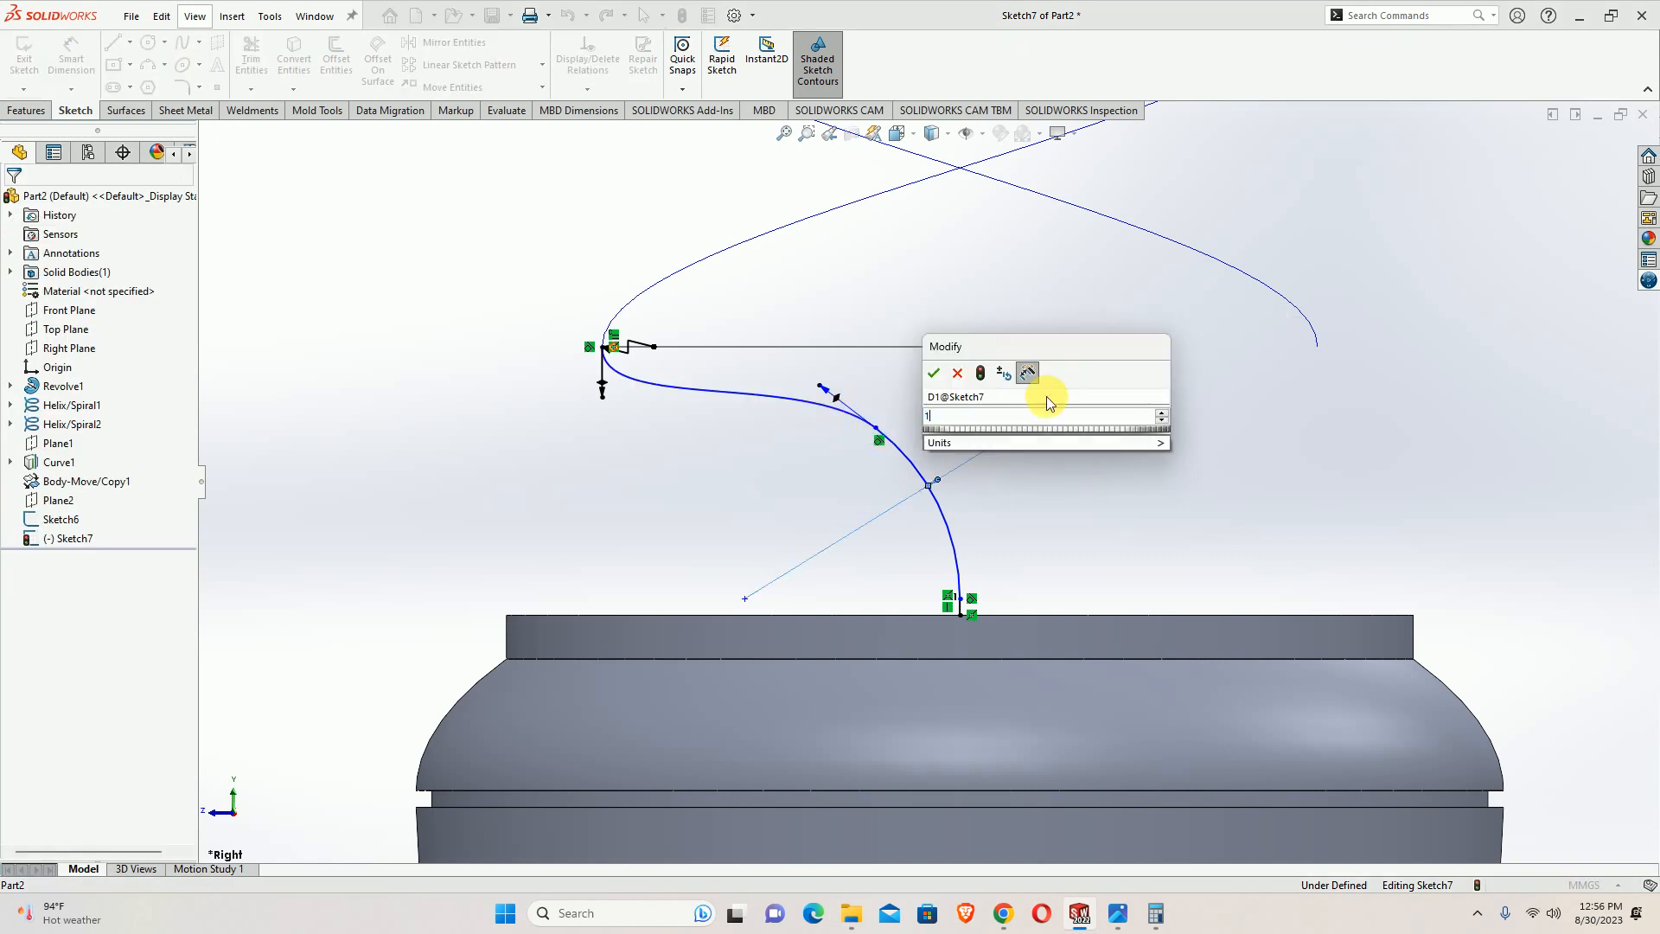
{"action": "key", "text": "Return"}
{"action": "left_click", "coordinate": [964, 415]}
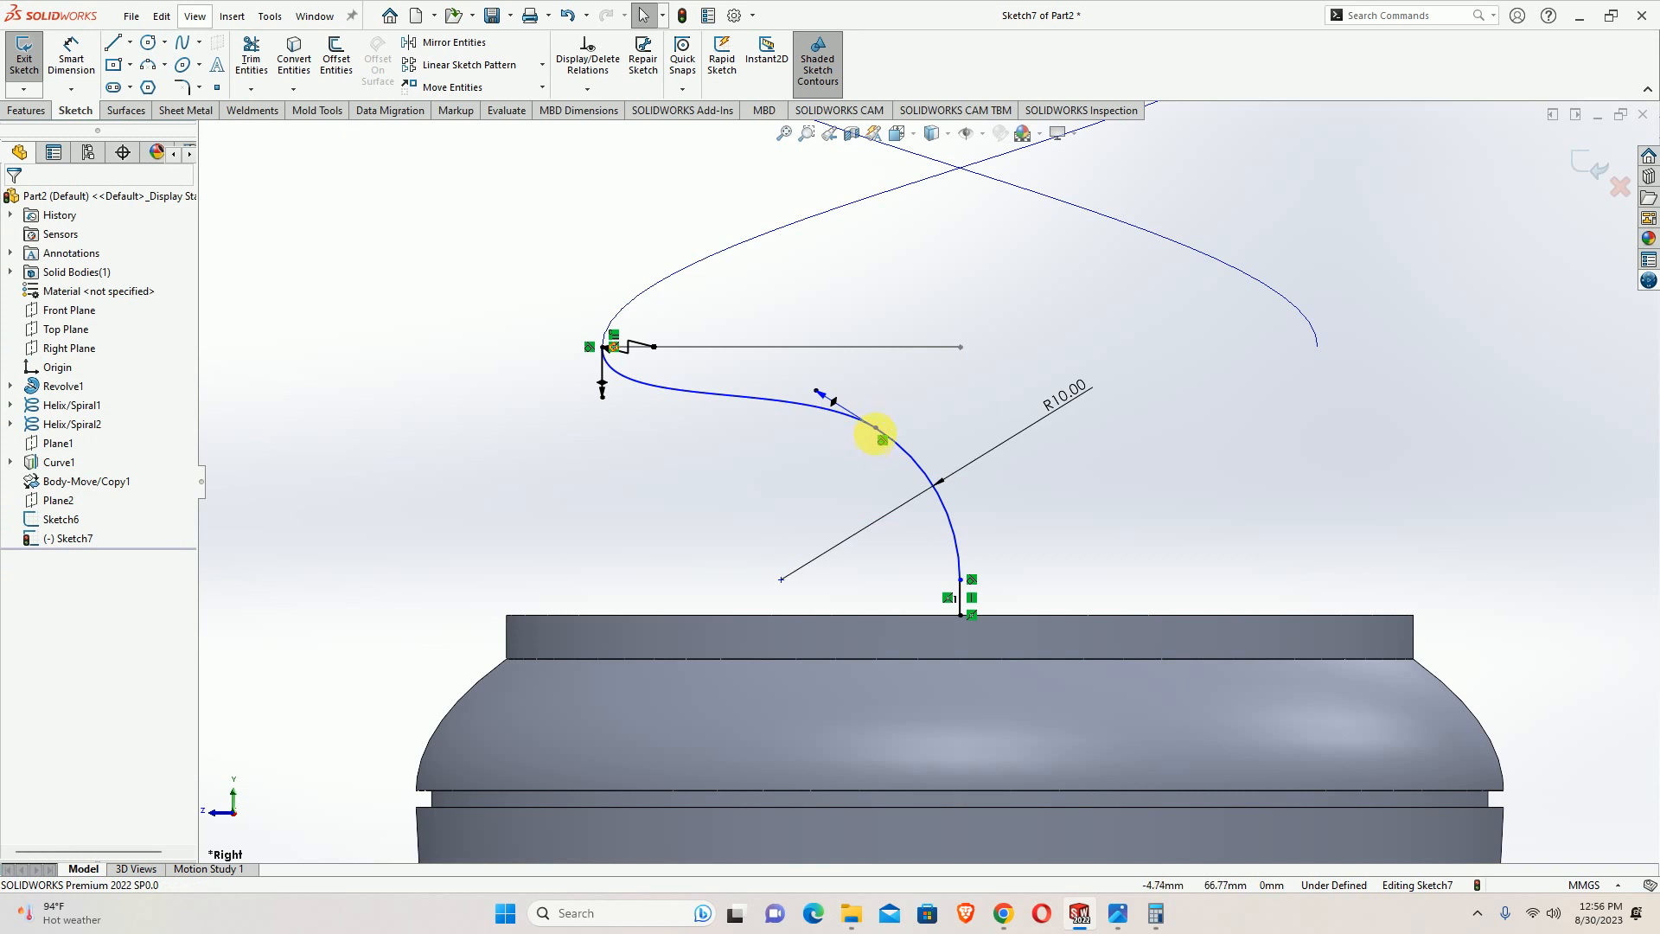
Set the arc's radius to 7.5 mm and move its junction with the spline slightly closer to the base
{"action": "double_click", "coordinate": [1077, 397]}
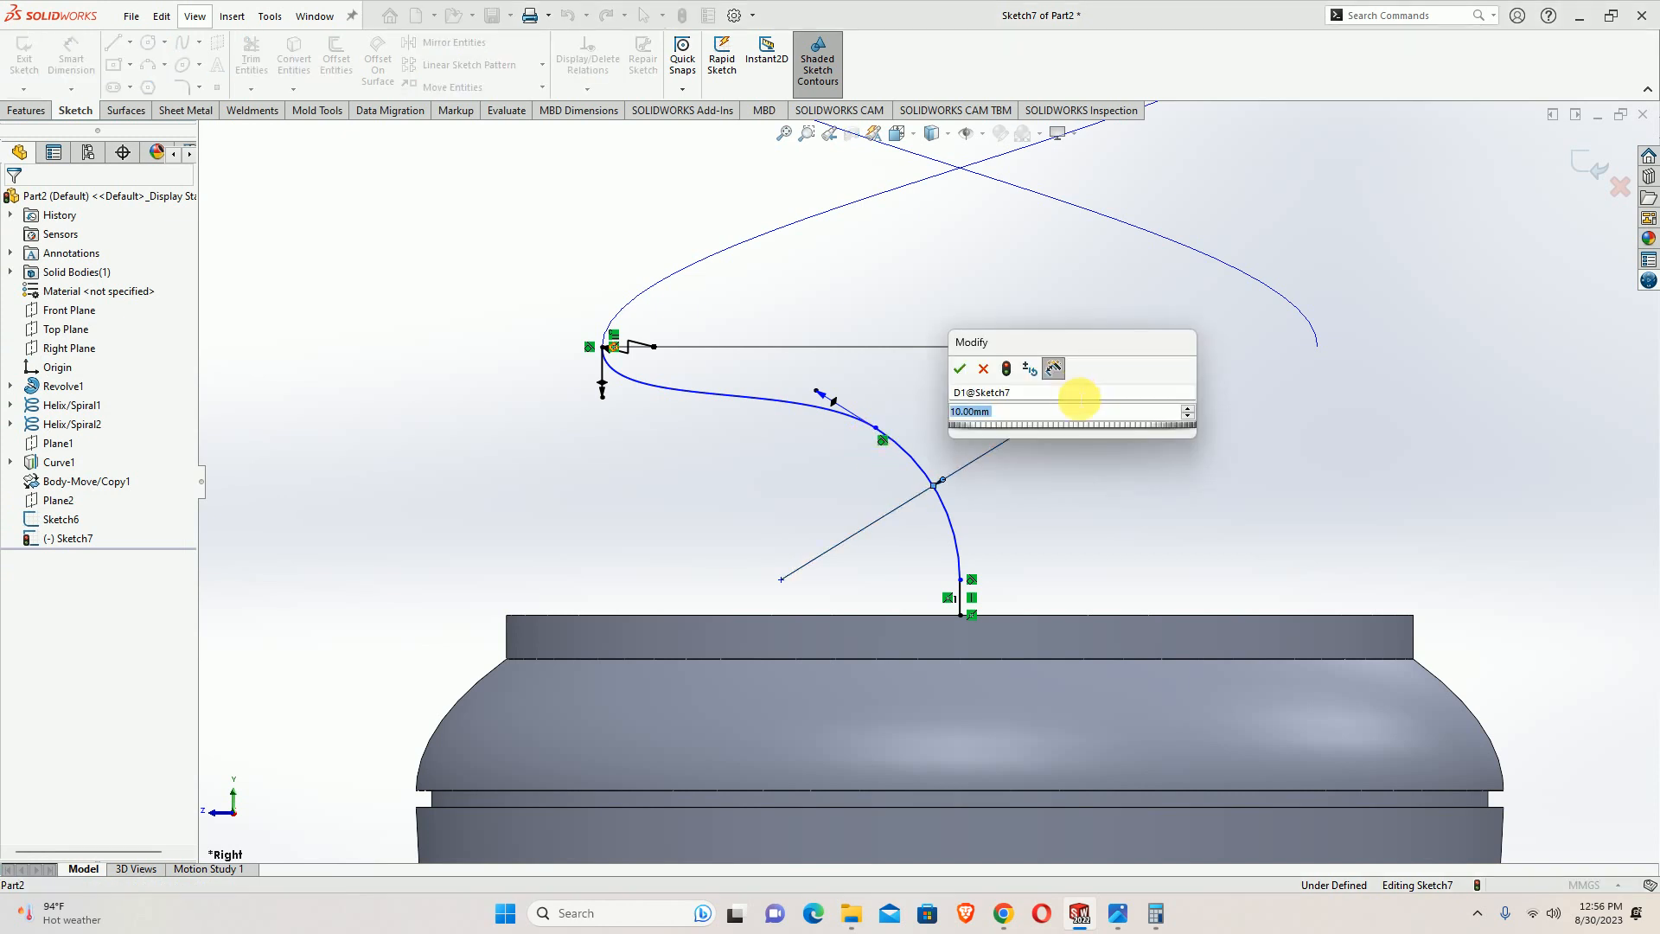
{"action": "type", "text": "7.5"}
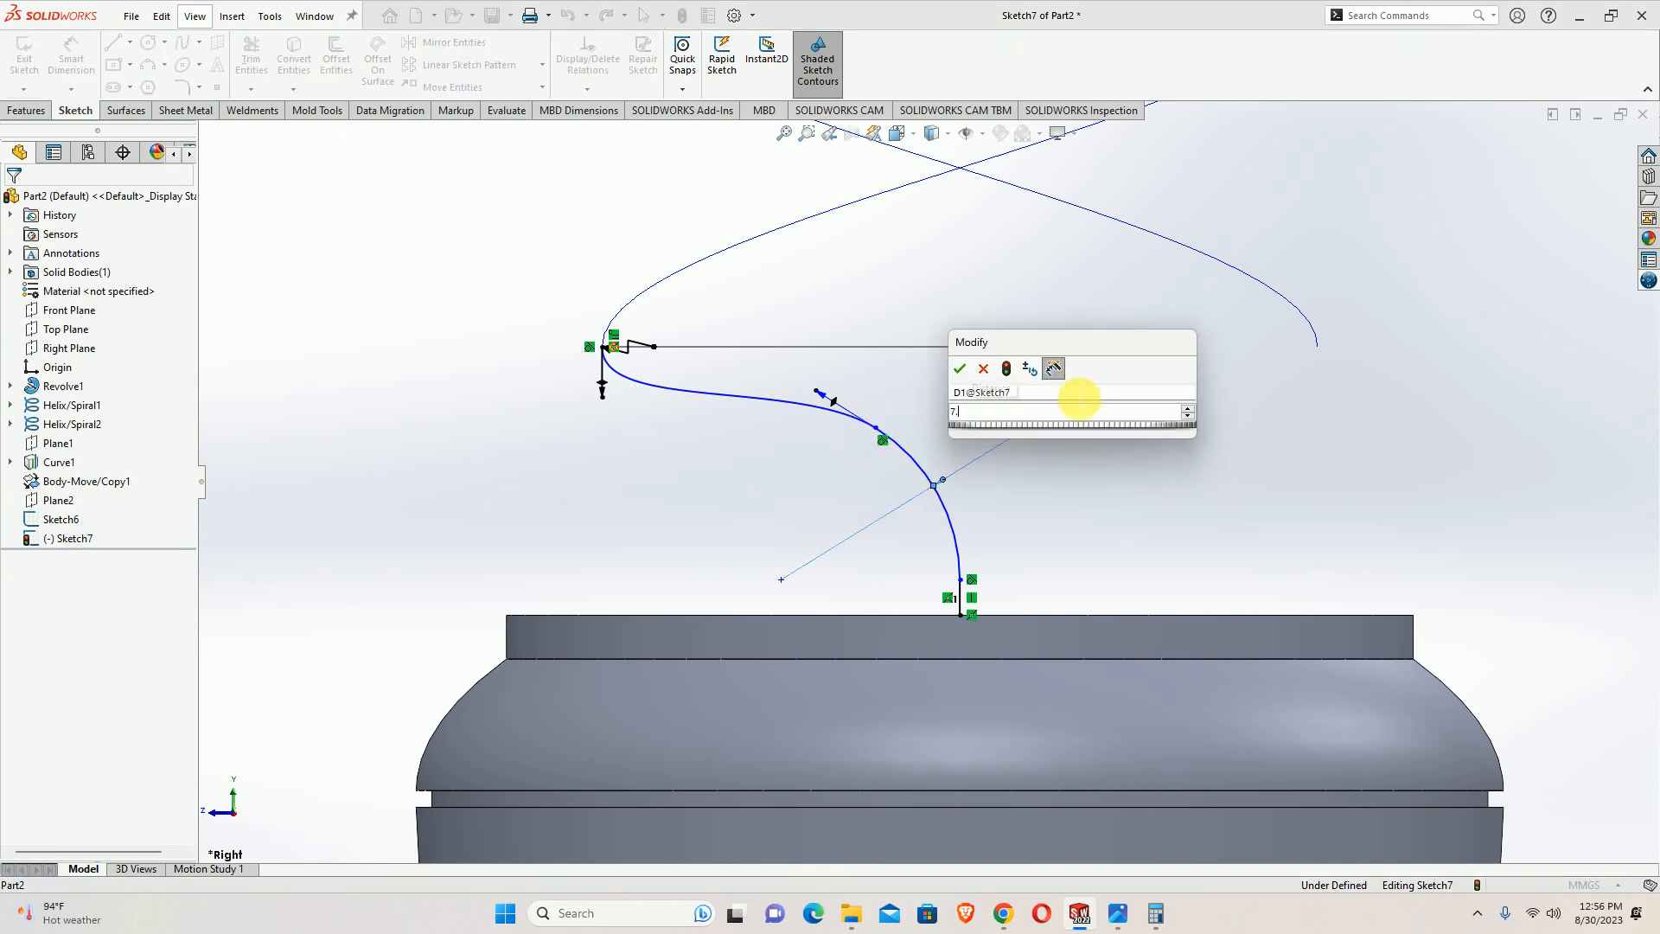
{"action": "key", "text": "Return"}
{"action": "left_click", "coordinate": [706, 435]}
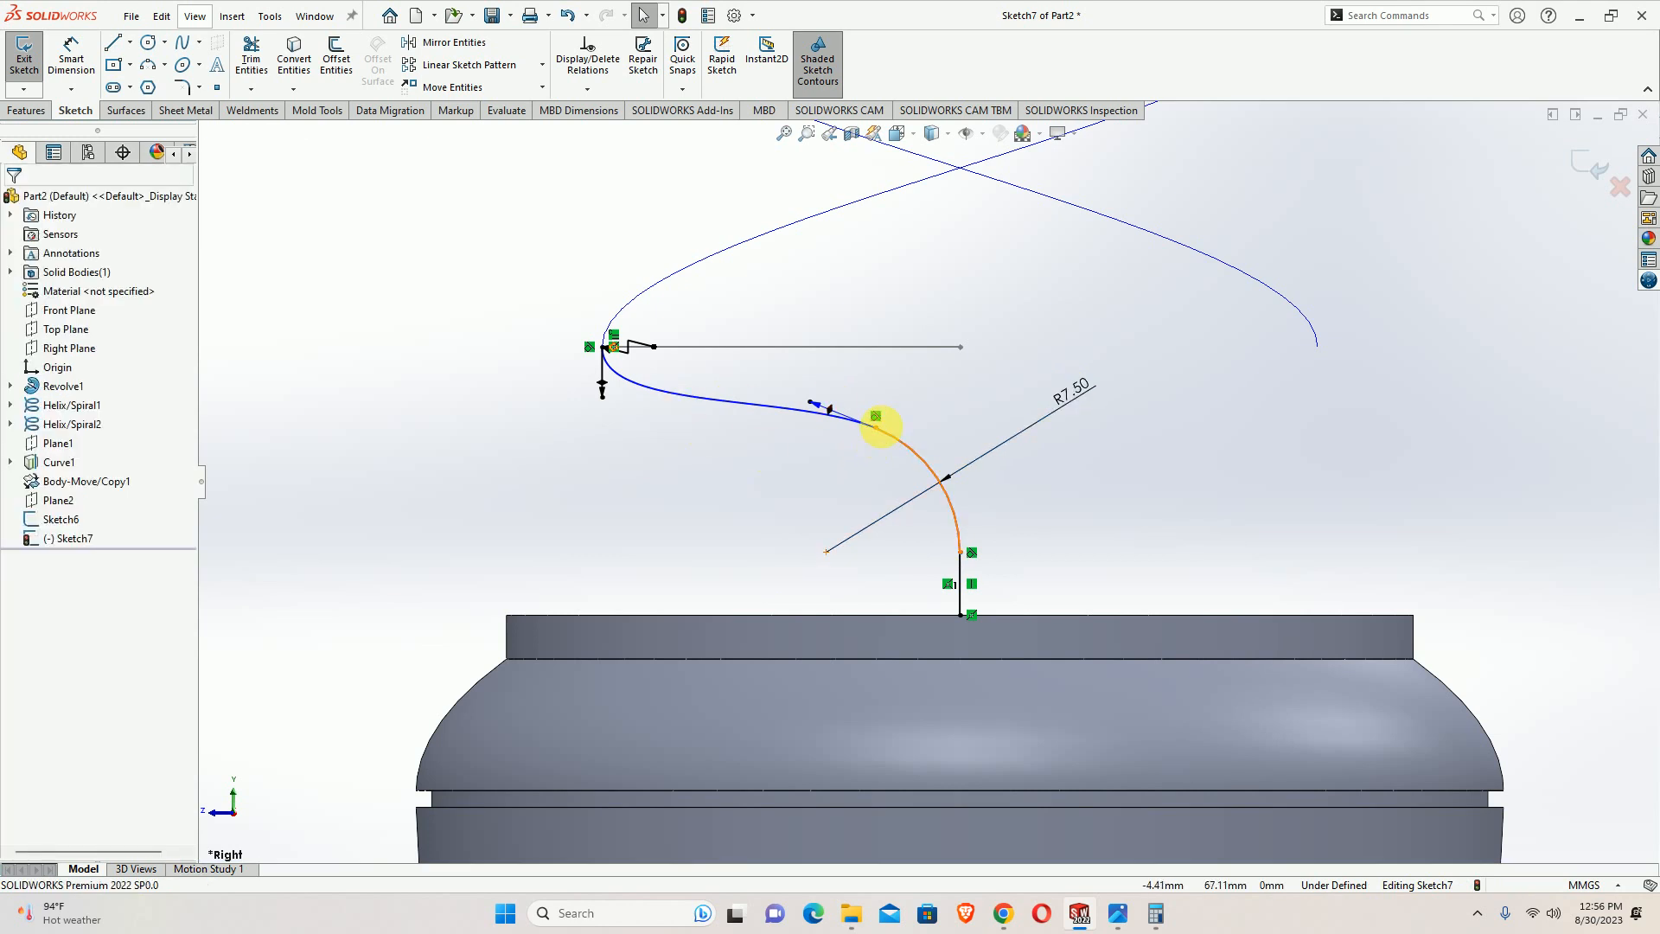
{"action": "mouse_move", "coordinate": [877, 431]}
{"action": "left_mouse_down"}
{"action": "mouse_move", "coordinate": [877, 460]}
{"action": "mouse_move", "coordinate": [874, 447]}
{"action": "left_mouse_up"}
{"action": "left_click", "coordinate": [1063, 511]}
Dimension the vertical distance between the arc's lower end and the inner end of the horizontal reference line at helix level as 14 mm
{"action": "right_click_drag", "start_coordinate": [1063, 511], "coordinate": [1047, 249]}
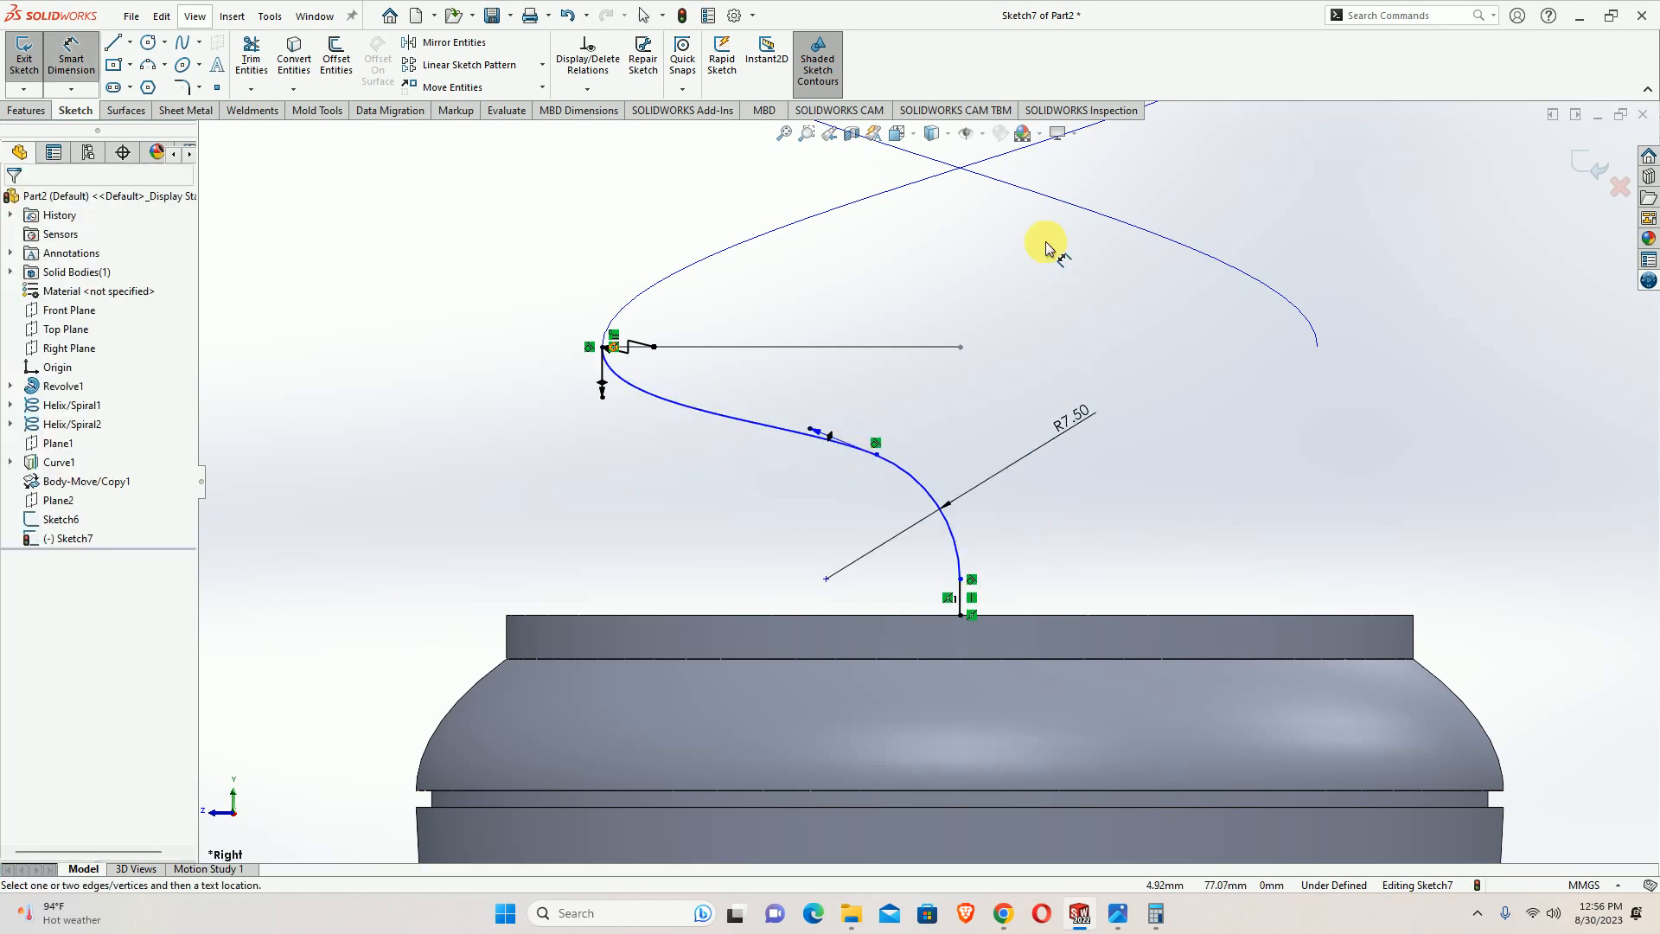
{"action": "left_click", "coordinate": [964, 583]}
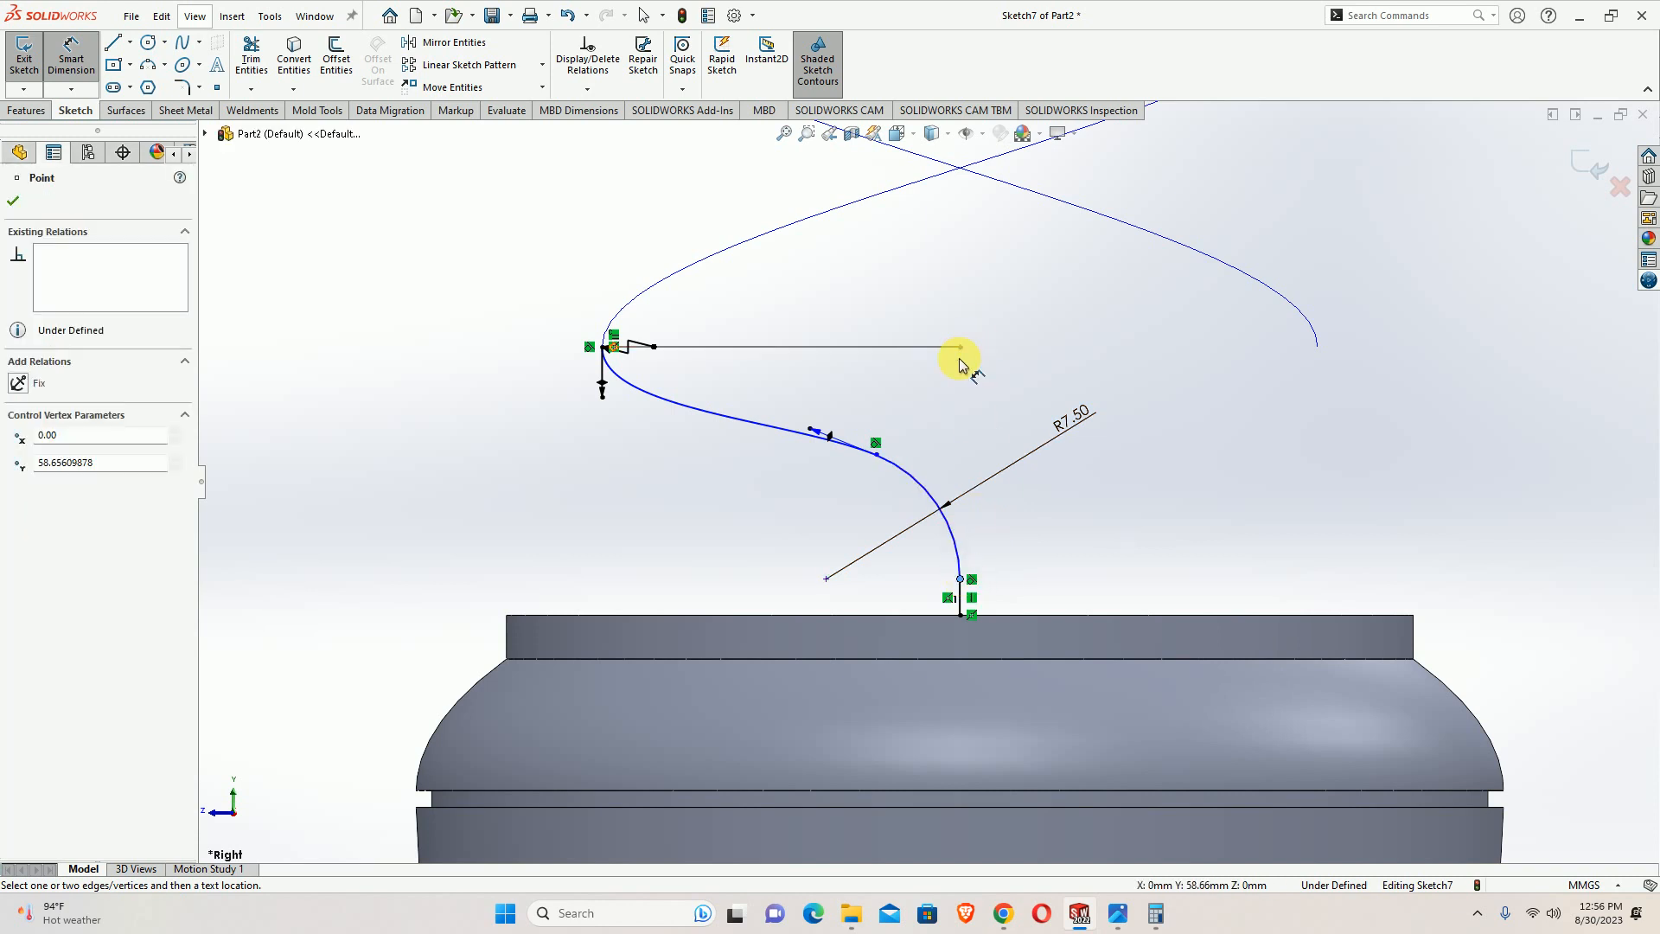
{"action": "left_click", "coordinate": [960, 347]}
{"action": "key", "text": "z"}
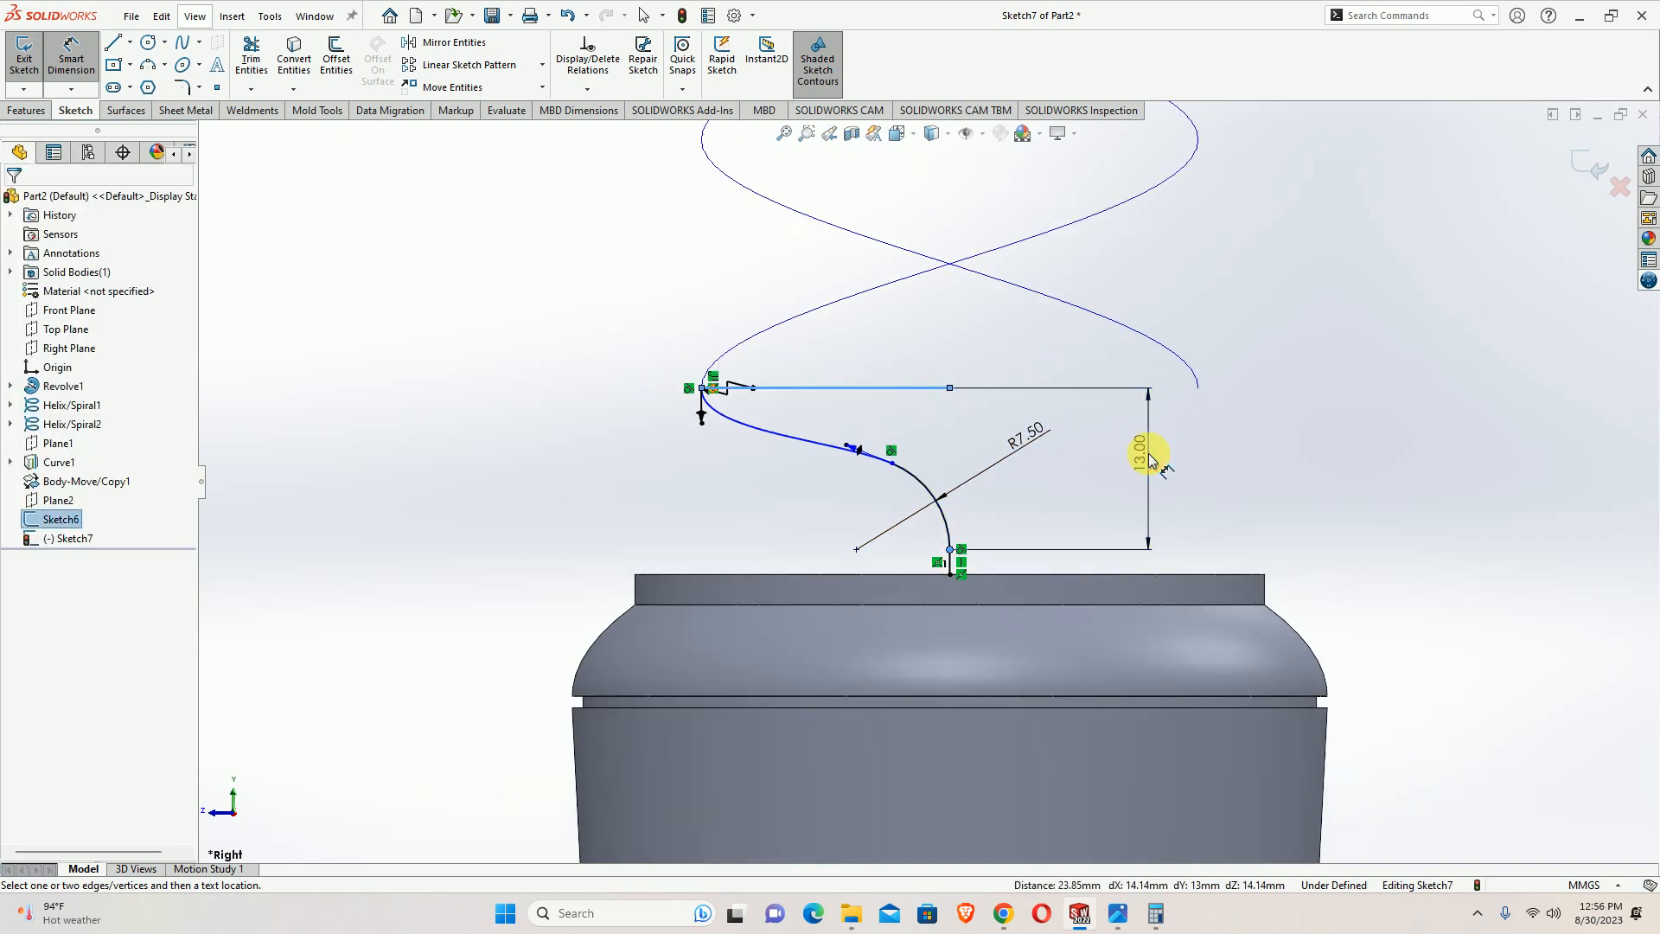
{"action": "left_click", "coordinate": [1154, 457]}
{"action": "type", "text": "13"}
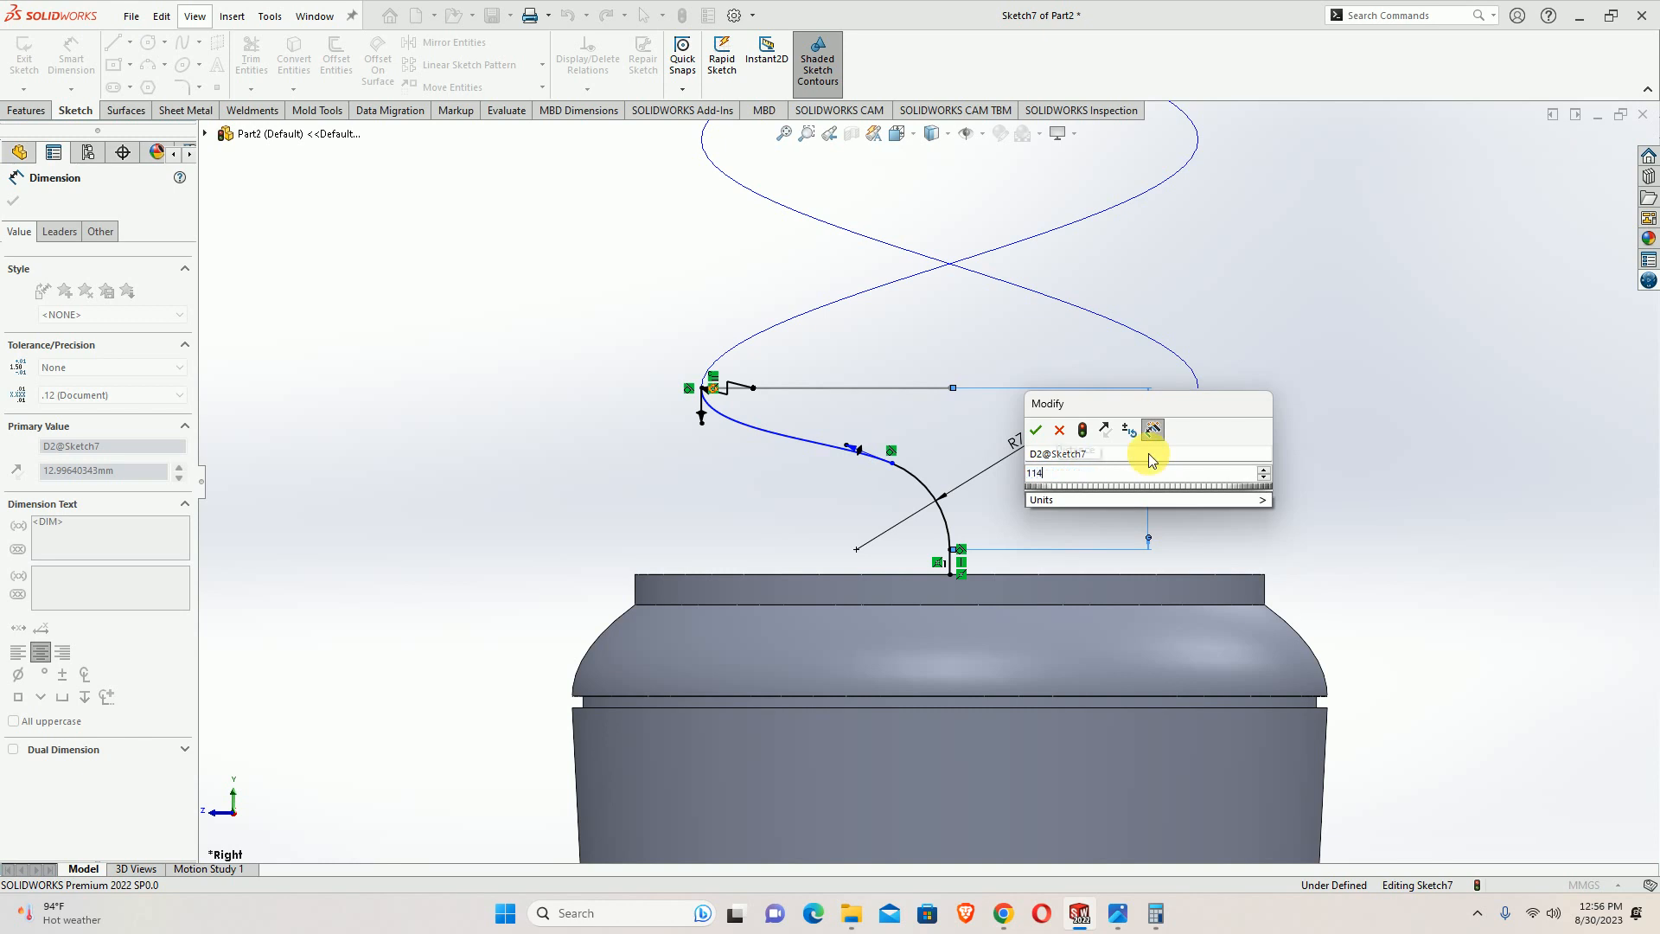
{"action": "key", "text": "Return"}
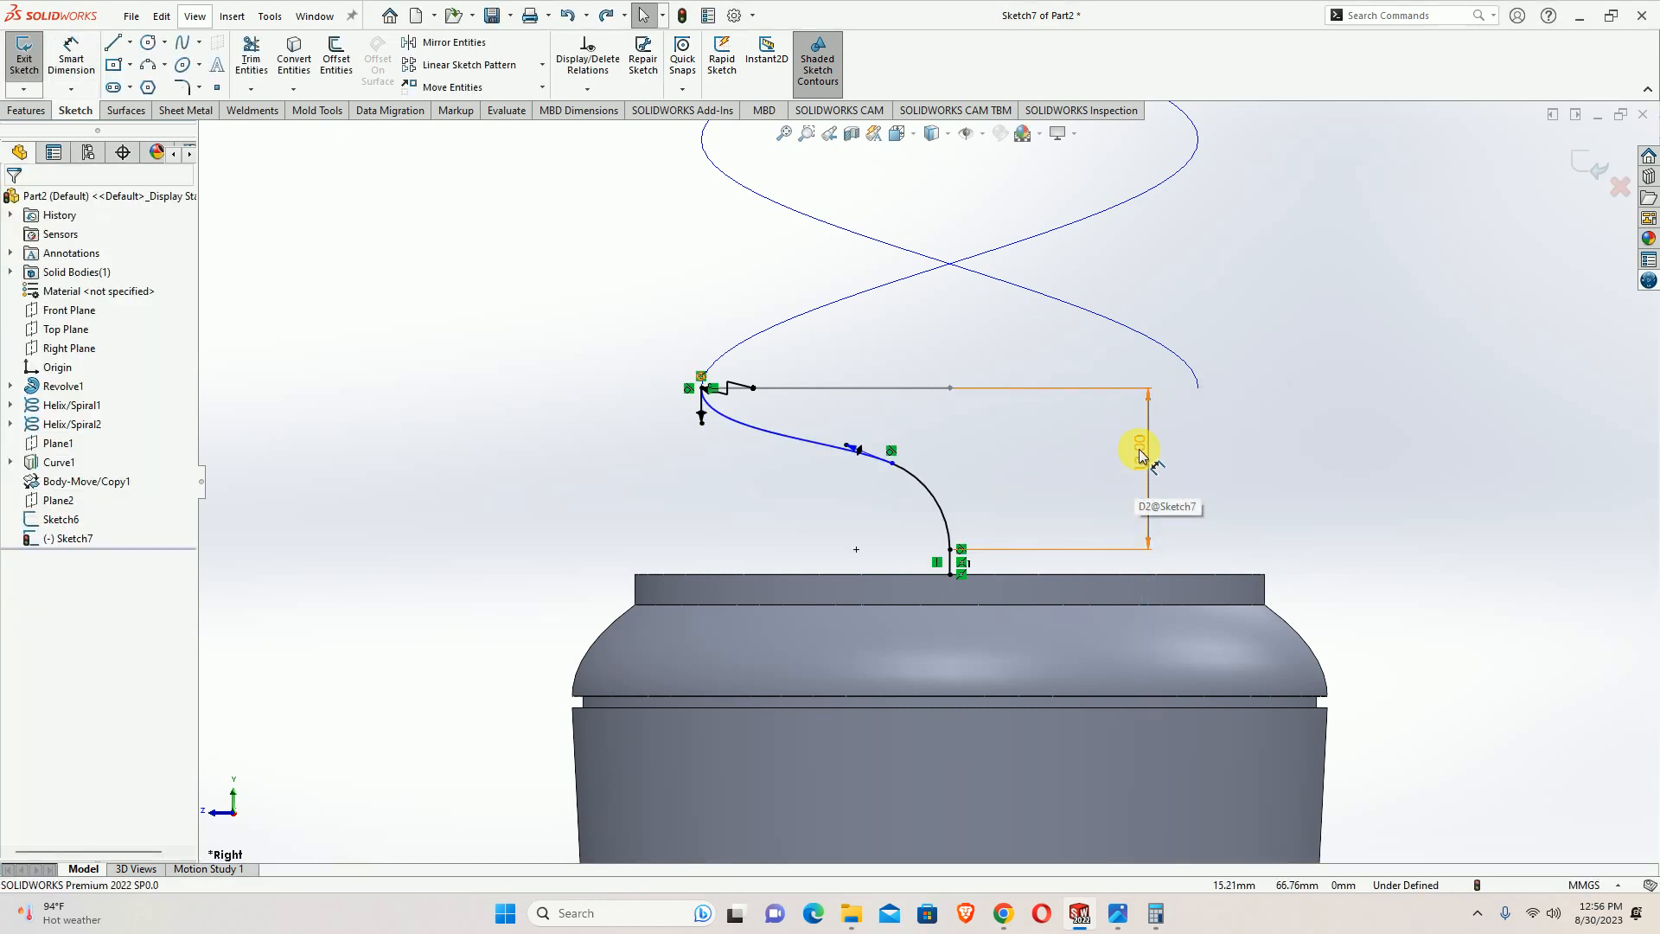
{"action": "double_click", "coordinate": [1141, 452]}
{"action": "type", "text": "13"}
{"action": "key", "text": "Return"}
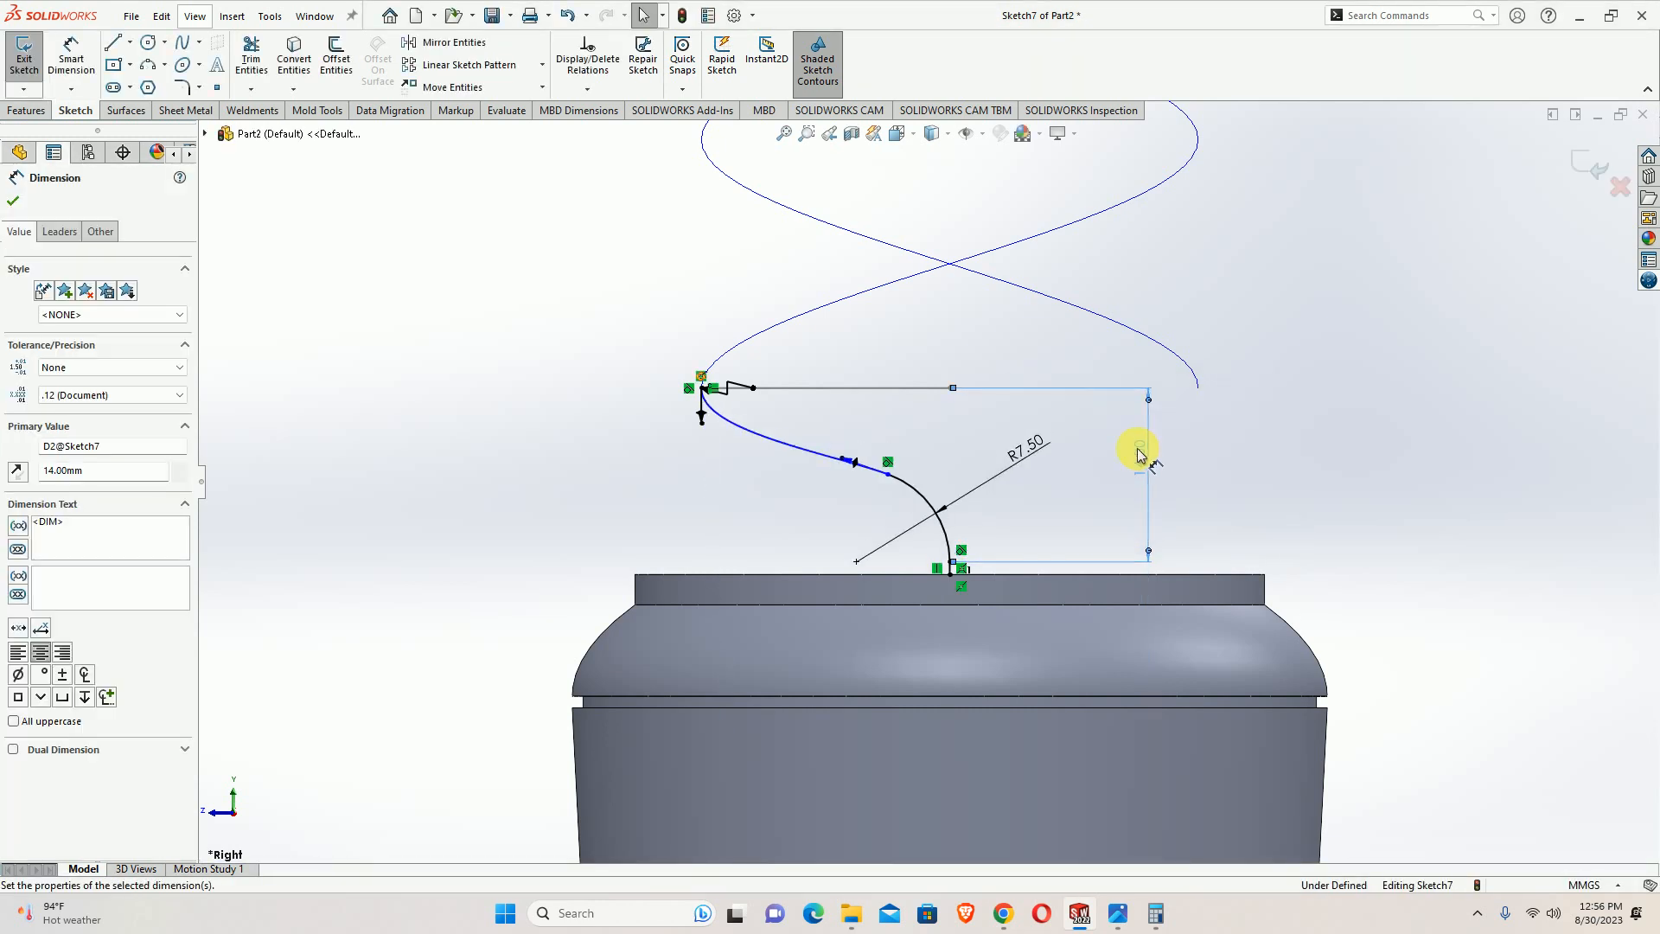
Nudge the spline-arc junction and dimension its horizontal distance from the short vertical line above the base as 6 mm
{"action": "left_click", "coordinate": [851, 446]}
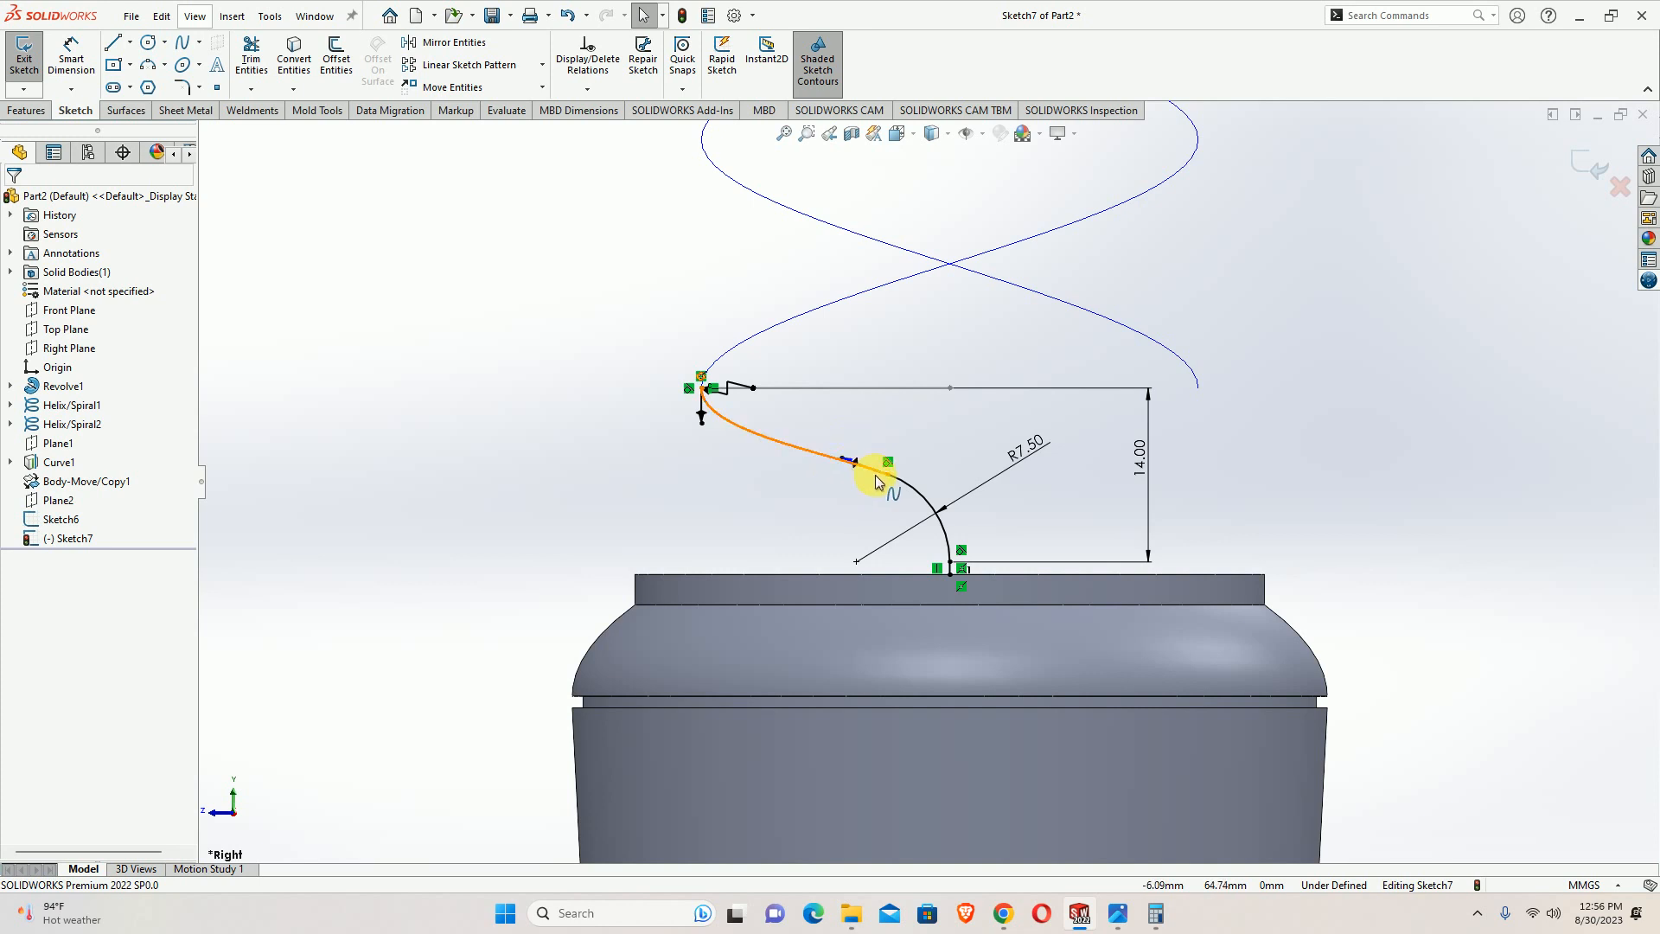
{"action": "mouse_move", "coordinate": [887, 479]}
{"action": "left_mouse_down"}
{"action": "mouse_move", "coordinate": [867, 467]}
{"action": "mouse_move", "coordinate": [882, 476]}
{"action": "left_mouse_up"}
{"action": "left_click", "coordinate": [812, 508]}
{"action": "right_click_drag", "start_coordinate": [813, 509], "coordinate": [833, 404]}
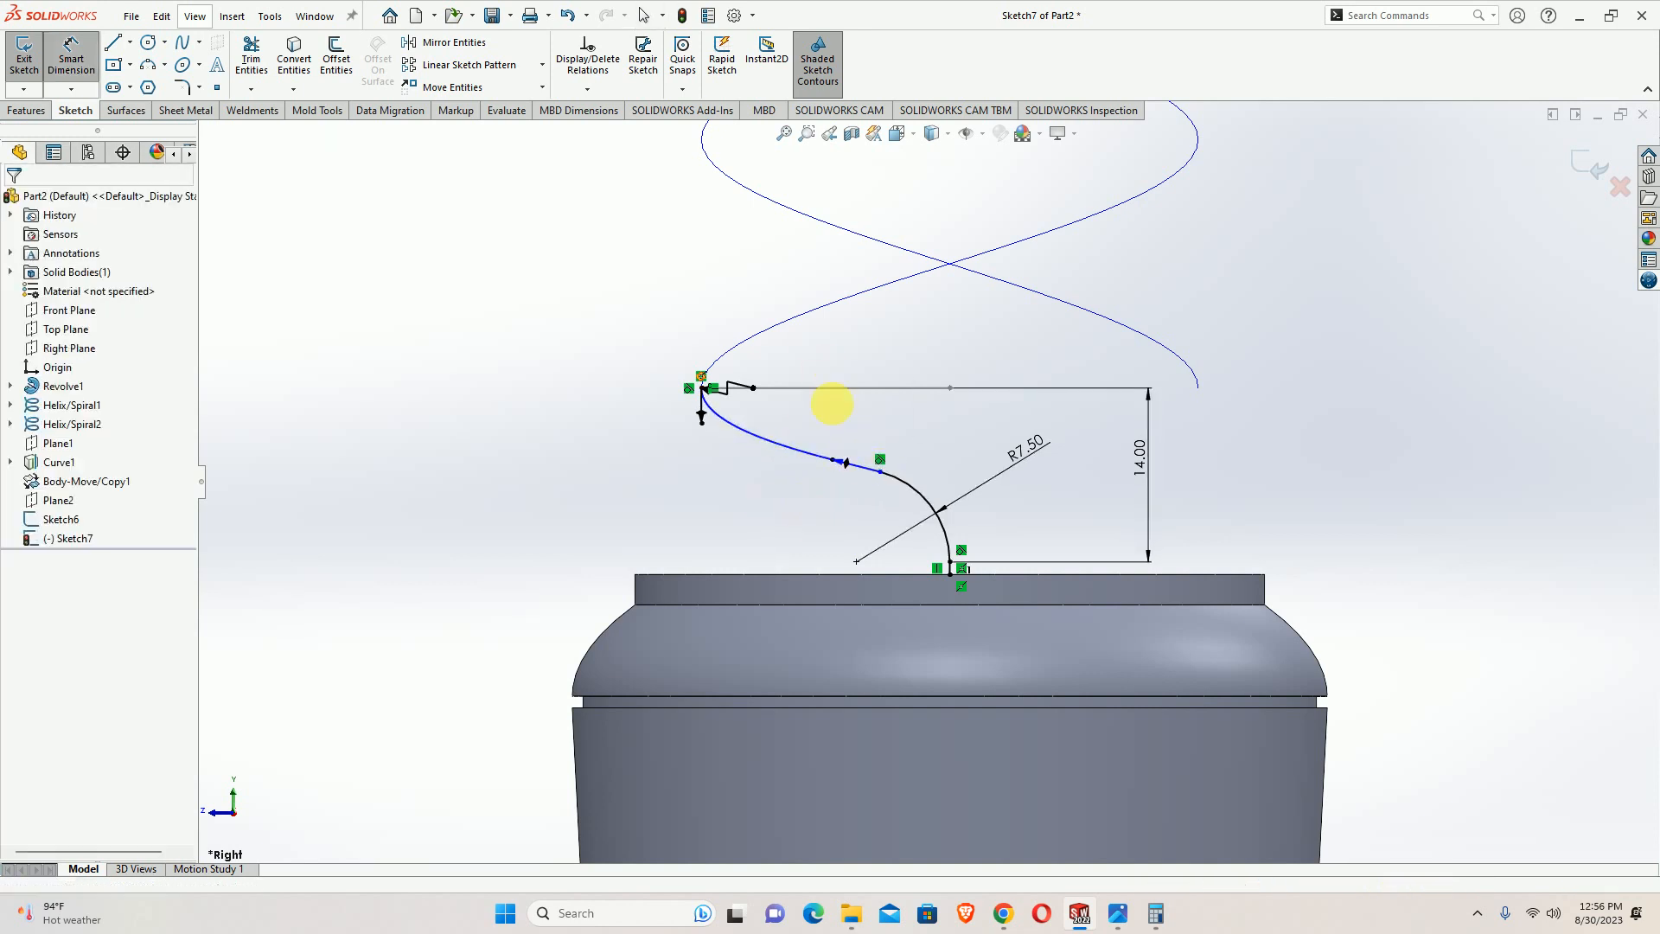
{"action": "left_click", "coordinate": [880, 473]}
{"action": "left_click", "coordinate": [949, 571]}
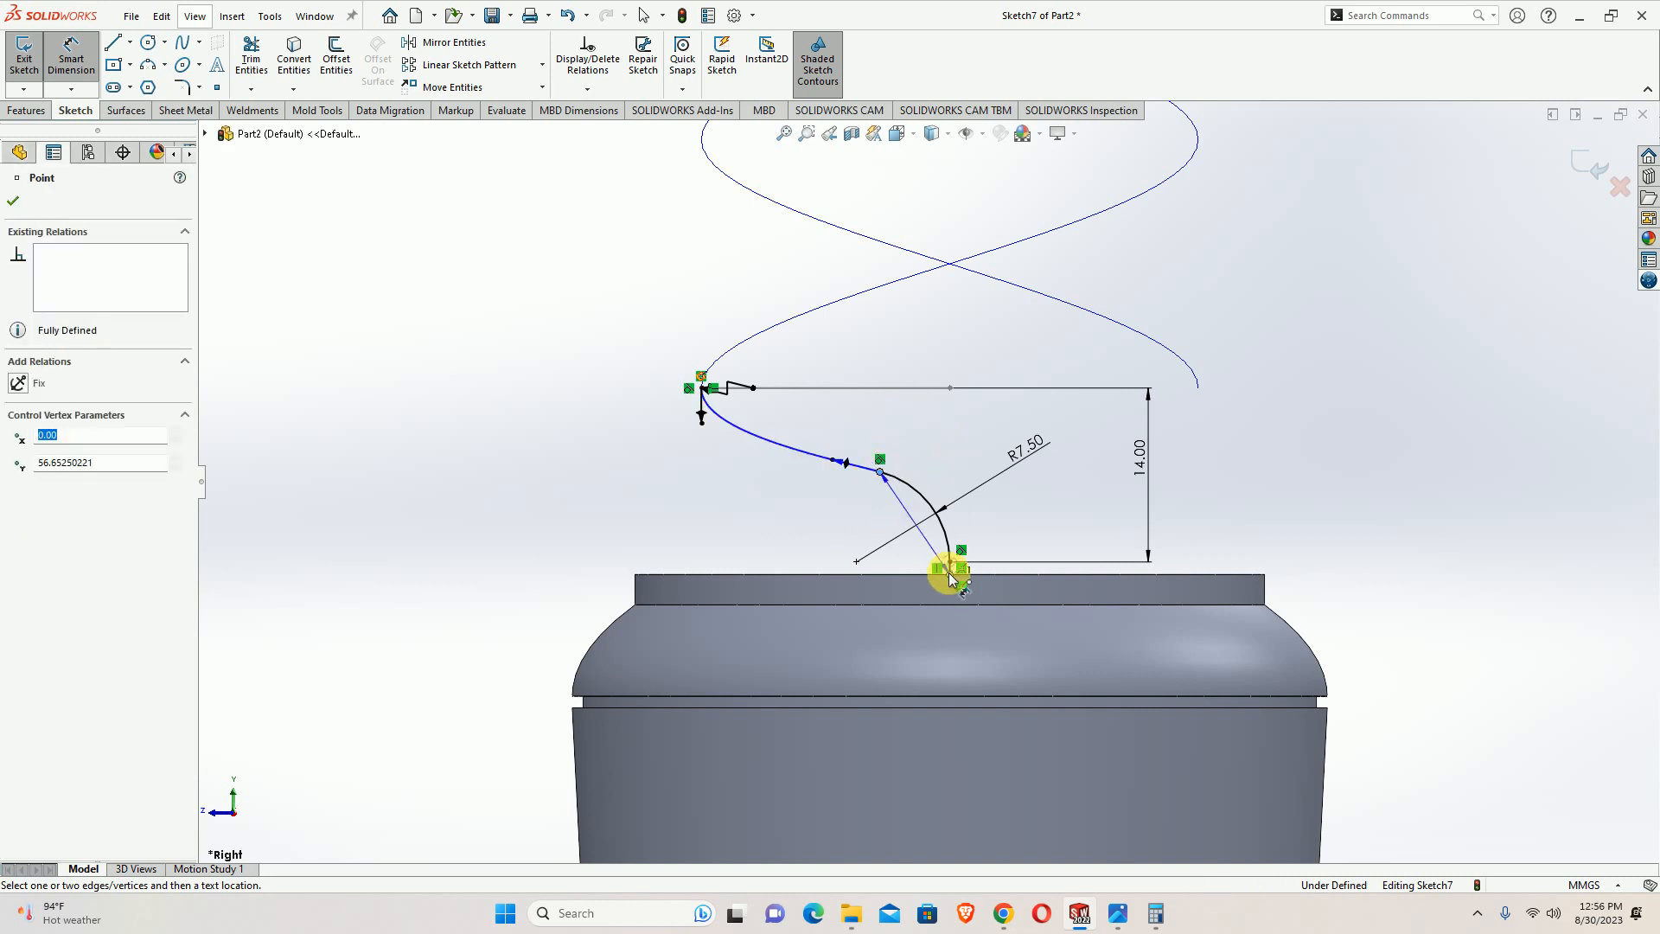
{"action": "left_click", "coordinate": [922, 357]}
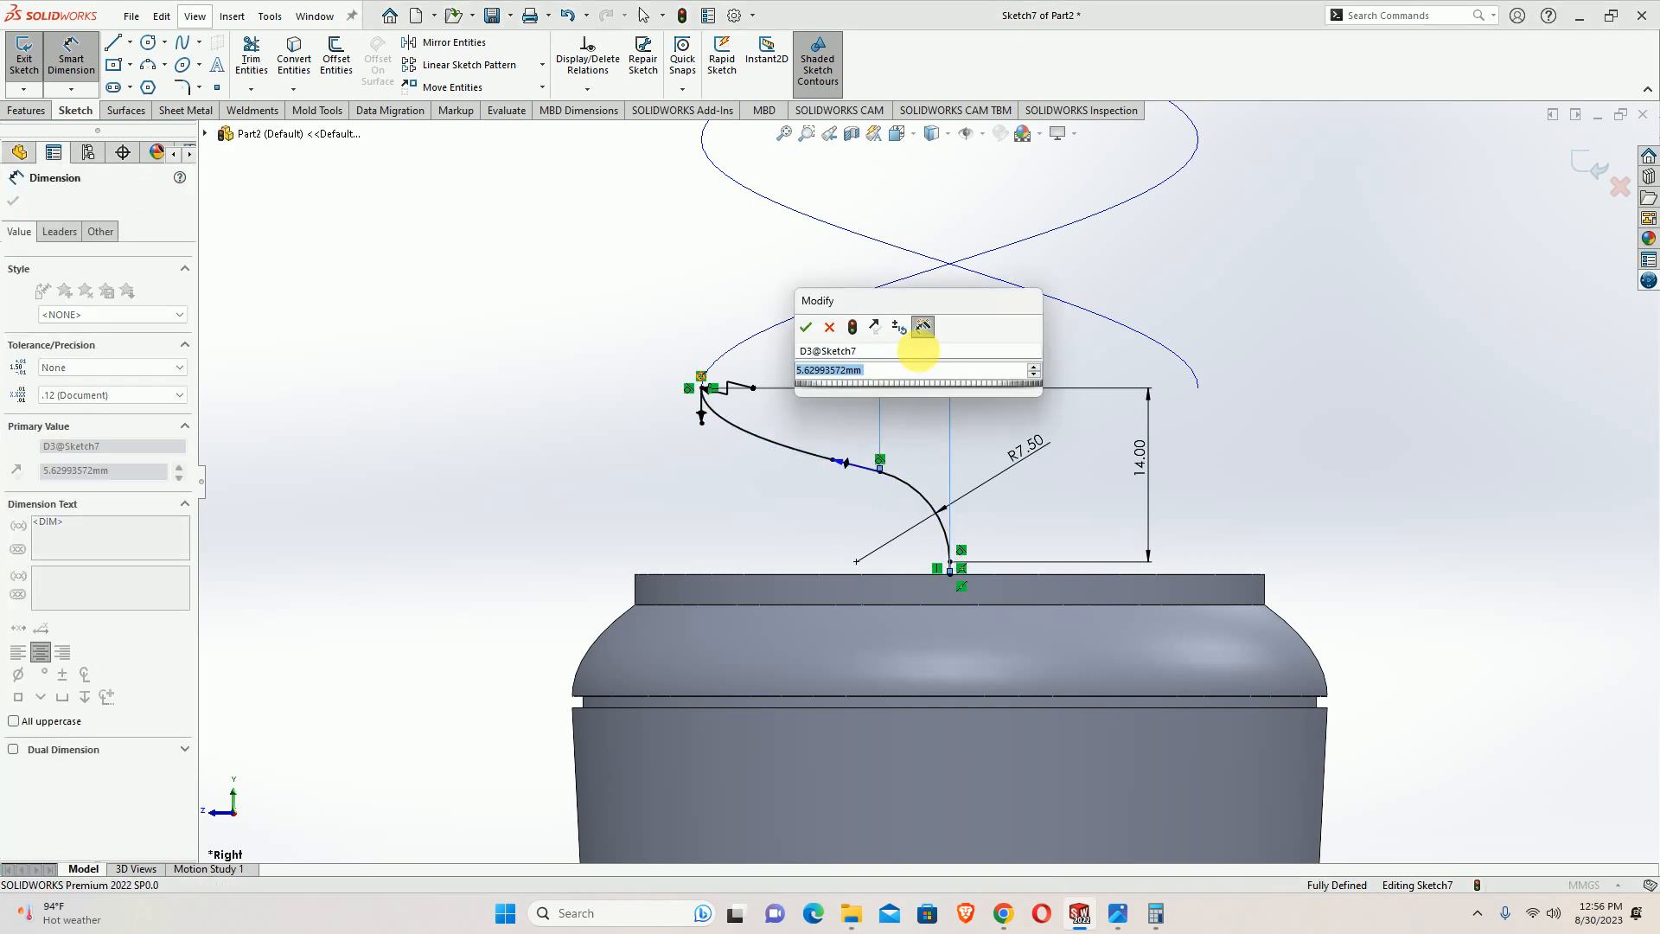
{"action": "type", "text": "6"}
{"action": "key", "text": "Return"}
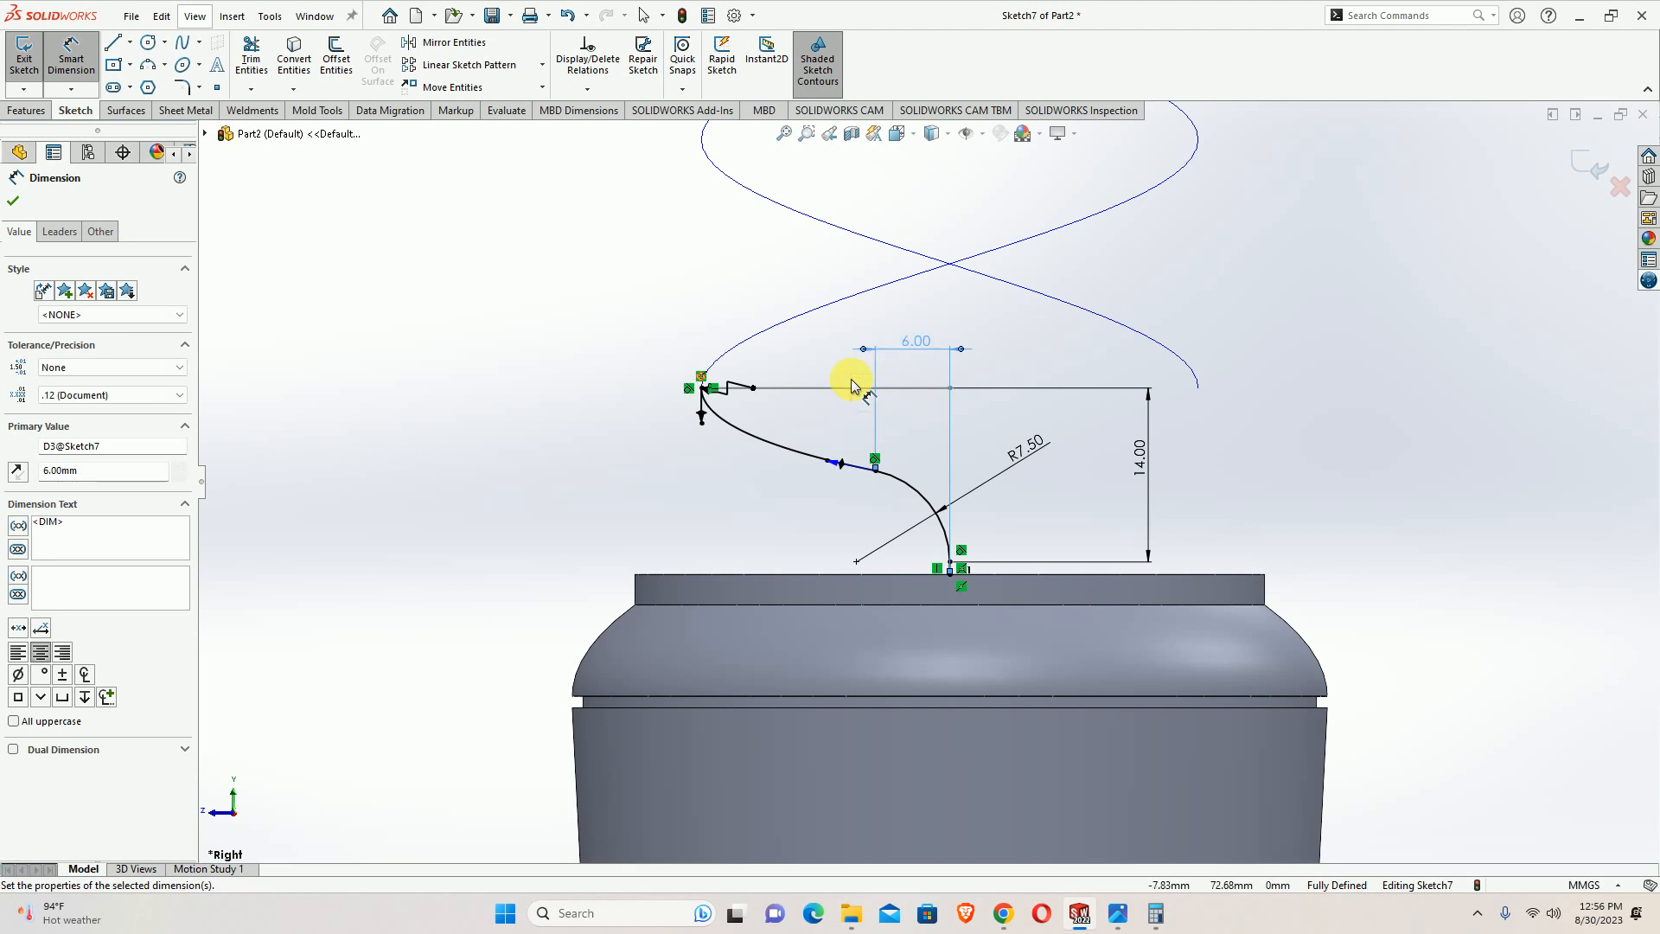
{"action": "key", "text": "Escape"}
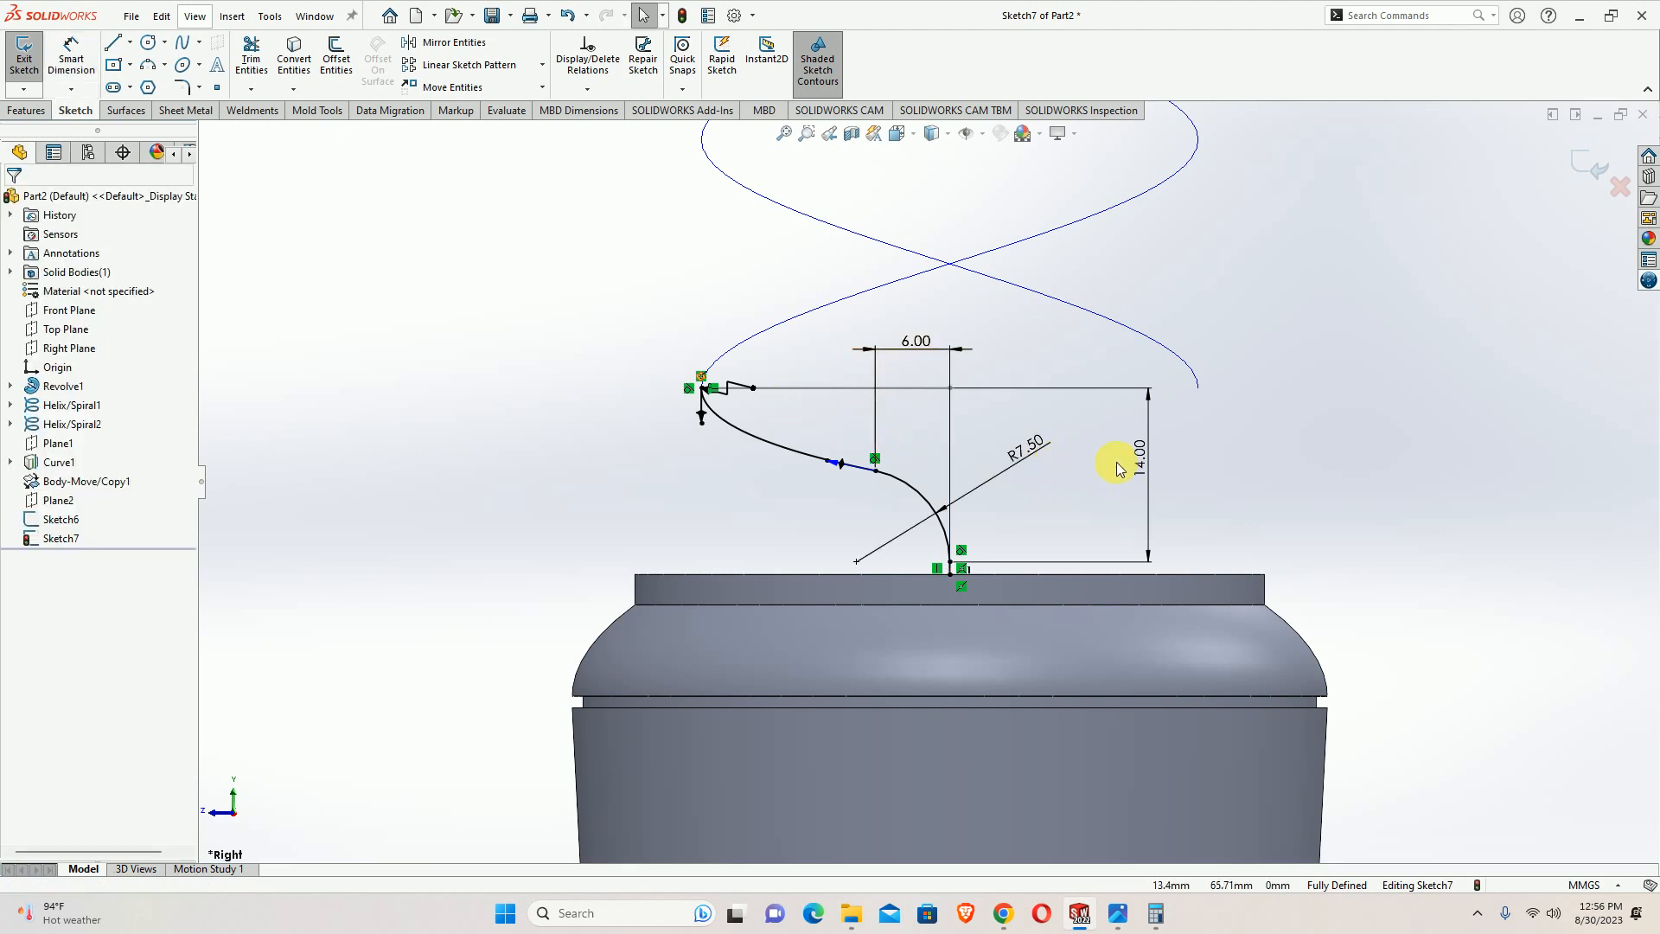
Set the vertical dimension between the helix level and the arc's lower end to 13 mm and finish the sketch
{"action": "double_click", "coordinate": [1145, 467]}
{"action": "type", "text": "12"}
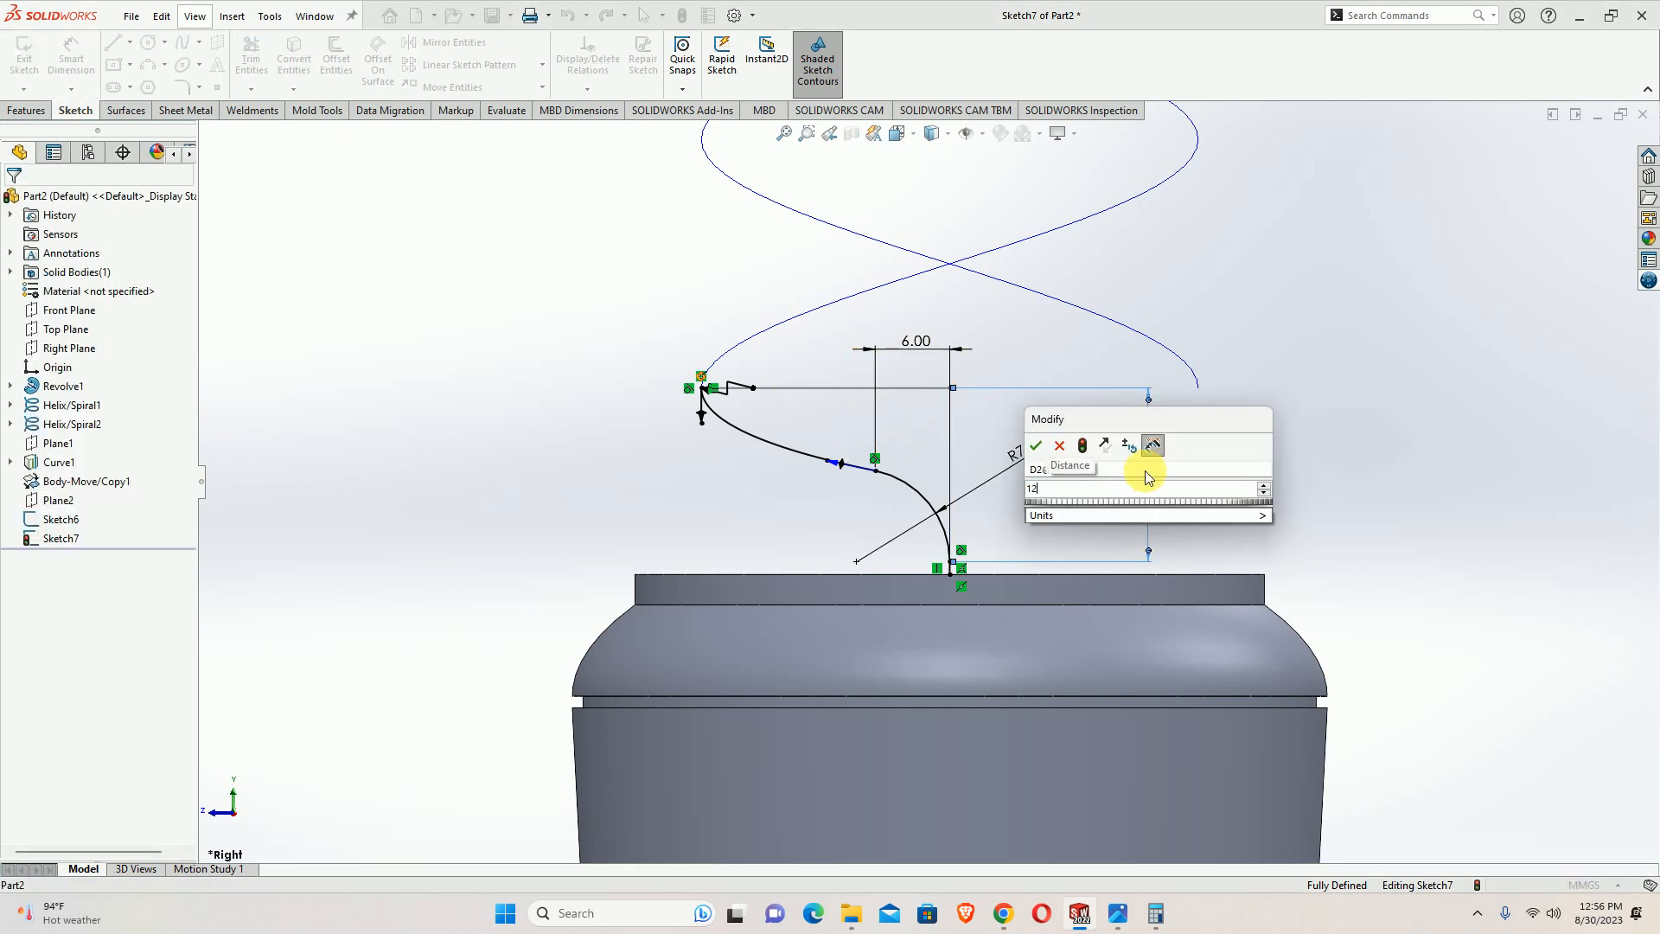
{"action": "key", "text": "BackSpace"}
{"action": "type", "text": "3"}
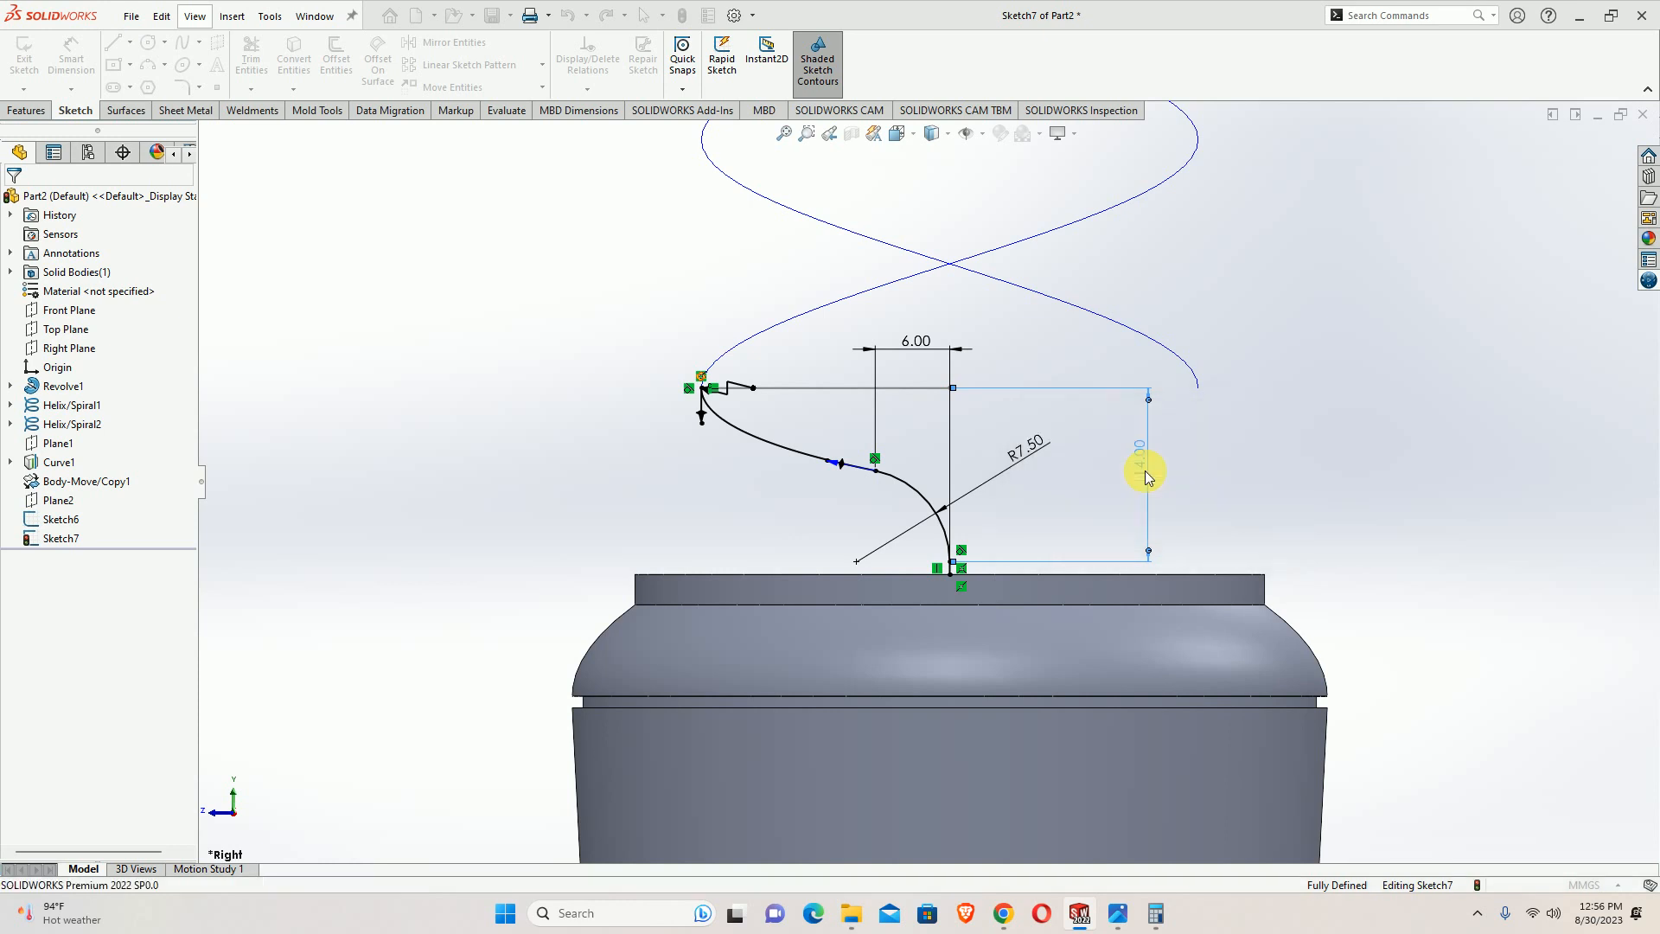
{"action": "key", "text": "Return"}
{"action": "left_click", "coordinate": [1366, 290]}
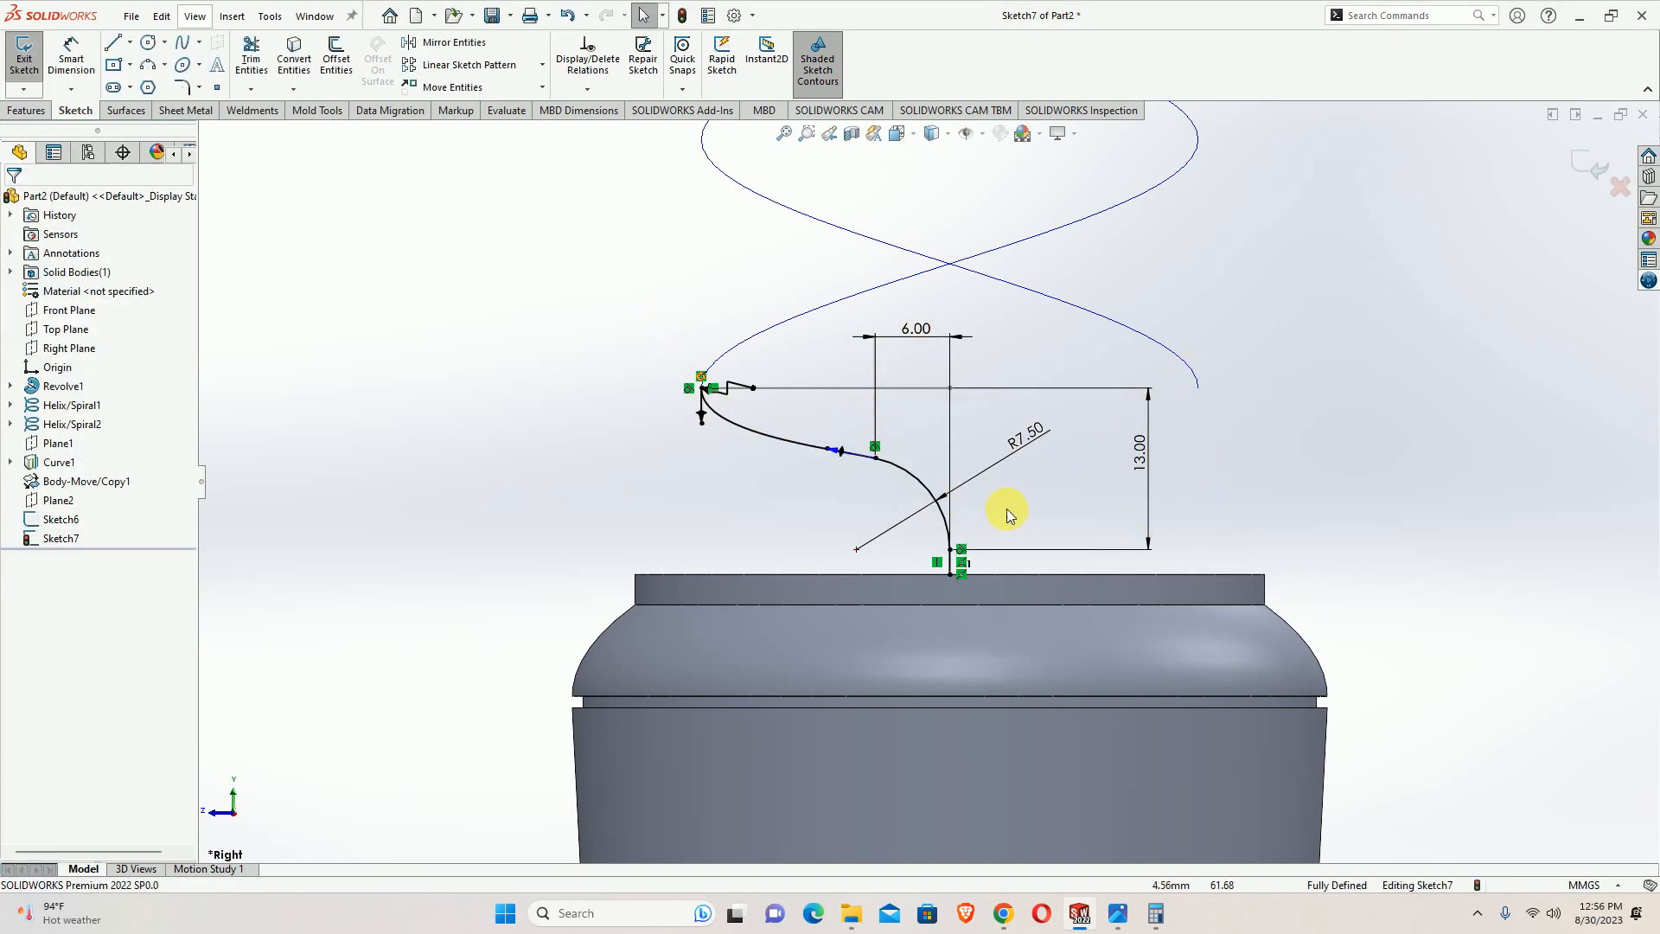
{"action": "middle_click_drag", "start_coordinate": [920, 412], "coordinate": [918, 375]}
{"action": "left_click", "coordinate": [879, 390]}
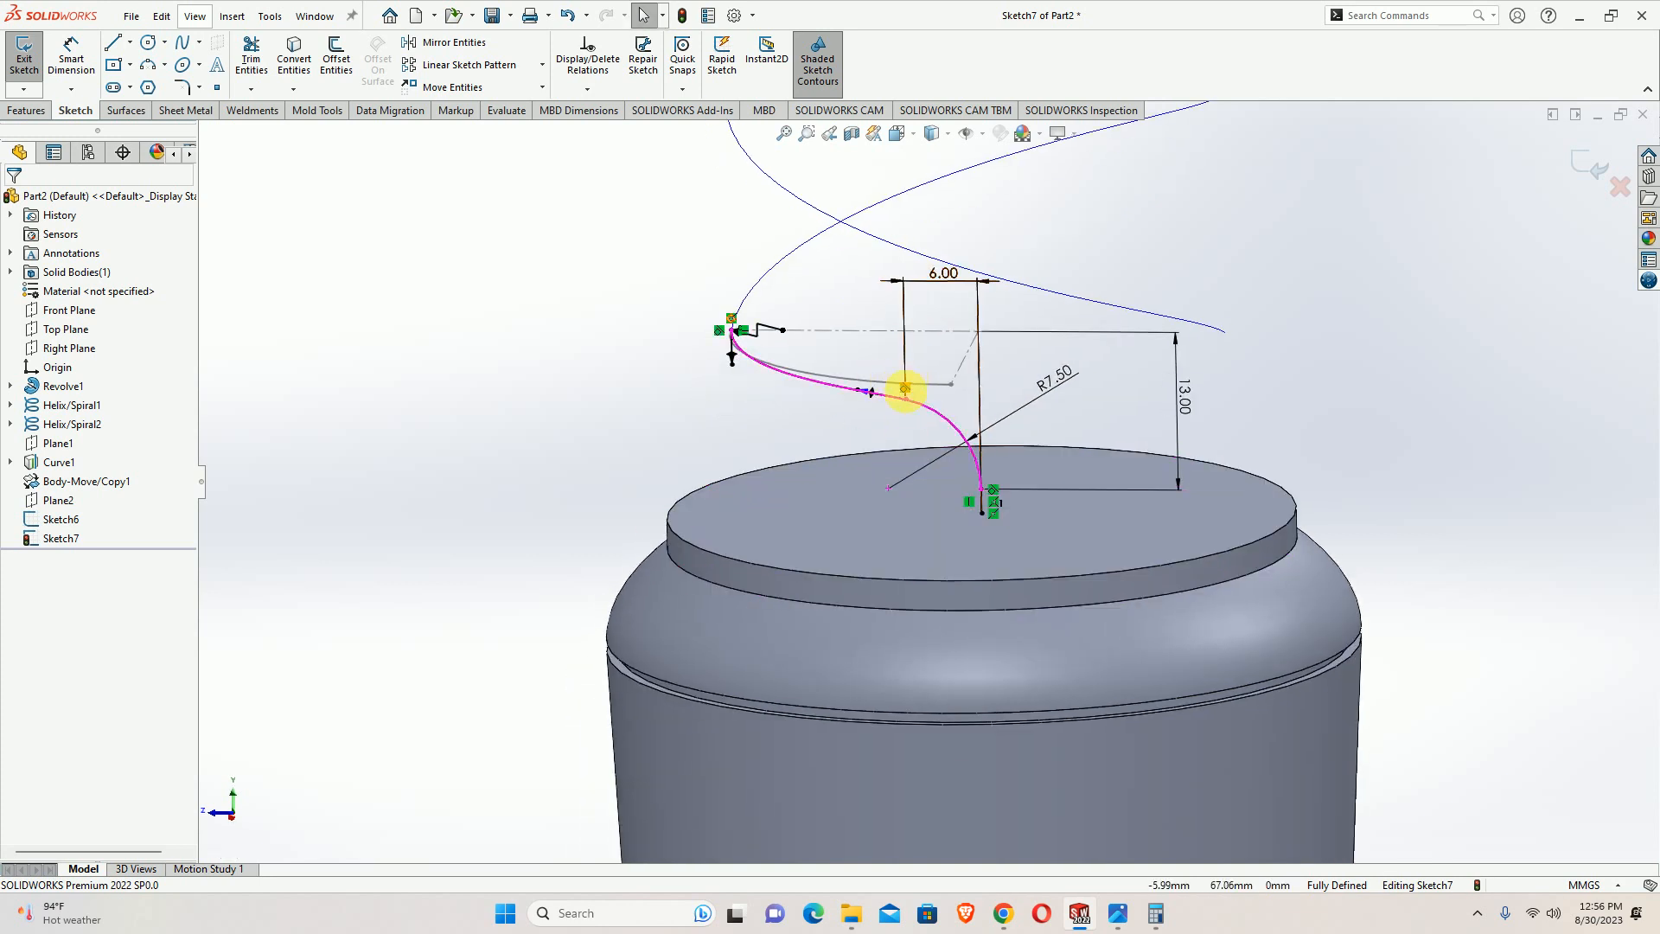
{"action": "left_click", "coordinate": [1593, 166]}
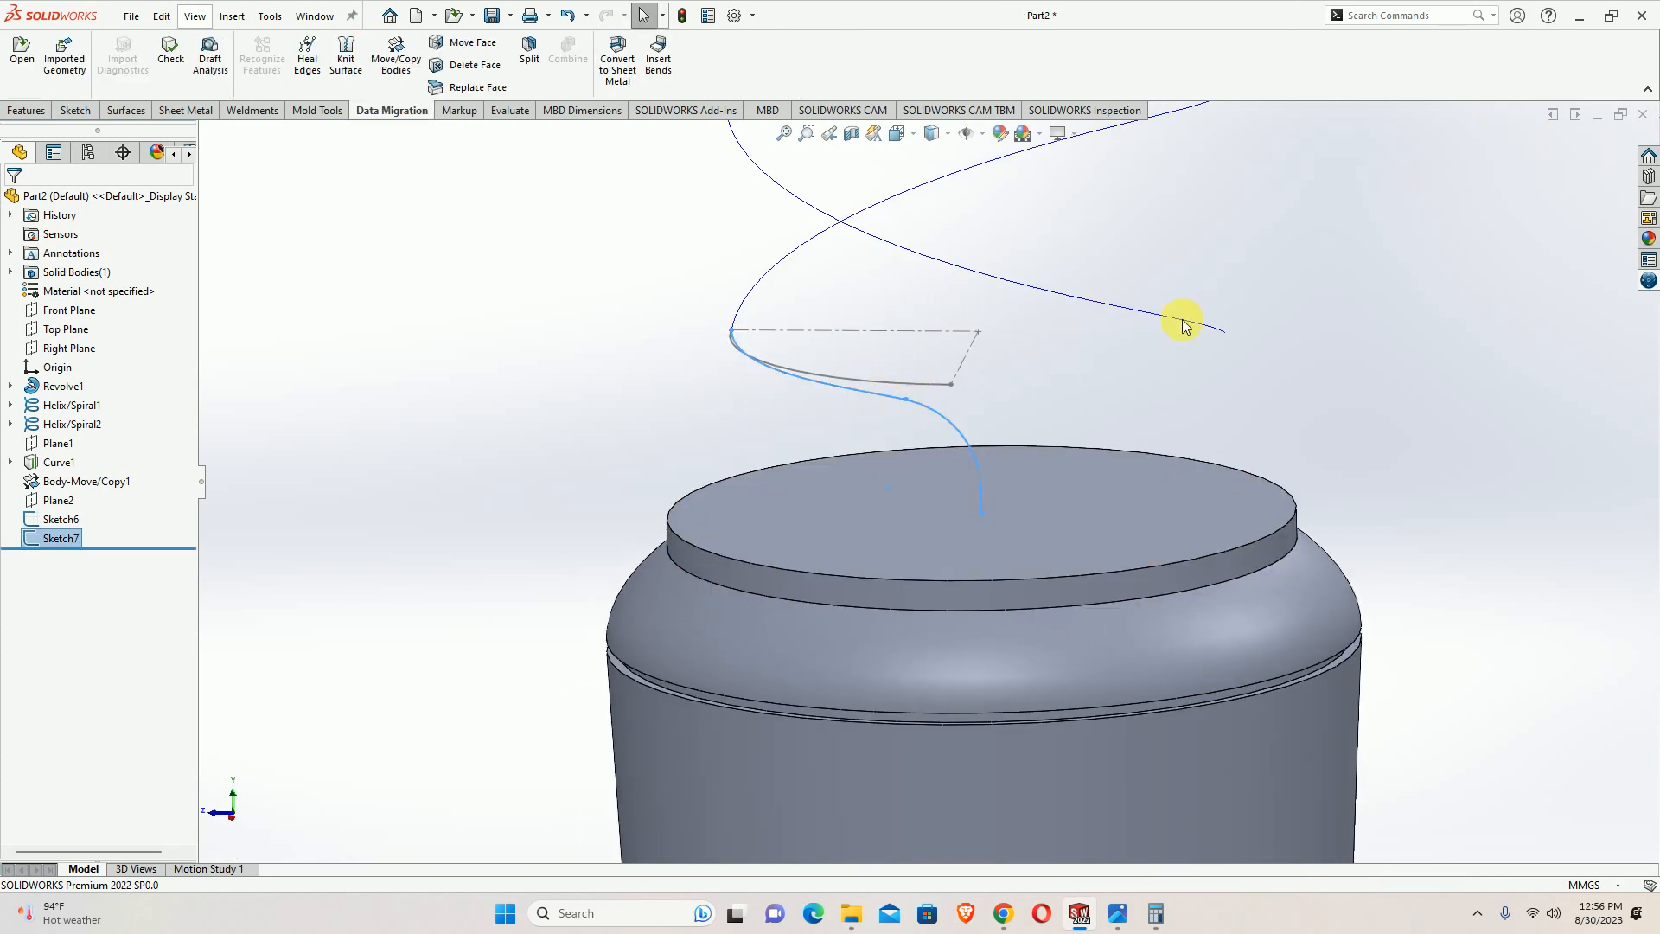
Create a sketch-on-sketch projected curve from Sketch7 and Sketch6 to lead the helix end down into the base
{"action": "mouse_move", "coordinate": [1179, 323]}
{"action": "middle_mouse_down"}
{"action": "mouse_move", "coordinate": [971, 333]}
{"action": "mouse_move", "coordinate": [1016, 395]}
{"action": "middle_mouse_up"}
{"action": "scroll", "coordinate": [1014, 395], "scroll_direction": "down", "scroll_amount": 3}
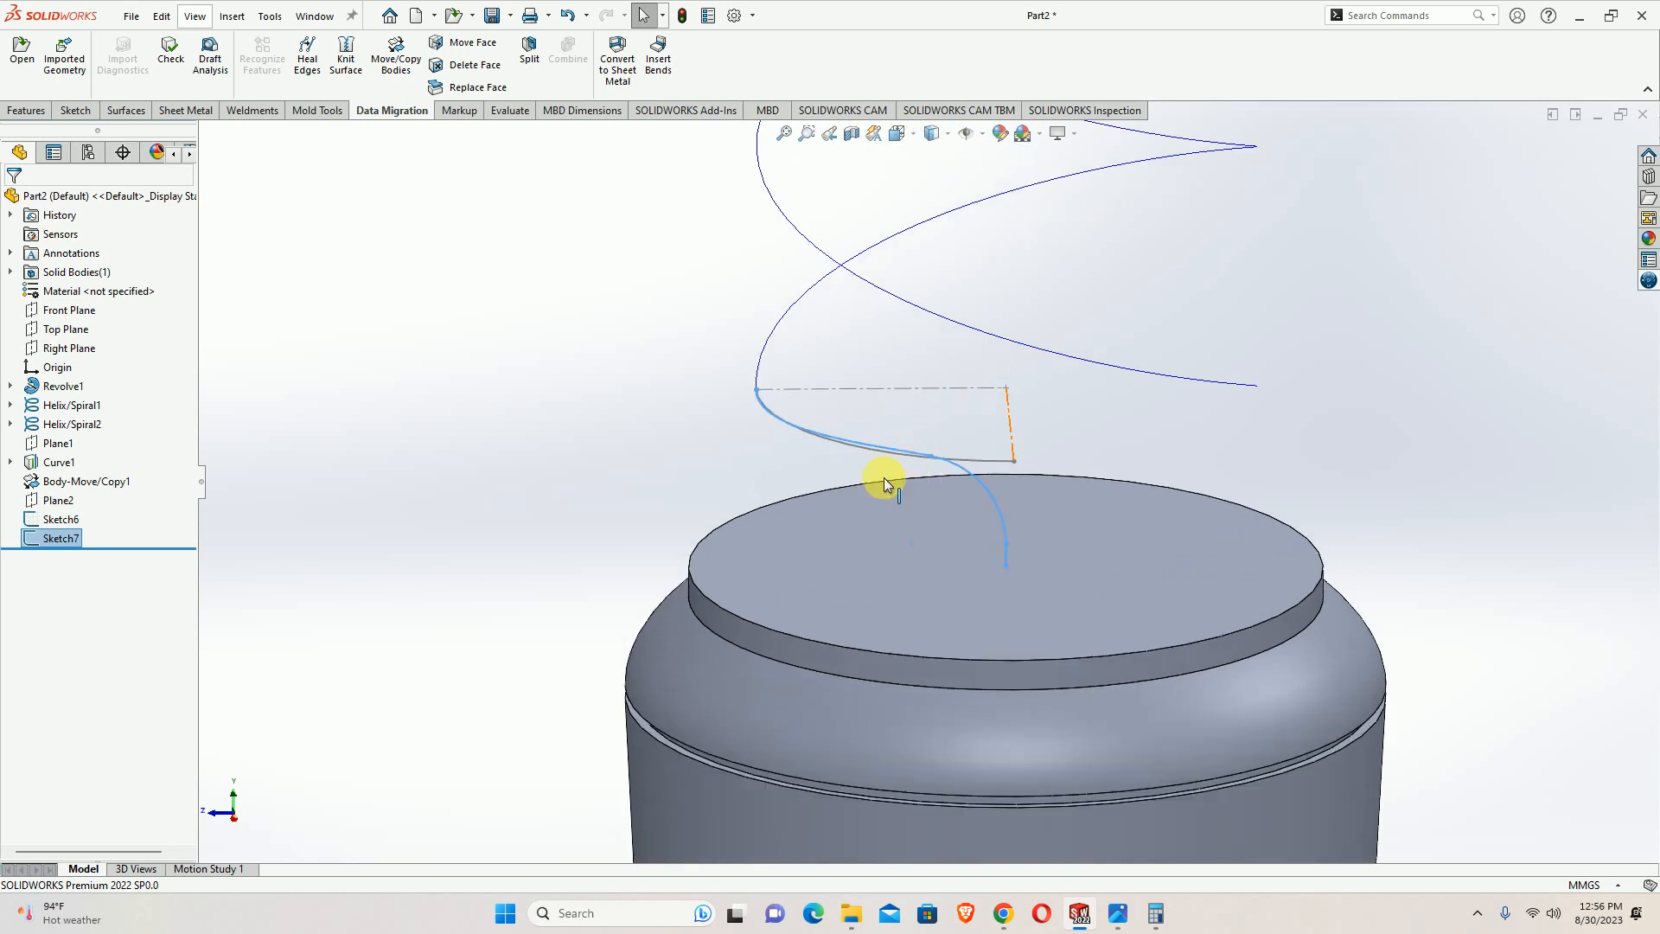
{"action": "left_click", "coordinate": [15, 113]}
{"action": "left_click", "coordinate": [745, 85]}
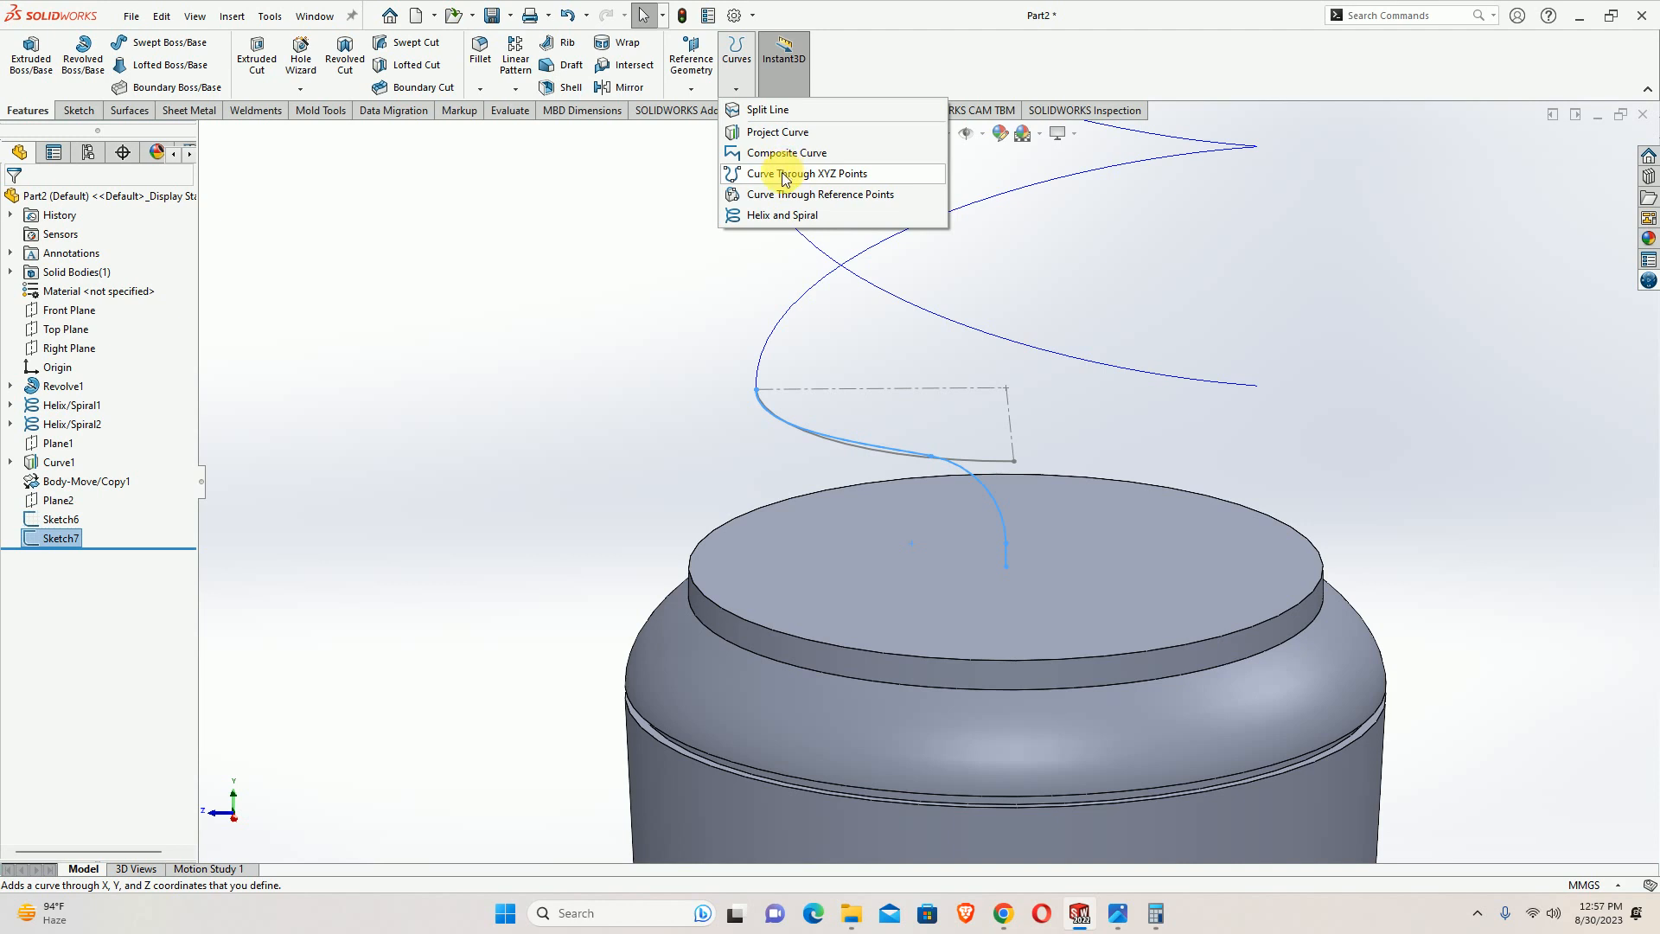
{"action": "left_click", "coordinate": [773, 134]}
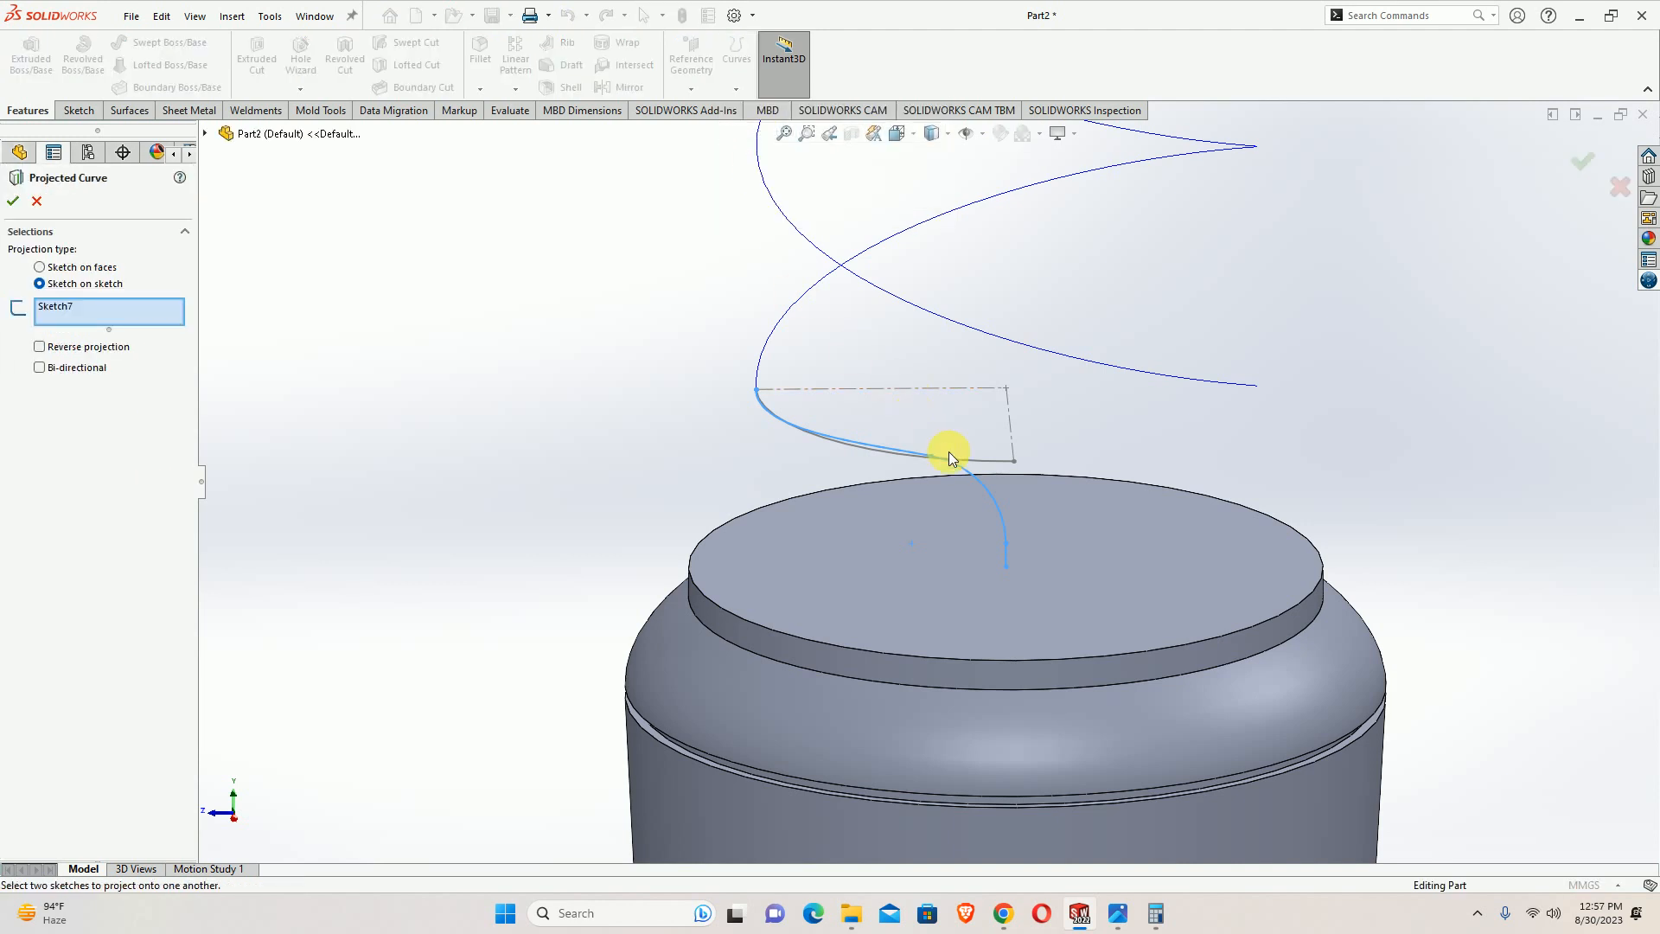
{"action": "left_click", "coordinate": [978, 465]}
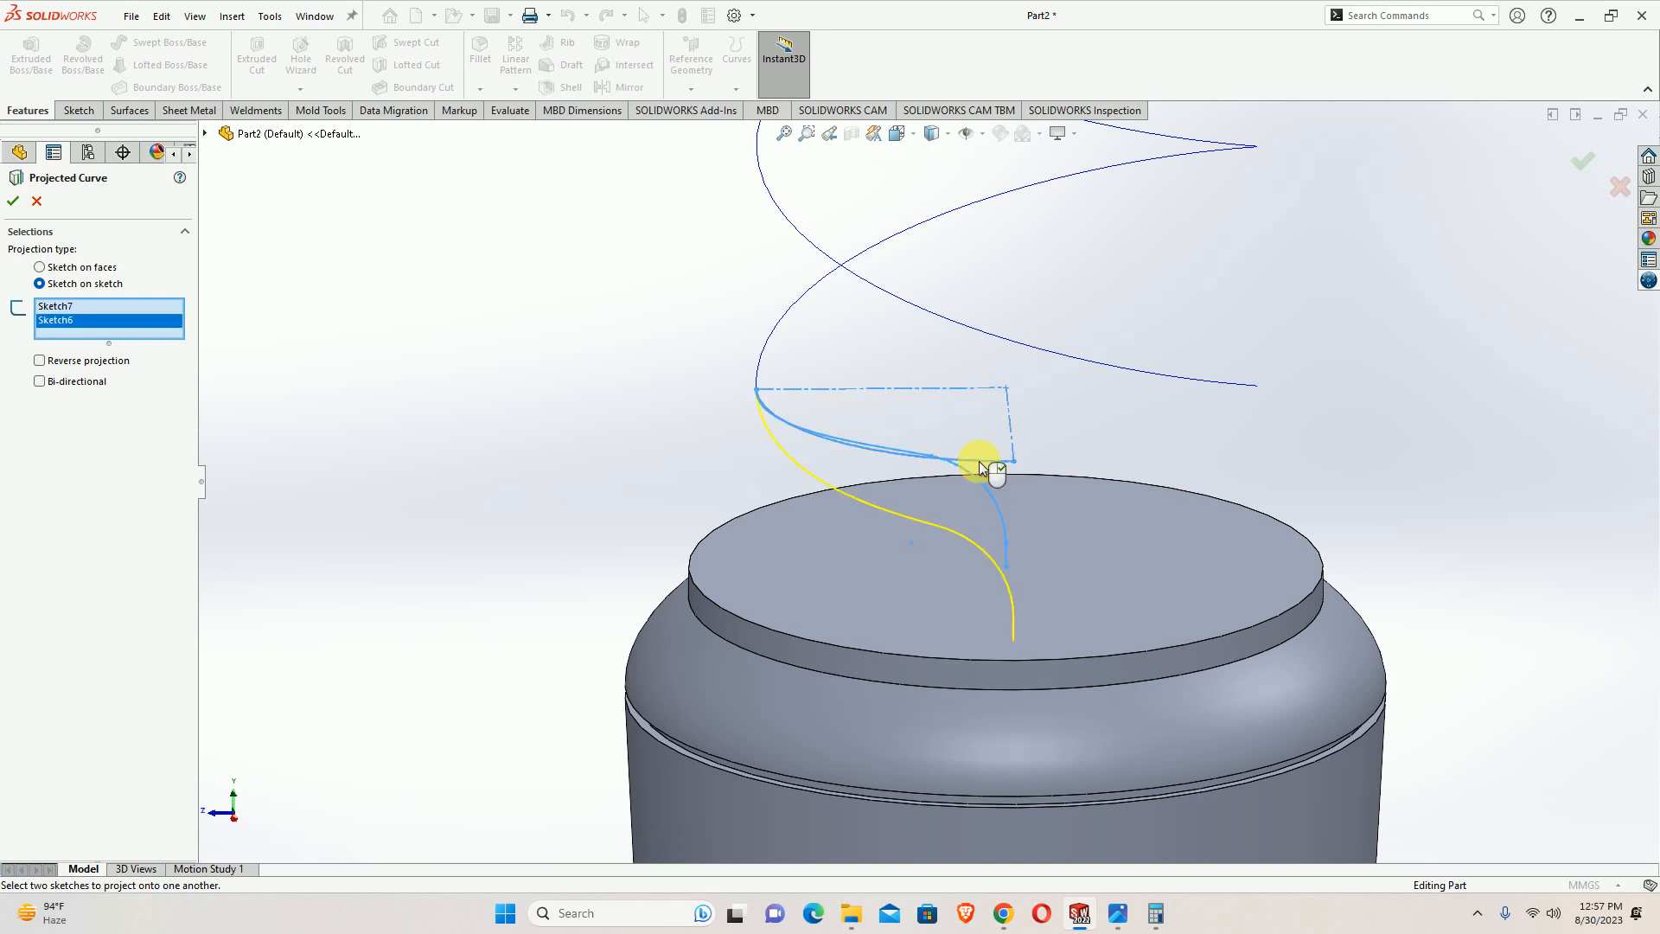
{"action": "left_click", "coordinate": [1579, 164]}
{"action": "left_click", "coordinate": [1254, 355]}
Start a sketch on Plane2 and draw a circle with a radius of about 13.3 mm centred on the origin
{"action": "middle_click_drag", "start_coordinate": [1171, 366], "coordinate": [1227, 433]}
{"action": "scroll", "coordinate": [1227, 433], "scroll_direction": "down", "scroll_amount": 3}
{"action": "middle_click_drag", "start_coordinate": [1290, 503], "coordinate": [1020, 563]}
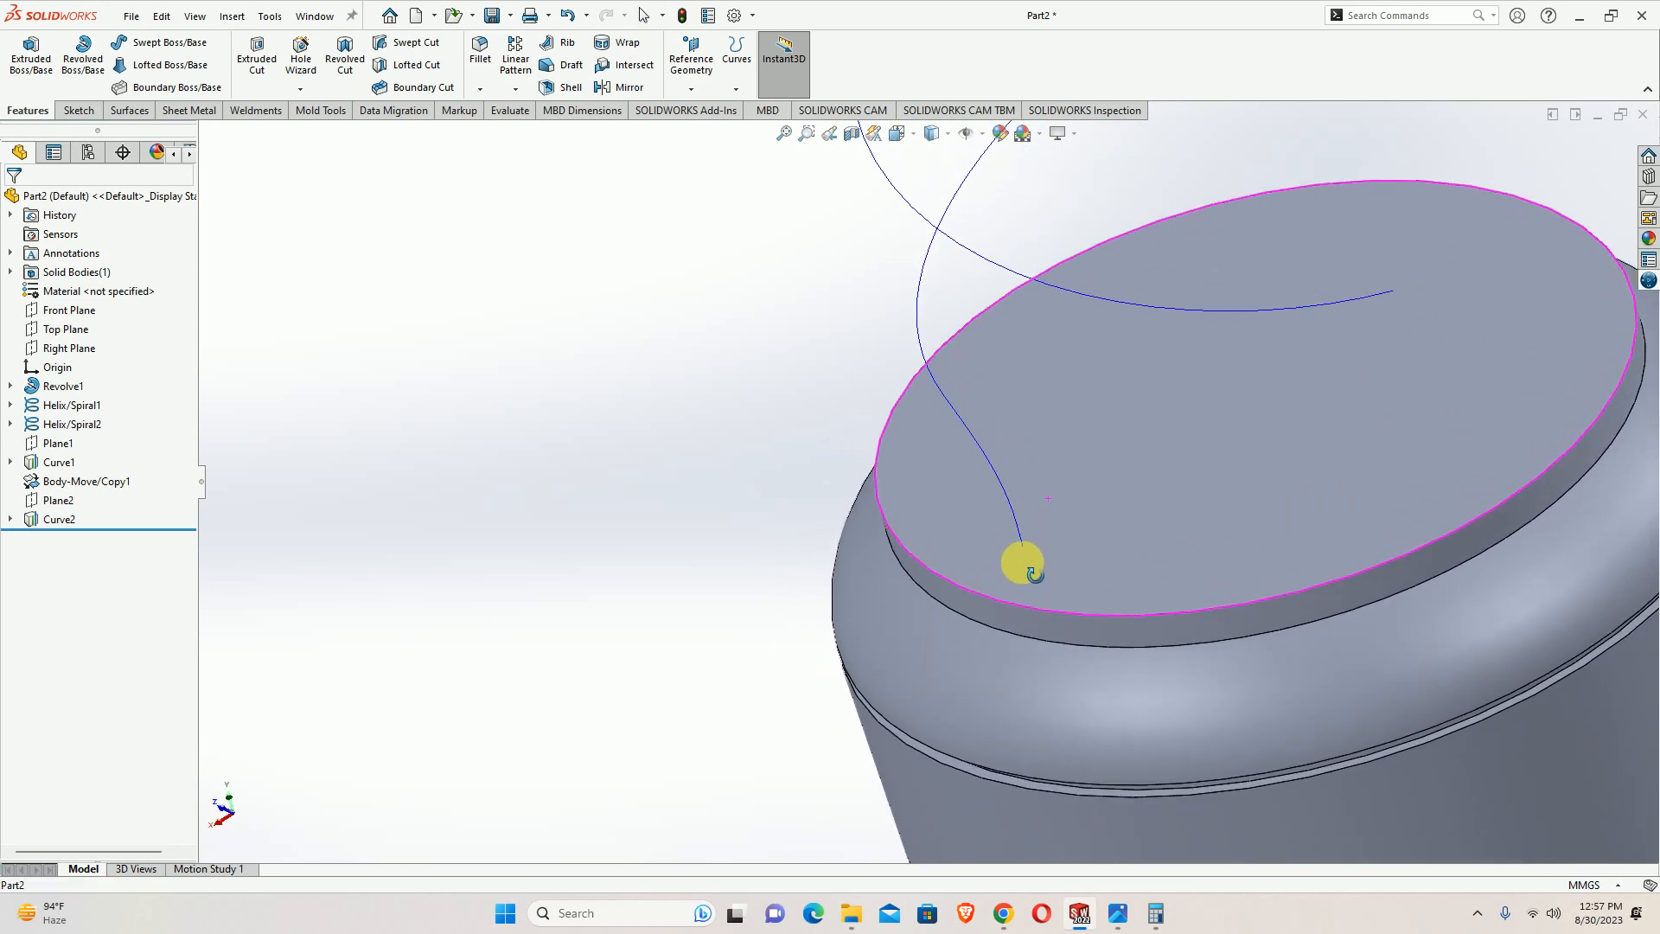
{"action": "scroll", "coordinate": [1072, 506], "scroll_direction": "up", "scroll_amount": 5}
{"action": "middle_click_drag", "start_coordinate": [1072, 506], "coordinate": [1056, 407]}
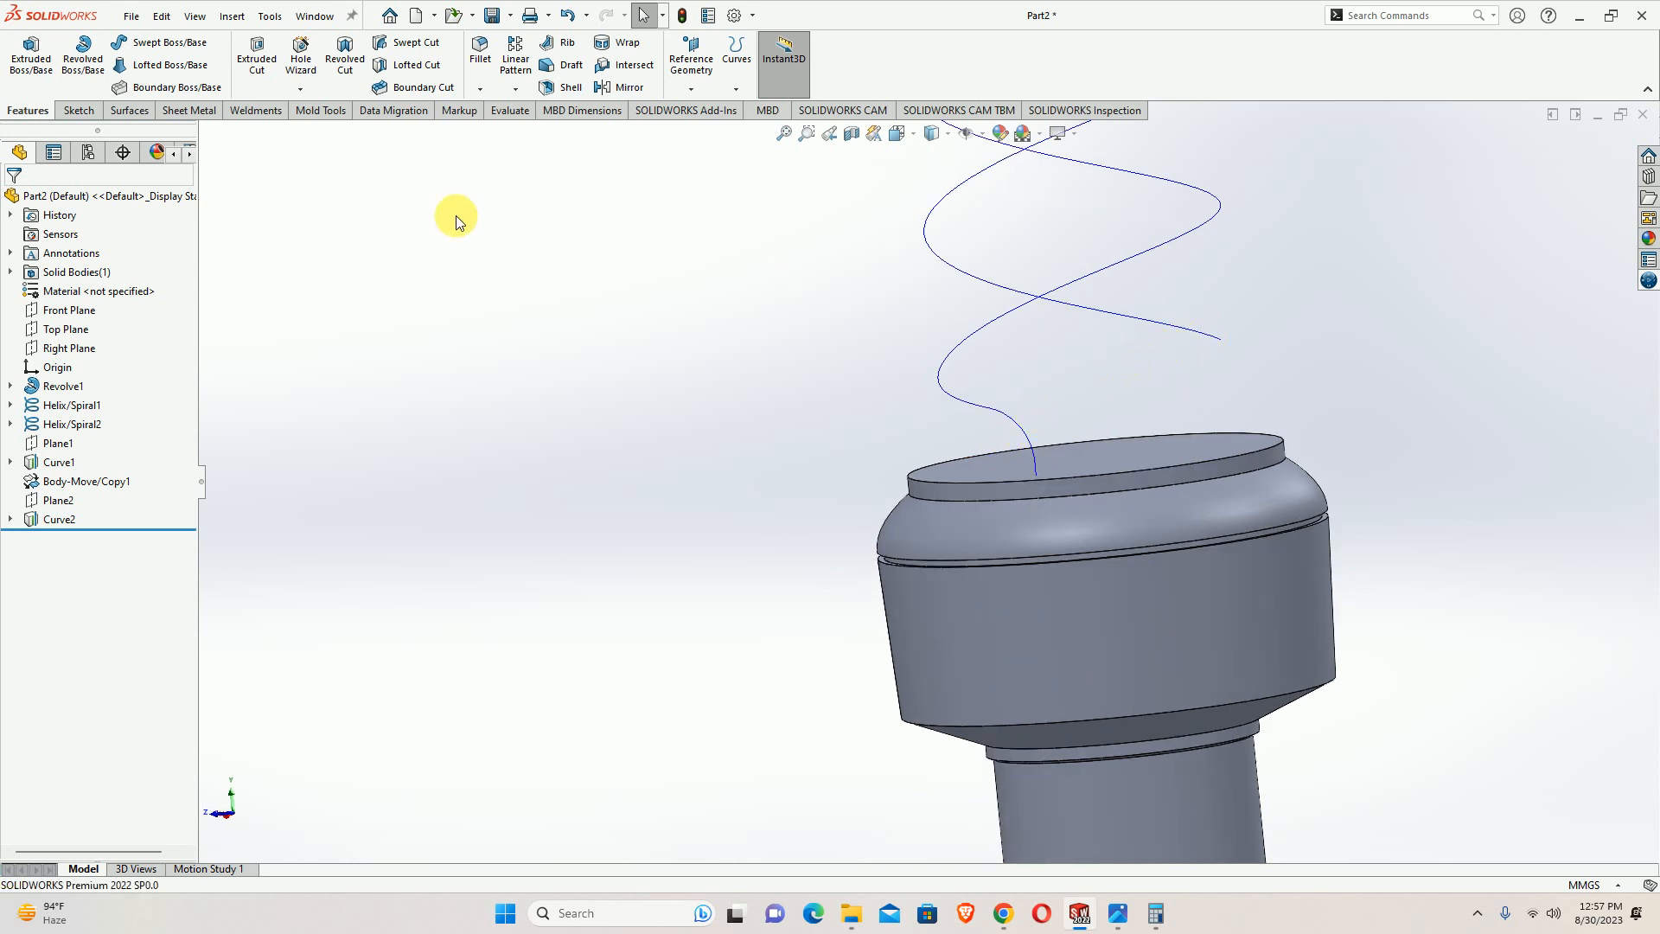
{"action": "left_click", "coordinate": [56, 500]}
{"action": "left_click", "coordinate": [48, 471]}
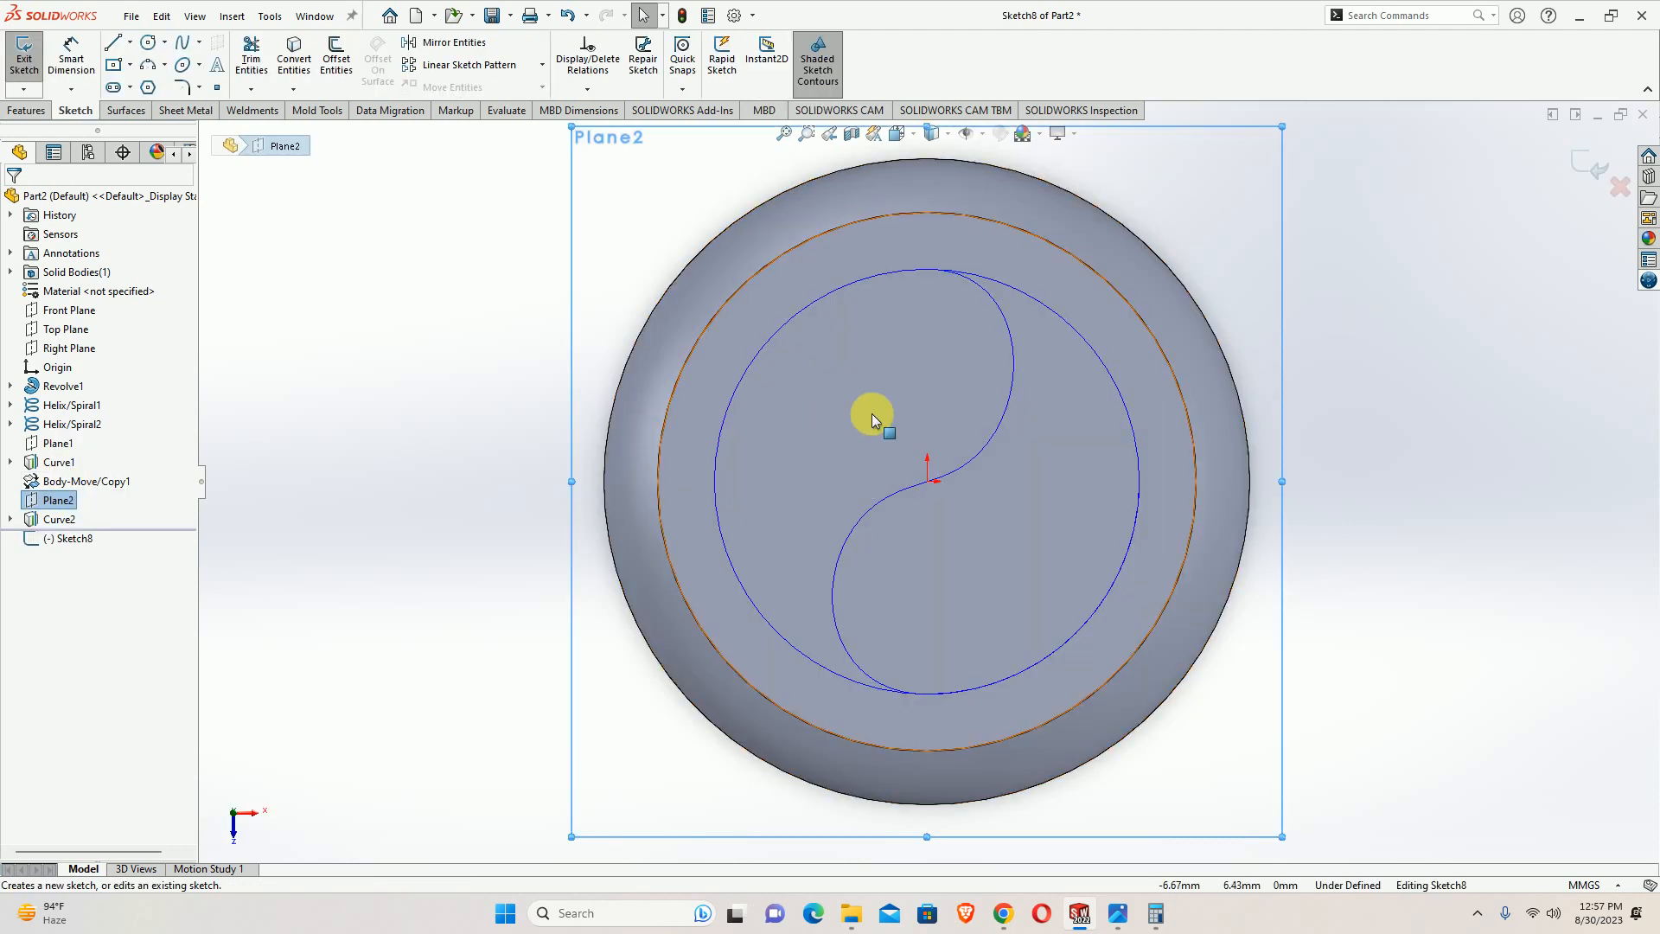
{"action": "left_click", "coordinate": [148, 44]}
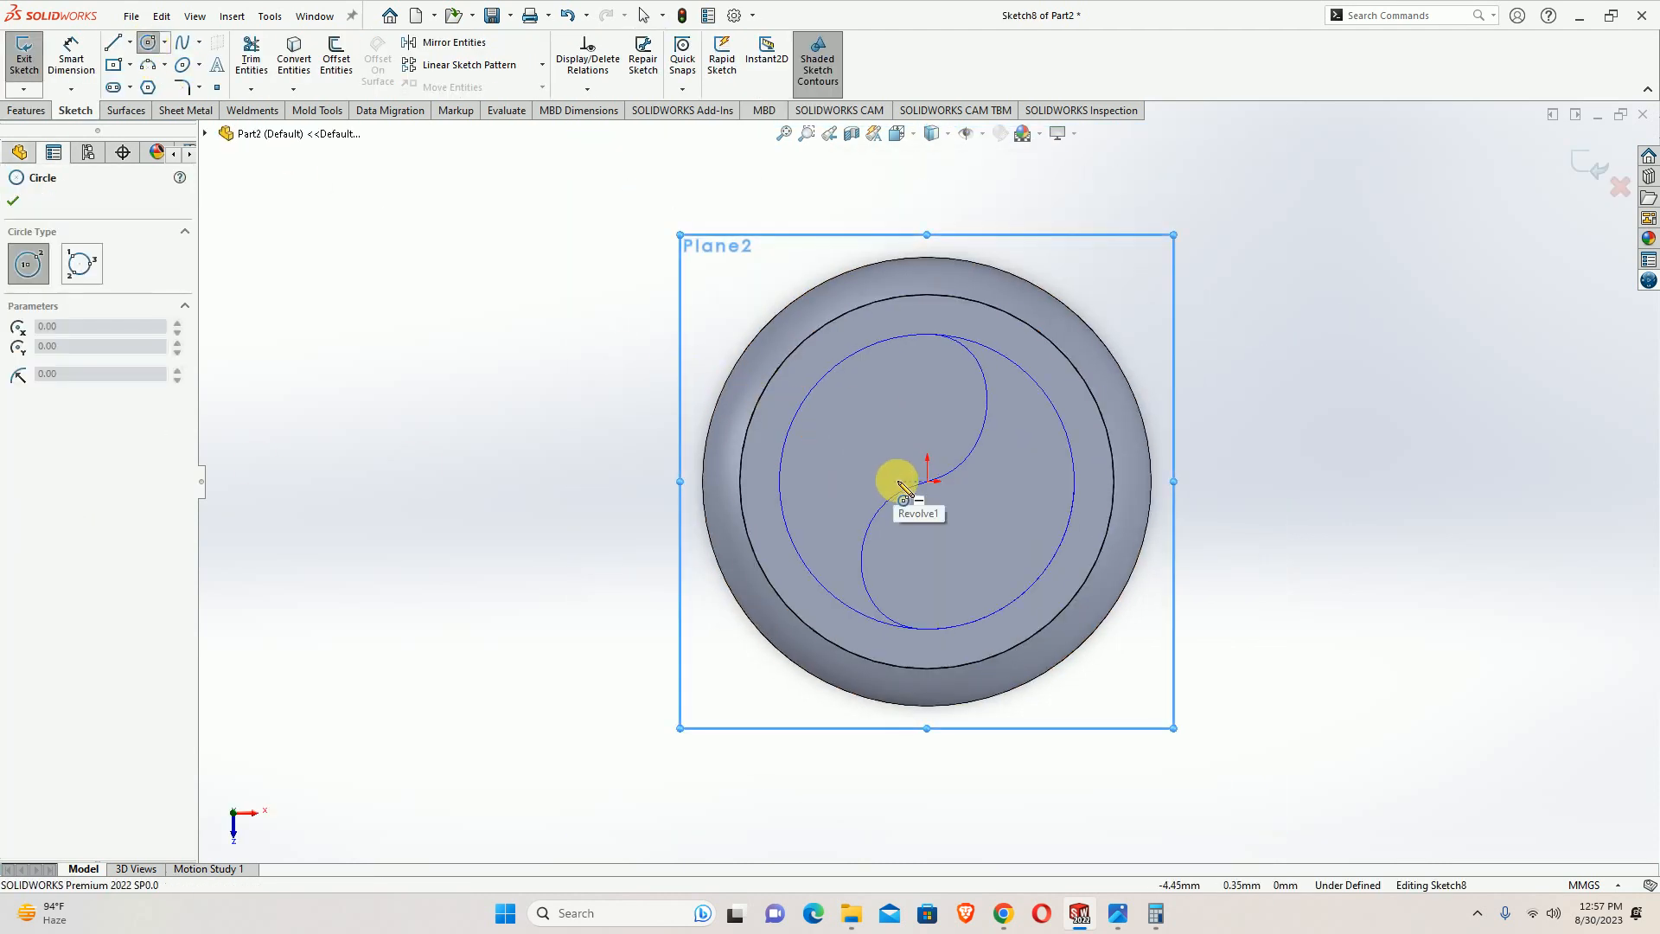
{"action": "left_click_drag", "start_coordinate": [927, 481], "coordinate": [896, 388]}
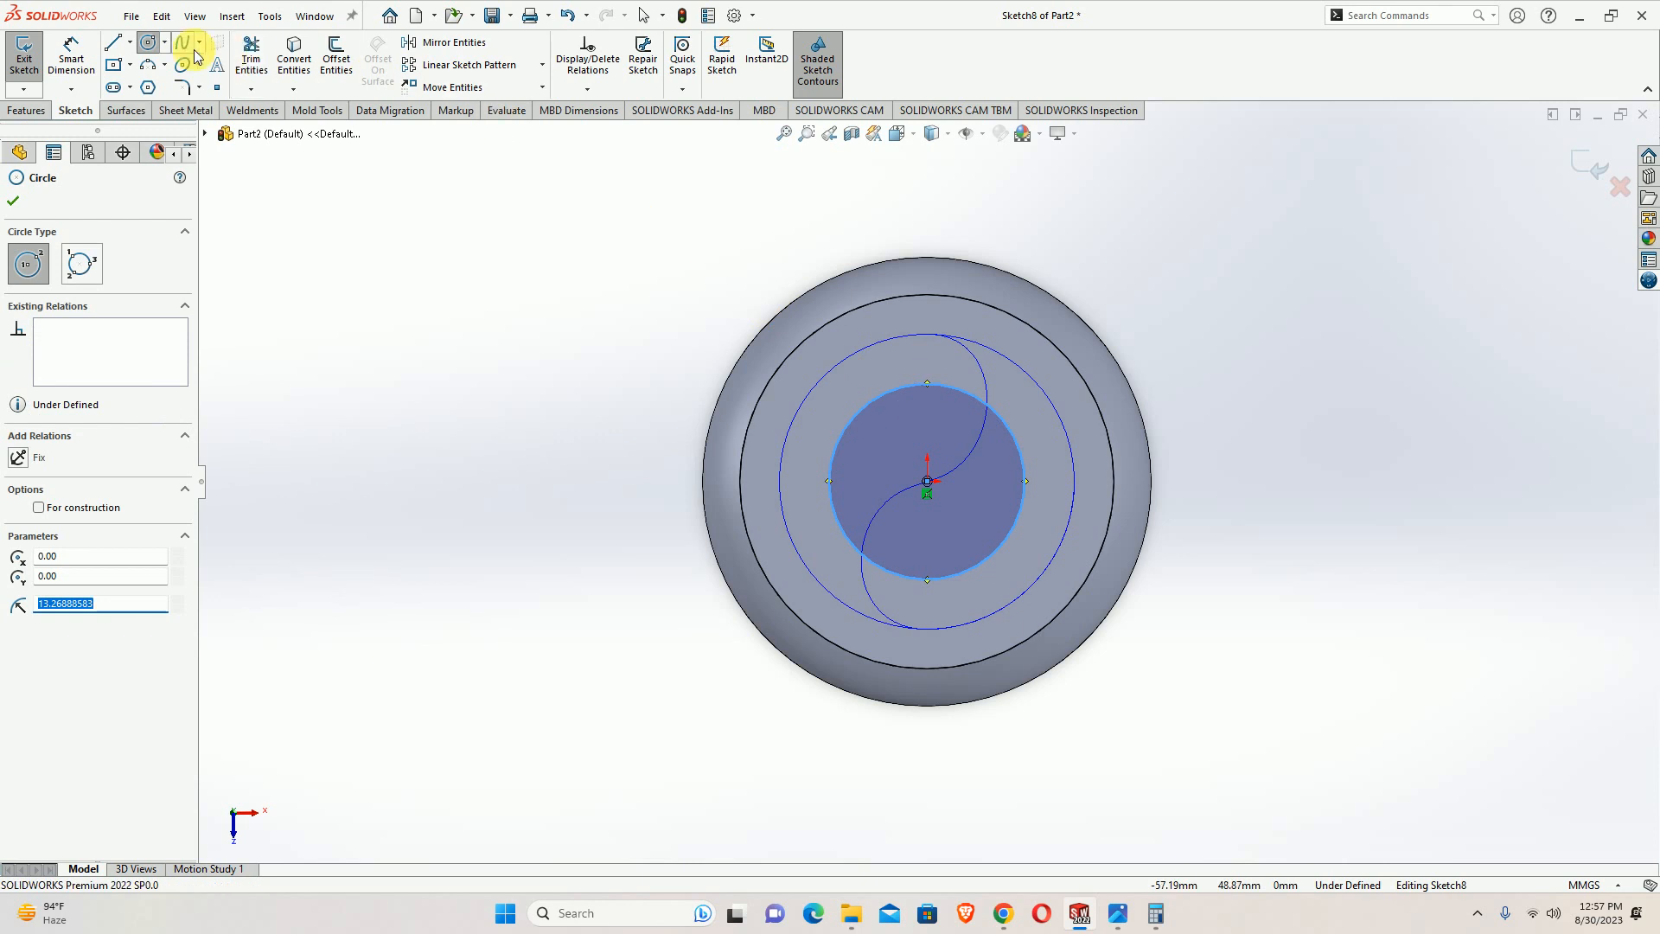
Draw a horizontal and a vertical construction line from the circle's centre to its edge, bounding one quarter on the negative X side
{"action": "left_click", "coordinate": [130, 41]}
{"action": "left_click", "coordinate": [139, 86]}
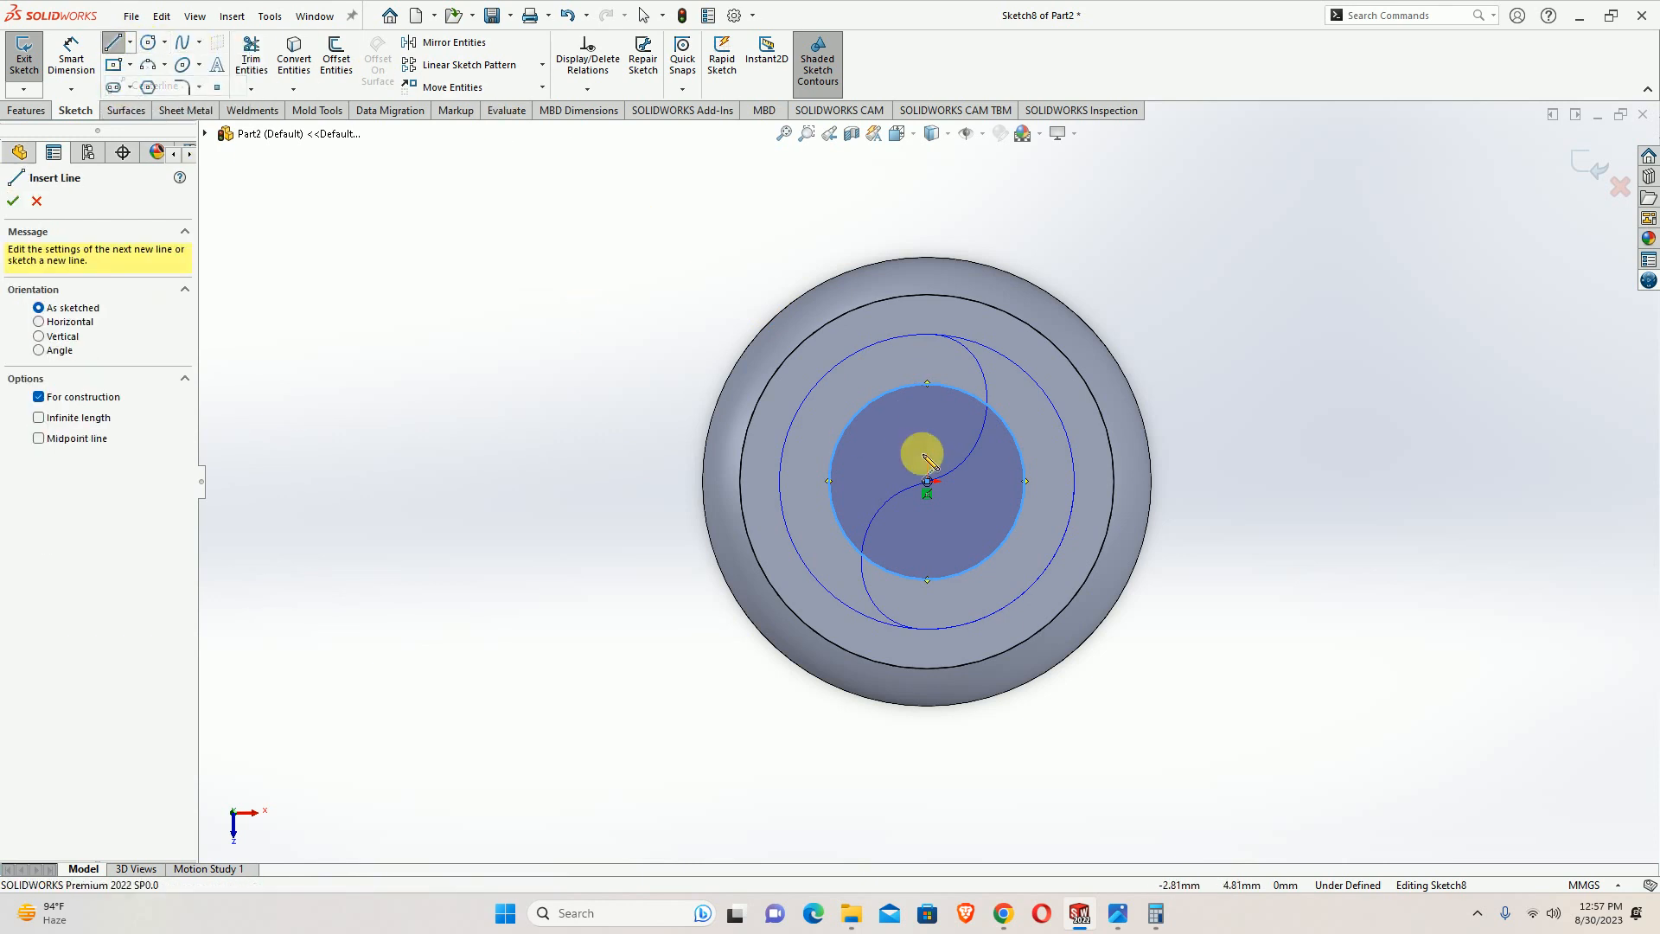
{"action": "left_click", "coordinate": [828, 481]}
{"action": "left_click", "coordinate": [927, 481]}
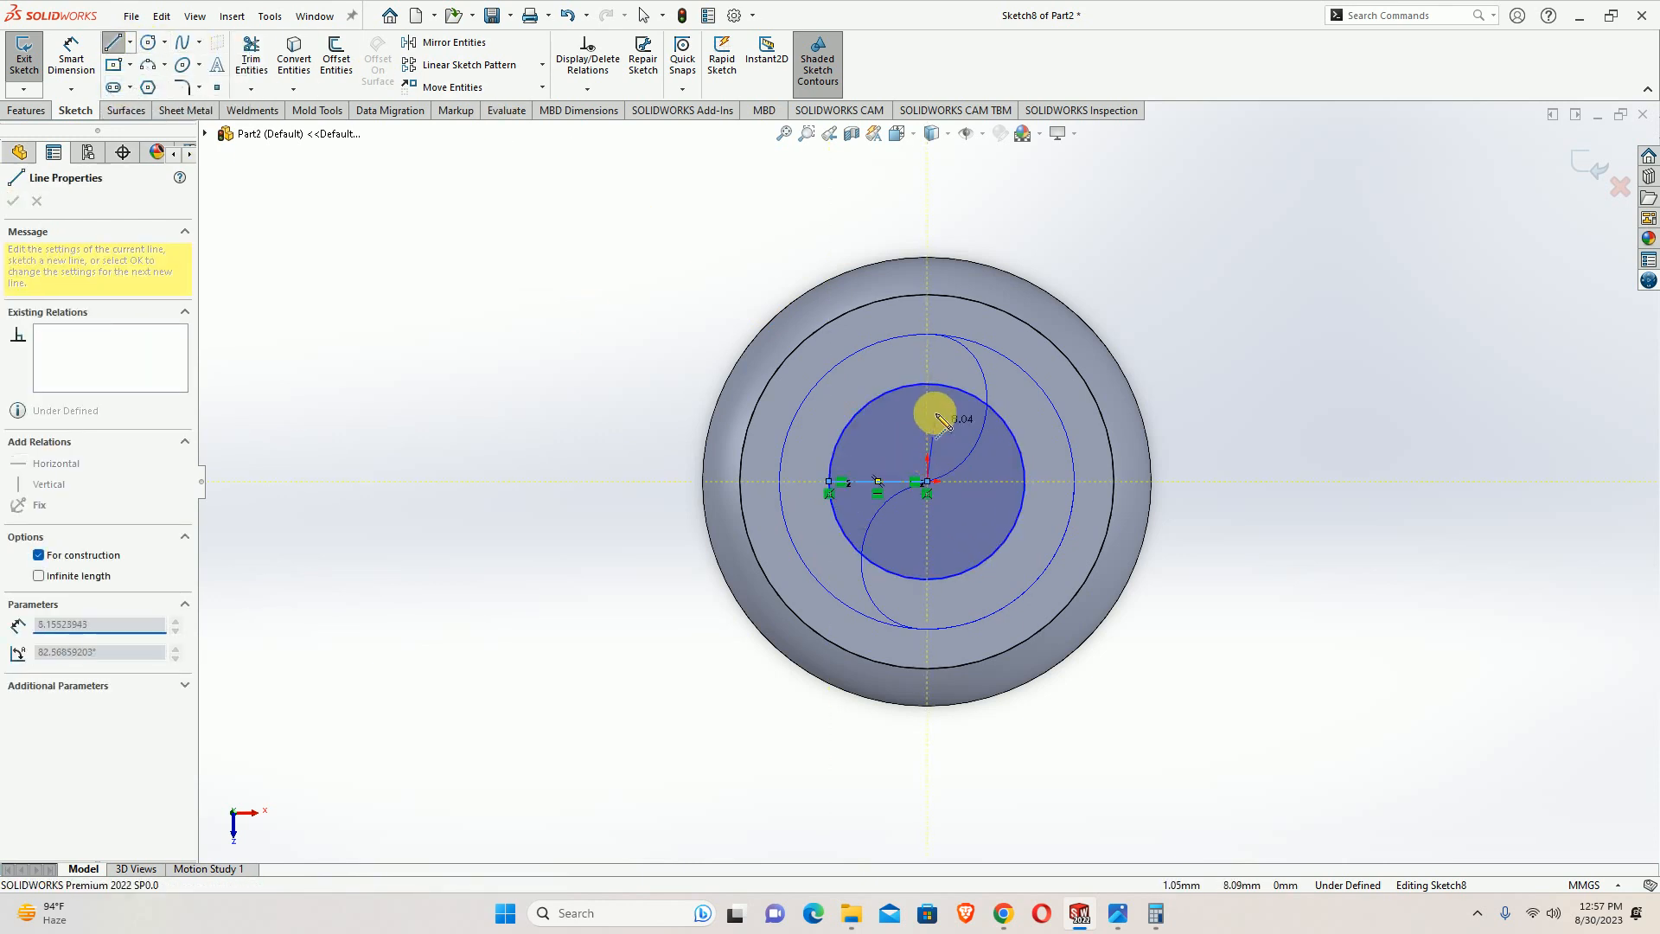
{"action": "left_click", "coordinate": [931, 416]}
{"action": "key", "text": "Escape"}
Trim the circle to the quarter arc between the two construction lines
{"action": "middle_click_drag", "start_coordinate": [931, 417], "coordinate": [939, 309]}
{"action": "scroll", "coordinate": [939, 309], "scroll_direction": "down", "scroll_amount": 3}
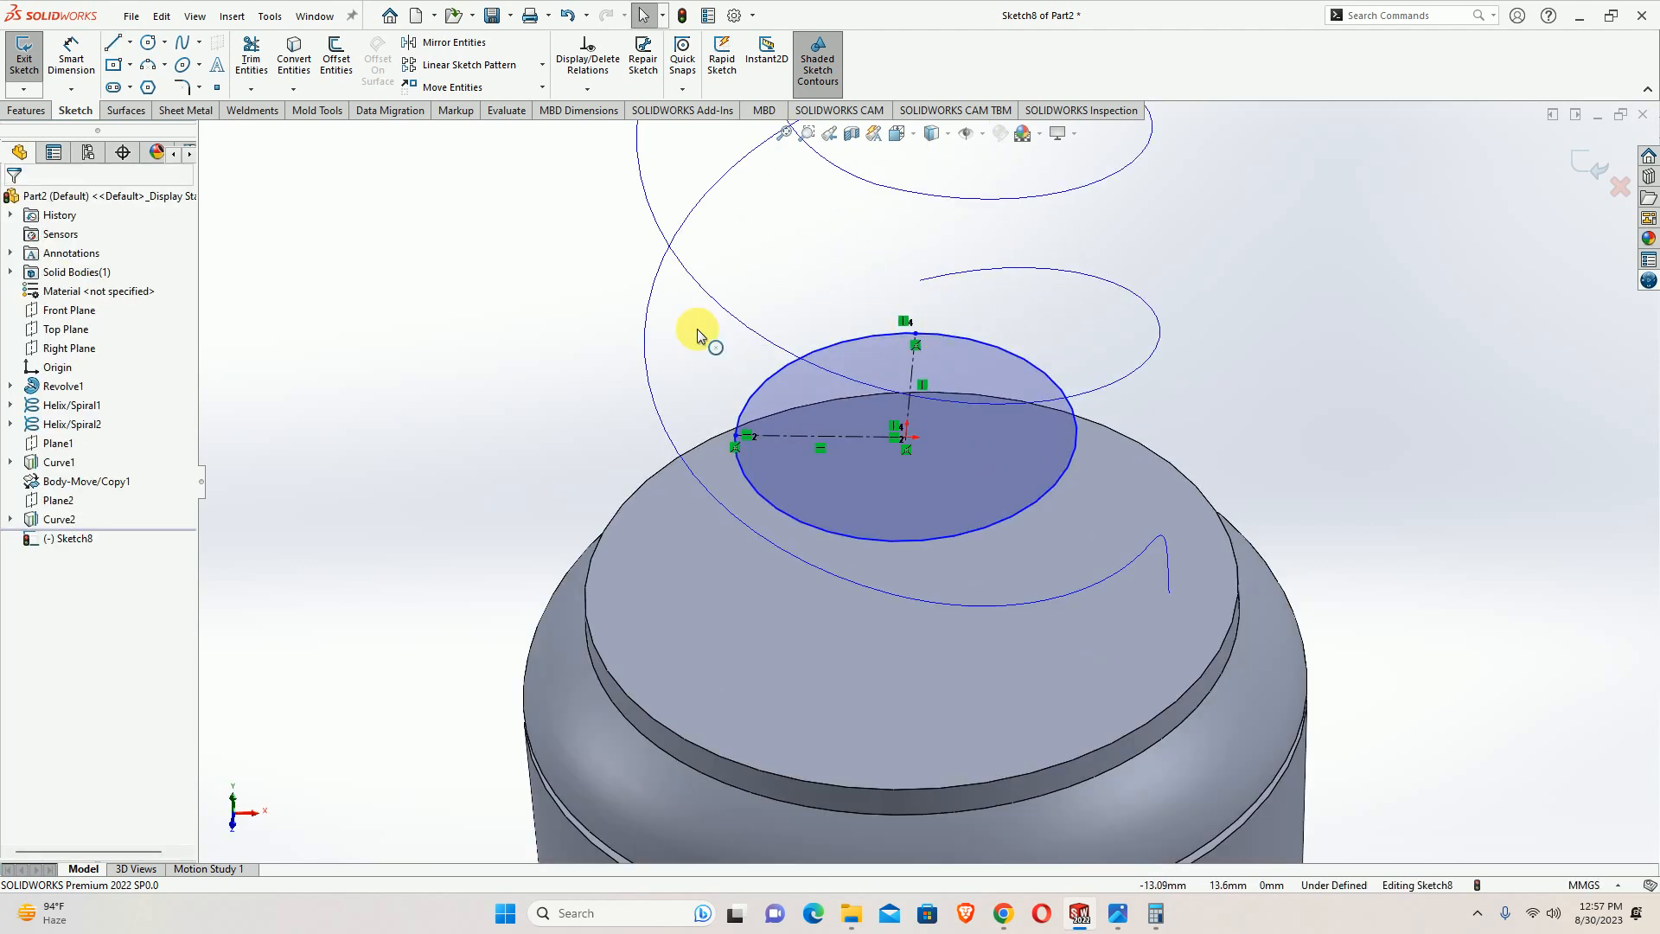
{"action": "left_click", "coordinate": [251, 59]}
{"action": "left_click_drag", "start_coordinate": [1089, 472], "coordinate": [1040, 456]}
{"action": "key", "text": "Escape"}
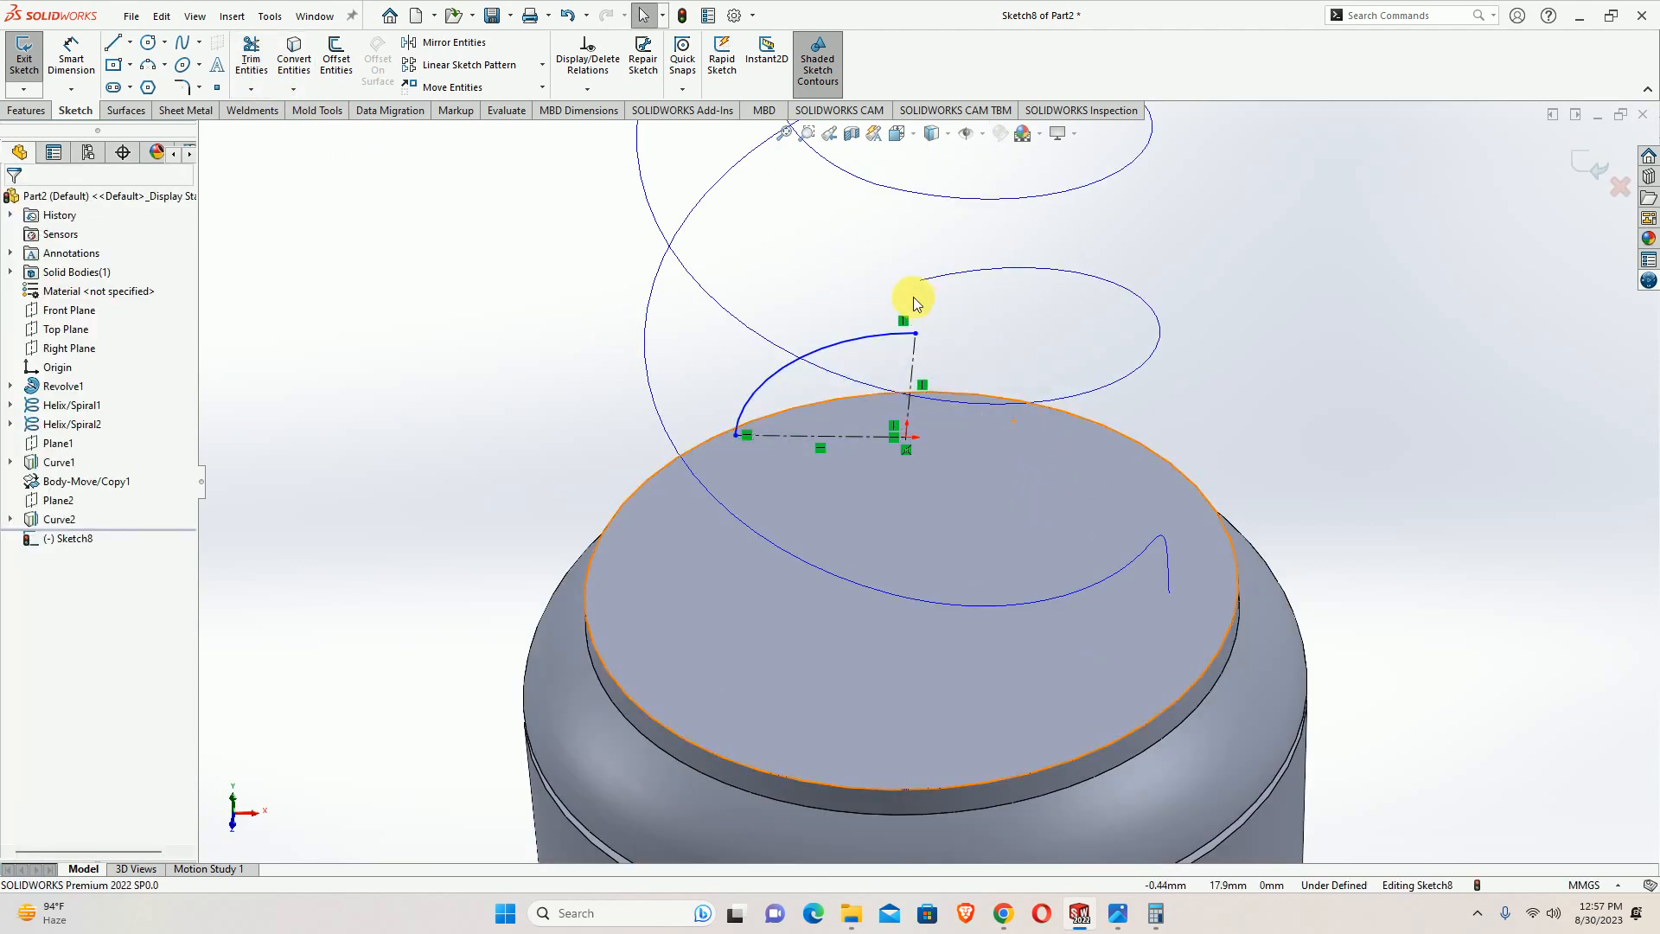
Add a relation tying the arc's end on the vertical construction line to the helix's free lower end, and finish the sketch
{"action": "left_click", "coordinate": [915, 336]}
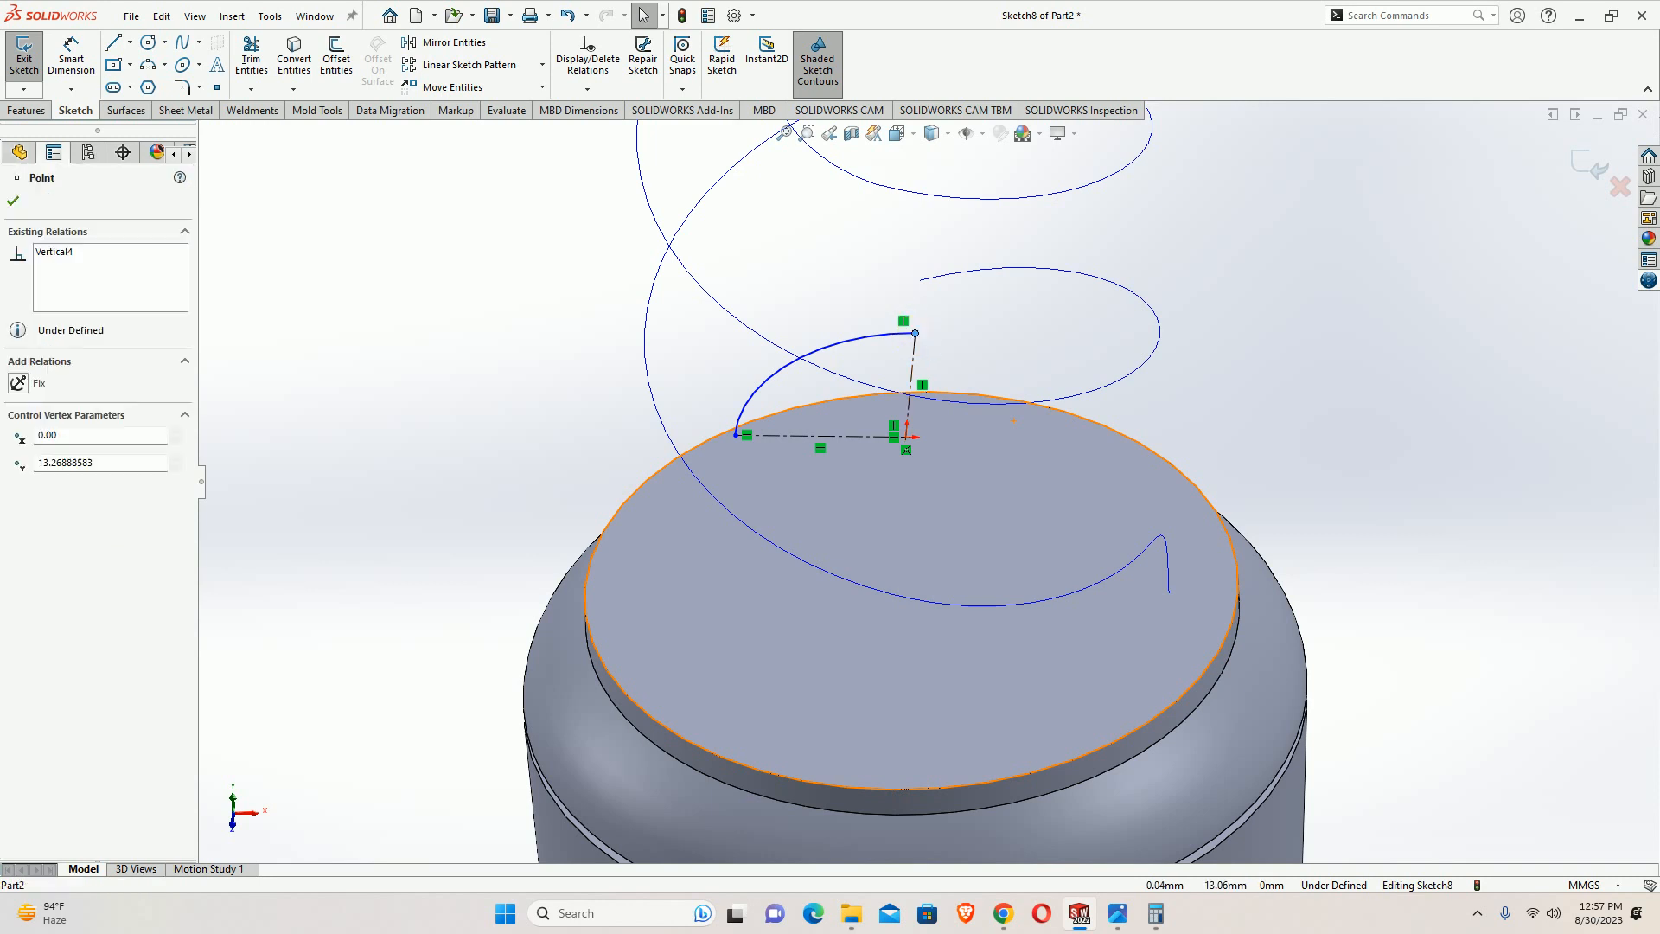
{"action": "left_click", "coordinate": [955, 284], "text": "ctrl"}
{"action": "left_click", "coordinate": [1005, 199]}
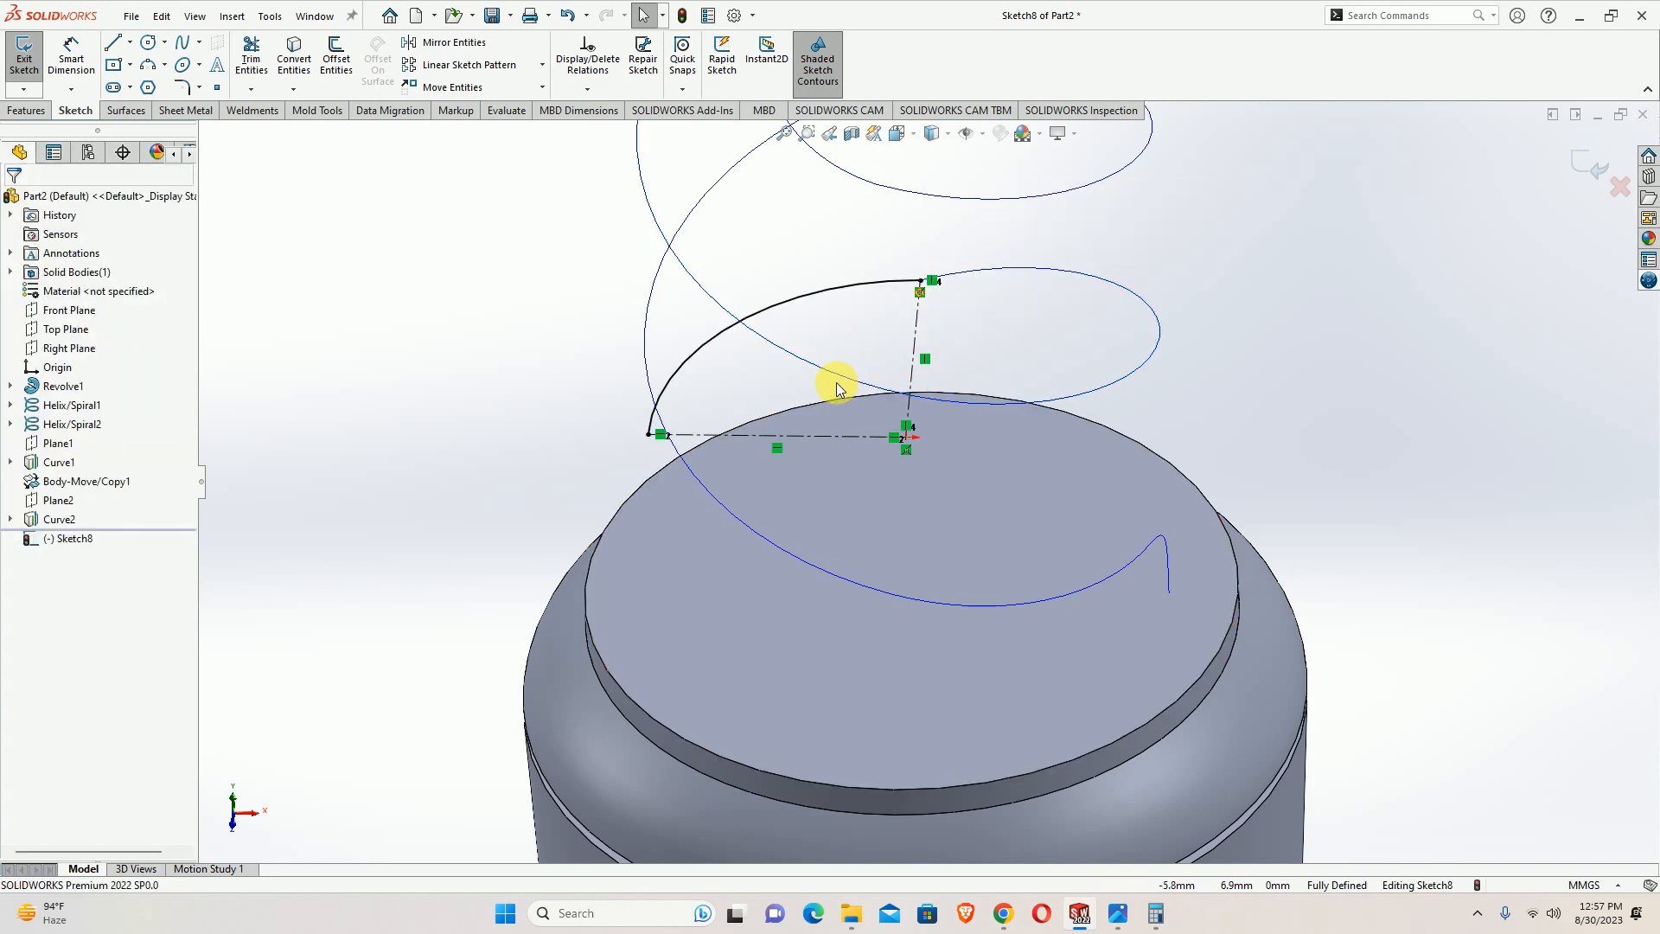
{"action": "mouse_move", "coordinate": [1104, 360]}
{"action": "middle_mouse_down"}
{"action": "mouse_move", "coordinate": [1027, 381]}
{"action": "mouse_move", "coordinate": [1067, 390]}
{"action": "mouse_move", "coordinate": [990, 404]}
{"action": "middle_mouse_up"}
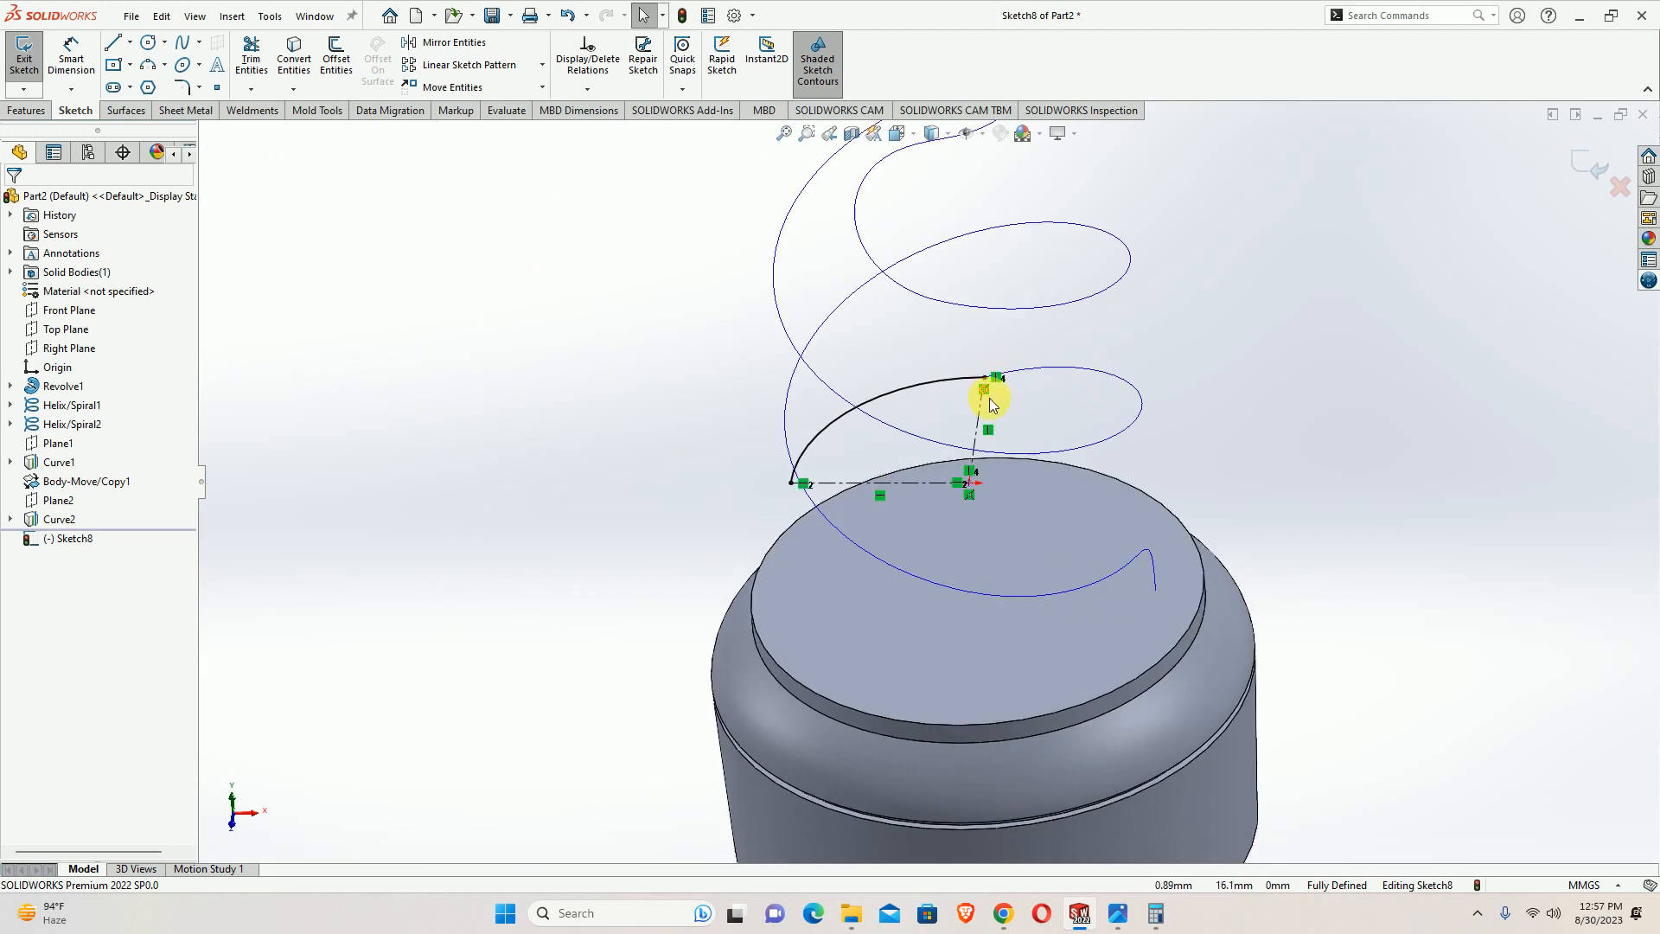
{"action": "scroll", "coordinate": [990, 404], "scroll_direction": "up", "scroll_amount": 3}
{"action": "left_click", "coordinate": [1585, 160]}
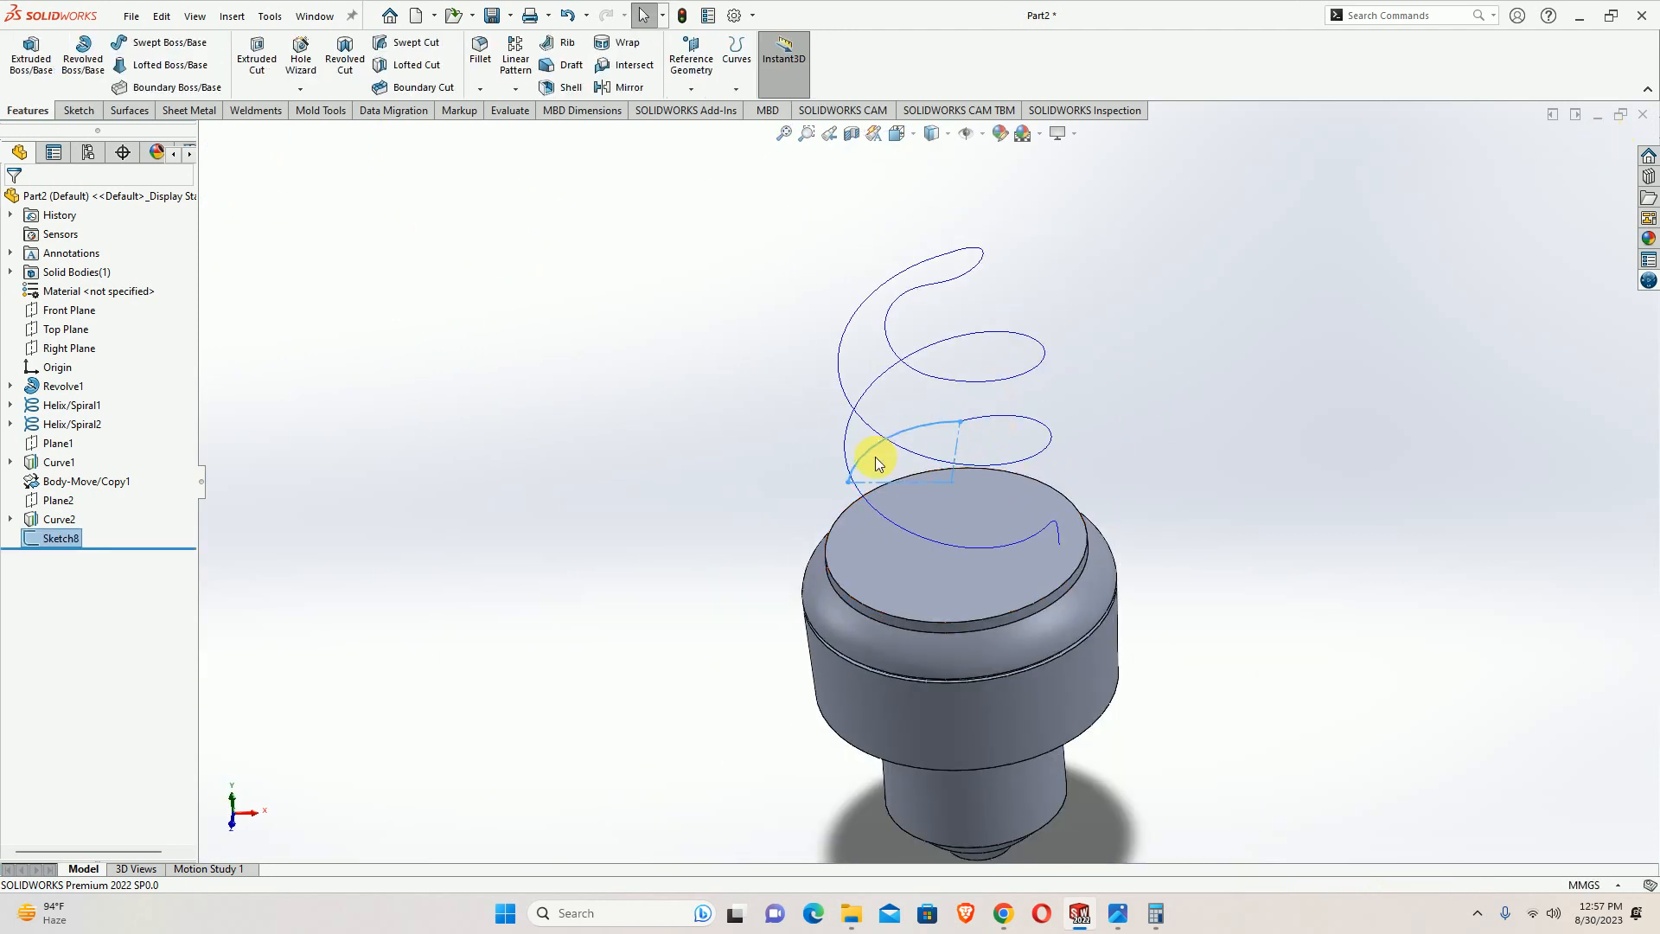
Start a sketch on the Right Plane and convert the entities of Sketch7 from Curve2 into it
{"action": "left_click", "coordinate": [68, 348]}
{"action": "left_click", "coordinate": [76, 328]}
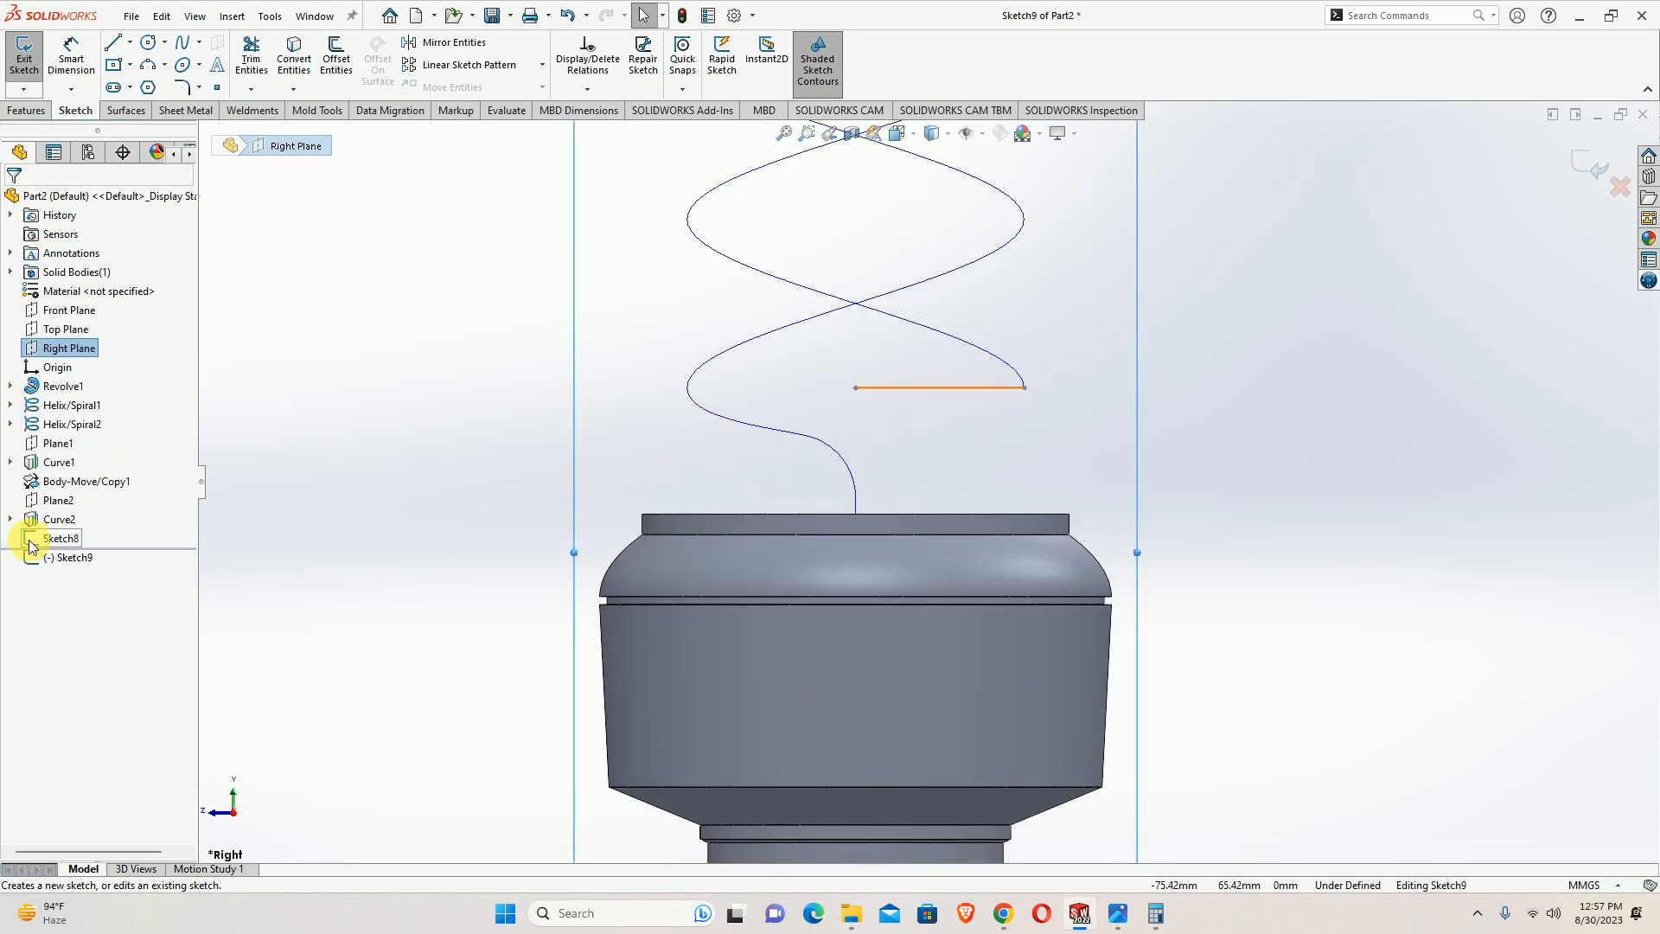
{"action": "left_click", "coordinate": [10, 519]}
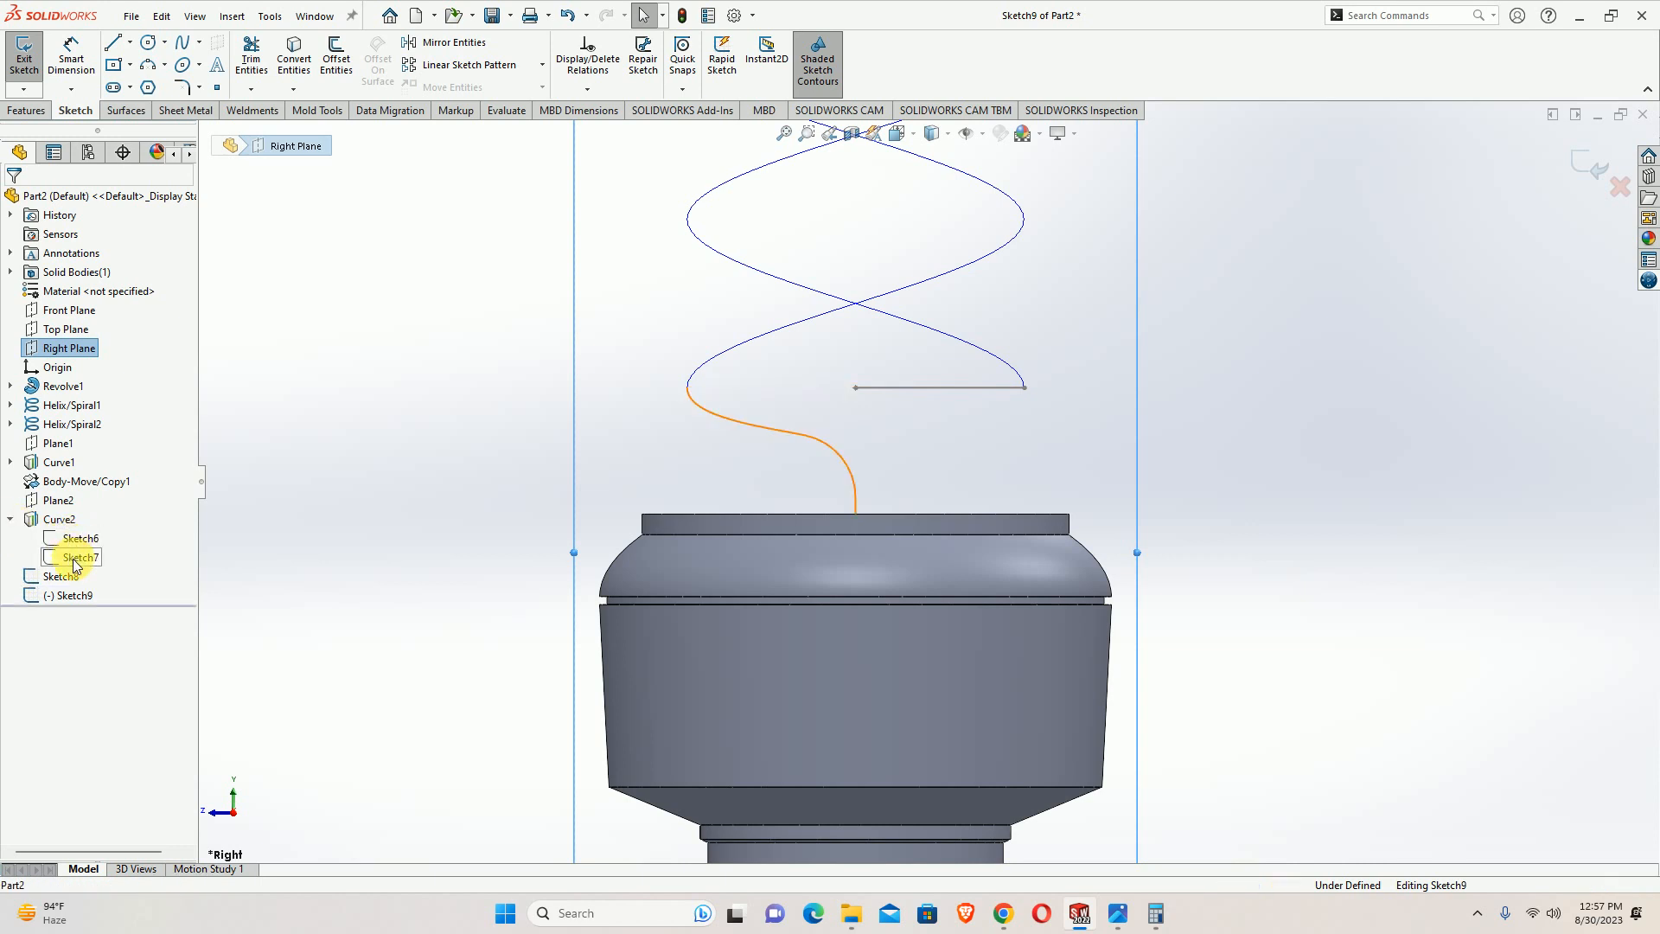
{"action": "left_click", "coordinate": [79, 557]}
{"action": "left_click", "coordinate": [294, 57]}
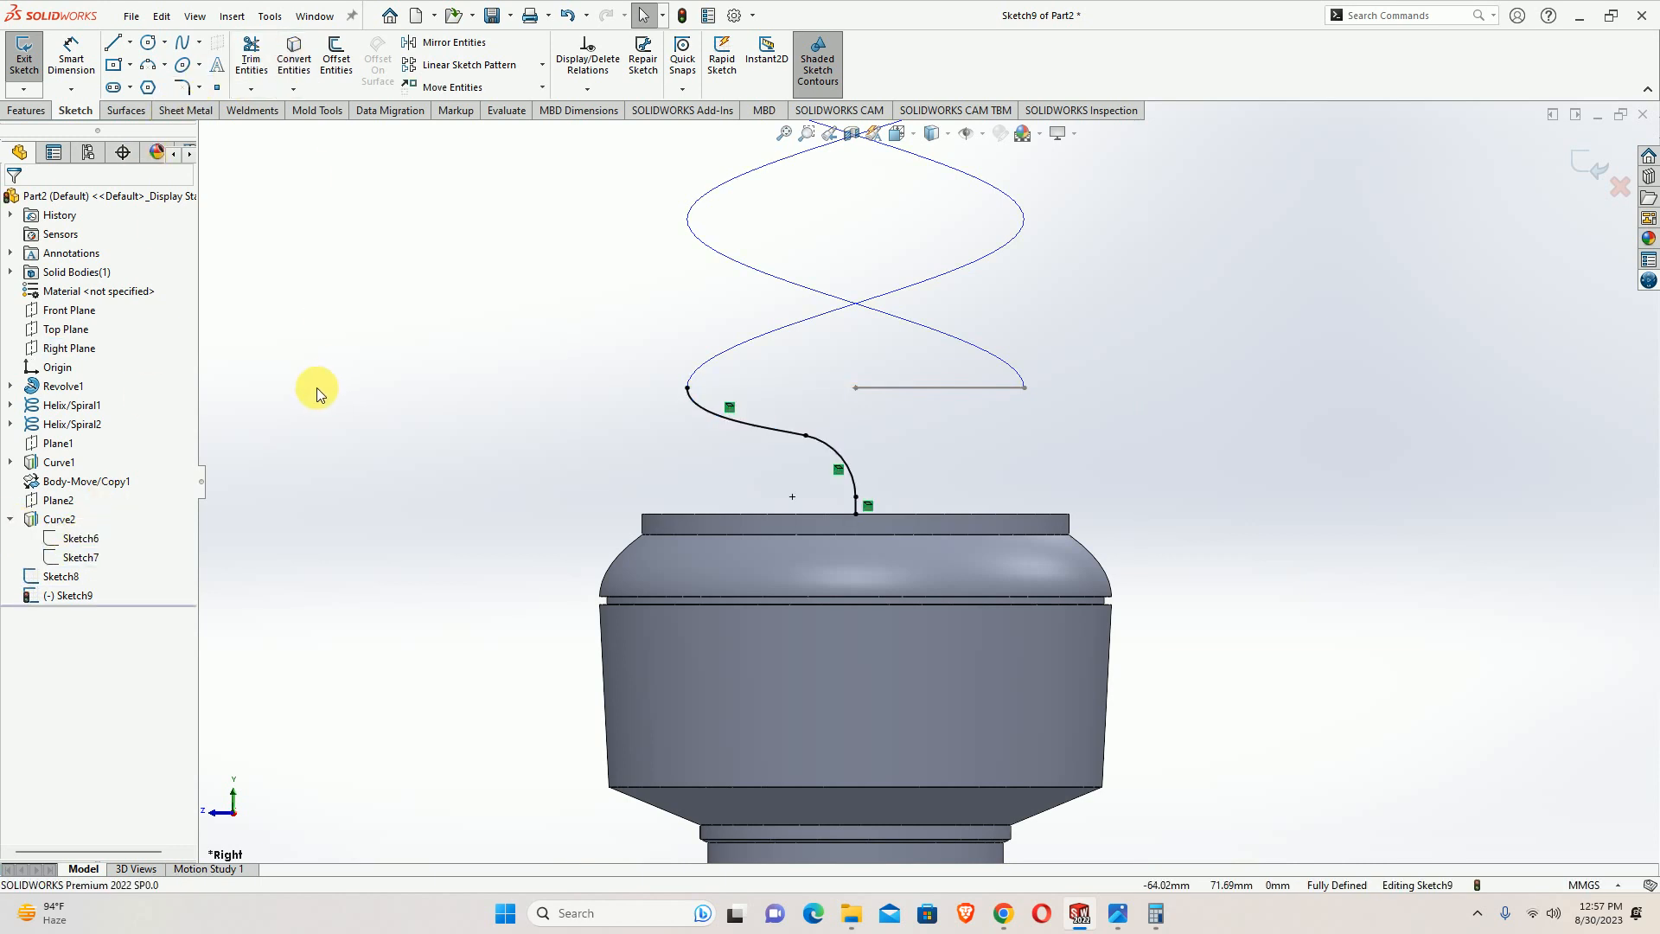
Draw a construction line about 13 mm long from the converted arc's lower end up to the quarter arc's centre point
{"action": "left_click", "coordinate": [129, 43]}
{"action": "left_click", "coordinate": [153, 102]}
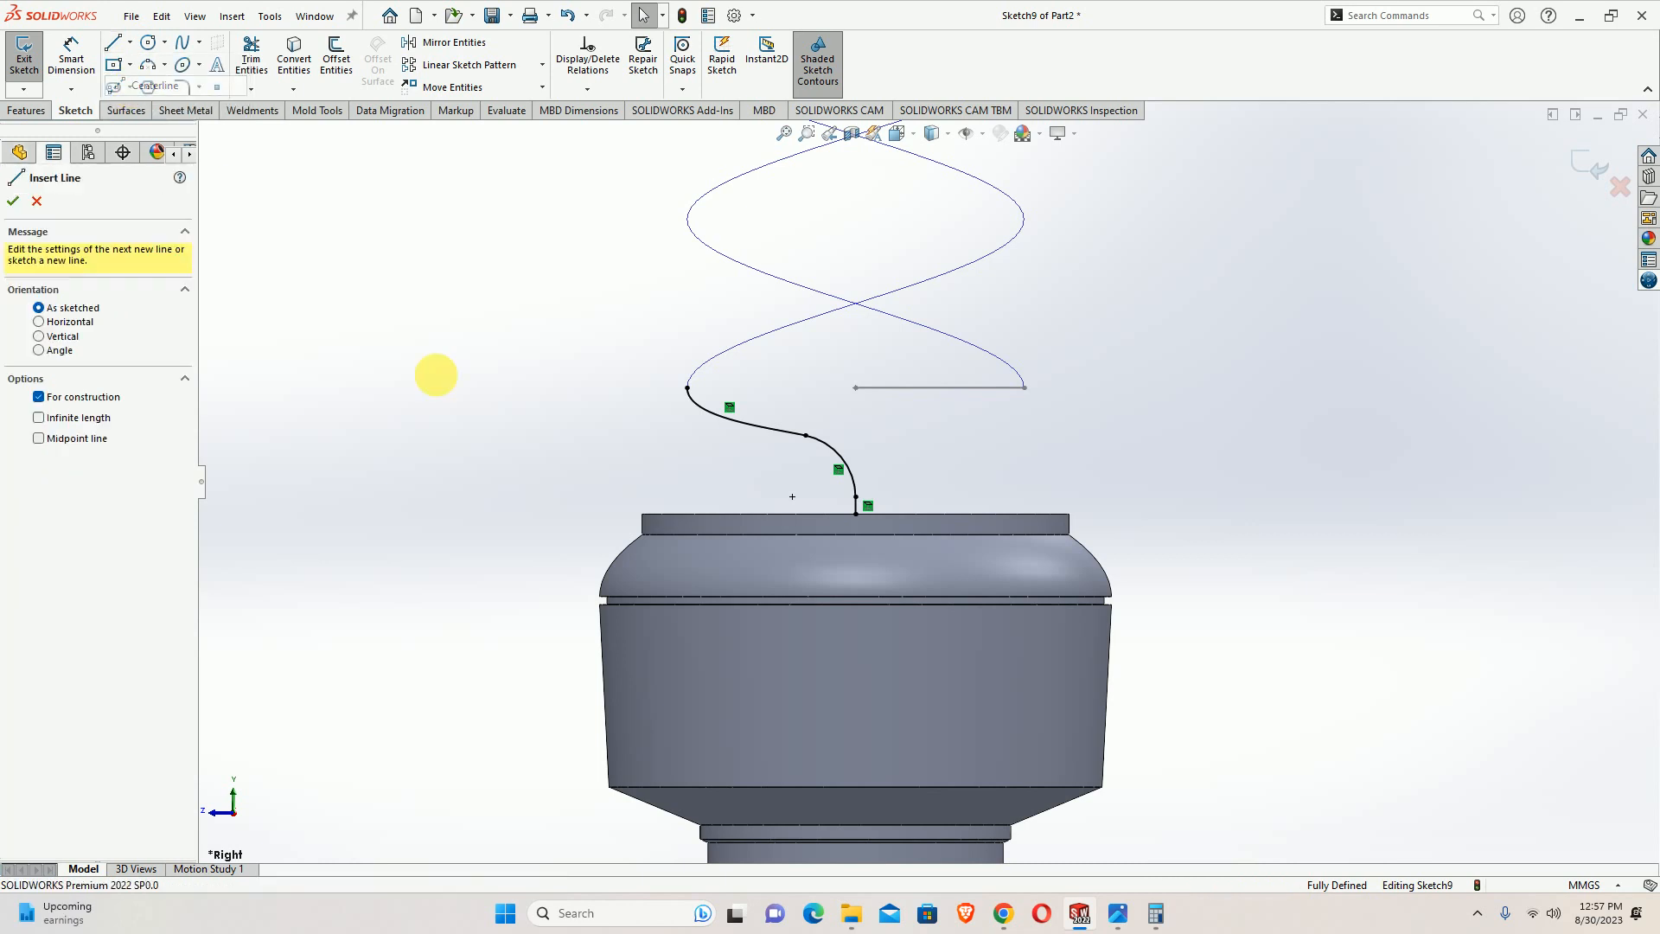
{"action": "left_click", "coordinate": [856, 509]}
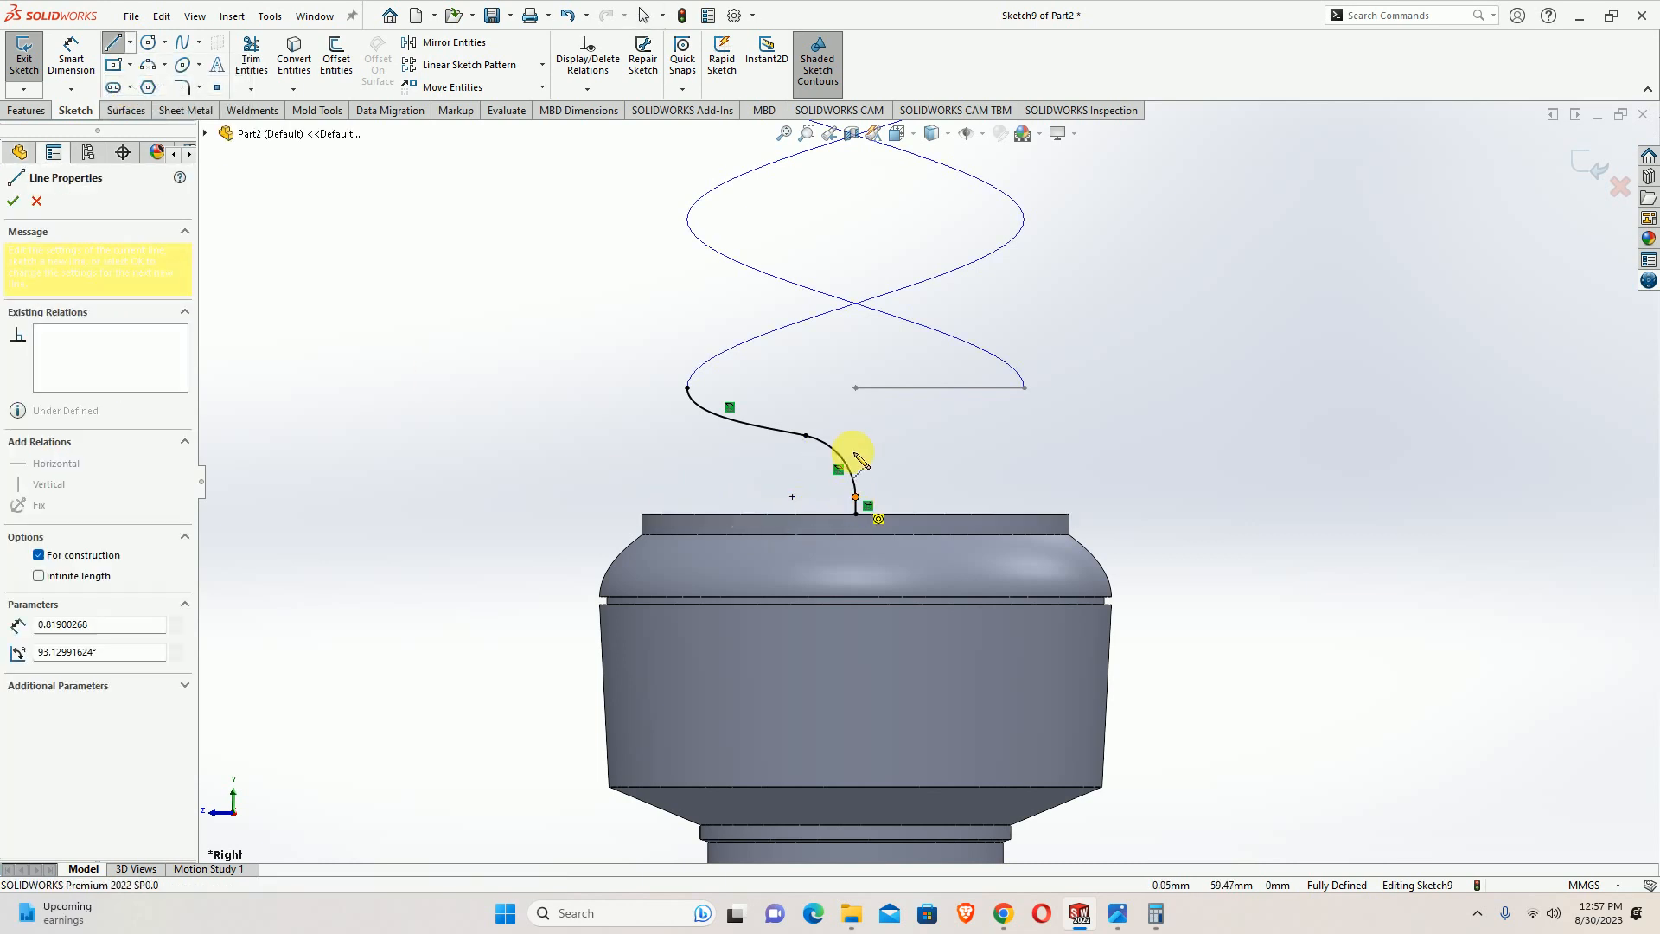
{"action": "left_click", "coordinate": [854, 388]}
{"action": "key", "text": "Escape"}
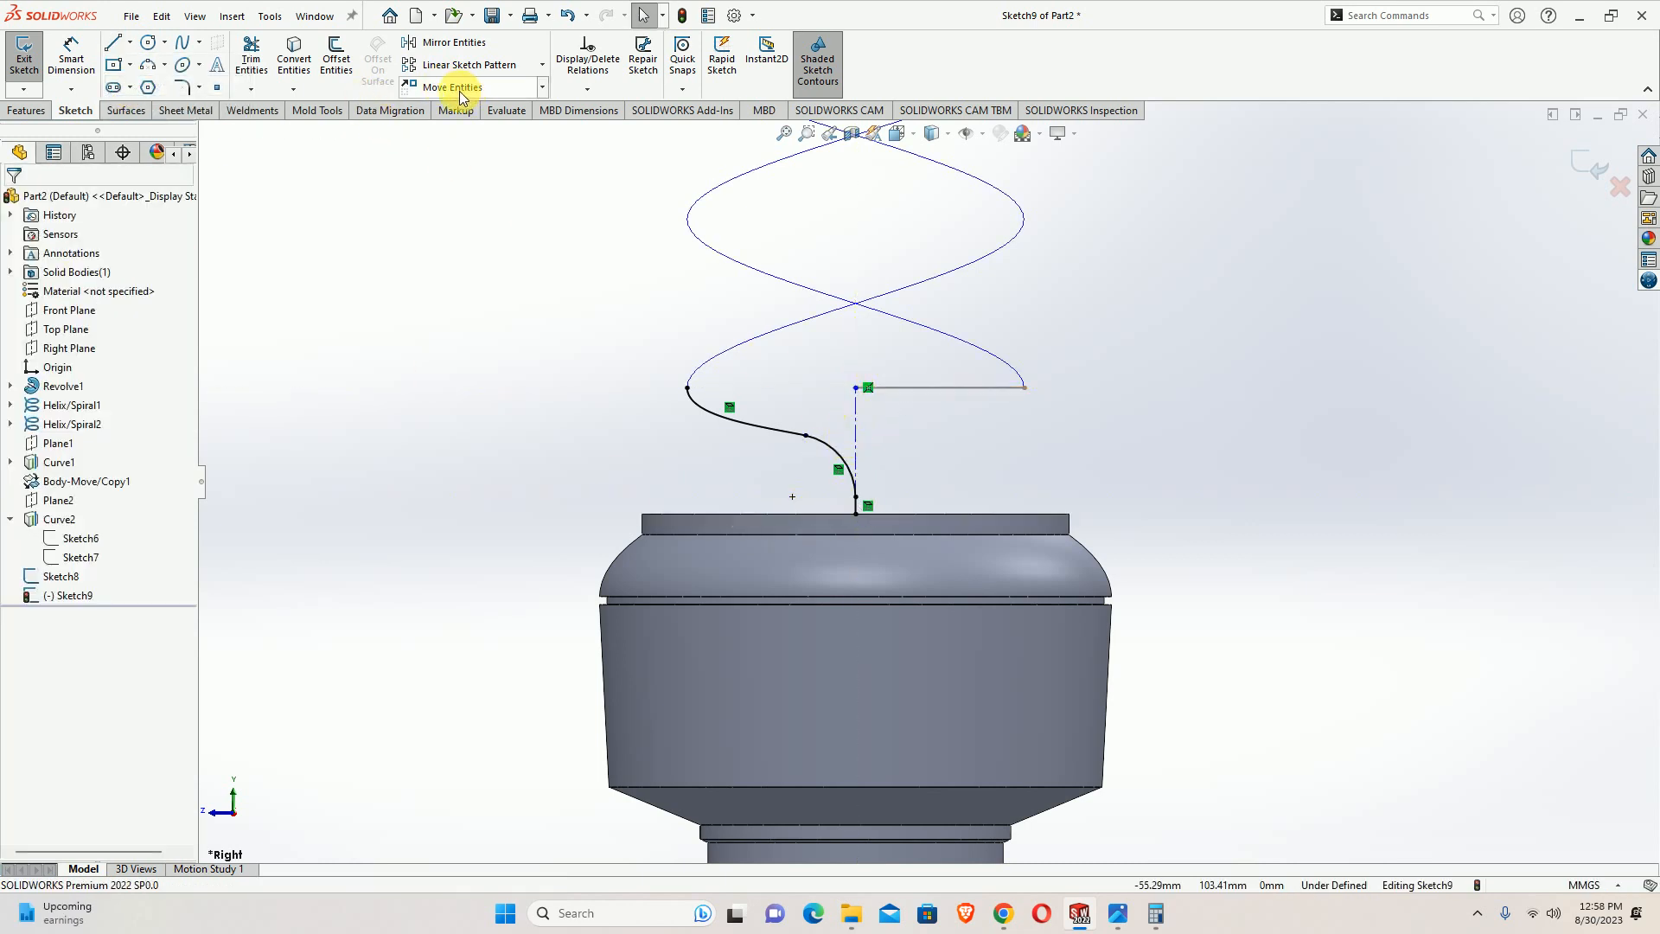
Try mirroring the converted arc and spline about the construction line without keeping the originals
{"action": "left_click", "coordinate": [432, 43]}
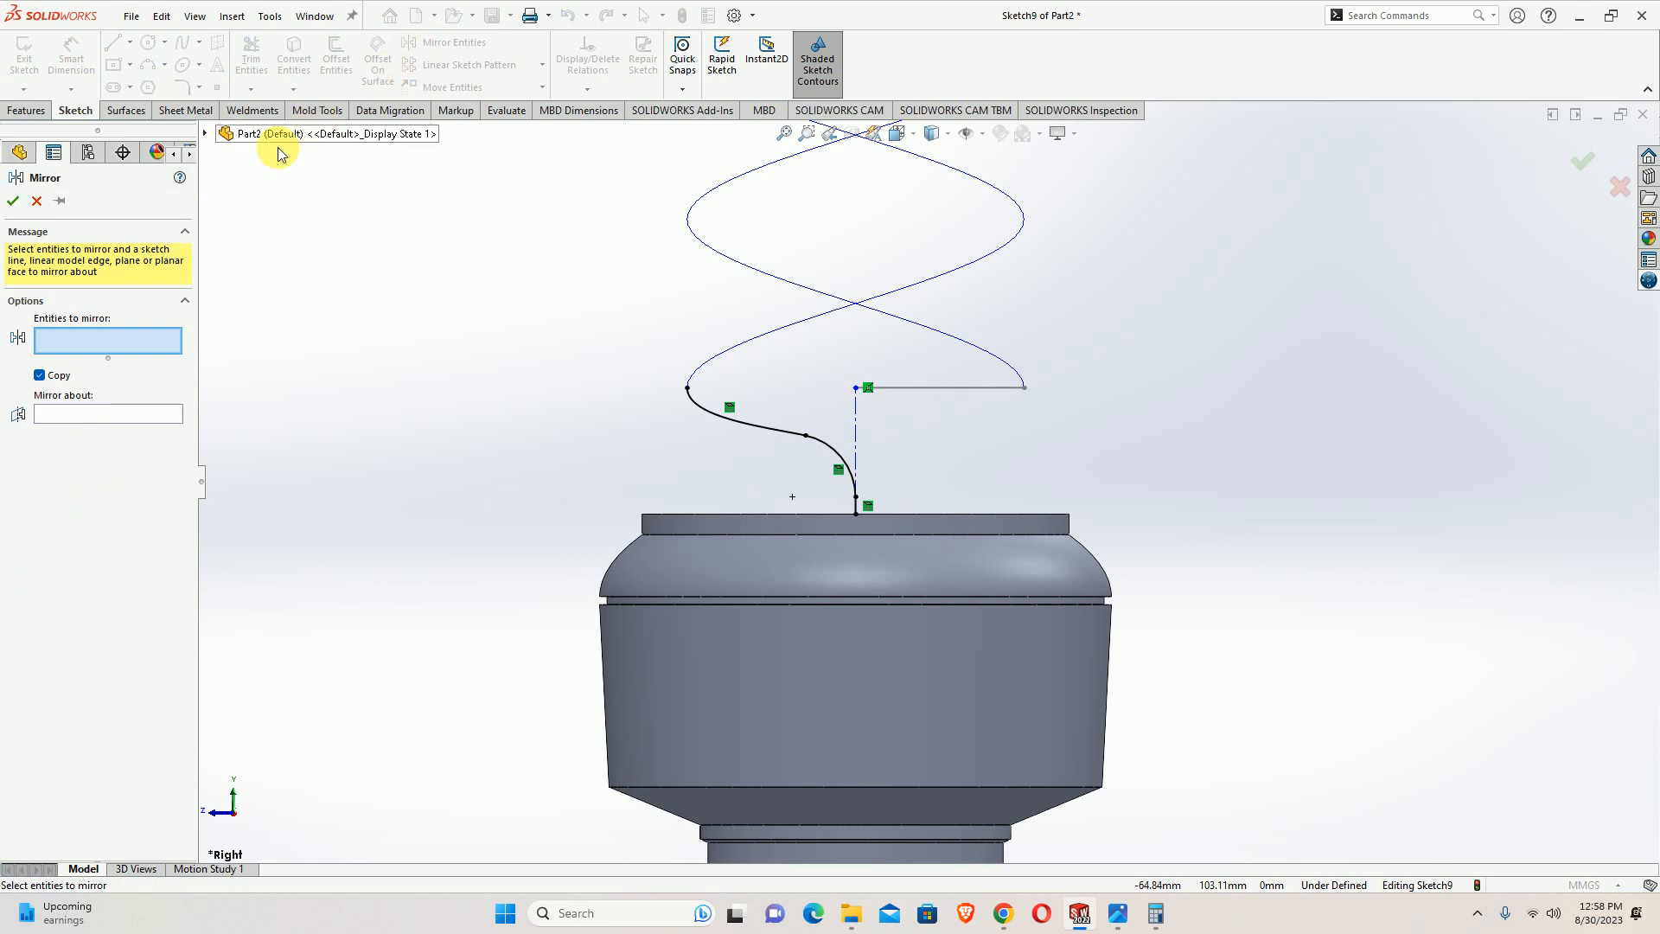
{"action": "left_click", "coordinate": [57, 378]}
{"action": "scroll", "coordinate": [818, 469], "scroll_direction": "down", "scroll_amount": 3}
{"action": "left_click_drag", "start_coordinate": [844, 403], "coordinate": [751, 465]}
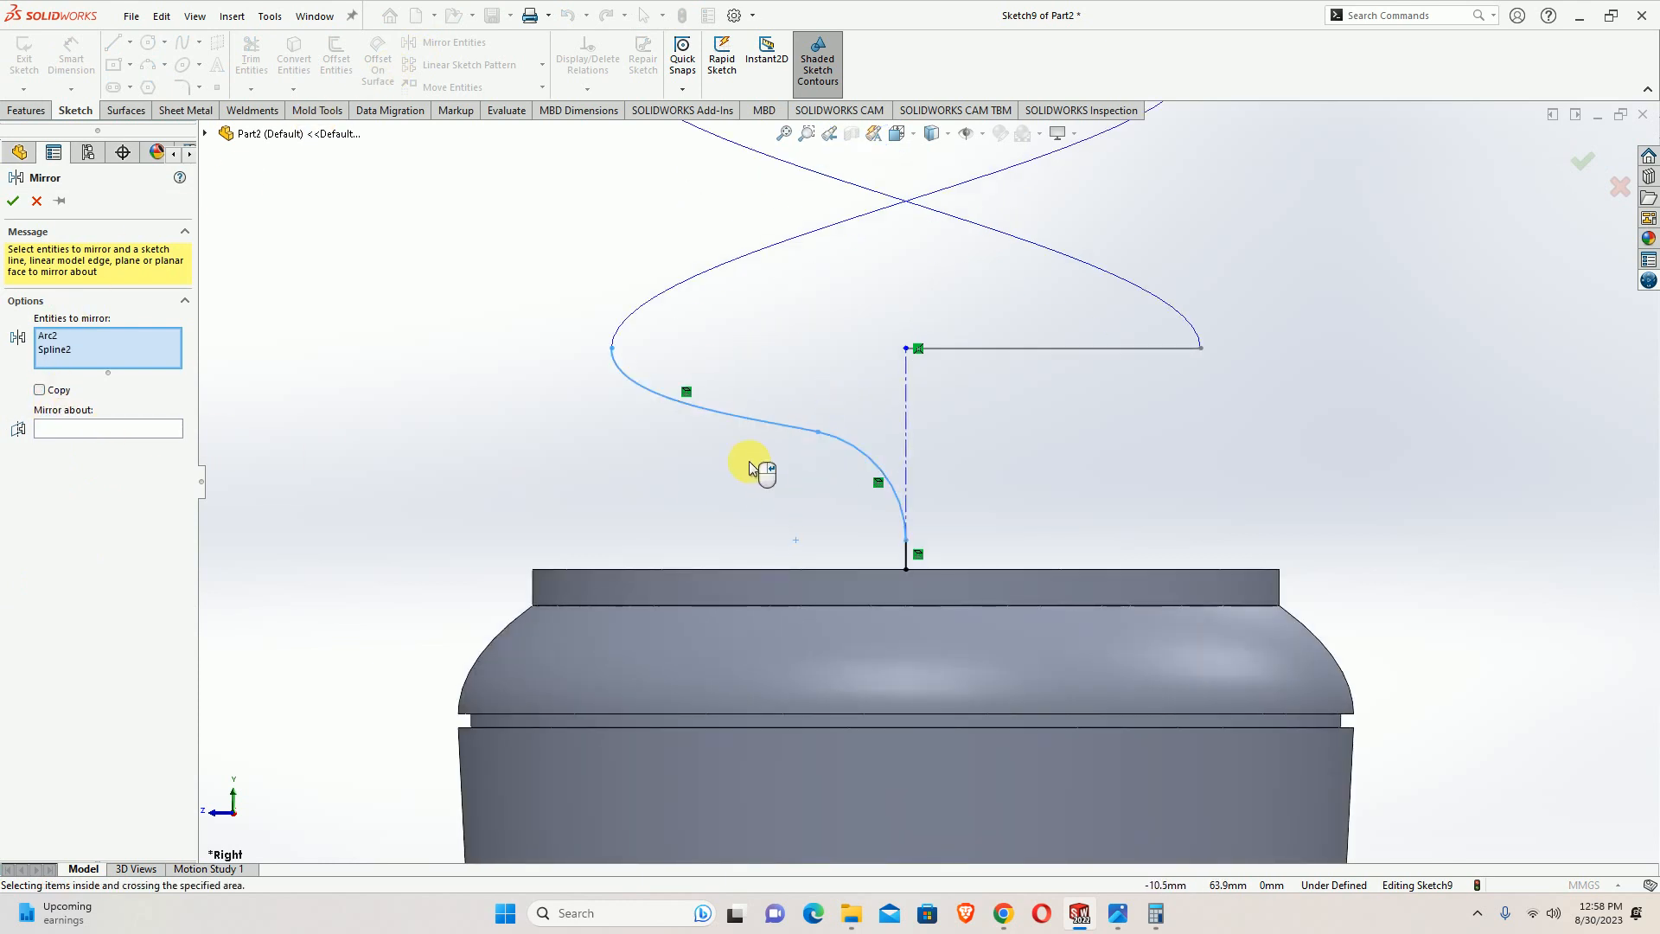
{"action": "left_click", "coordinate": [77, 427]}
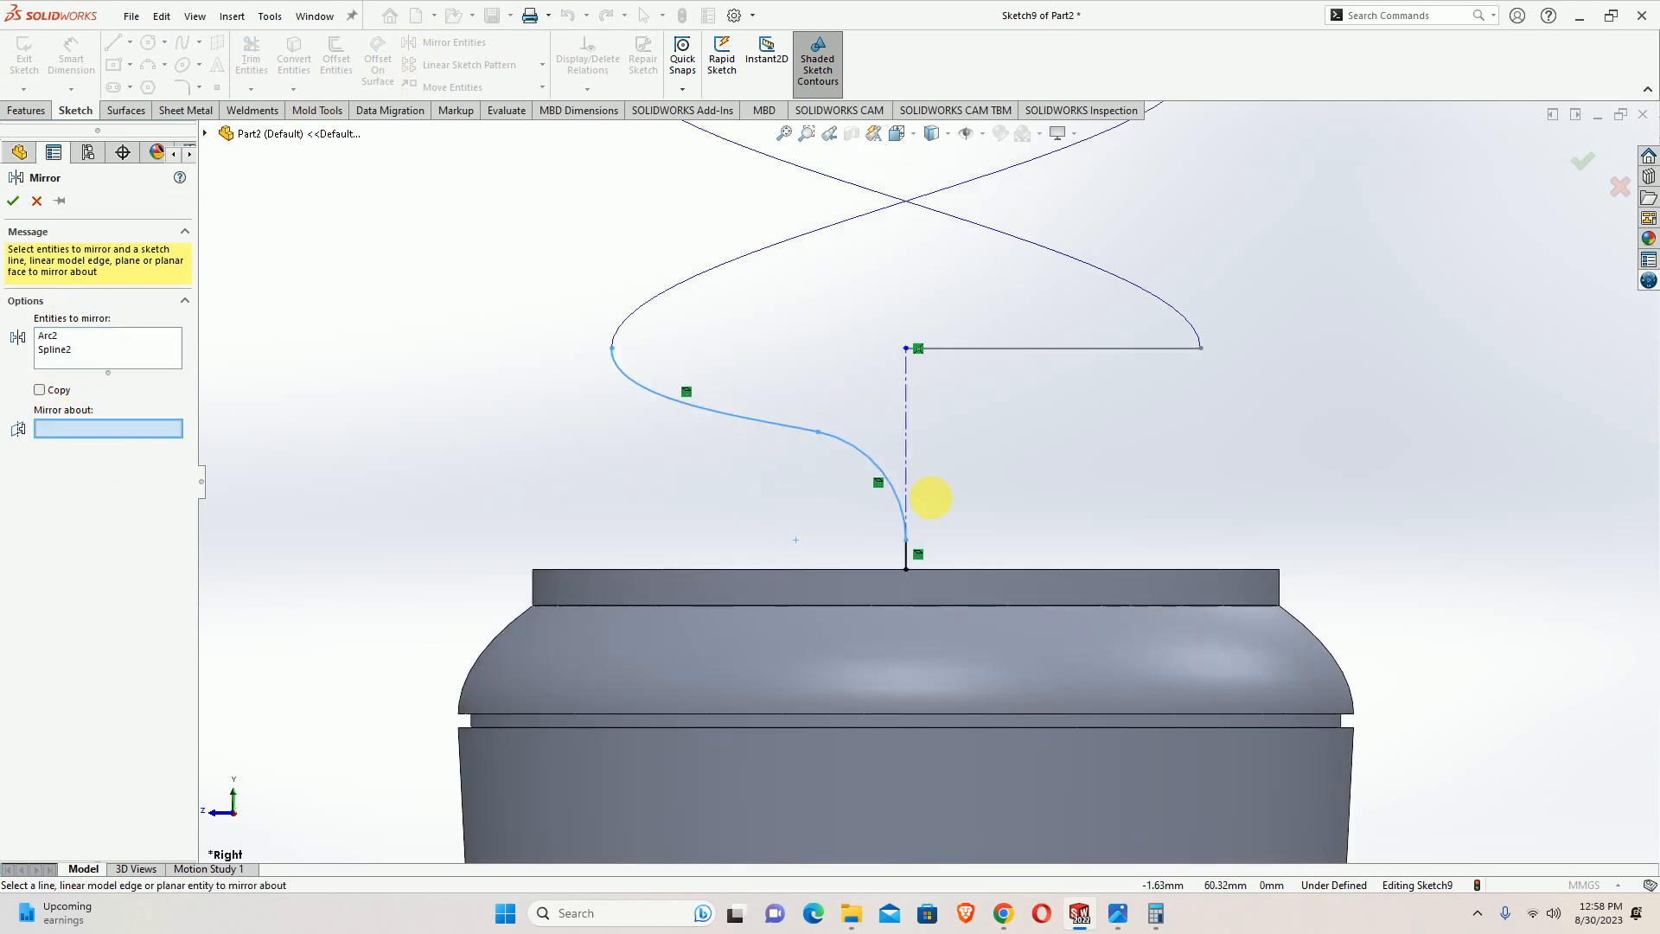
{"action": "left_click", "coordinate": [908, 387]}
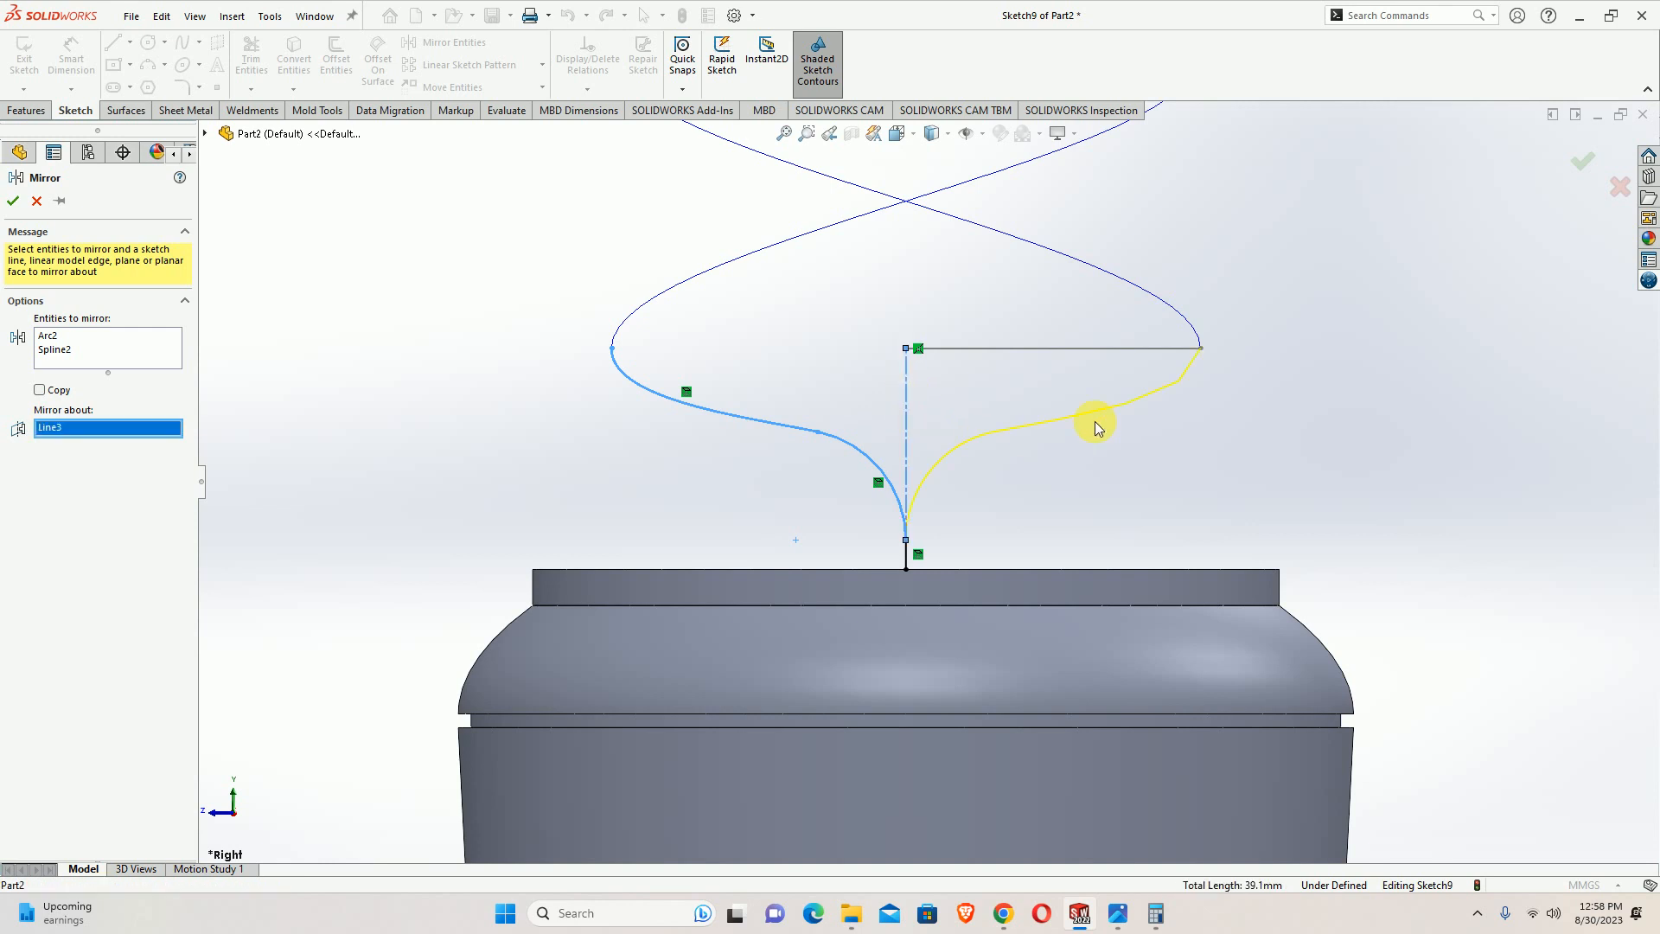
{"action": "left_click", "coordinate": [1590, 157]}
Add a vertical relation to the construction line, and undo both this relation and the mirror
{"action": "left_click", "coordinate": [905, 394]}
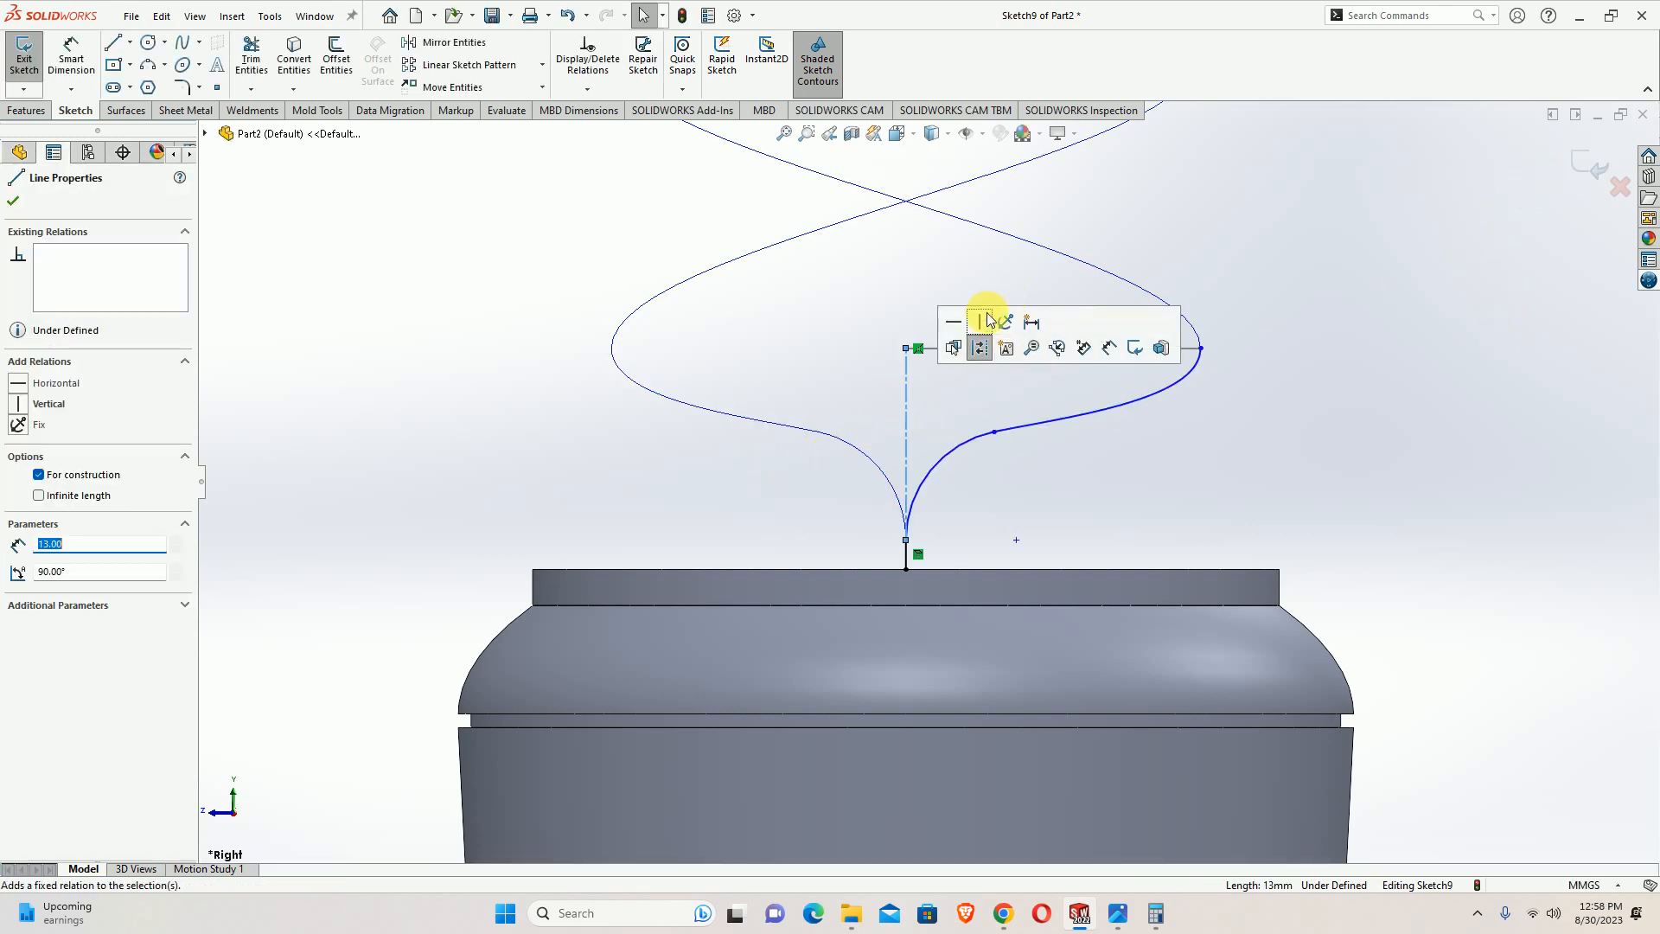
{"action": "left_click", "coordinate": [1007, 355]}
{"action": "left_click", "coordinate": [1126, 469]}
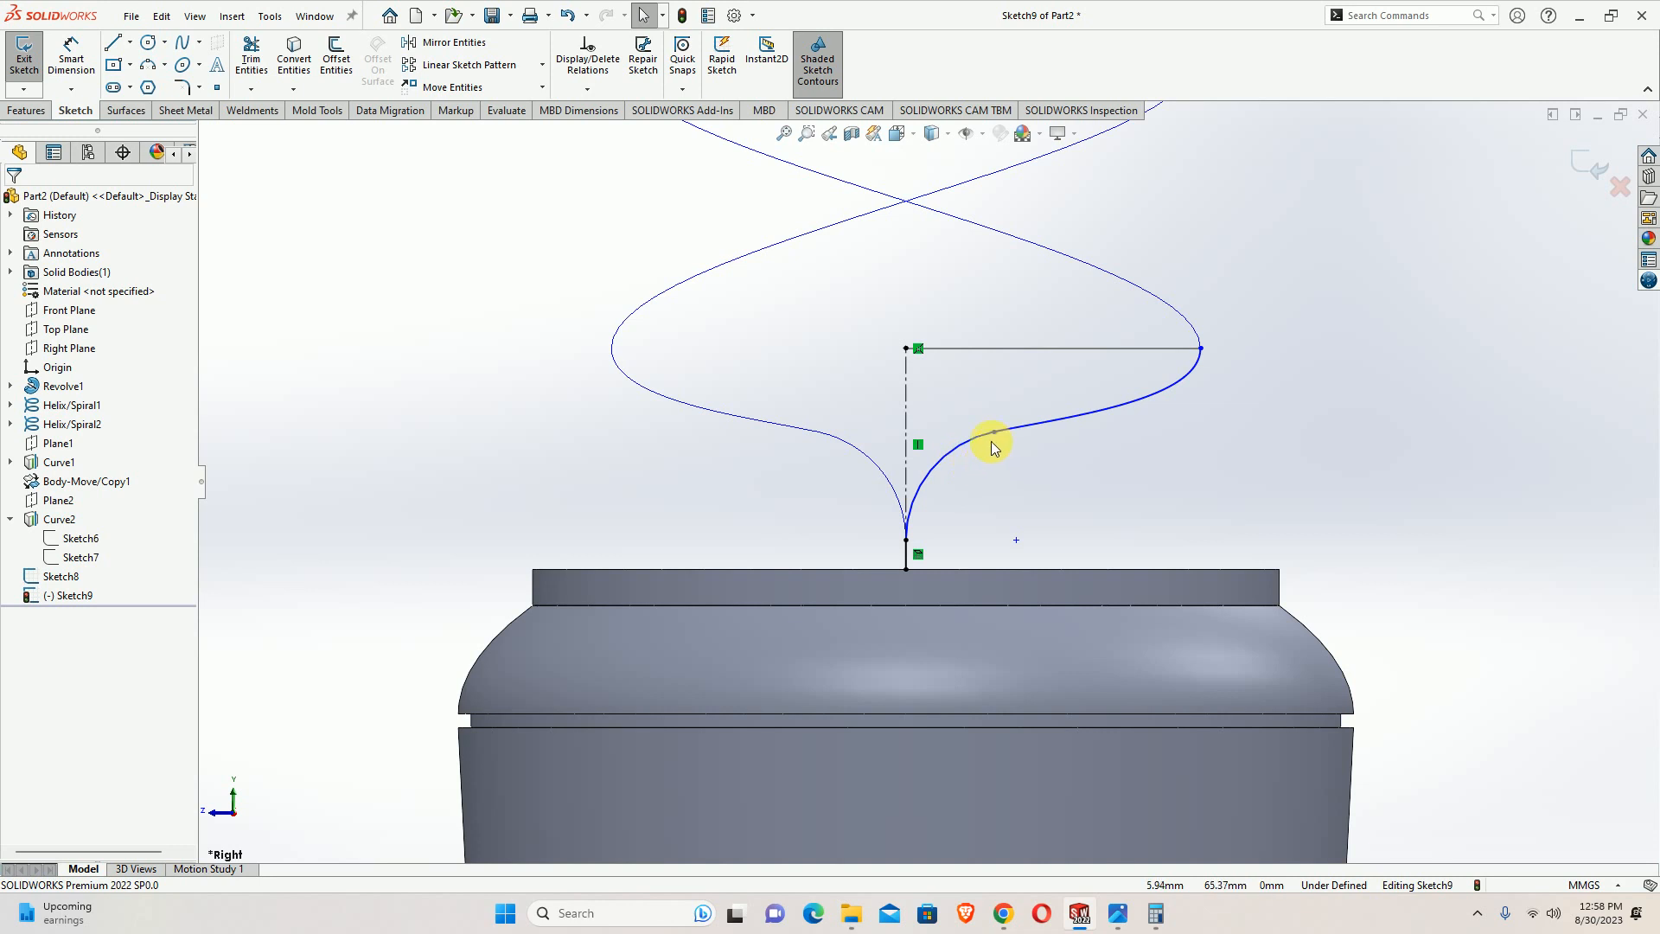
{"action": "key", "text": "ctrl+z"}
{"action": "key", "text": "ctrl+z"}
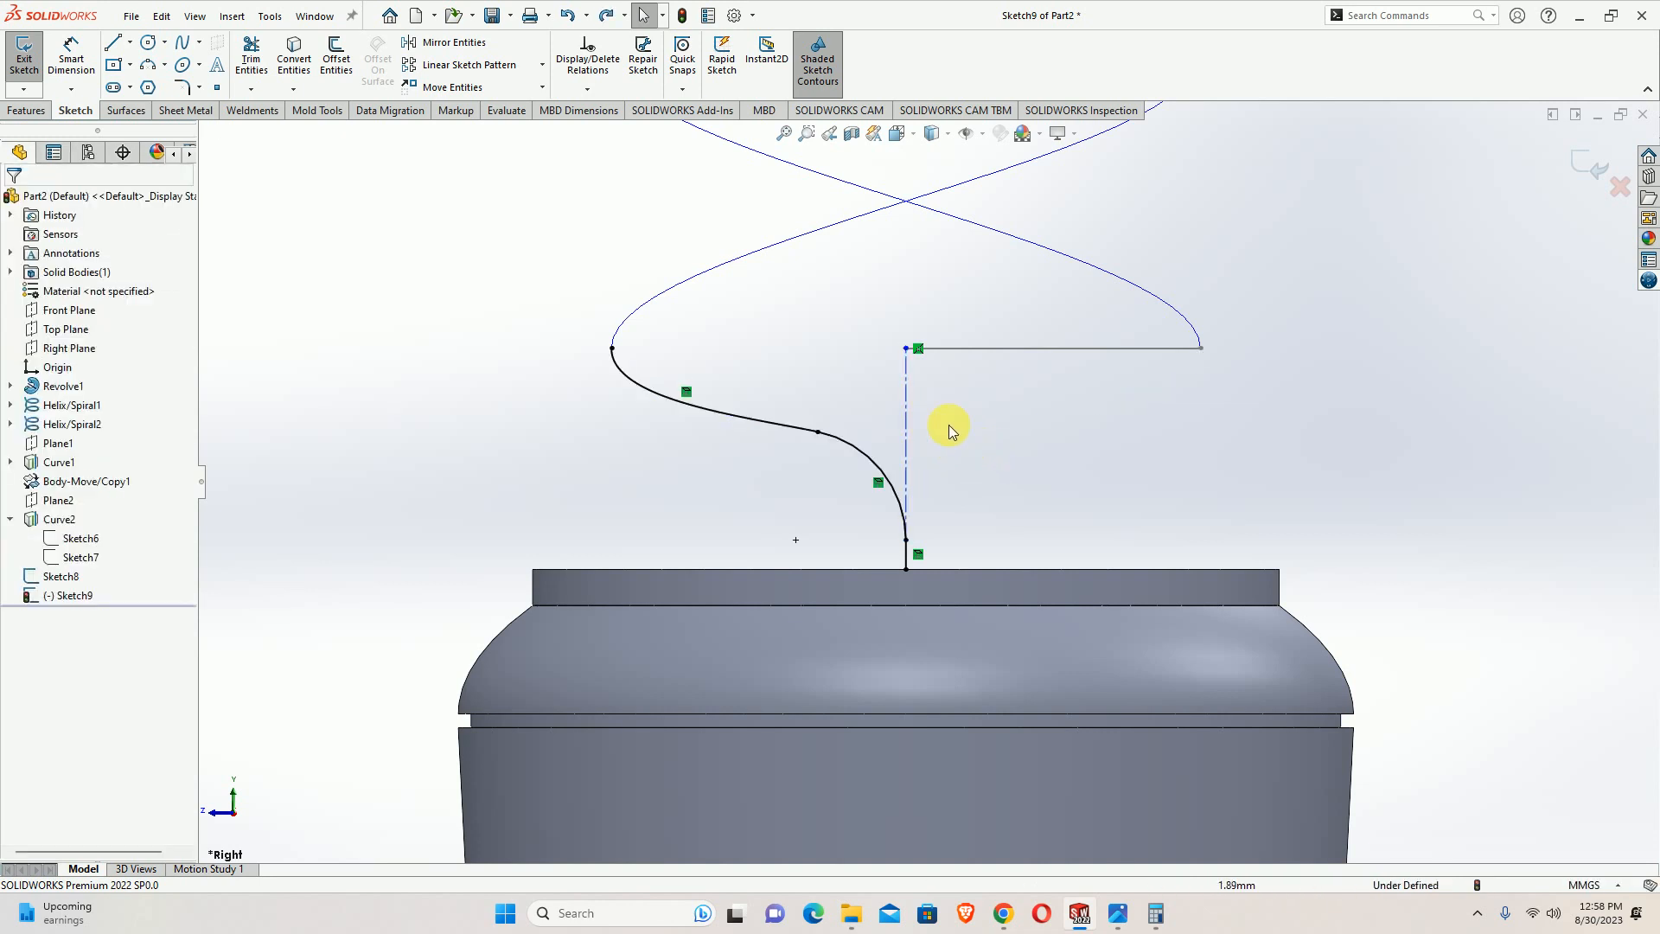
Apply a vertical relation to the construction line above the base
{"action": "left_click_drag", "start_coordinate": [906, 539], "coordinate": [911, 496]}
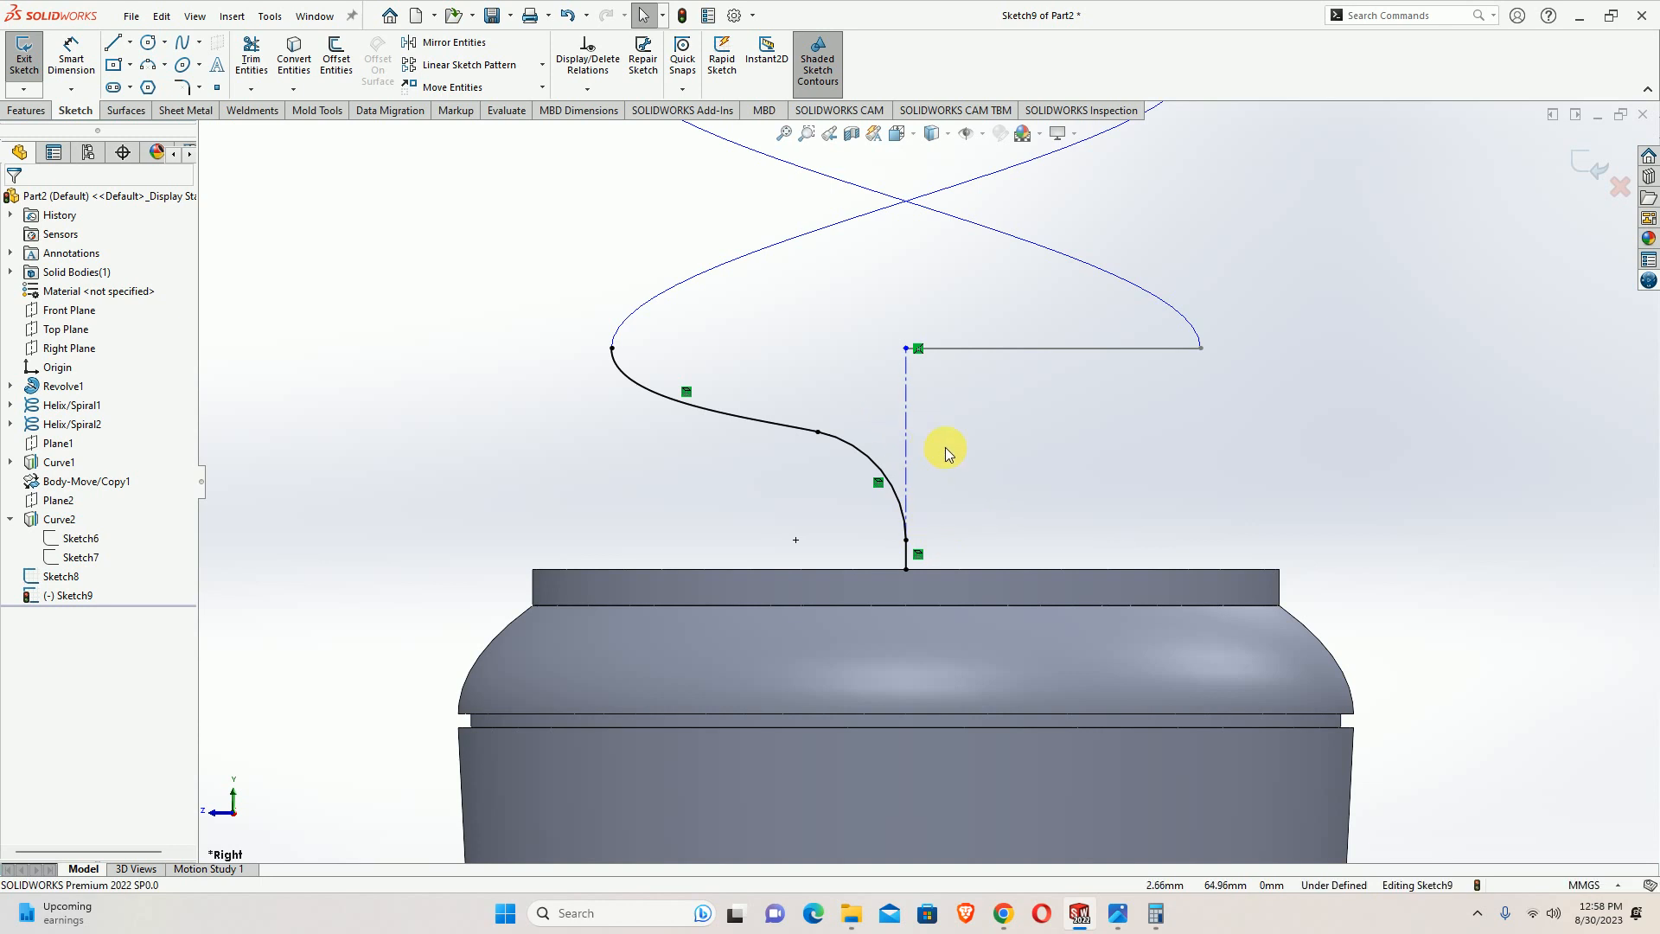
{"action": "scroll", "coordinate": [946, 447], "scroll_direction": "down", "scroll_amount": 3}
{"action": "left_click_drag", "start_coordinate": [878, 281], "coordinate": [937, 371]}
{"action": "left_click", "coordinate": [1011, 295]}
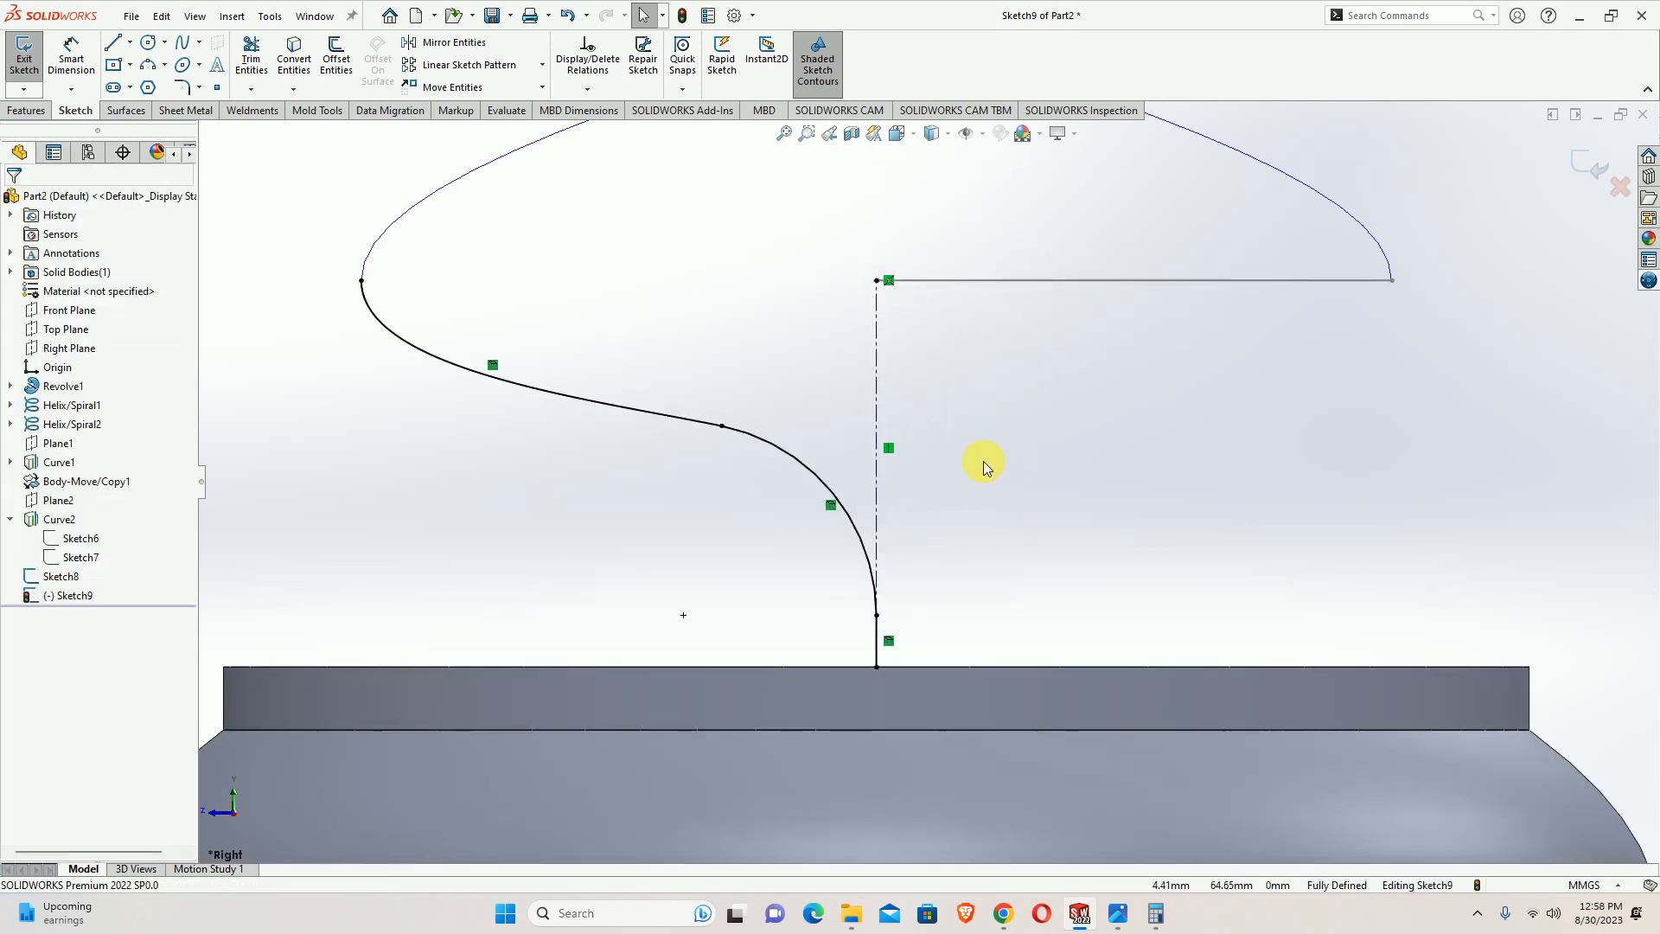
Mirror the converted arc and spline about the vertical construction line with Copy off, and finish the sketch
{"action": "scroll", "coordinate": [946, 472], "scroll_direction": "up", "scroll_amount": 3}
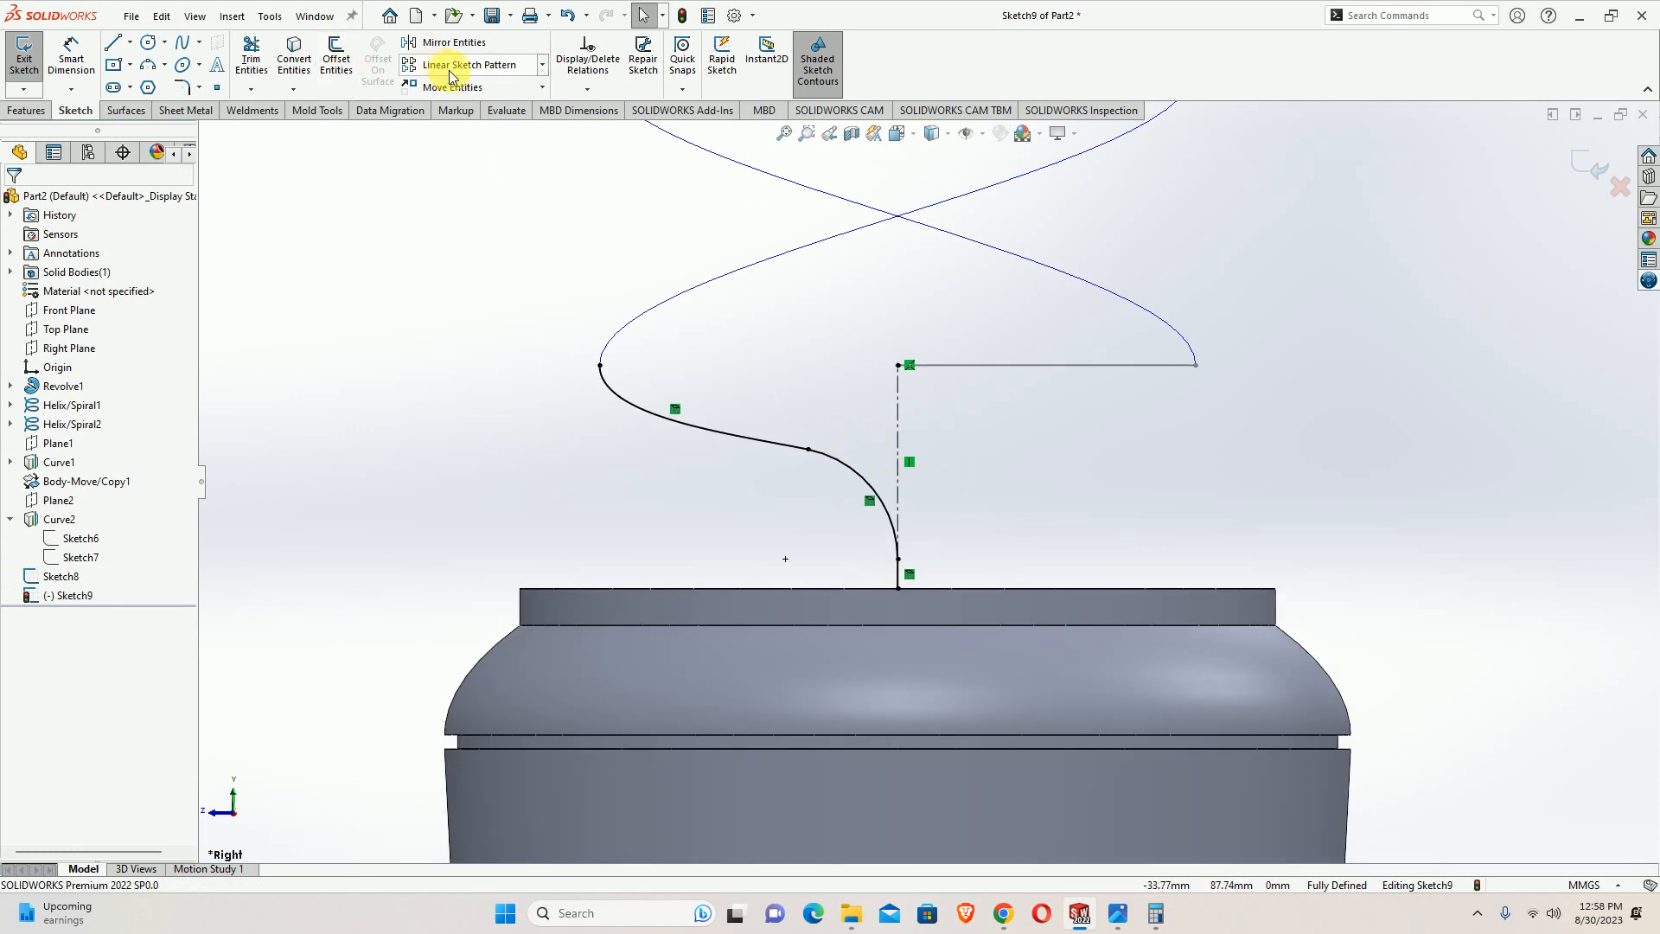
{"action": "left_click", "coordinate": [452, 42]}
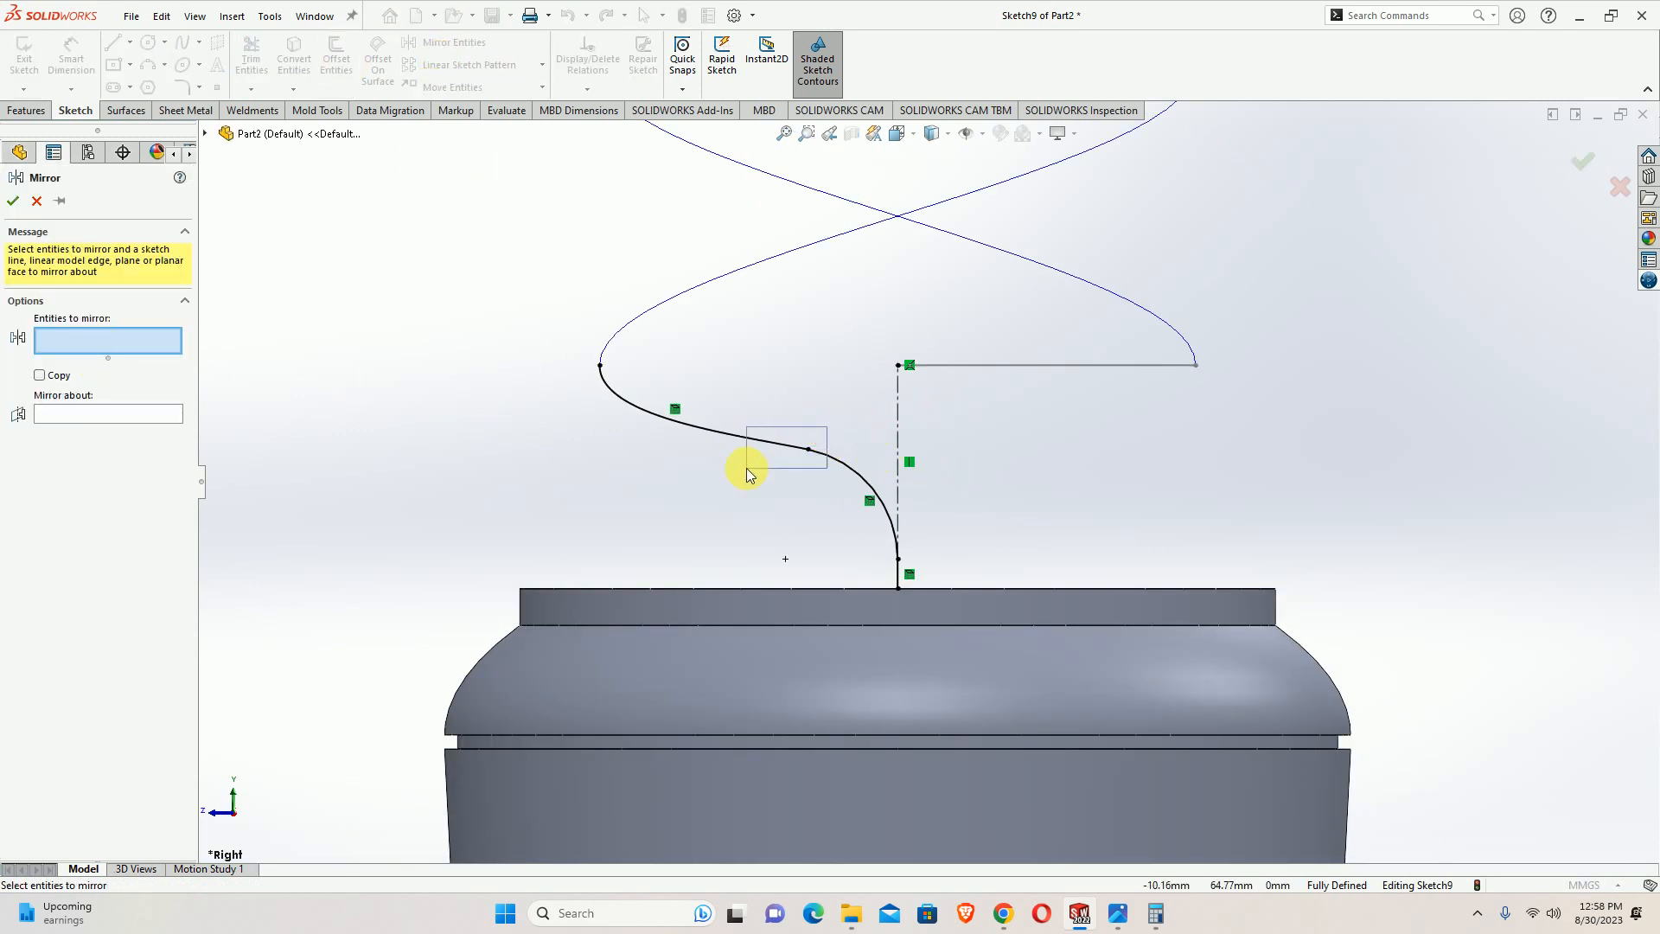
{"action": "left_click_drag", "start_coordinate": [827, 427], "coordinate": [746, 469]}
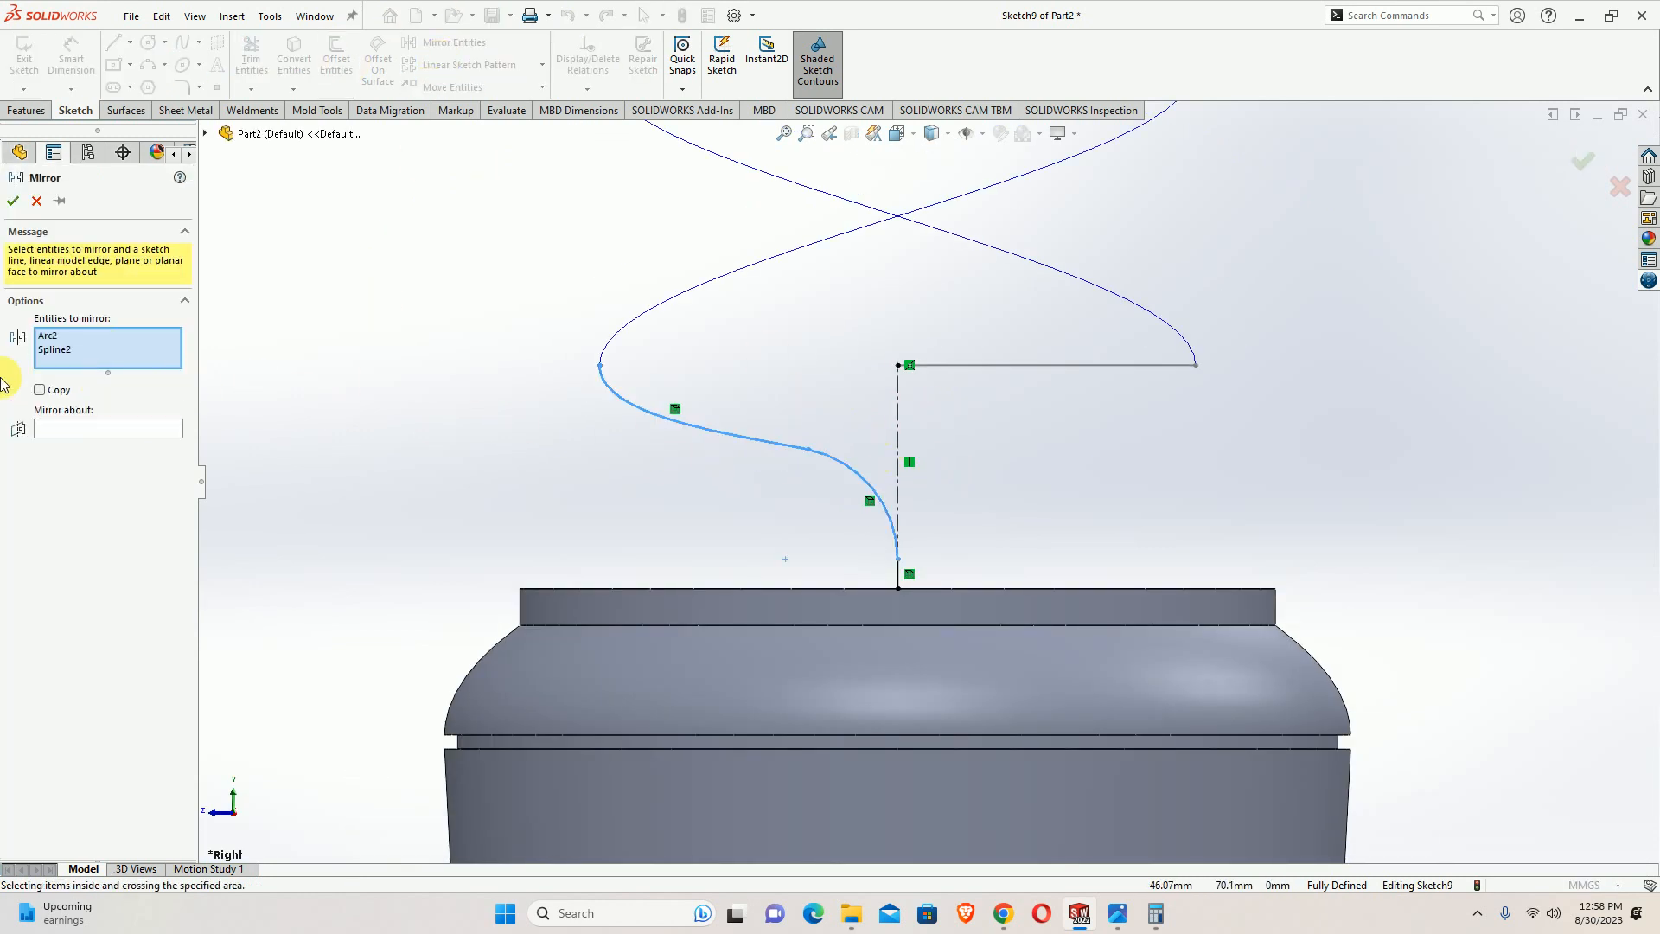
{"action": "left_click", "coordinate": [899, 418]}
{"action": "right_click", "coordinate": [125, 370]}
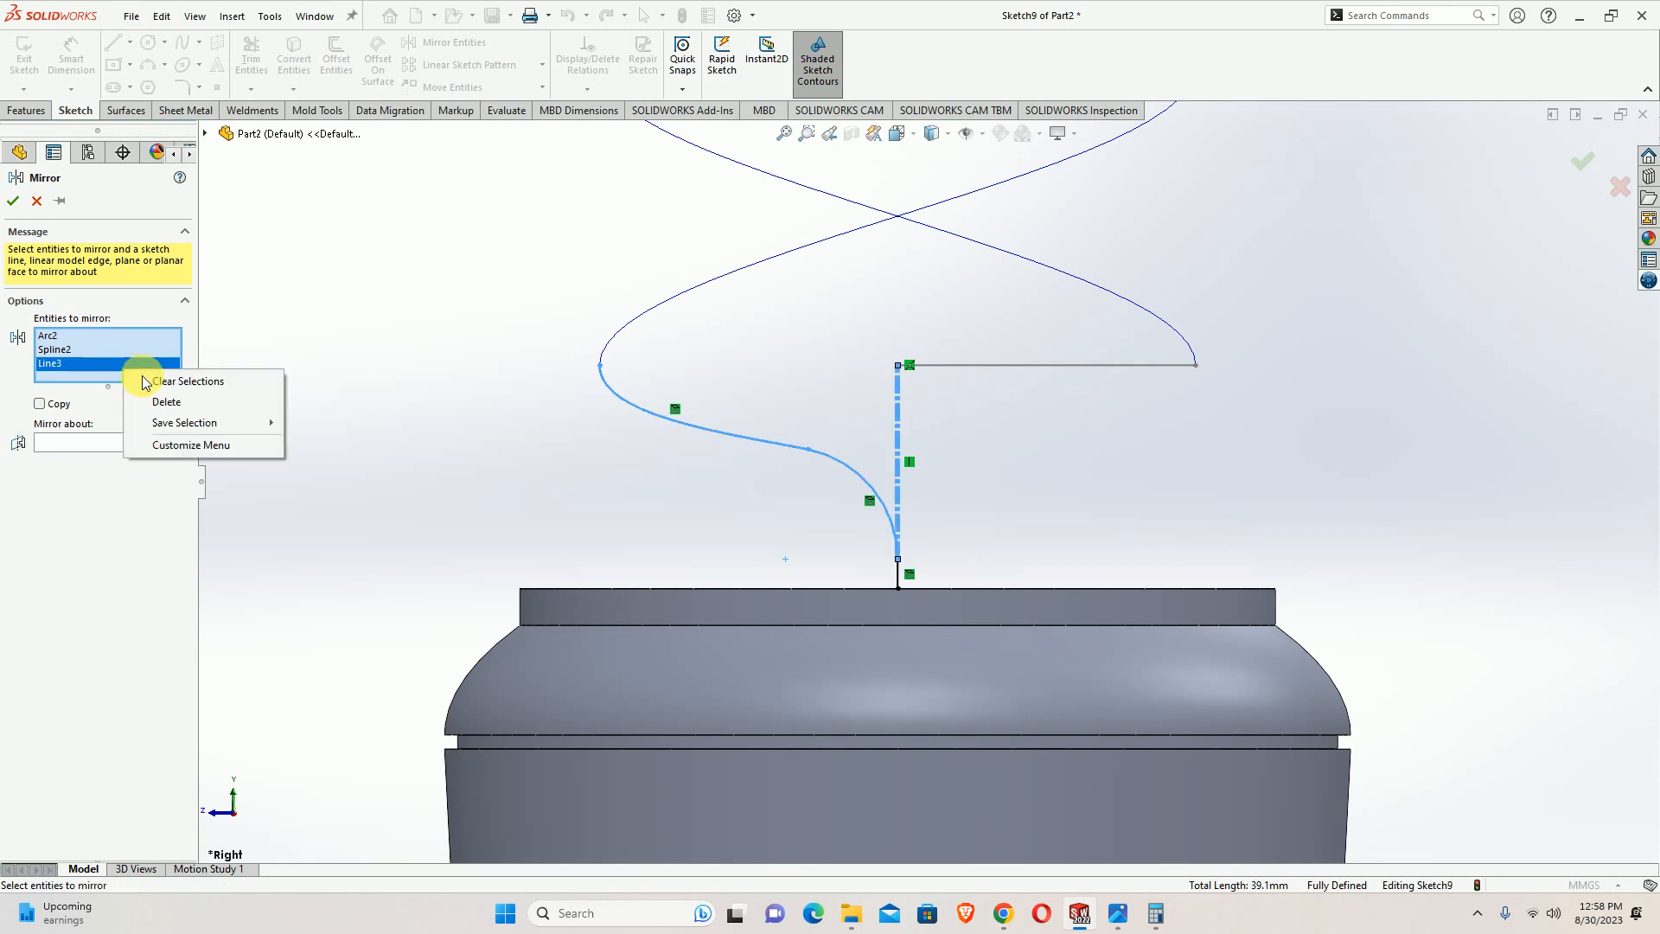
{"action": "left_click", "coordinate": [166, 402]}
{"action": "left_click", "coordinate": [111, 435]}
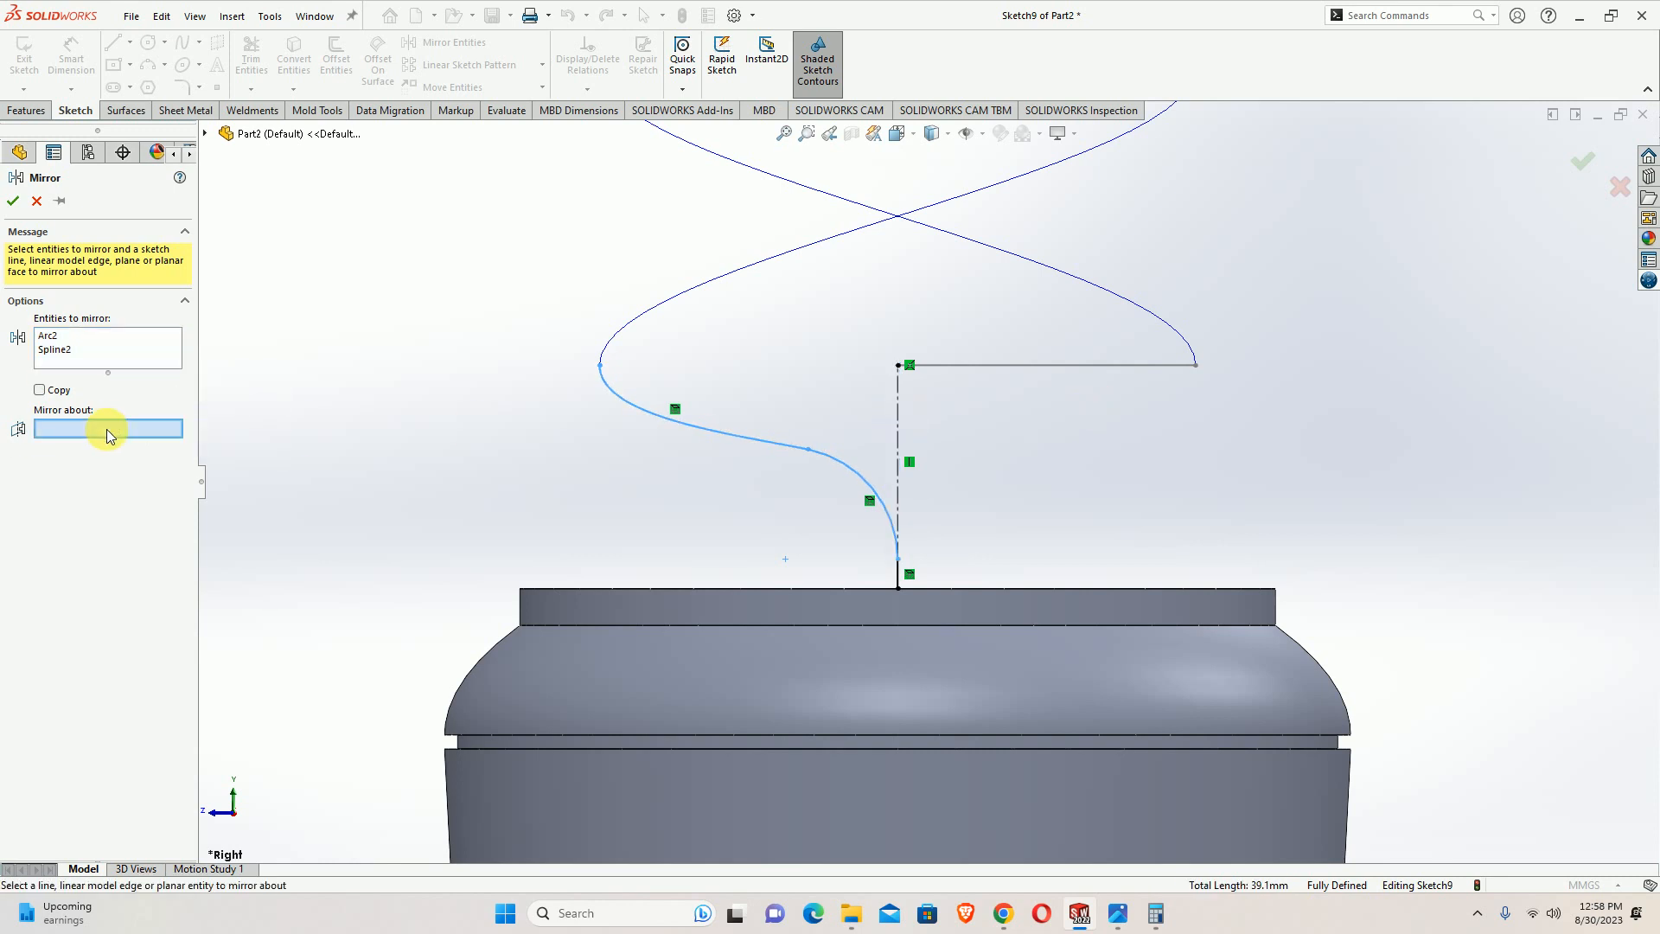
{"action": "left_click", "coordinate": [899, 424]}
{"action": "left_click", "coordinate": [1569, 183]}
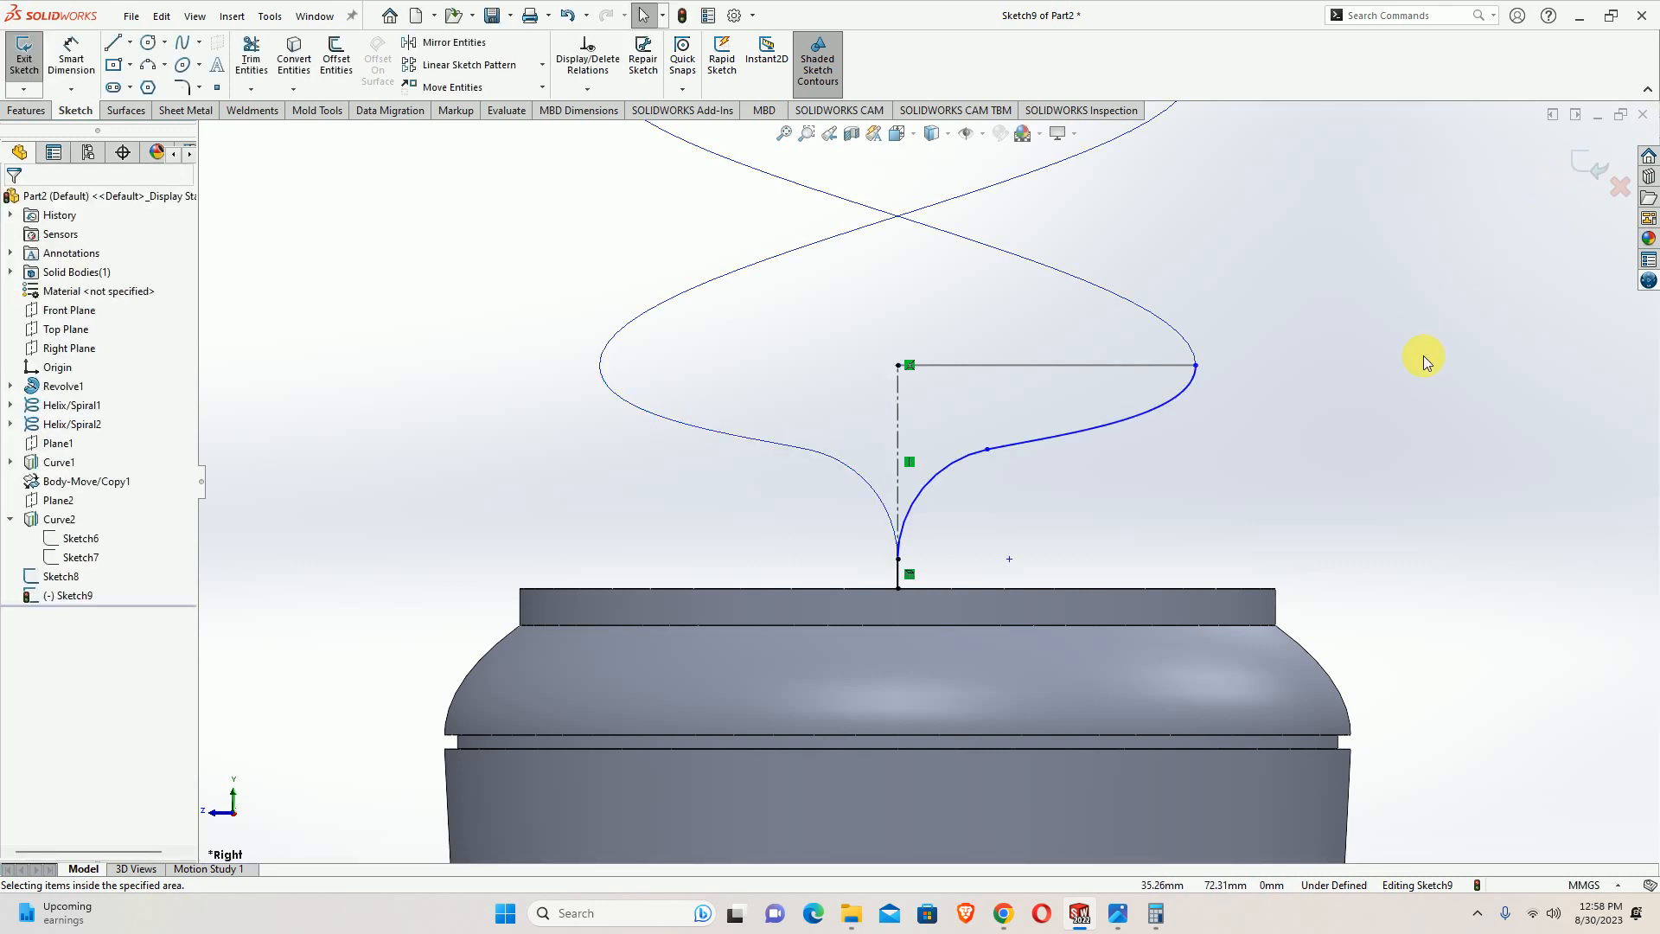
{"action": "left_click", "coordinate": [1597, 160]}
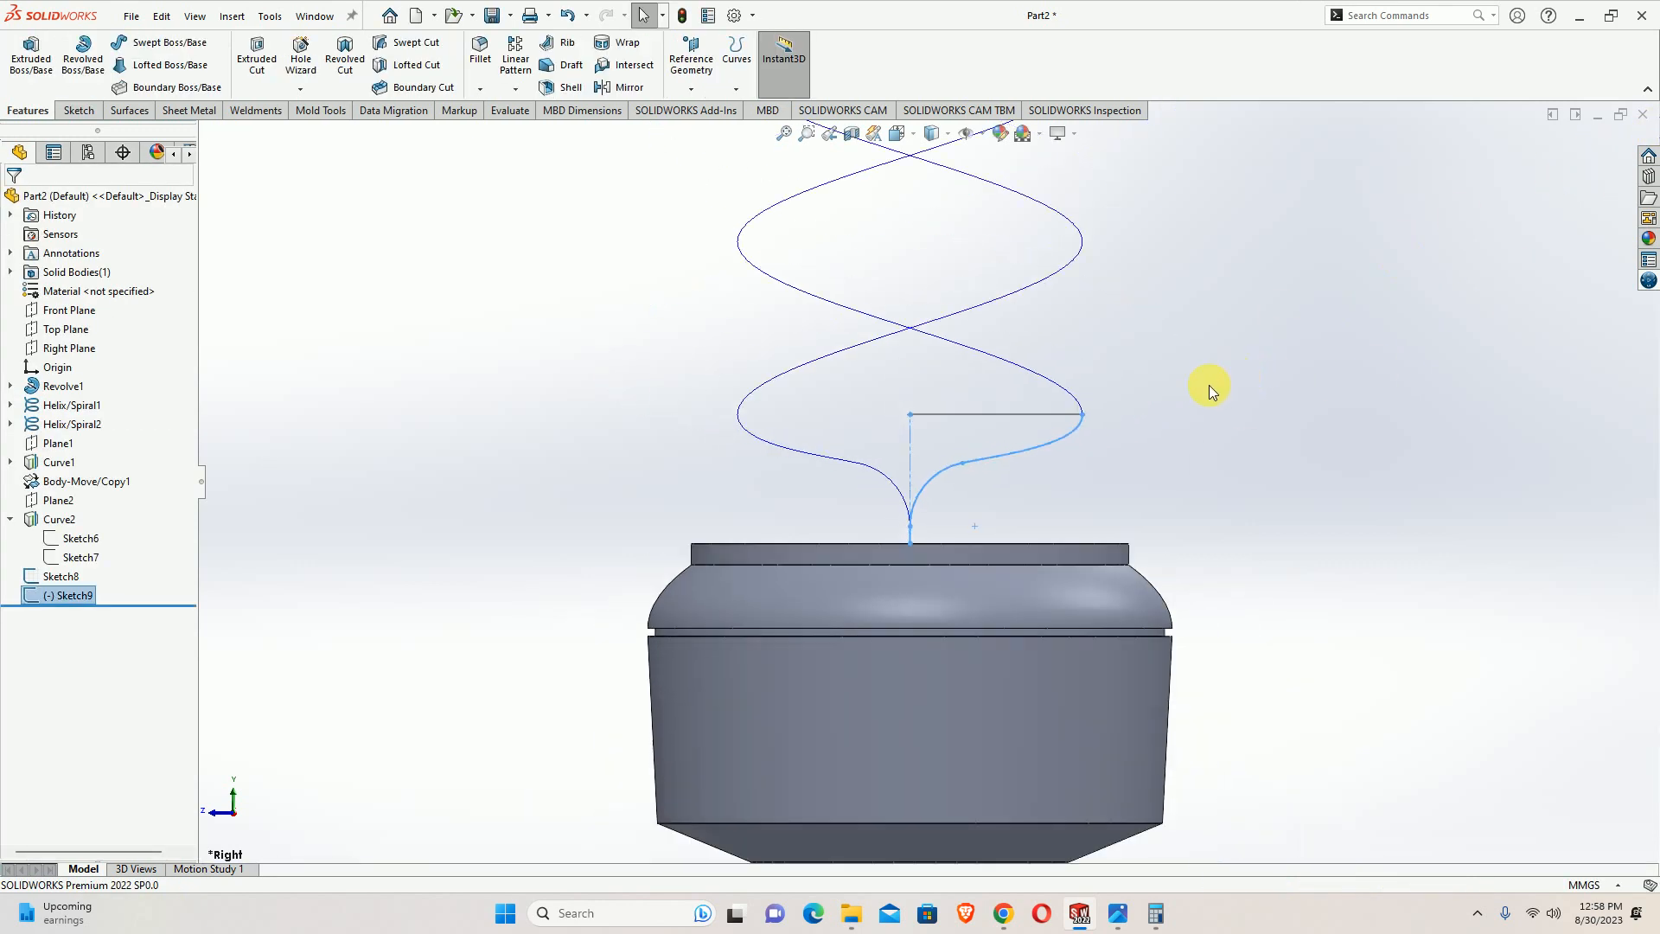
Create a sketch-on-sketch projected curve from the mirrored profile in Sketch9 and the quarter arc in Sketch8
{"action": "scroll", "coordinate": [942, 329], "scroll_direction": "down", "scroll_amount": 4}
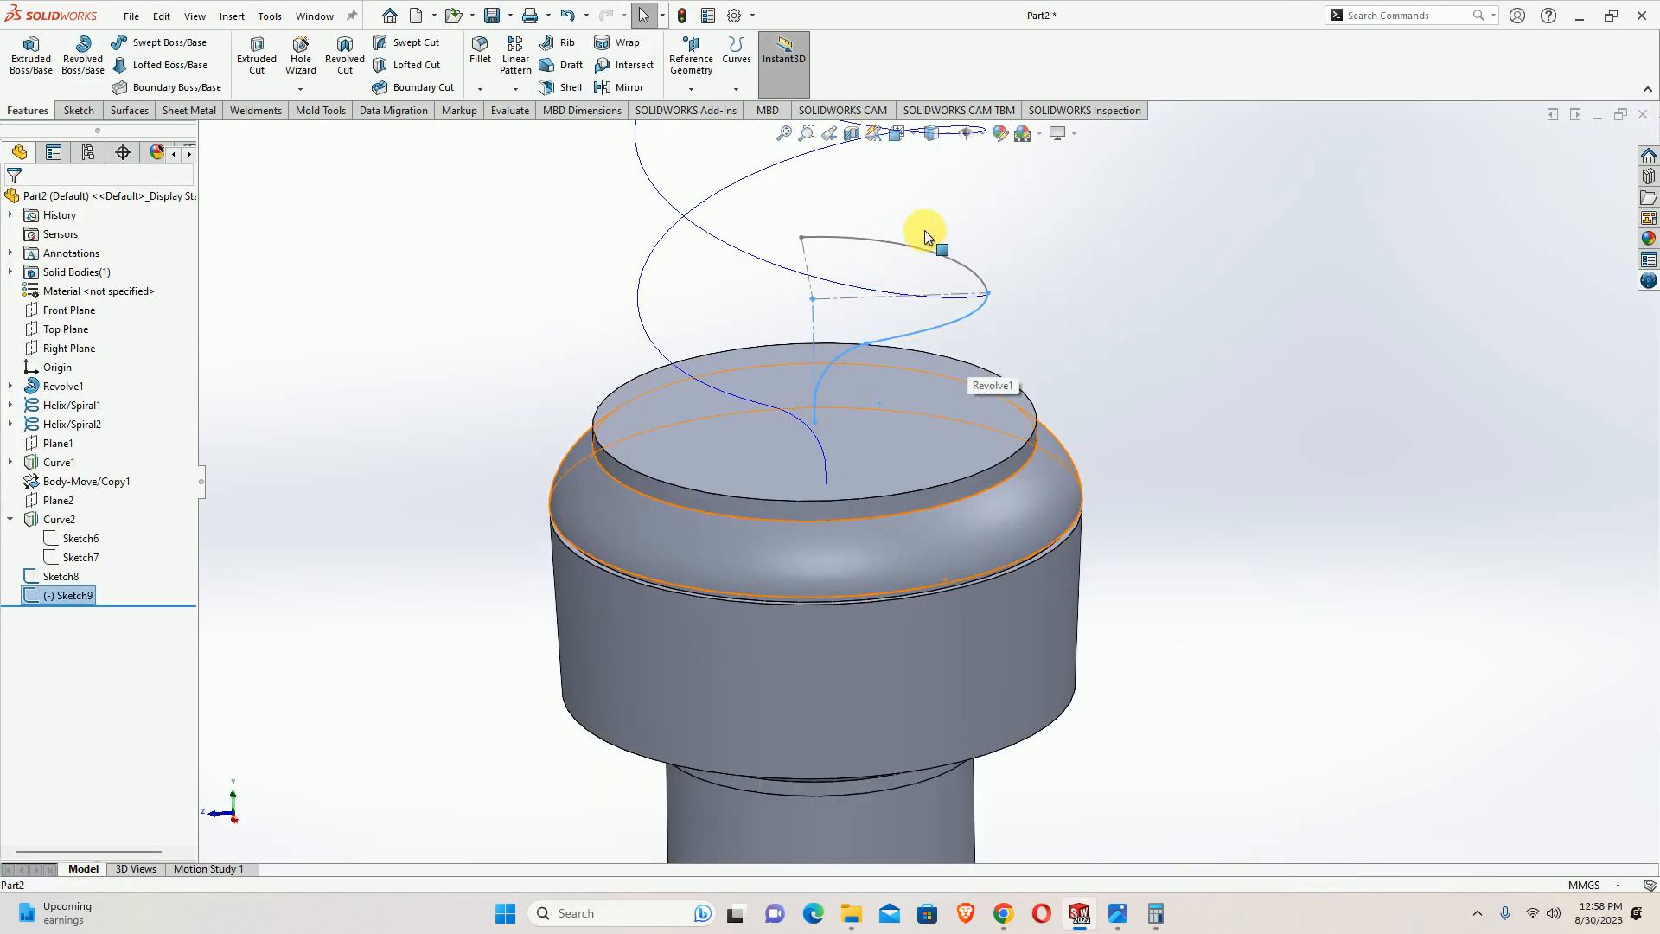
{"action": "left_click", "coordinate": [737, 54]}
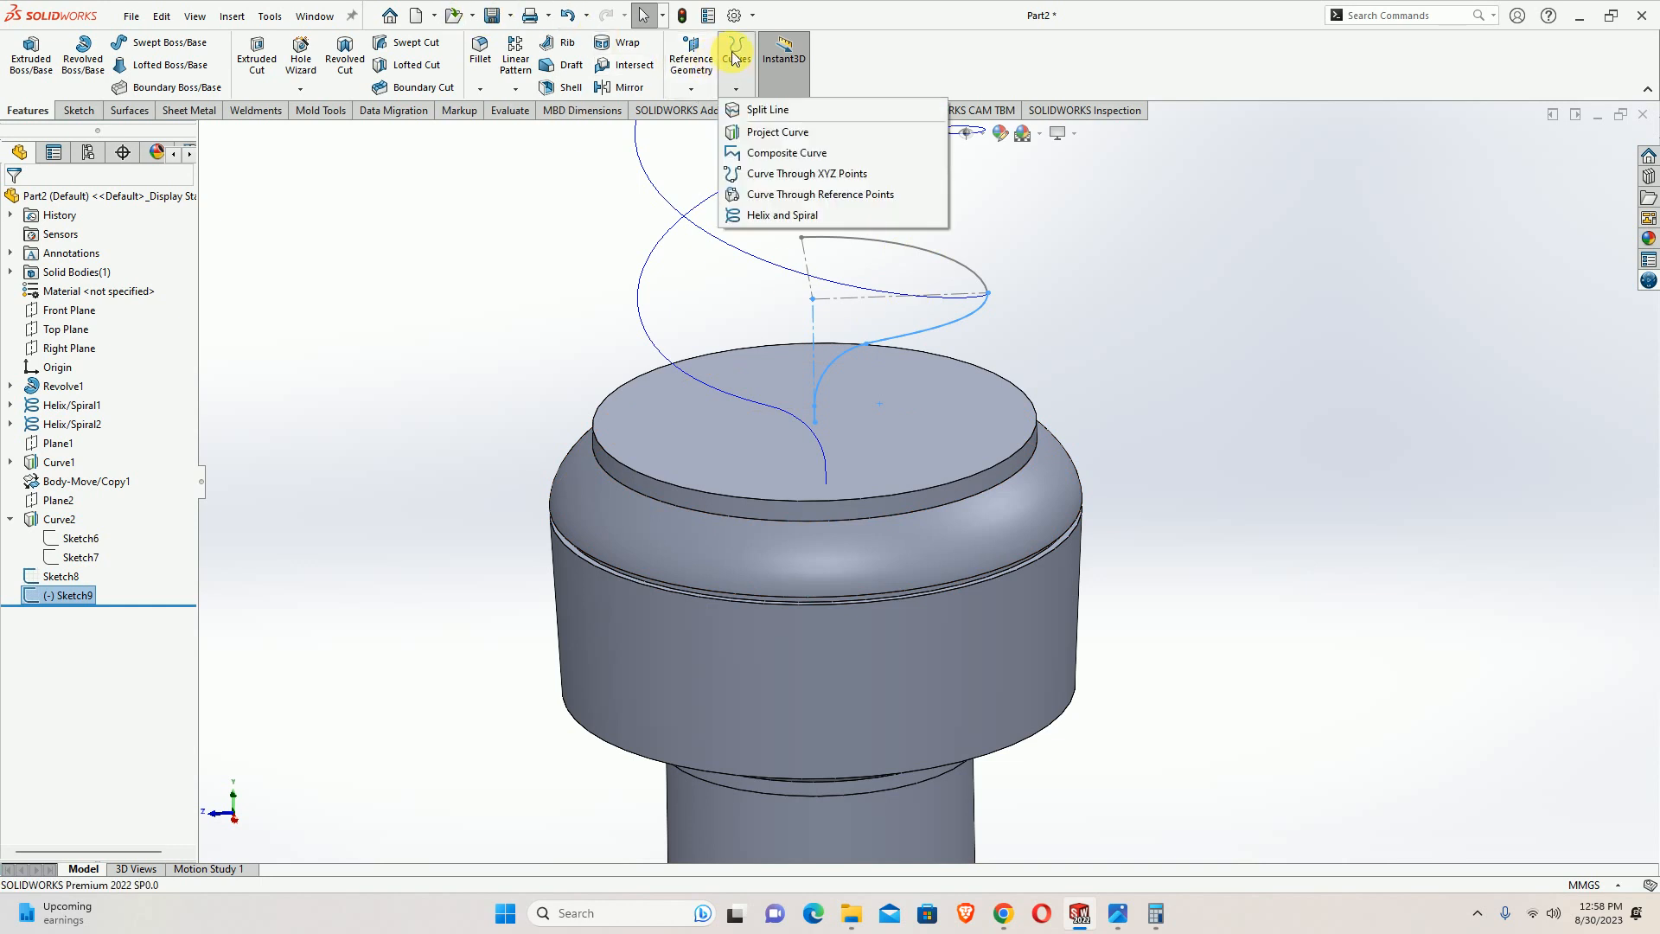
{"action": "left_click", "coordinate": [759, 119]}
{"action": "left_click", "coordinate": [970, 278]}
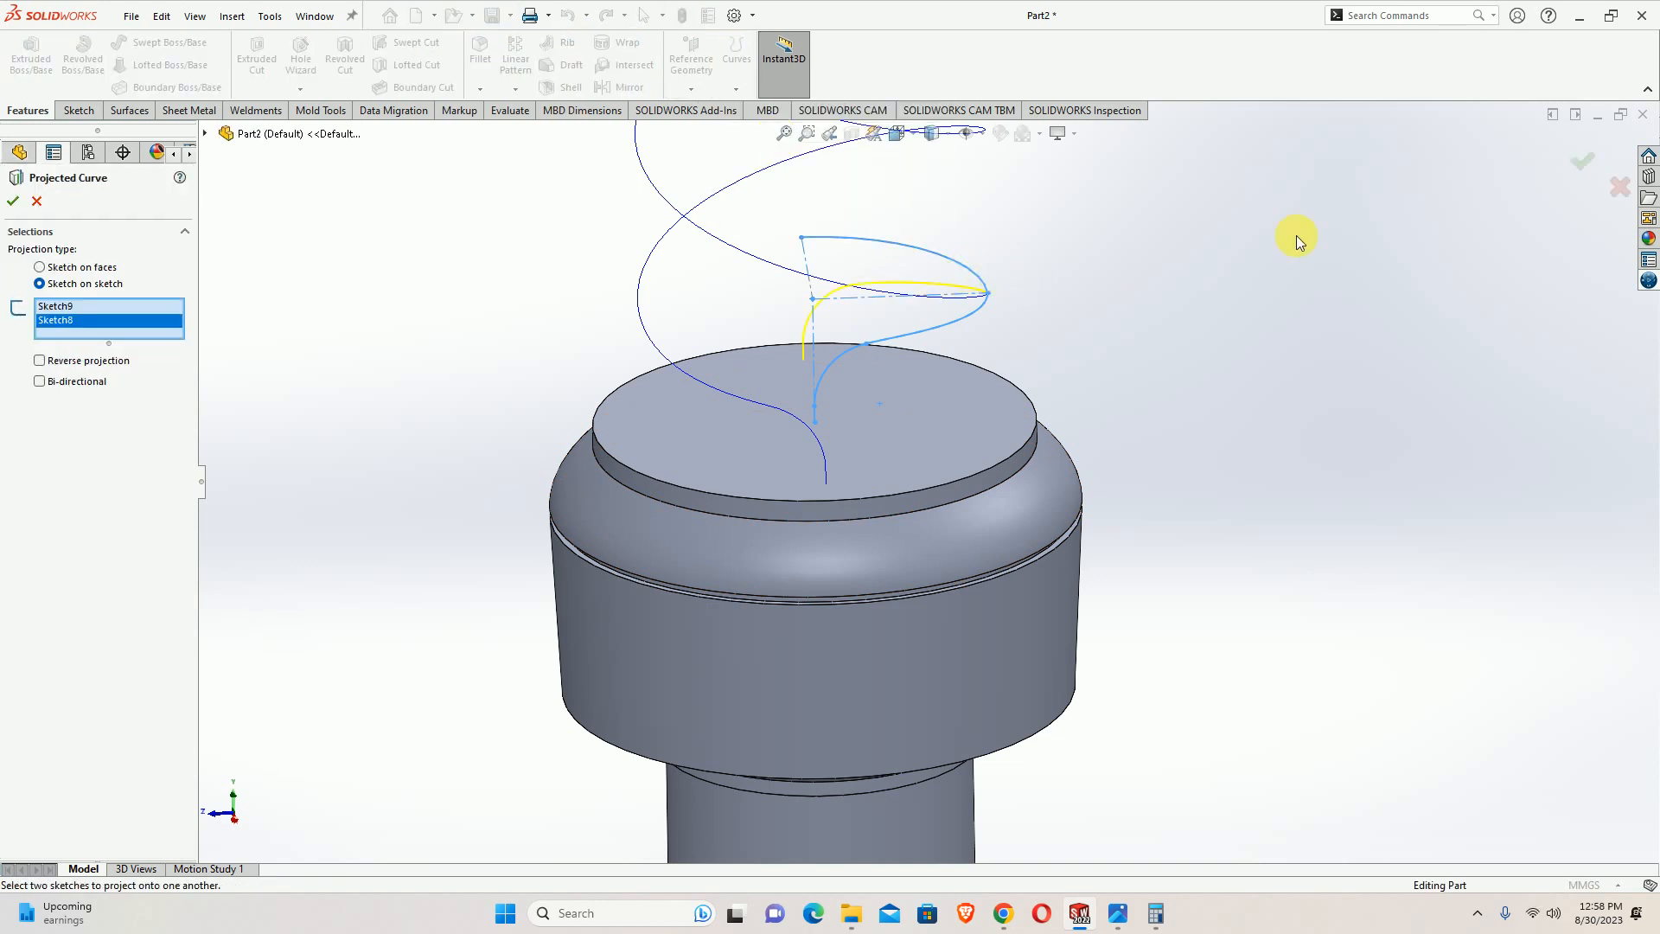
{"action": "left_click", "coordinate": [1582, 159]}
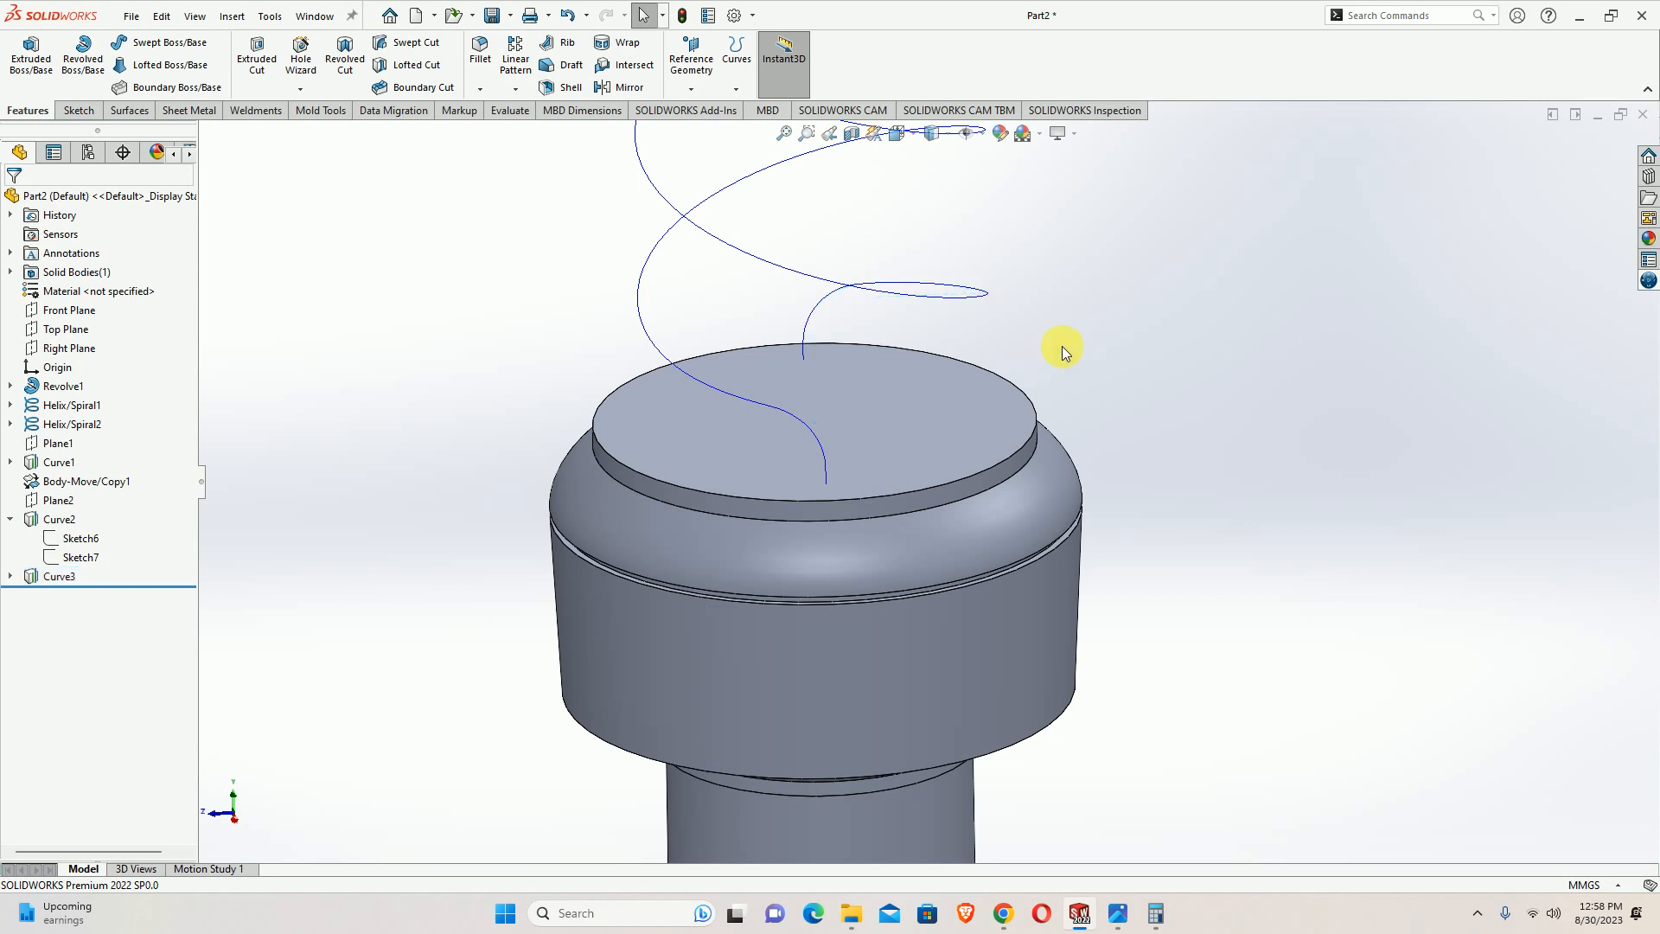
Join both helices, the tip curve and the two lower projected curves into one composite curve
{"action": "middle_click_drag", "start_coordinate": [1062, 346], "coordinate": [957, 476]}
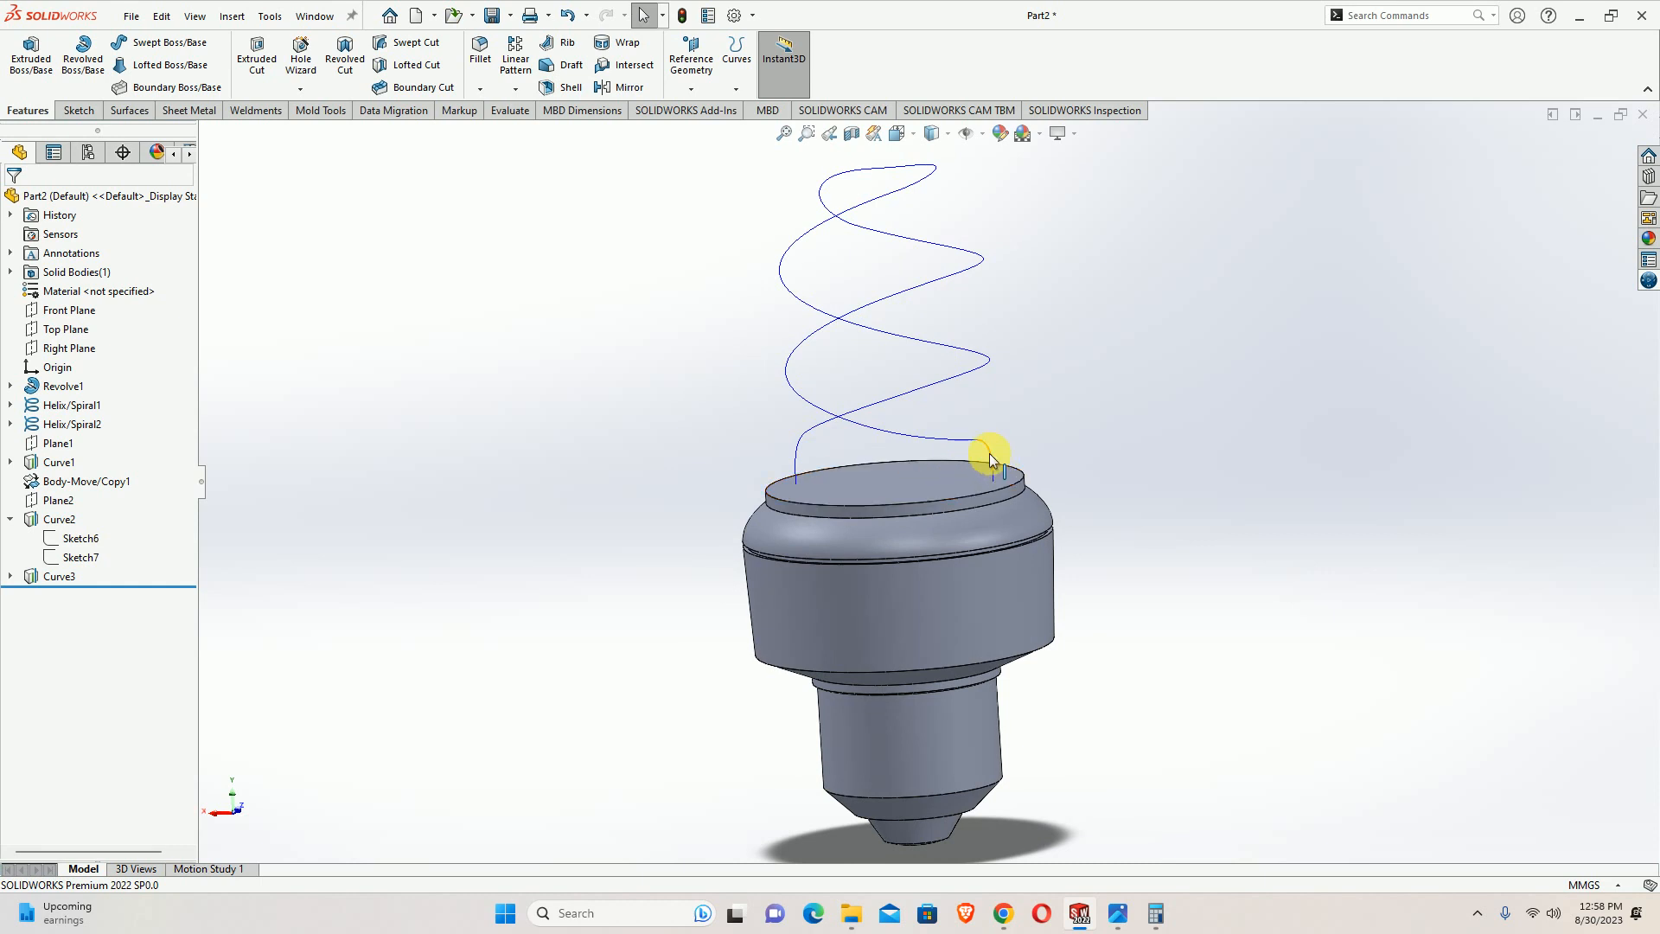
{"action": "left_click", "coordinate": [10, 519]}
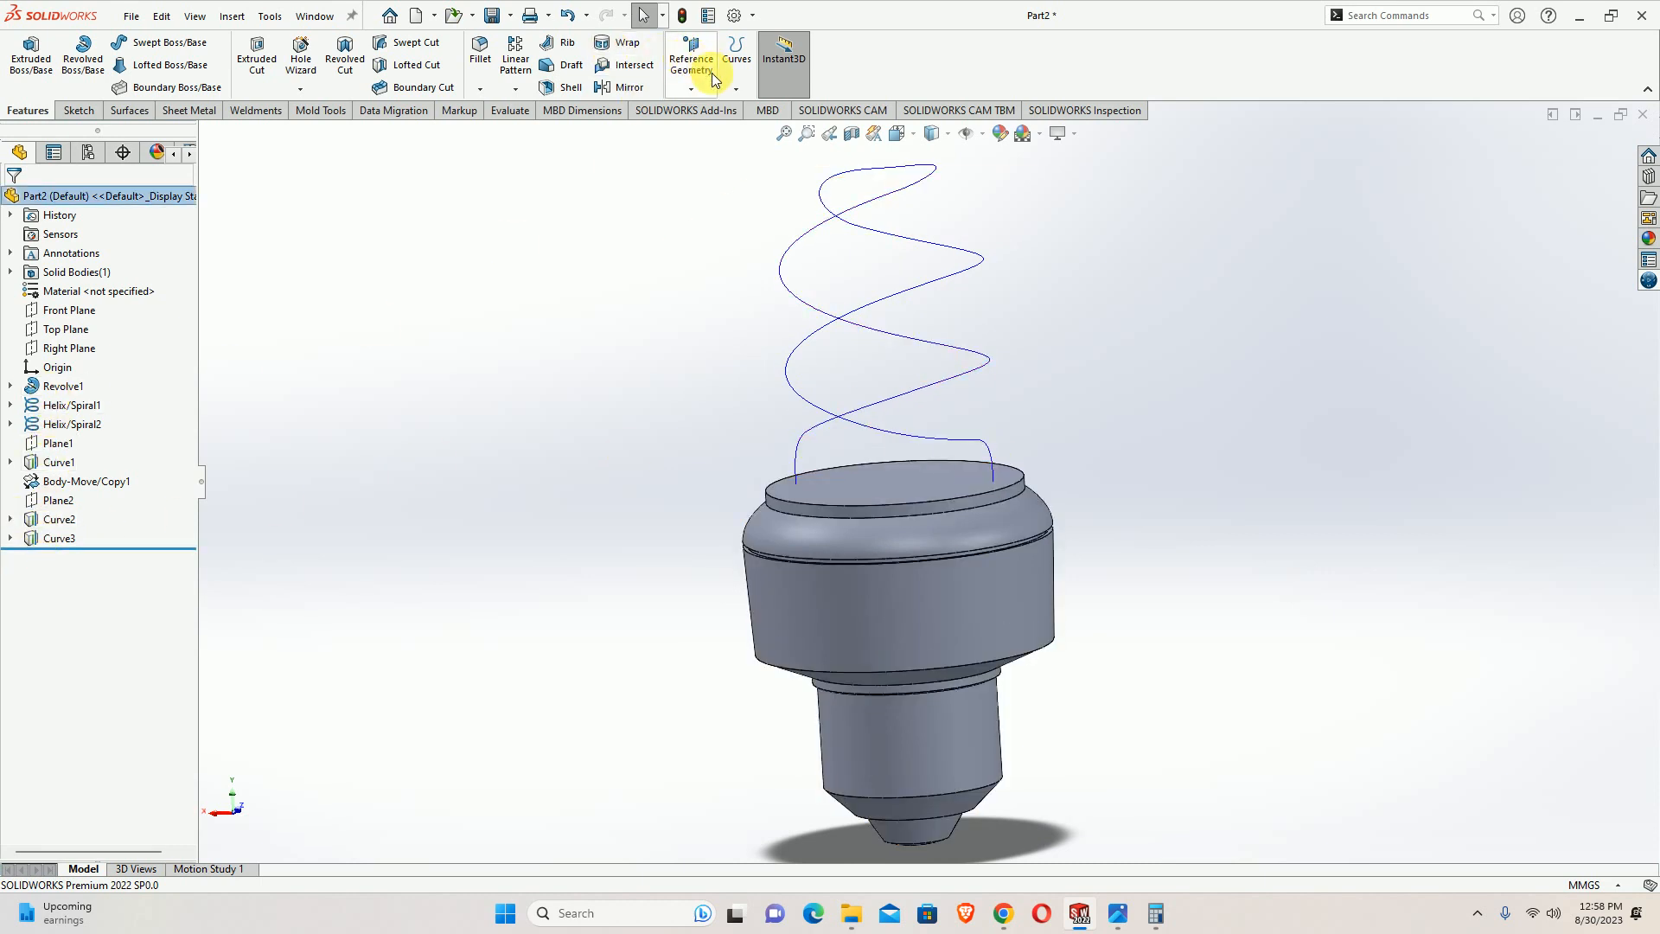
{"action": "left_click", "coordinate": [737, 56]}
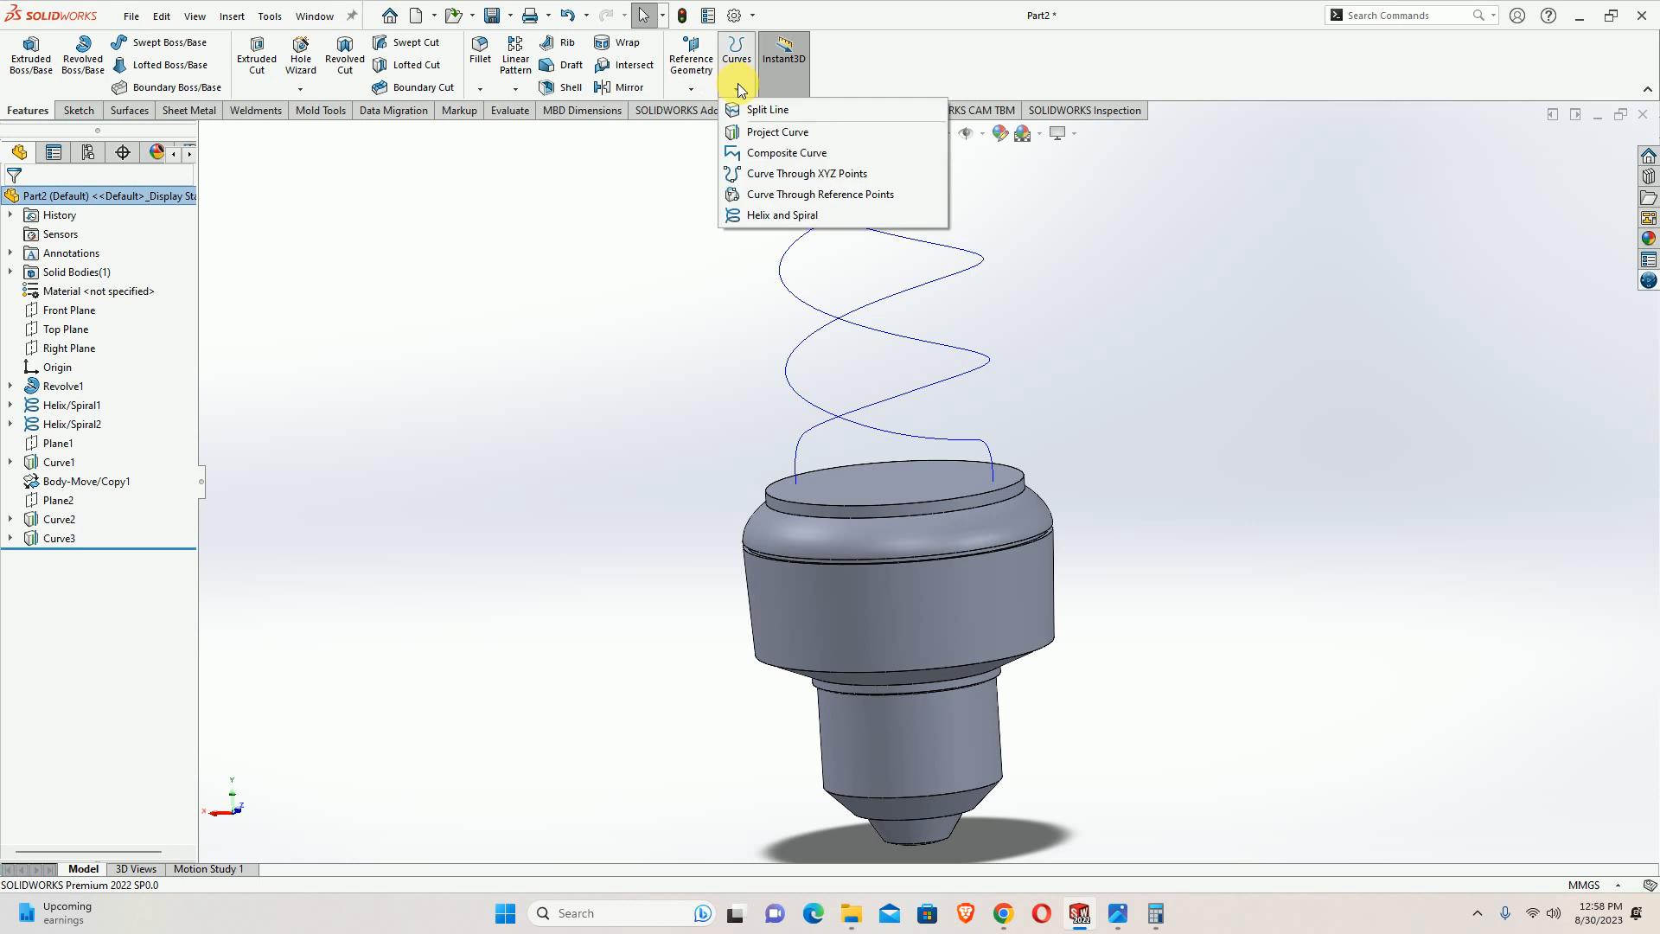
{"action": "left_click", "coordinate": [798, 154]}
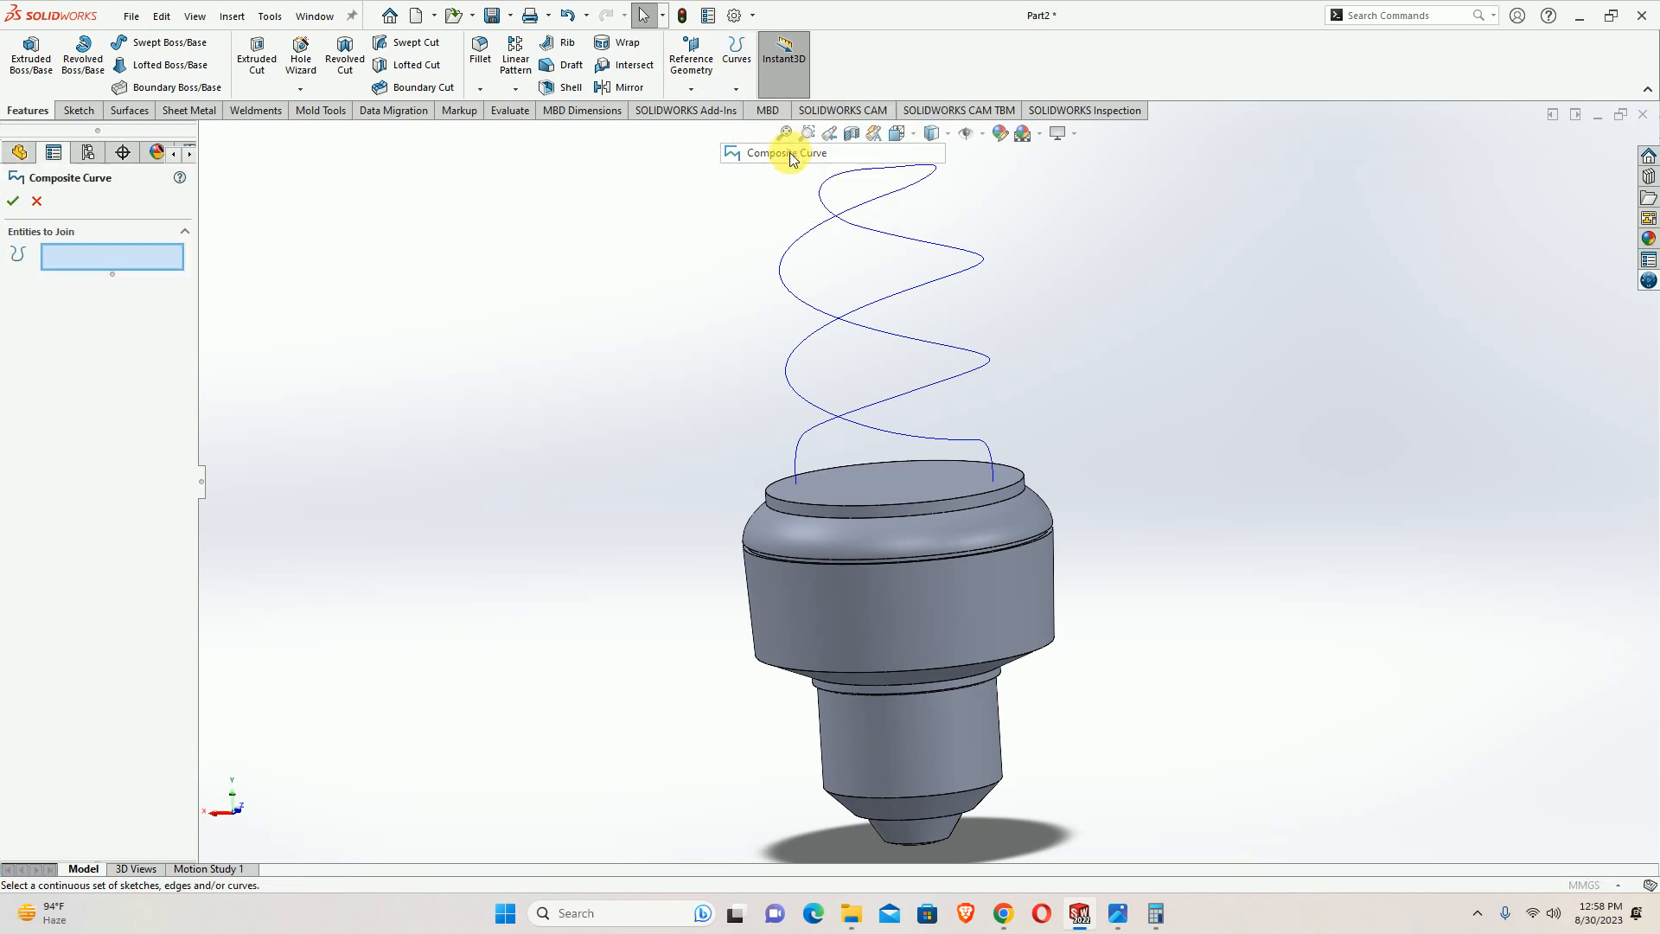
{"action": "left_click", "coordinate": [990, 451]}
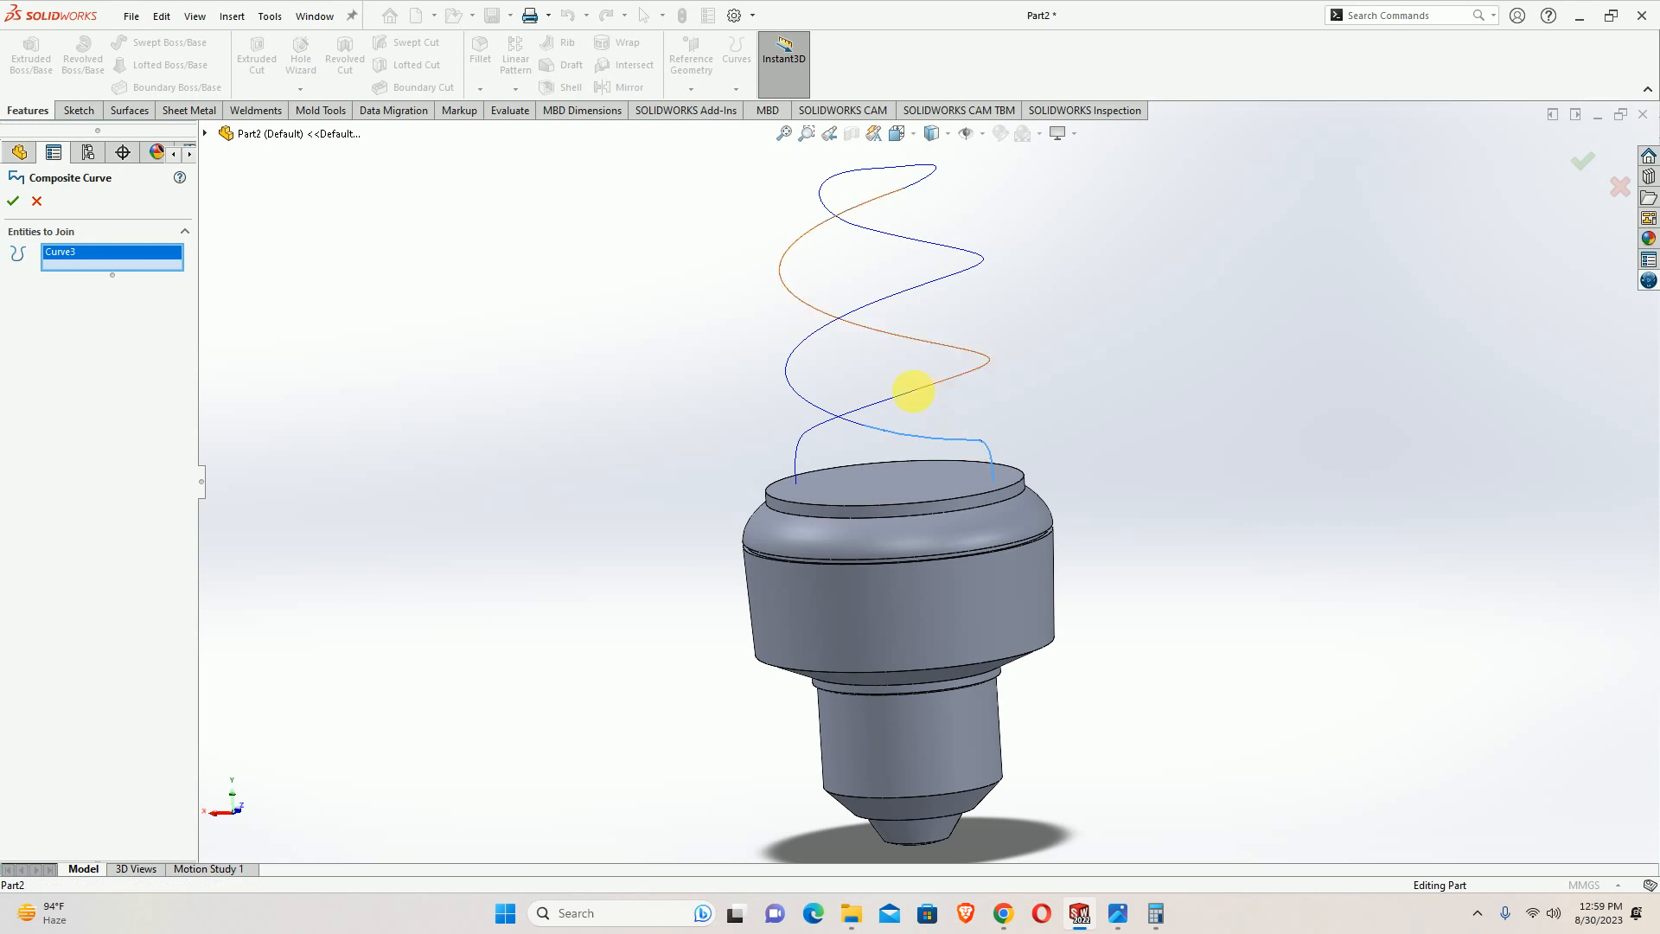
{"action": "left_click", "coordinate": [805, 406]}
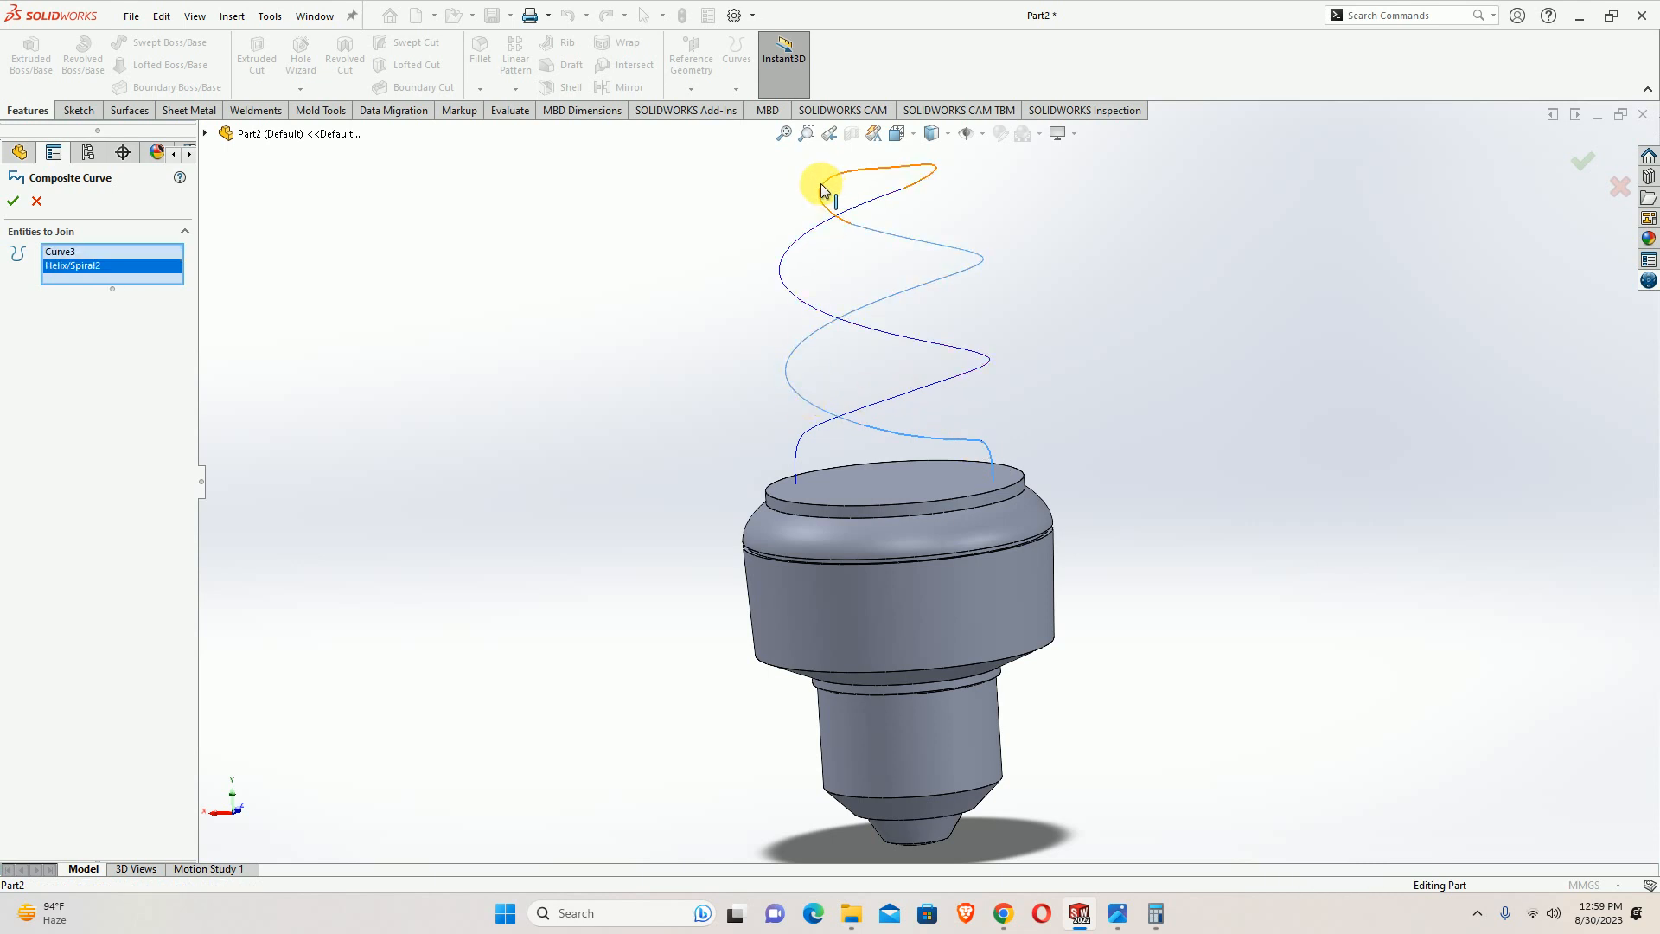
{"action": "left_click", "coordinate": [822, 190]}
{"action": "left_click", "coordinate": [785, 449]}
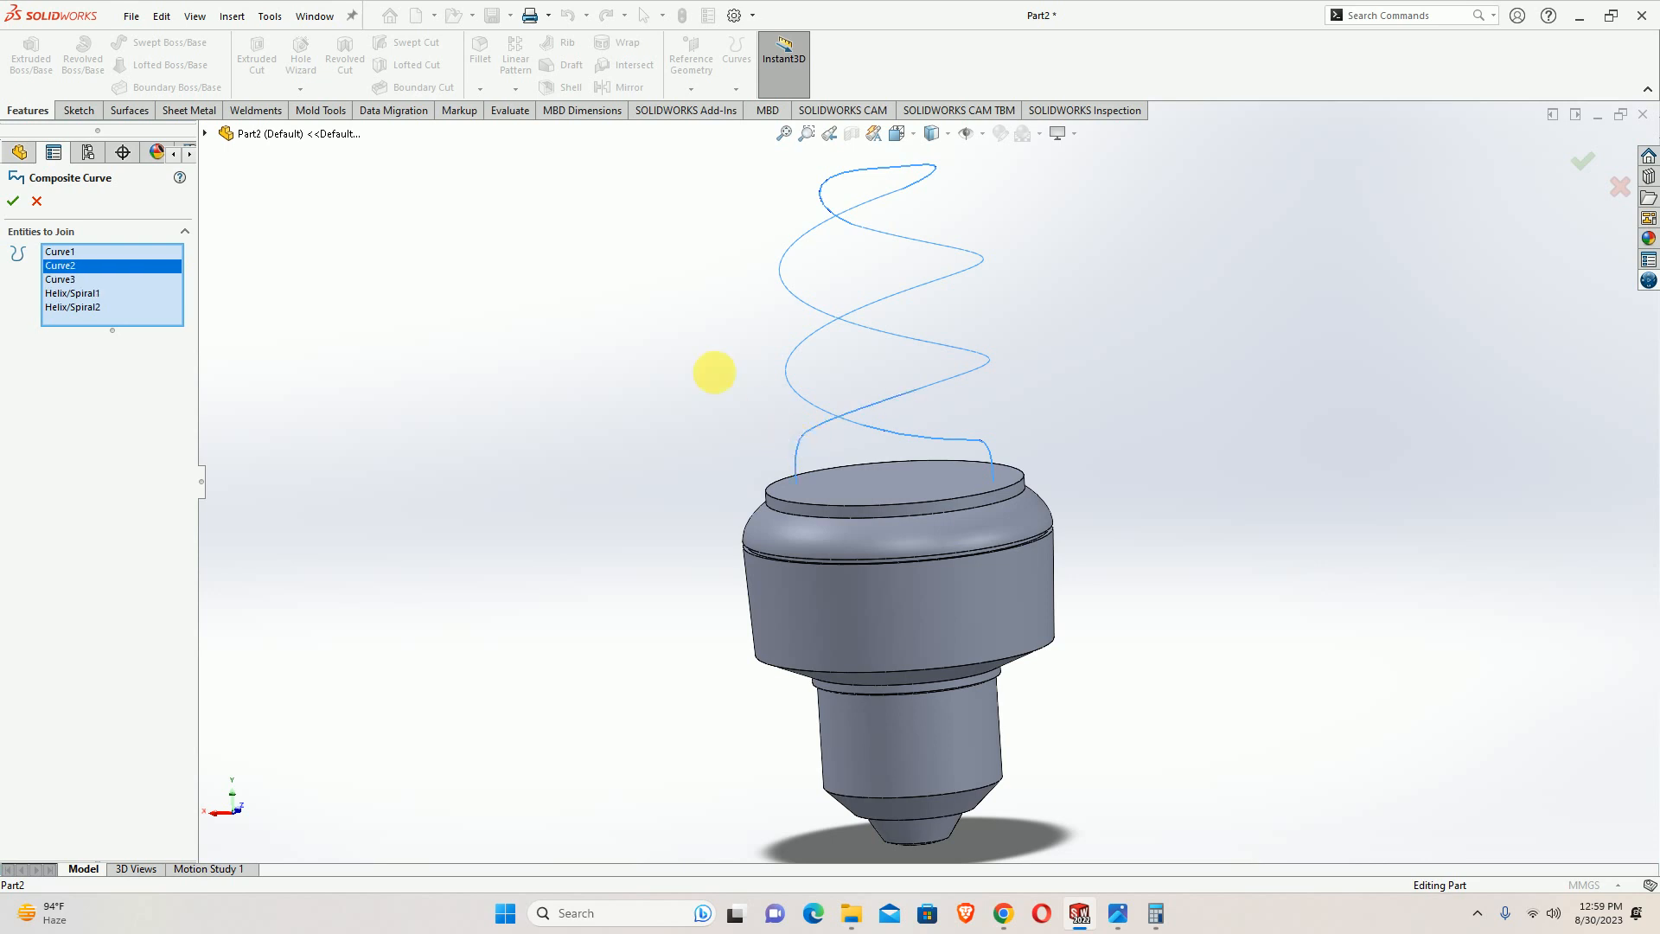
{"action": "left_click", "coordinate": [13, 201]}
{"action": "left_click", "coordinate": [511, 363]}
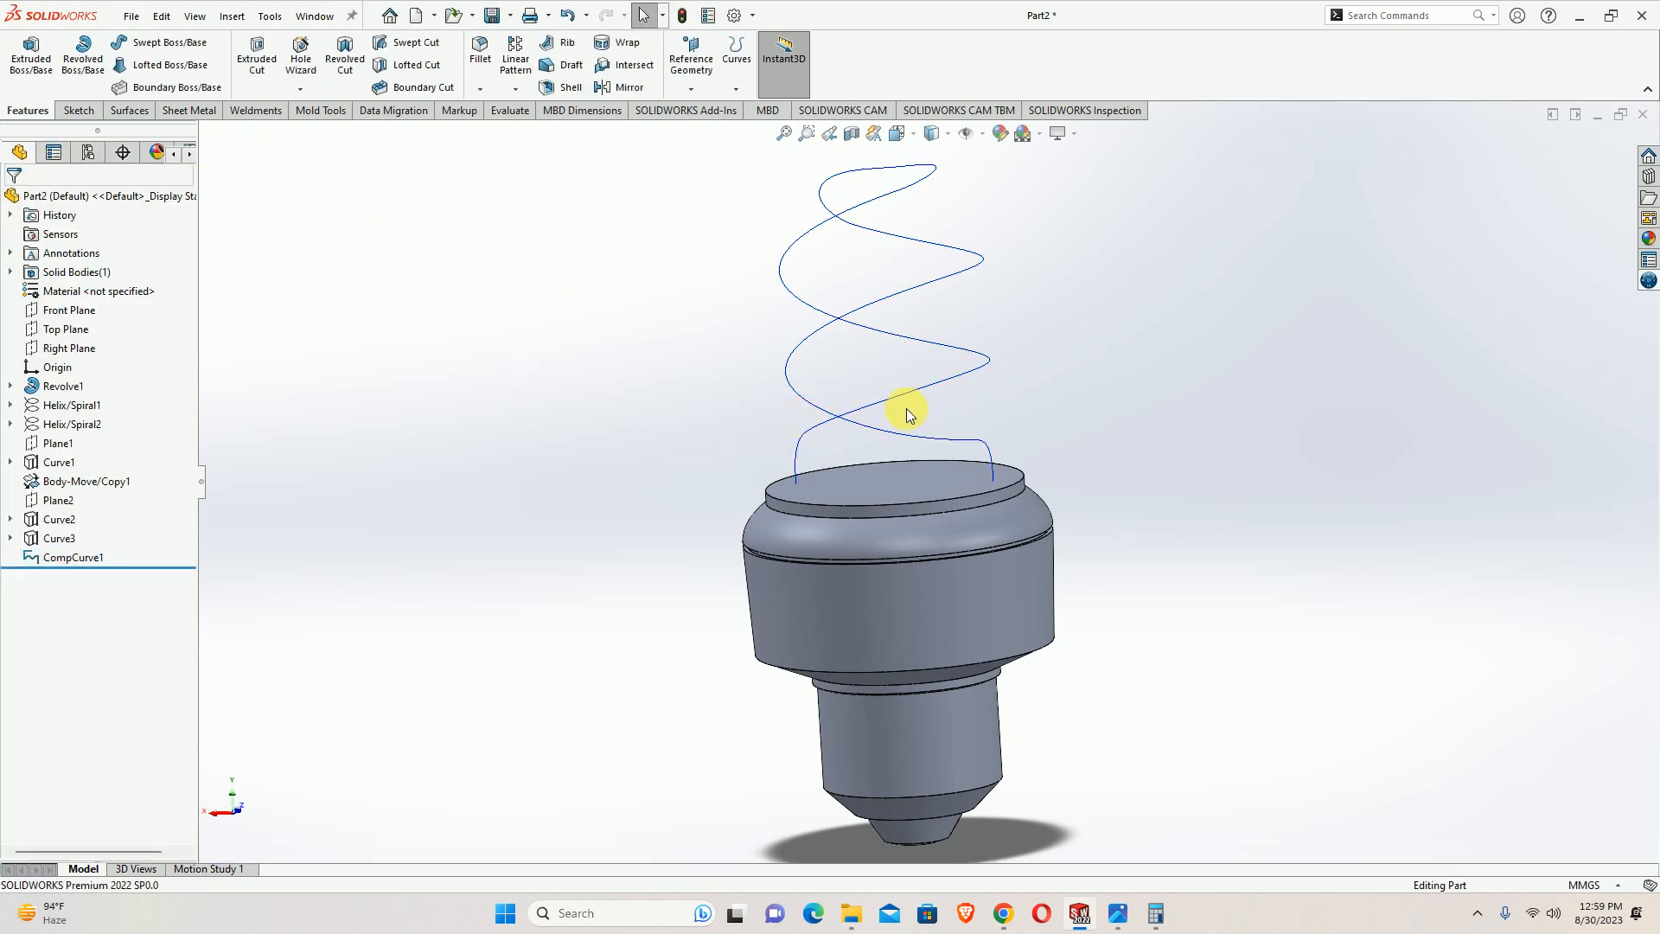
Sweep a 10 mm circular profile along the composite curve to form the tube, and hide the curve
{"action": "left_click", "coordinate": [144, 42]}
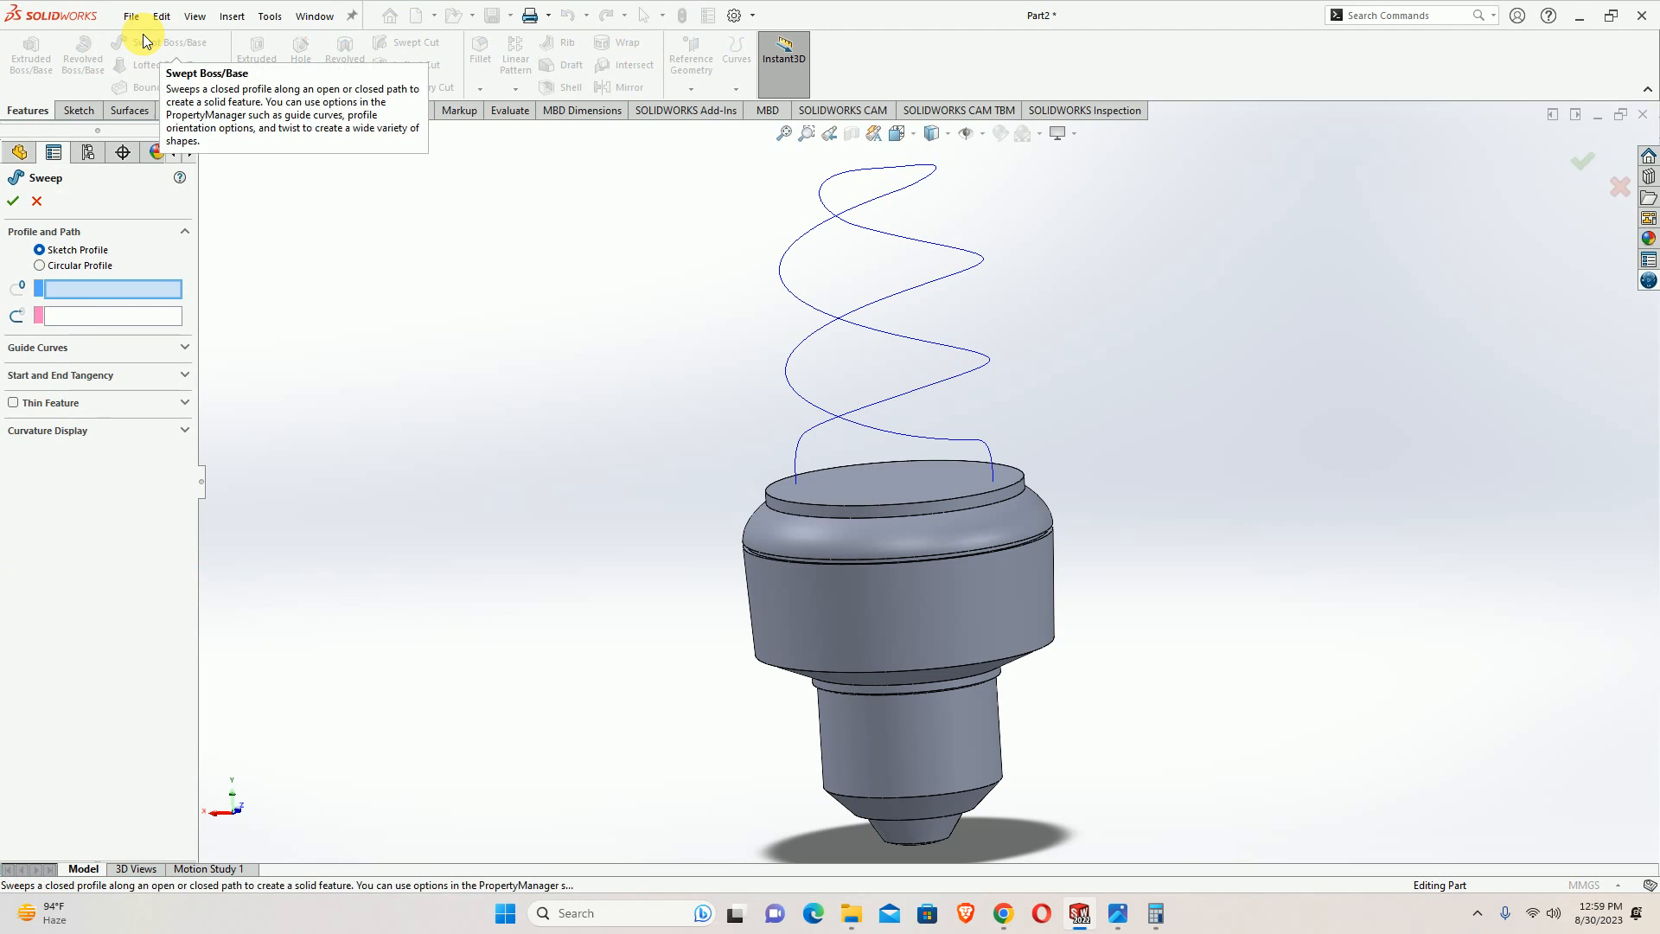
{"action": "left_click", "coordinate": [66, 268]}
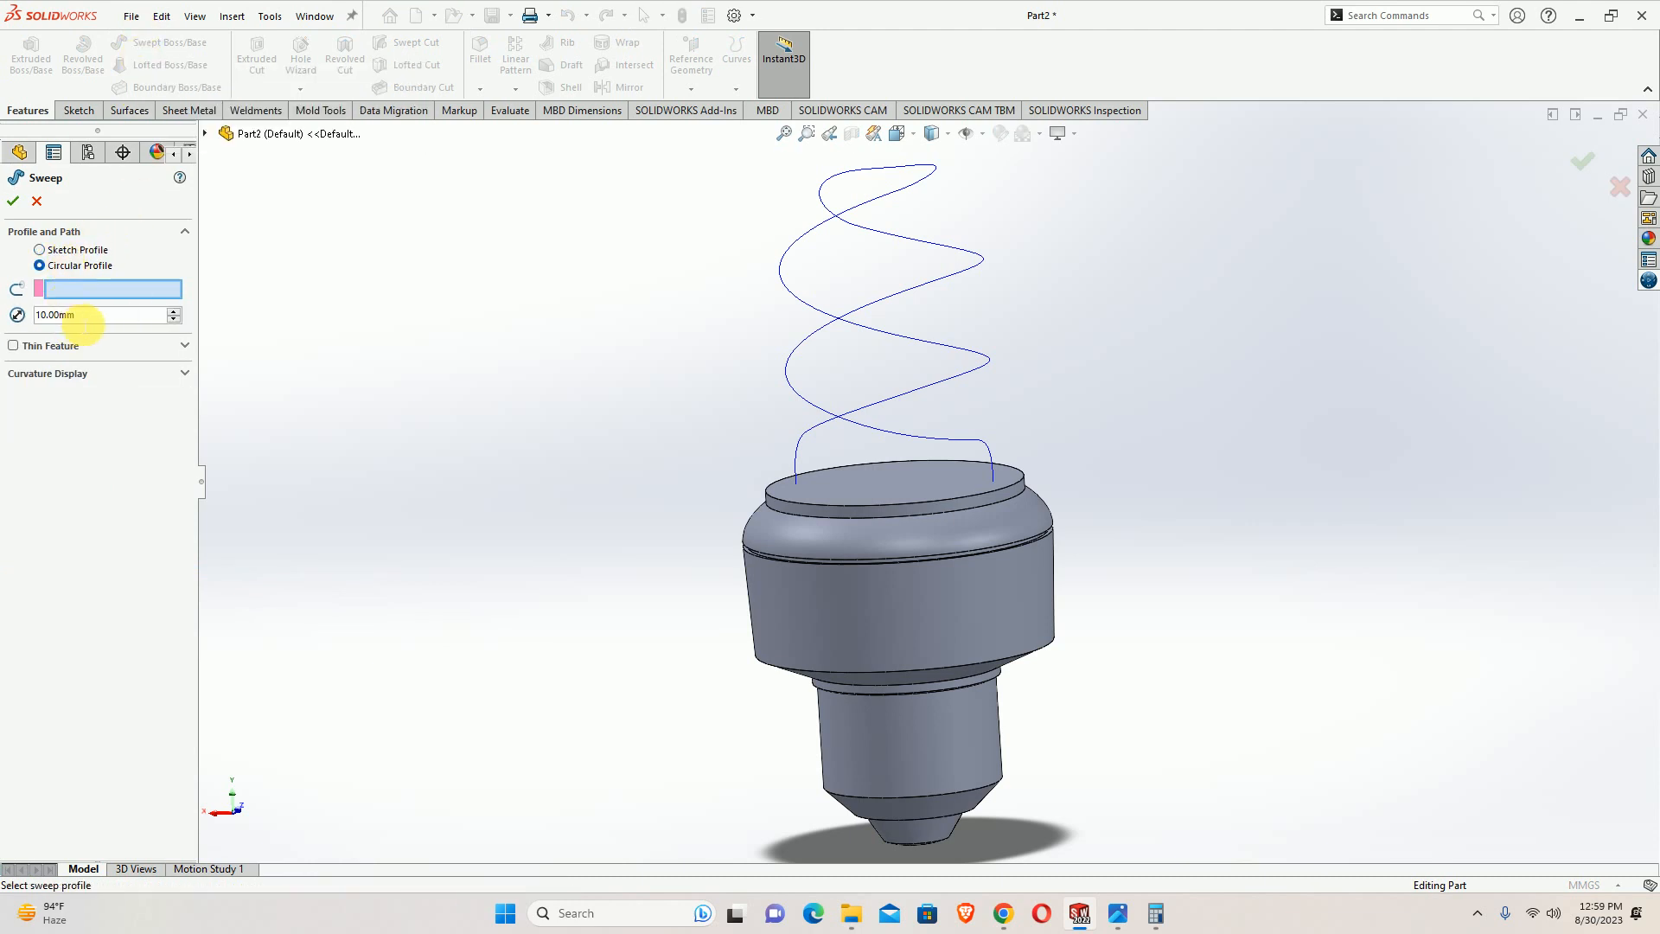
{"action": "left_click", "coordinate": [800, 452]}
{"action": "middle_click_drag", "start_coordinate": [832, 396], "coordinate": [801, 481]}
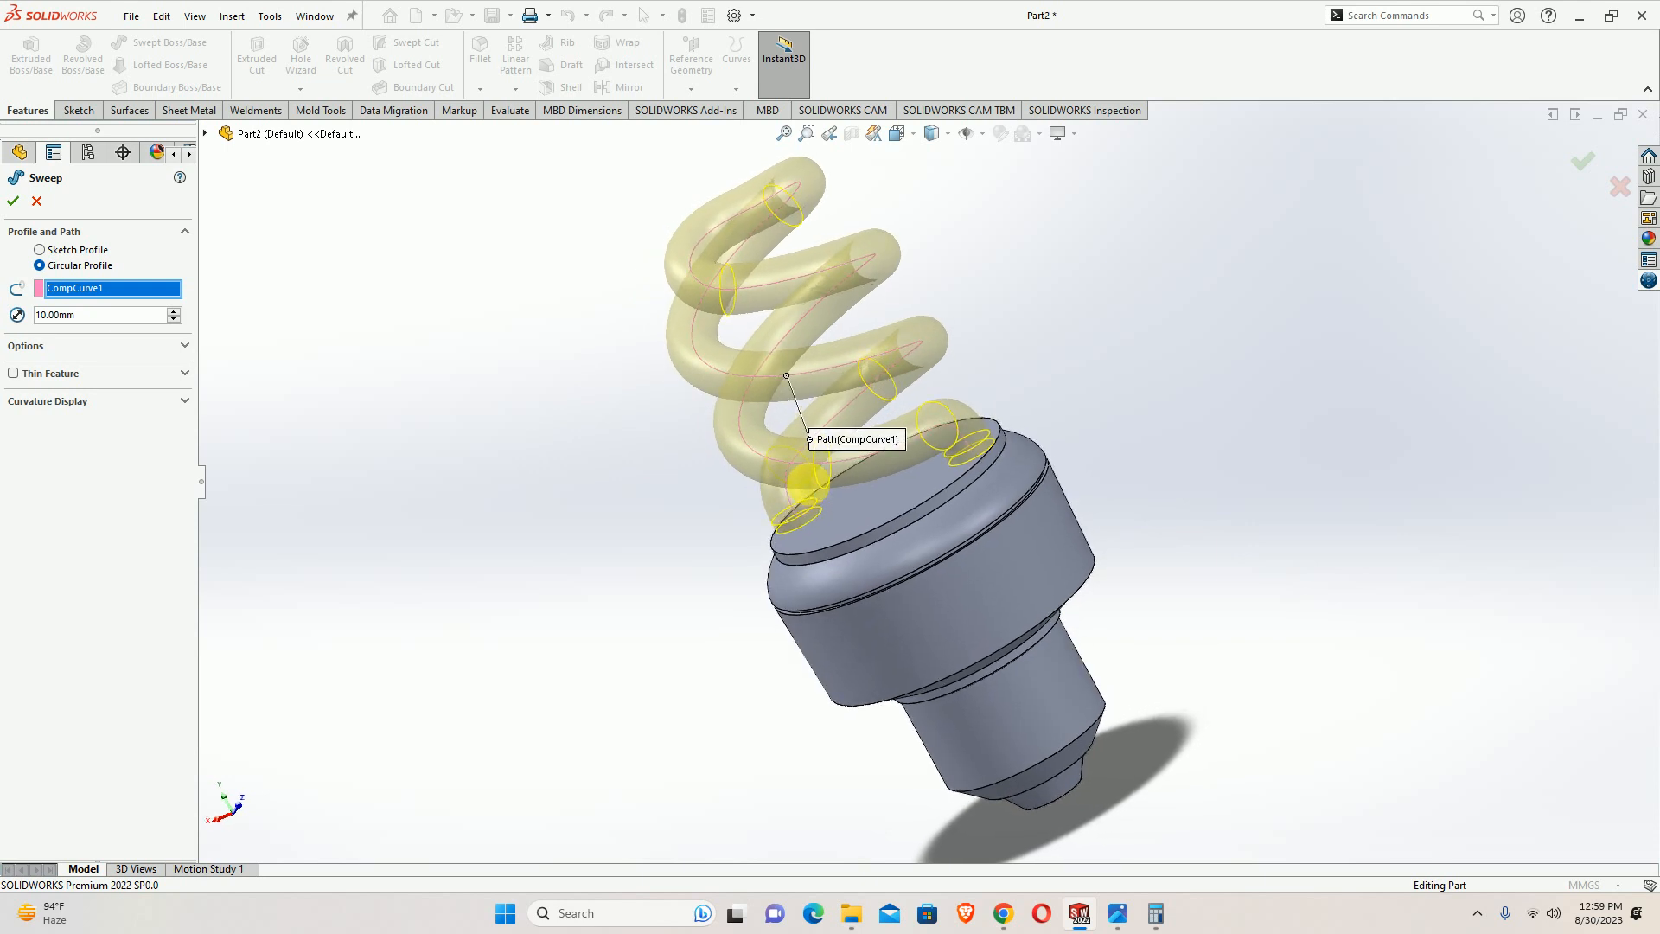
{"action": "left_click", "coordinate": [15, 201]}
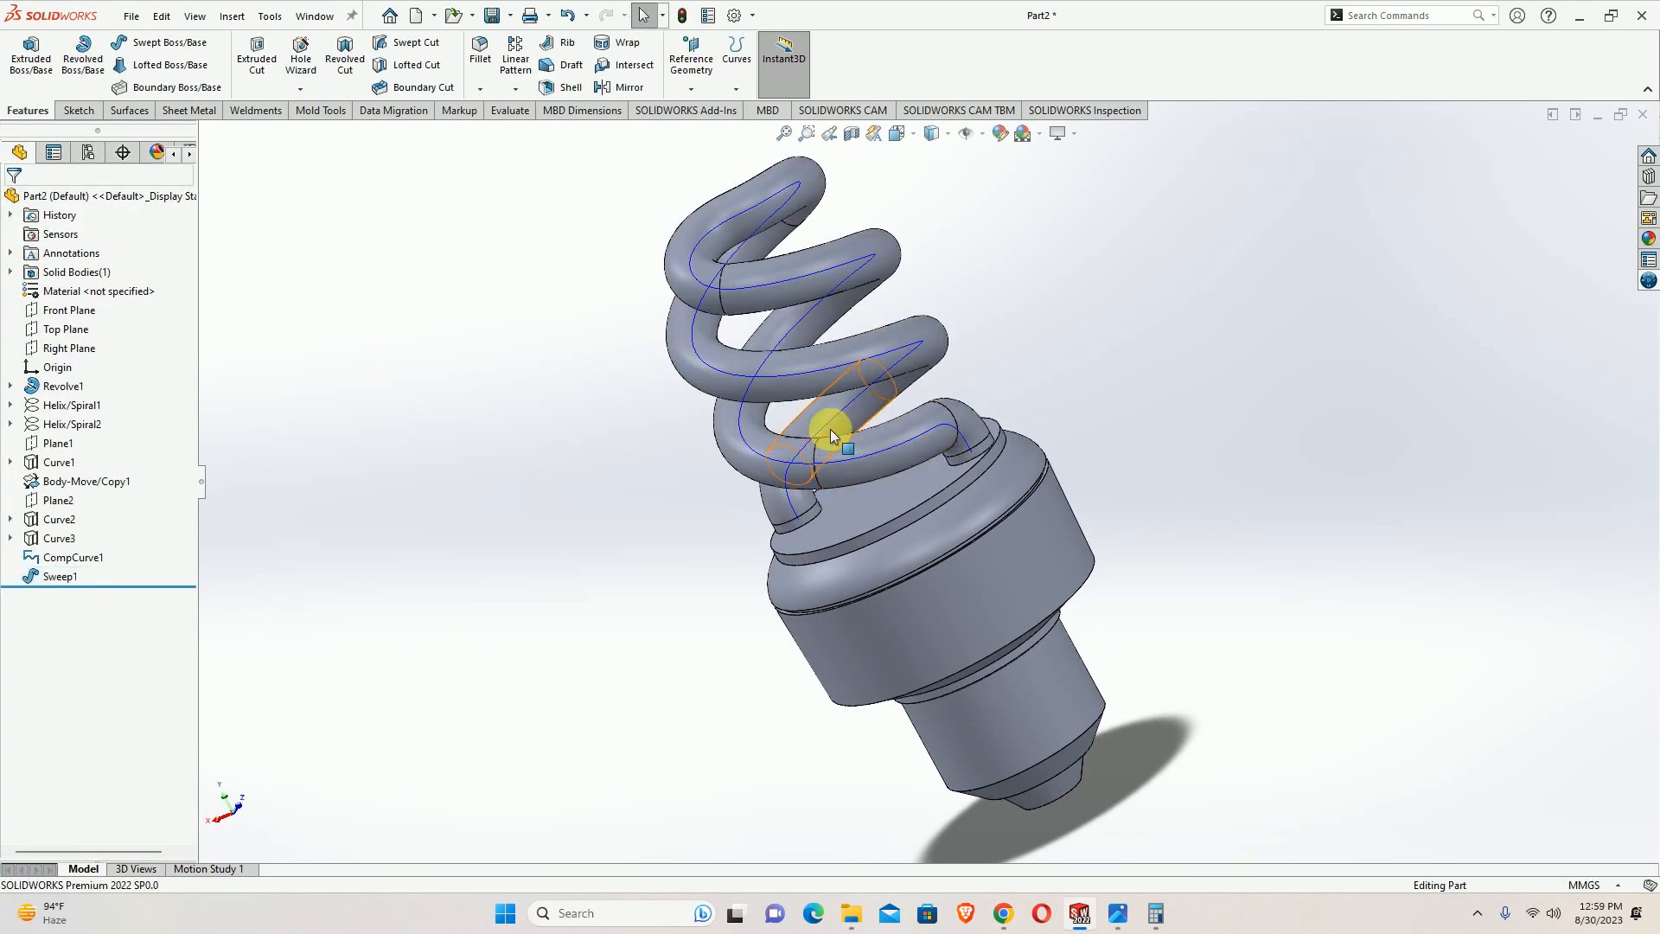
{"action": "left_click", "coordinate": [838, 412]}
Examine the swept spiral tube from several sides, including the joints where its two ends meet the base
{"action": "mouse_move", "coordinate": [910, 359]}
{"action": "middle_mouse_down"}
{"action": "mouse_move", "coordinate": [931, 326]}
{"action": "mouse_move", "coordinate": [1123, 397]}
{"action": "mouse_move", "coordinate": [1072, 641]}
{"action": "mouse_move", "coordinate": [982, 689]}
{"action": "mouse_move", "coordinate": [921, 616]}
{"action": "mouse_move", "coordinate": [812, 345]}
{"action": "mouse_move", "coordinate": [886, 434]}
{"action": "mouse_move", "coordinate": [905, 360]}
{"action": "middle_mouse_up"}
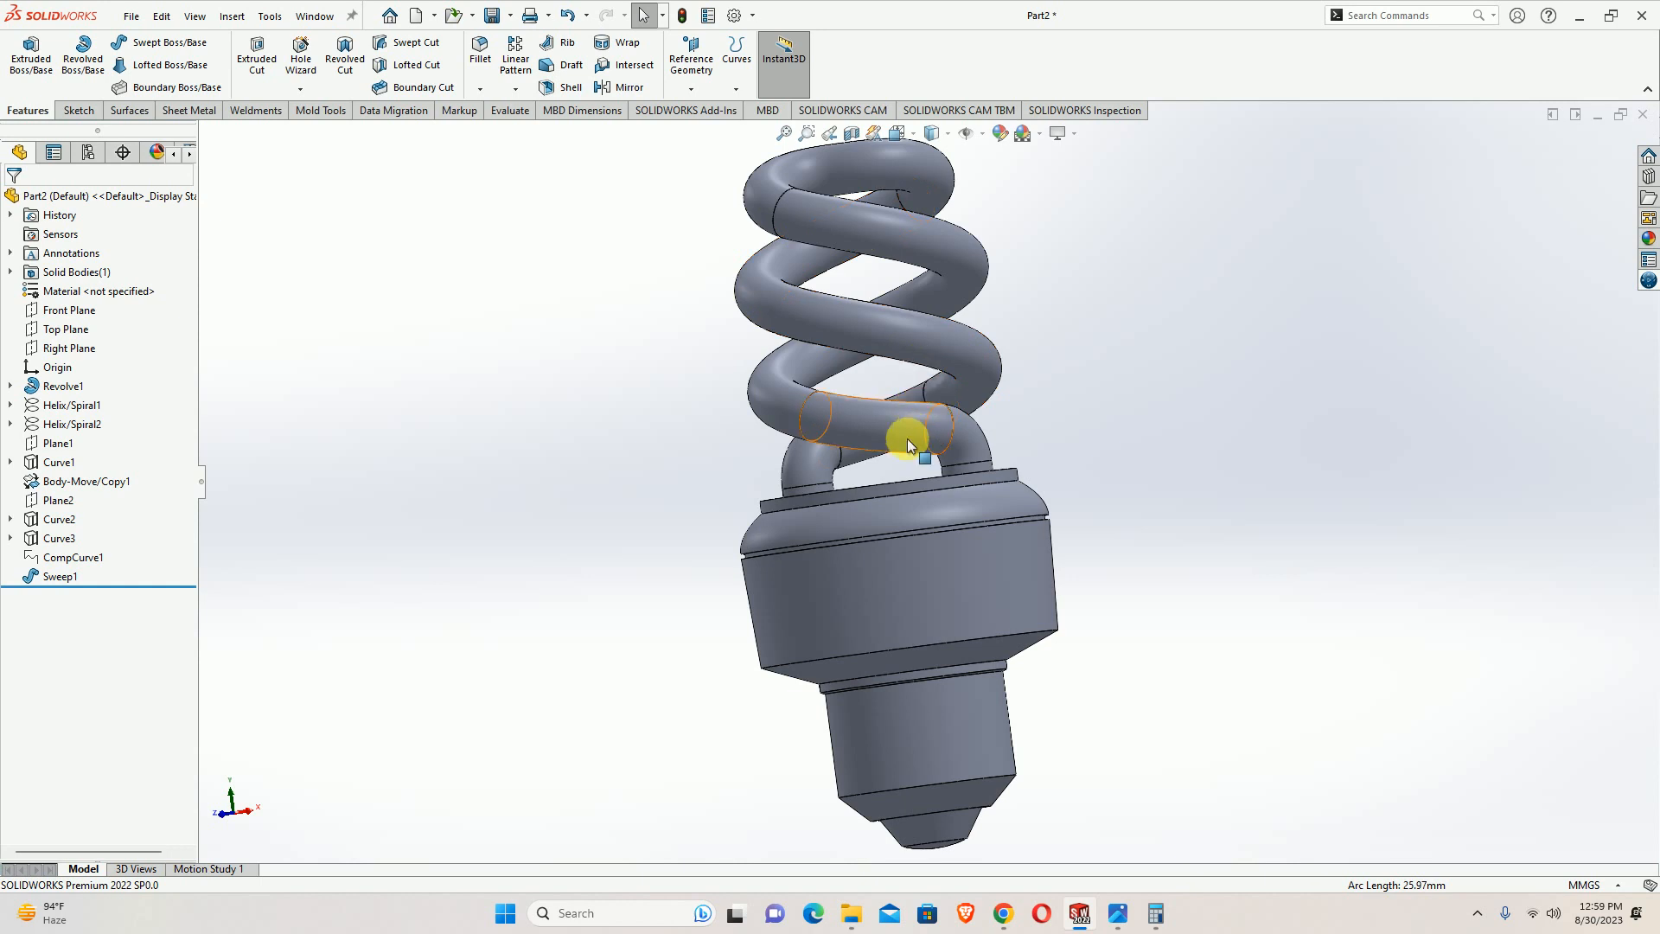
{"action": "middle_click_drag", "start_coordinate": [907, 438], "coordinate": [925, 484]}
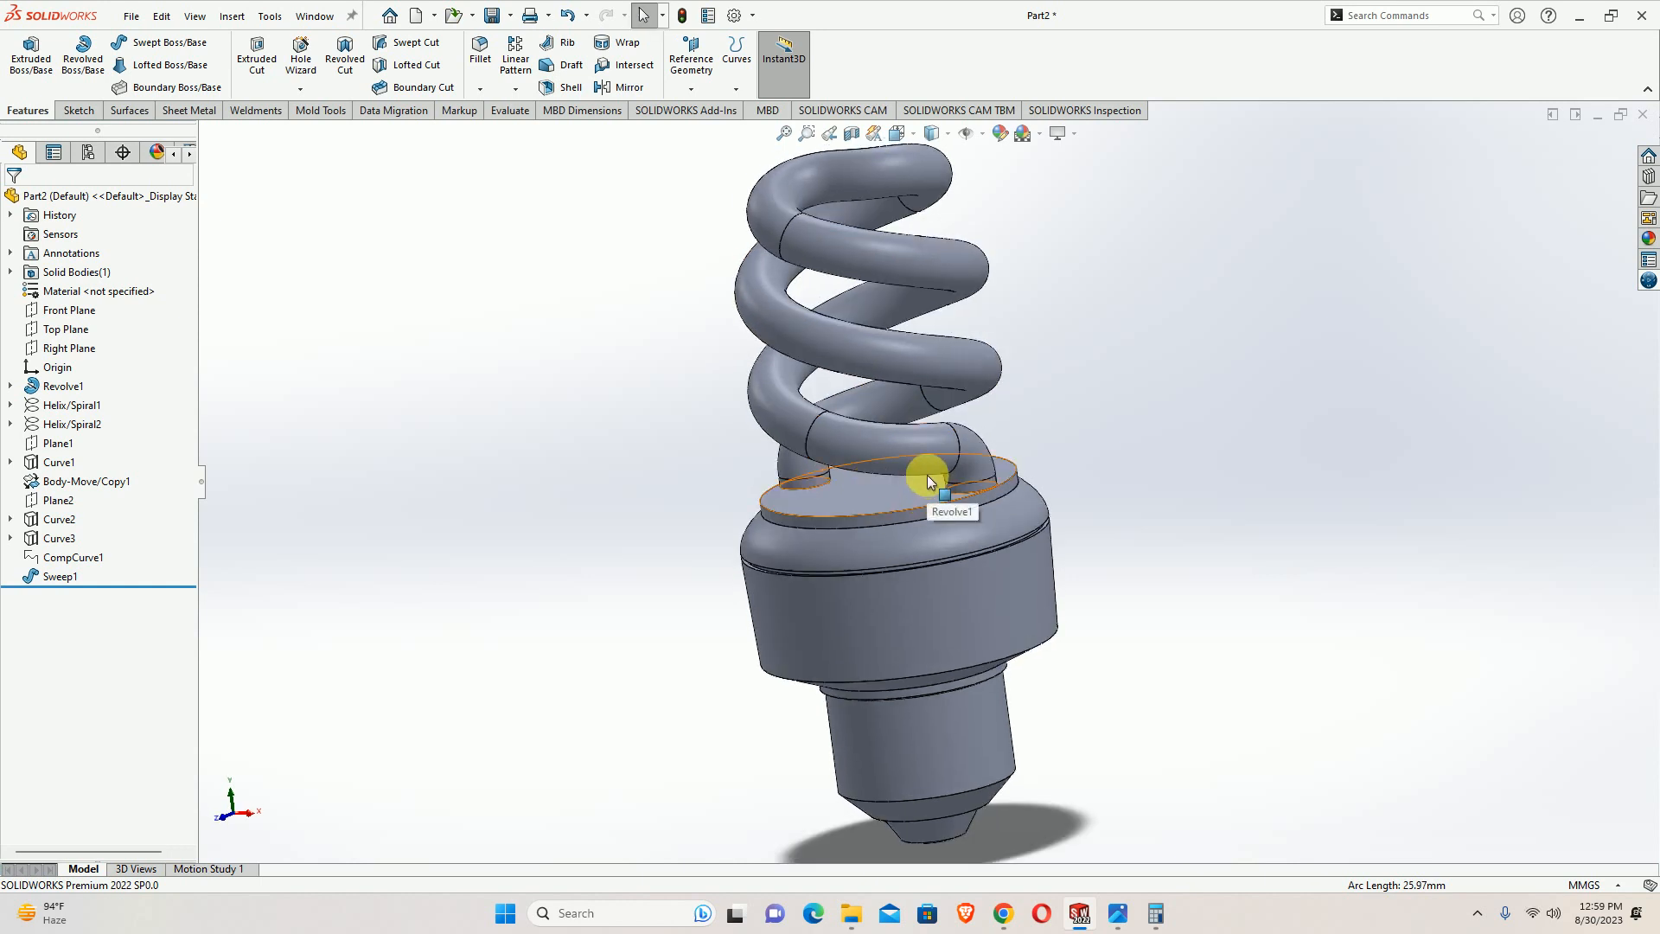
{"action": "middle_click_drag", "start_coordinate": [946, 463], "coordinate": [937, 408]}
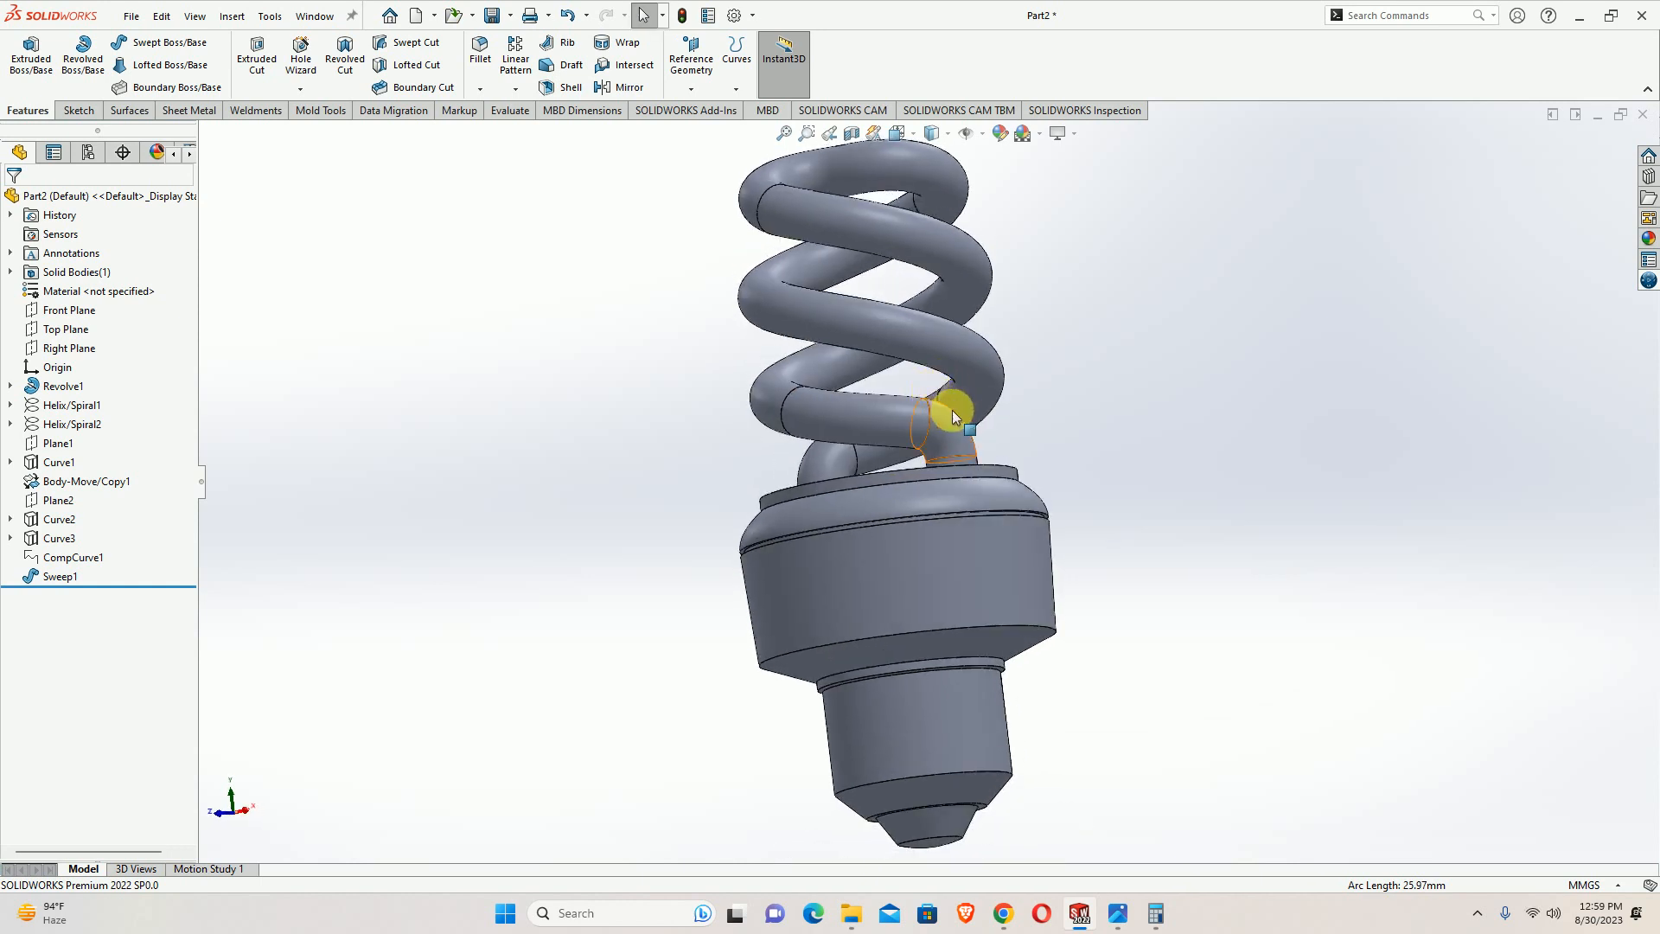
{"action": "scroll", "coordinate": [925, 389], "scroll_direction": "down", "scroll_amount": 3}
{"action": "scroll", "coordinate": [853, 411], "scroll_direction": "up", "scroll_amount": 4}
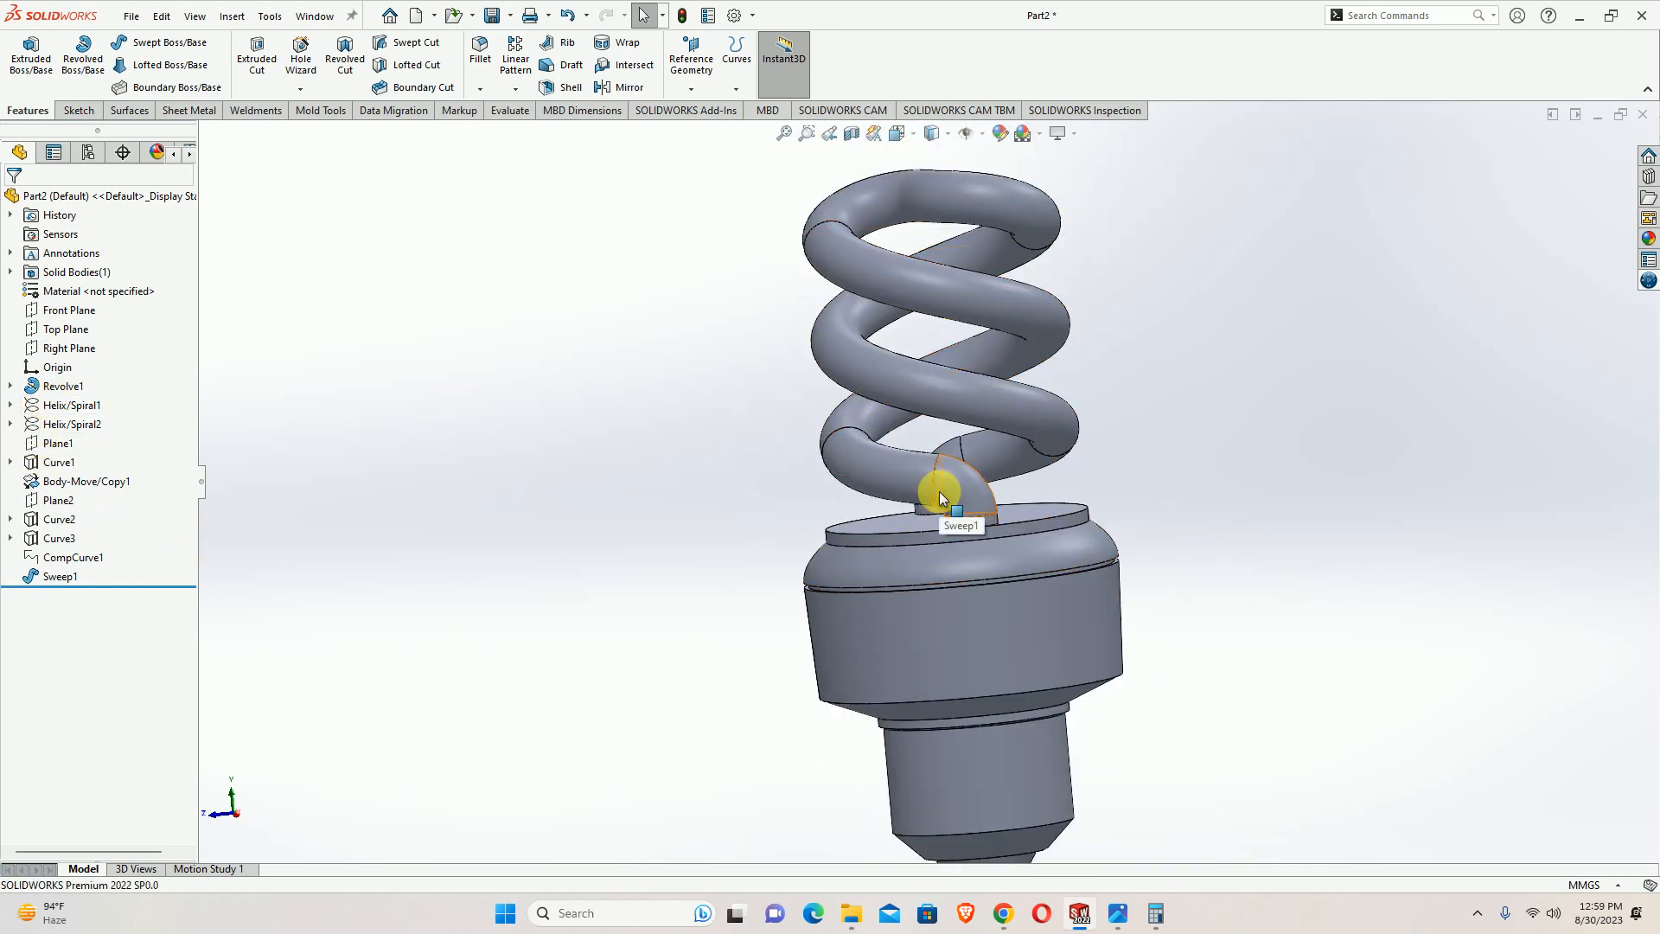
{"action": "middle_click_drag", "start_coordinate": [1082, 530], "coordinate": [1067, 242]}
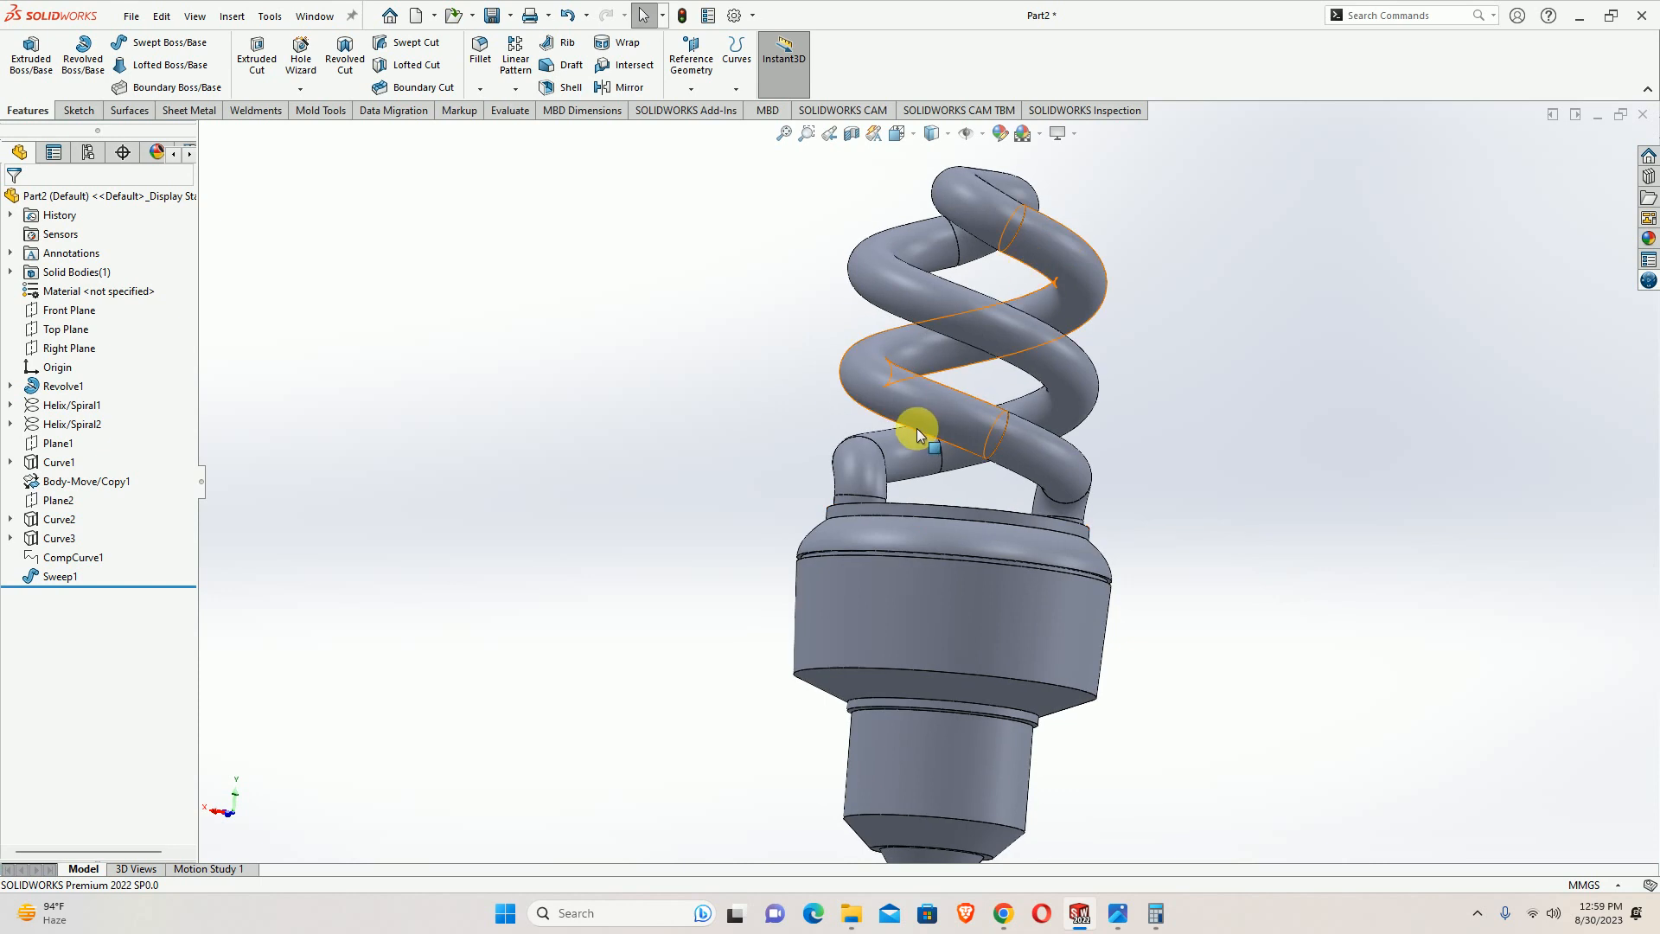
{"action": "scroll", "coordinate": [1007, 481], "scroll_direction": "down", "scroll_amount": 1}
{"action": "scroll", "coordinate": [1097, 538], "scroll_direction": "down", "scroll_amount": 4}
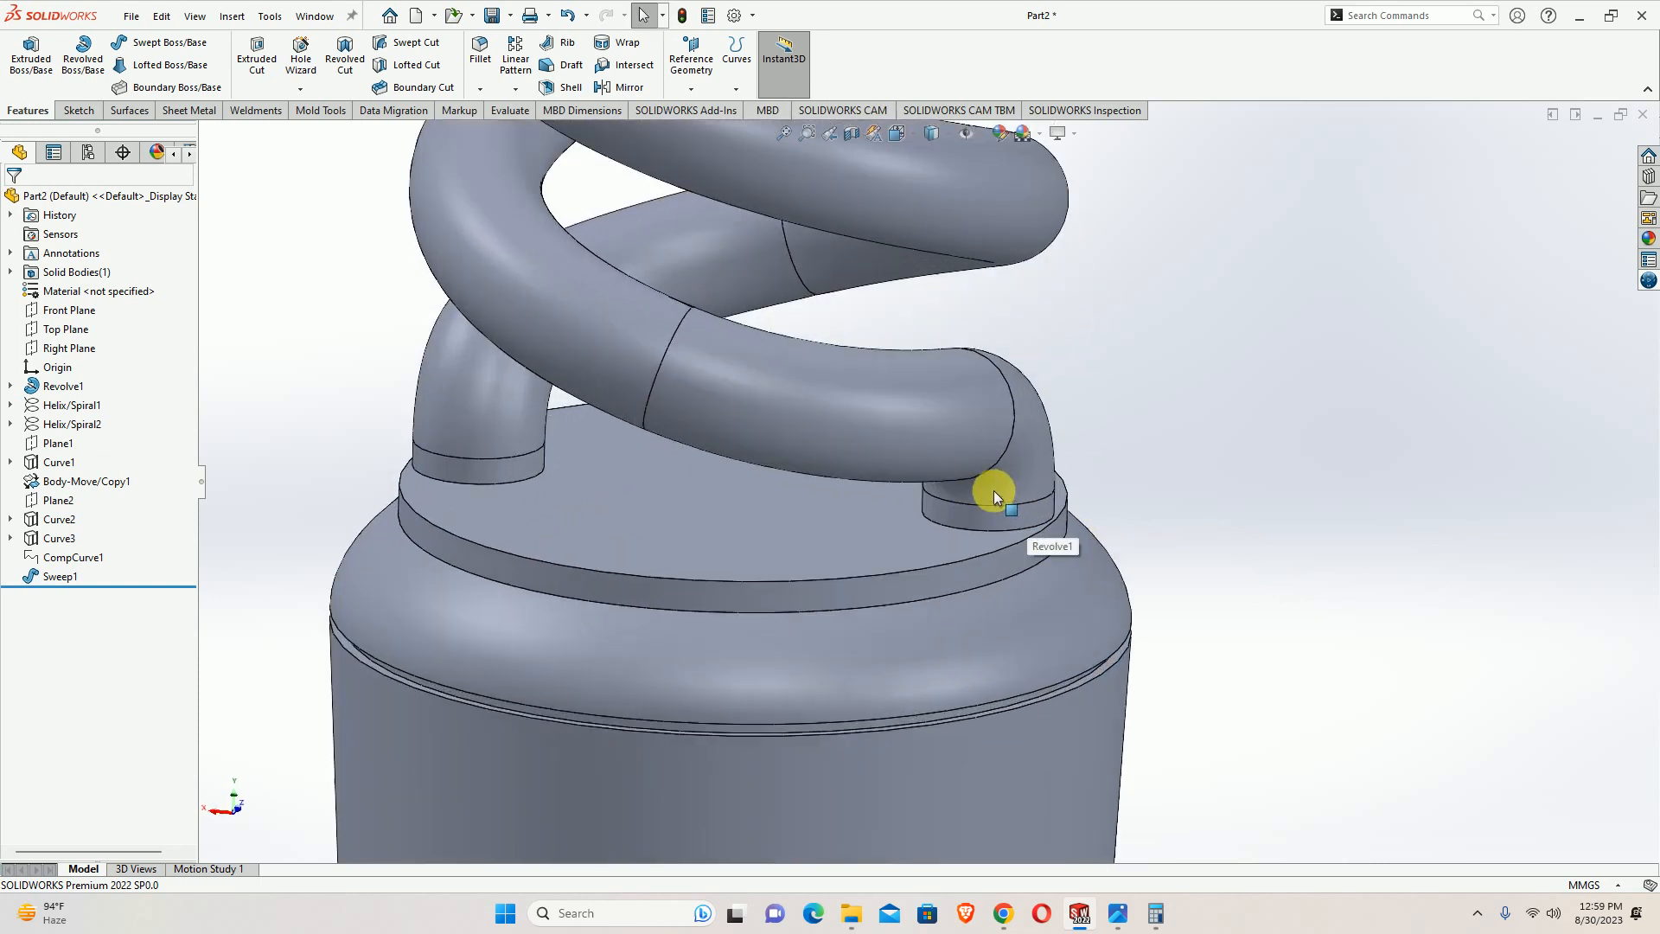
{"action": "middle_click_drag", "start_coordinate": [994, 491], "coordinate": [980, 499]}
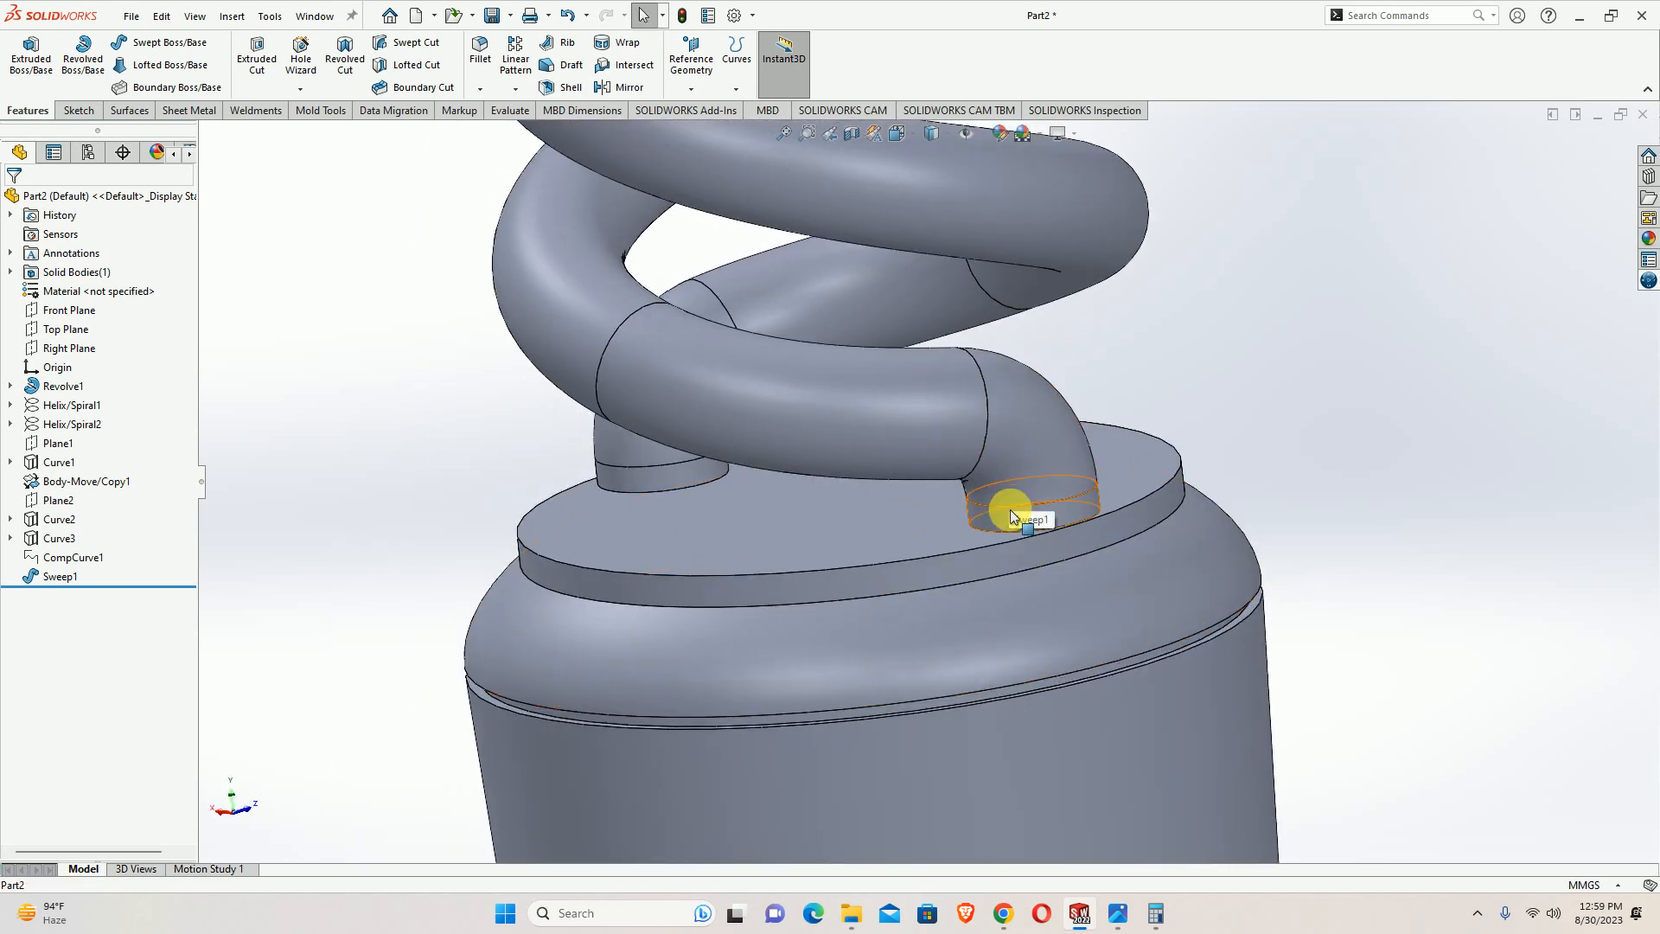
Start a Metric Tap M80x4.0 cut thread from the lower circular edge of the base's narrow cylinder
{"action": "scroll", "coordinate": [1003, 476], "scroll_direction": "up", "scroll_amount": 4}
{"action": "scroll", "coordinate": [943, 571], "scroll_direction": "up", "scroll_amount": 2}
{"action": "scroll", "coordinate": [921, 663], "scroll_direction": "down", "scroll_amount": 5}
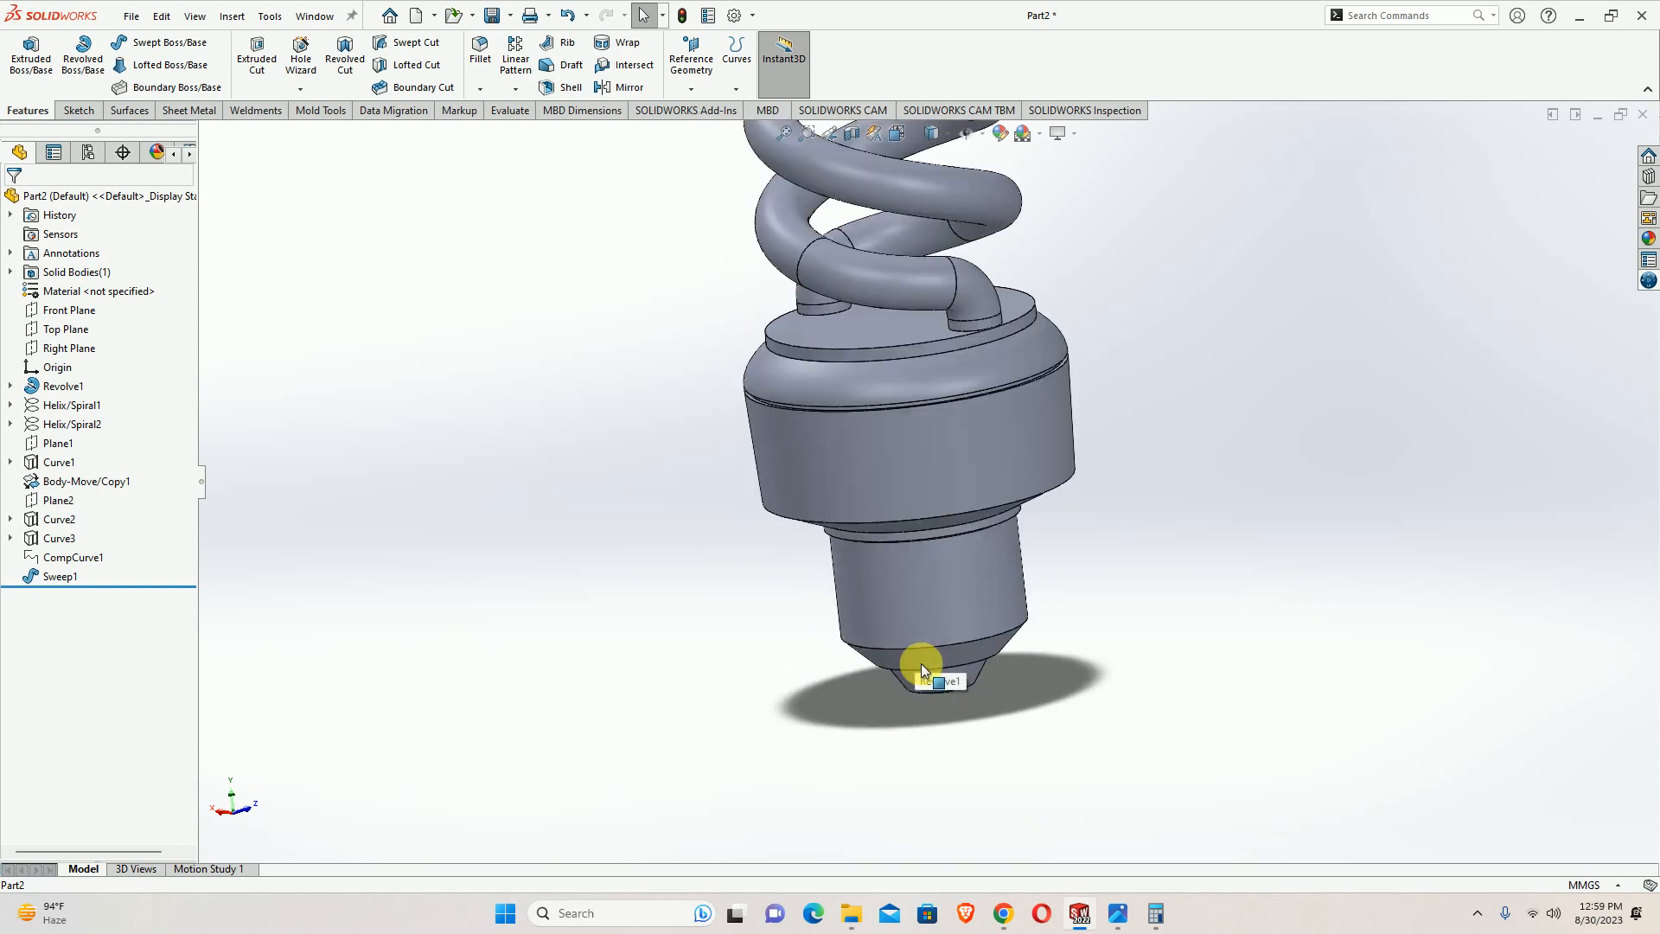
{"action": "left_click", "coordinate": [300, 90]}
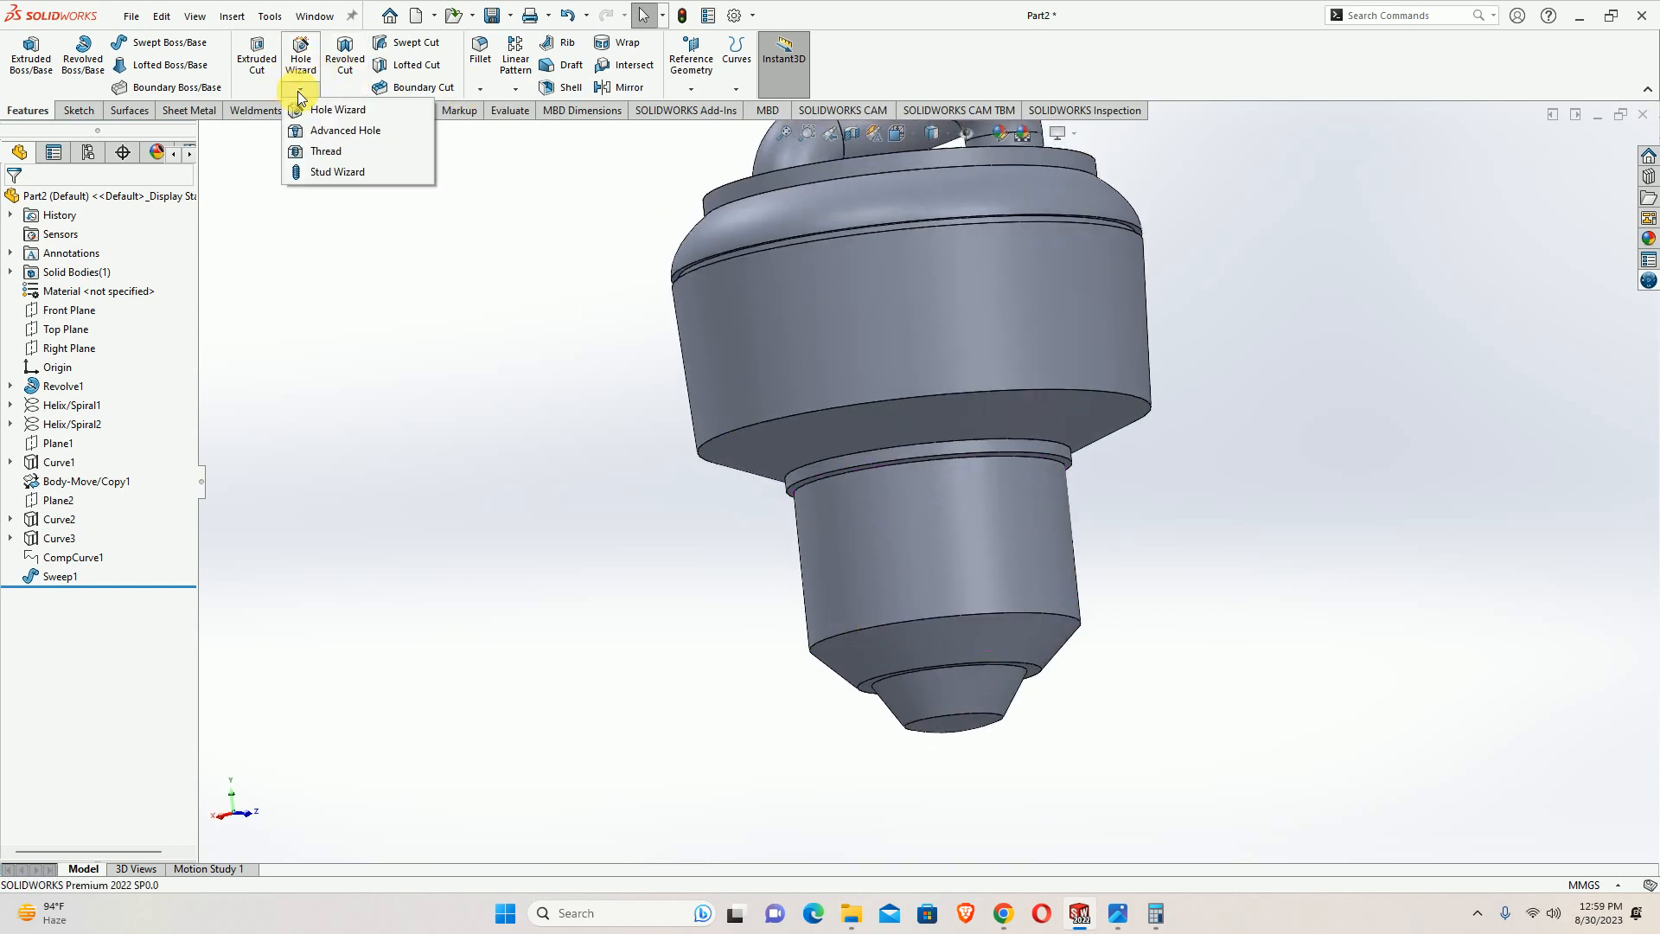
{"action": "left_click", "coordinate": [324, 153]}
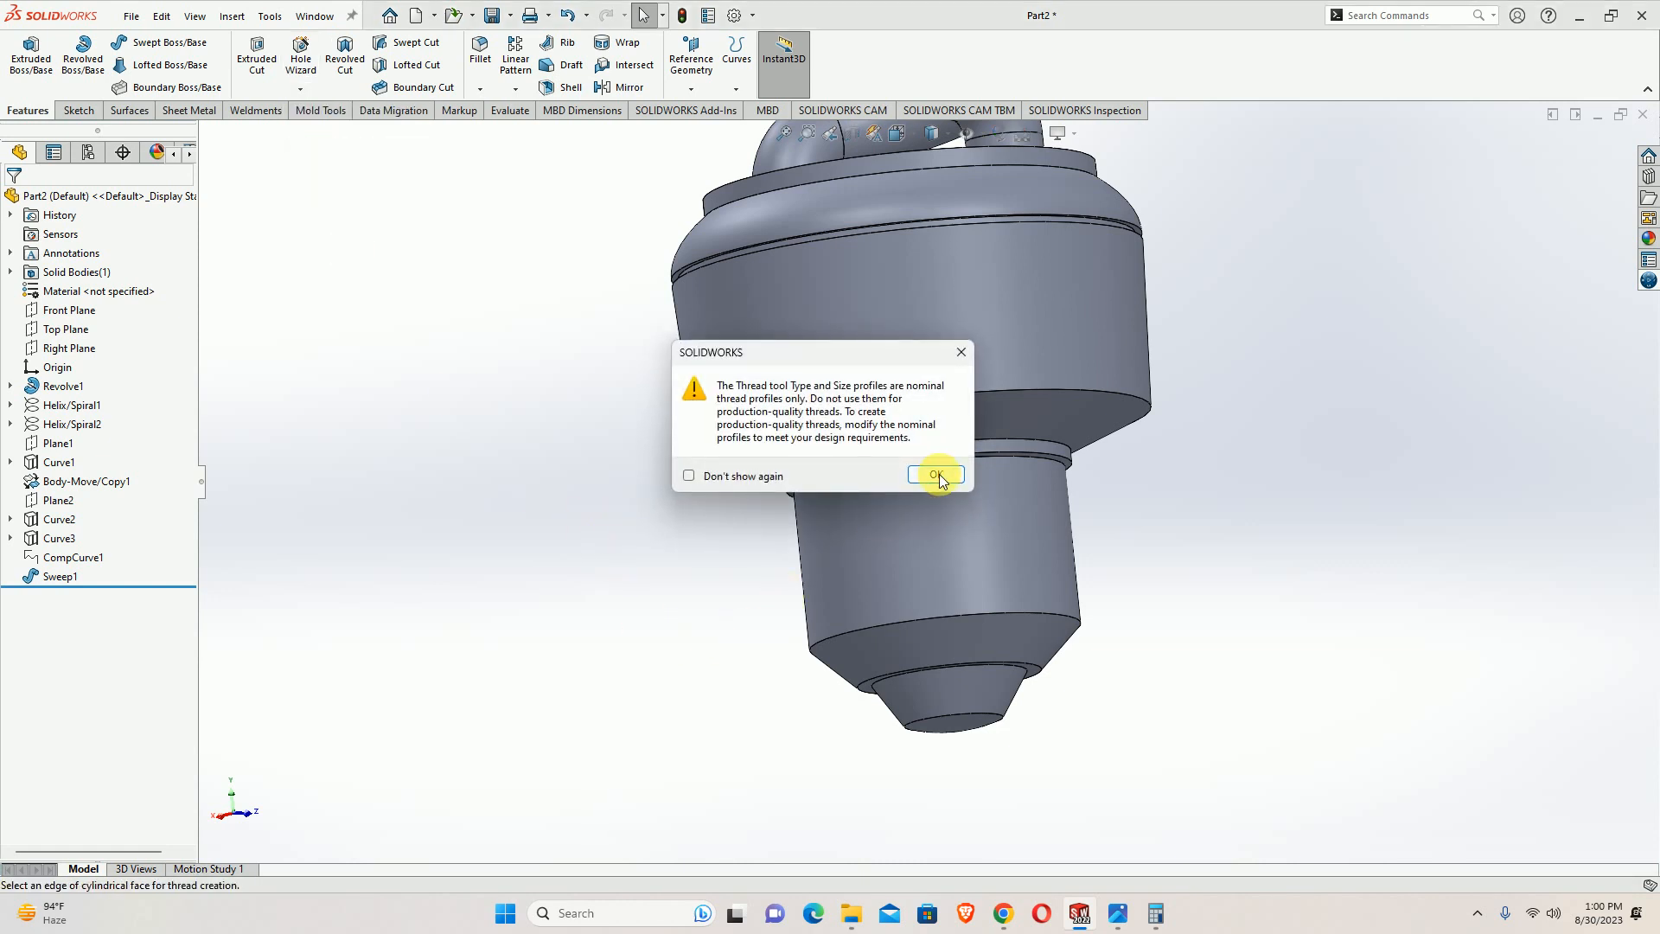
{"action": "left_click", "coordinate": [922, 475]}
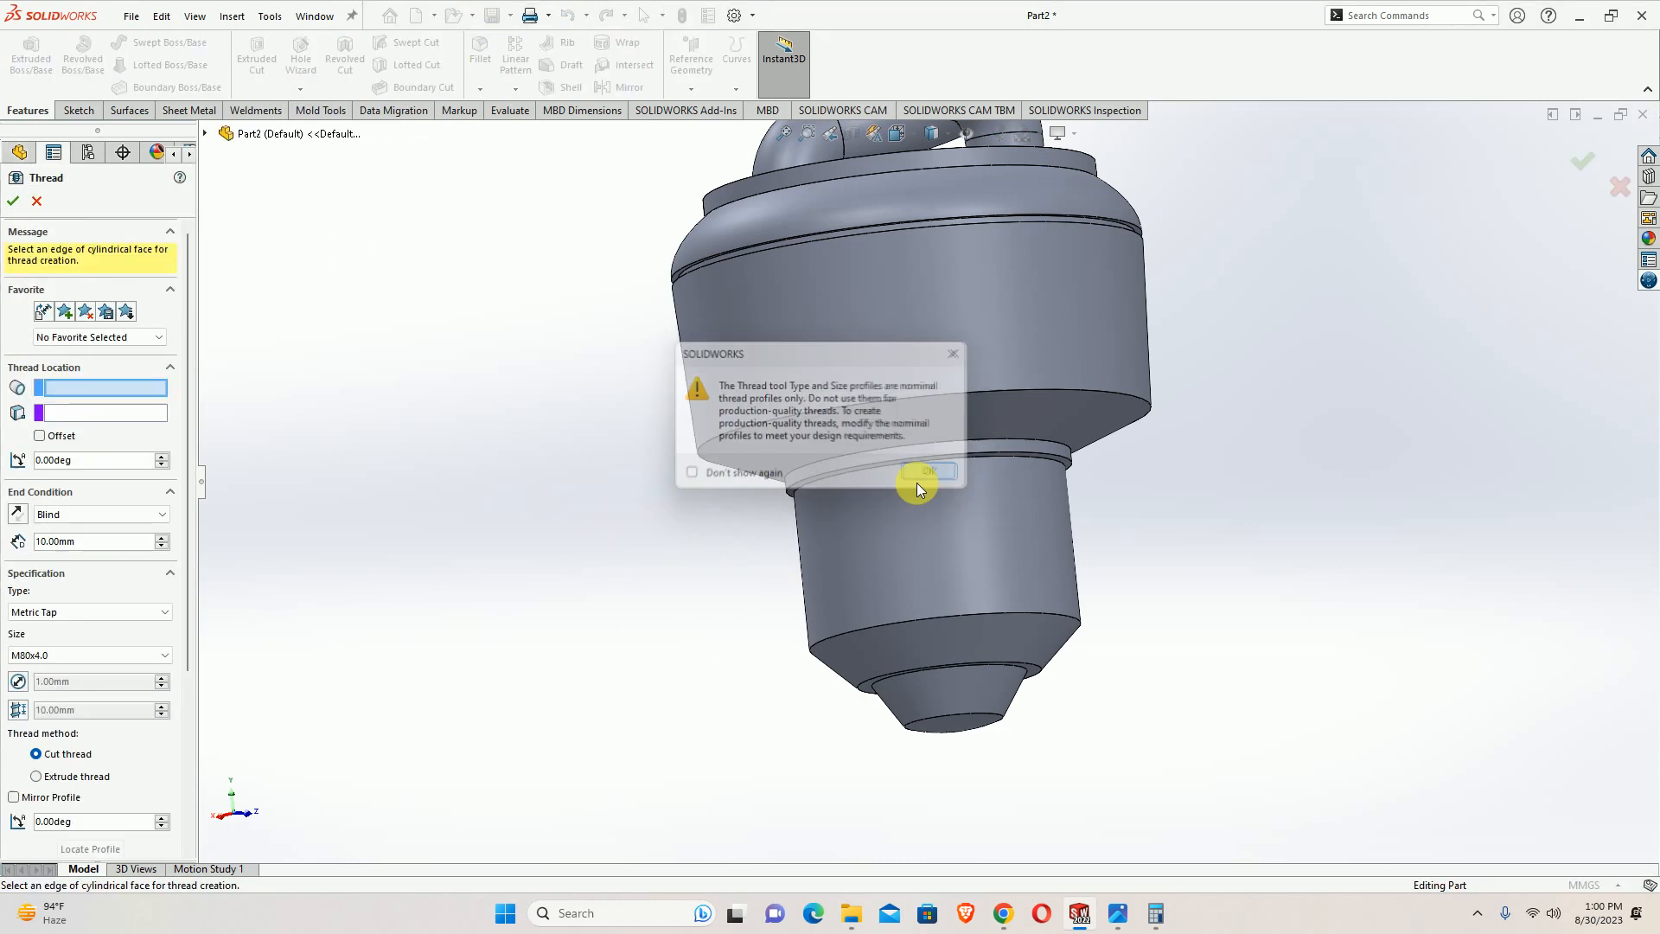
{"action": "left_click", "coordinate": [850, 629]}
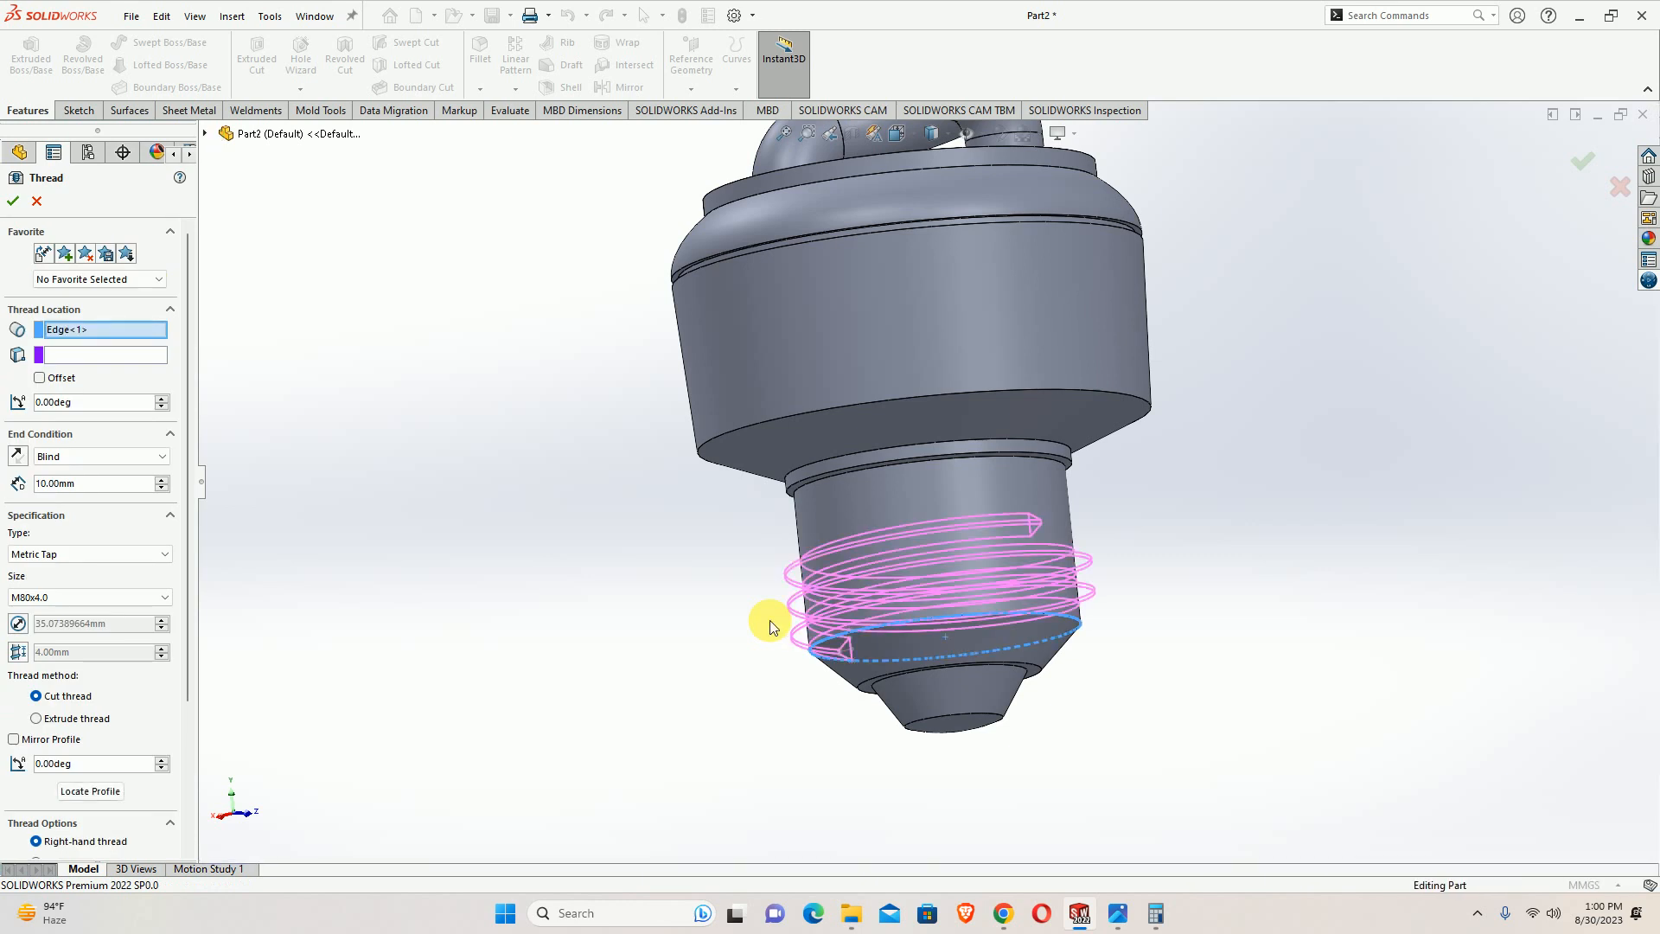
{"action": "middle_click_drag", "start_coordinate": [844, 641], "coordinate": [891, 647]}
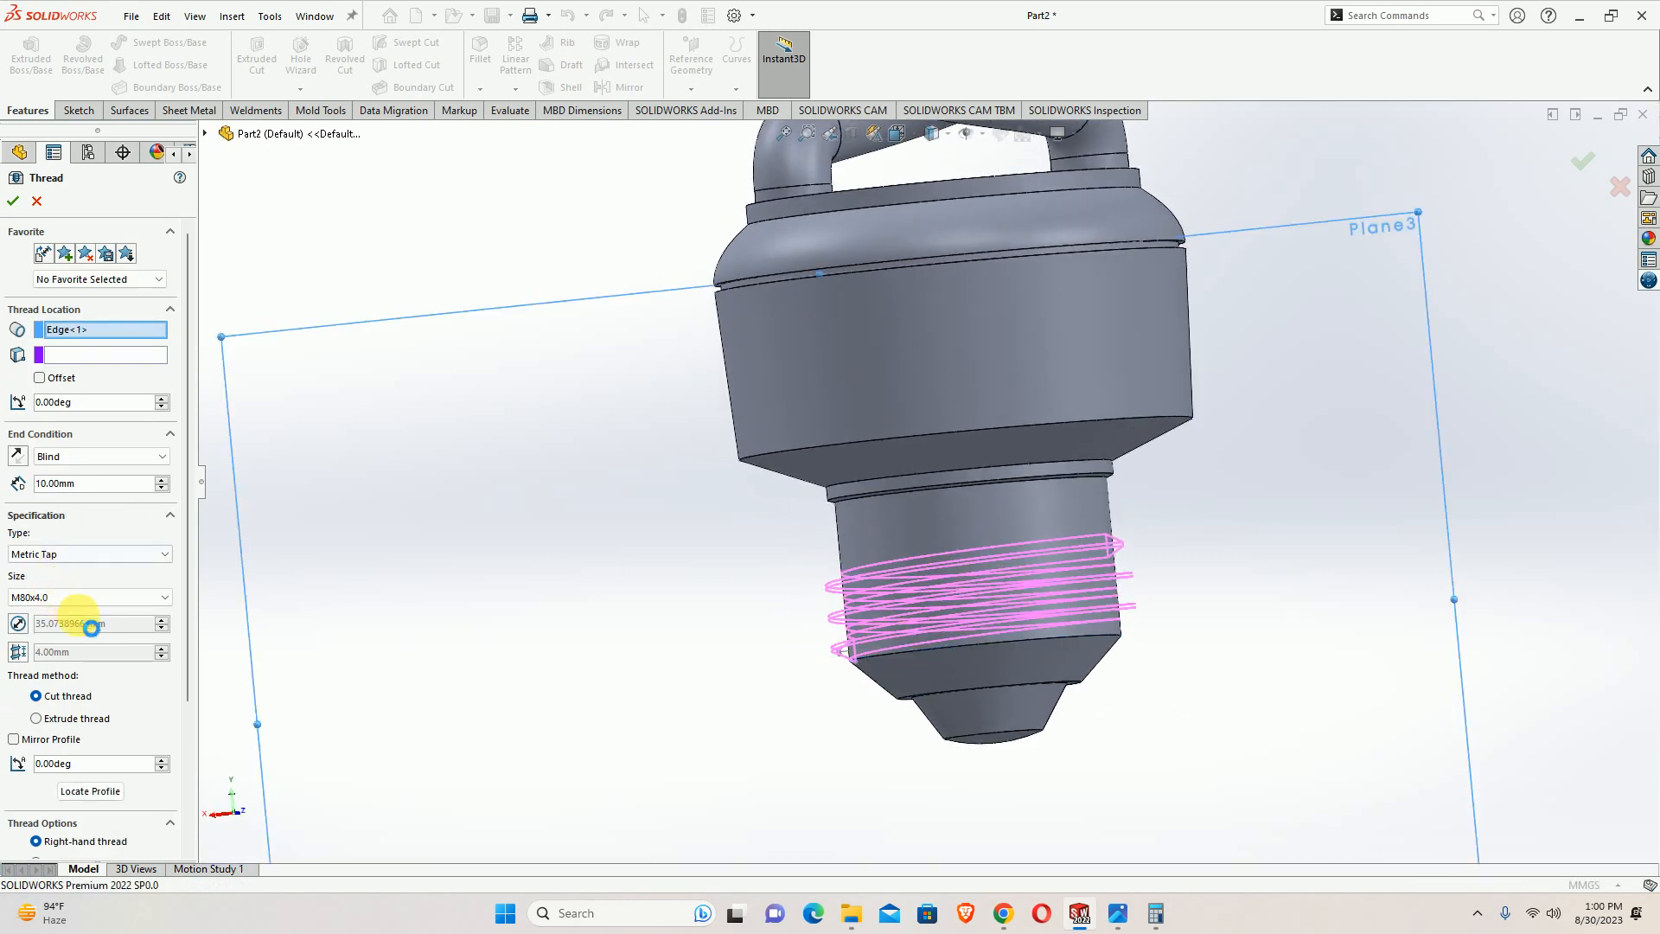
{"action": "key", "text": "Down"}
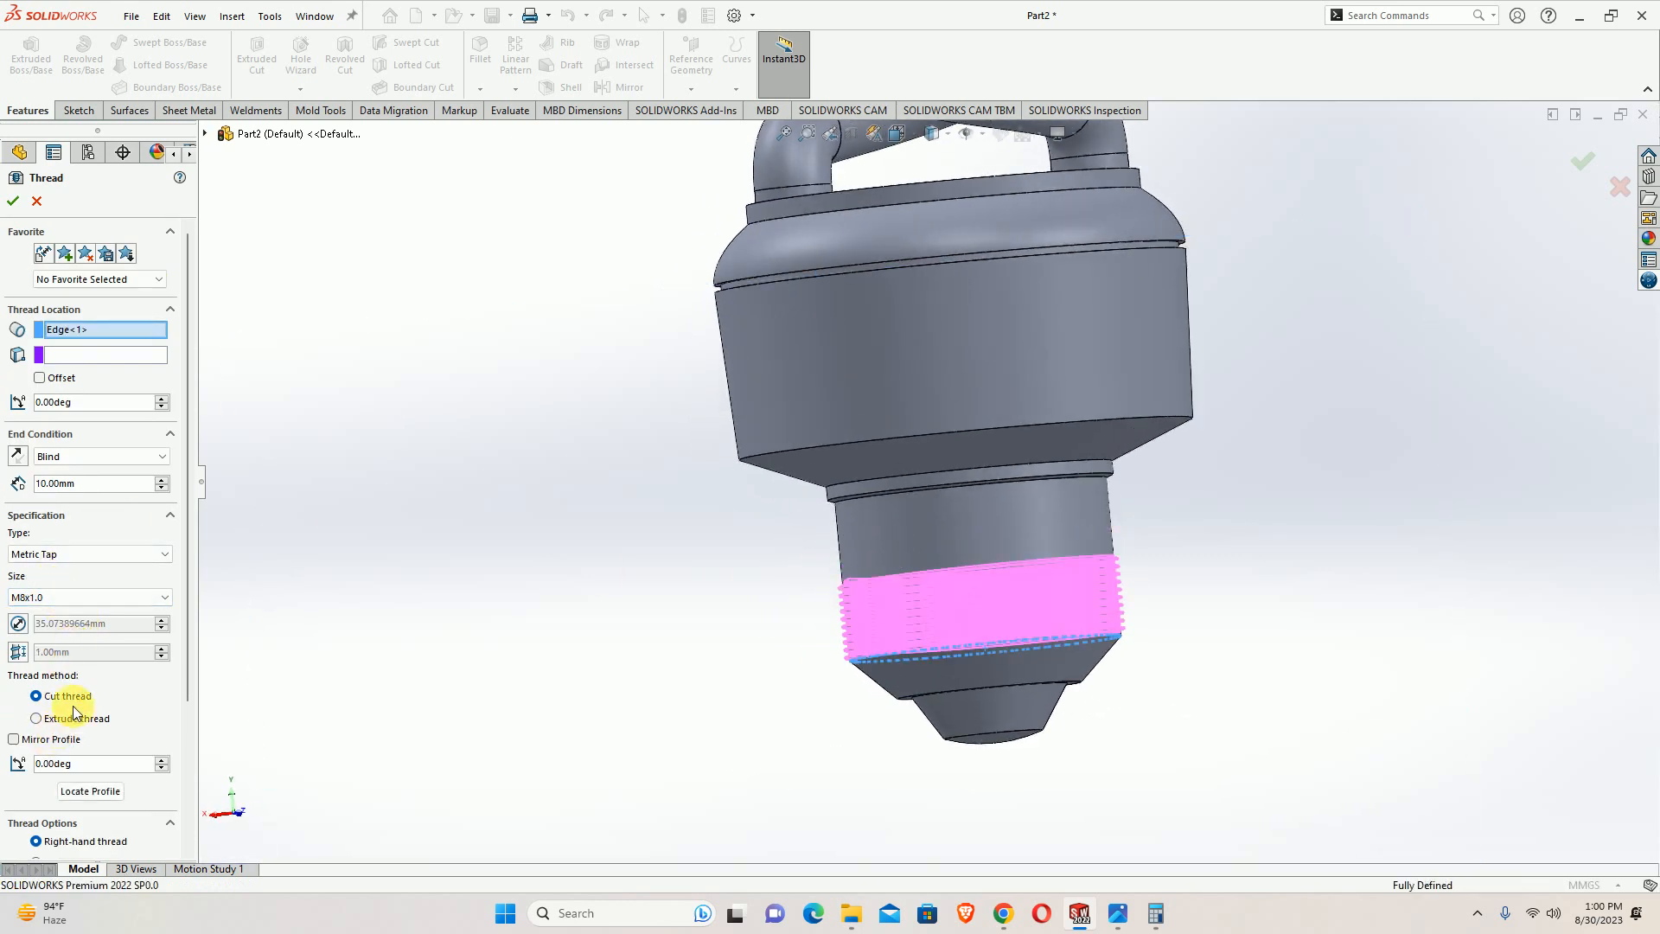
{"action": "scroll", "coordinate": [64, 595], "scroll_direction": "up", "scroll_amount": 1}
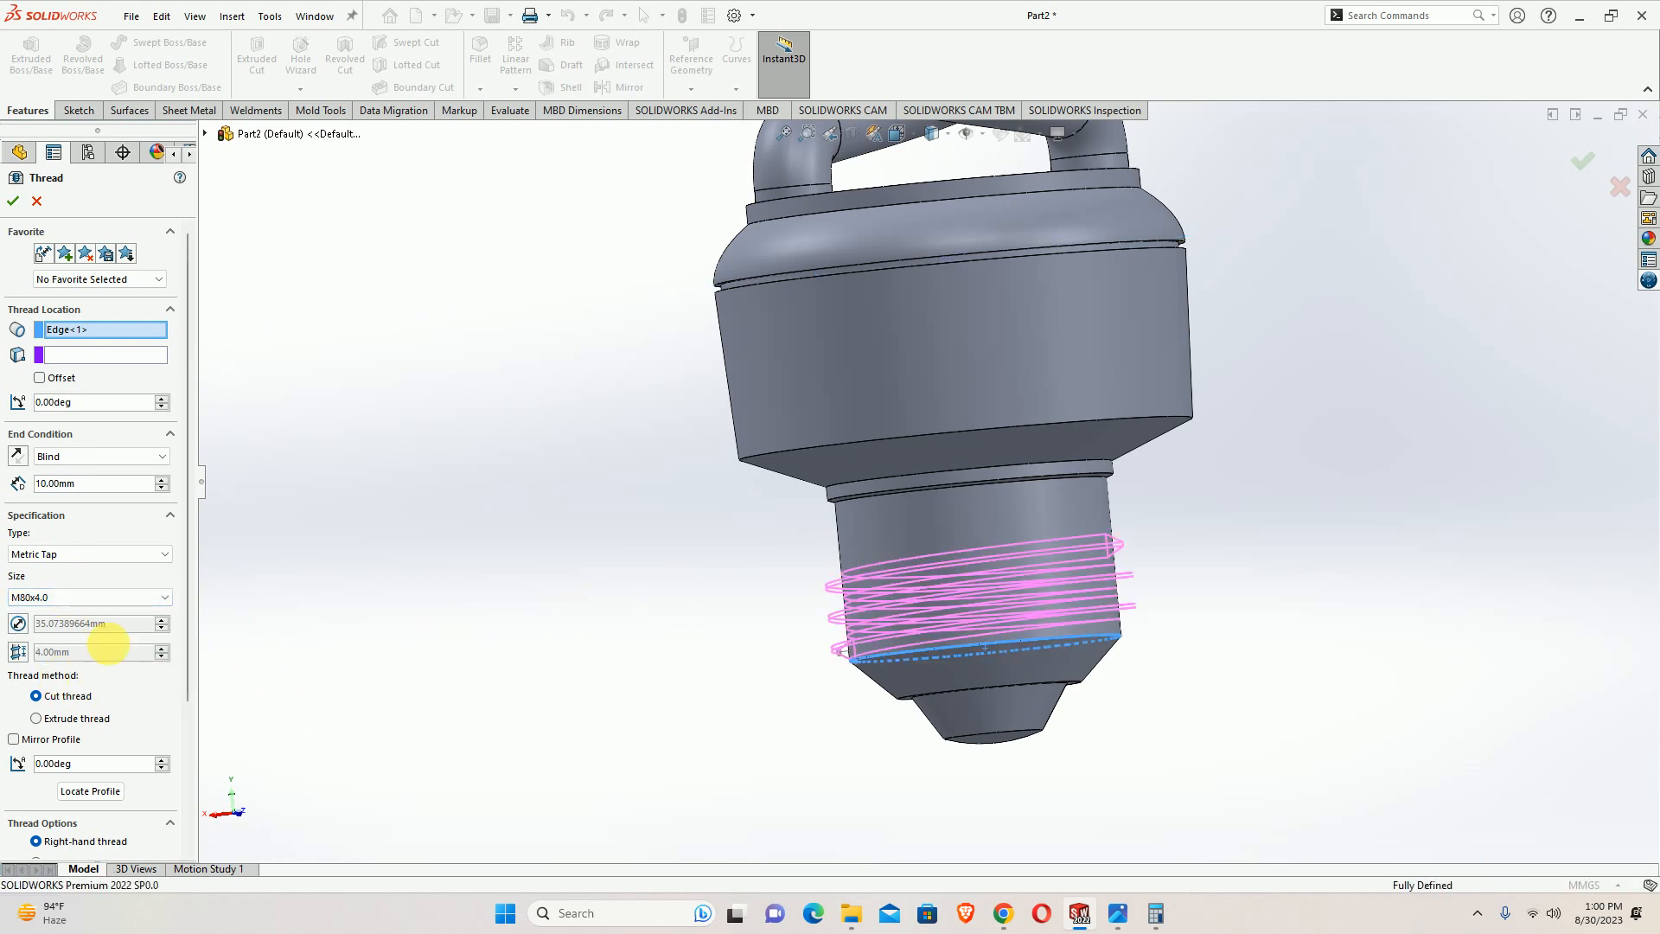
Mirror the thread profile horizontally and set the blind thread depth to 15 mm
{"action": "left_click", "coordinate": [59, 741]}
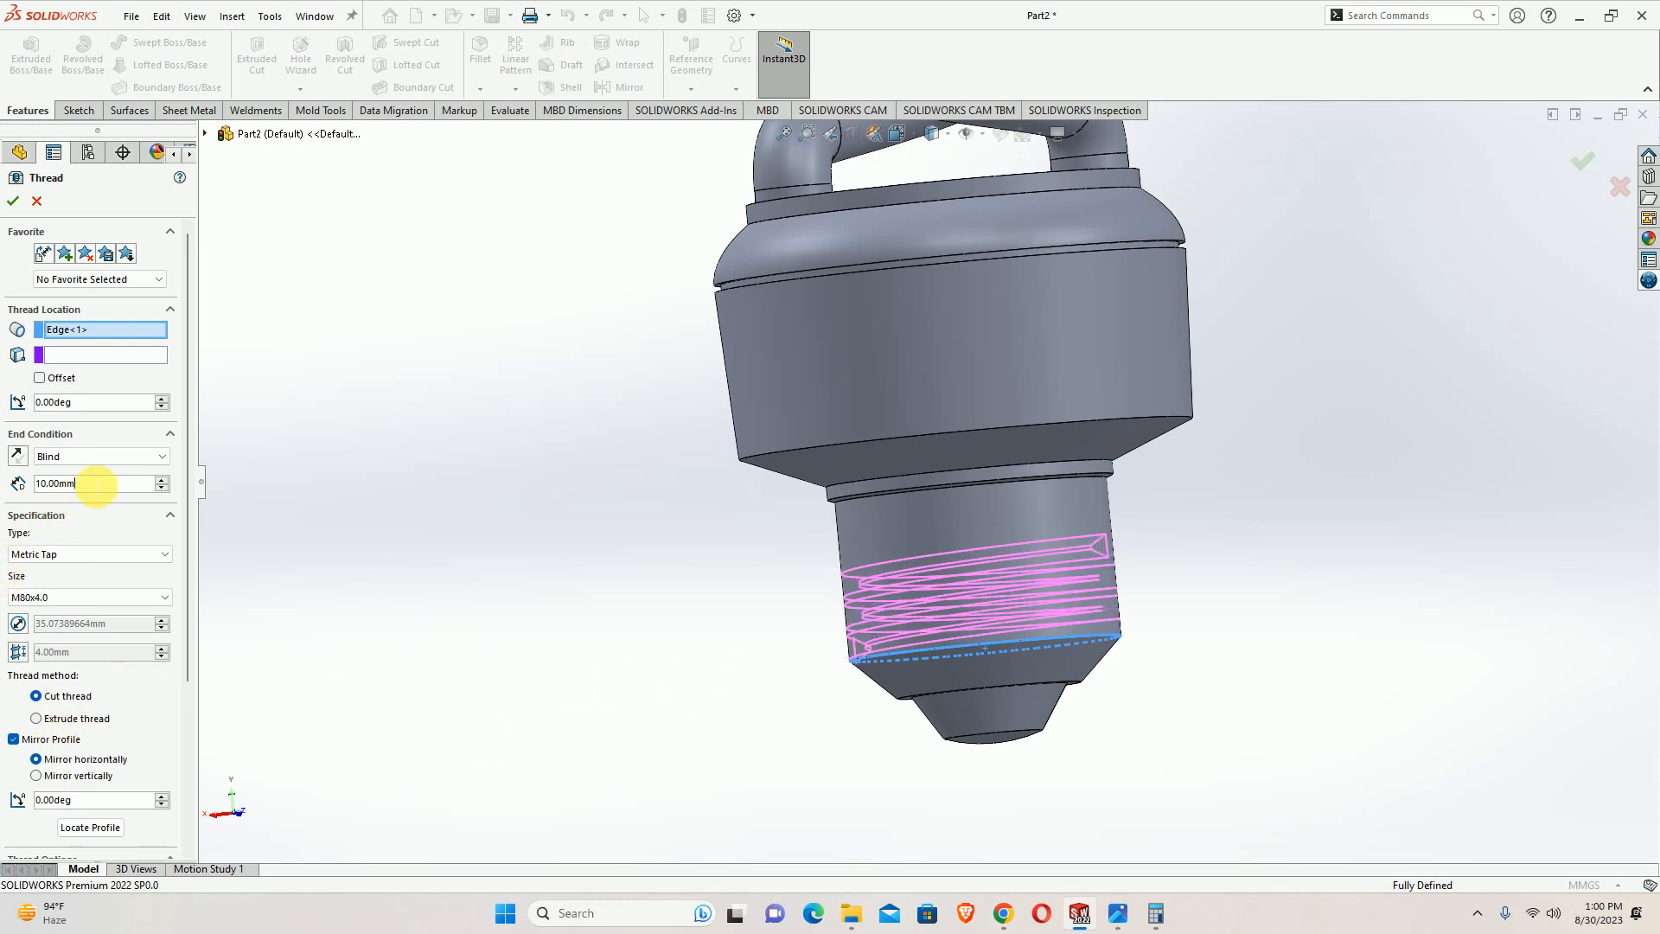
{"action": "type", "text": "15"}
{"action": "key", "text": "Return"}
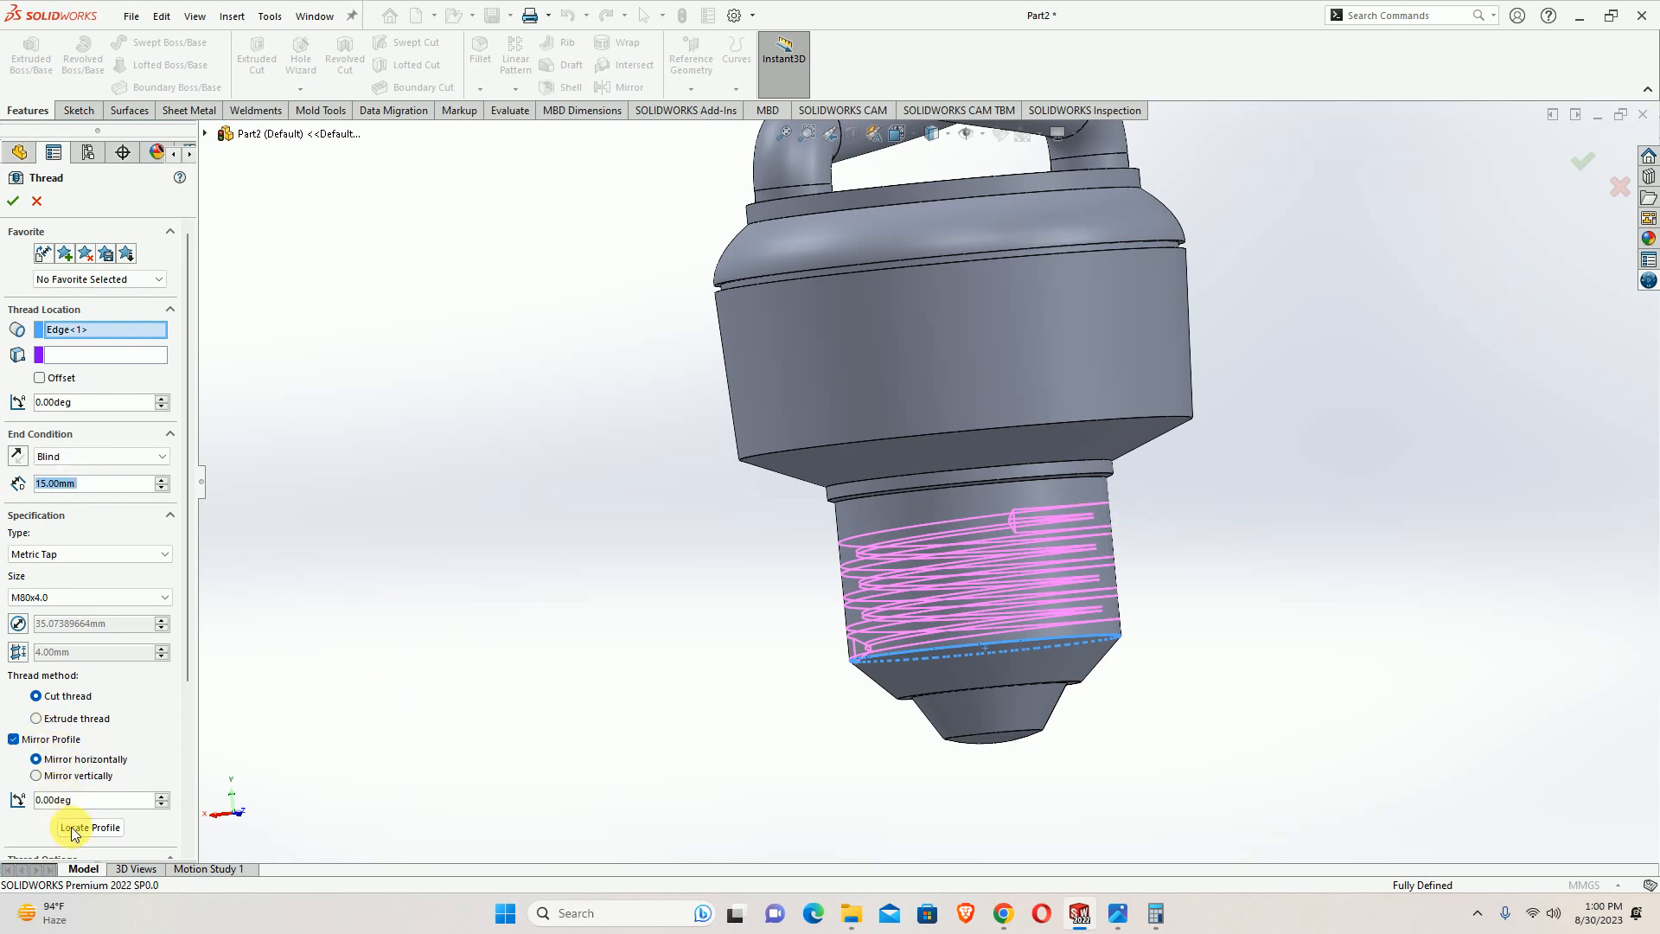
Relocate the thread profile by its upper outer corner and create the thread with a blind depth of 17 mm
{"action": "left_click", "coordinate": [111, 828]}
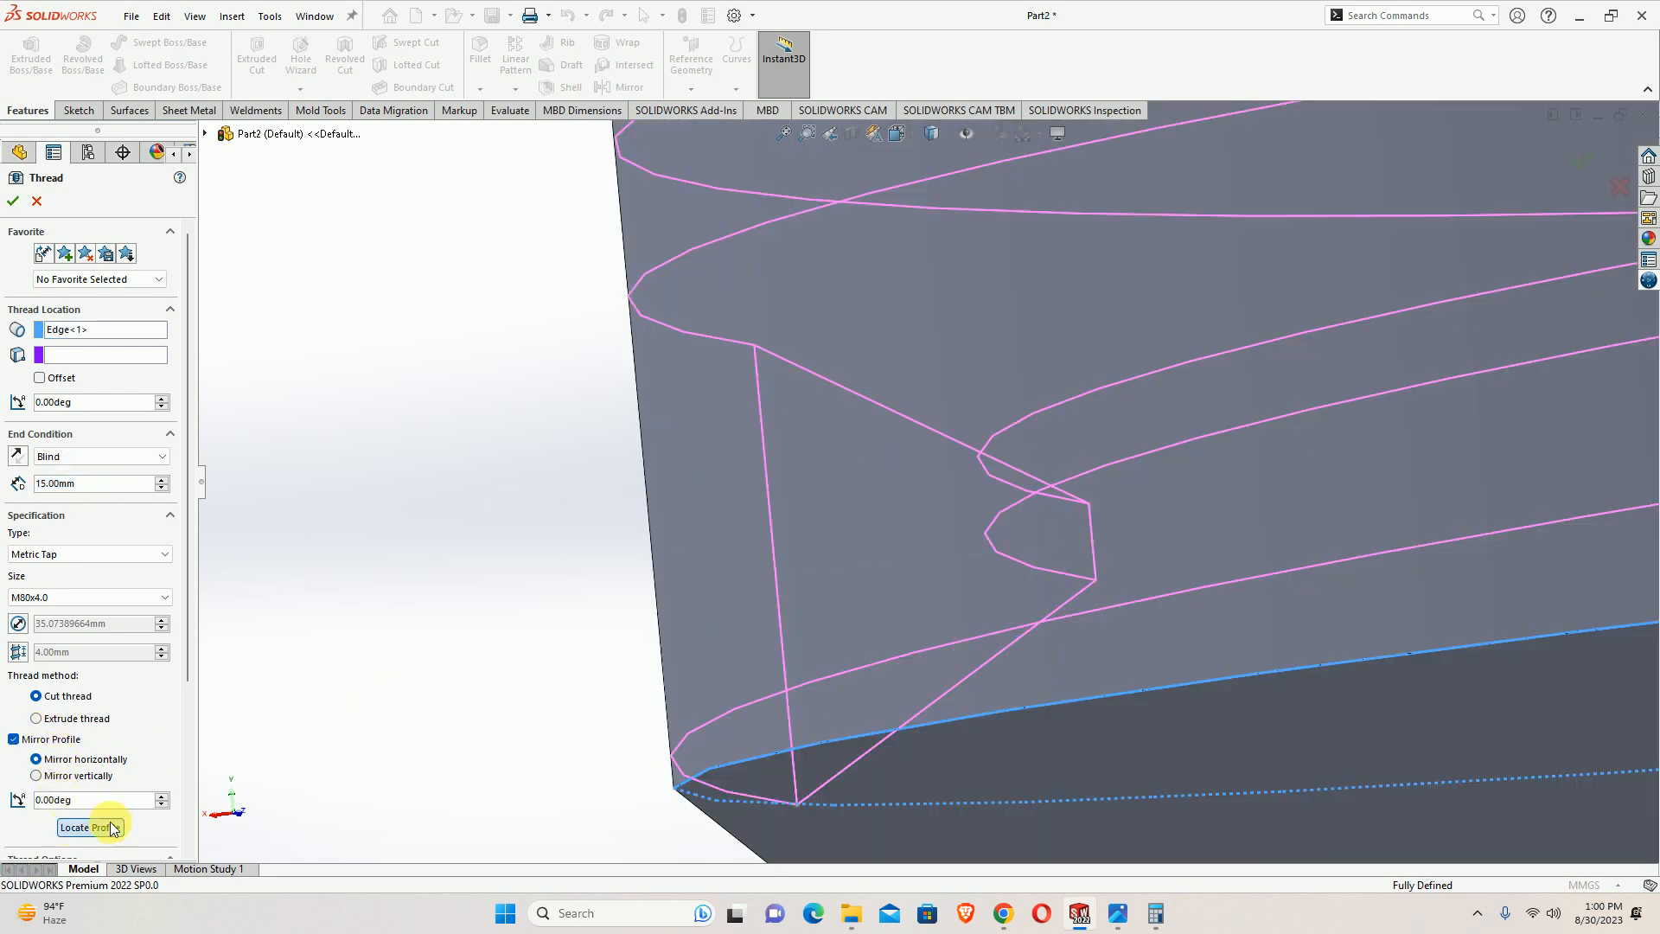
{"action": "left_click", "coordinate": [751, 344]}
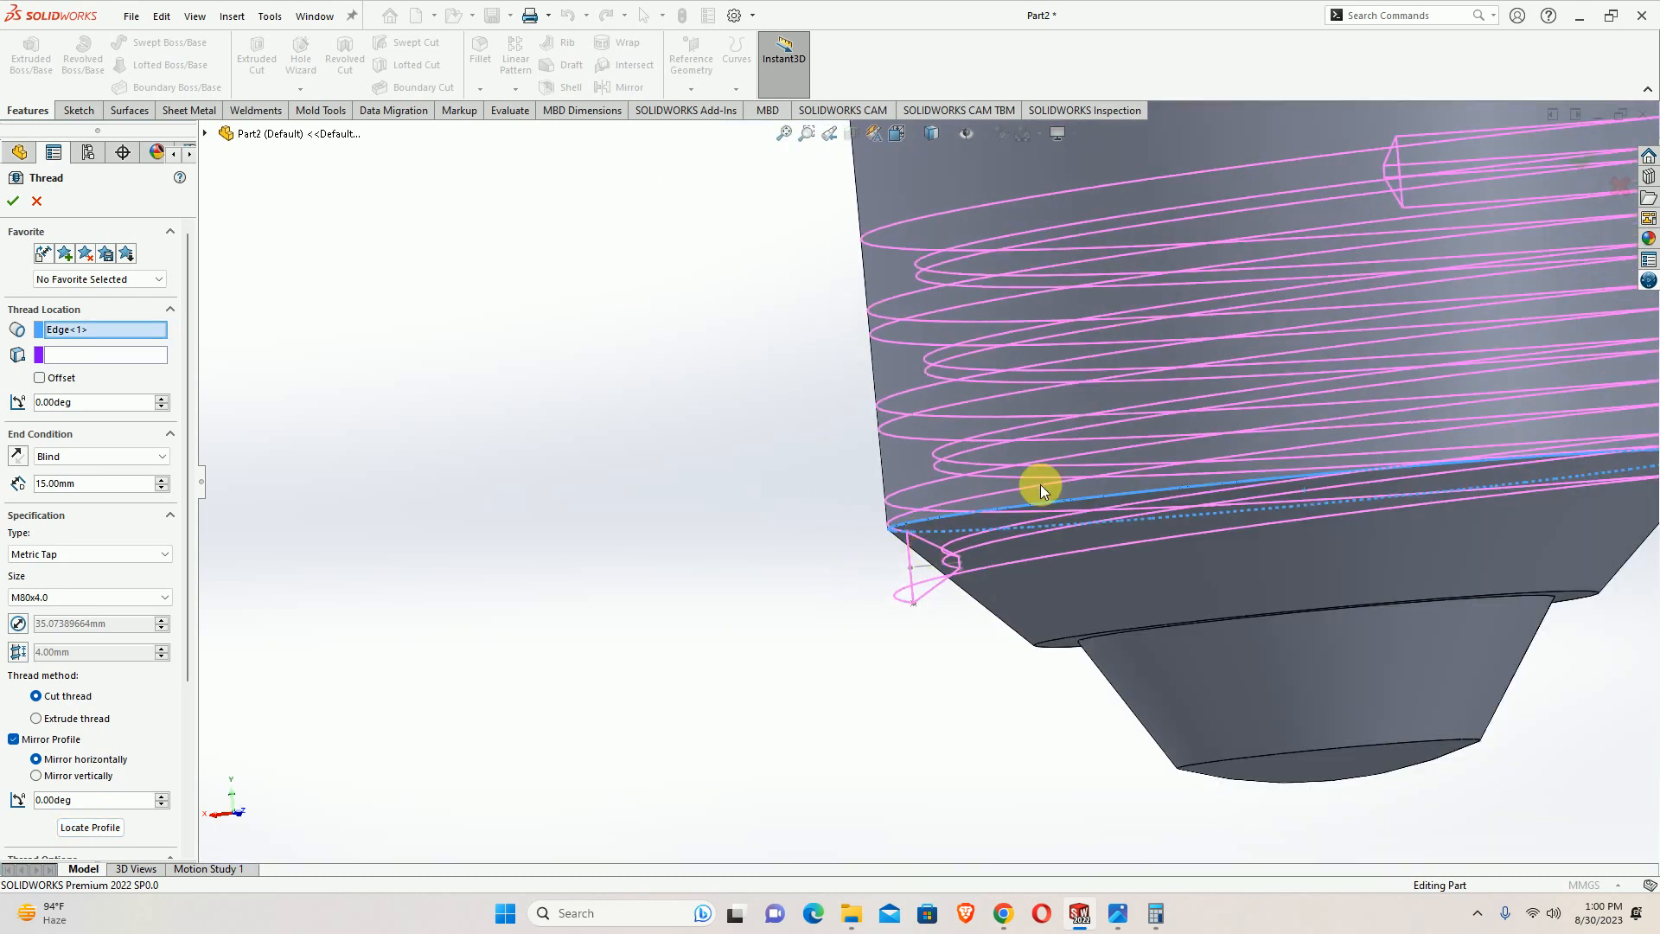
{"action": "scroll", "coordinate": [1040, 484], "scroll_direction": "up", "scroll_amount": 3}
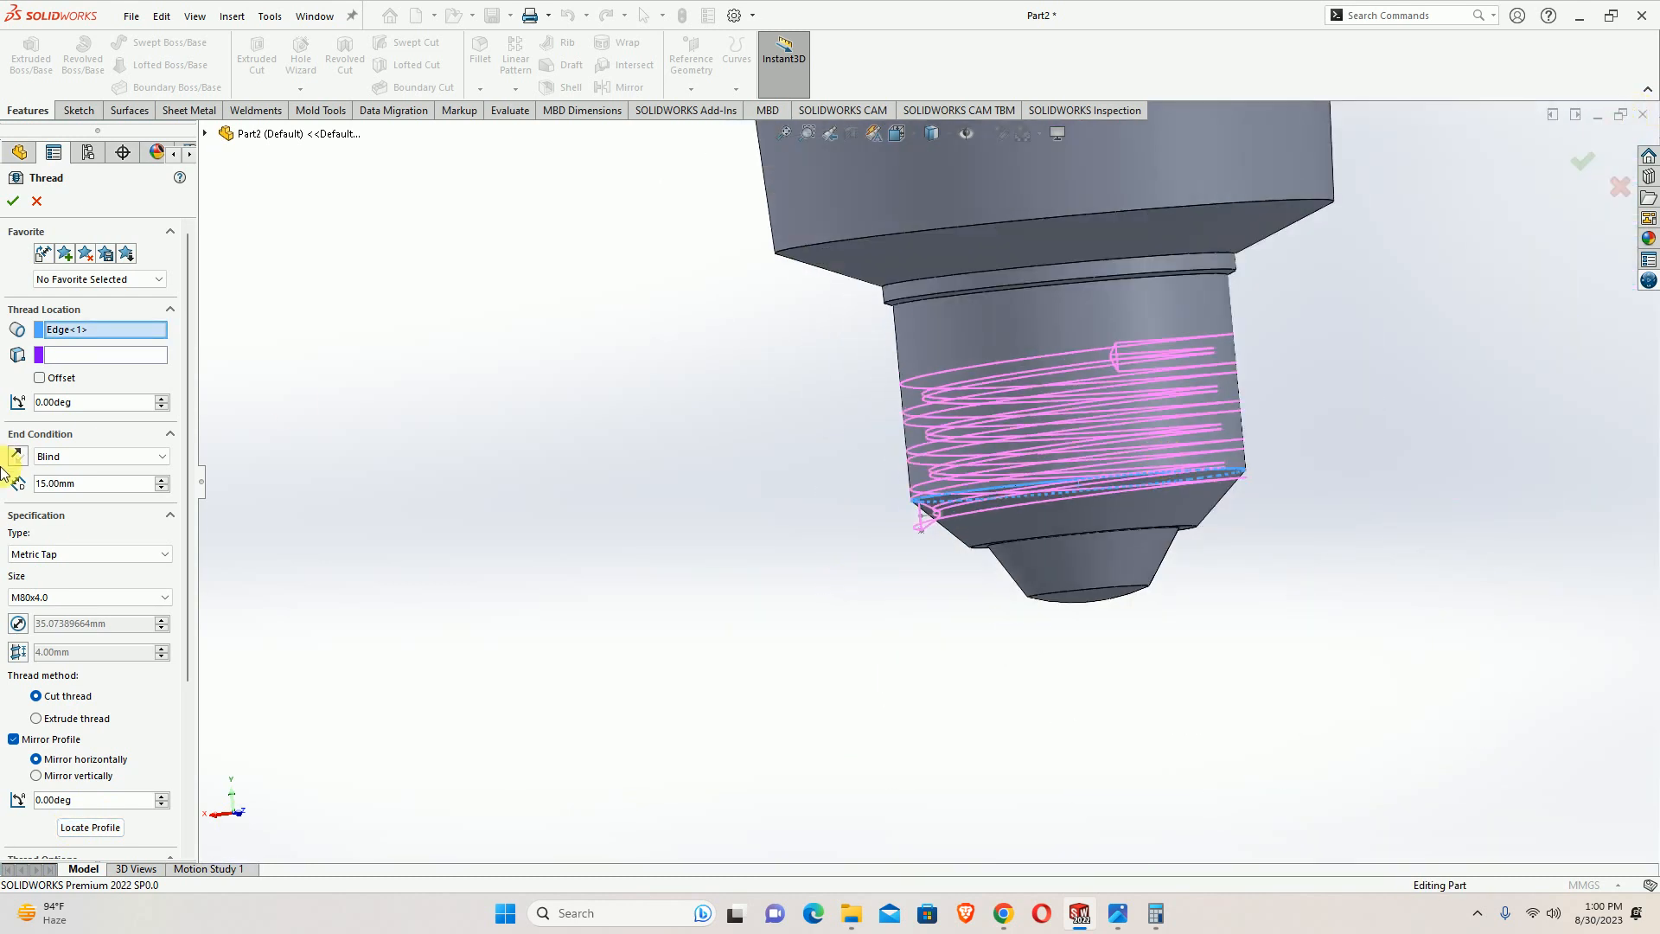
{"action": "type", "text": "16"}
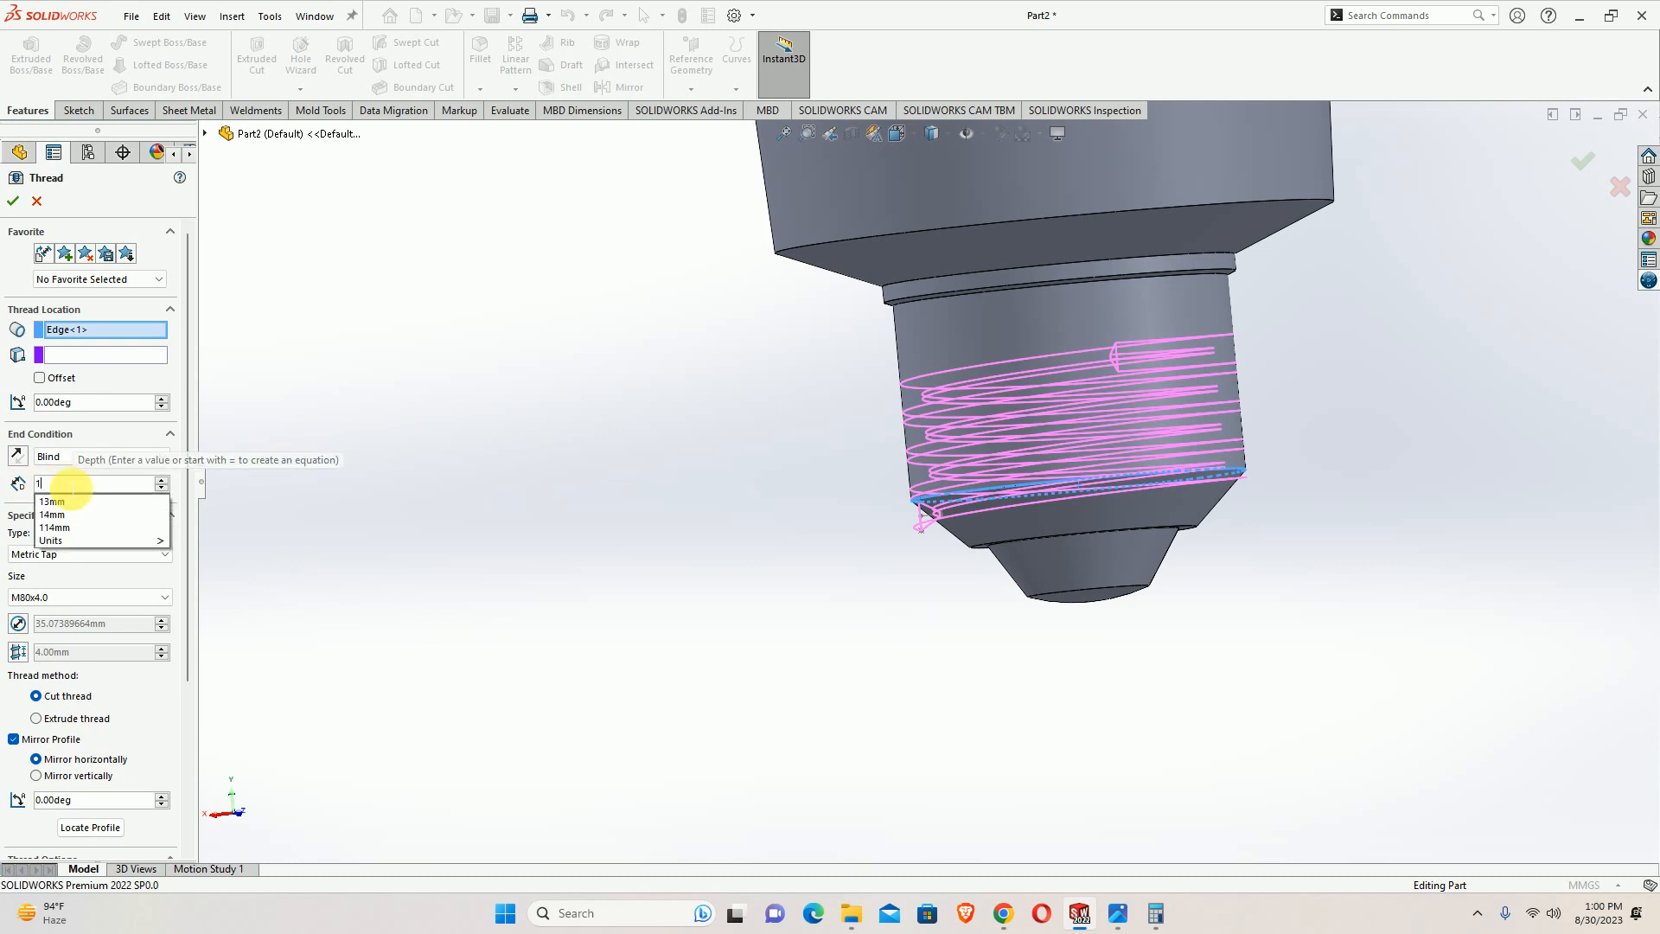
{"action": "key", "text": "Return"}
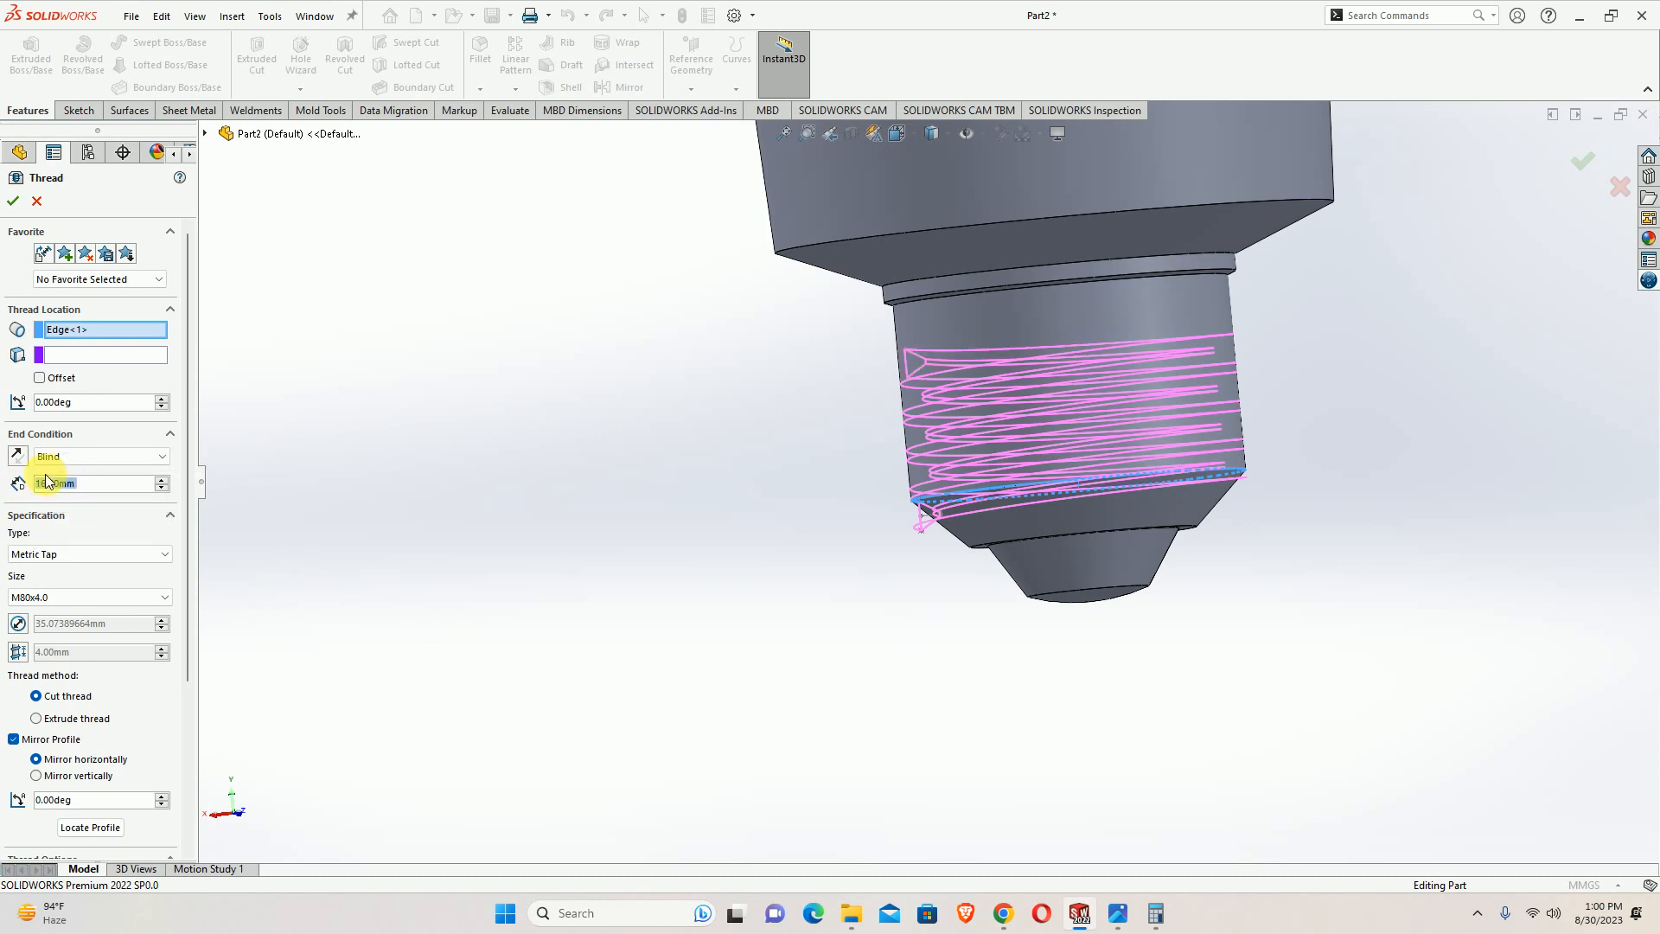
{"action": "type", "text": "17"}
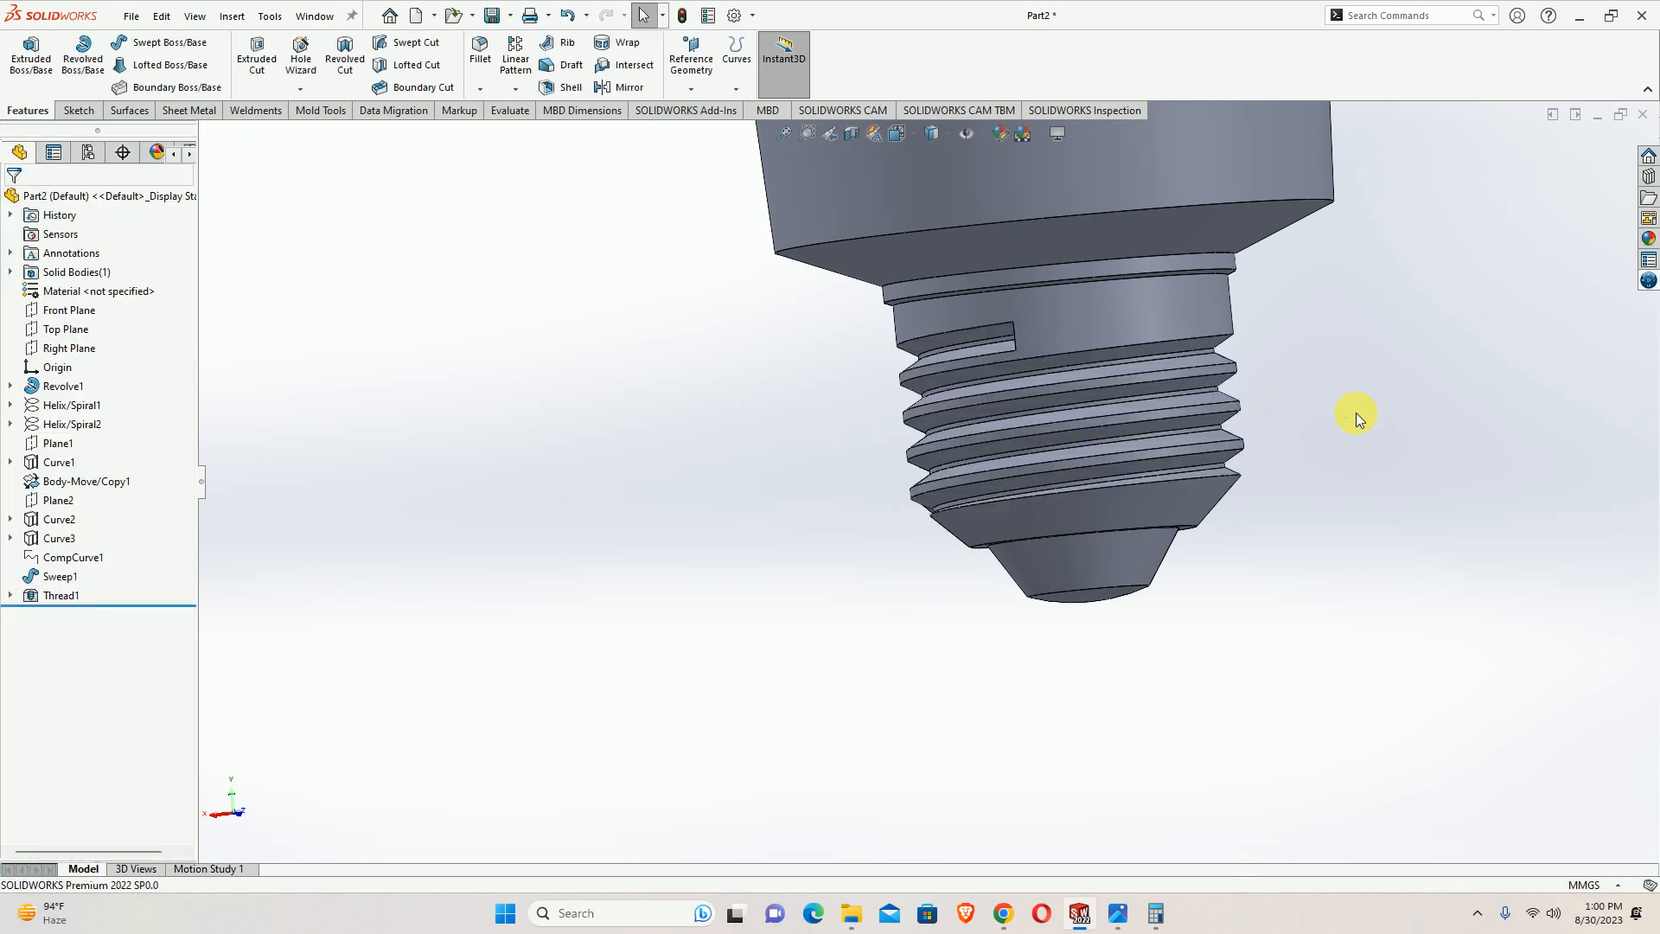
{"action": "middle_click_drag", "start_coordinate": [1355, 413], "coordinate": [1029, 432]}
{"action": "scroll", "coordinate": [1409, 441], "scroll_direction": "up", "scroll_amount": 8}
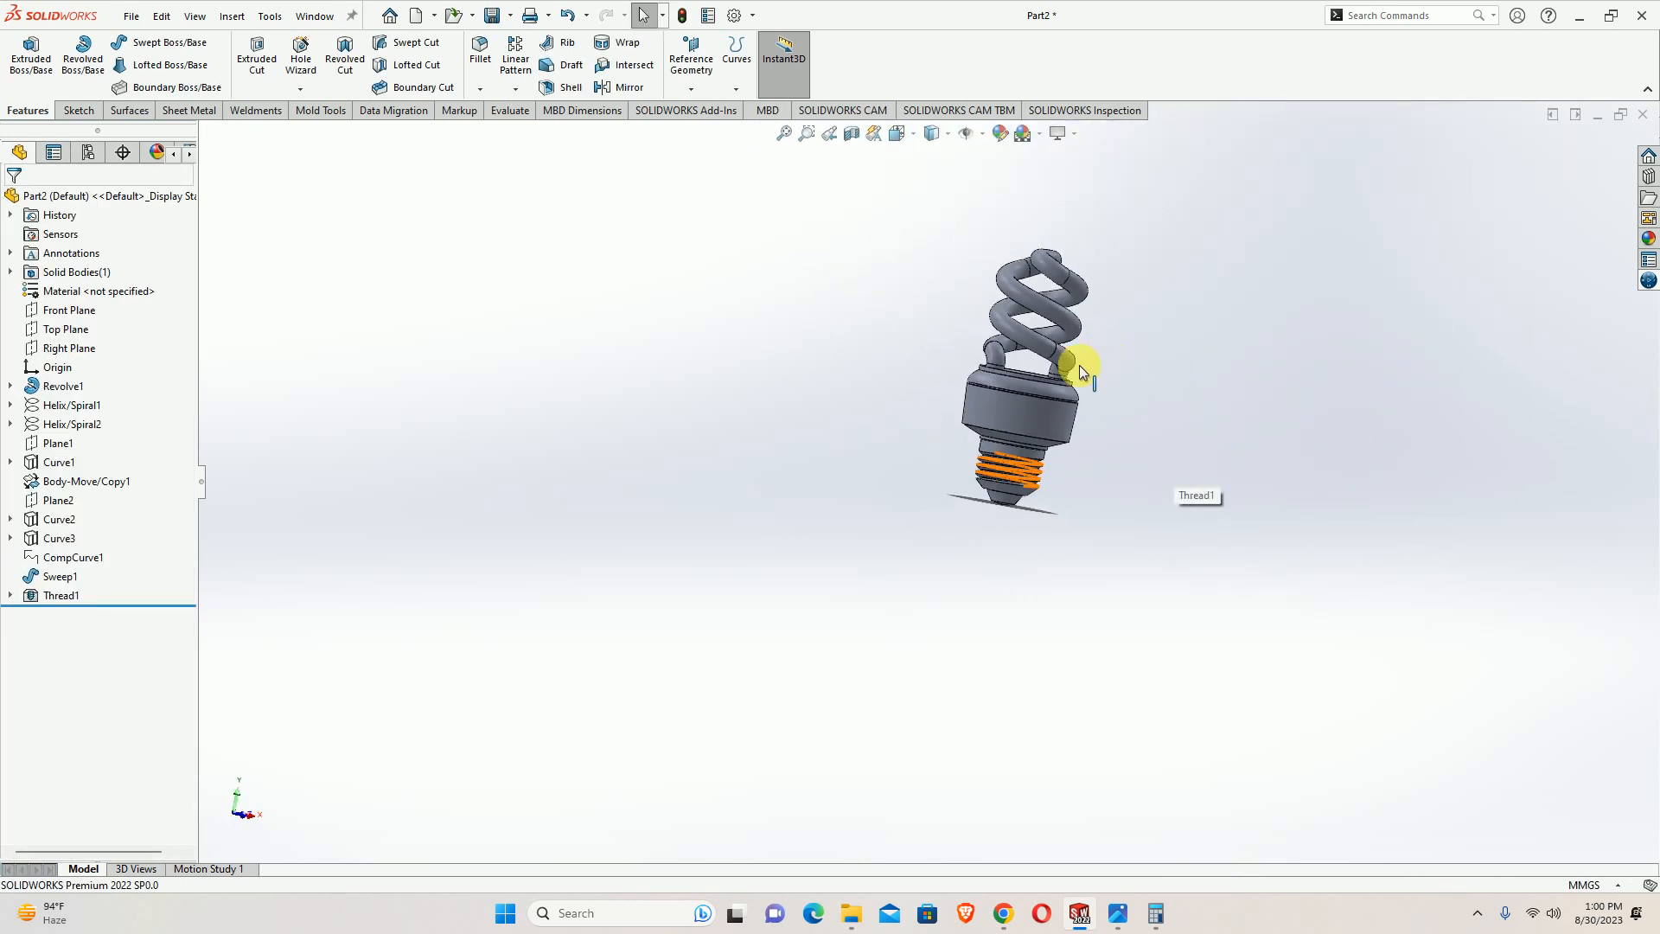
{"action": "mouse_move", "coordinate": [1054, 369]}
{"action": "middle_mouse_down"}
{"action": "mouse_move", "coordinate": [1049, 345]}
{"action": "mouse_move", "coordinate": [853, 392]}
{"action": "mouse_move", "coordinate": [585, 400]}
{"action": "mouse_move", "coordinate": [864, 478]}
{"action": "mouse_move", "coordinate": [1294, 345]}
{"action": "mouse_move", "coordinate": [1156, 519]}
{"action": "mouse_move", "coordinate": [1130, 620]}
{"action": "mouse_move", "coordinate": [1280, 500]}
{"action": "mouse_move", "coordinate": [1441, 304]}
{"action": "mouse_move", "coordinate": [1071, 396]}
{"action": "mouse_move", "coordinate": [1249, 545]}
{"action": "mouse_move", "coordinate": [1306, 399]}
{"action": "mouse_move", "coordinate": [1245, 397]}
{"action": "mouse_move", "coordinate": [1119, 452]}
{"action": "mouse_move", "coordinate": [1027, 358]}
{"action": "middle_mouse_up"}
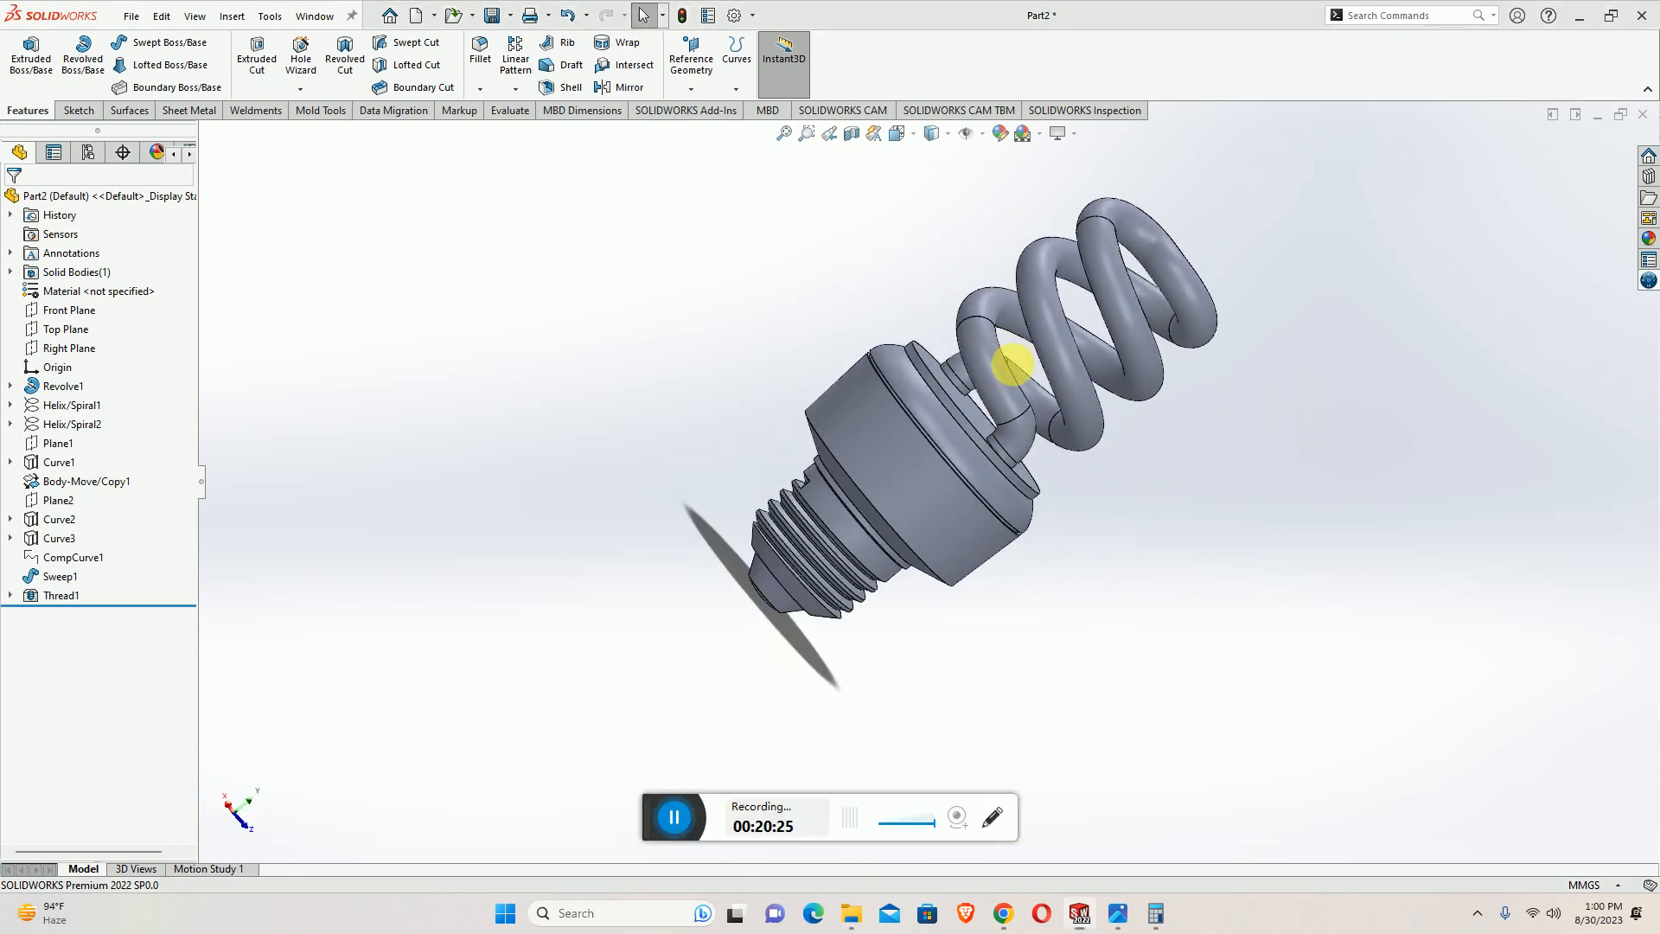